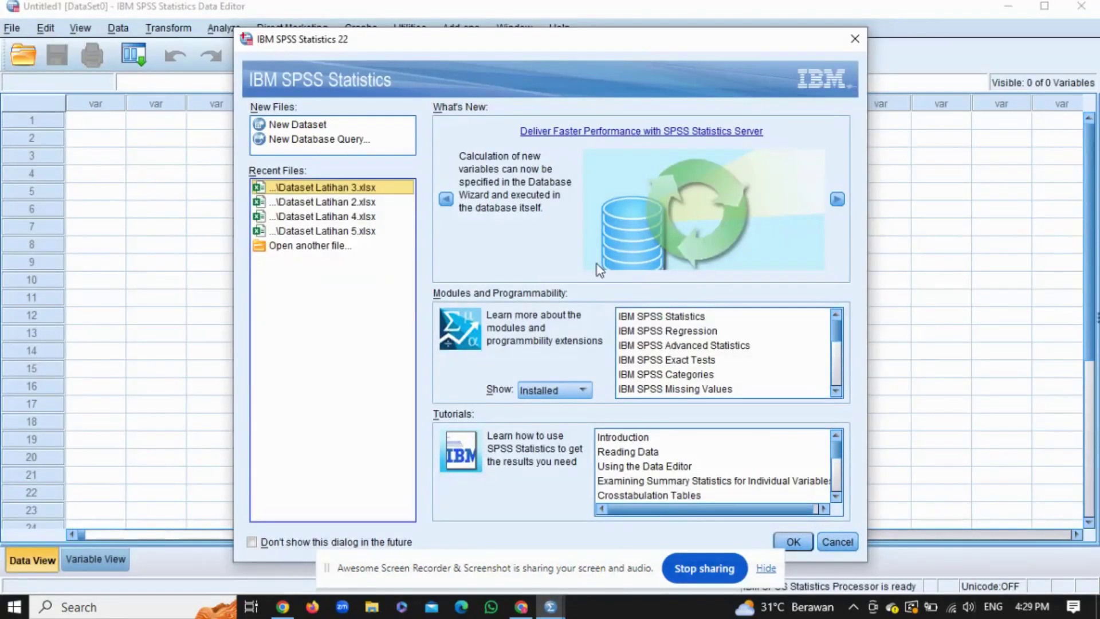
Step: Dismiss the welcome dialog and create a new empty dataset
left_click(831, 545)
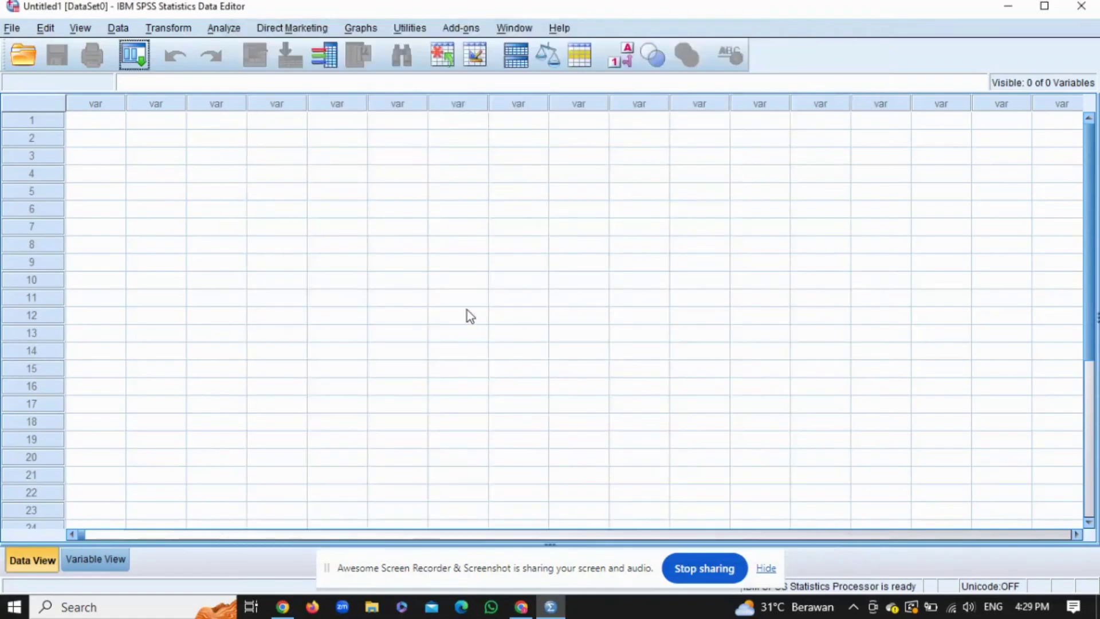
left_click(10, 29)
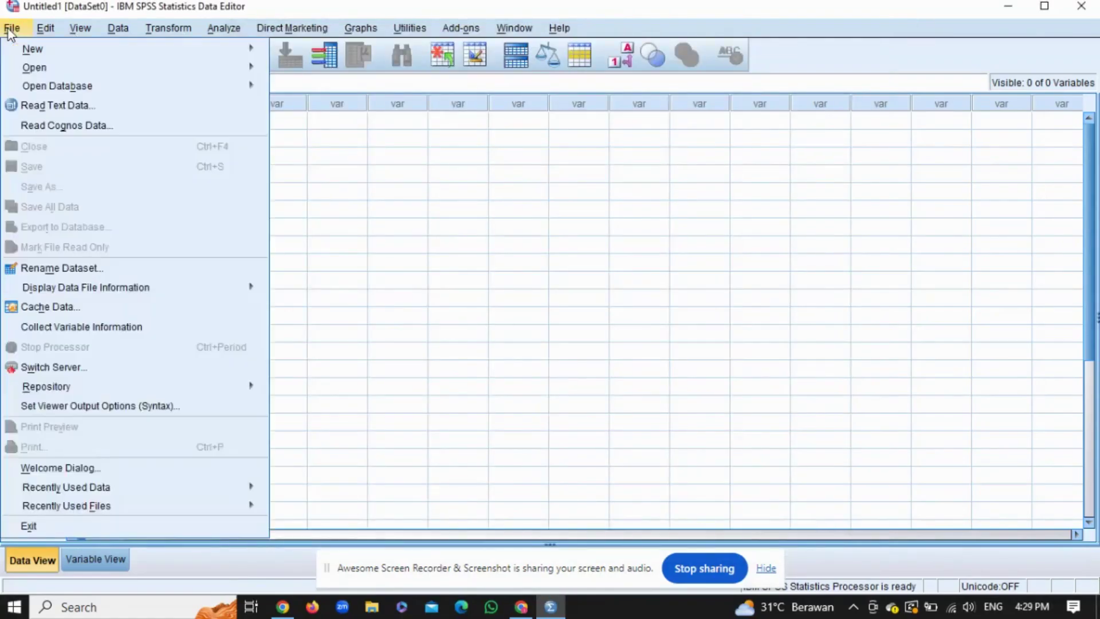
mouse_move(34, 49)
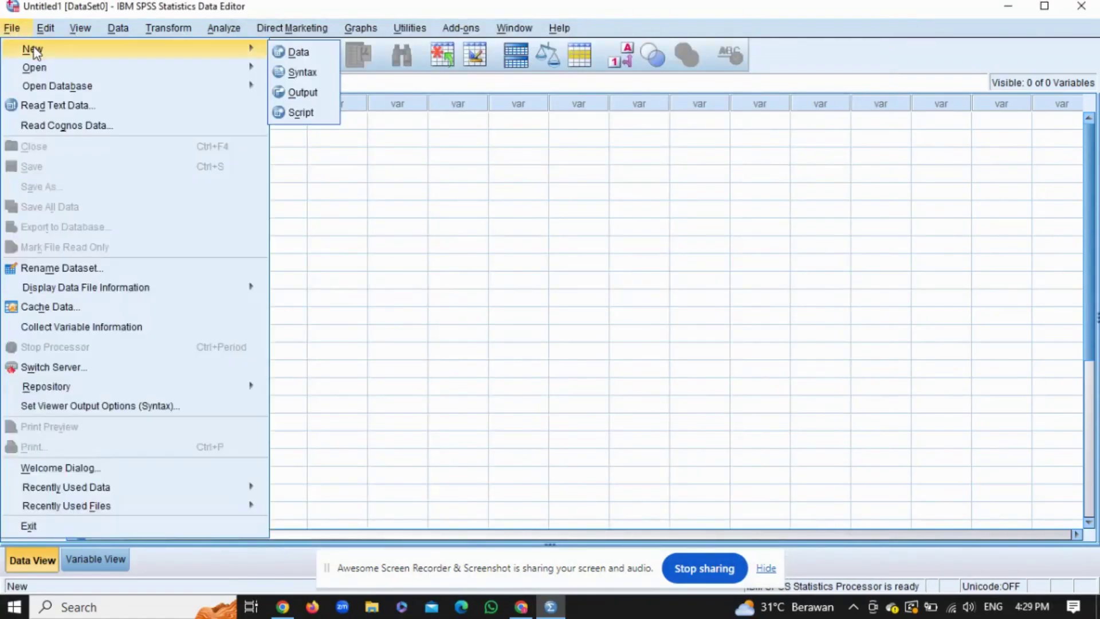
left_click(286, 54)
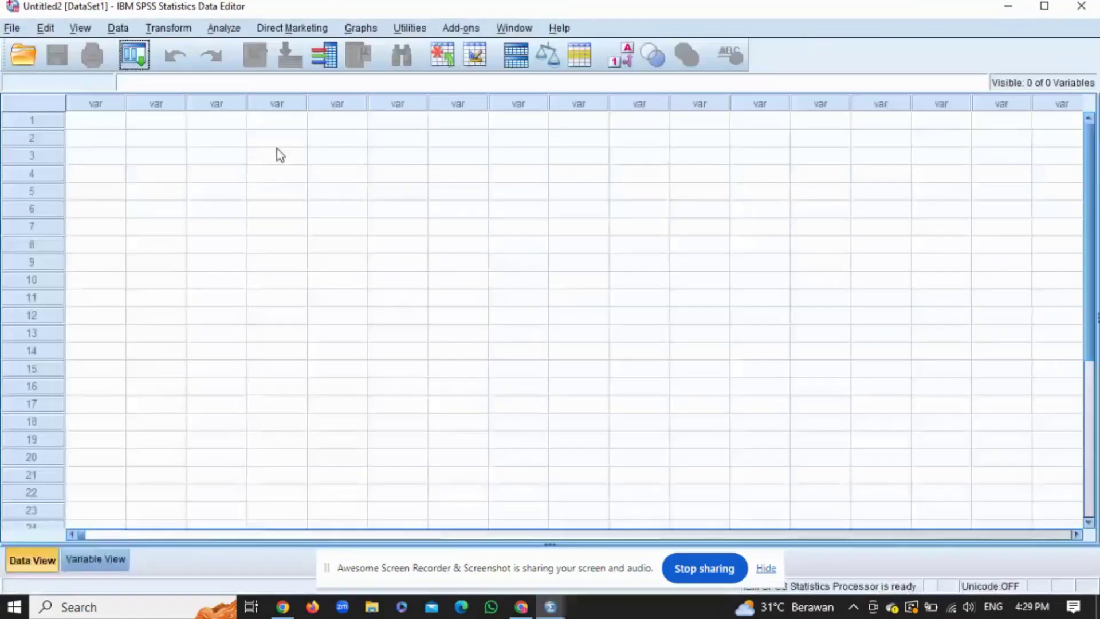
Step: Look over the output window and the new dataset's Data Editor, checking both Variable View and Data View
mouse_move(550, 606)
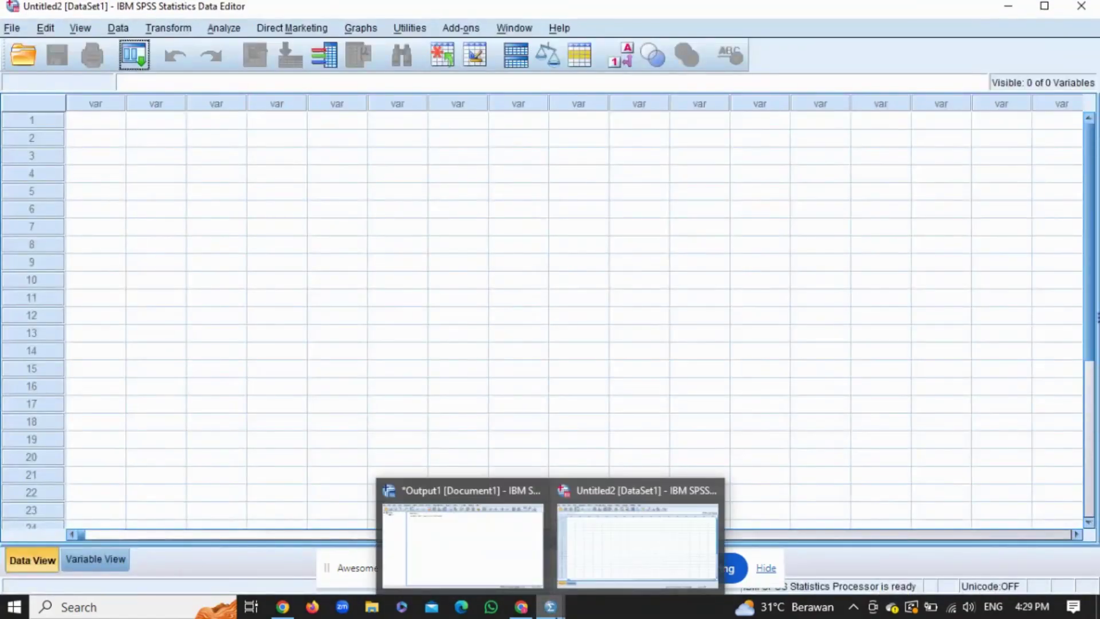
mouse_move(424, 513)
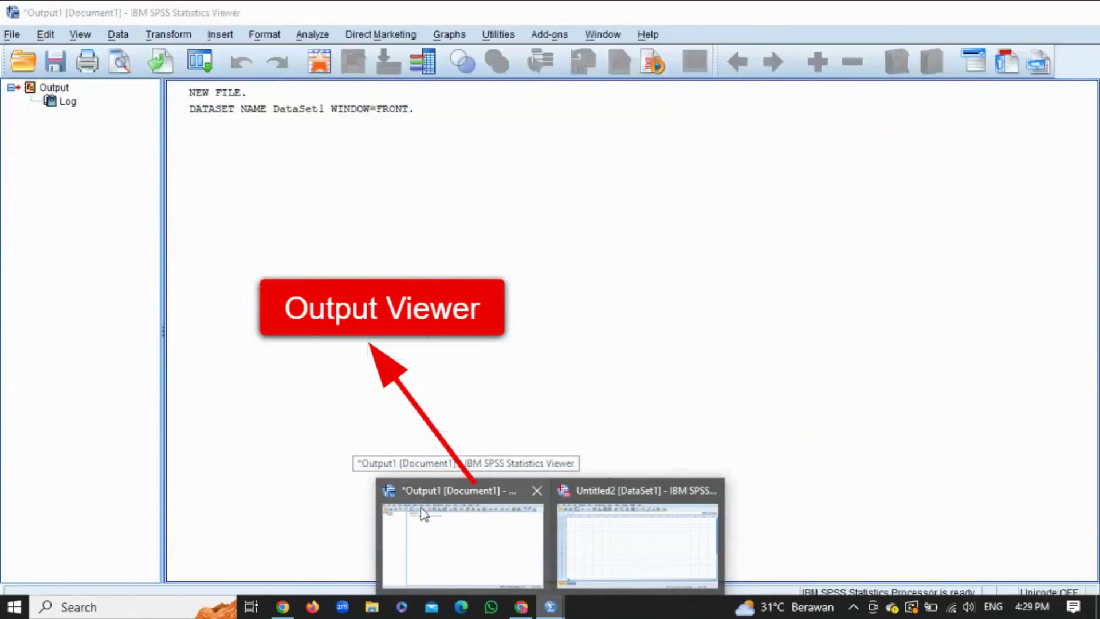
mouse_move(585, 540)
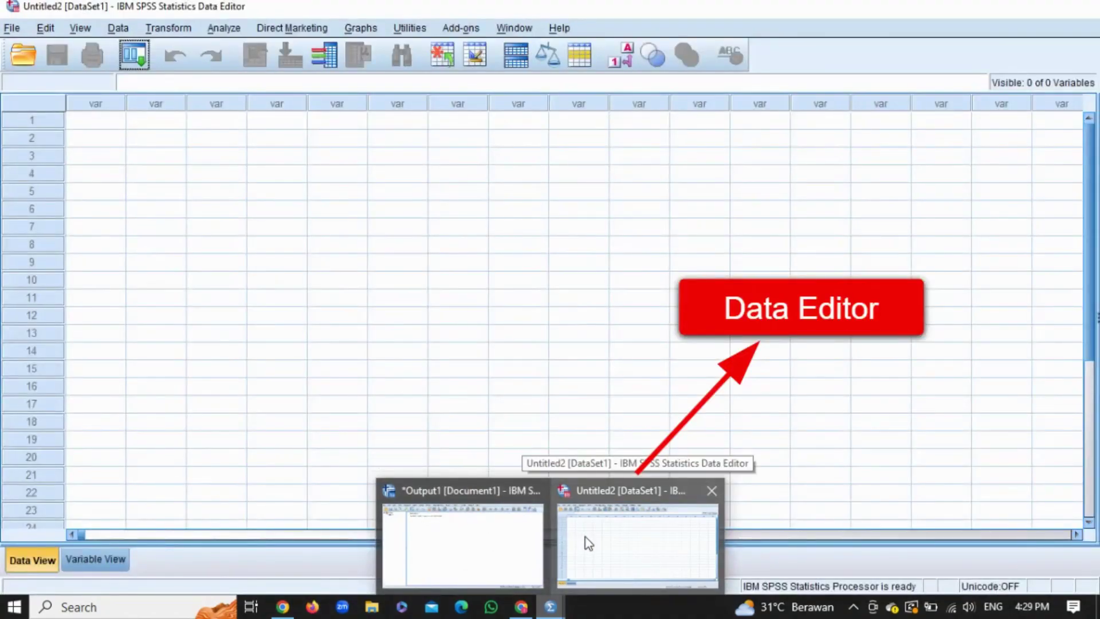
left_click(588, 543)
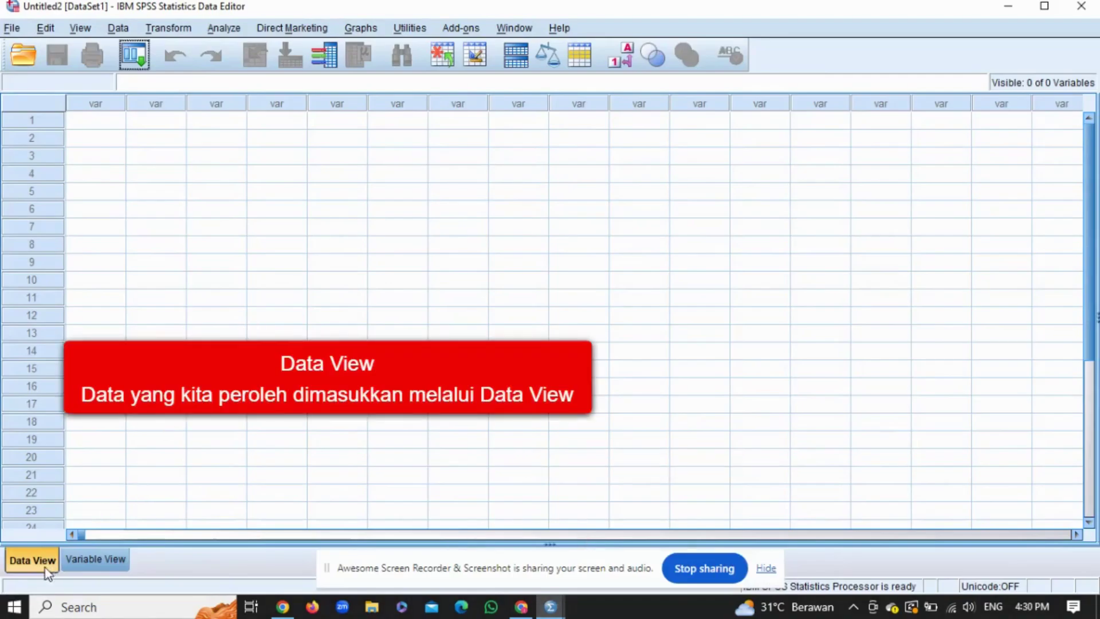
left_click(90, 563)
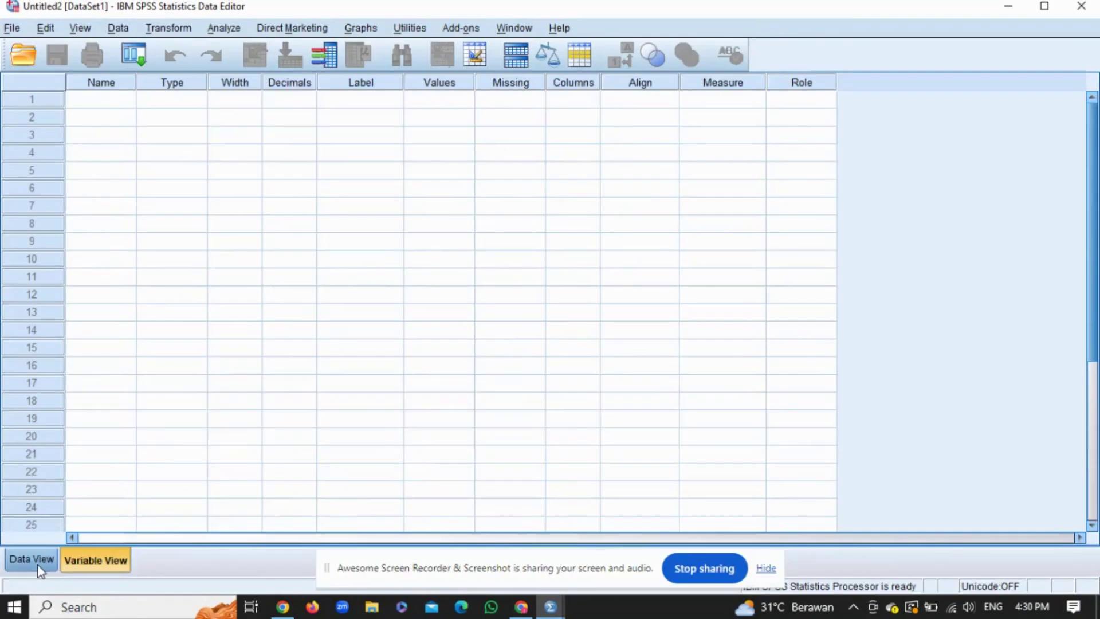
left_click(39, 565)
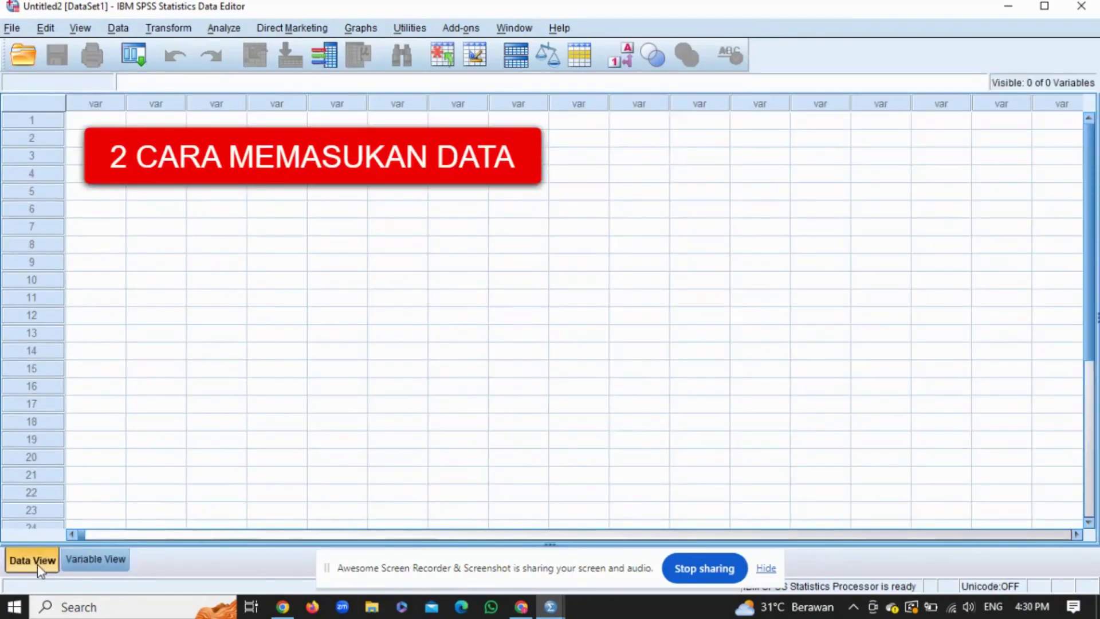
Step: Start opening a data file, with the file type set to Excel (*.xls, *.xlsx, *.xlsm) and the Downloads folder selected
left_click(14, 29)
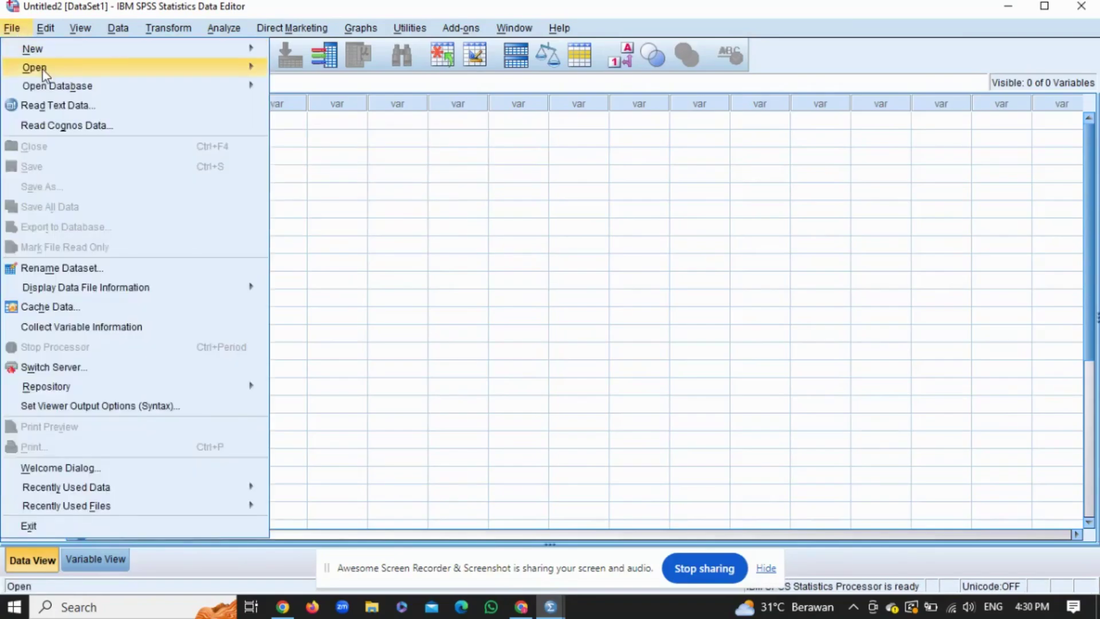
mouse_move(42, 69)
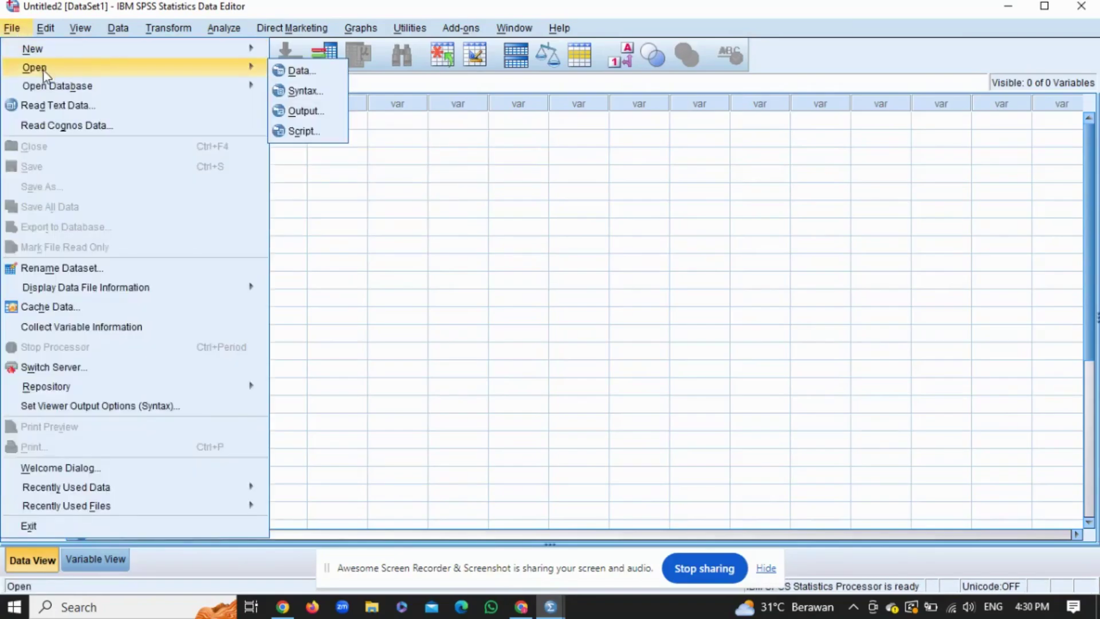
left_click(282, 71)
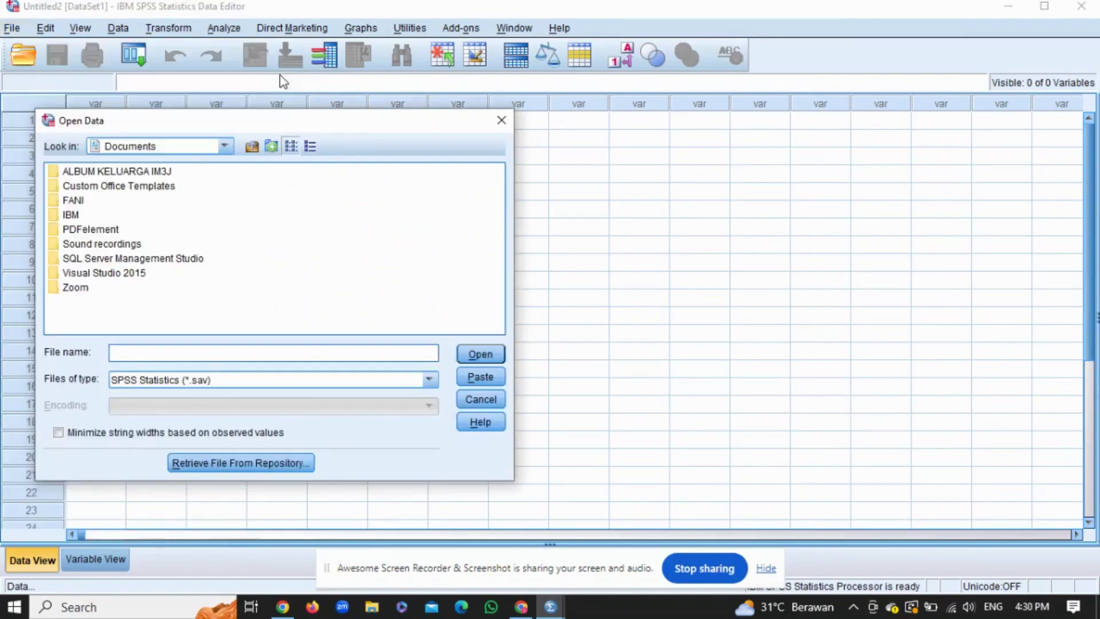
left_click(271, 380)
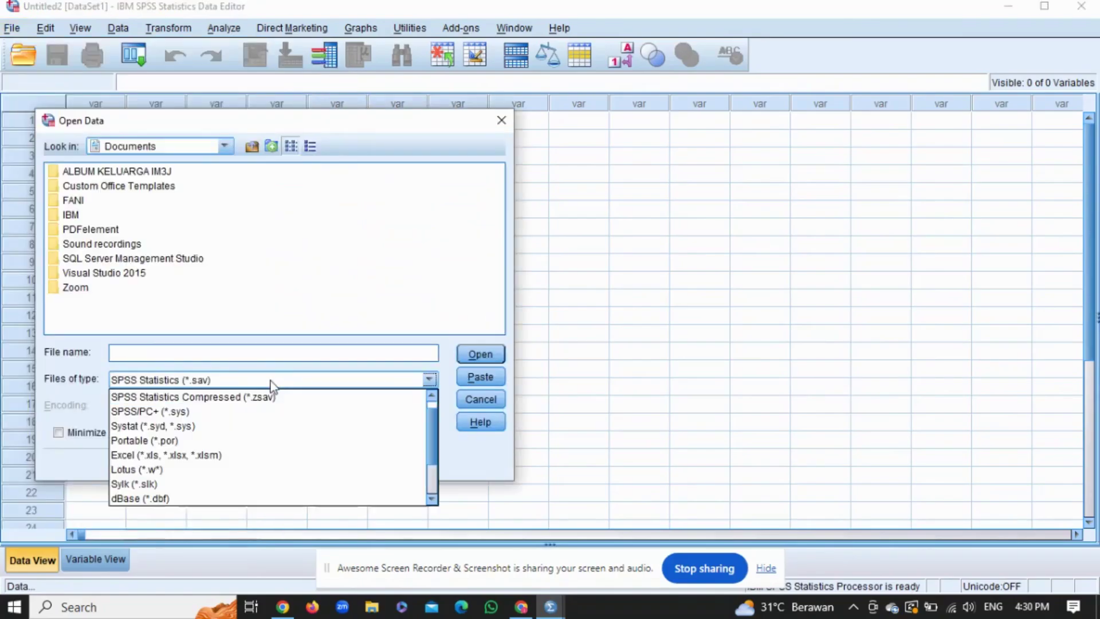
left_click(168, 457)
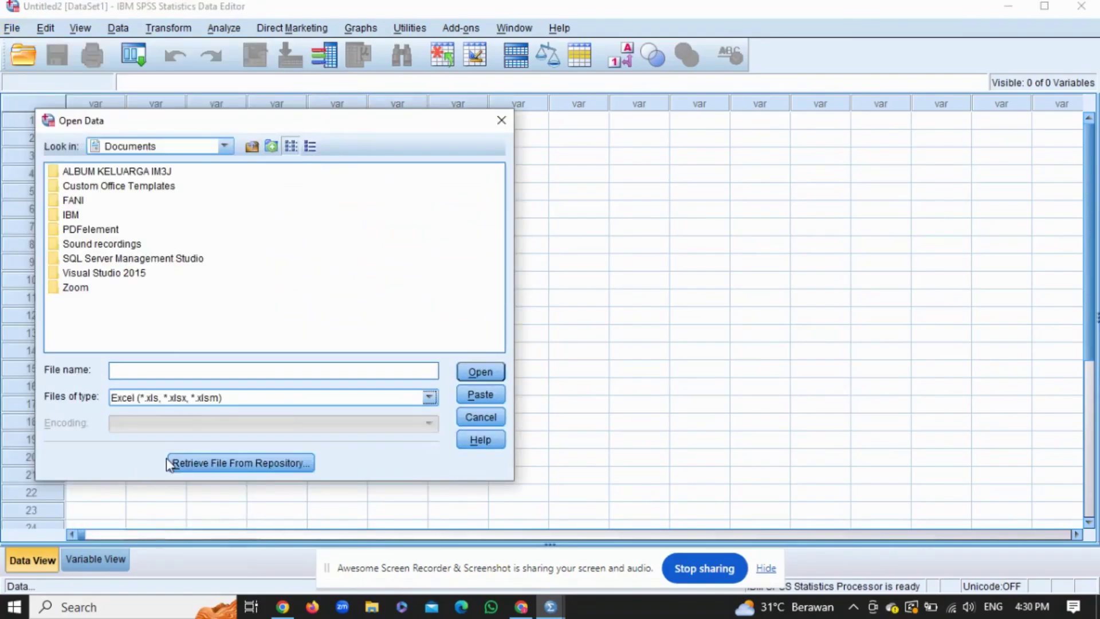
left_click(198, 150)
left_click(192, 195)
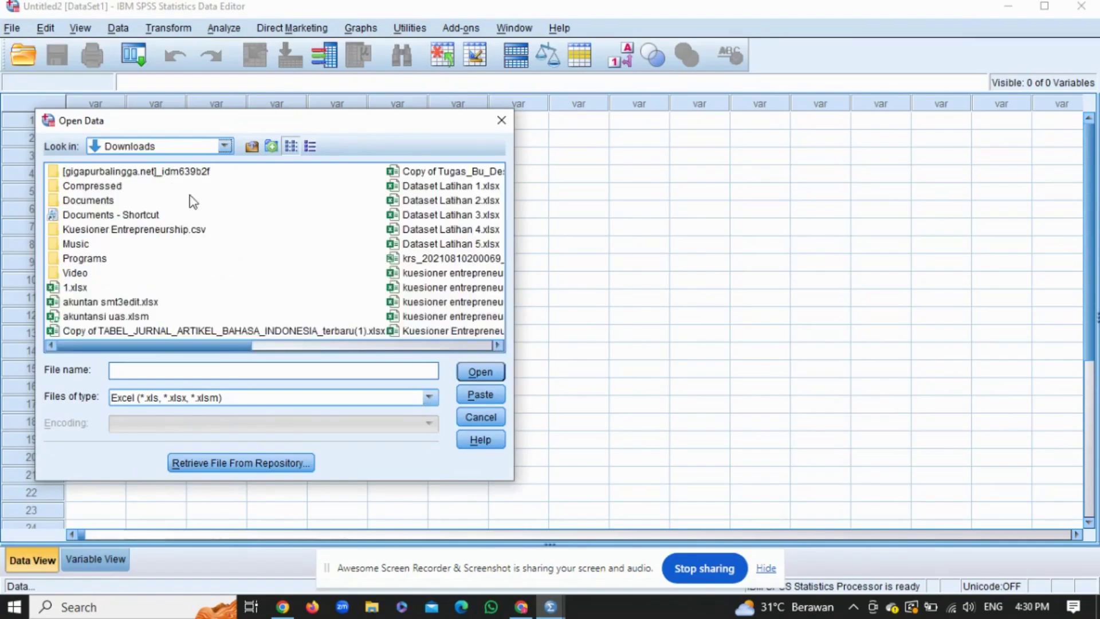
Step: Import Sheet1 of Dataset Latihan 3.xlsx, reading variable names from the first row of data
left_click_drag(211, 346, 298, 346)
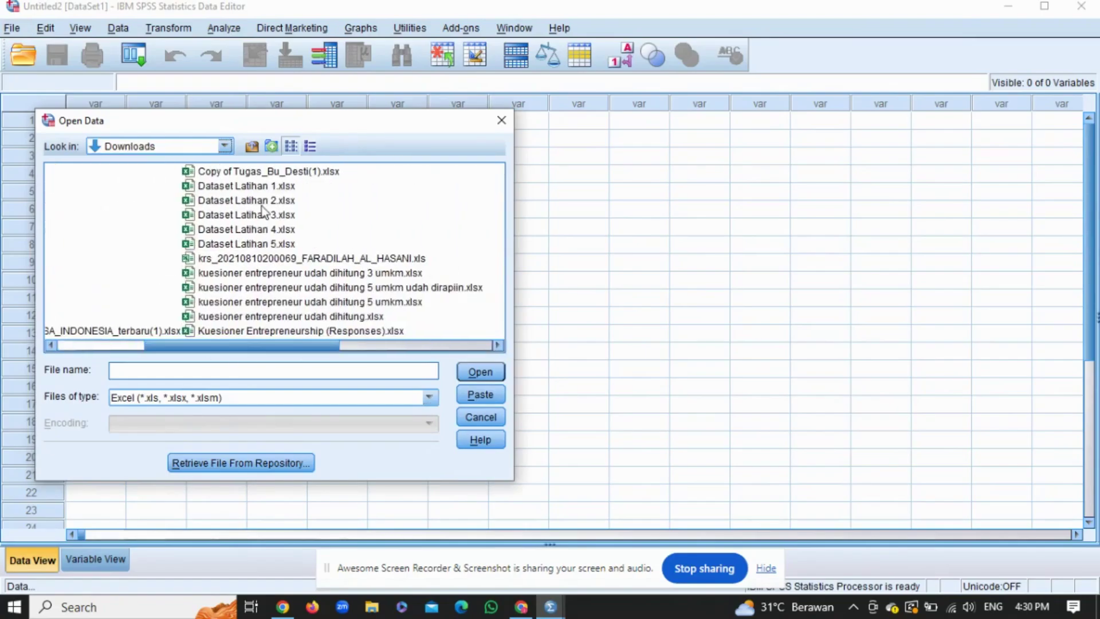
left_click(262, 213)
left_click(479, 373)
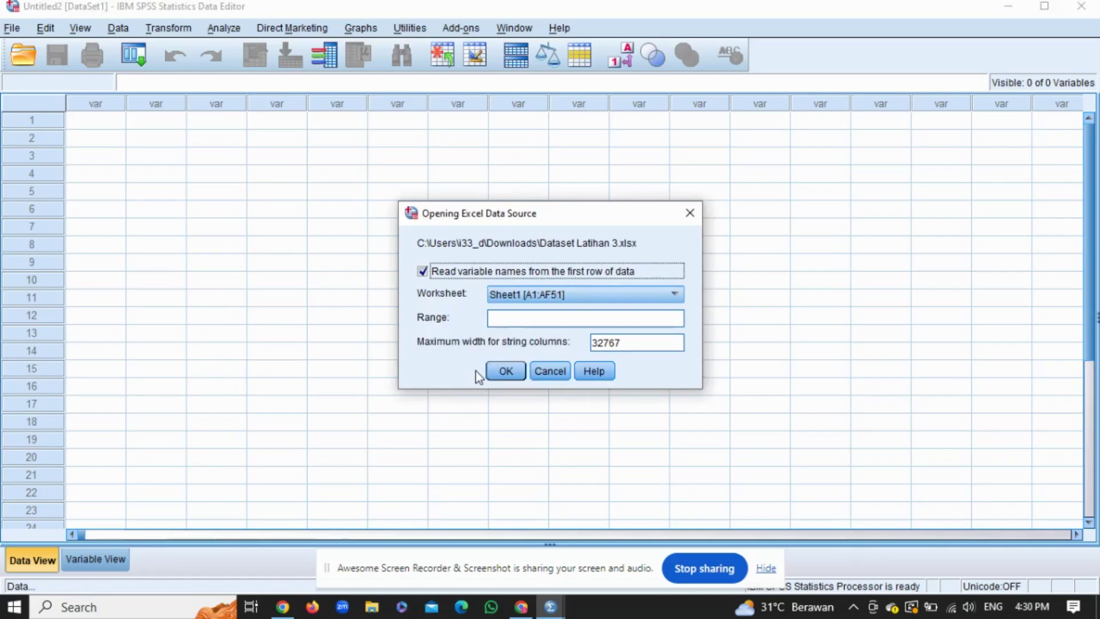
left_click(504, 381)
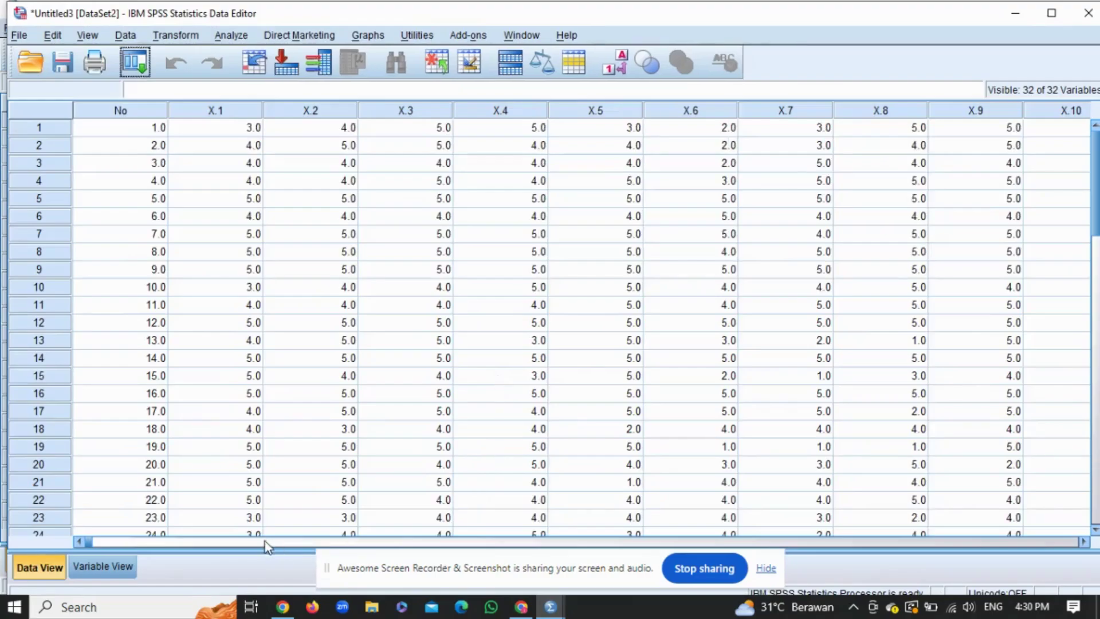
Step: Cut the unneeded No and No_A columns from the imported dataset
left_click(268, 541)
left_click_drag(404, 541, 578, 537)
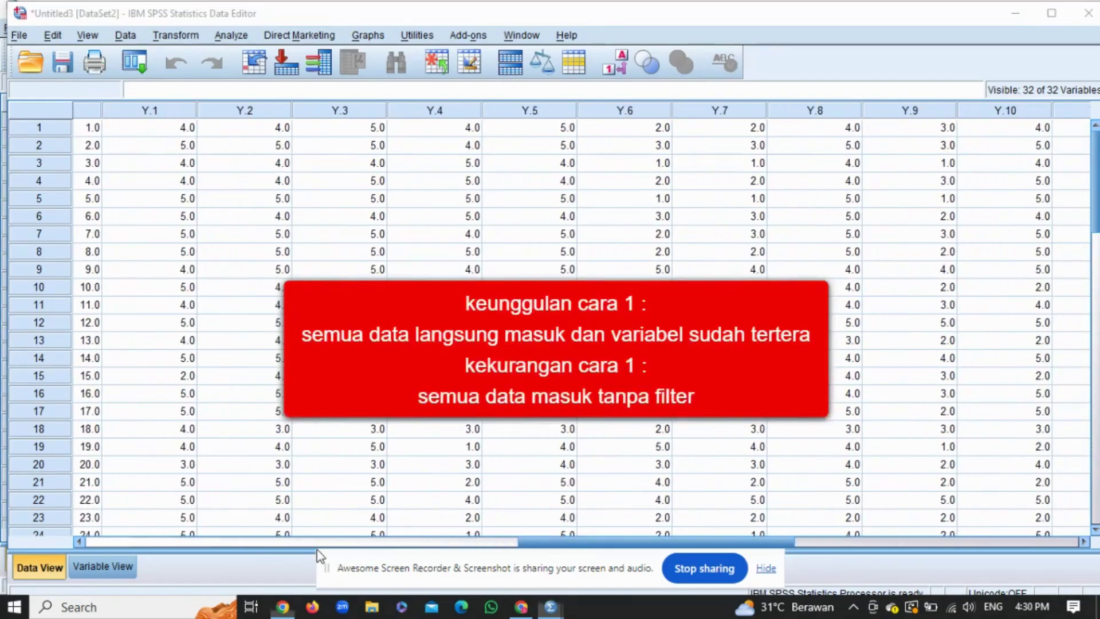
left_click_drag(541, 543, 94, 502)
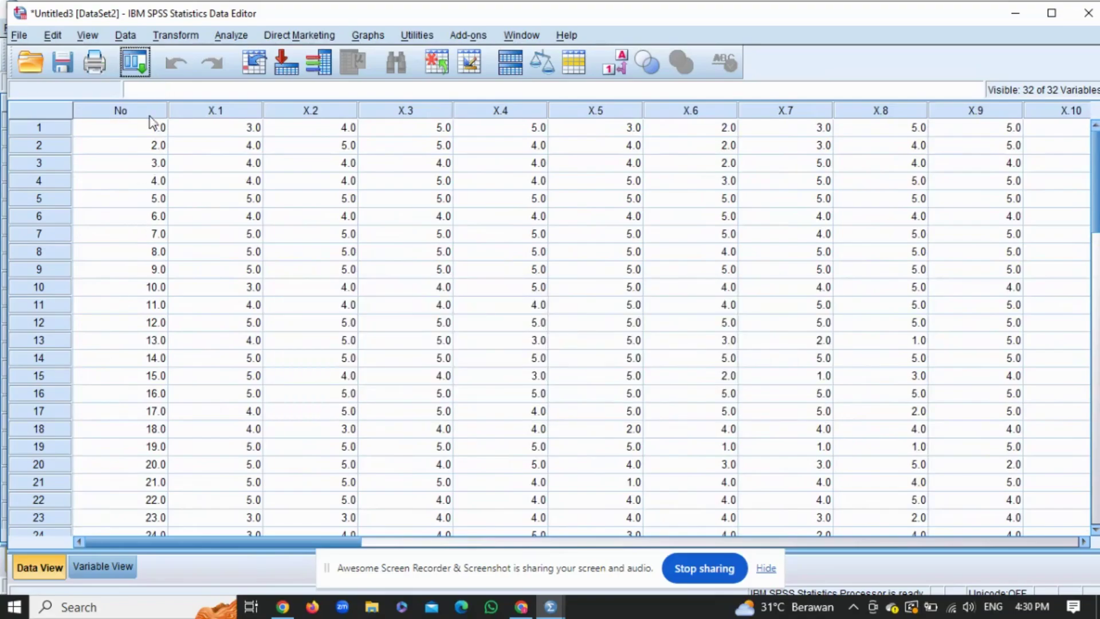
left_click(151, 113)
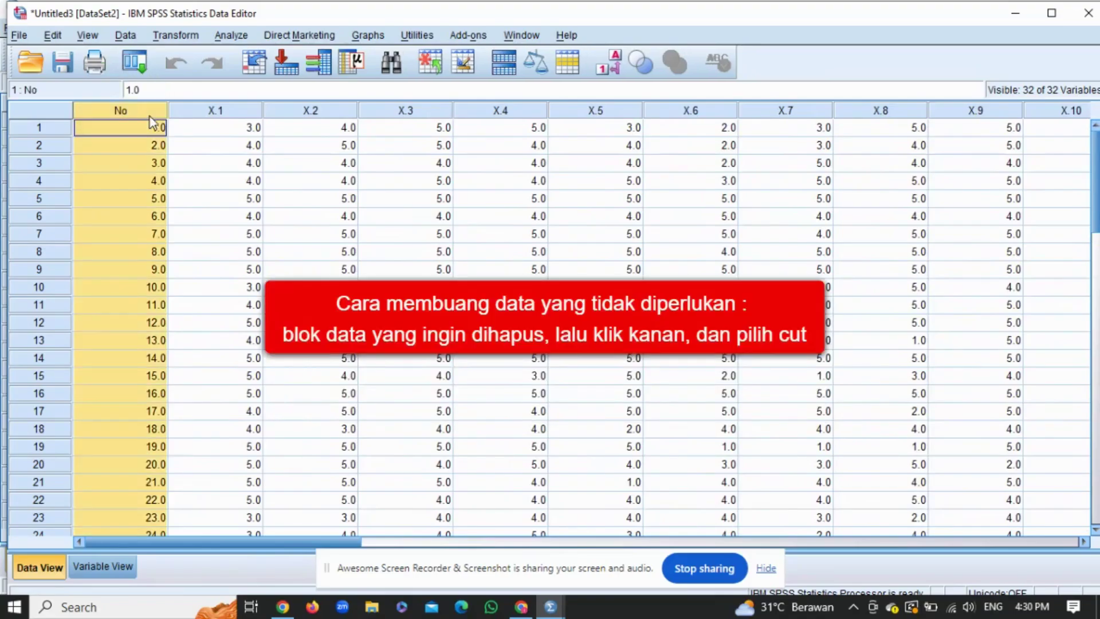
right_click(152, 121)
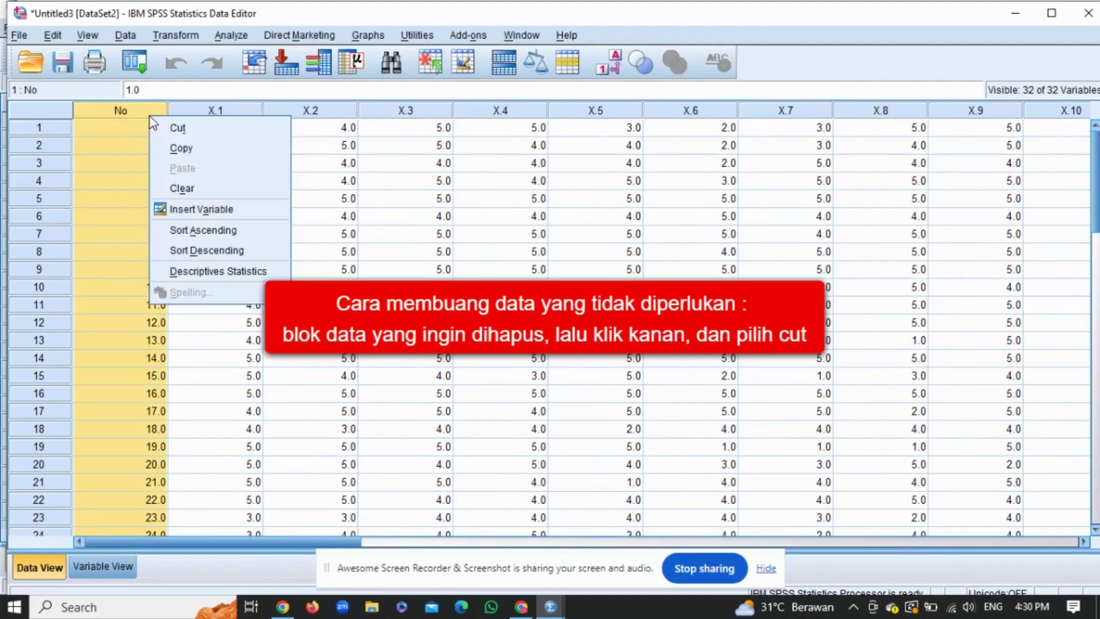
left_click(163, 126)
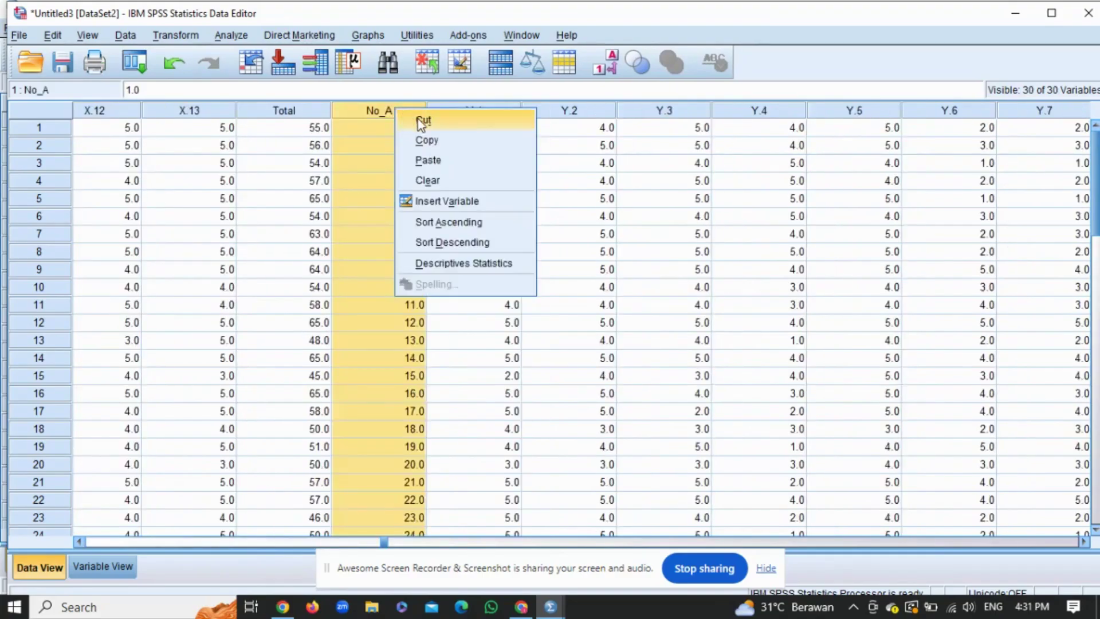
left_click(419, 120)
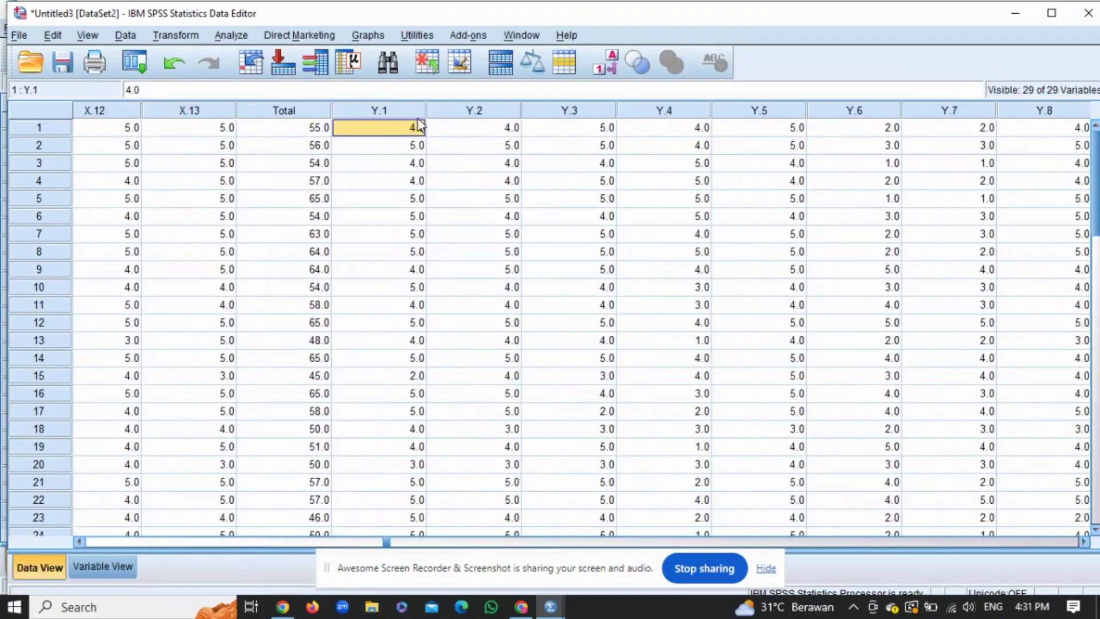
Step: Examine the remaining Y columns of the imported dataset through Total_A
key("Right")
key("Right")
key("Right")
key("Right")
key("Right")
key("Right")
key("Right")
key("Right")
key("Right")
key("Right")
key("Right")
key("Right")
key("Right")
key("Right")
key("Right")
key("Right")
key("Right")
key("Right")
key("Right")
key("Right")
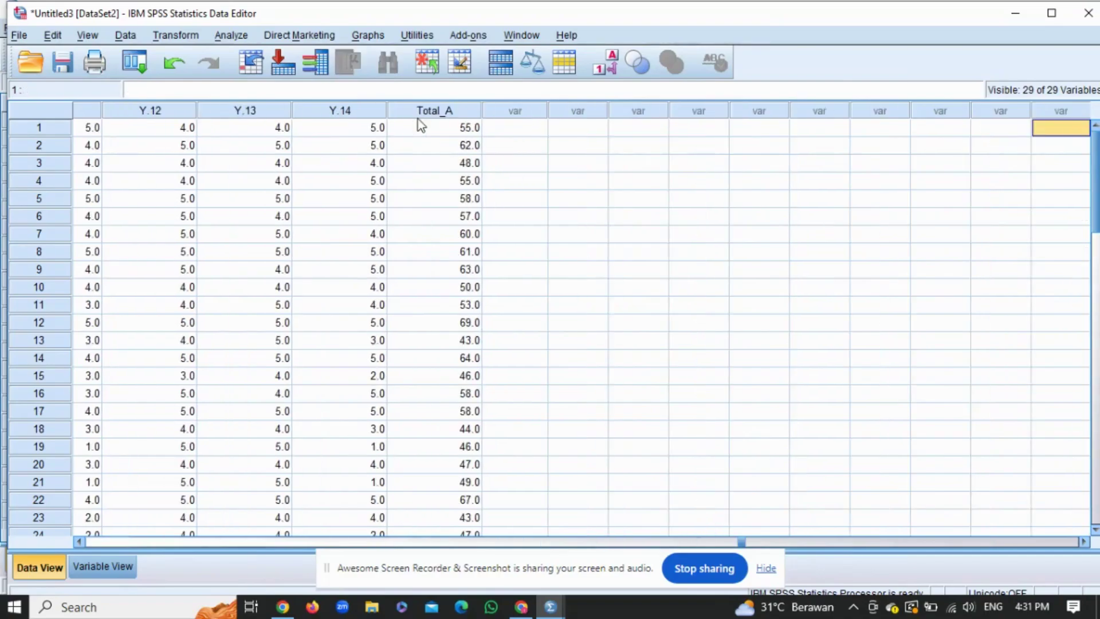
key("Left")
key("Left")
key("Left")
key("Left")
key("Left")
key("Left")
key("Left")
key("Left")
key("Left")
key("Left")
key("Left")
key("Left")
key("Left")
key("Left")
key("Left")
key("Left")
key("Left")
key("Left")
key("Left")
key("Left")
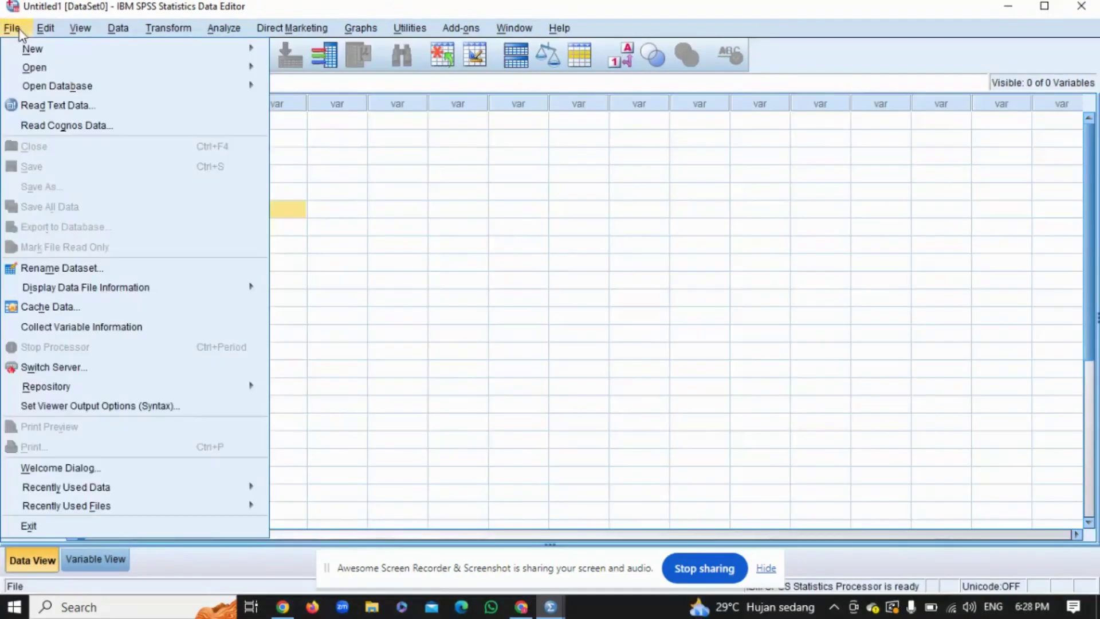
Step: Create a new empty dataset and switch to the Dataset Latihan 3 spreadsheet in the Chrome browser
mouse_move(30, 57)
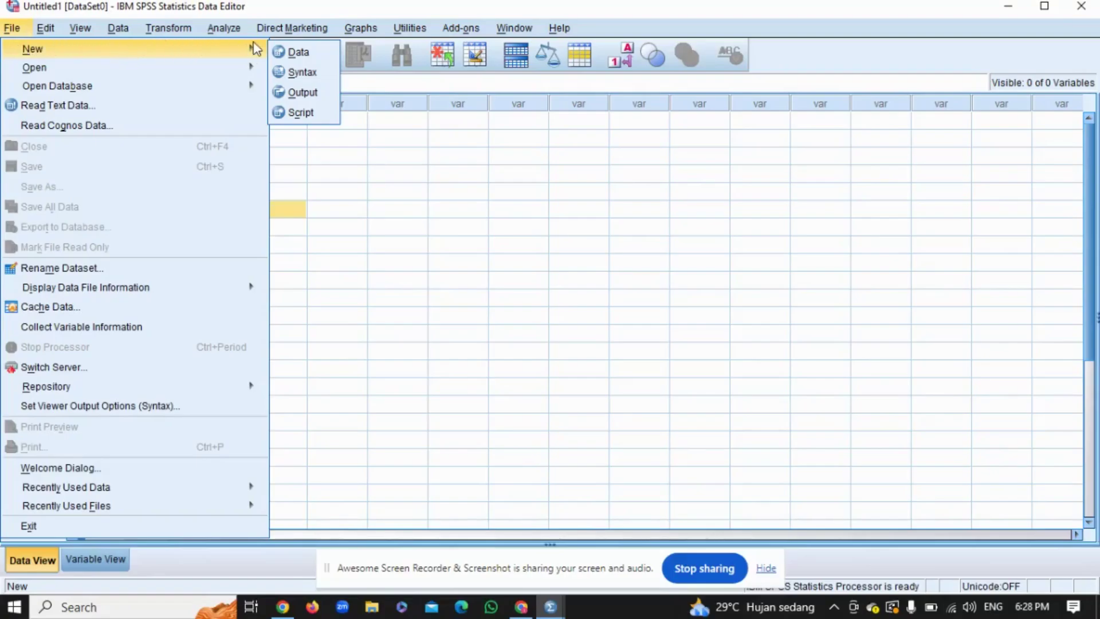
left_click(281, 52)
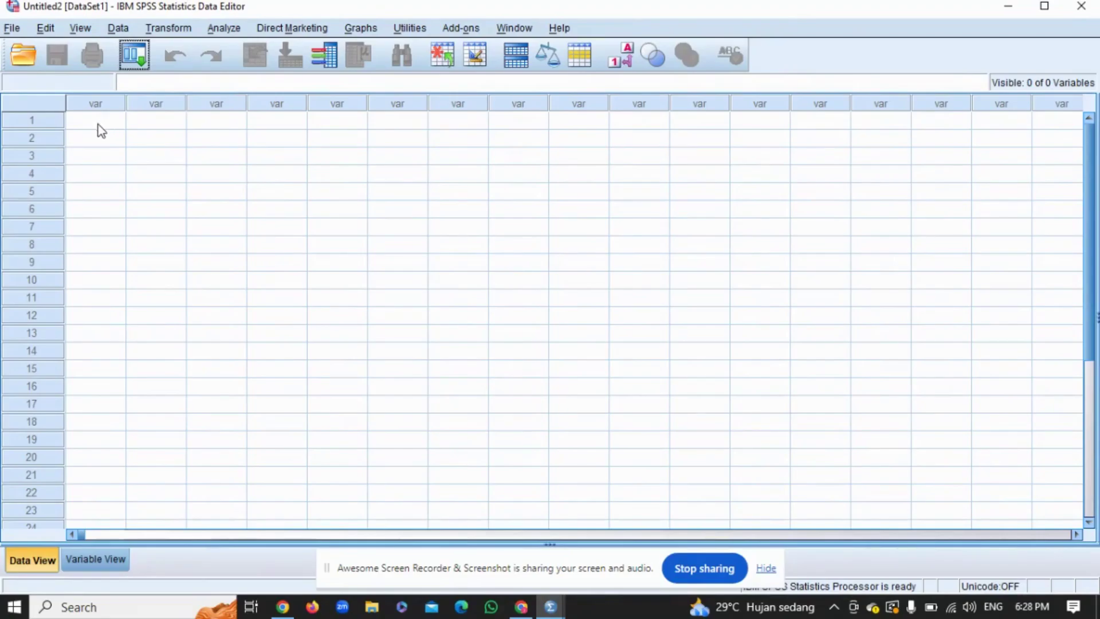
left_click(520, 608)
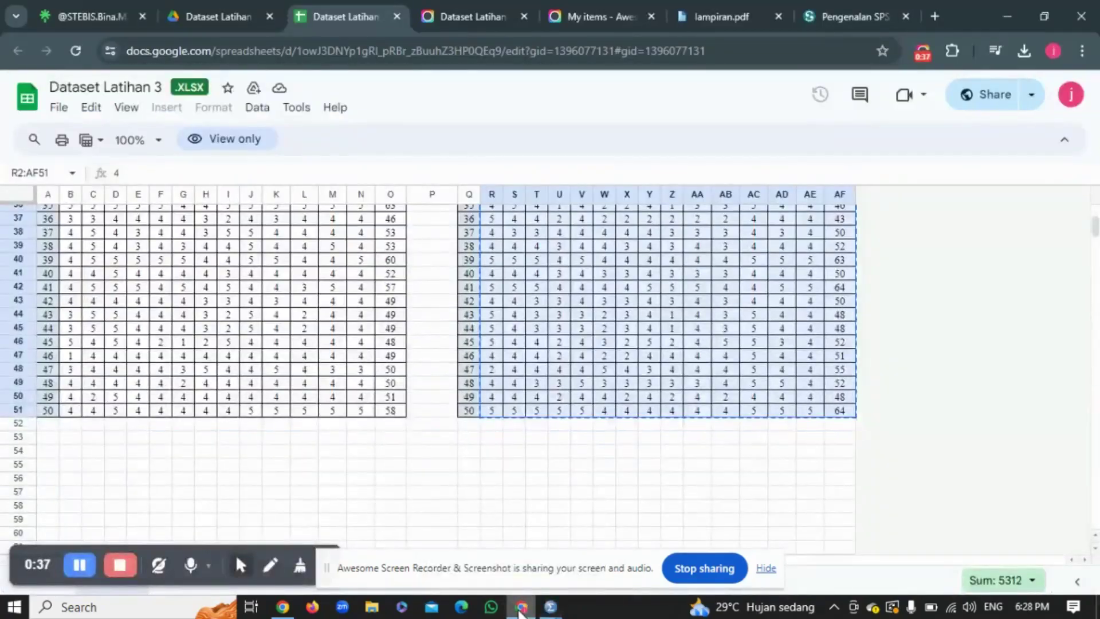
left_click(132, 288)
scroll(121, 328, "up", 10)
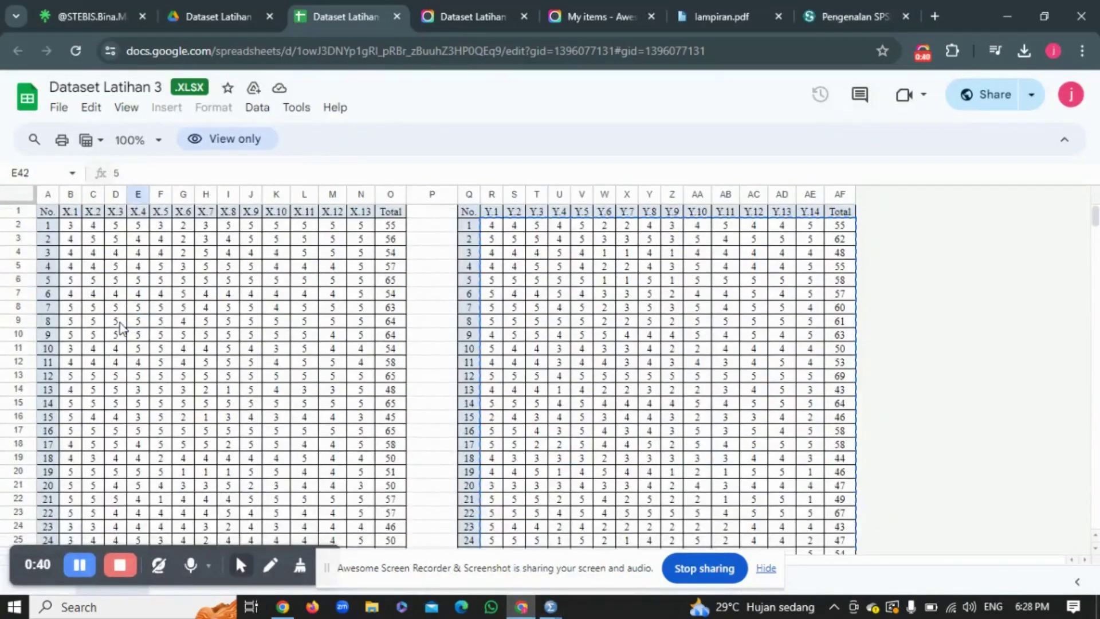
Step: Copy cells B2:O51 of the spreadsheet, covering X.1 to Total without headers, and return to the empty Untitled2 dataset in SPSS
left_click_drag(73, 226, 281, 404)
left_click(75, 227)
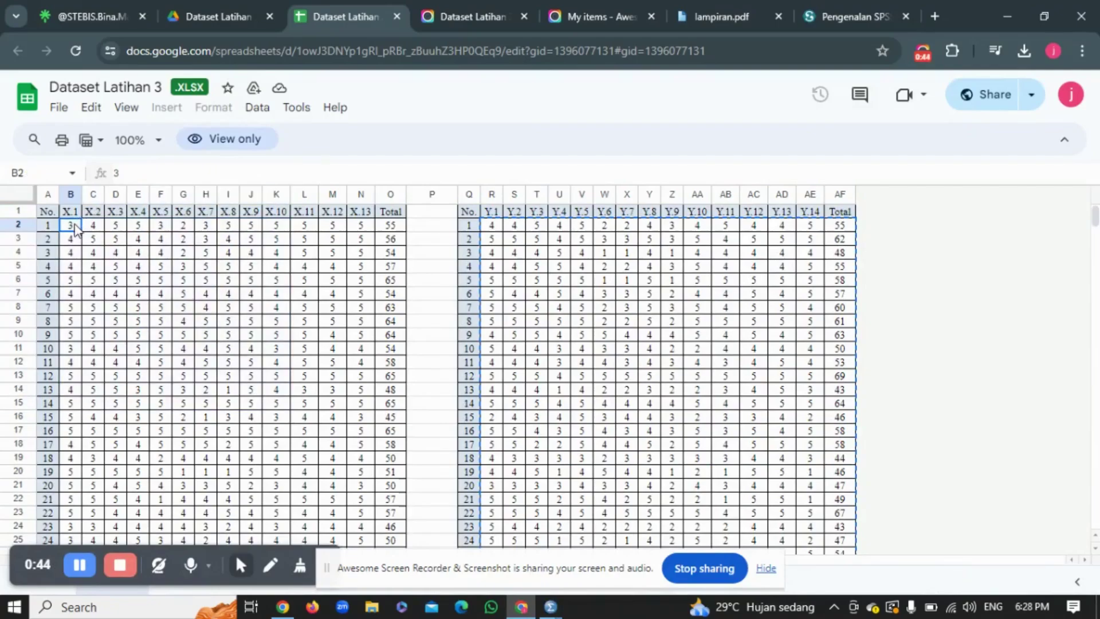
left_click_drag(74, 227, 393, 442)
right_click(393, 443)
left_click(408, 458)
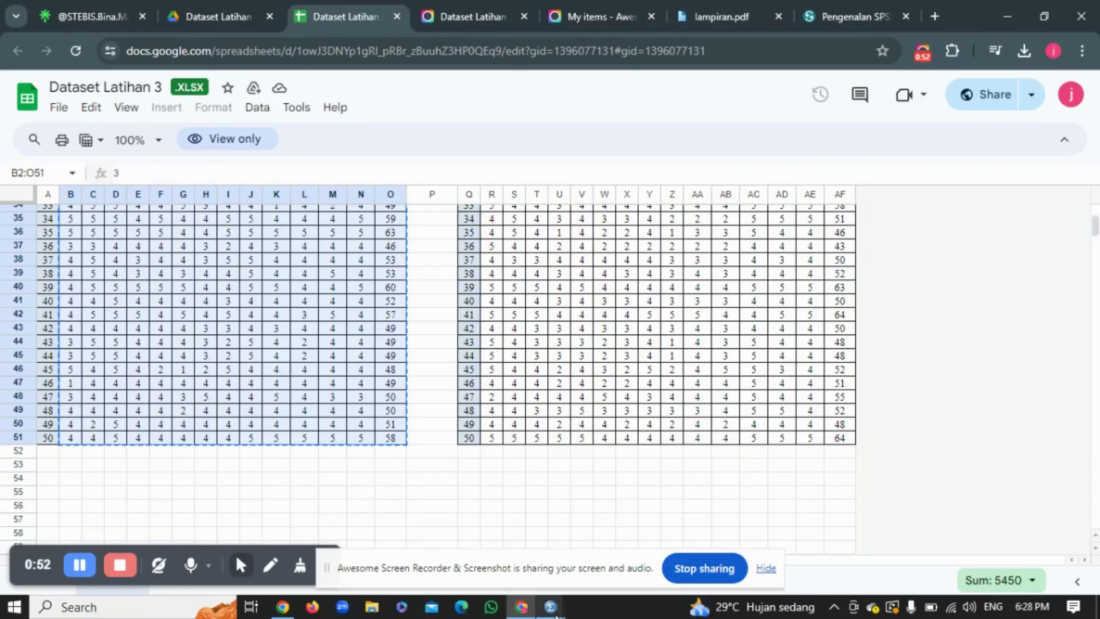
mouse_move(554, 613)
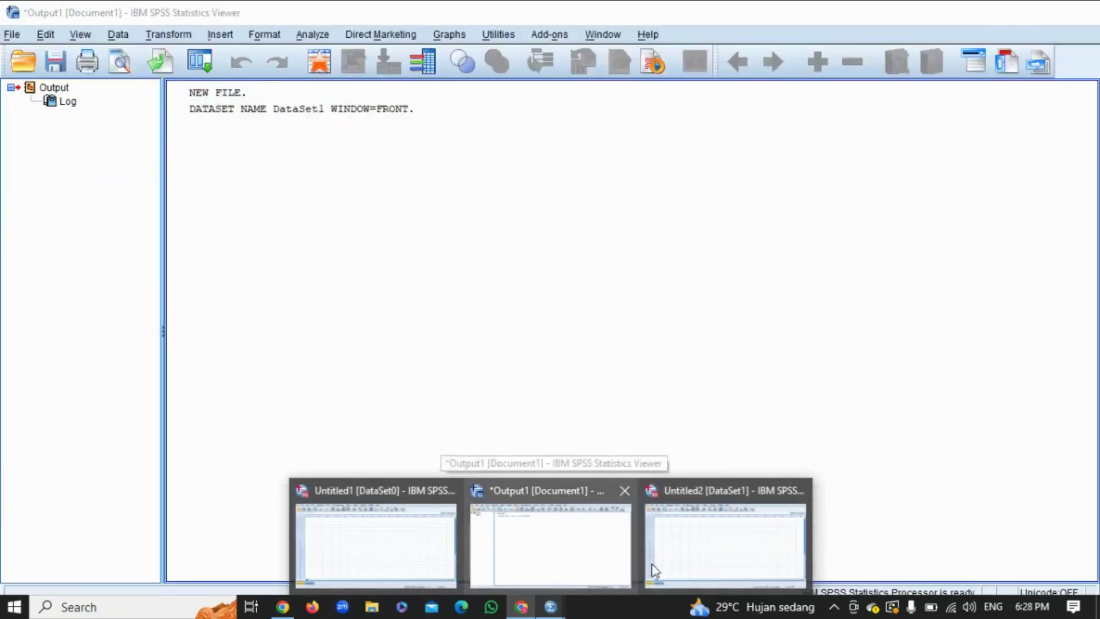
left_click(716, 549)
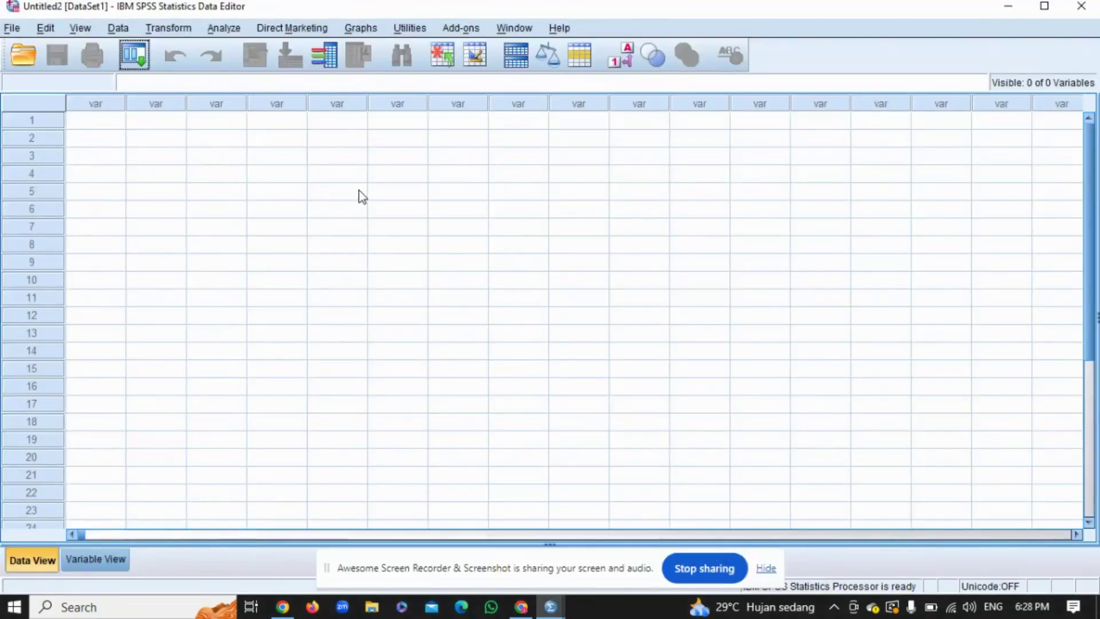
Step: Paste the copied X values into the empty Untitled2 dataset, starting at row 1 of the first column
left_click(108, 118)
right_click(108, 118)
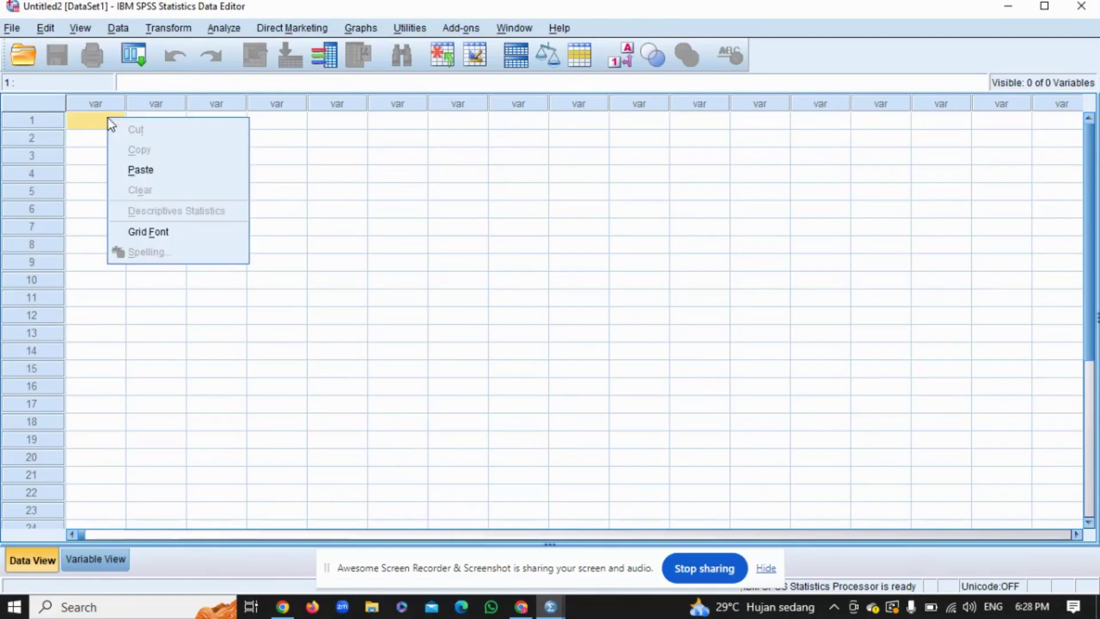
left_click(145, 169)
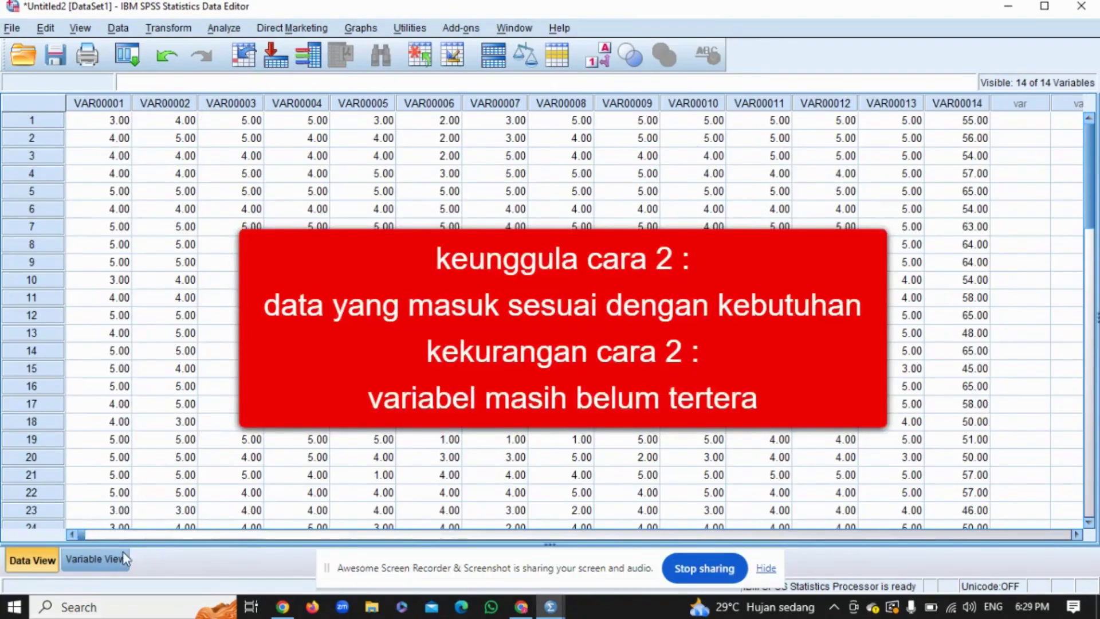
Step: In the variable definitions, replace every VAR000 in the Name column with X1., matching case, and close Find and Replace
left_click(83, 559)
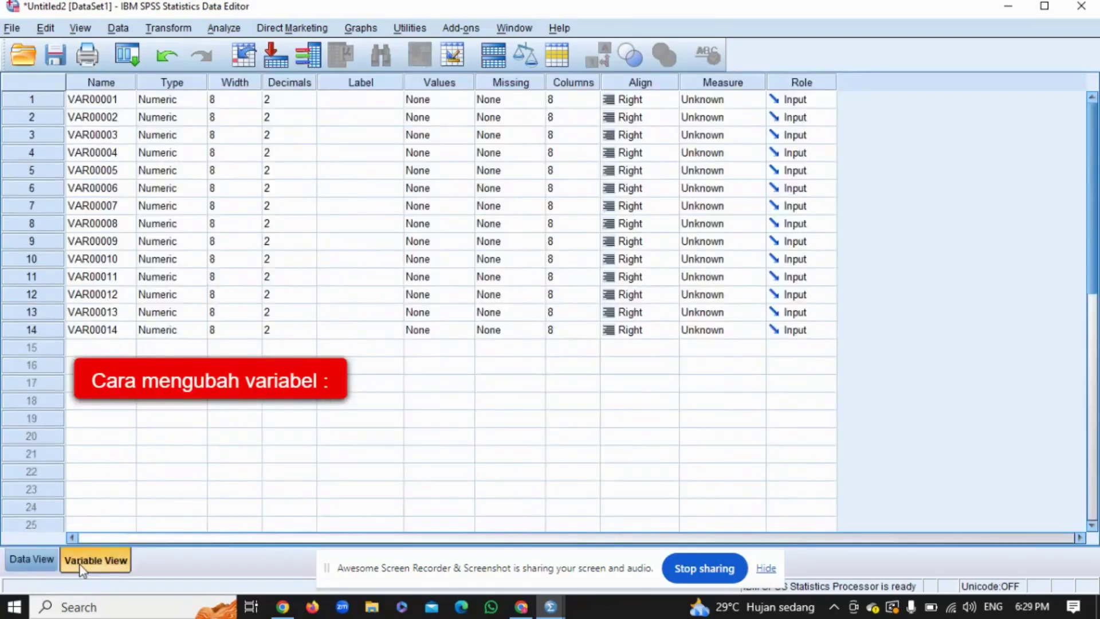
left_click(110, 100)
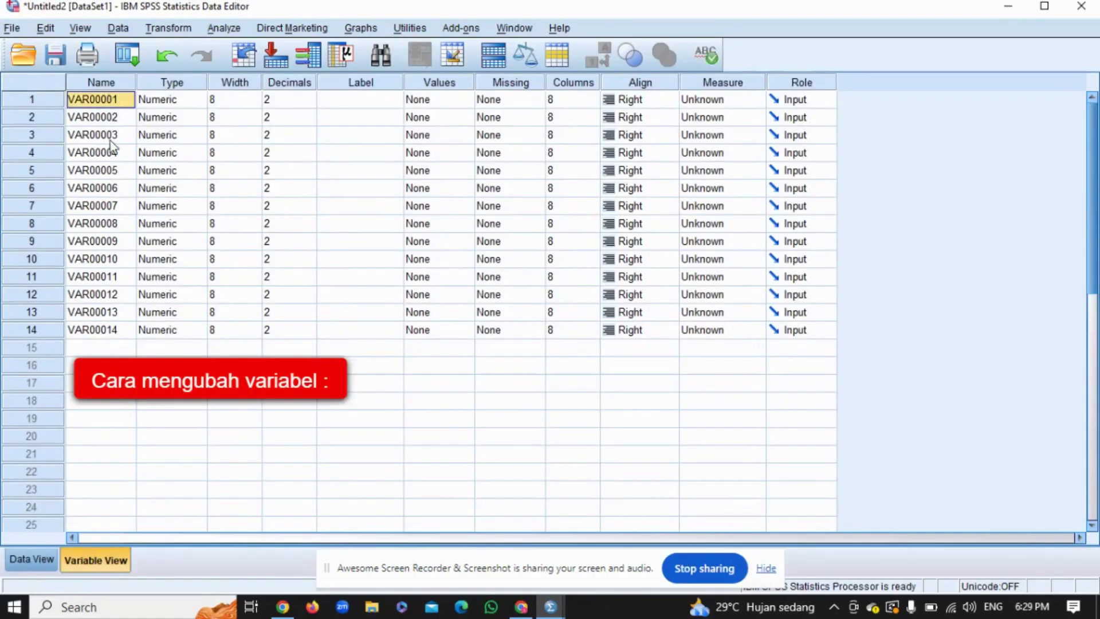
left_click(119, 85)
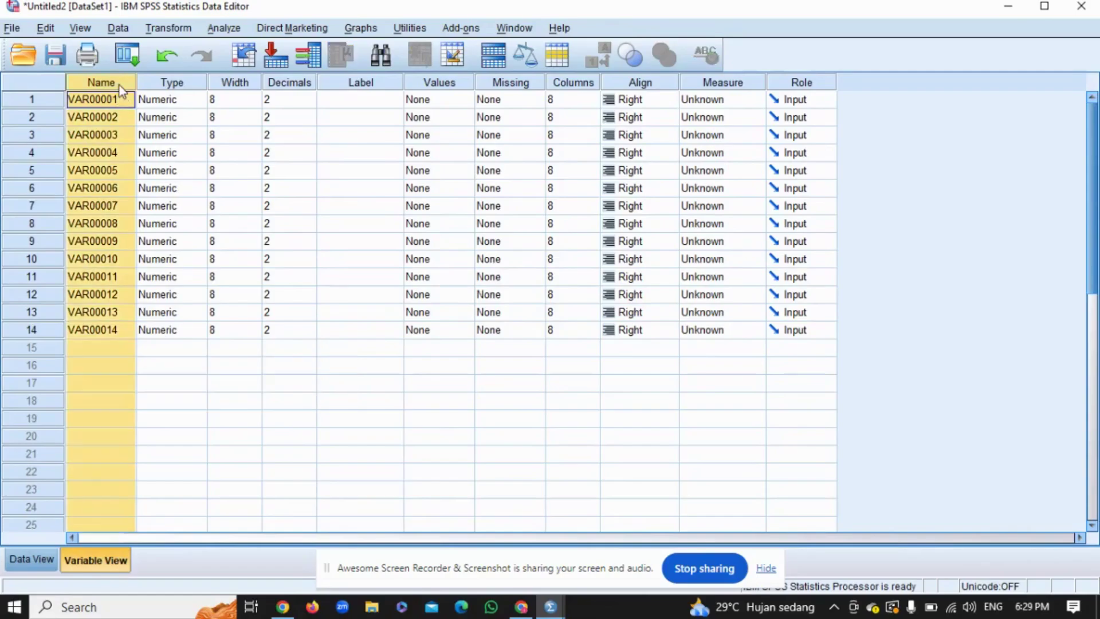
left_click(380, 57)
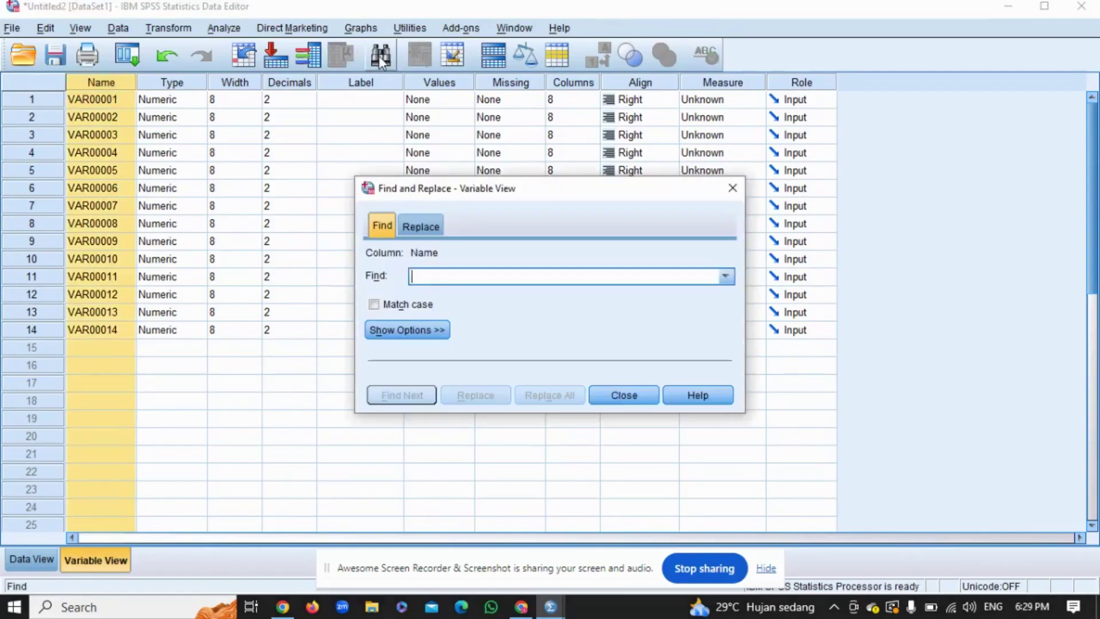
left_click(424, 223)
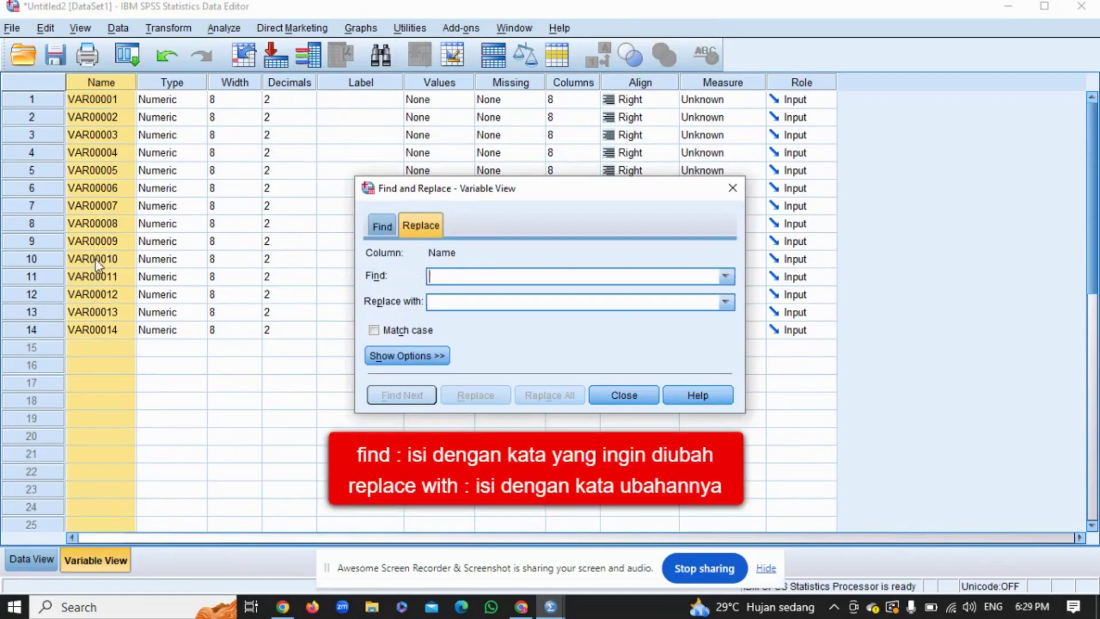
type("VAR")
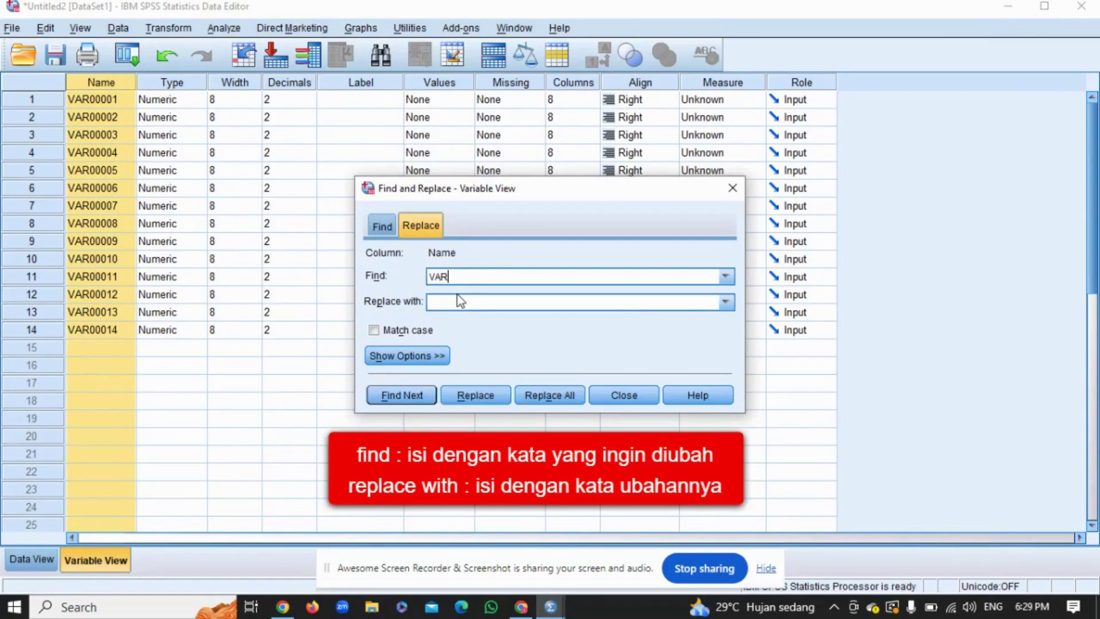
type("000")
left_click(456, 307)
type("X")
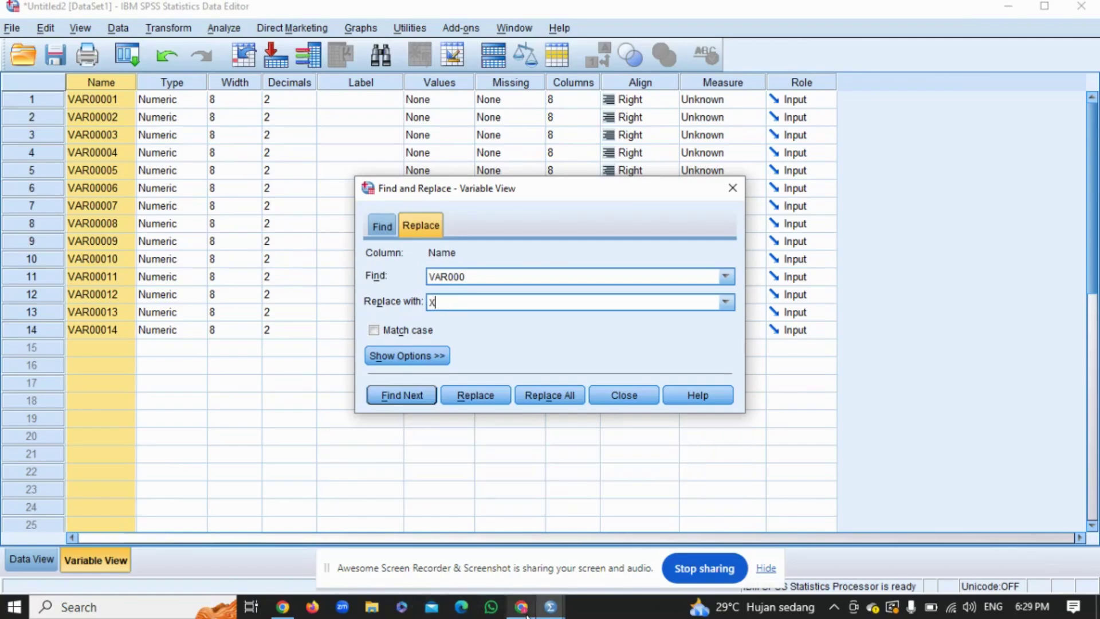
type("1.")
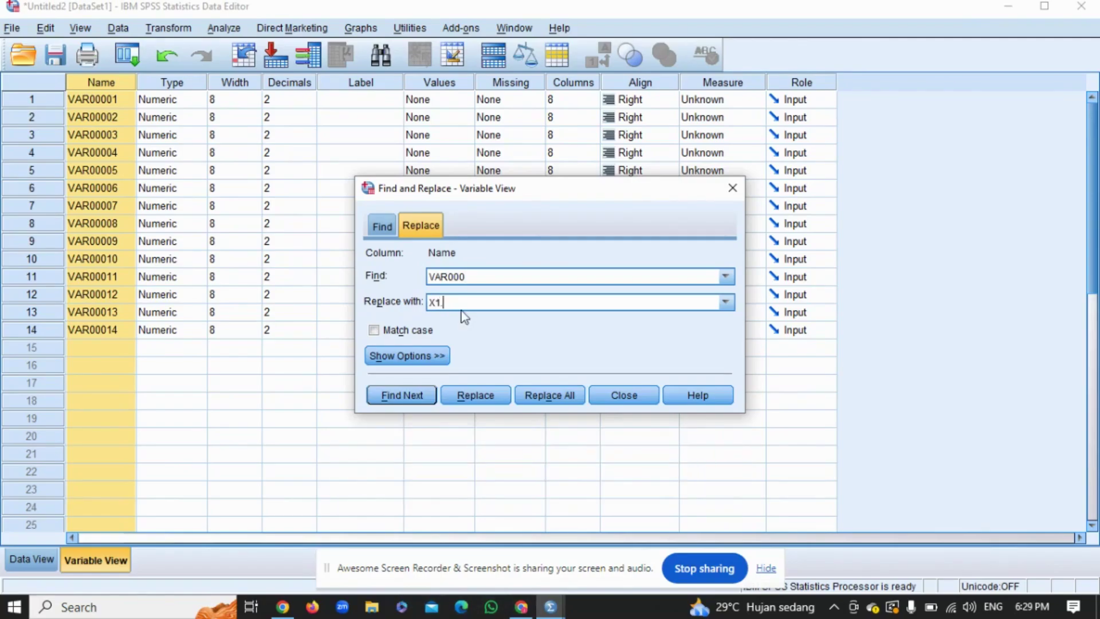
left_click(384, 331)
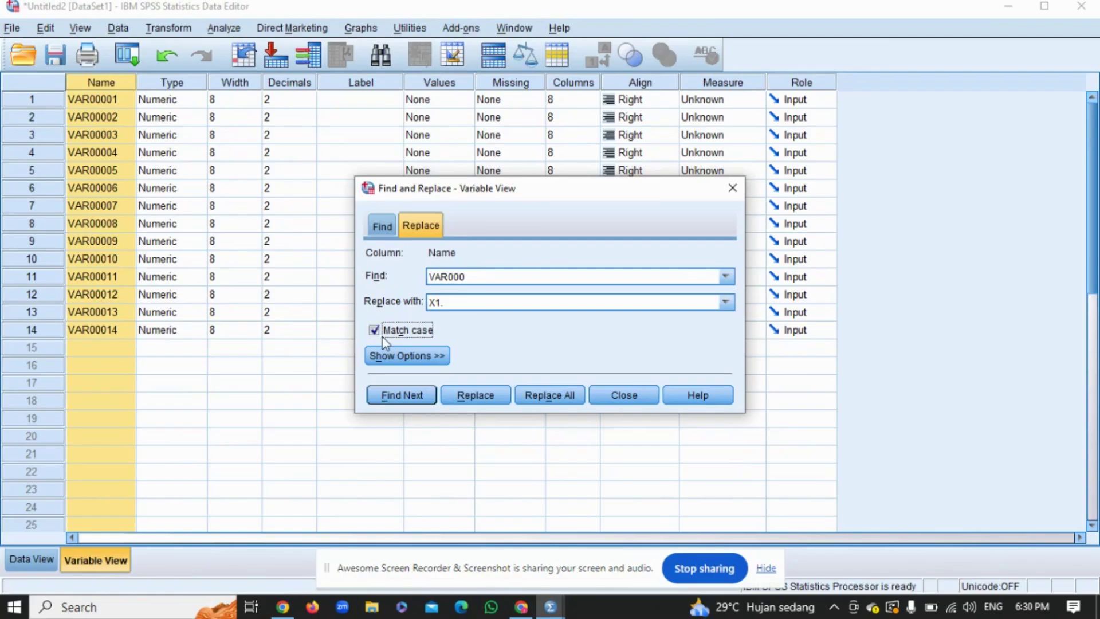
left_click(544, 396)
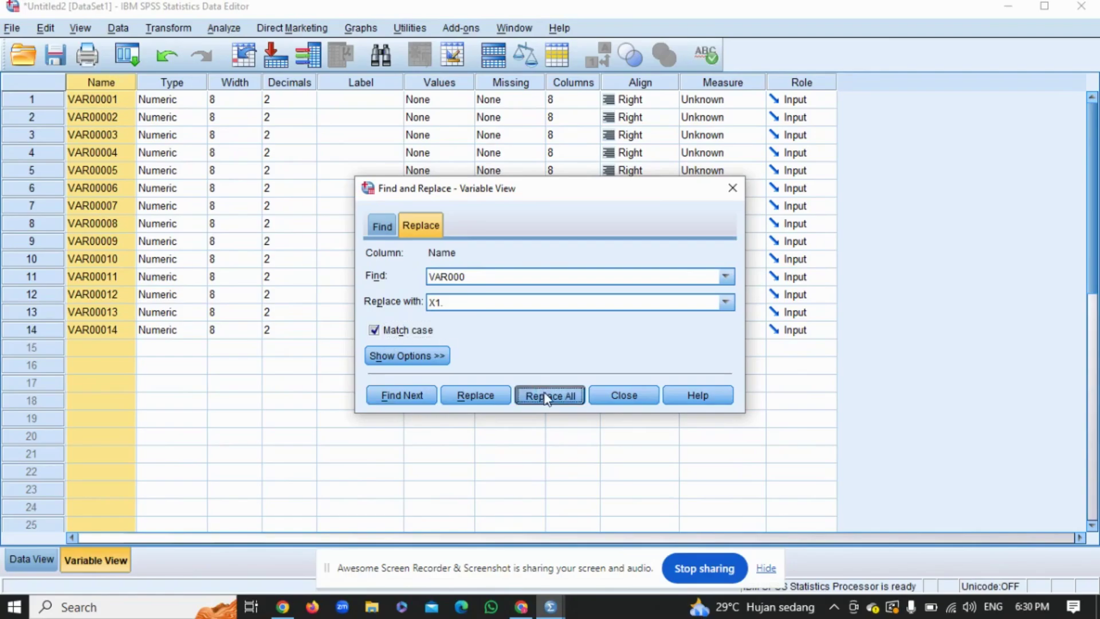
left_click(614, 390)
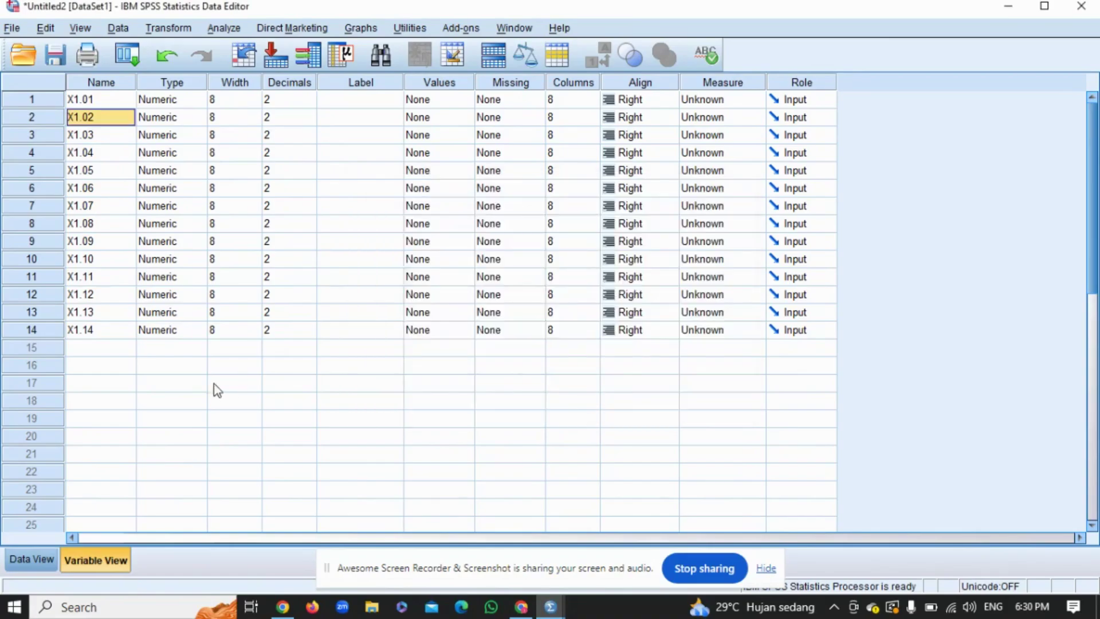
Step: Rename the fourteenth variable to X1.TOTAL
left_click(97, 332)
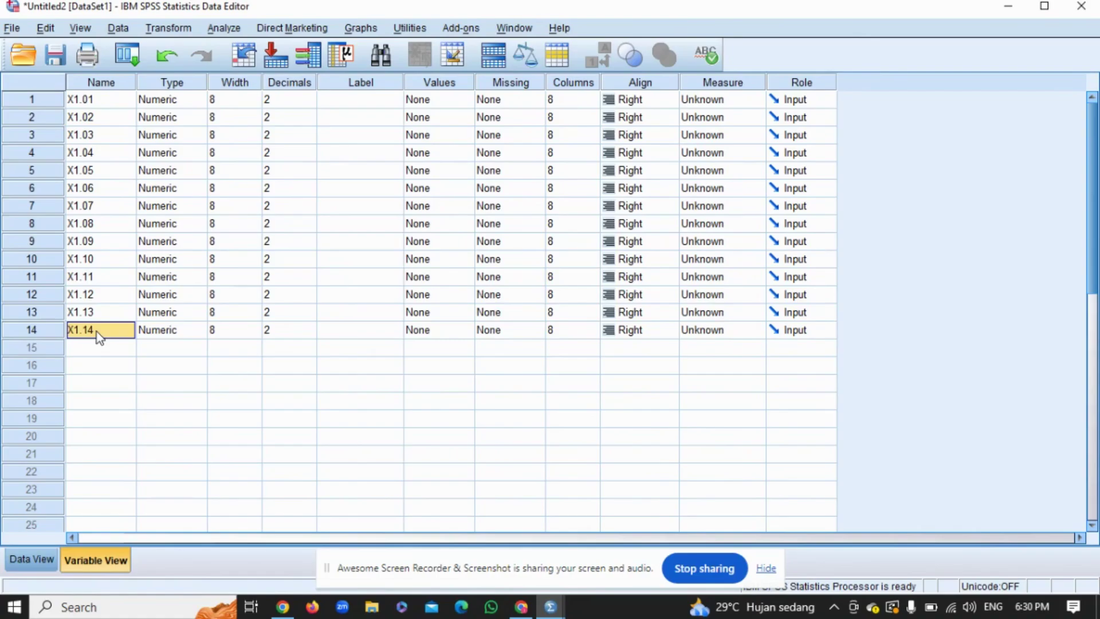
type("X1.TOTAL")
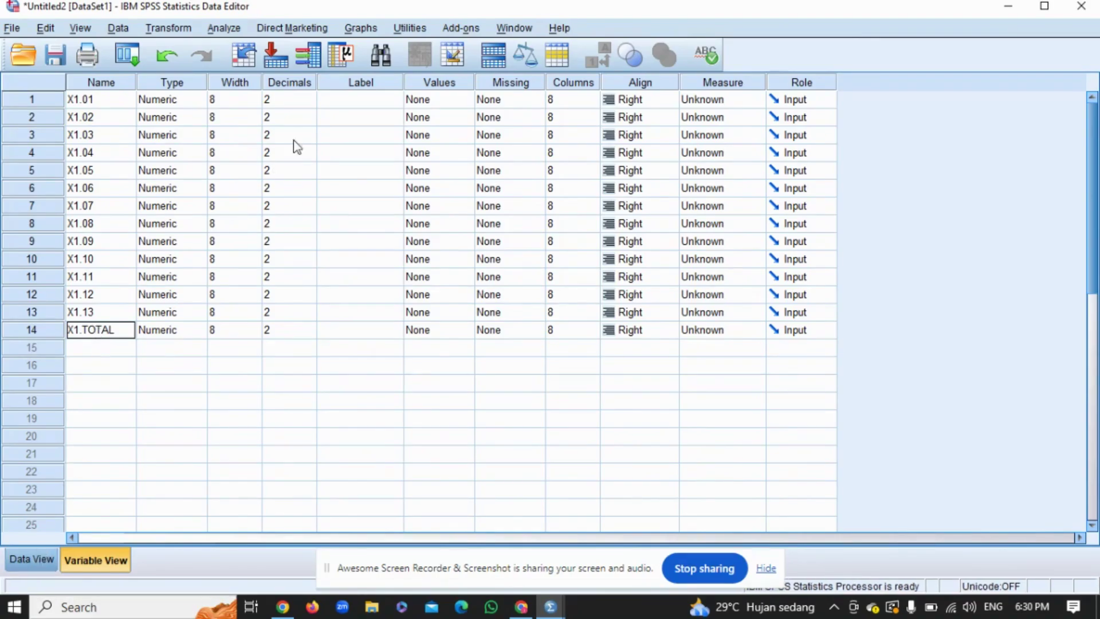
Step: Check the number format in the source spreadsheet, set Decimals to 0 for variables X1.01 through X1.TOTAL, and return to the data values
left_click(290, 99)
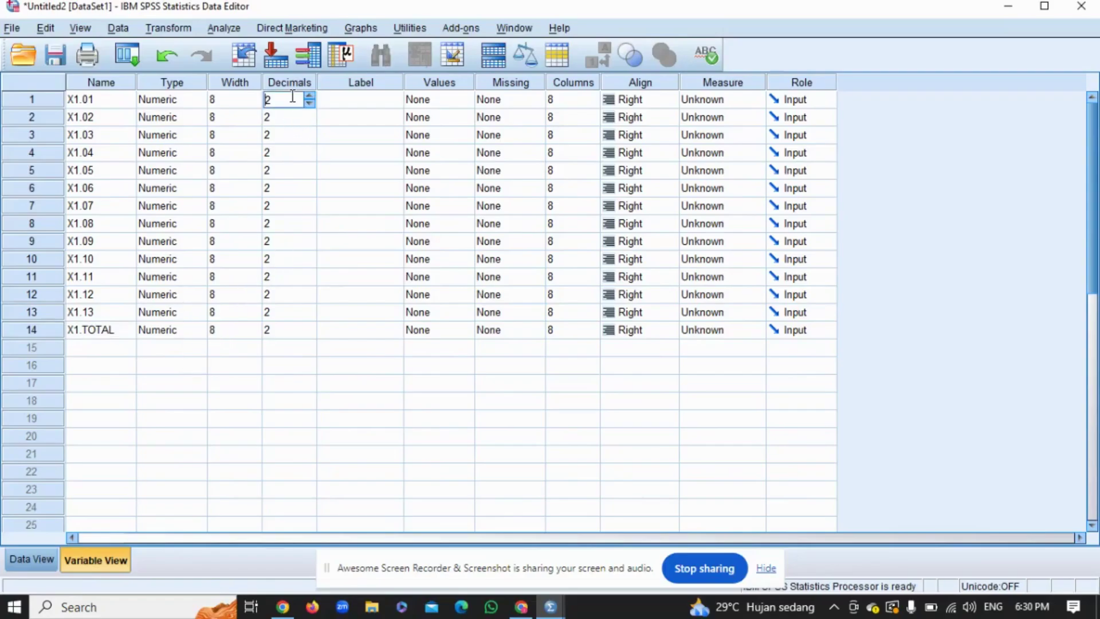
left_click(33, 559)
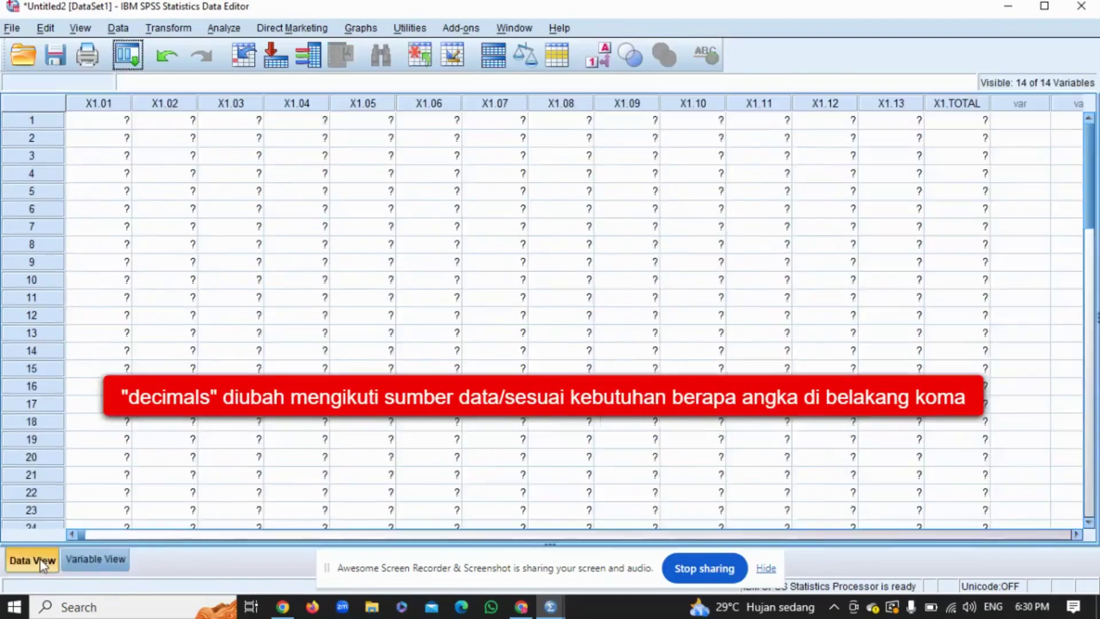
left_click(109, 565)
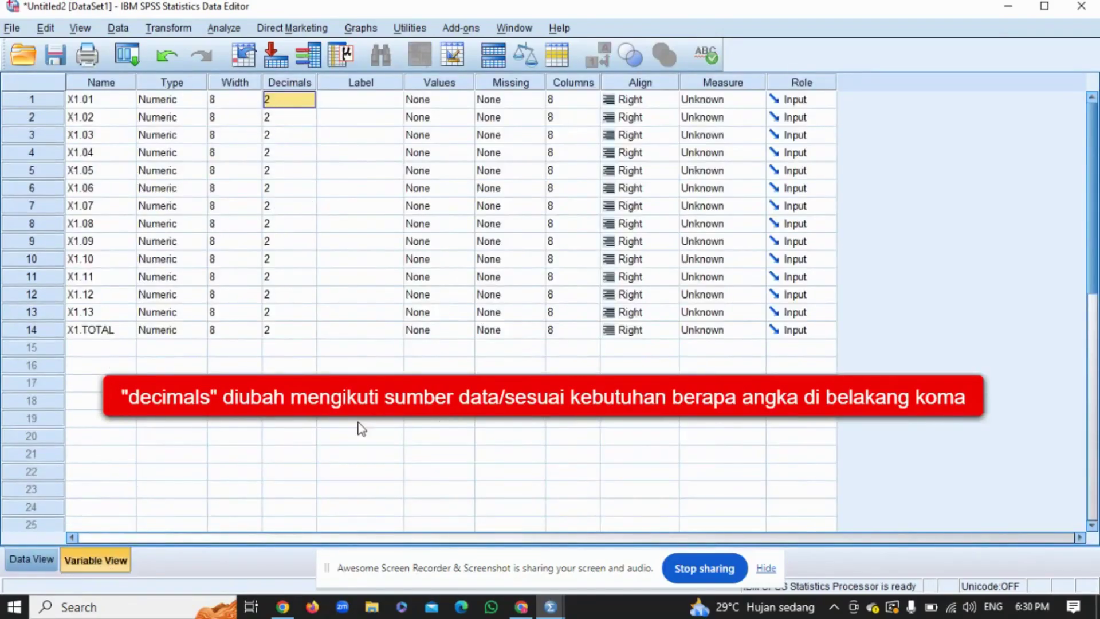
left_click(521, 606)
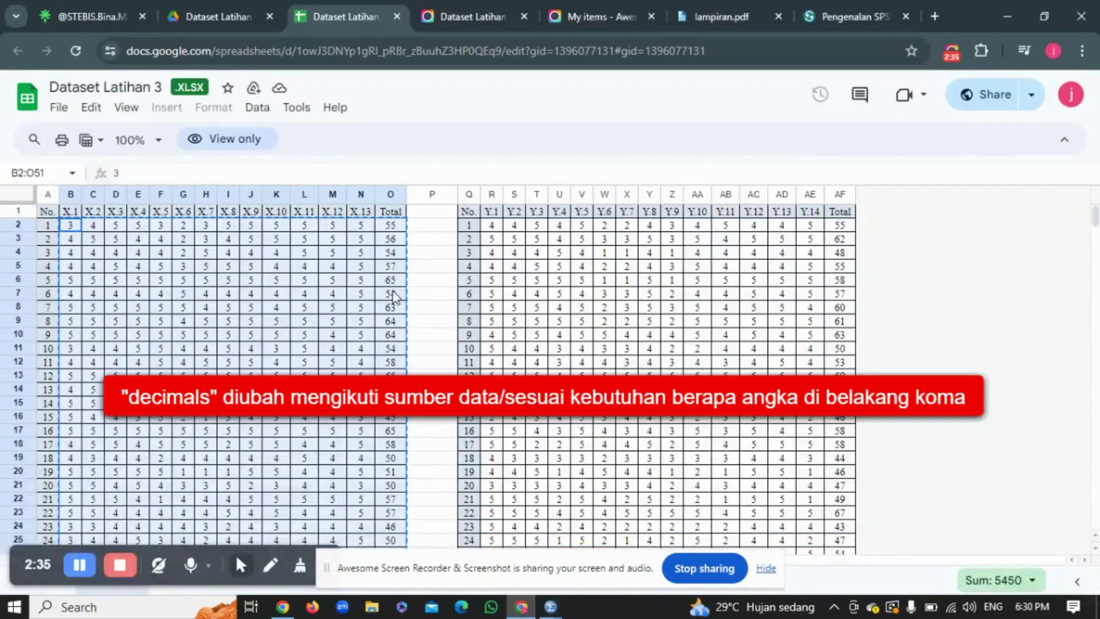
mouse_move(552, 608)
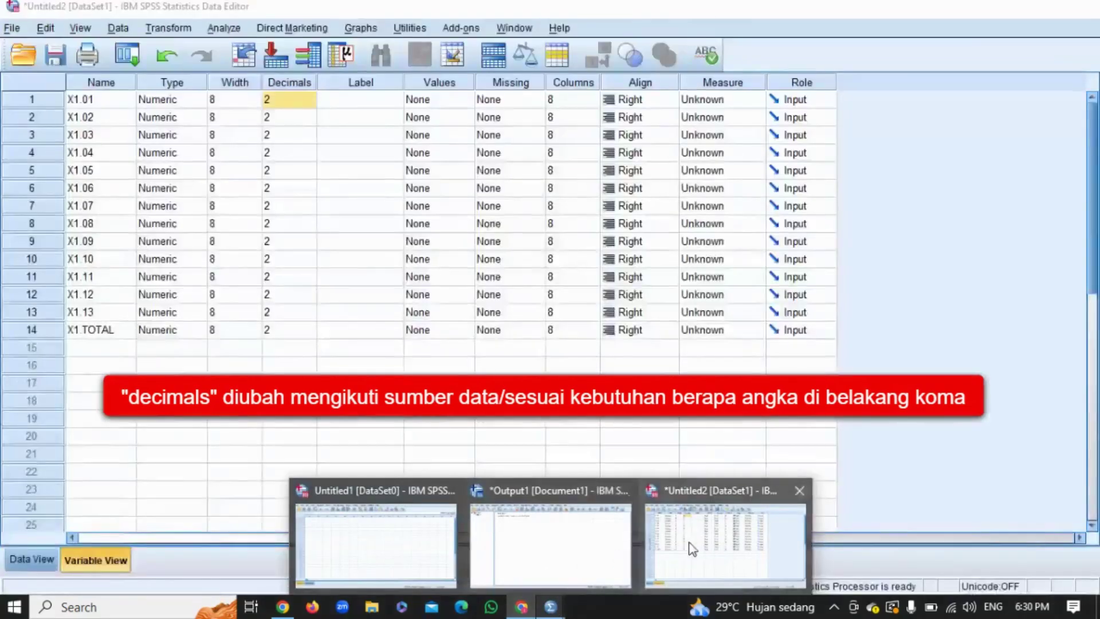
left_click(692, 548)
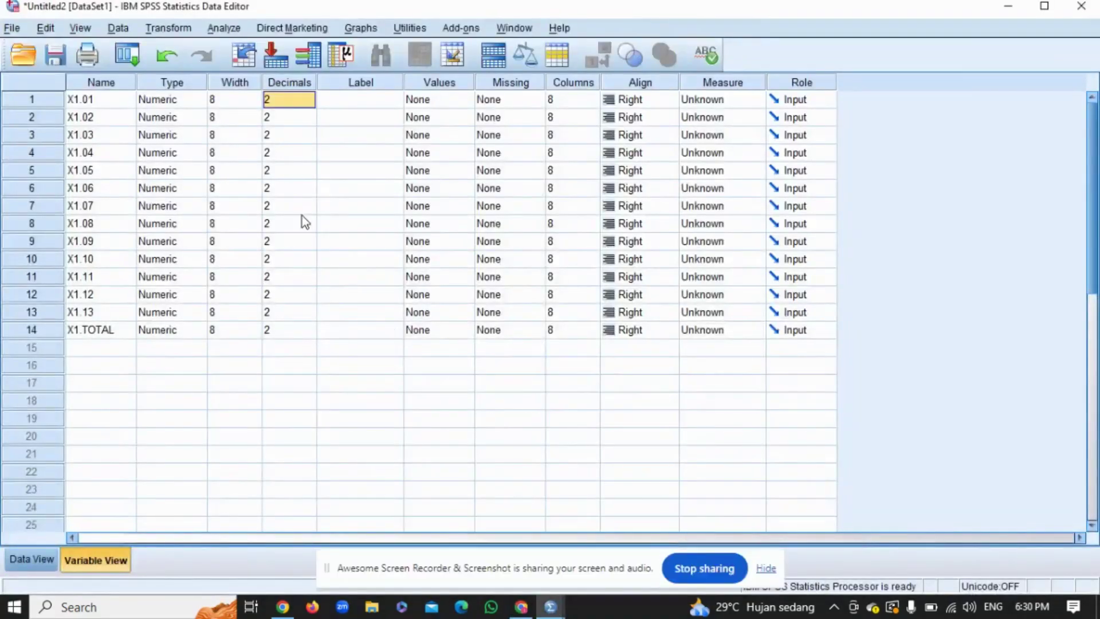
type("0 0 0 0 0 0 0")
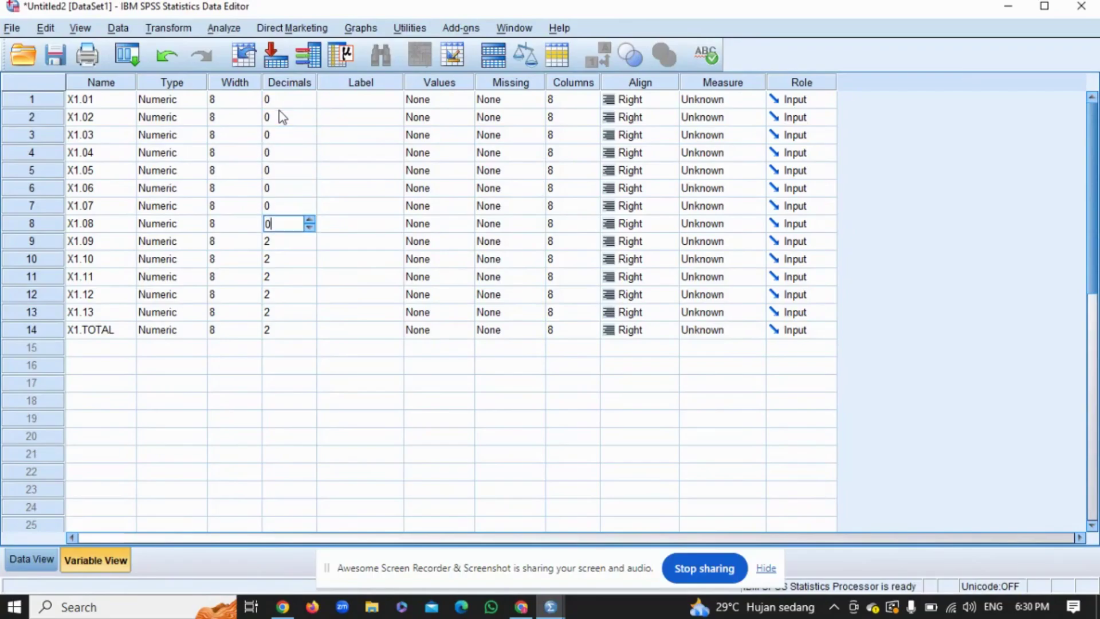
type(" 0 0 0 0 0 0 0 0")
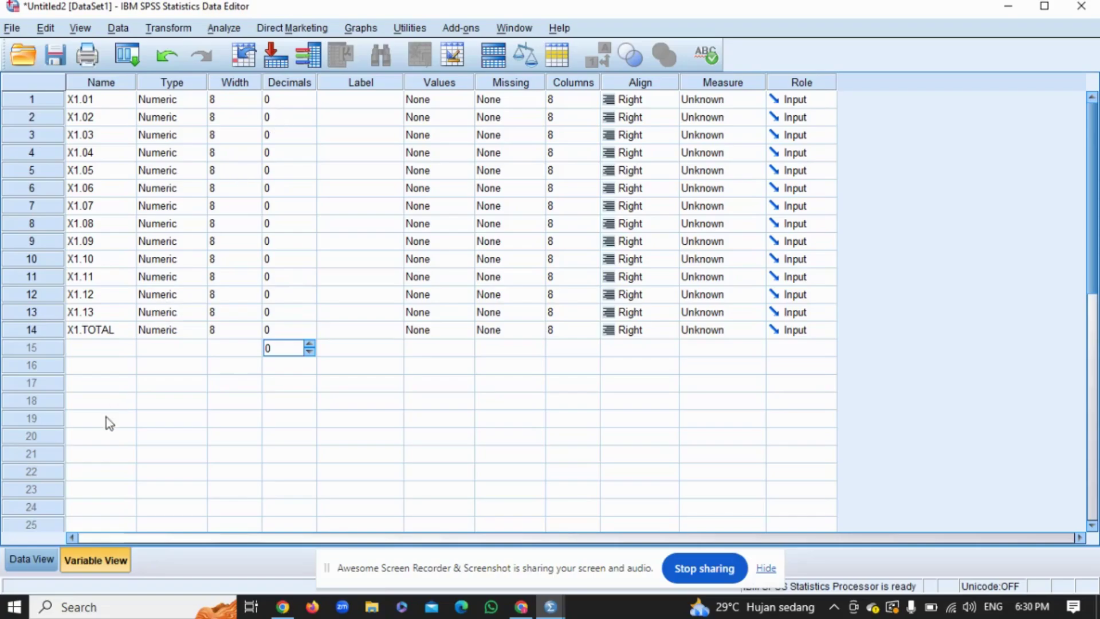
left_click(25, 561)
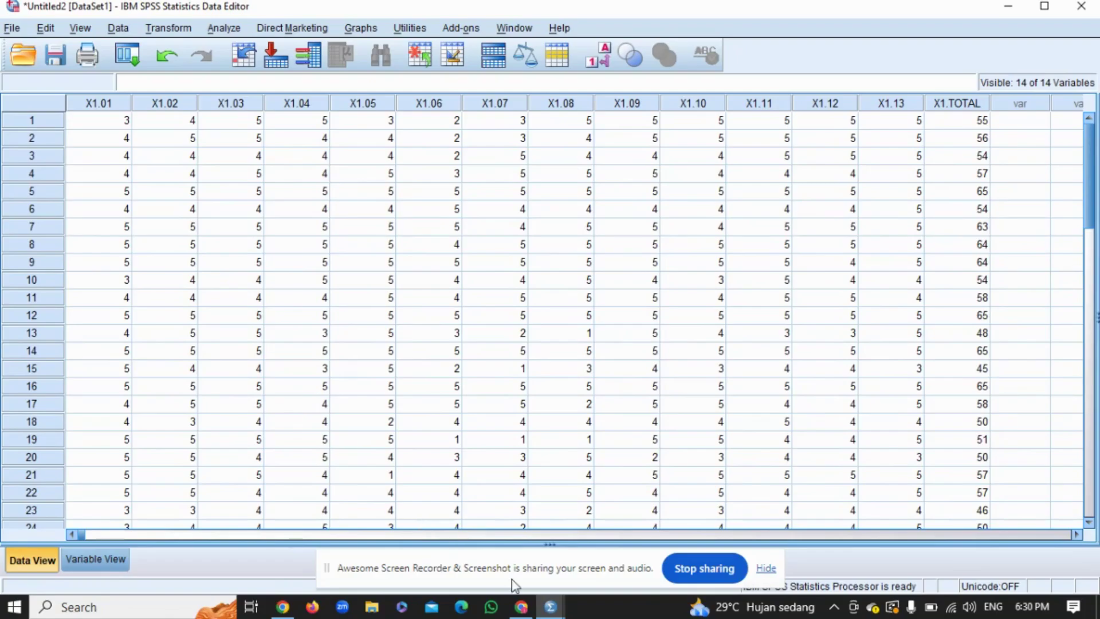
Step: Copy cells R2:AF51 of the Dataset Latihan 3 spreadsheet in Chrome, covering Y.1 to Total without headers, and return to the Untitled2 dataset in SPSS
mouse_move(520, 606)
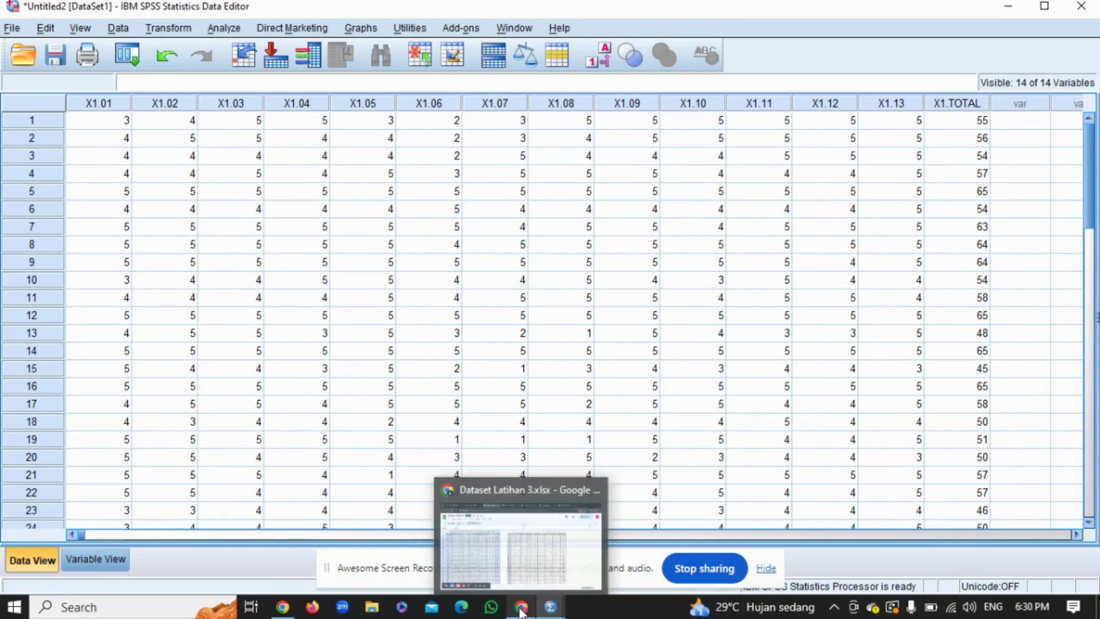
left_click(543, 551)
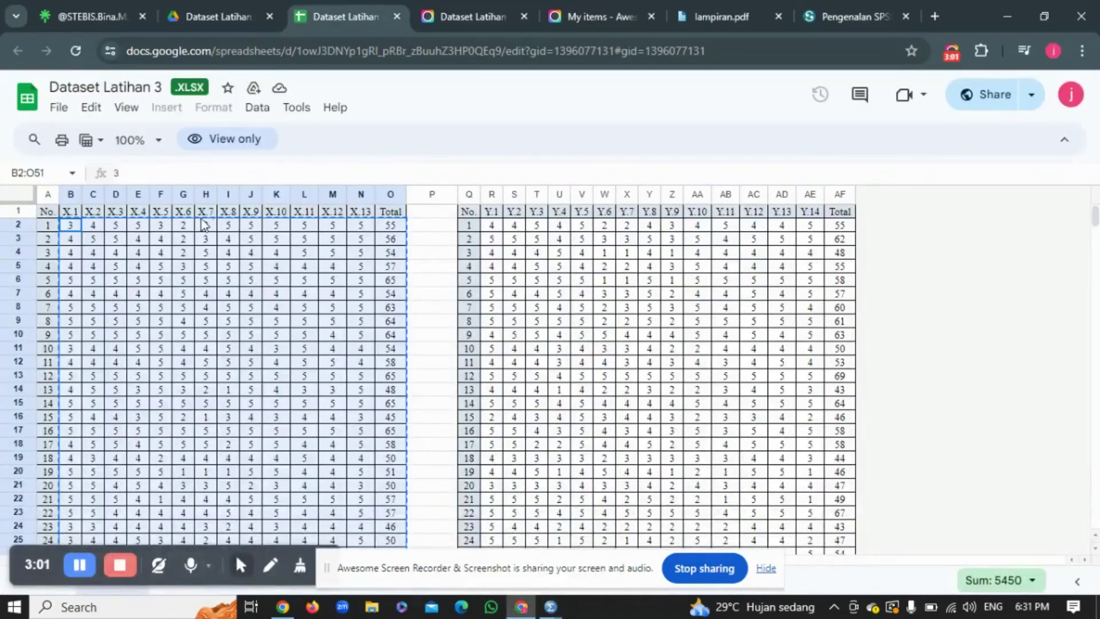
left_click(493, 226)
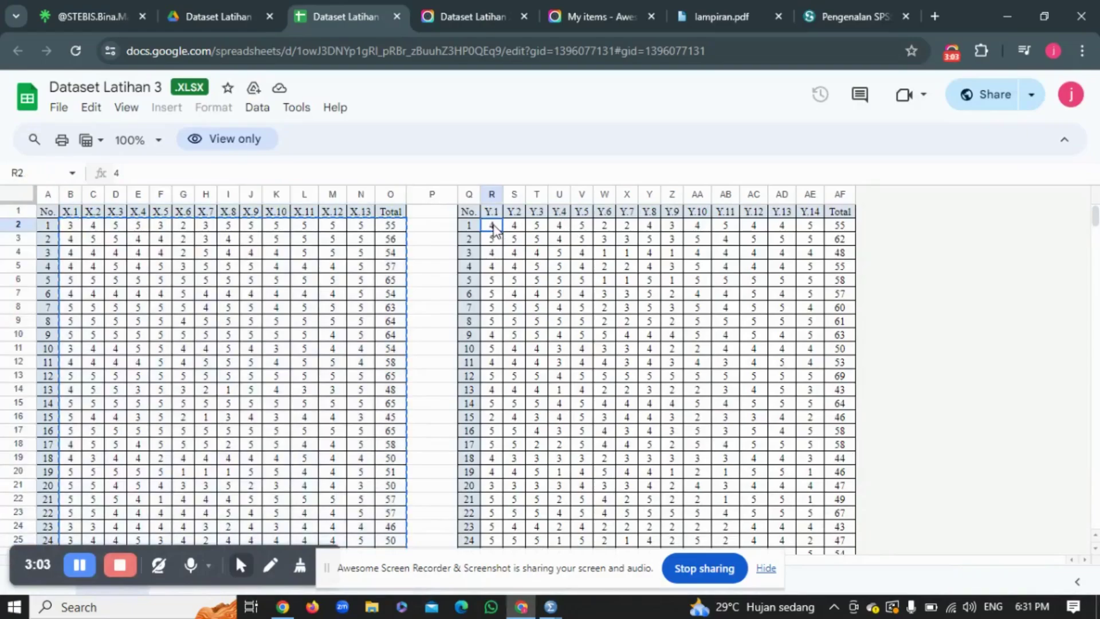
key("shift+Right")
key("shift+Right")
key("shift+Right")
key("shift+Right")
key("shift+Right")
key("shift+Right")
key("shift+Right")
key("shift+Right")
key("shift+Right")
key("shift+Right")
key("shift+Right")
key("shift+Right")
key("shift+Right")
key("shift+Right")
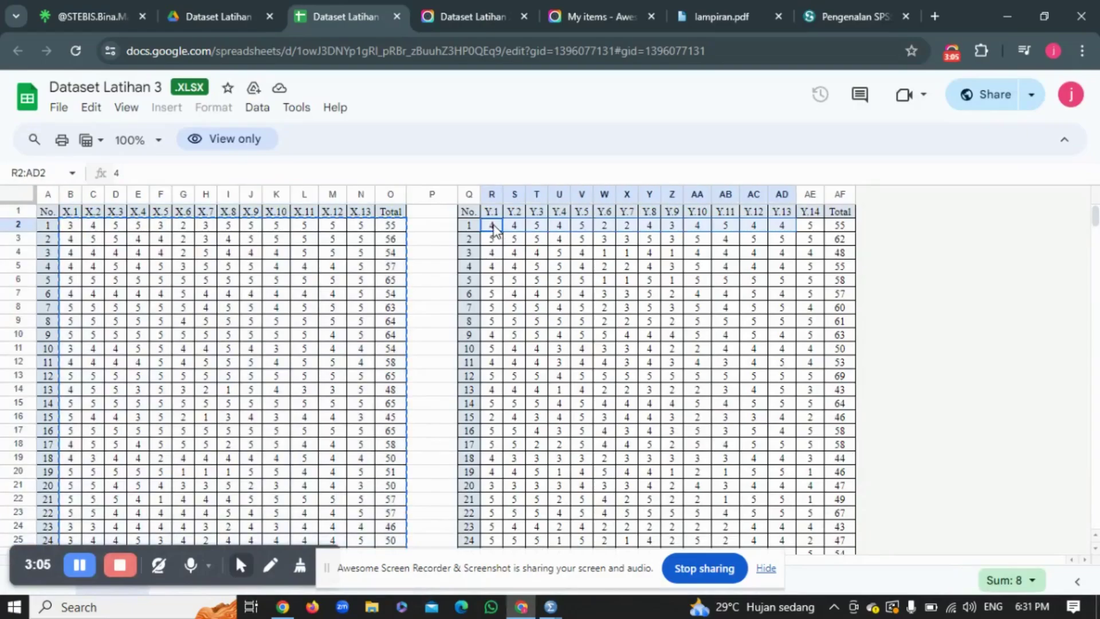
key("shift+Down")
key("shift+Down")
key("shift+Down")
key("shift+Down")
key("shift+Down")
key("shift+Down")
key("shift+Down")
key("shift+Down")
key("shift+Down")
key("shift+Down")
key("shift+Down")
key("shift+Down")
key("shift+Down")
key("shift+Down")
key("shift+Down")
key("shift+Down")
key("shift+Down")
key("shift+Down")
key("shift+Down")
key("shift+Down")
key("shift+Down")
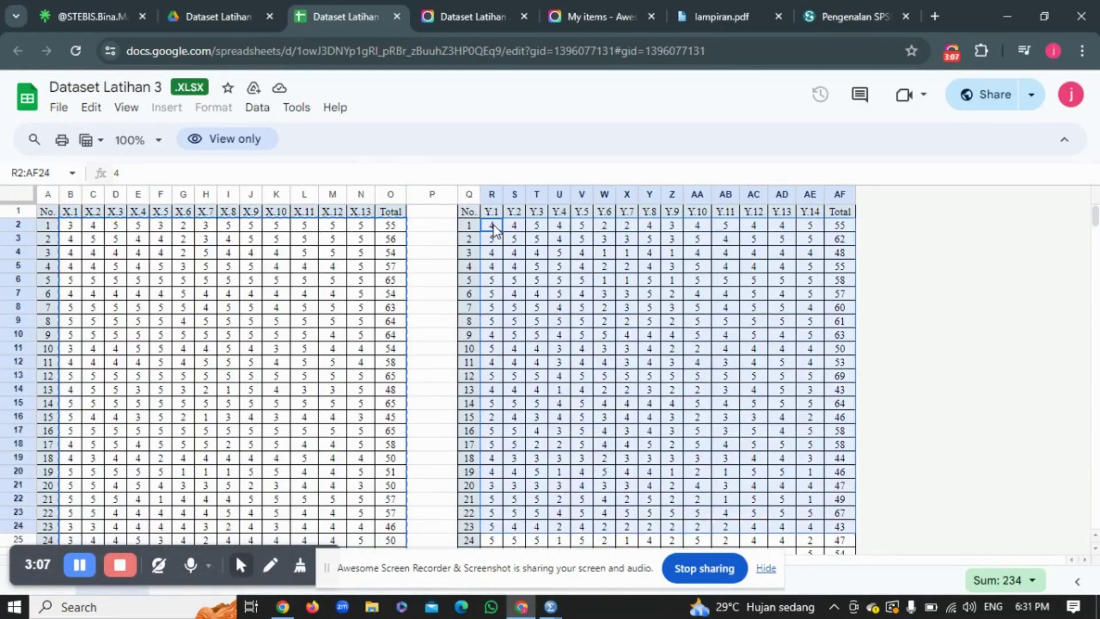
key("shift+Down")
key("shift+Down")
key("shift+Down")
key("shift+Down")
key("shift+Down")
key("shift+Down")
key("shift+Down")
key("shift+Down")
key("shift+Down")
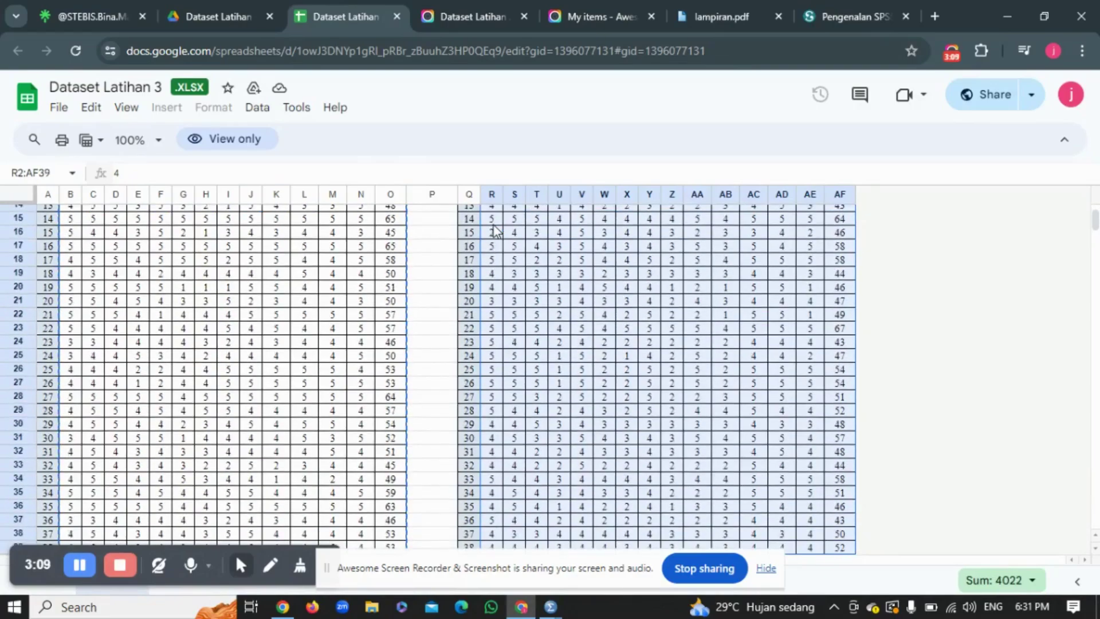
key("shift+Down")
key("shift+Down")
key("shift+Down")
key("shift+Down")
key("shift+Down")
key("shift+Down")
key("shift+Down")
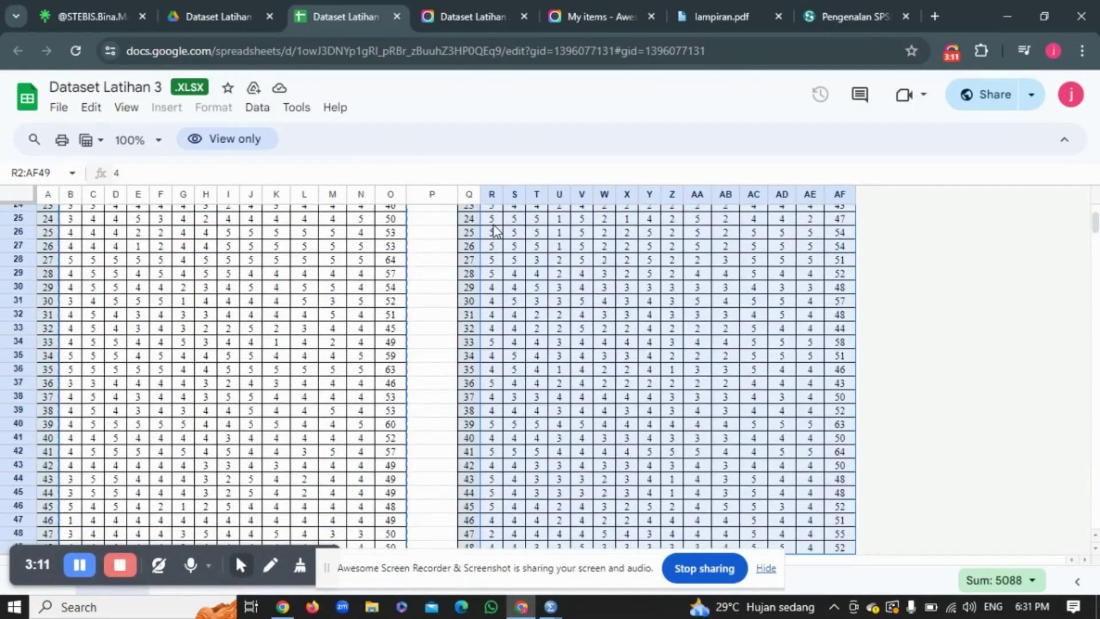
key("shift+Up")
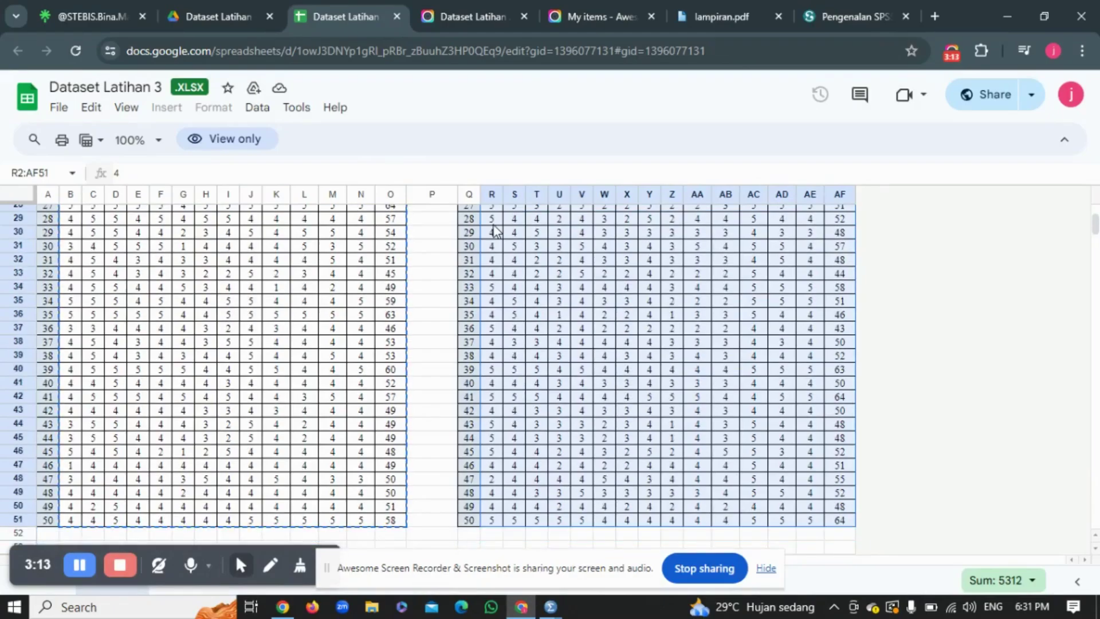
right_click(756, 291)
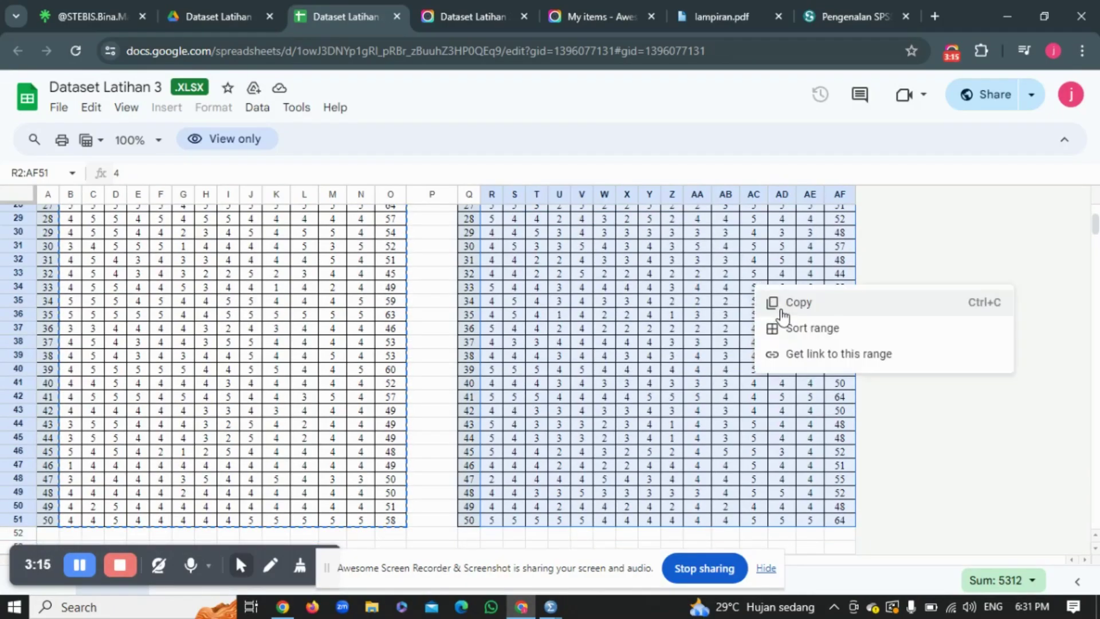
left_click(774, 302)
mouse_move(554, 611)
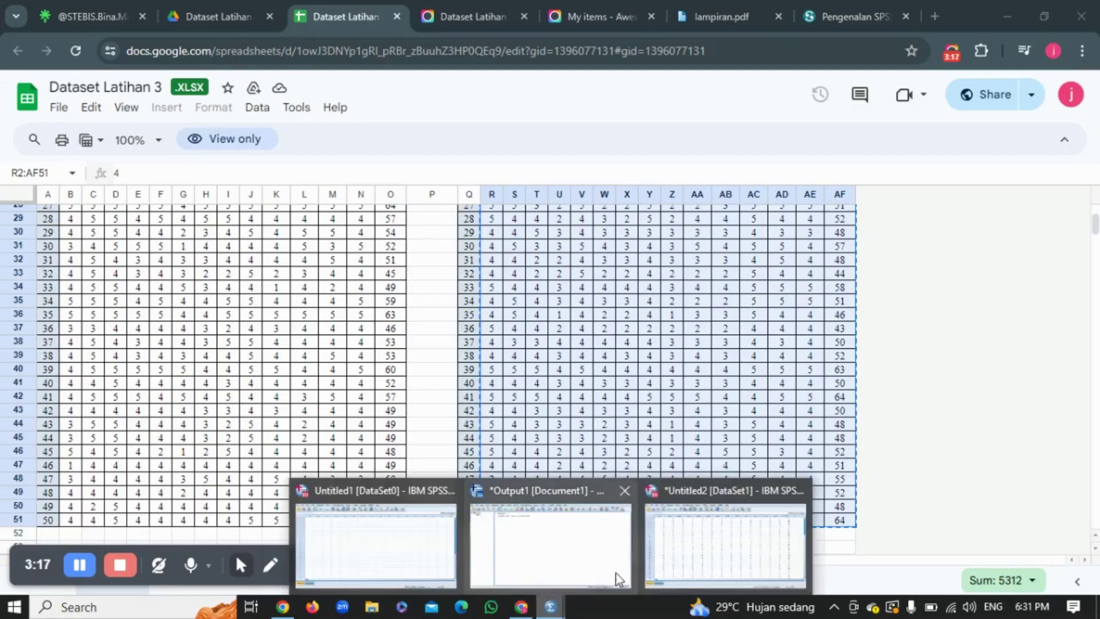
left_click(682, 558)
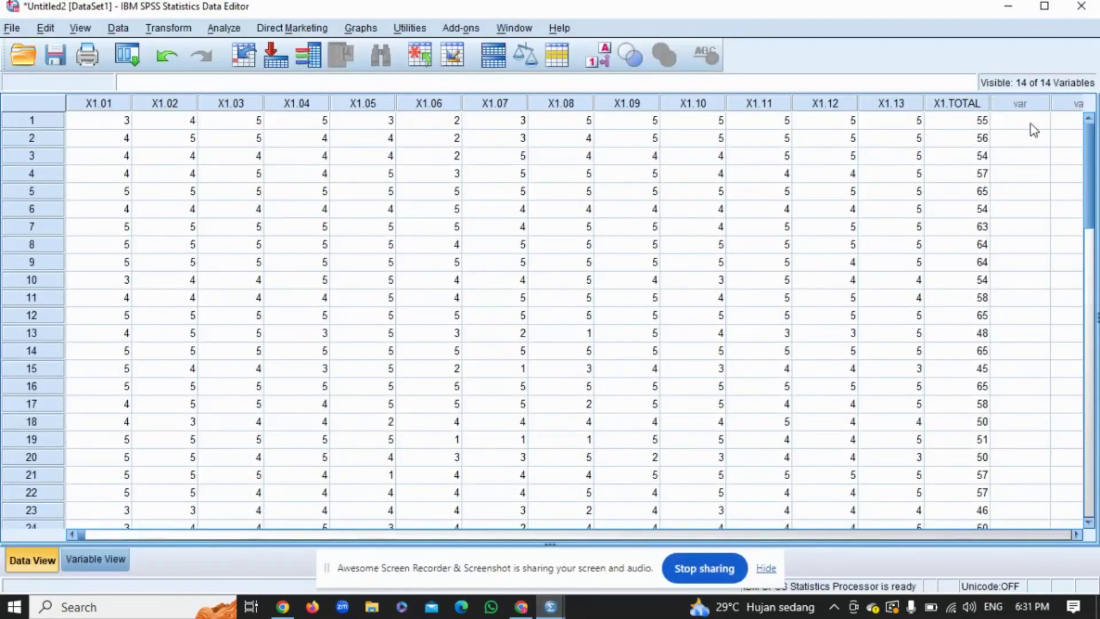
Step: Paste the copied Y values into the dataset starting at row 1 of the first empty column after X1.TOTAL
scroll(1030, 122, "down", 2)
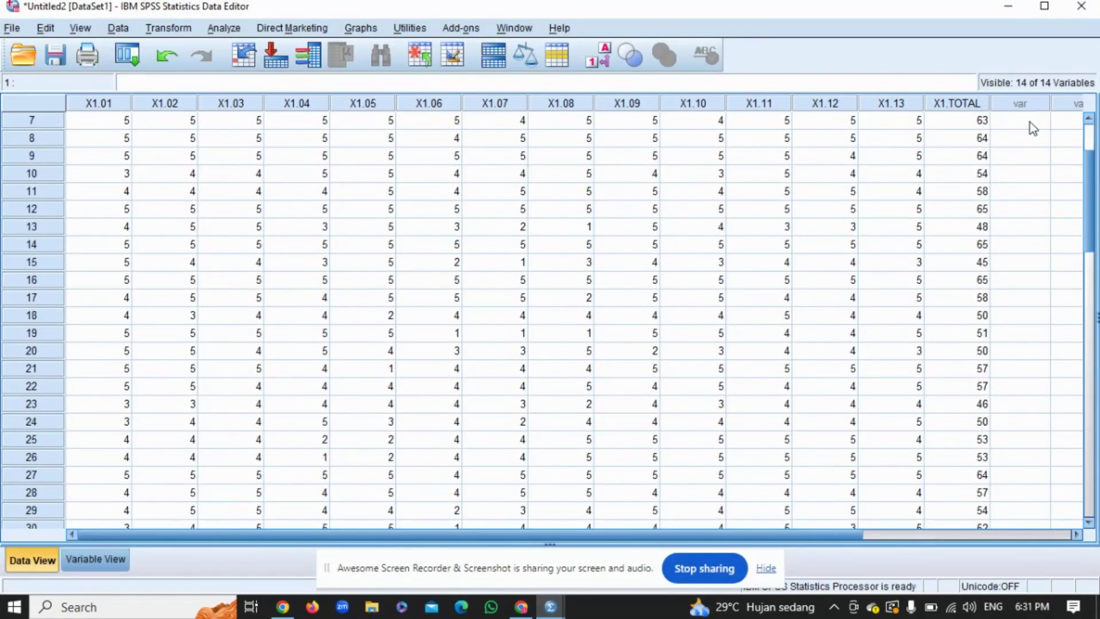
scroll(1030, 122, "up", 2)
right_click(1030, 122)
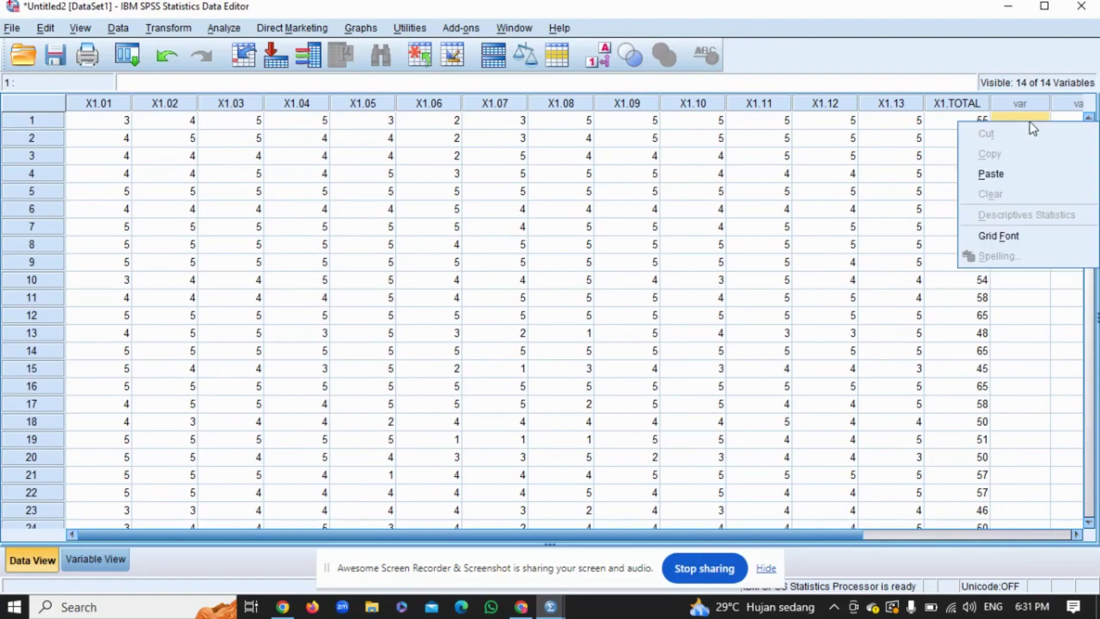
left_click(984, 174)
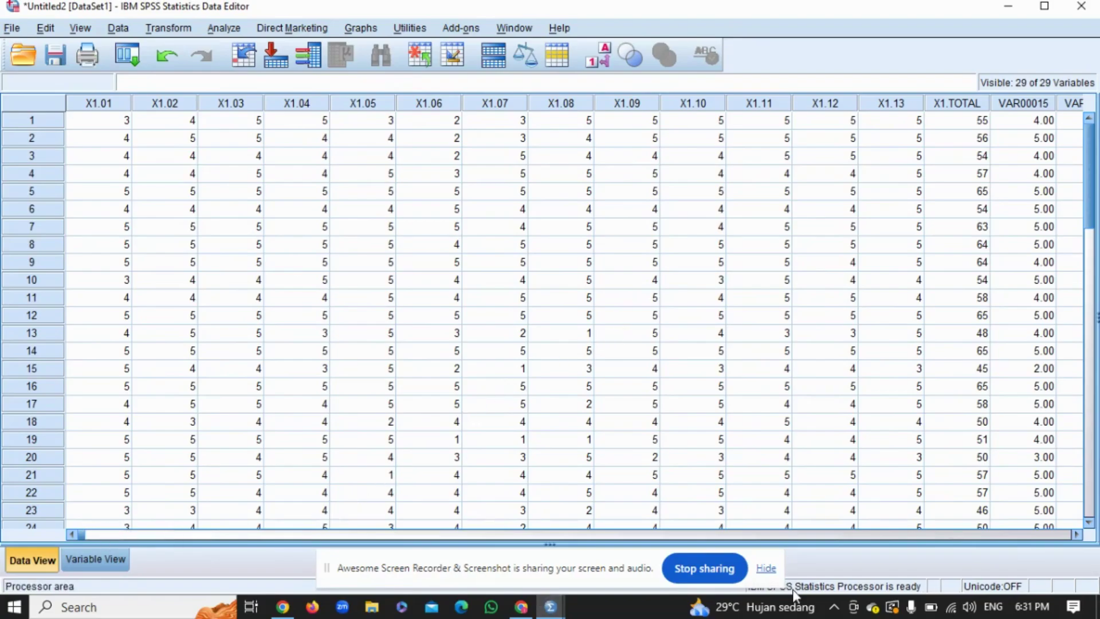
left_click(1077, 534)
left_click_drag(1077, 534, 1077, 535)
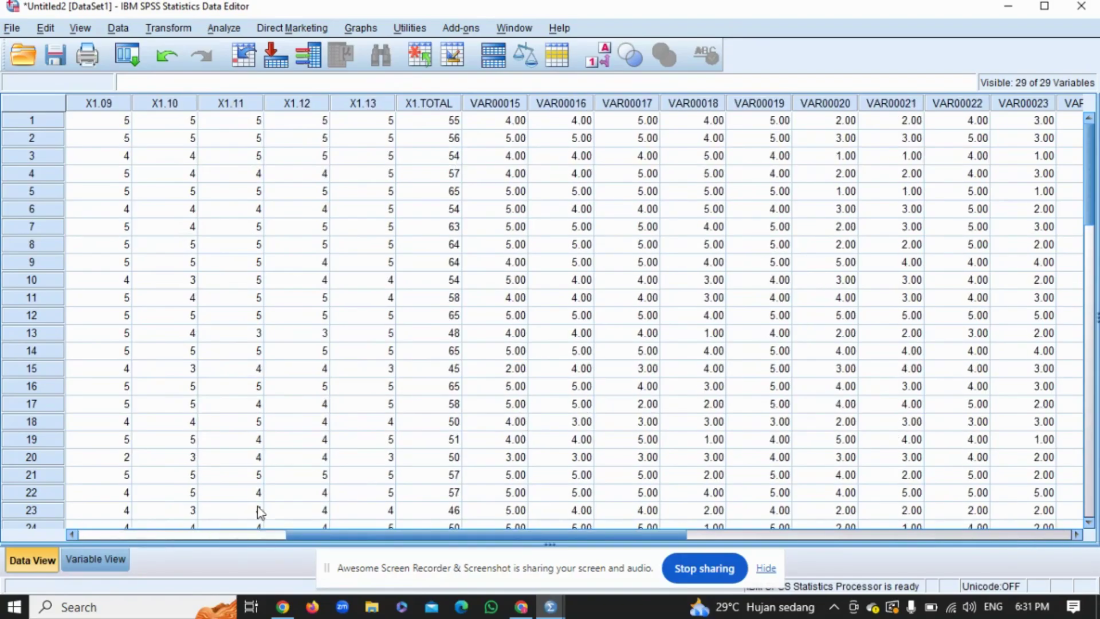
Step: In the variable definitions, rename variables 15 through 28 as Y1.1 through Y1.14 and variable 29 as Y1.TOTAL
left_click(77, 557)
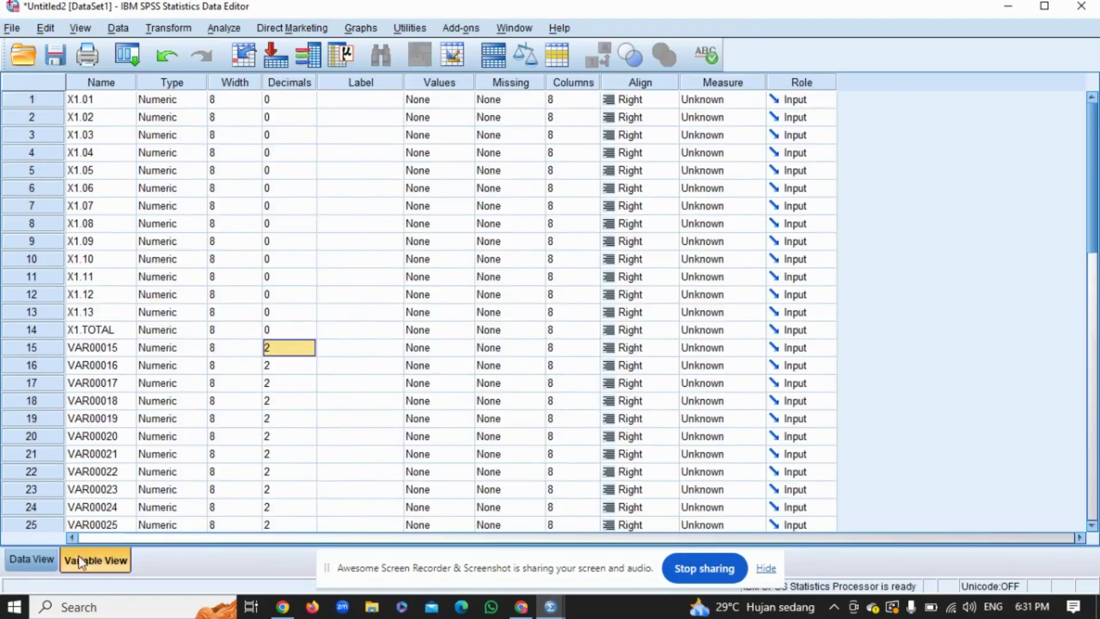
left_click(110, 350)
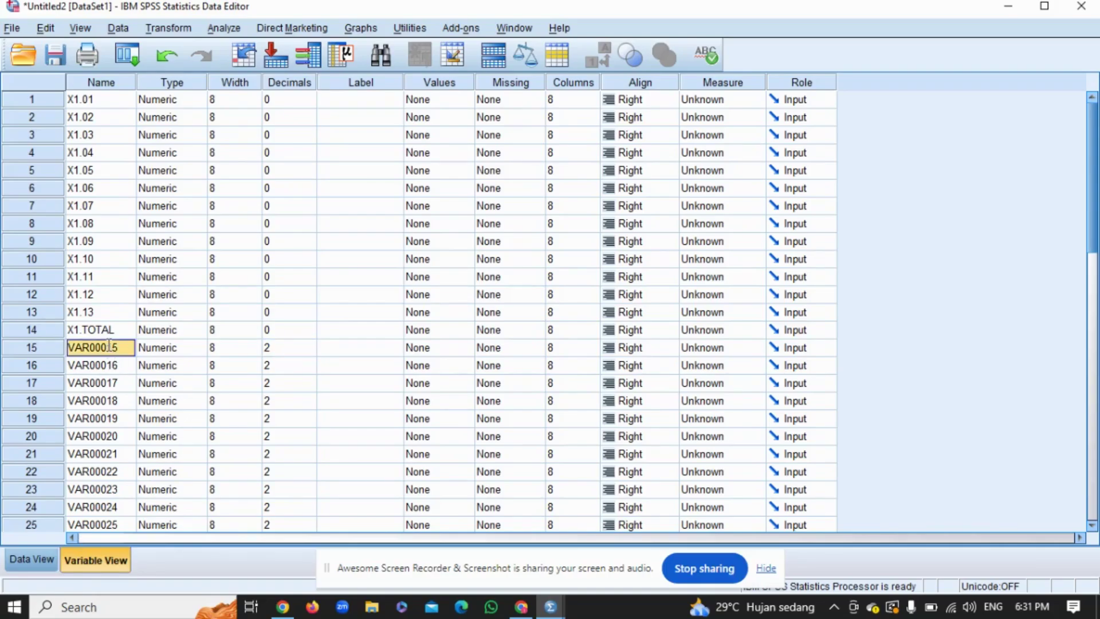
type("Y1.1")
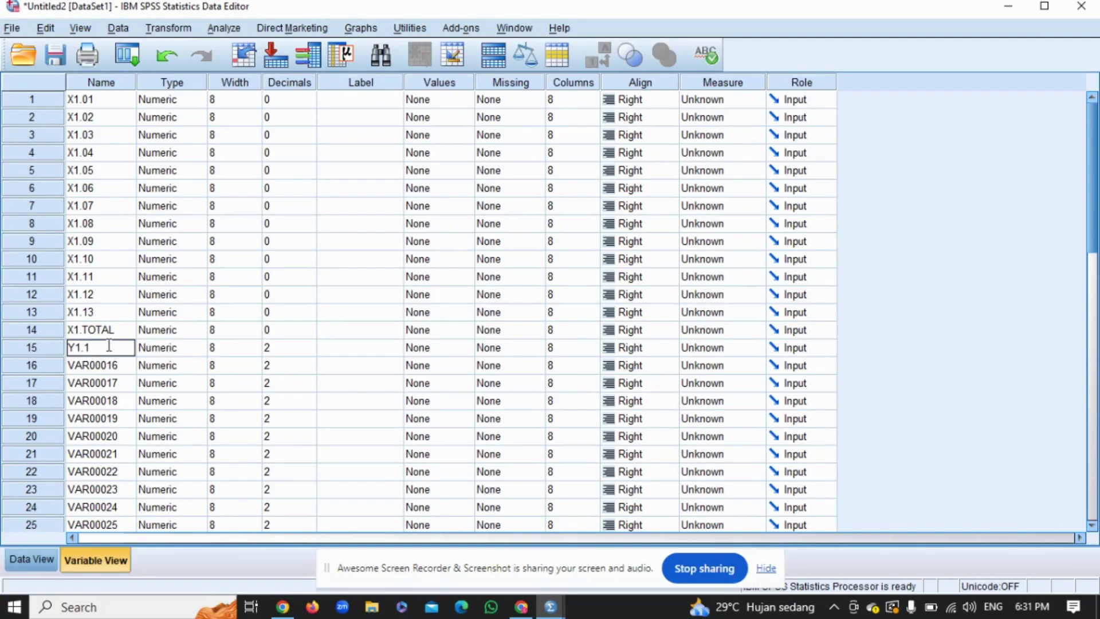
key("Return")
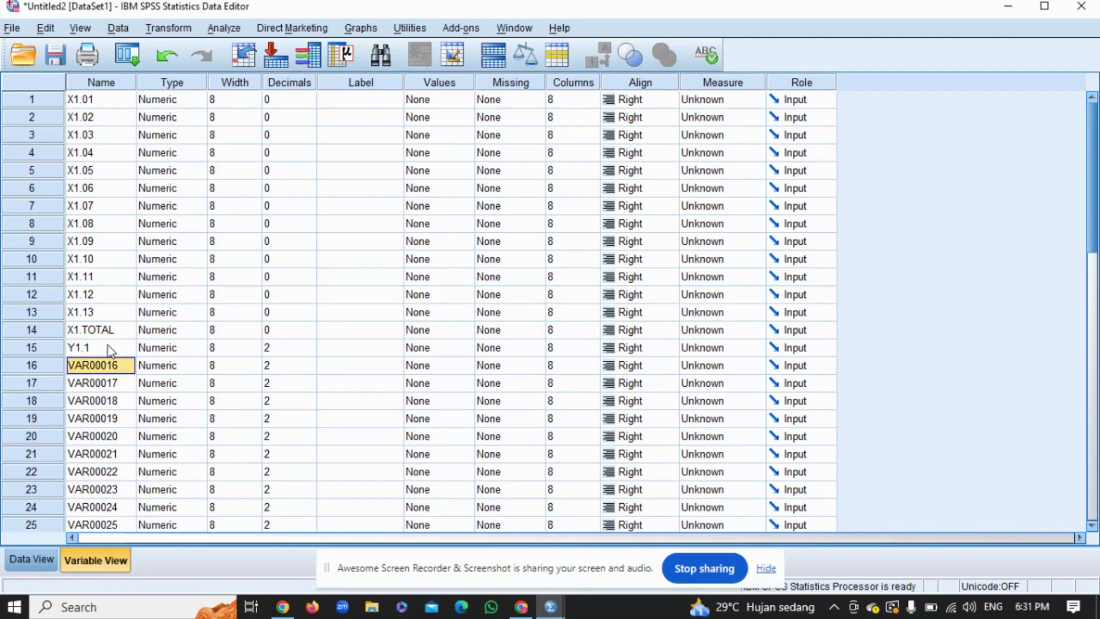
type("Y1.2")
key("Return")
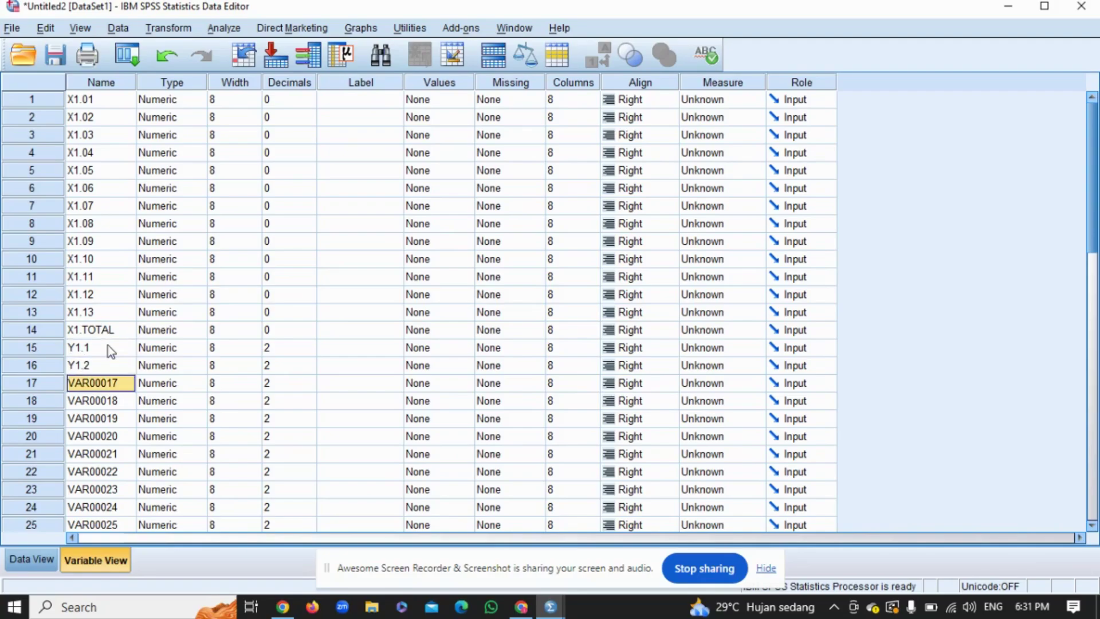
type("Y1.3")
key("Return")
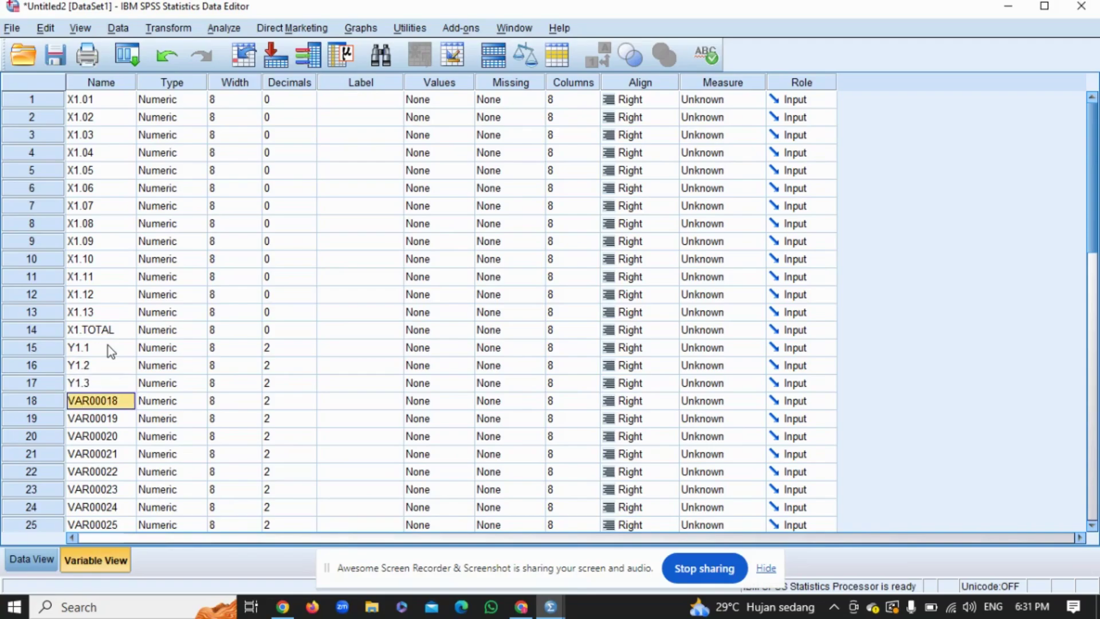
type("Y1.4")
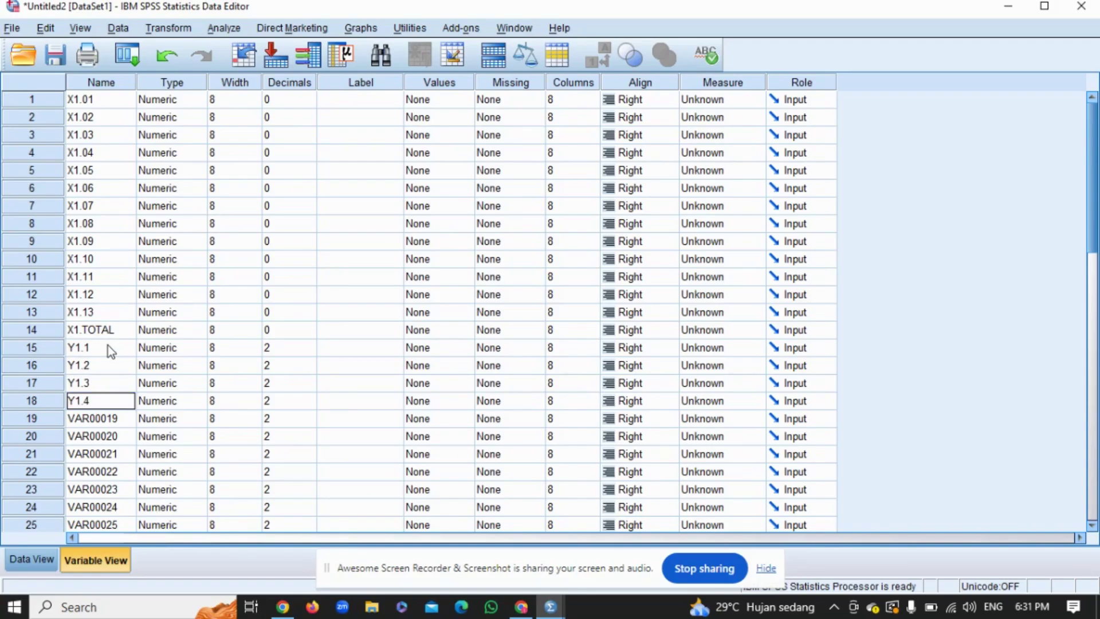
key("Return")
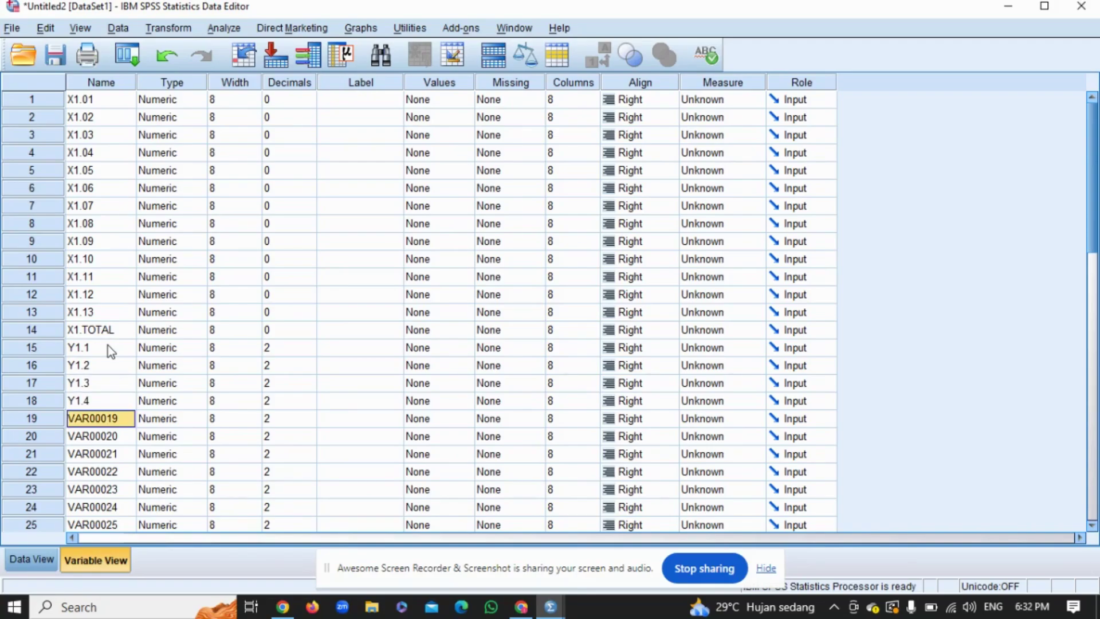
type("Y1.5")
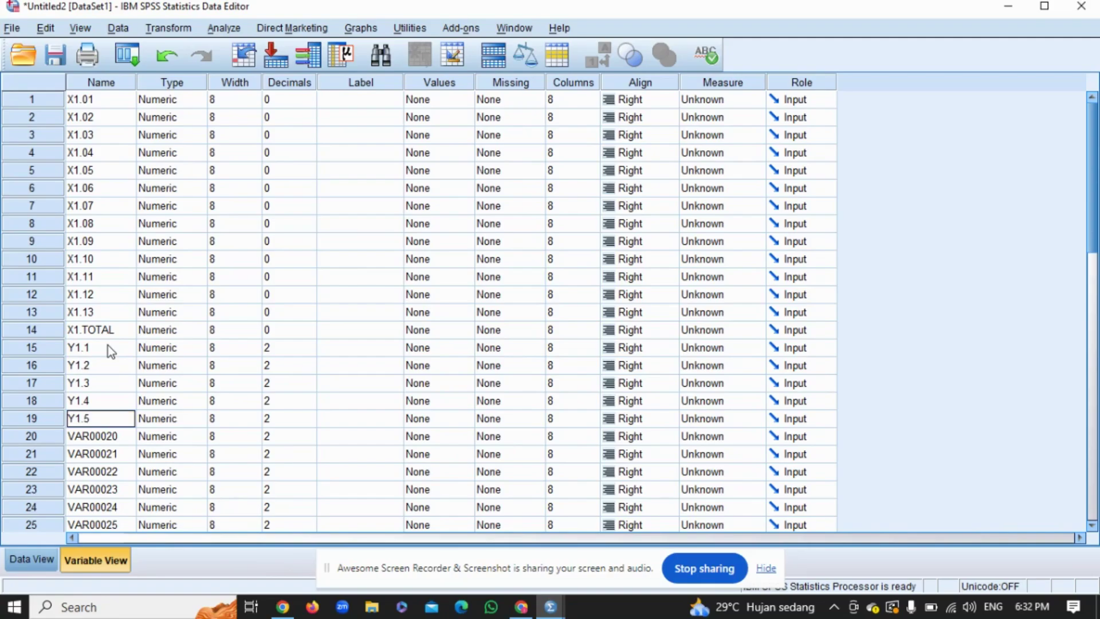
key("Return")
type("Y1.6")
key("Return")
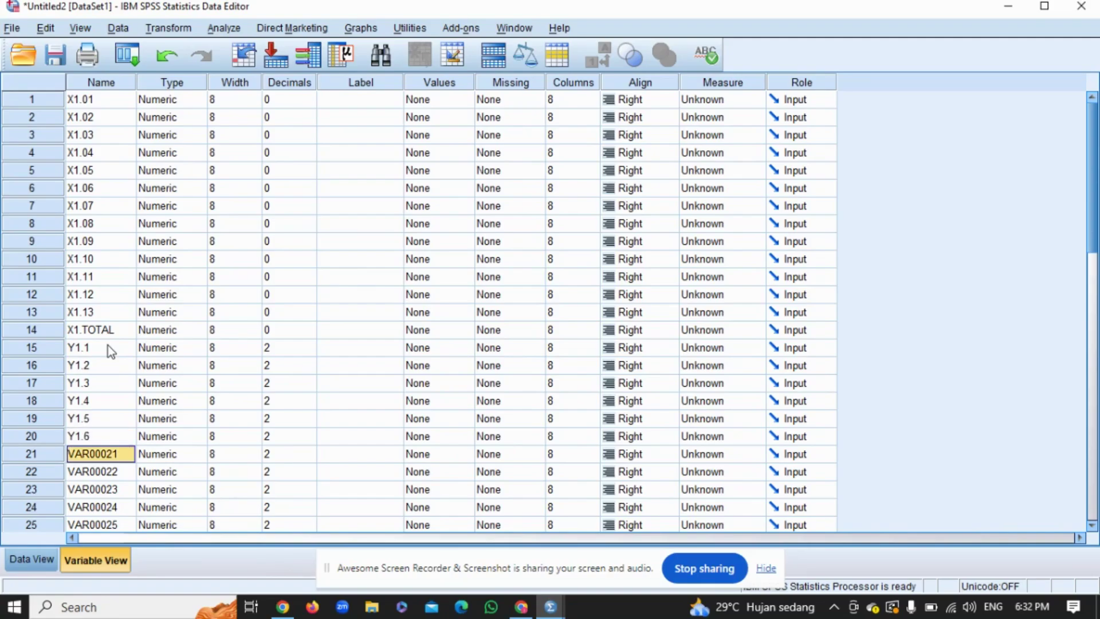
type("Y1.7")
key("Return")
type("Y")
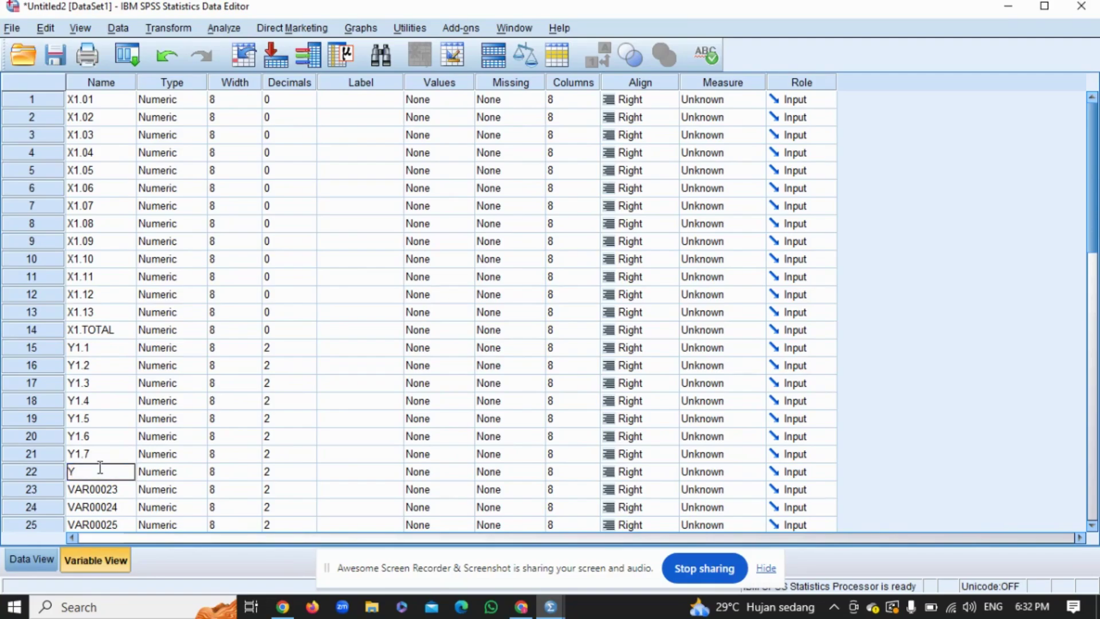
type("1.8")
key("Return")
type("Y1.9")
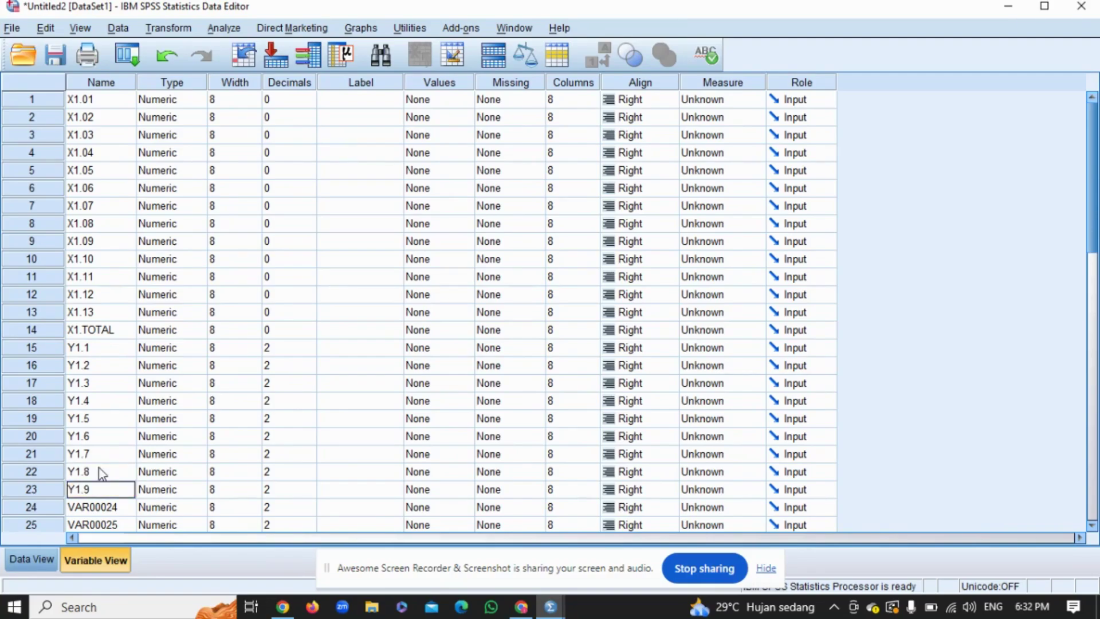
key("Return")
type("Y1.1")
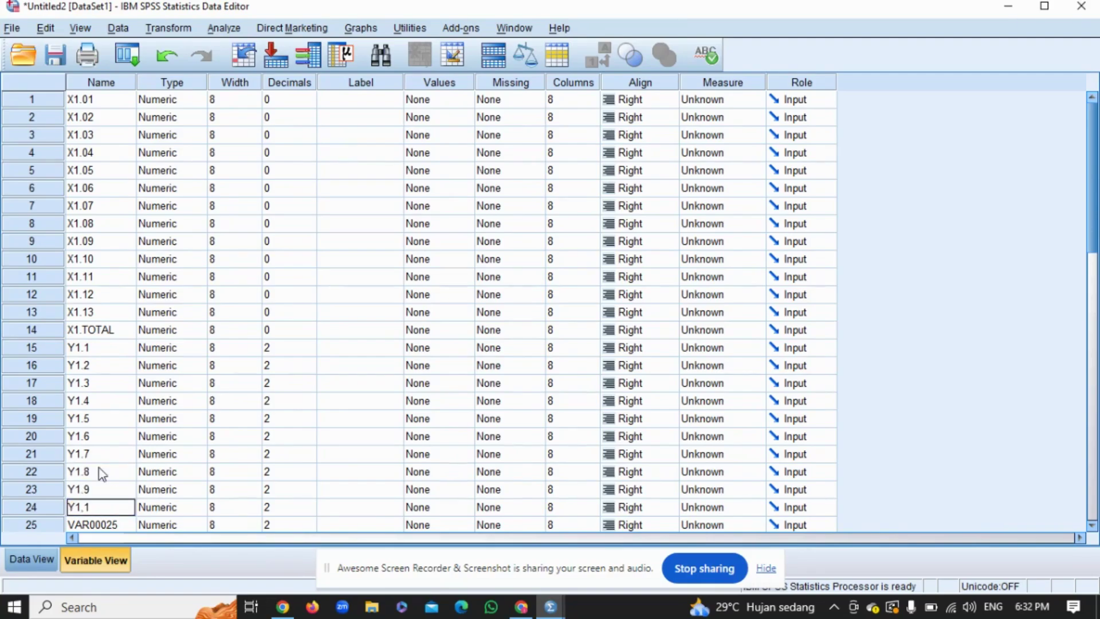
type("0")
key("Return")
type("Y1.11")
key("Return")
type("Y")
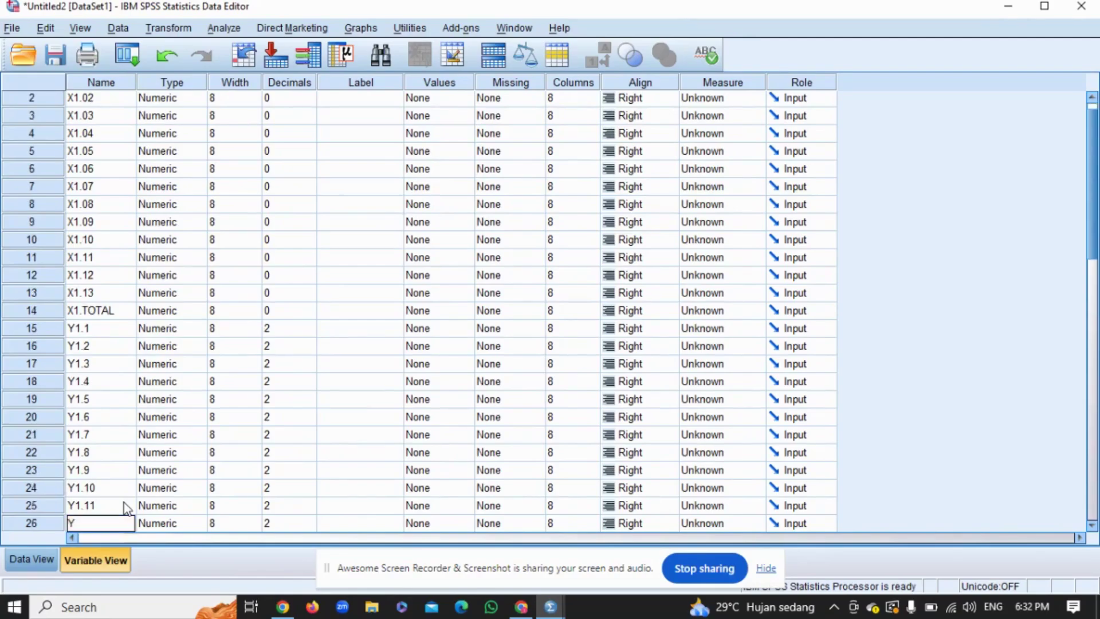
type("1.12")
key("Return")
type("Y1")
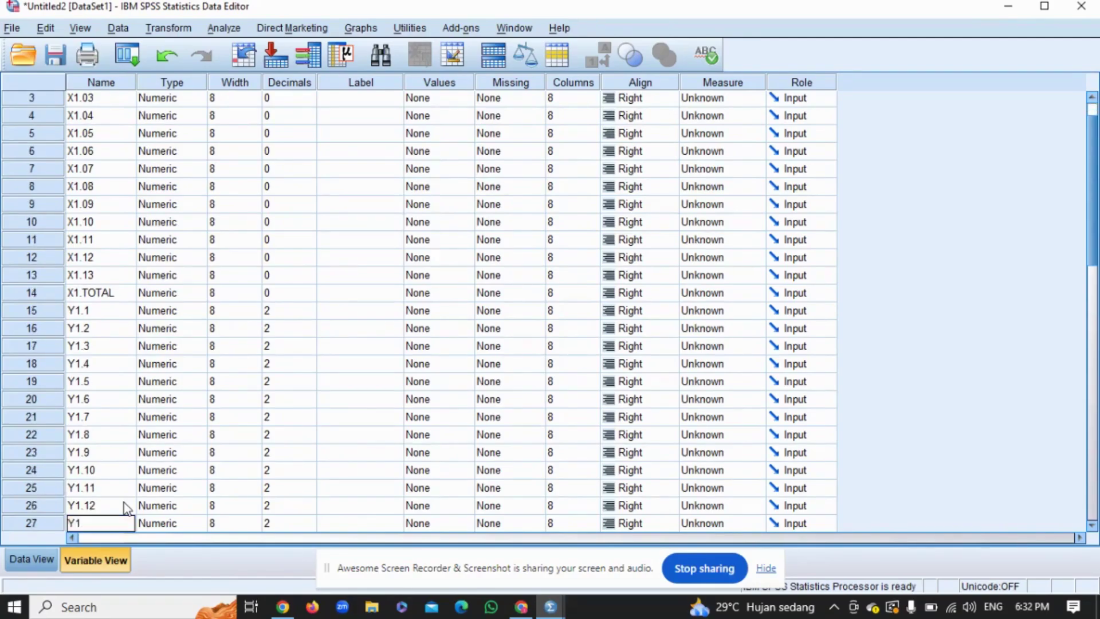
type(".13")
key("Return")
type("Y1.1")
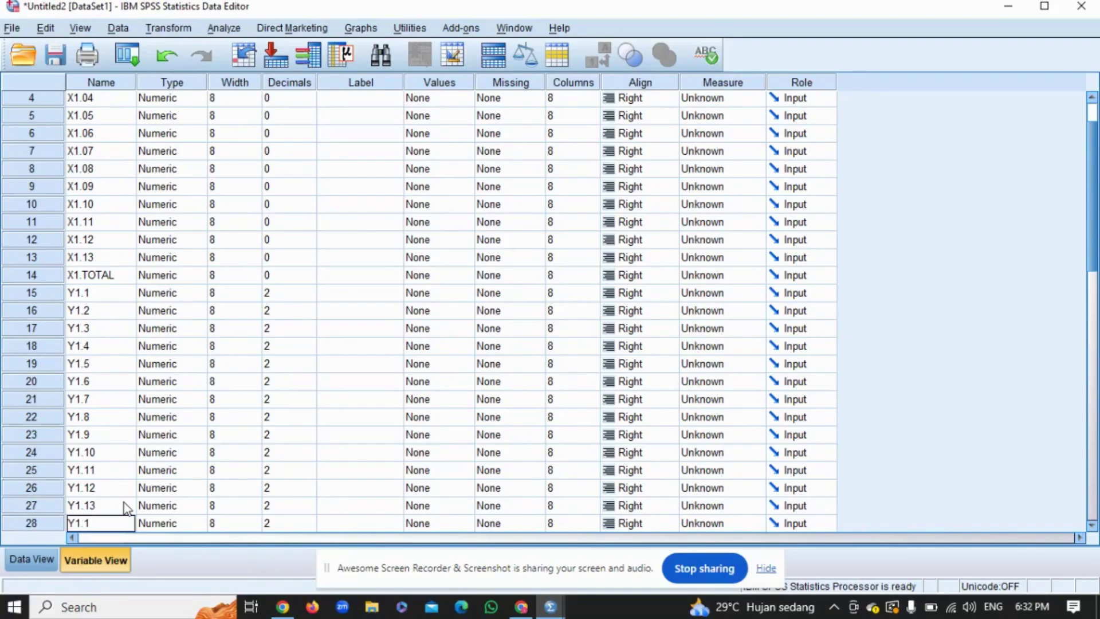
type("4")
key("Return")
type("Y1.TOTAL")
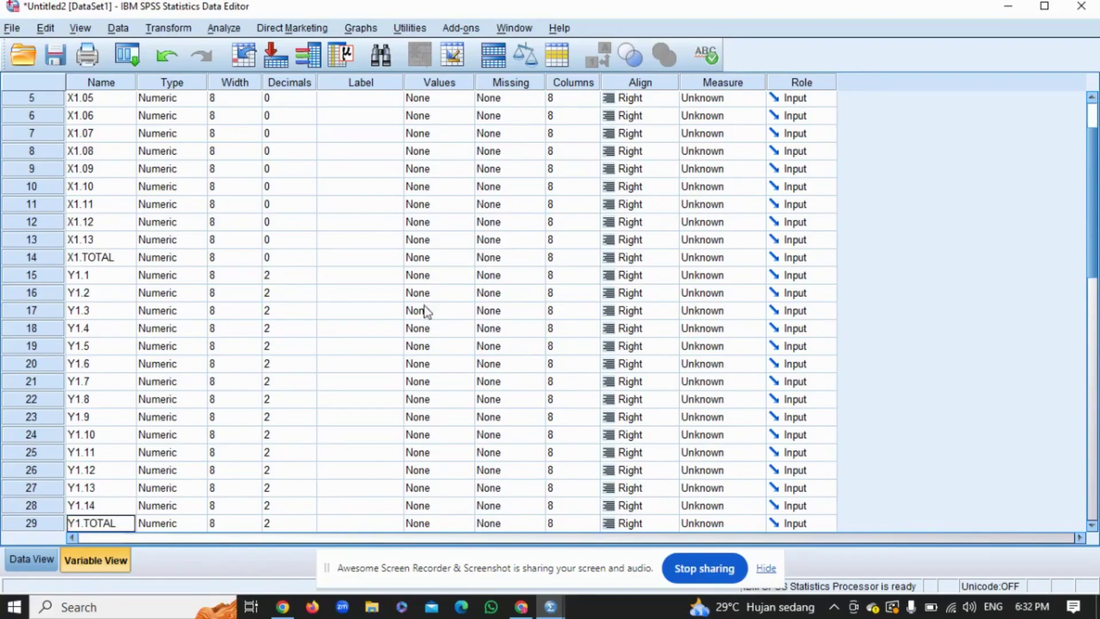
Step: Set Decimals to 0 for variables Y1.1 through Y1.TOTAL and return to the data values
left_click(280, 275)
type("0 0 0 0 0 0 0 0 0 0 0 0 00")
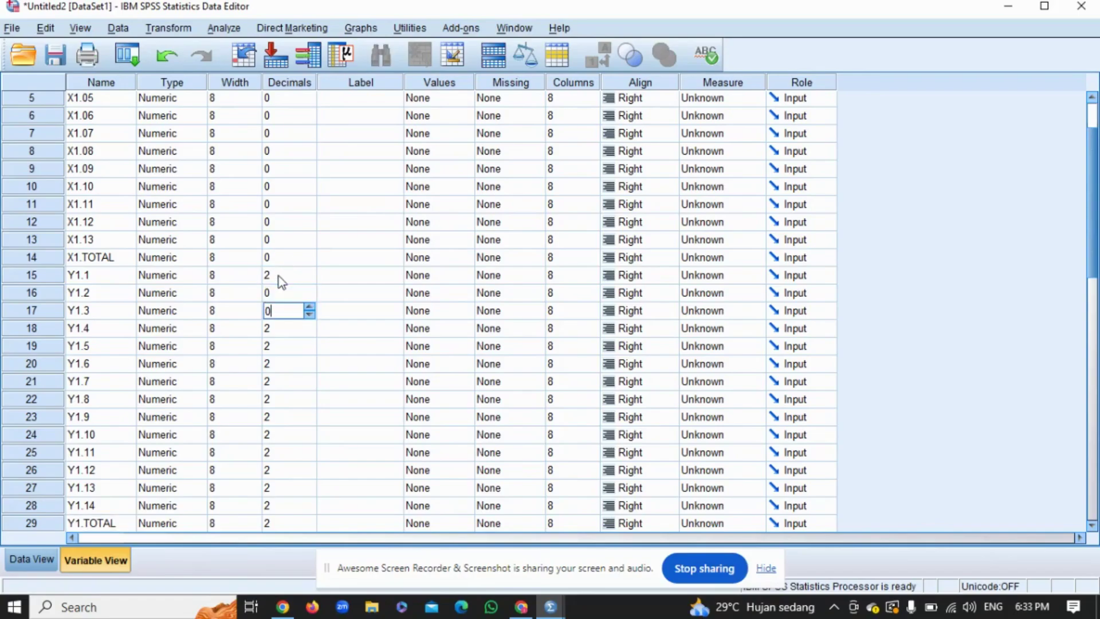
key("Return")
type("00")
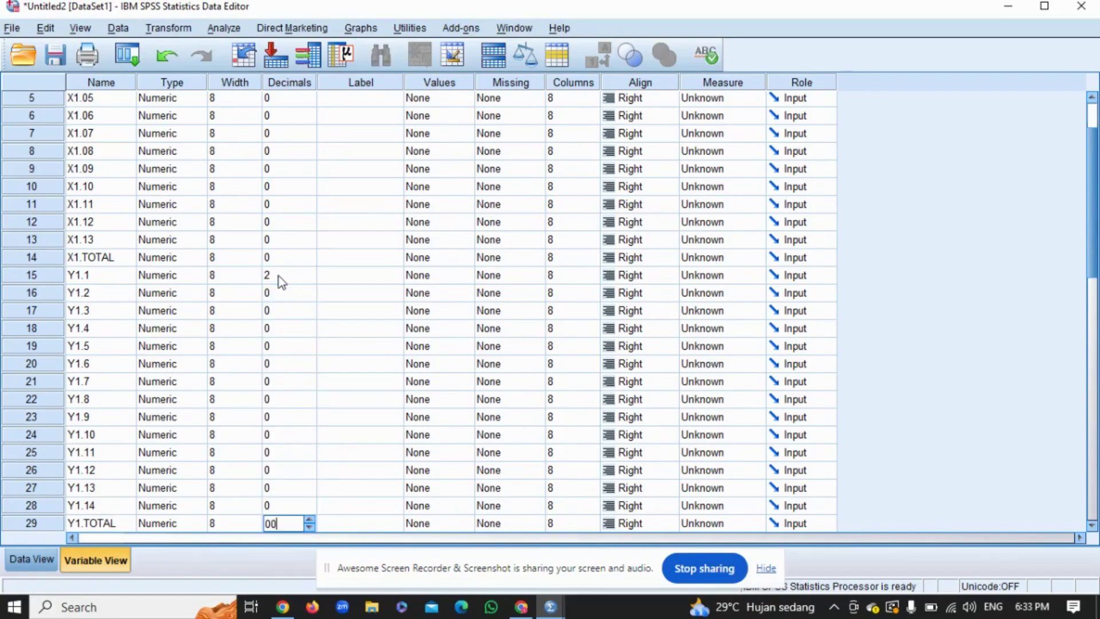
key("Return")
left_click(279, 275)
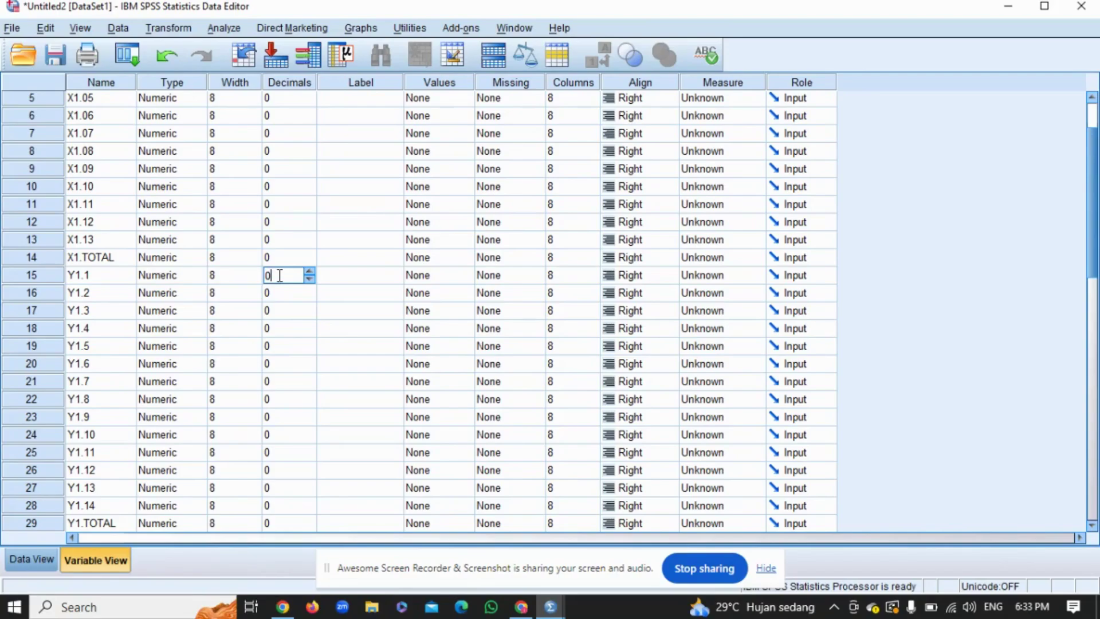
left_click(31, 559)
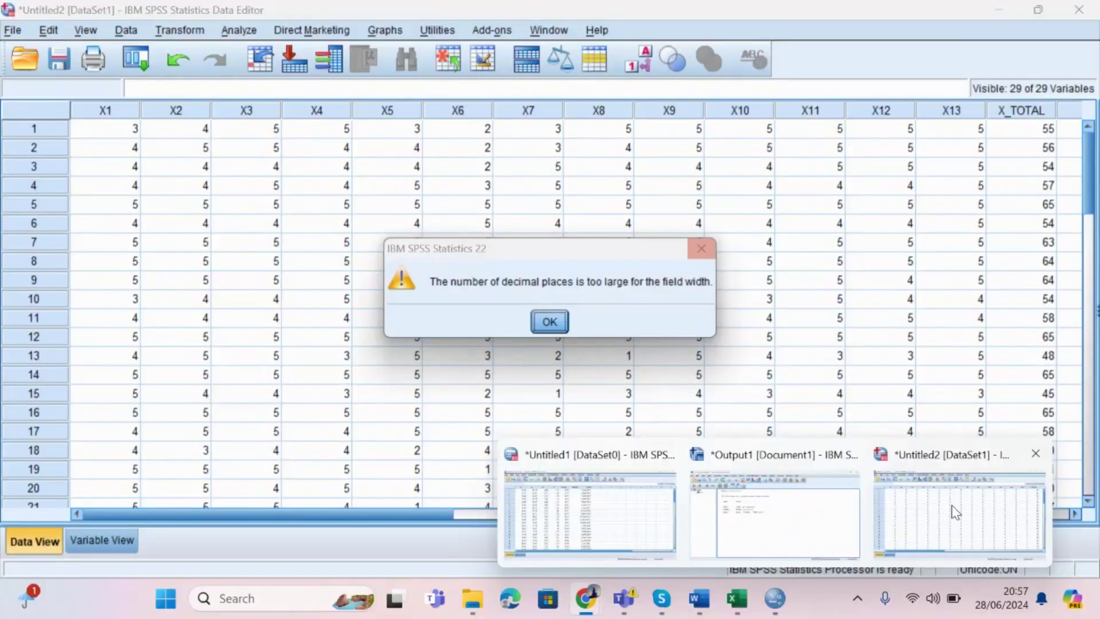
Step: Dismiss the decimal places warning and start a Bivariate Correlations analysis on the Untitled2 dataset
key("Return")
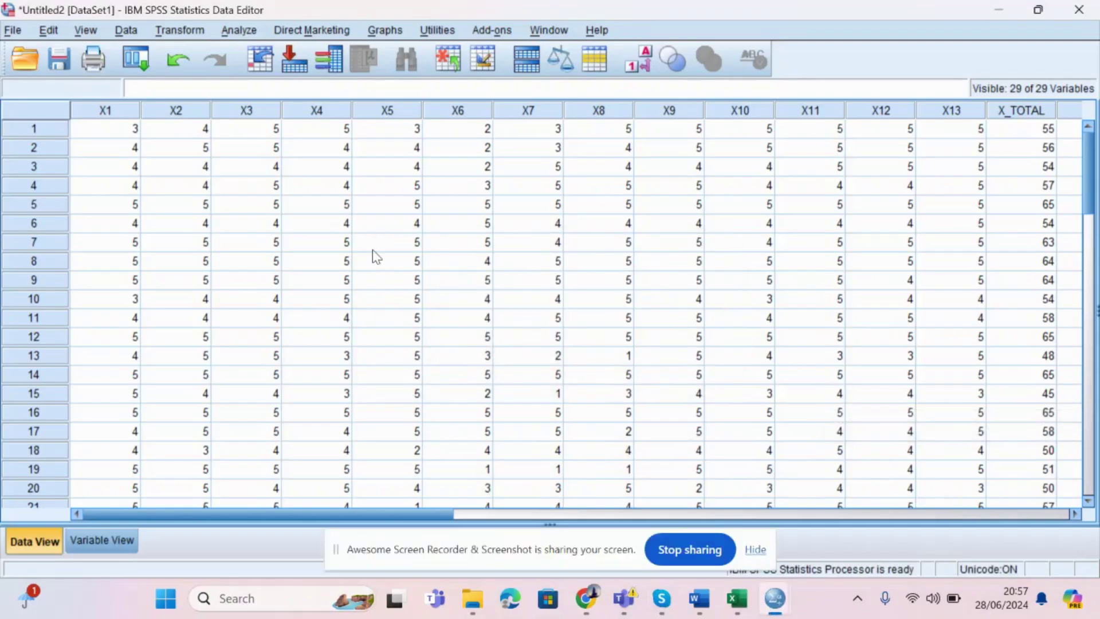
left_click(238, 29)
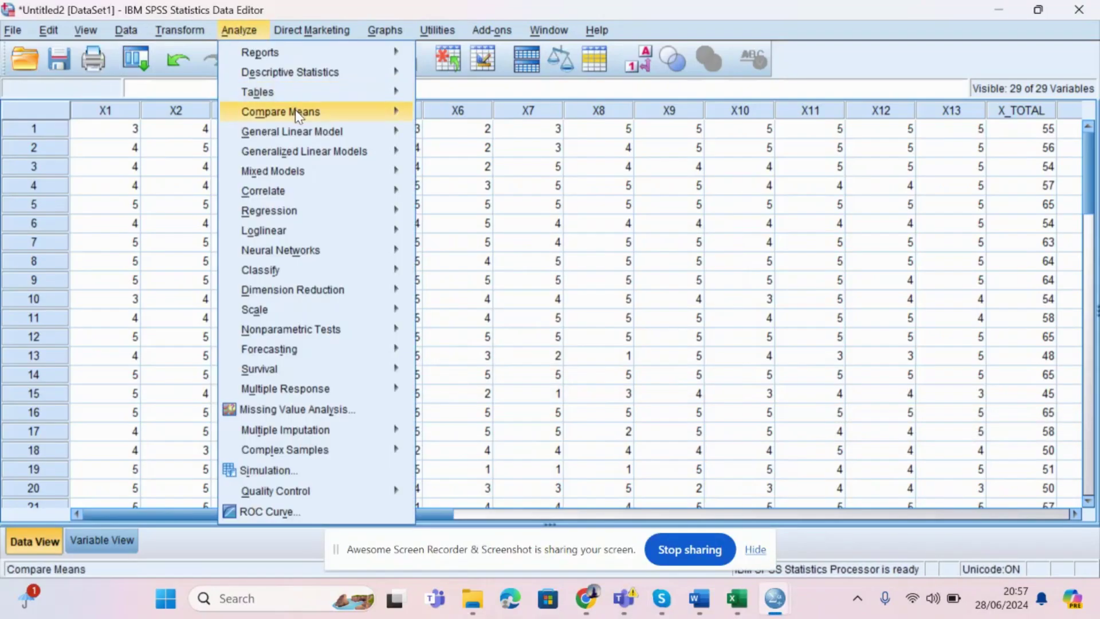
mouse_move(290, 211)
mouse_move(363, 192)
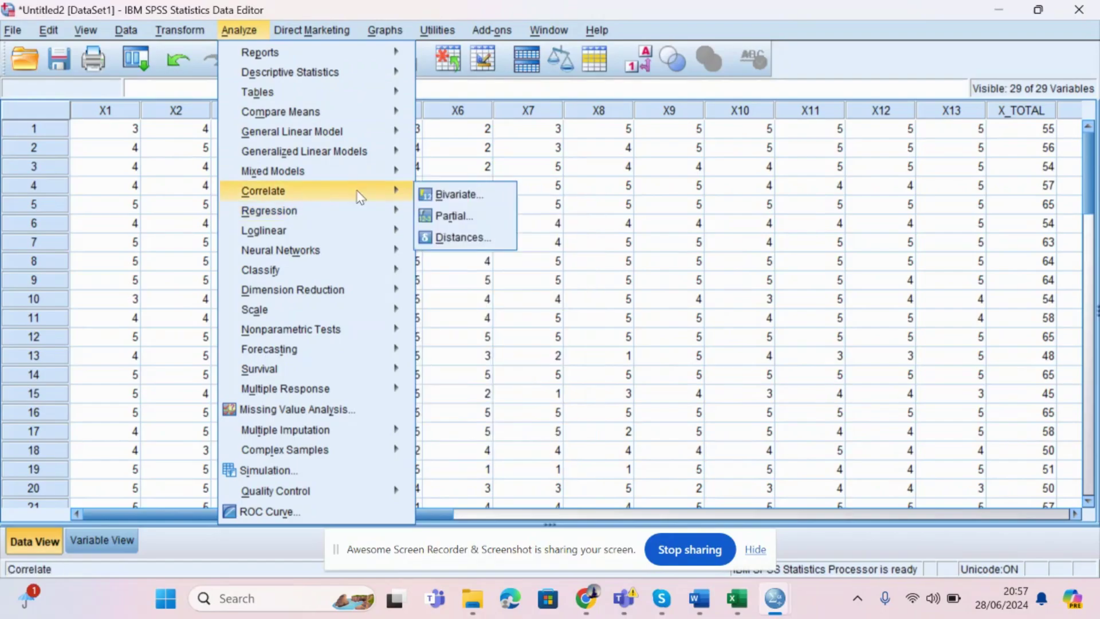
left_click(446, 193)
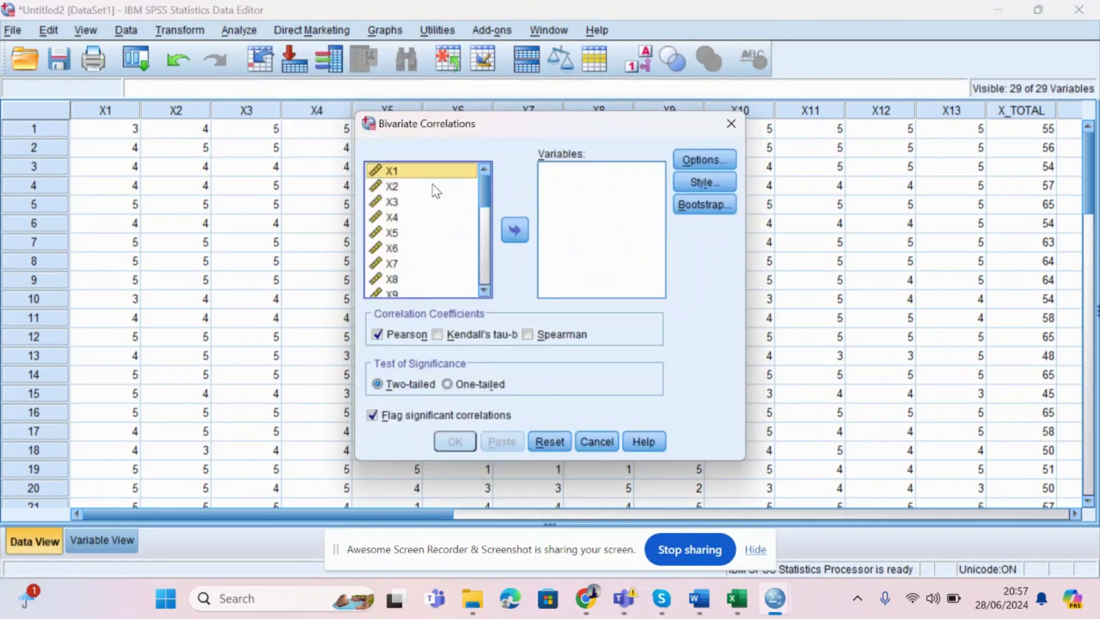
key("ctrl+a")
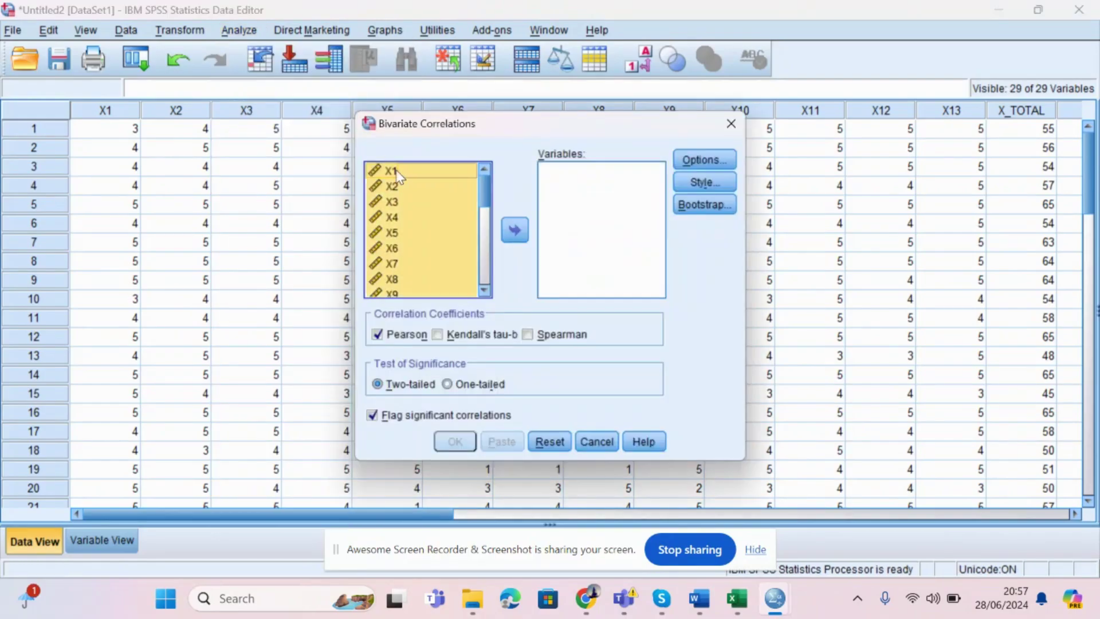
scroll(446, 232, "down", 5)
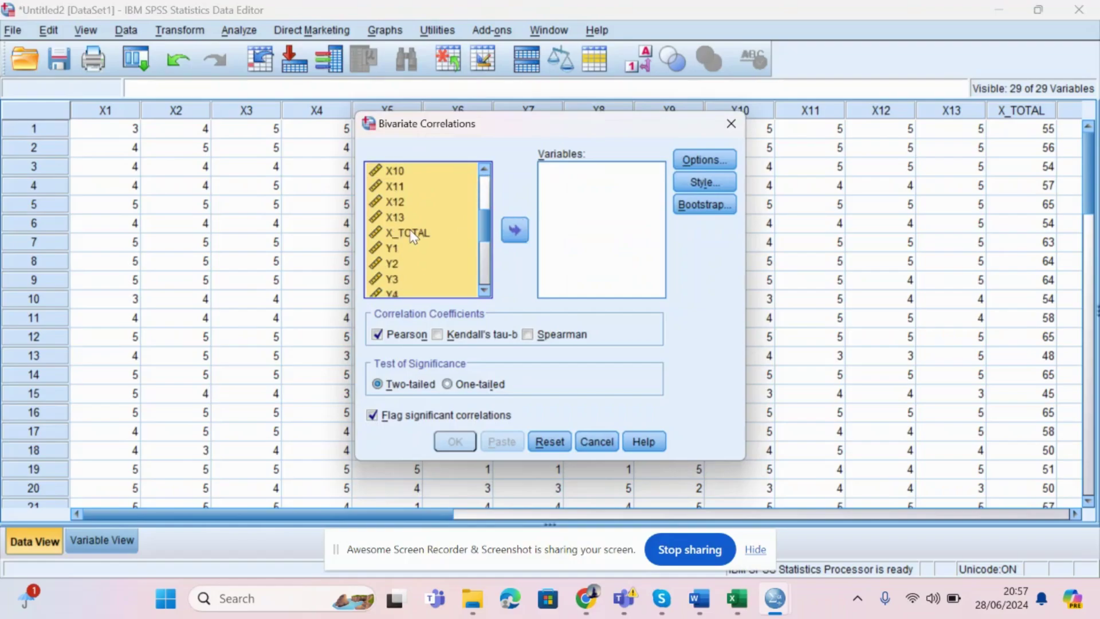
scroll(413, 235, "up", 3)
left_click(413, 237)
scroll(412, 237, "up", 2)
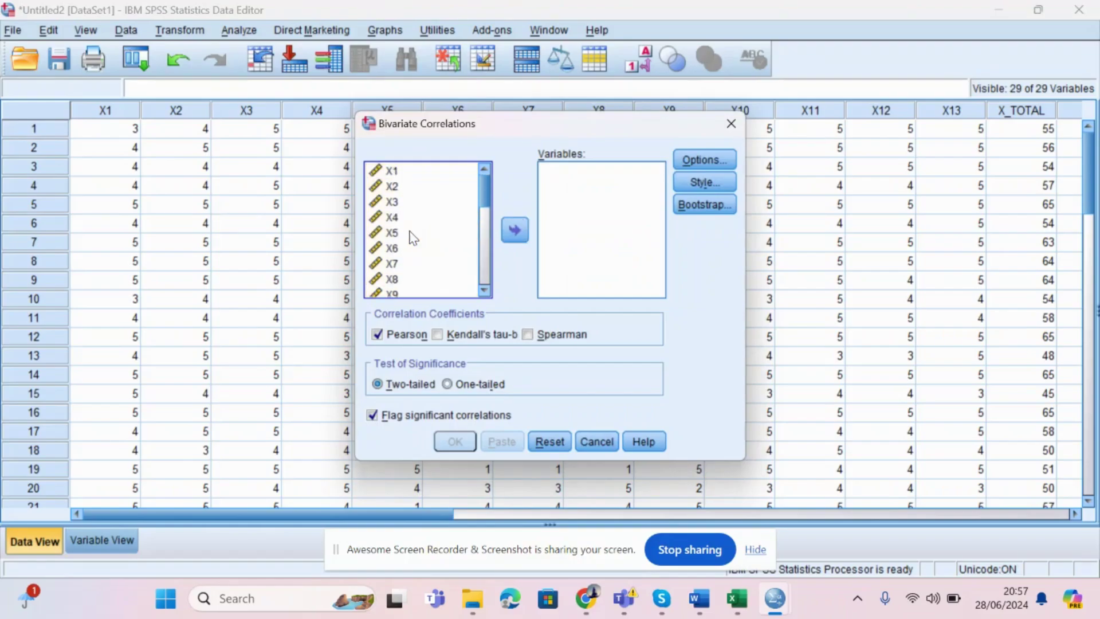
Step: Add X1 through X13 and X_TOTAL to the variables analysed in Bivariate Correlations
left_click(400, 171)
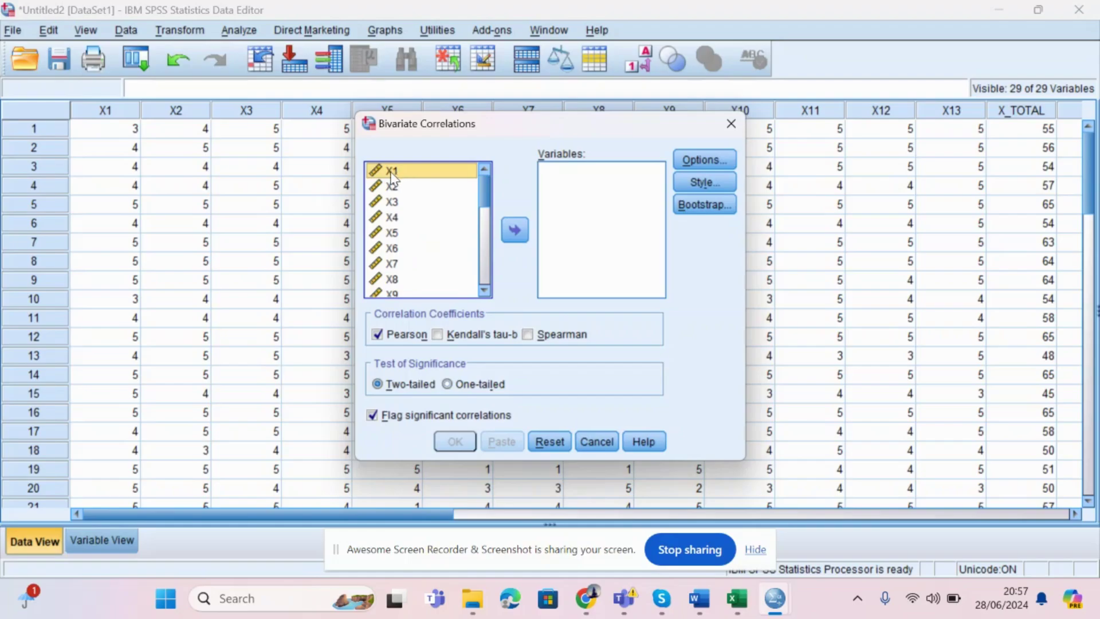
key("shift+Down")
key("shift+Down")
key("shift+Down")
key("shift+Down")
key("shift+Down")
key("shift+Down")
key("shift+Down")
key("shift+Down")
key("shift+Down")
key("shift+Down")
key("shift+Down")
key("shift+Down")
key("shift+Down")
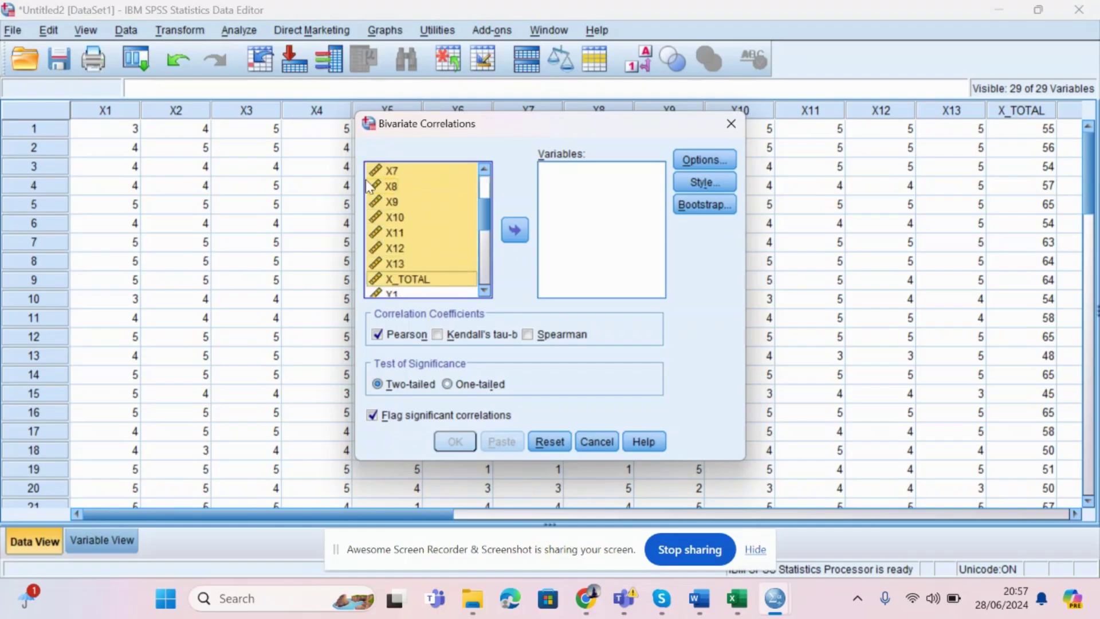
left_click(514, 235)
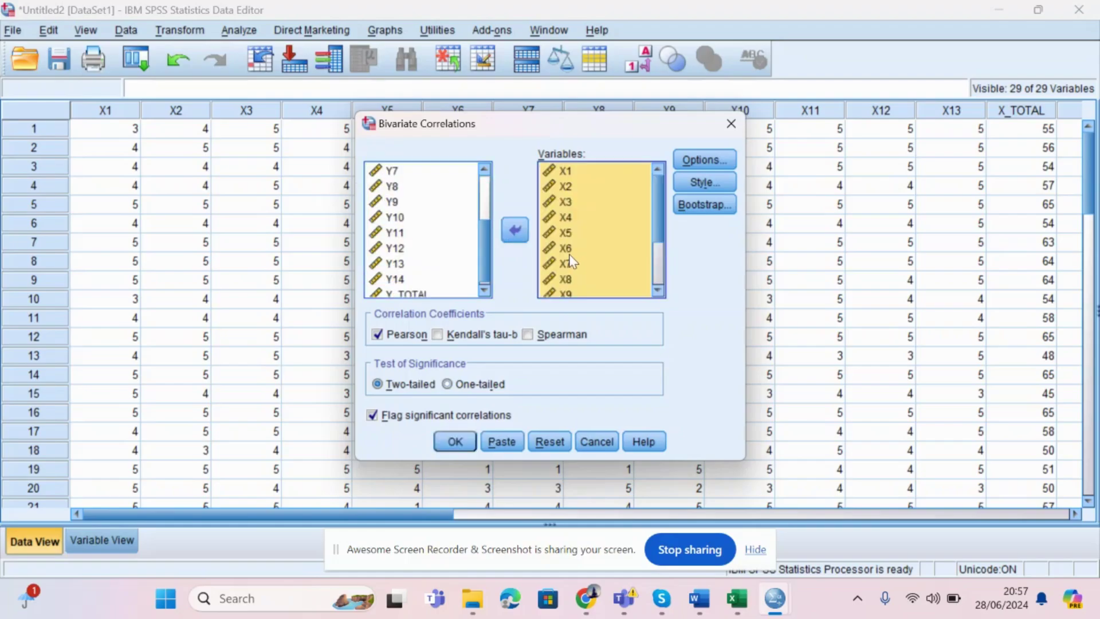
Step: Run the two-tailed Pearson correlations for the X variables, set the output aside and start another Bivariate Correlations analysis
left_click(456, 441)
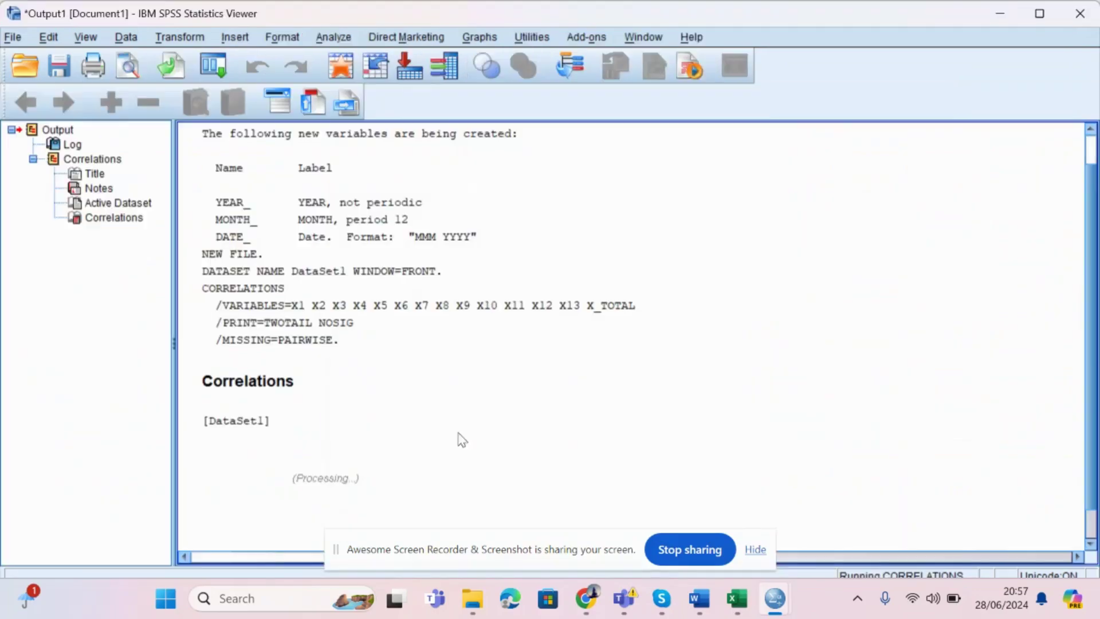
left_click(999, 16)
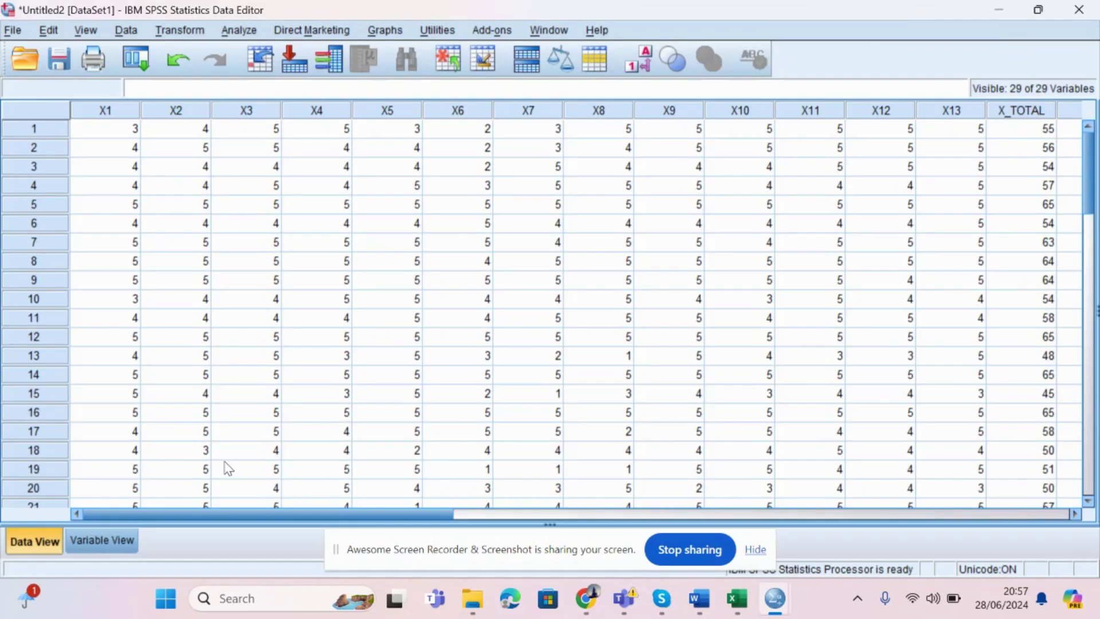
left_click(232, 30)
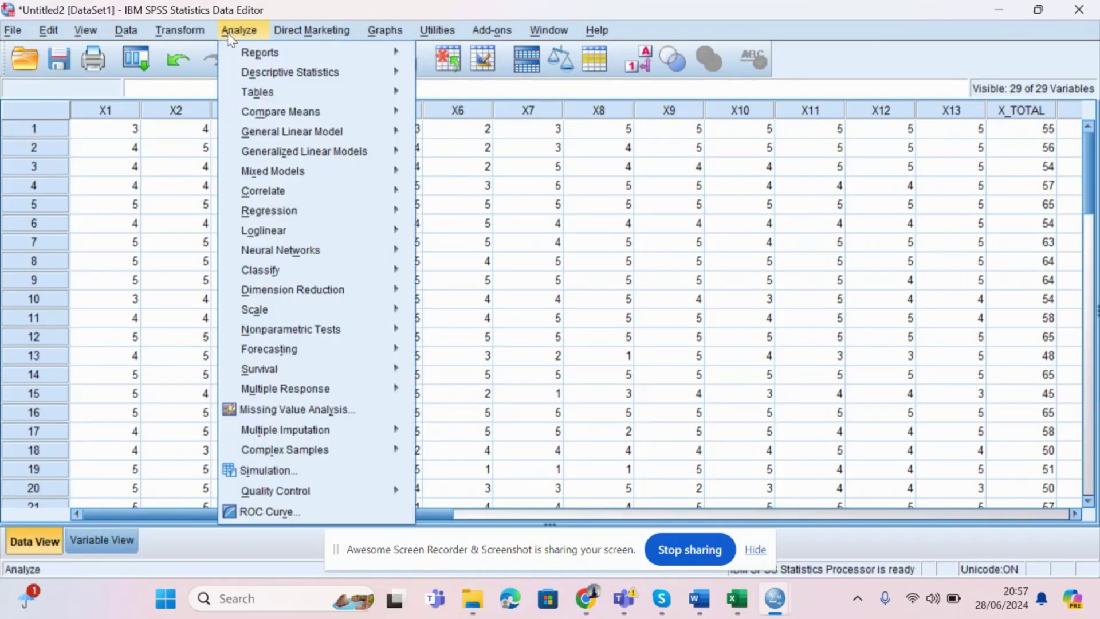
mouse_move(262, 192)
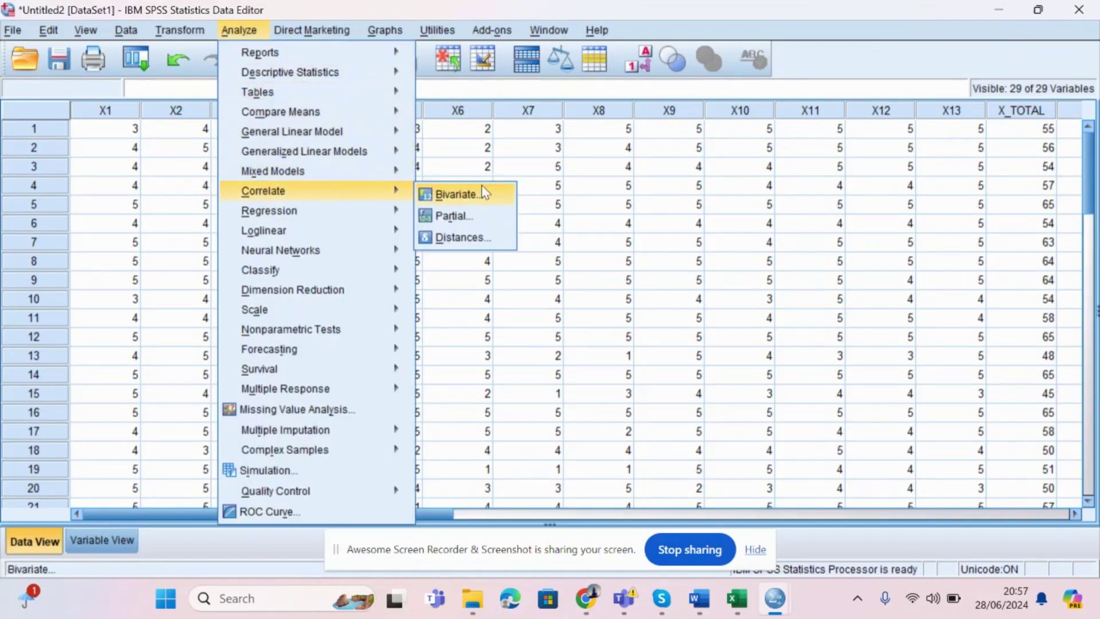
left_click(455, 195)
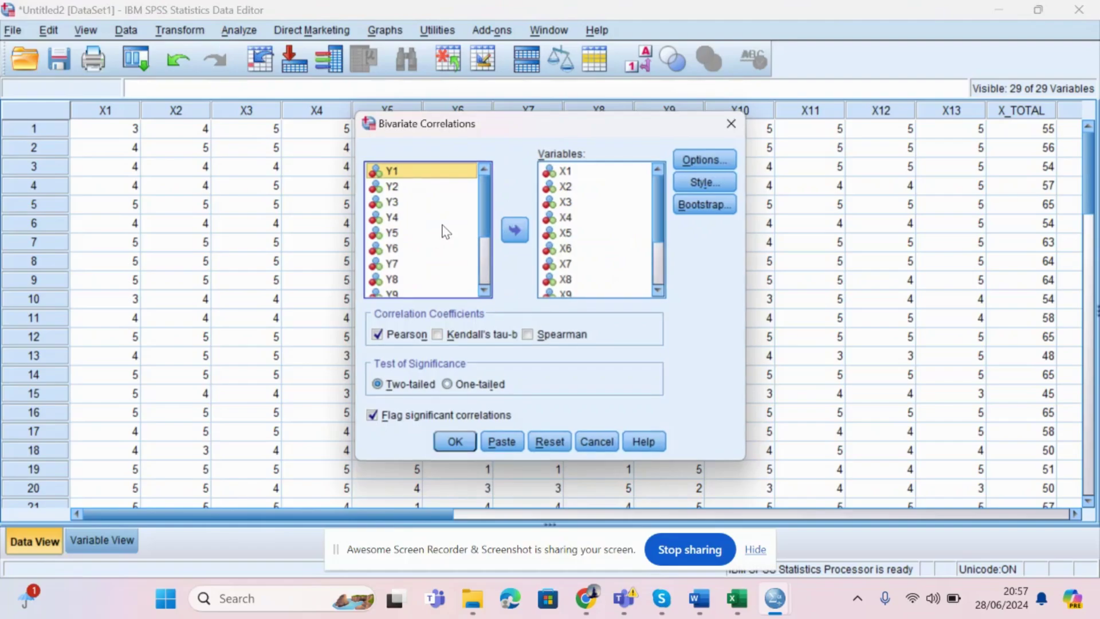
Step: Remove X1 through X13 and X_TOTAL from the variables analysed in Bivariate Correlations
scroll(445, 224, "down", 1)
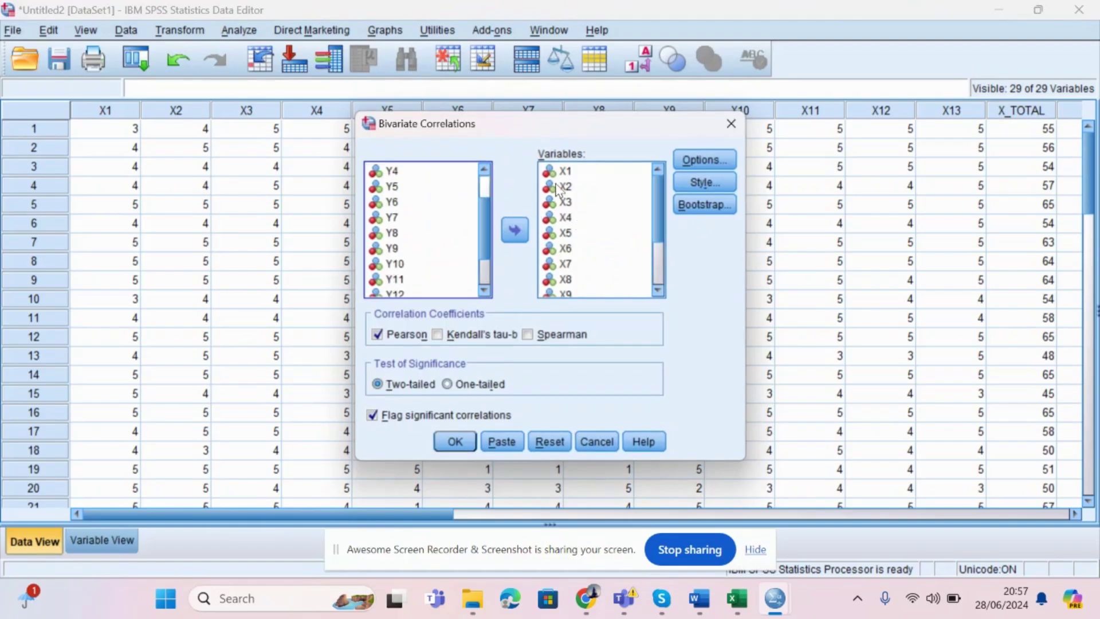
left_click_drag(565, 186, 544, 159)
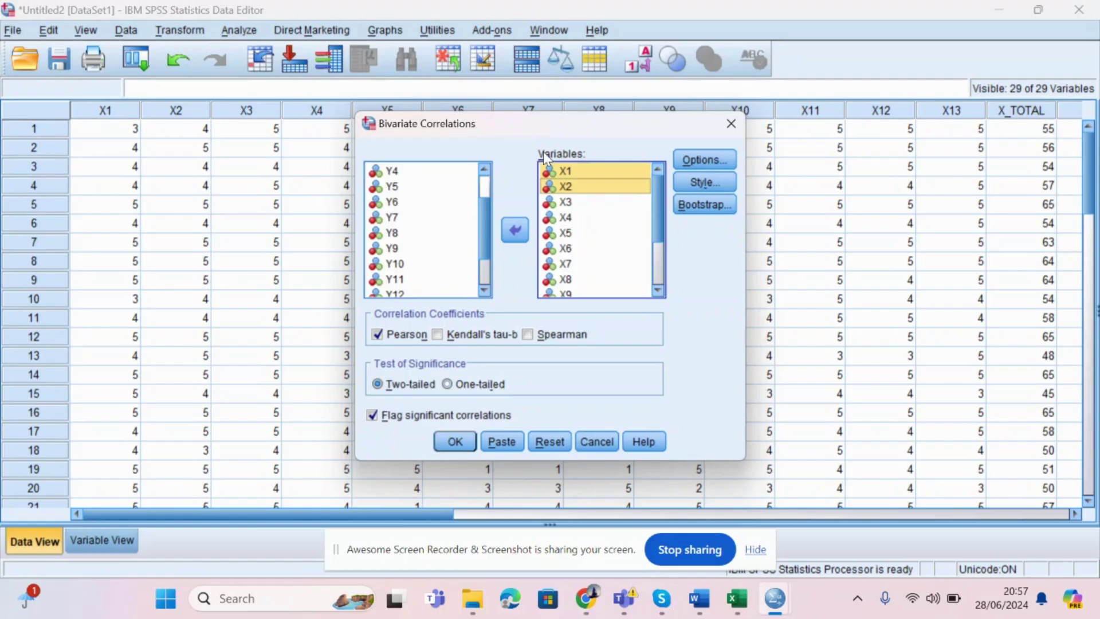
key("shift+Down")
key("shift+Down")
key("shift+Down")
key("shift+Down")
key("shift+Down")
key("shift+Down")
key("shift+Down")
key("shift+Down")
key("shift+Down")
key("shift+Down")
key("shift+Down")
key("shift+Down")
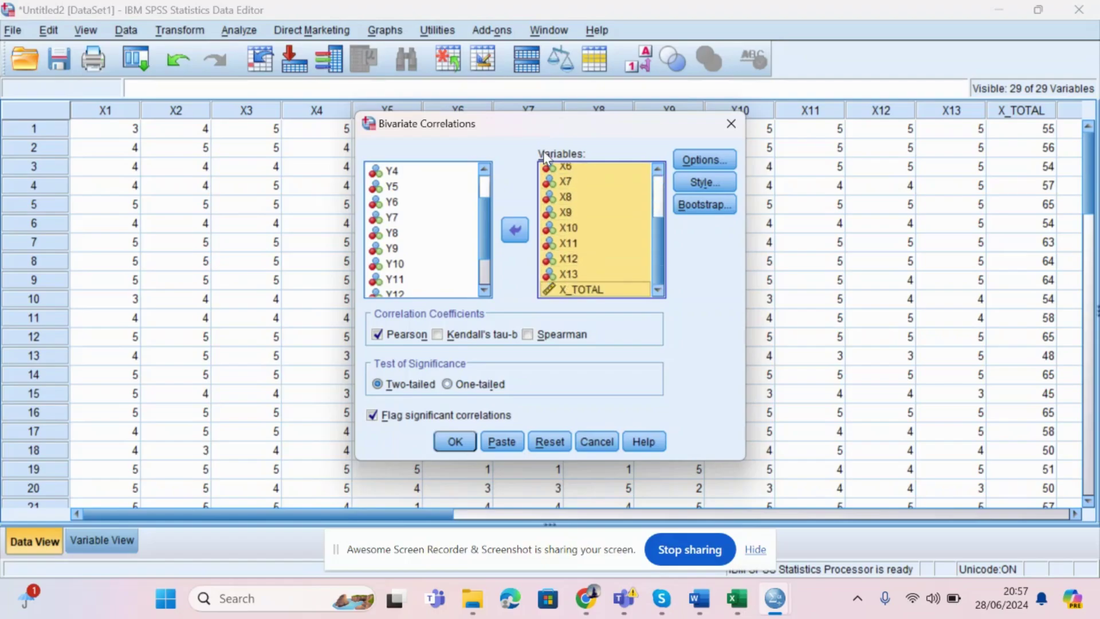
left_click(515, 229)
Step: Add Y1 through Y14 and Y_TOTAL to the analysed variables and run the two-tailed Pearson correlations
scroll(392, 229, "down", 3)
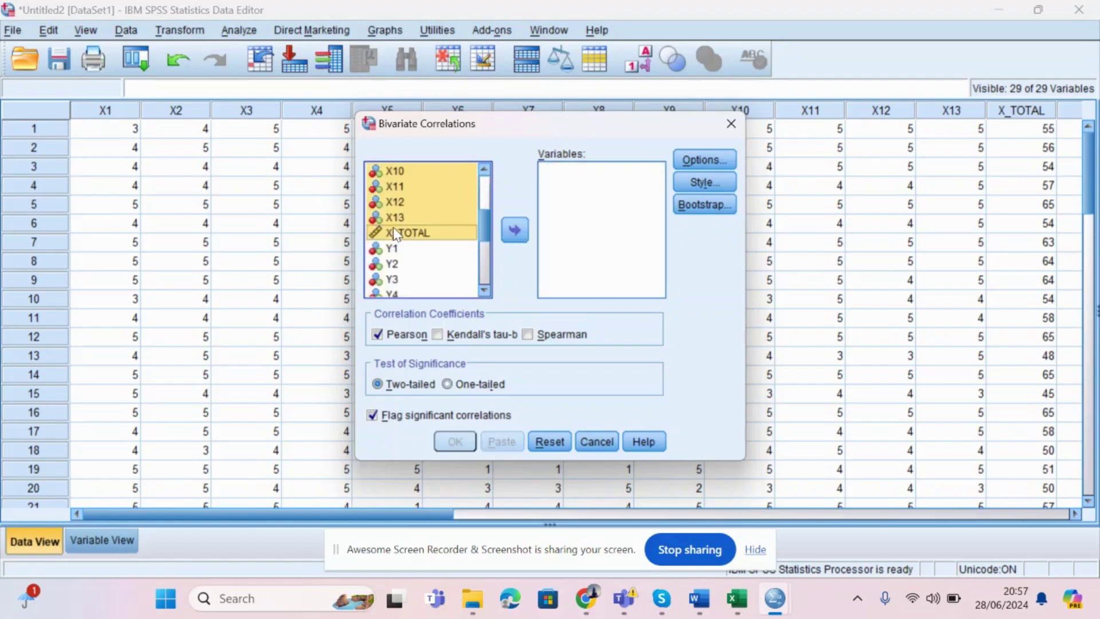
left_click(382, 250)
key("shift+Down")
key("shift+Down")
key("shift+Down")
key("shift+Down")
key("shift+Down")
key("shift+Down")
key("shift+Down")
key("shift+Down")
key("shift+Down")
key("shift+Down")
key("shift+Down")
key("shift+Down")
key("shift+Down")
key("shift+Down")
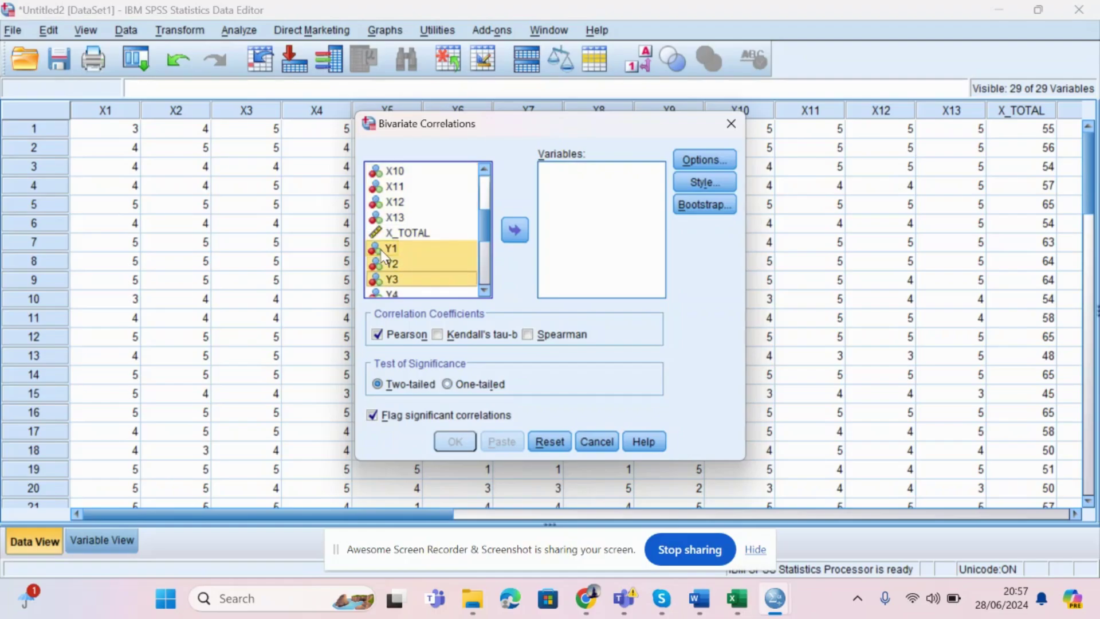
left_click(520, 223)
left_click(461, 441)
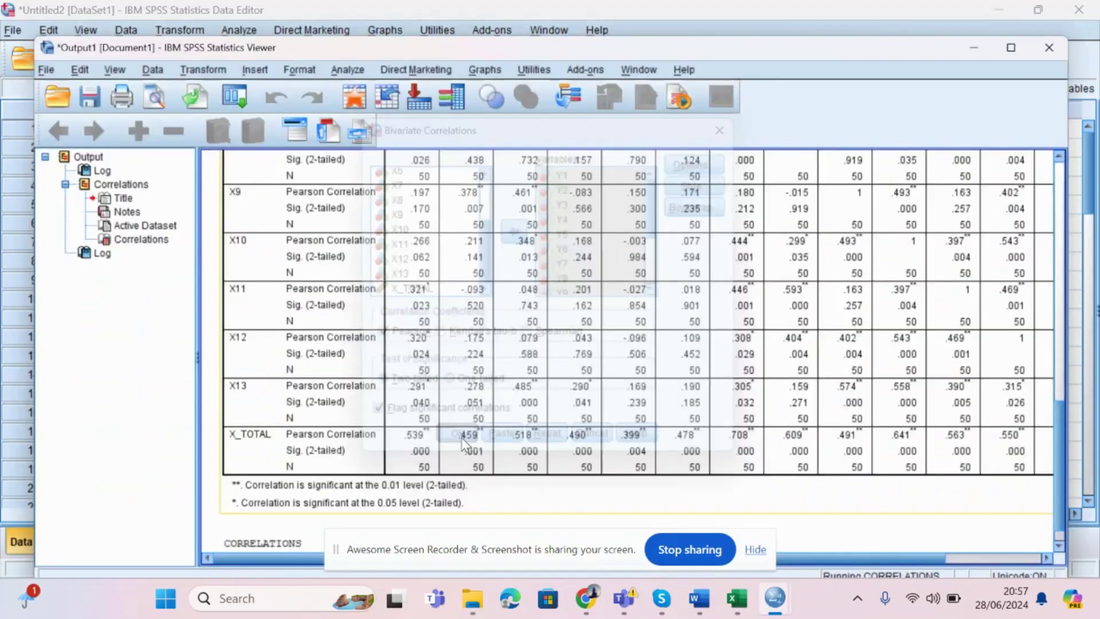
Step: Look over the X correlations output, return to the Untitled2 dataset and dismiss the decimal places warning
scroll(529, 372, "up", 9)
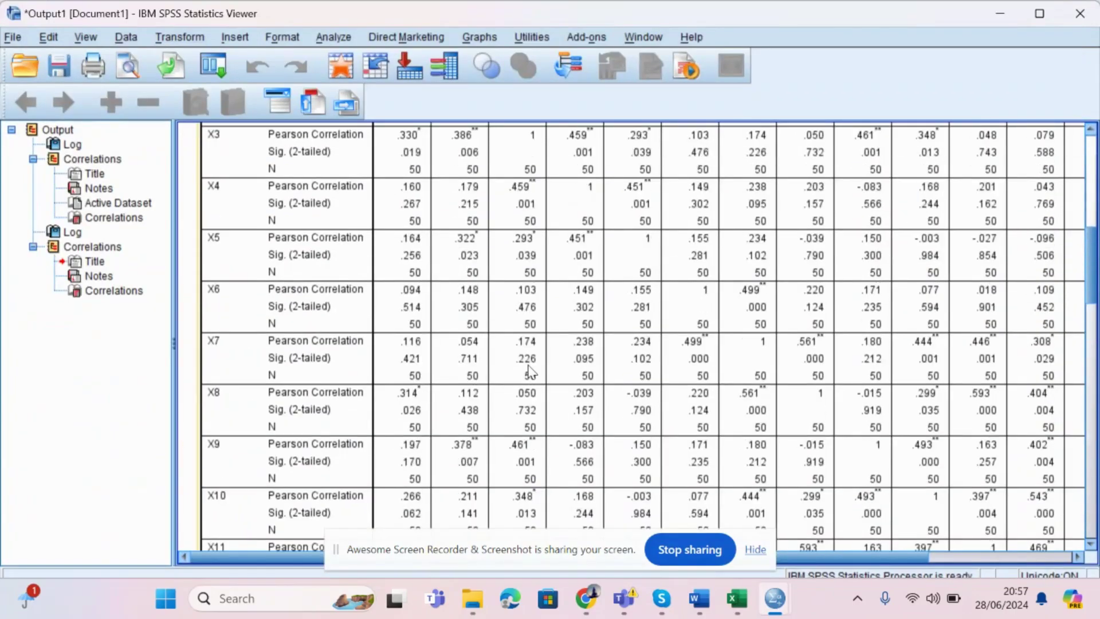
scroll(529, 373, "down", 5)
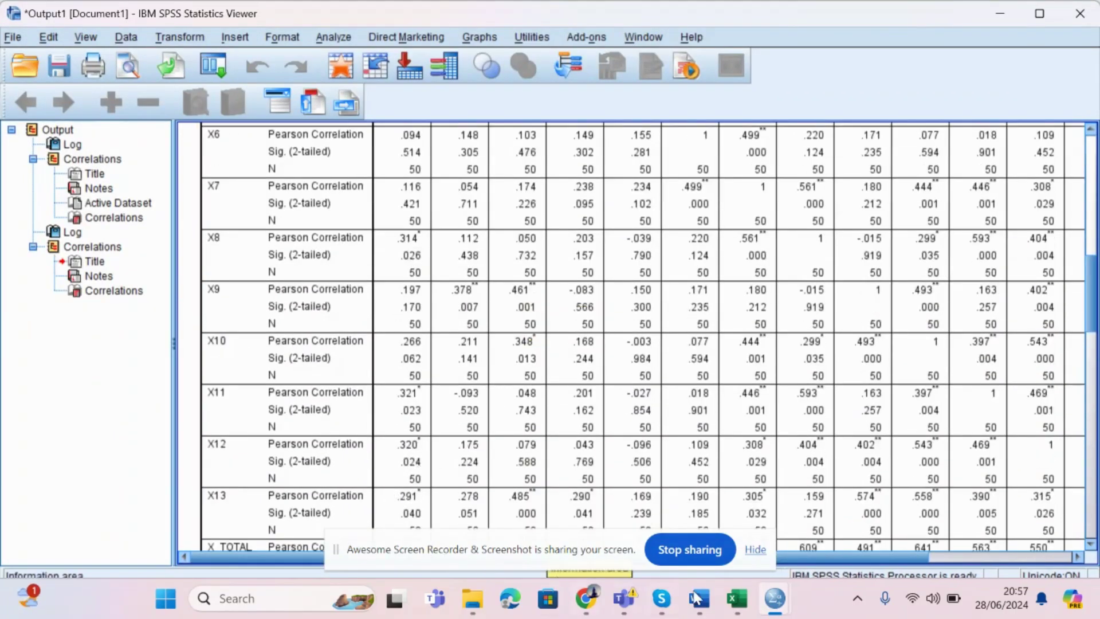
mouse_move(785, 587)
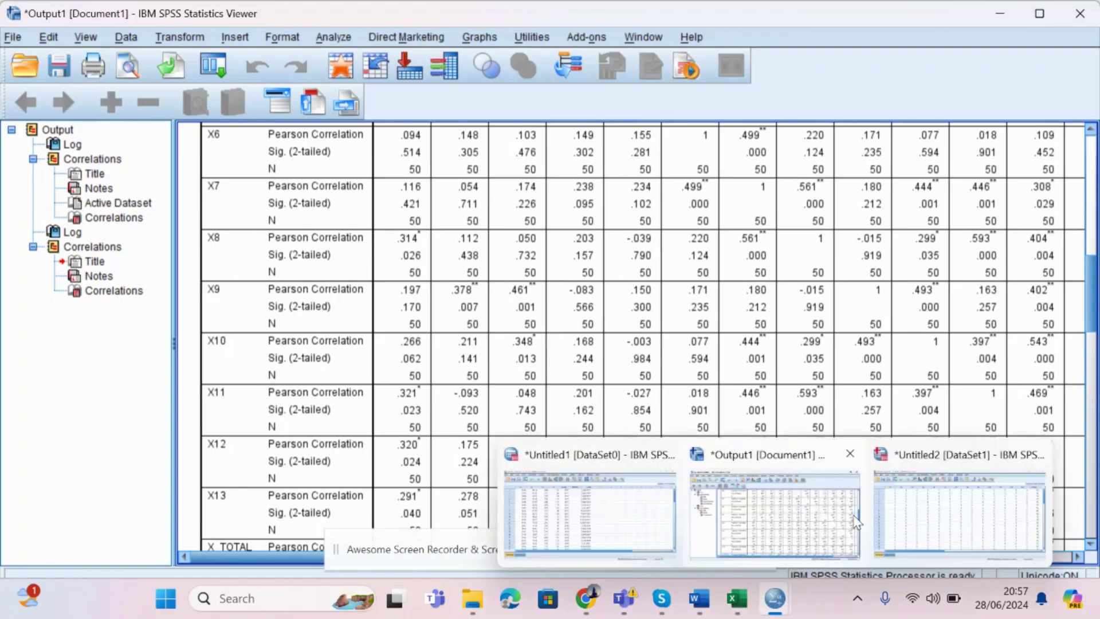
left_click(875, 504)
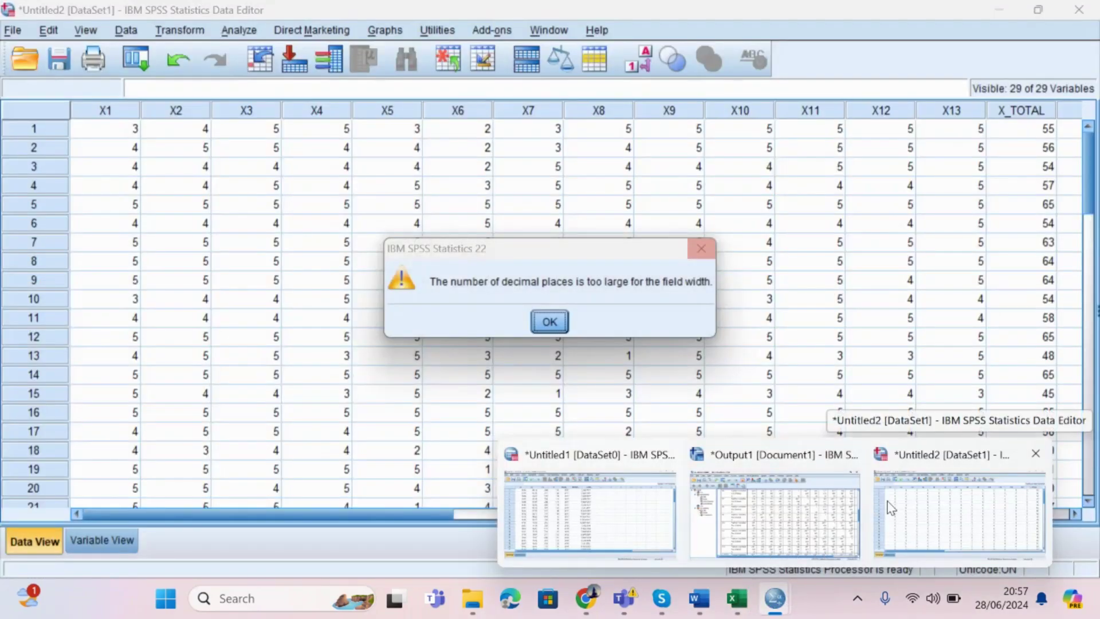
key("Return")
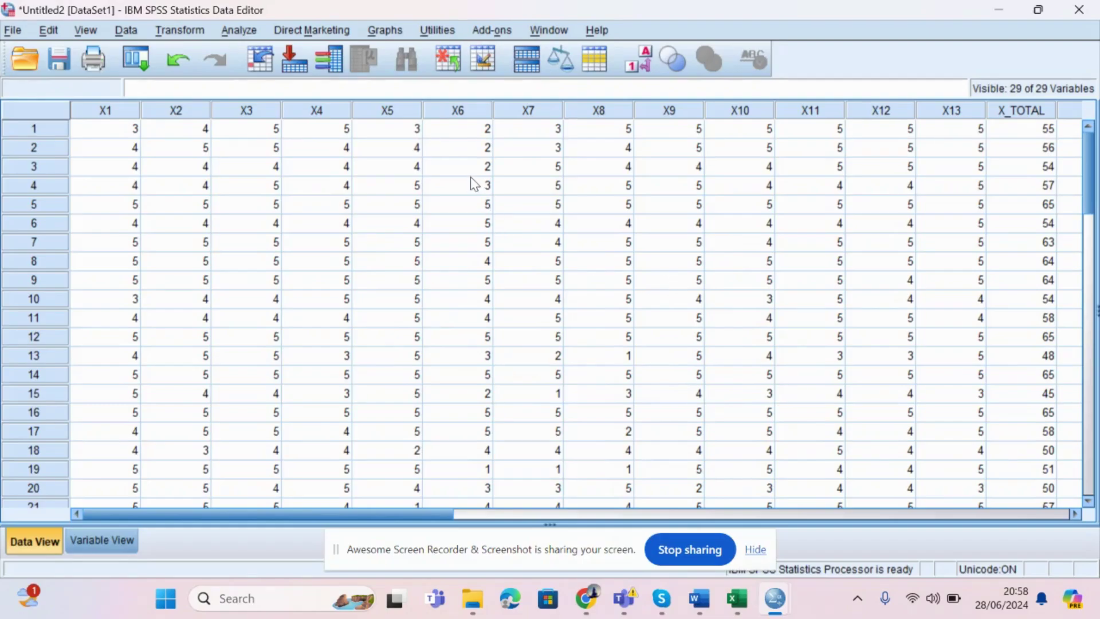
Step: Start a Reliability Analysis on the Untitled2 dataset
left_click(250, 35)
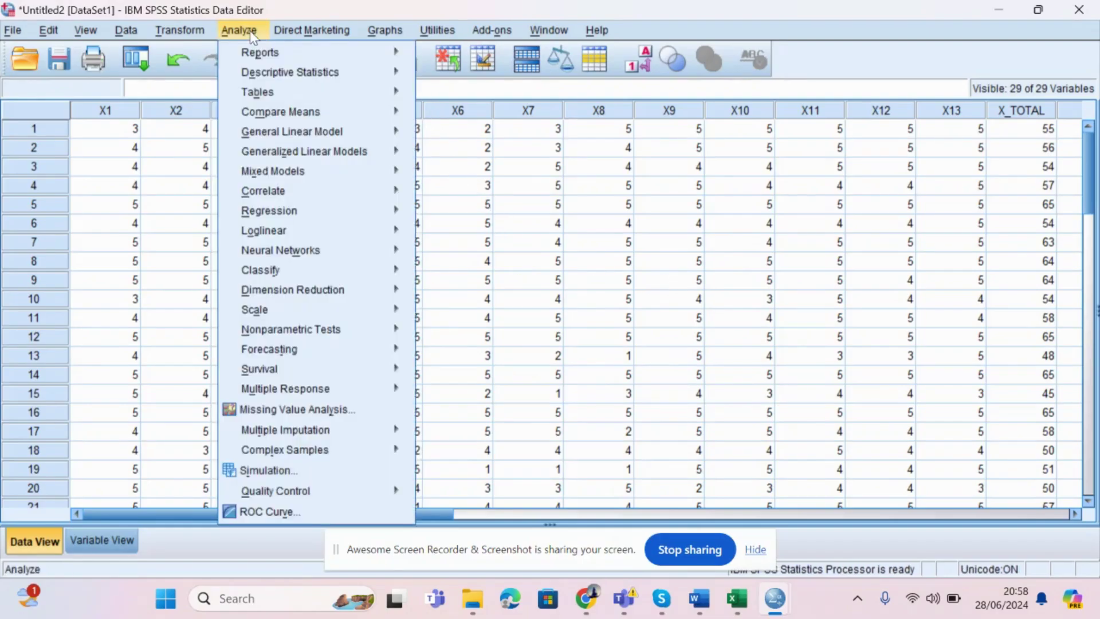
mouse_move(319, 234)
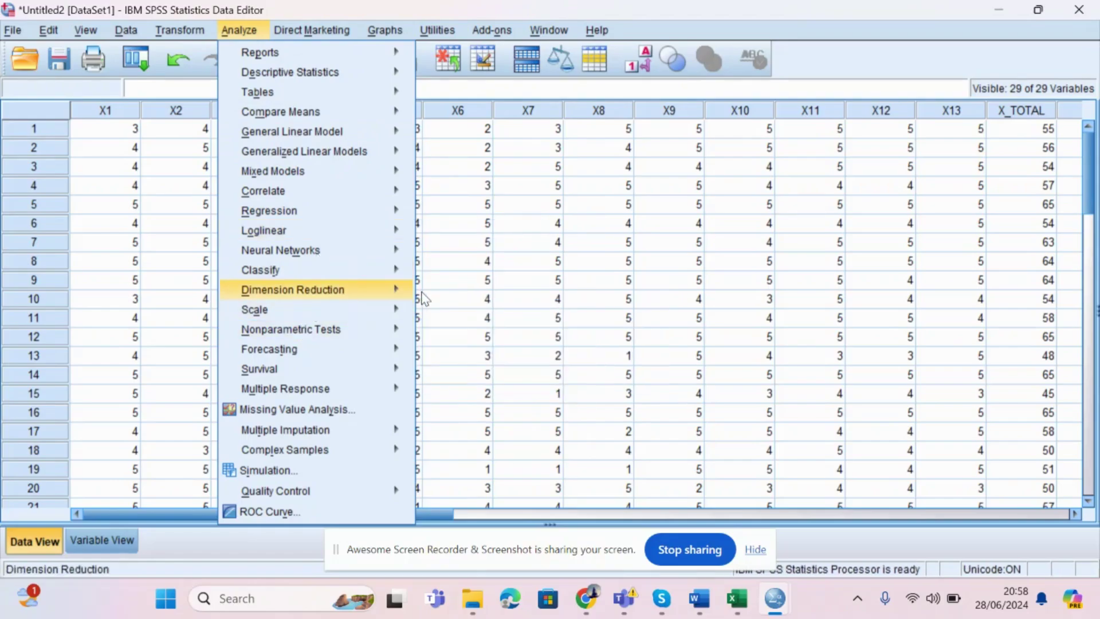
mouse_move(393, 311)
left_click(428, 312)
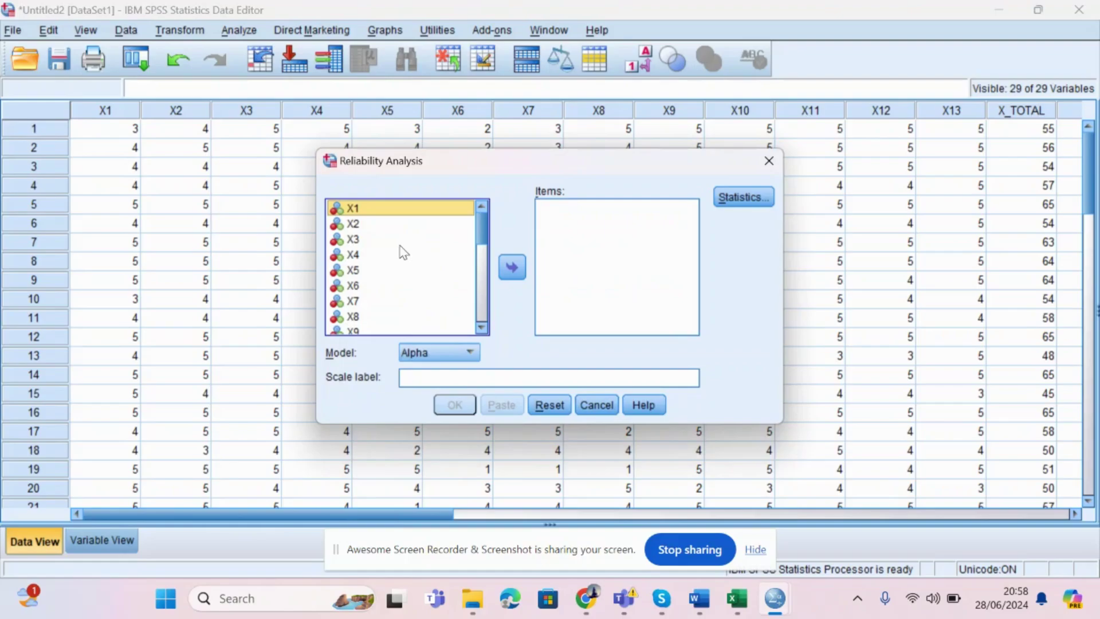
scroll(402, 253, "down", 3)
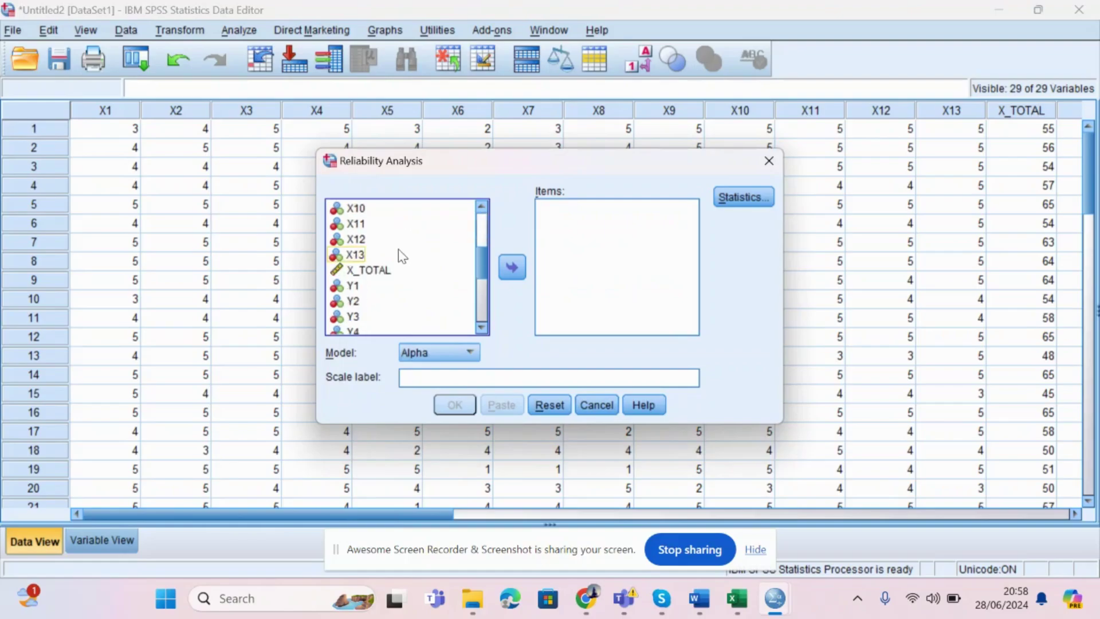
left_click(394, 270)
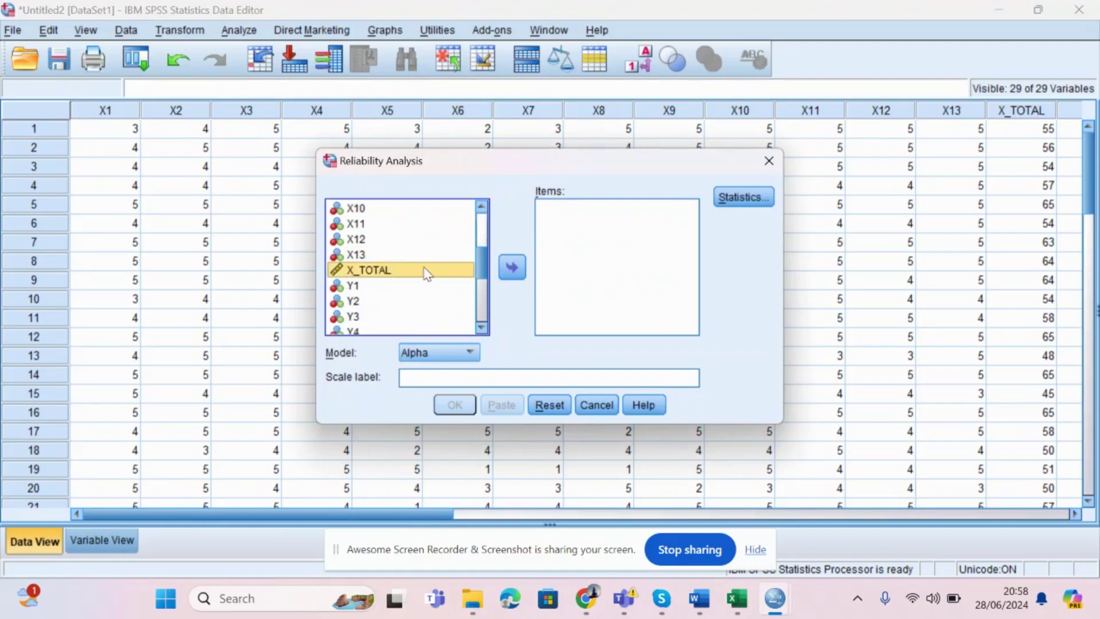
left_click(512, 270)
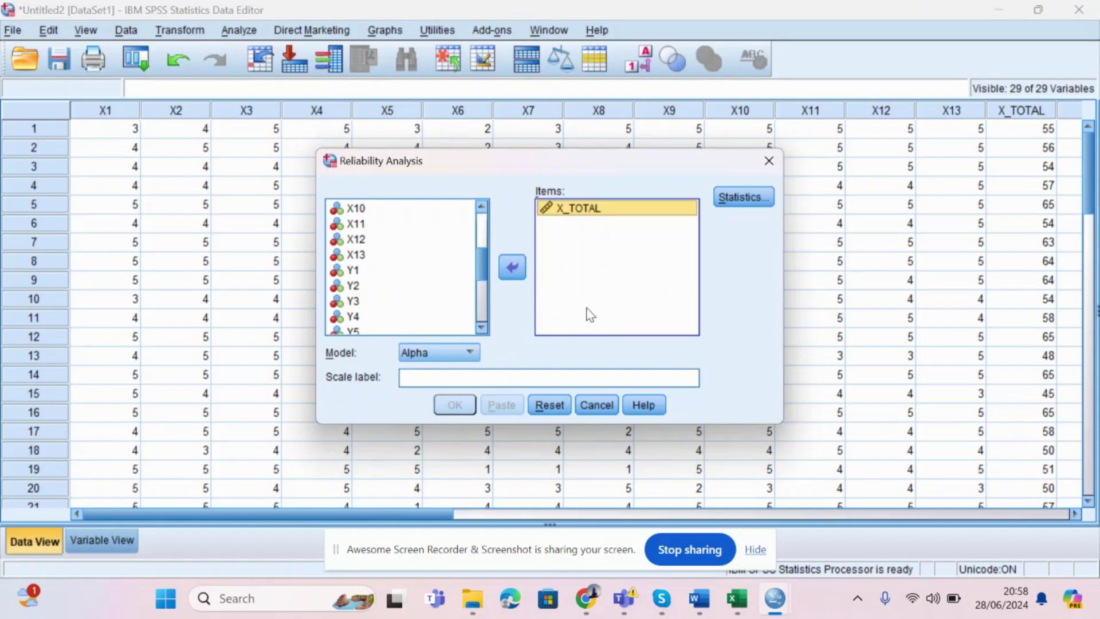
scroll(452, 278, "up", 3)
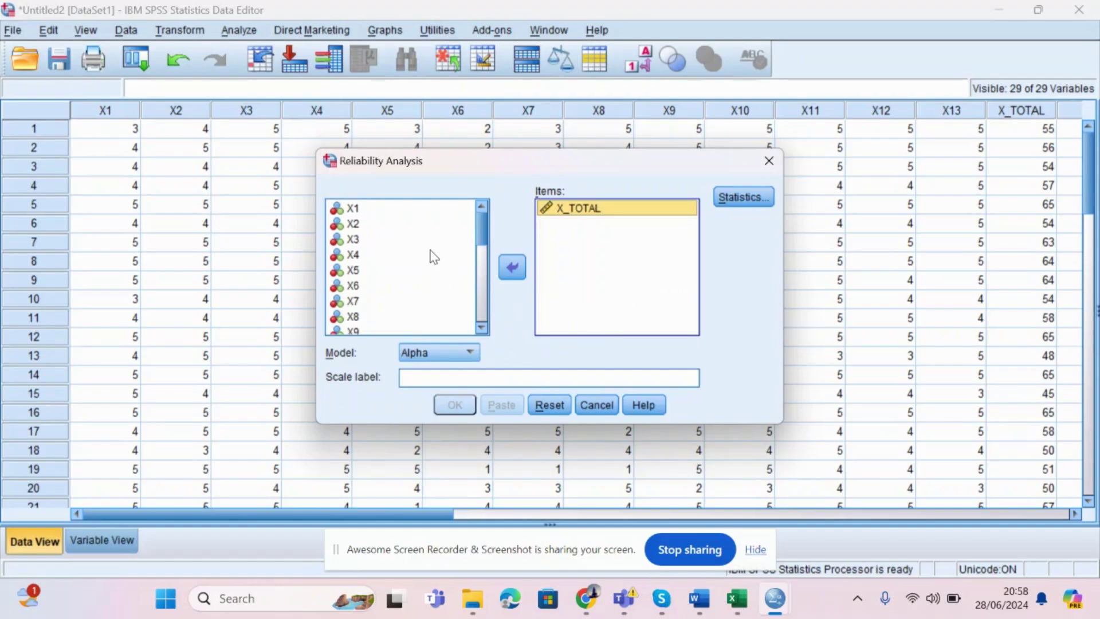
scroll(434, 256, "down", 4)
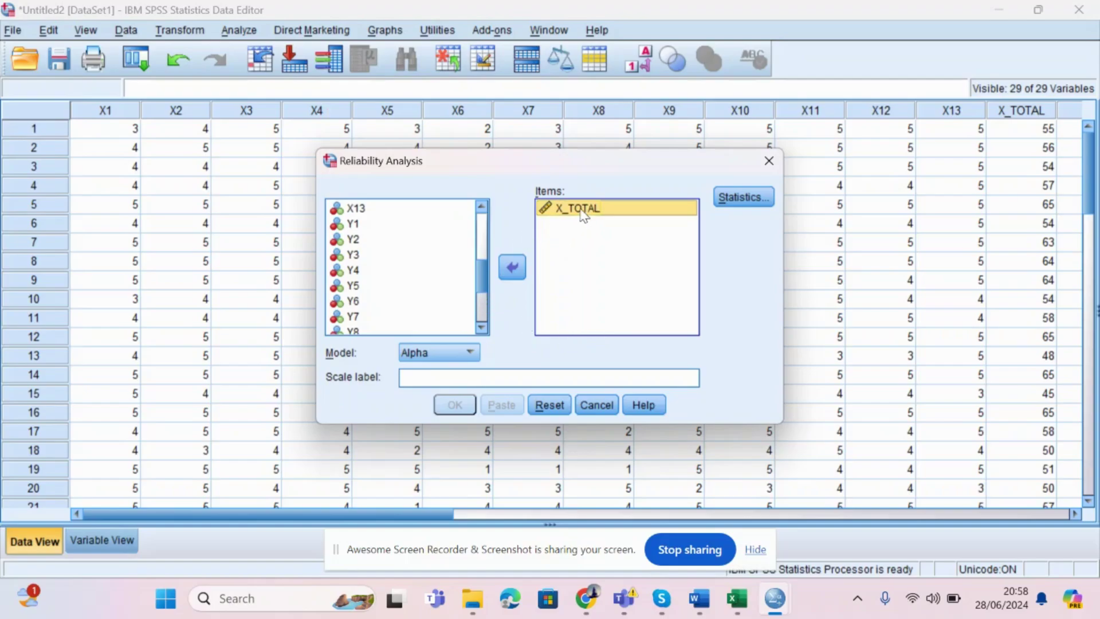
left_click(511, 267)
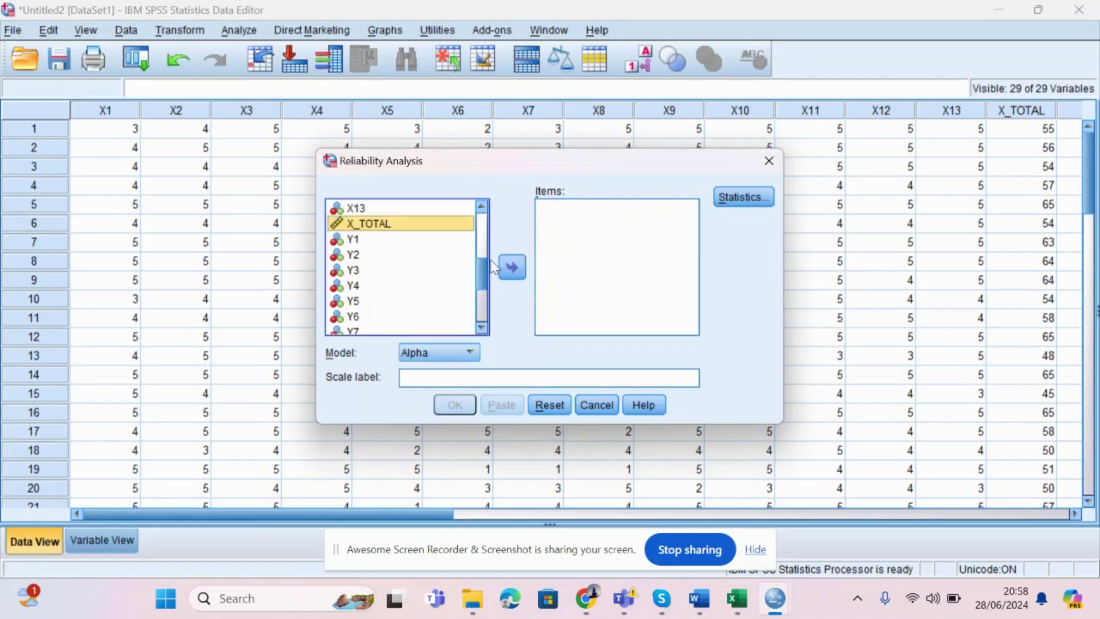
Step: Add X1 through X13 as the reliability items and run the analysis with the Alpha model
scroll(407, 239, "up", 4)
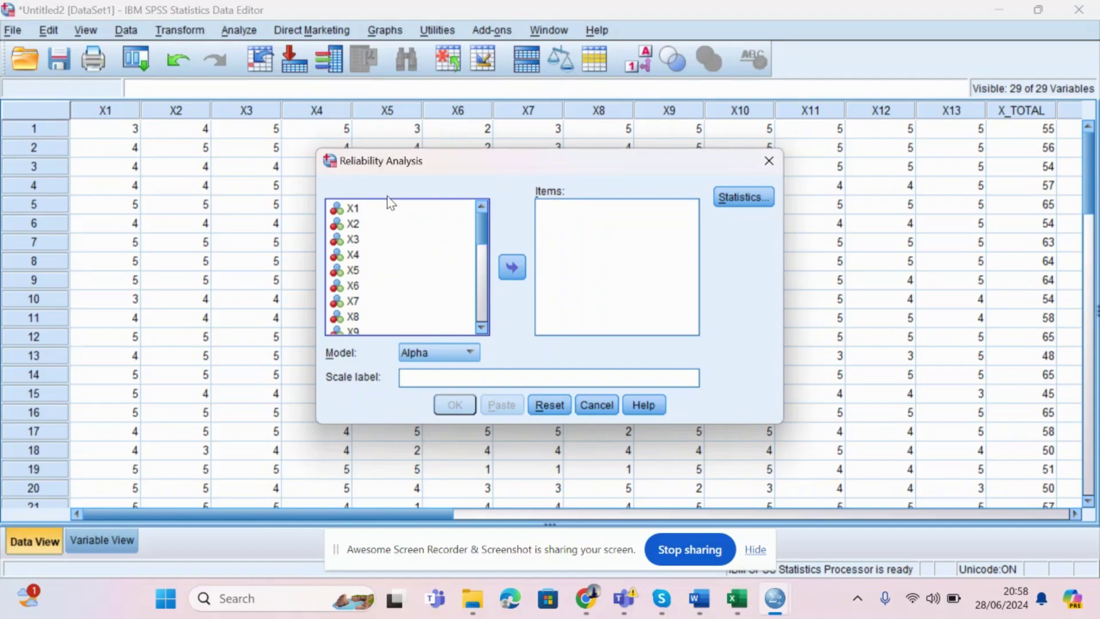
left_click(389, 209)
key("shift+Down")
key("shift+Down")
key("shift+Down")
key("shift+Down")
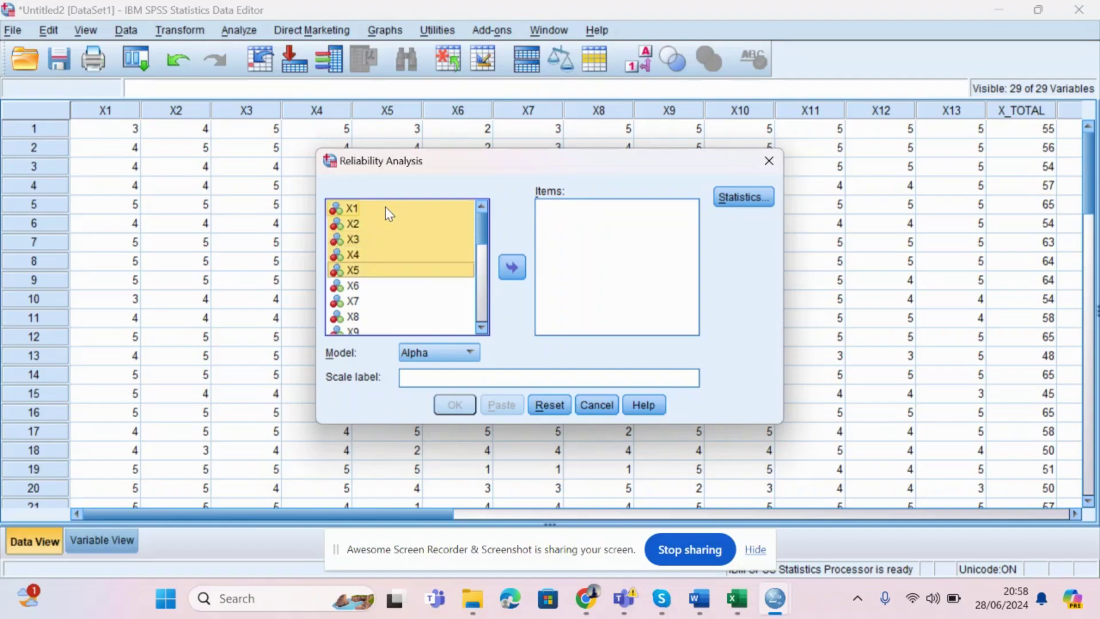
key("shift+Down")
key("shift+Down")
key("shift+Down")
key("shift+Down")
key("shift+Down")
key("shift+Down")
key("shift+Down")
key("shift+Down")
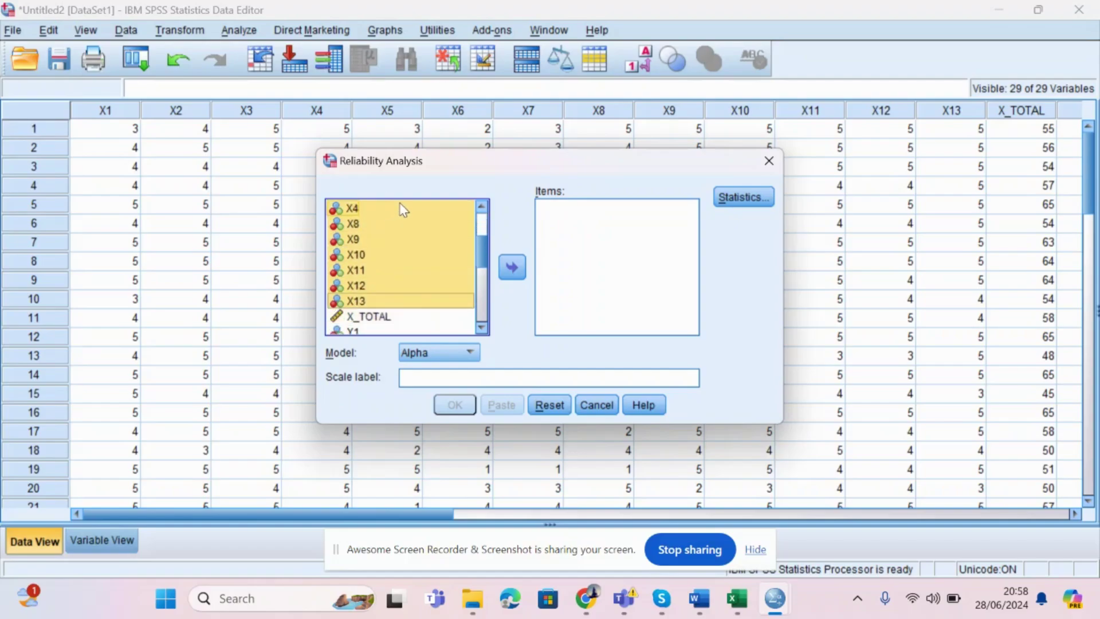
left_click(512, 267)
scroll(373, 278, "down", 1)
scroll(374, 277, "up", 3)
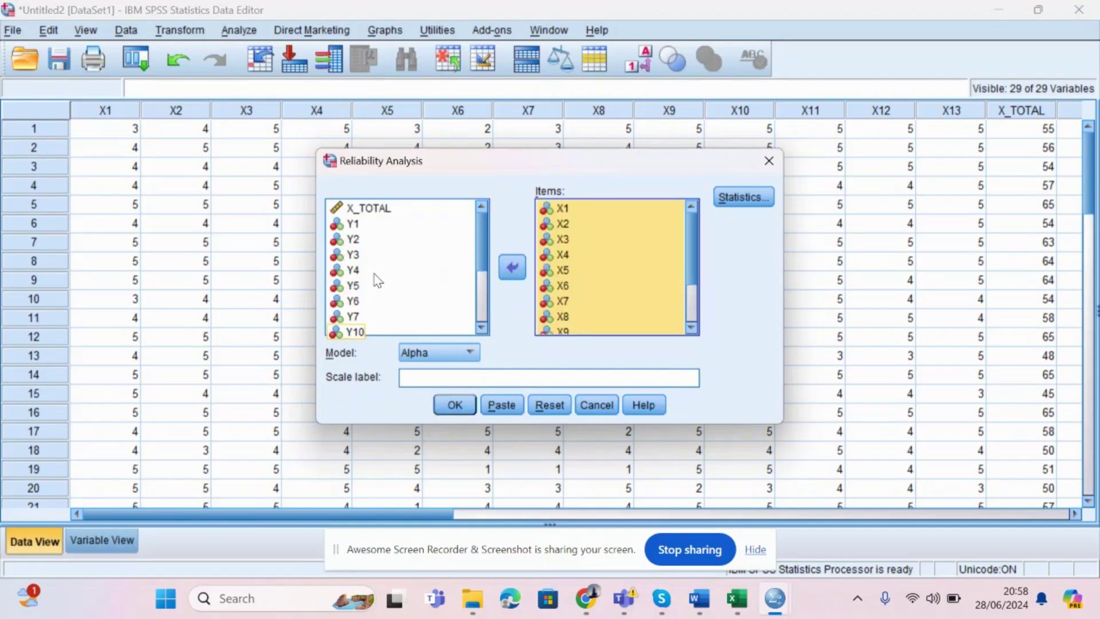
left_click(456, 406)
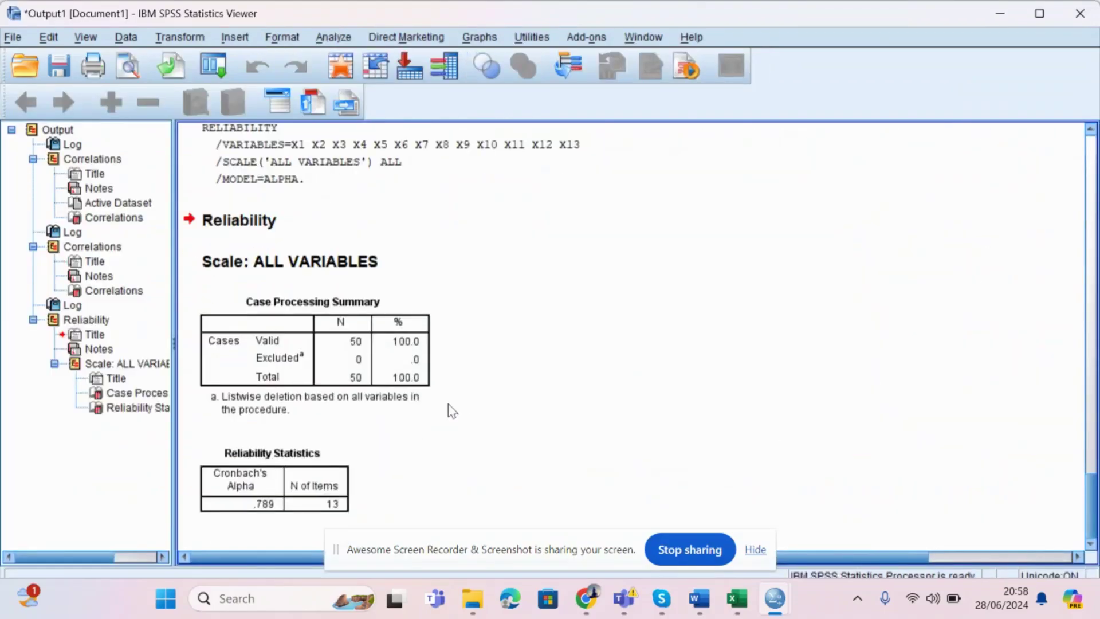
Step: Return to the Untitled2 data, start another Reliability Analysis and clear X1 through X13 from its items
left_click(998, 15)
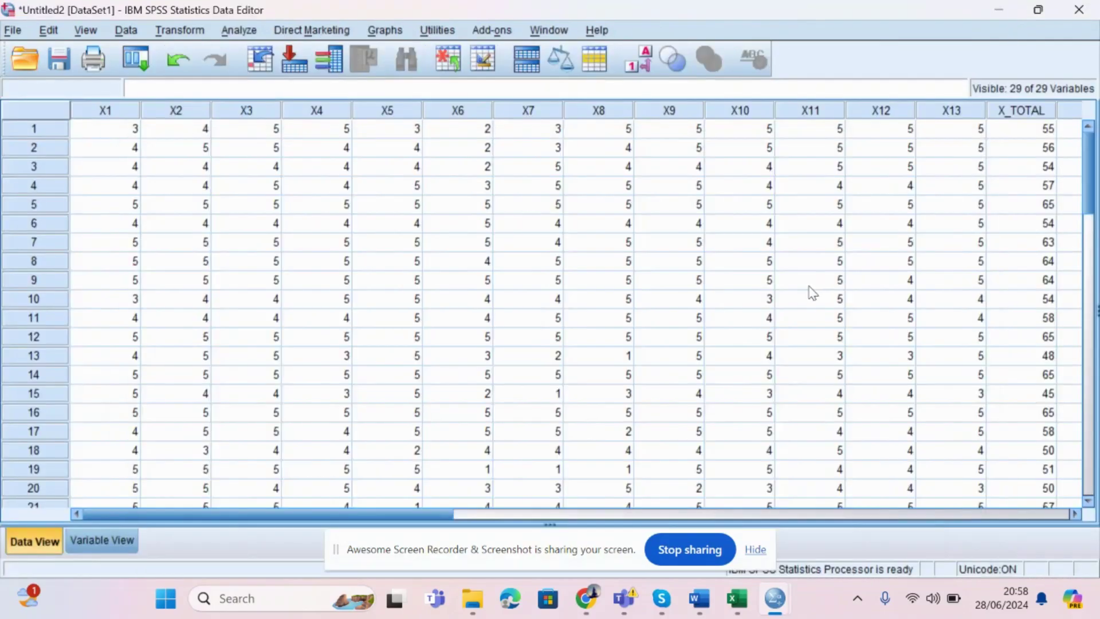
left_click(256, 32)
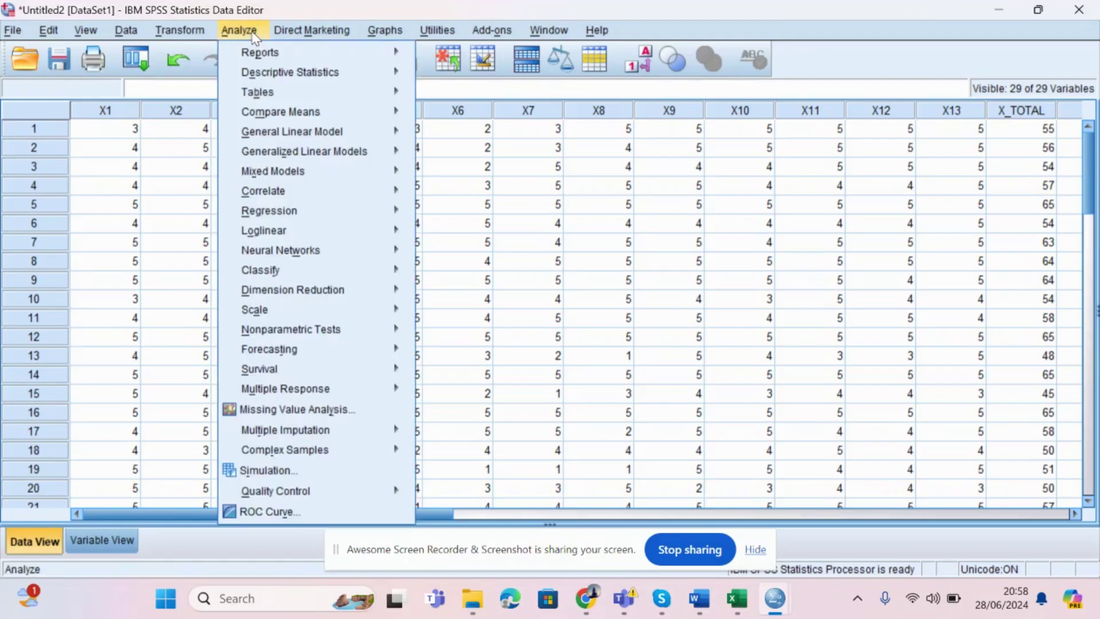
mouse_move(354, 308)
left_click(425, 313)
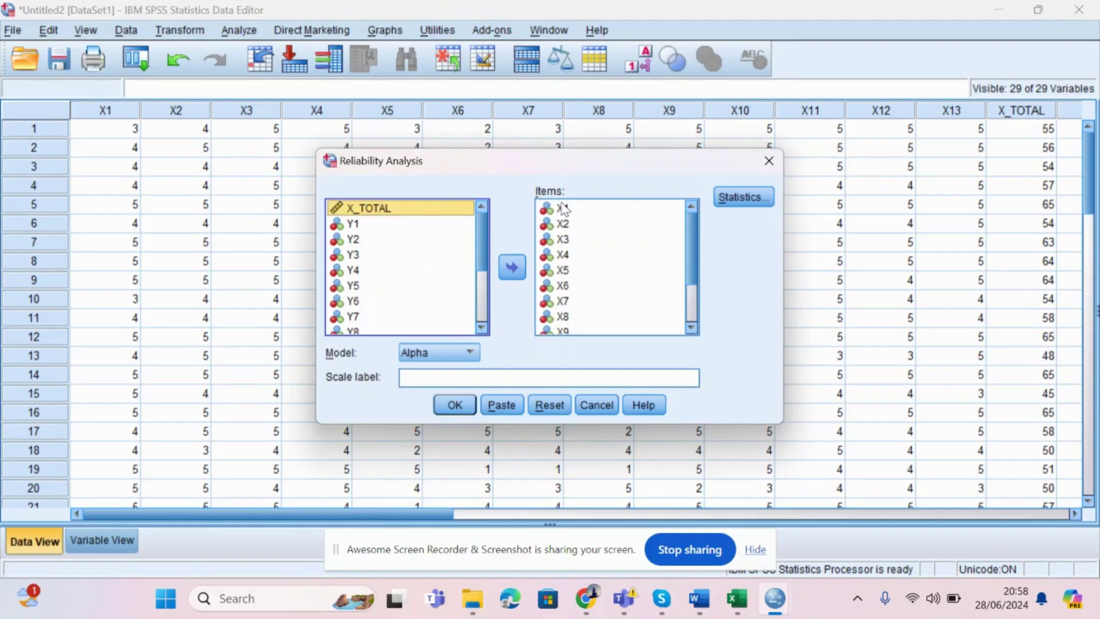
left_click(564, 209)
key("ctrl+a")
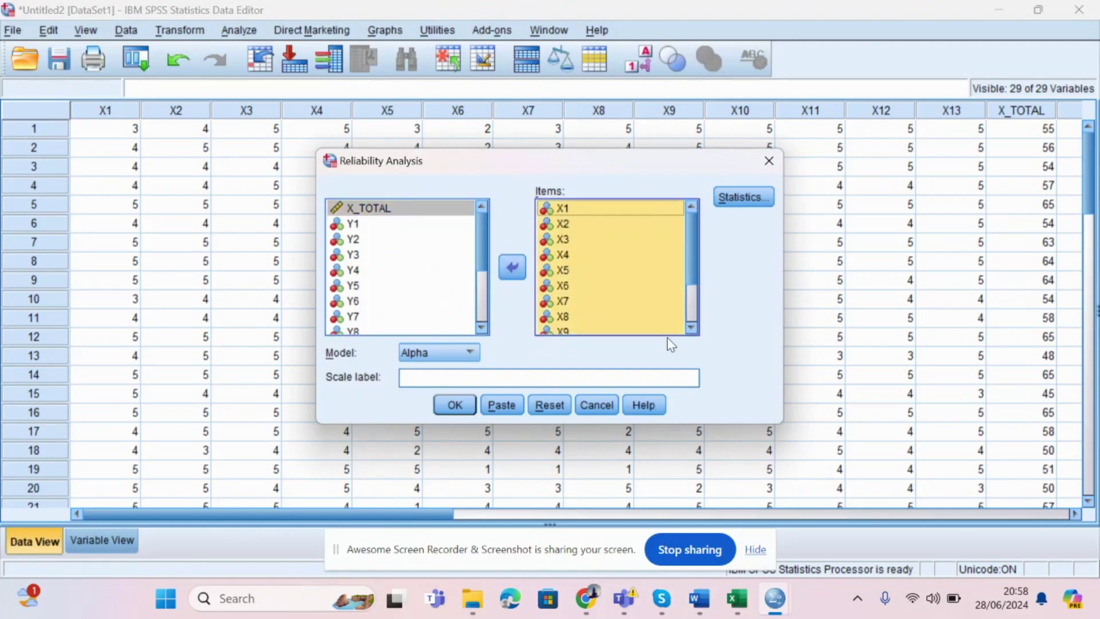
left_click(511, 267)
scroll(402, 251, "down", 3)
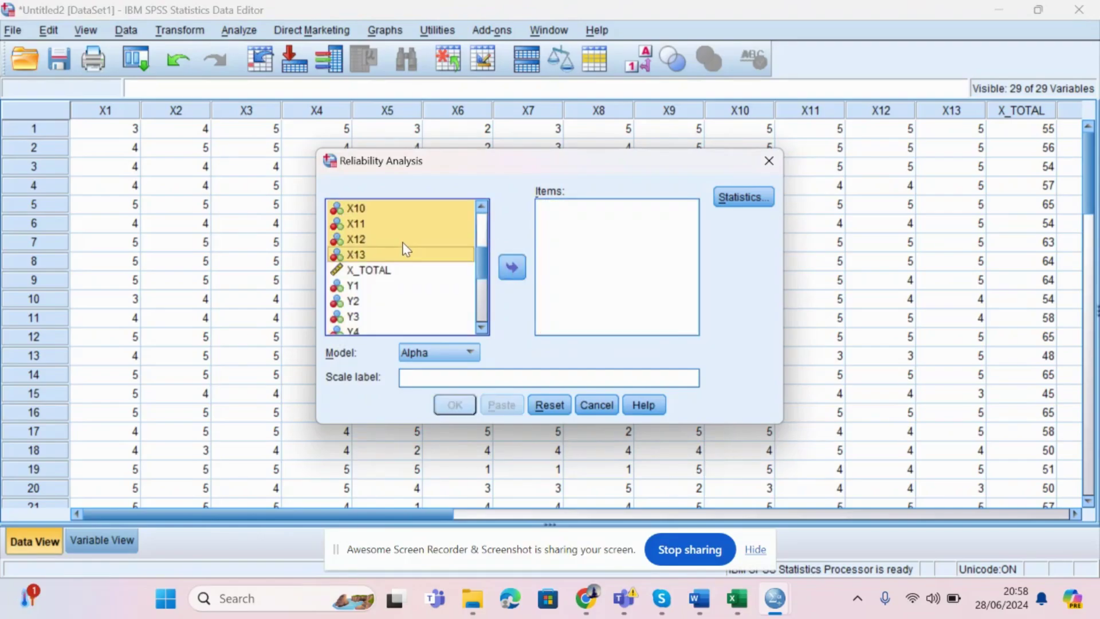
Step: Add Y1 through Y14 as the reliability items, run the analysis with the Alpha model and minimize the output window
left_click(377, 286)
key("shift+Down")
key("shift+Down")
key("shift+Down")
key("shift+Down")
key("shift+Down")
key("shift+Down")
key("shift+Down")
key("shift+Down")
key("shift+Down")
key("shift+Down")
key("shift+Down")
key("shift+Down")
key("shift+Down")
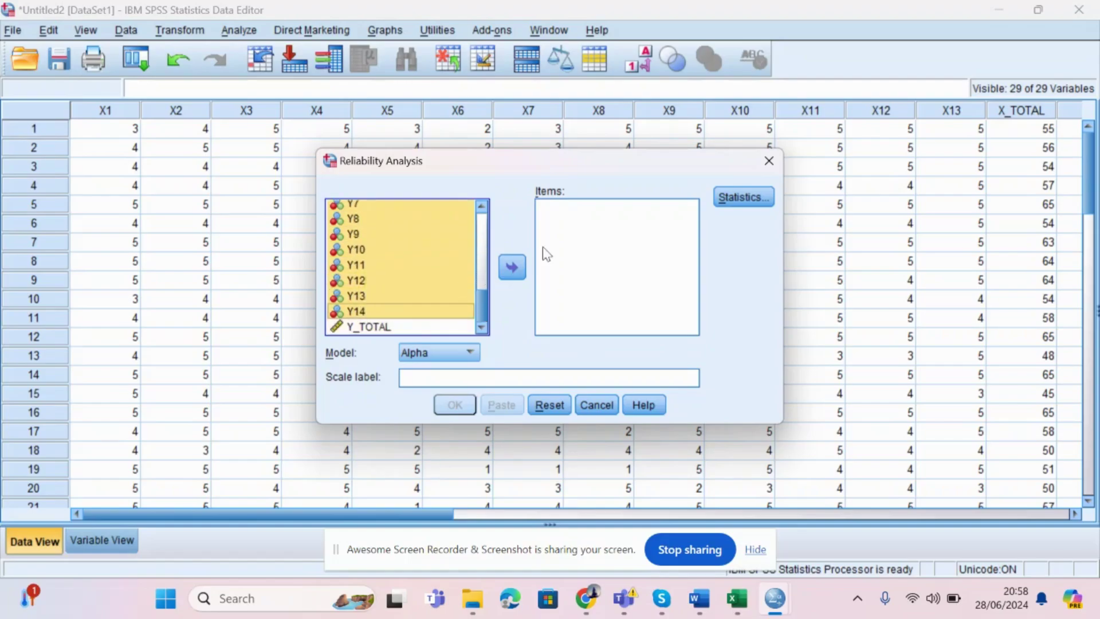
left_click(511, 268)
left_click(456, 410)
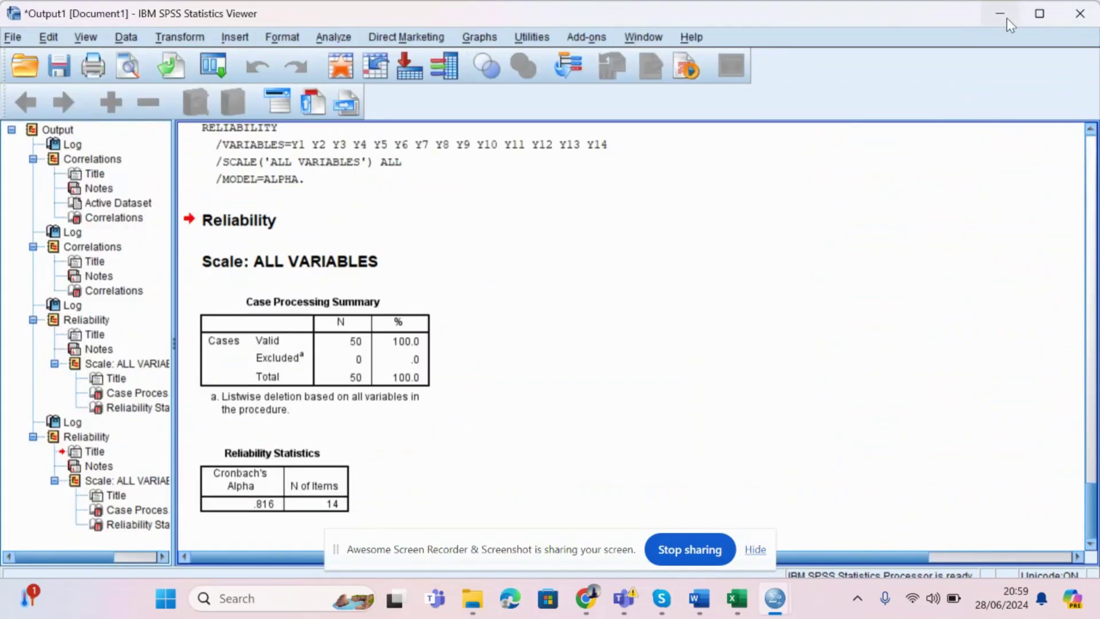
left_click(1005, 18)
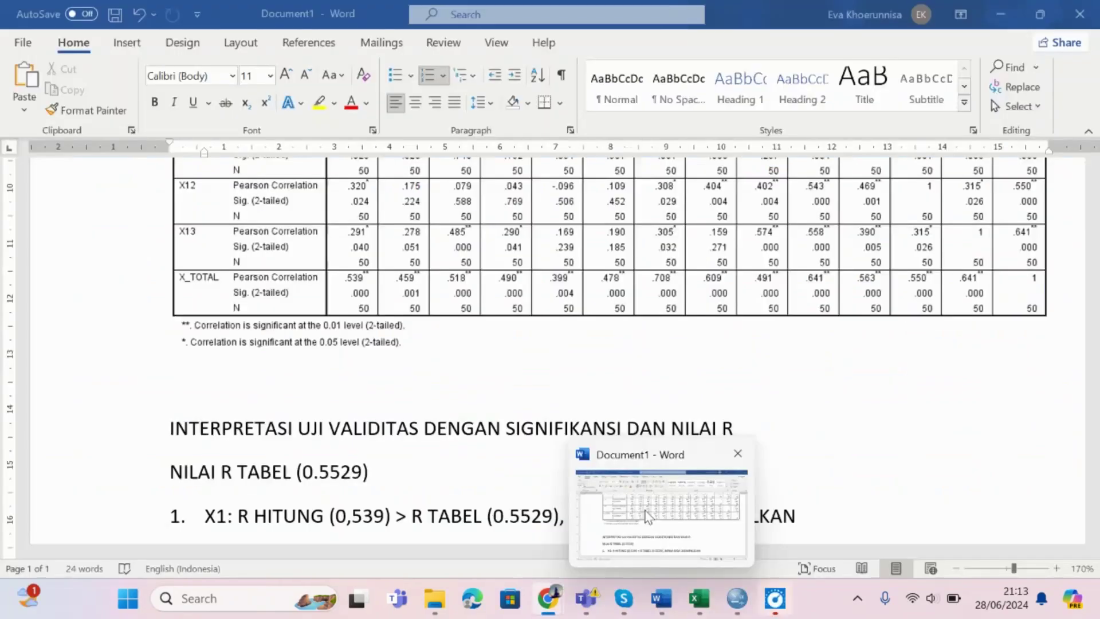
Step: In the browser's tabel_r.pdf, copy the r value 0.4762 for df 11 at the 0.05 one-tailed significance level
left_click(641, 559)
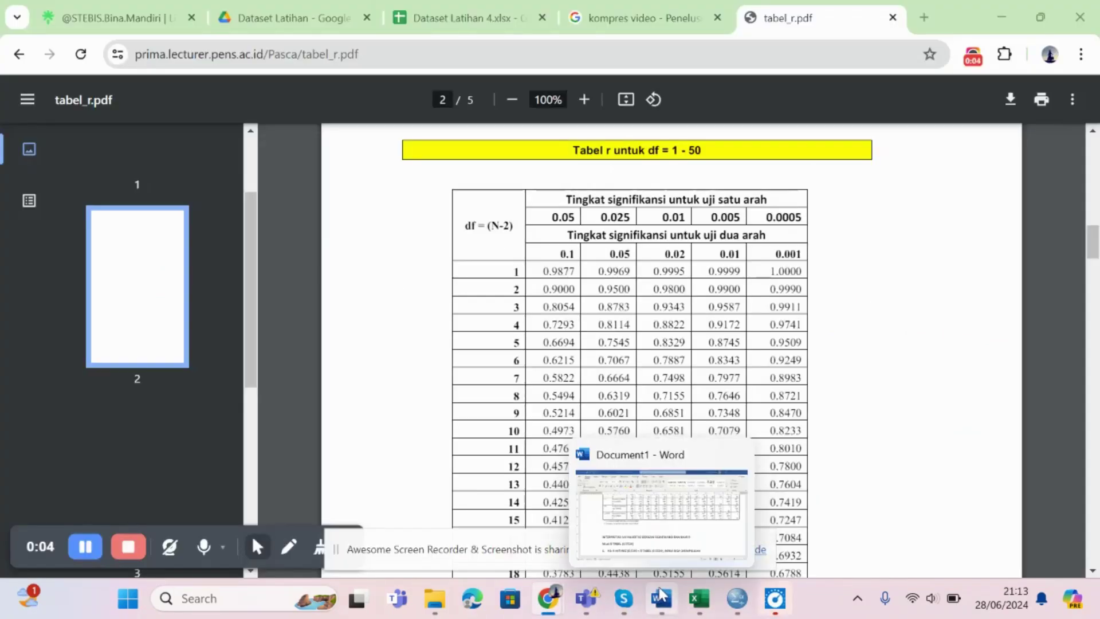
scroll(564, 310, "down", 3)
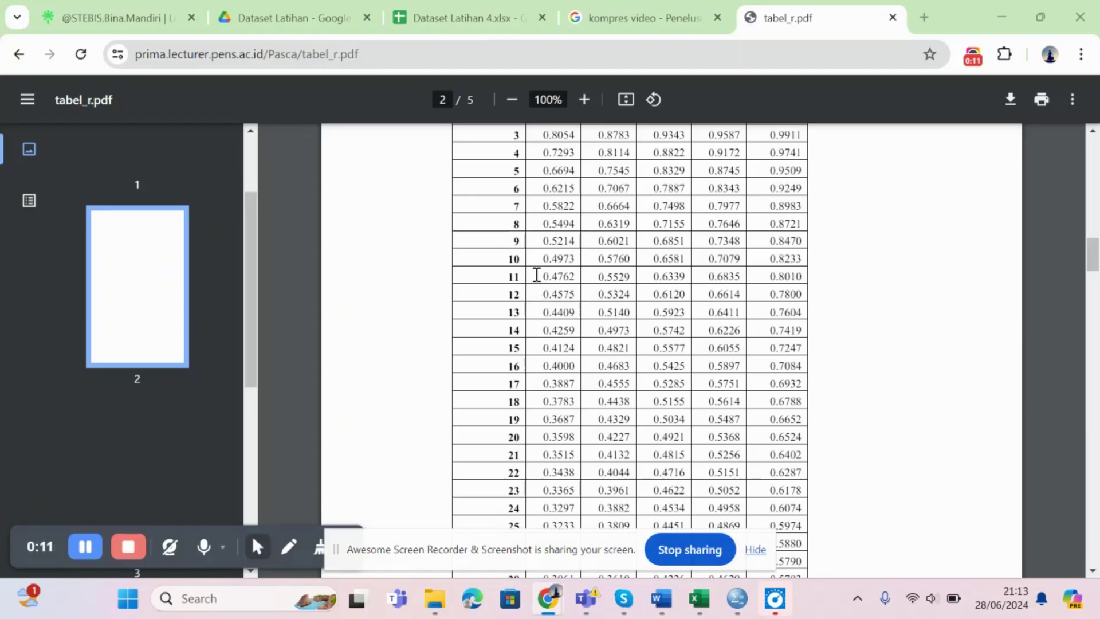
scroll(536, 276, "up", 4)
scroll(518, 291, "down", 4)
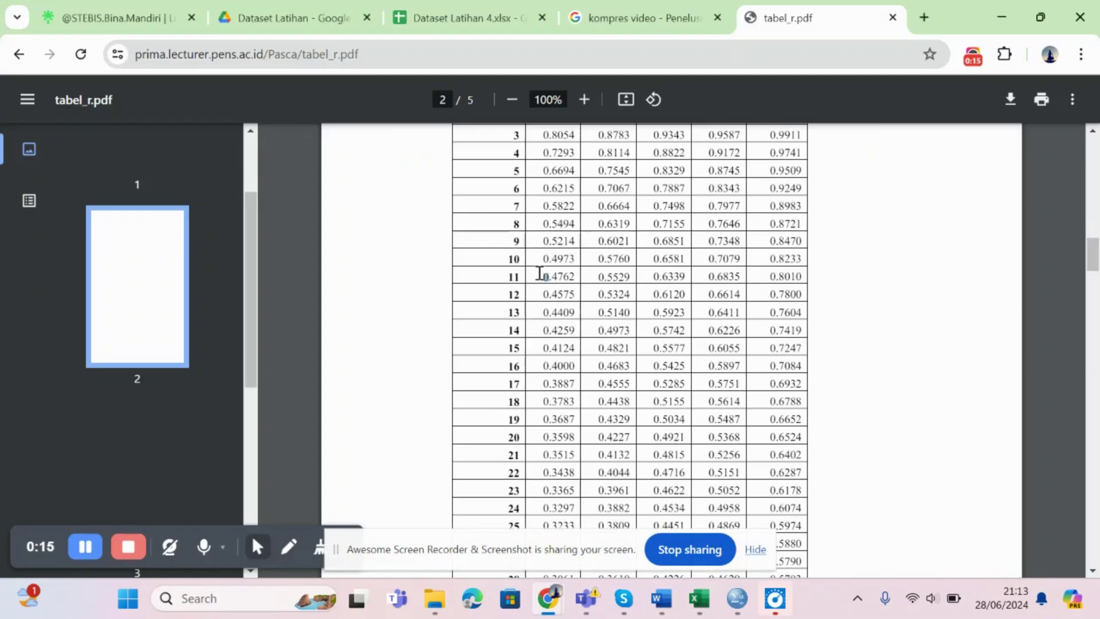
left_click_drag(540, 275, 576, 276)
key("ctrl+c")
scroll(566, 282, "up", 5)
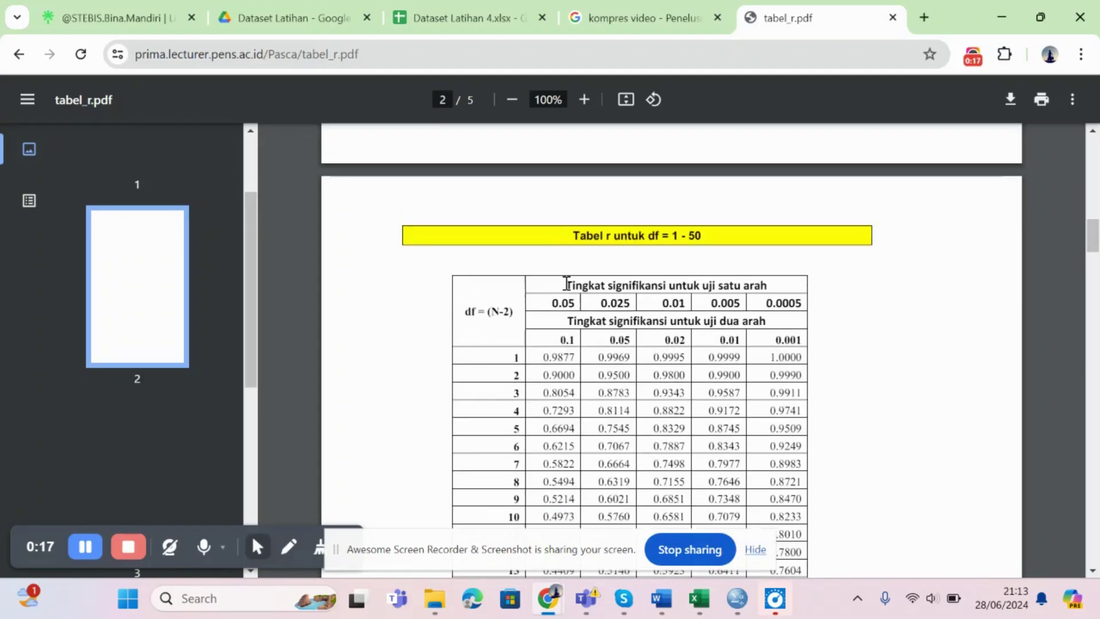
scroll(559, 296, "down", 4)
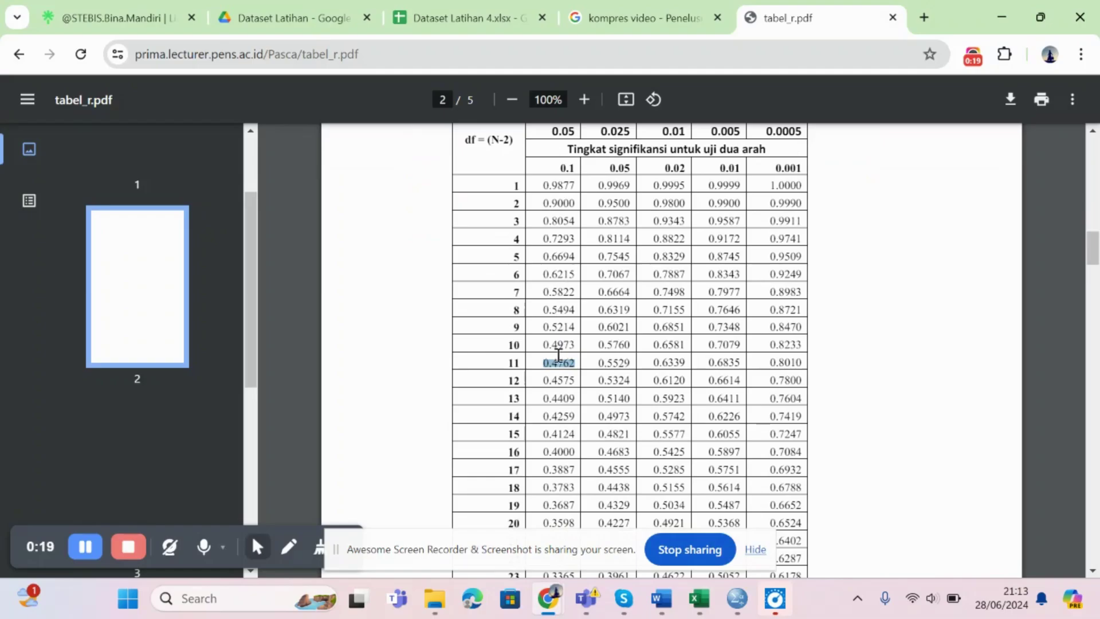
right_click(558, 362)
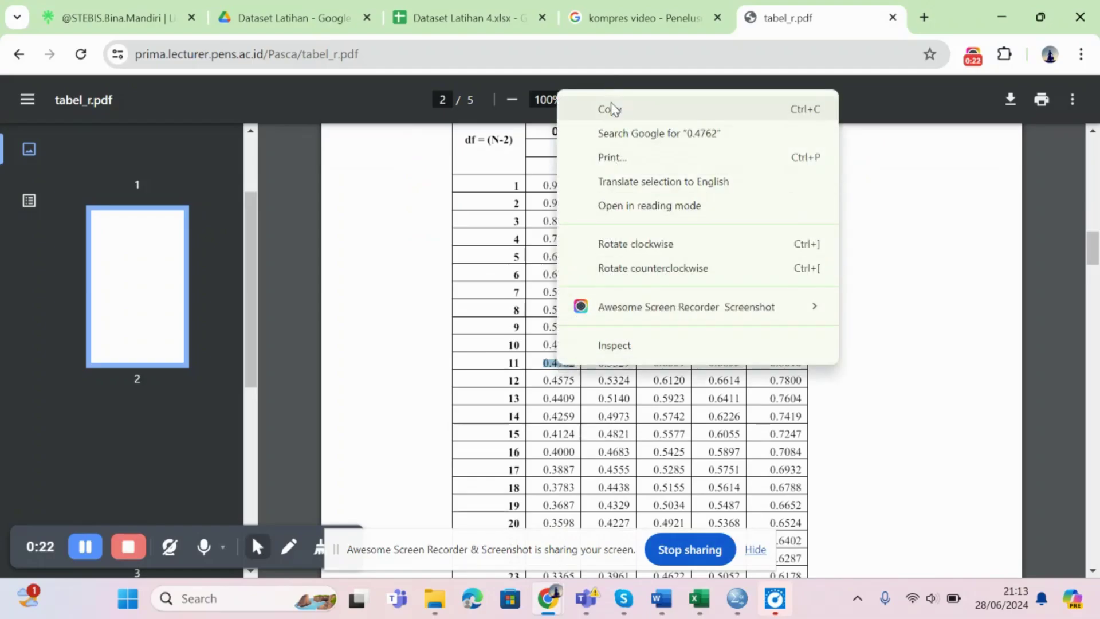
left_click(610, 109)
scroll(563, 311, "up", 3)
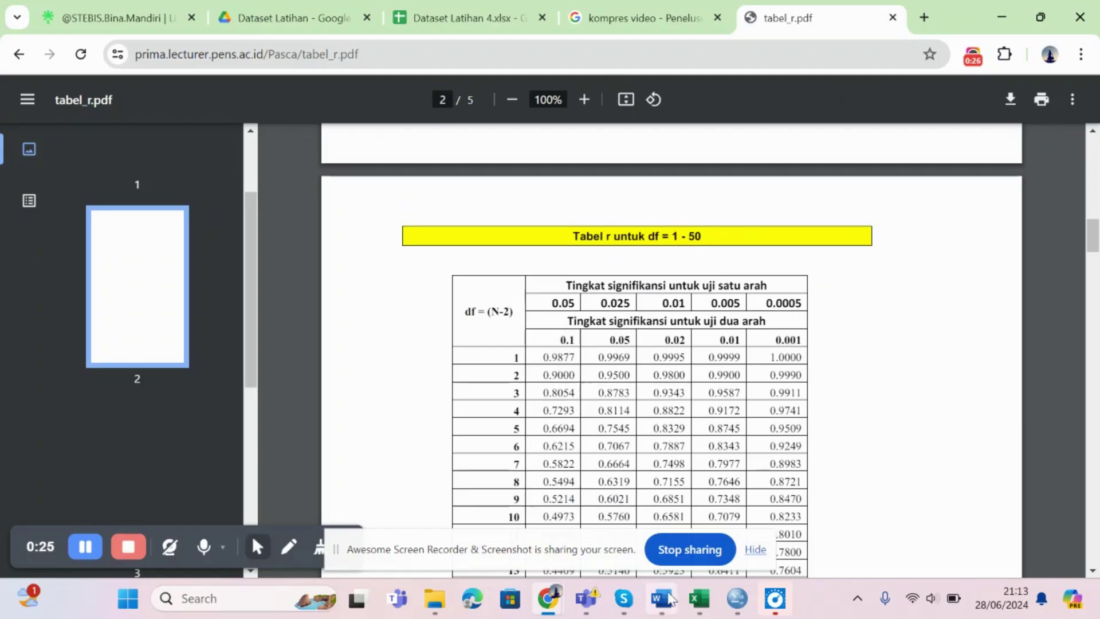
Step: Switch to Document1 in Word and replace the value in the NILAI R TABEL line with the copied 0.4762
mouse_move(674, 608)
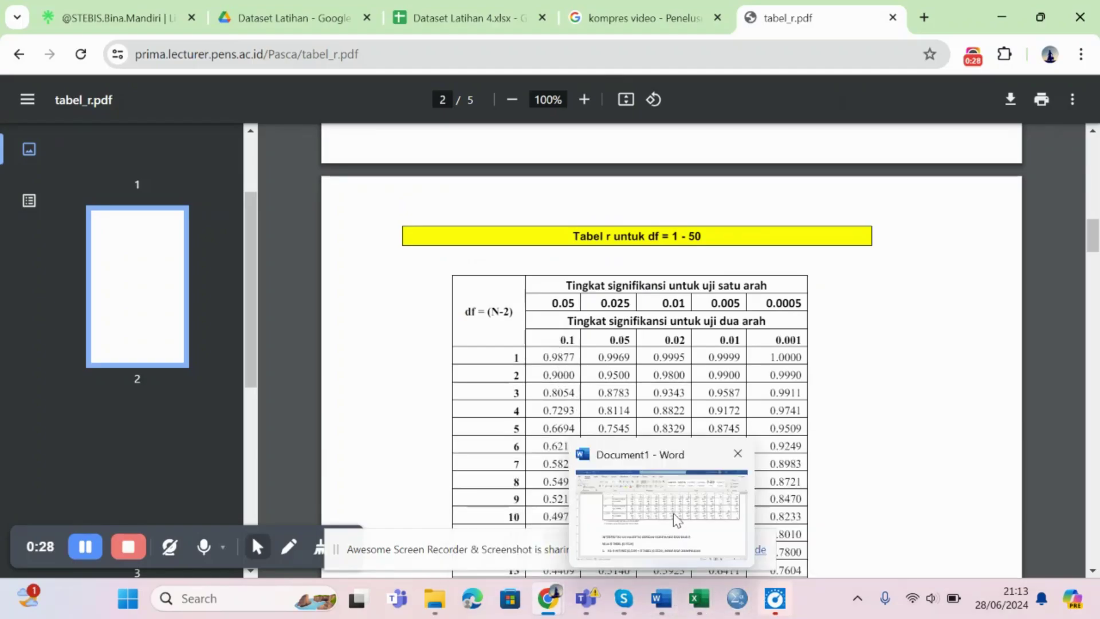
left_click(678, 520)
scroll(564, 459, "down", 3)
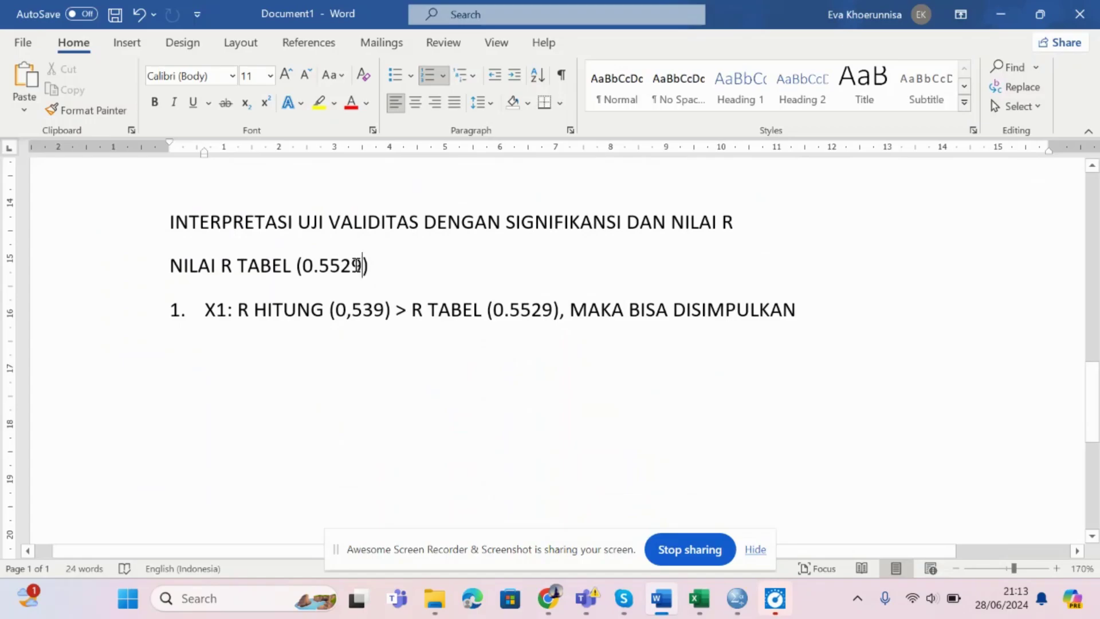
left_click_drag(360, 265, 303, 270)
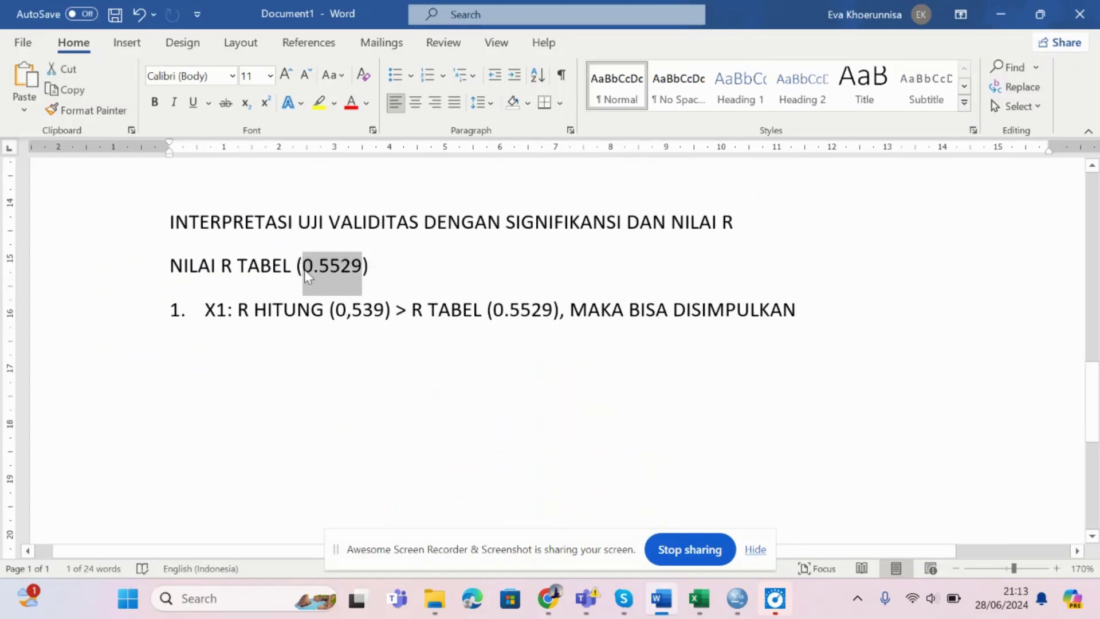
key("ctrl+v")
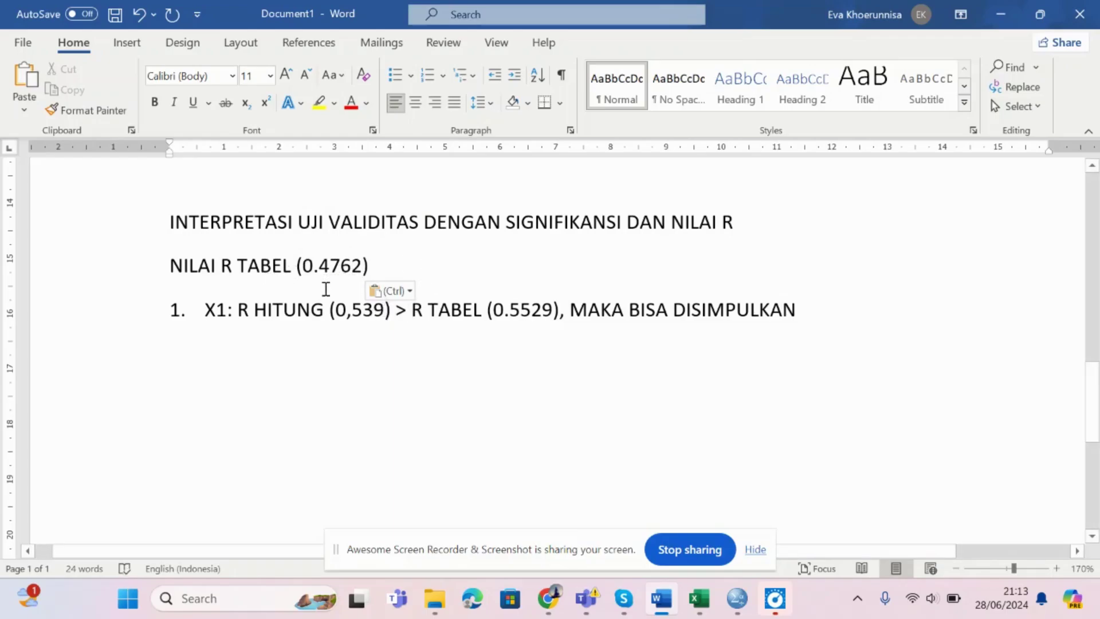
Step: Check X1 against the correlations table and replace the R TABEL value in the X1 interpretation with 0.4762
scroll(459, 297, "up", 5)
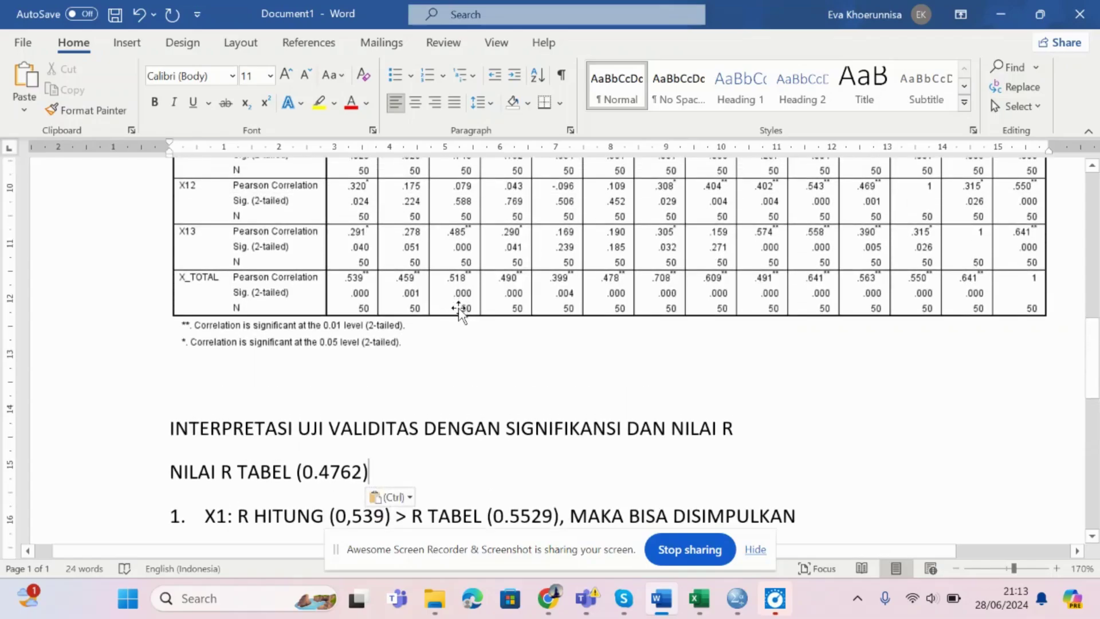
scroll(314, 434, "down", 2)
scroll(314, 434, "up", 15)
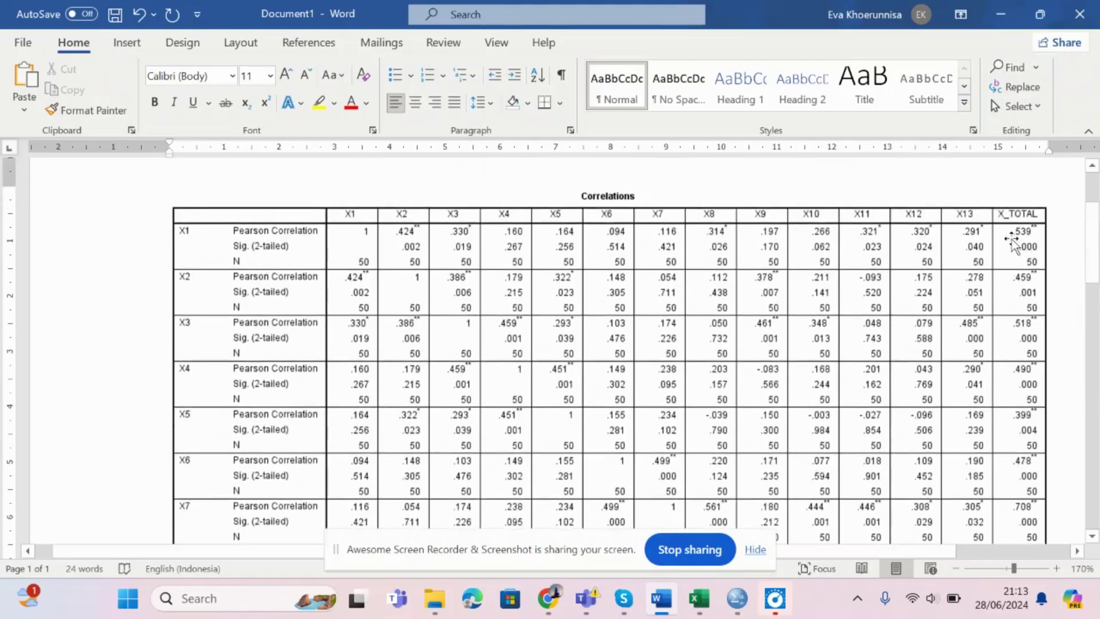
scroll(1011, 241, "down", 15)
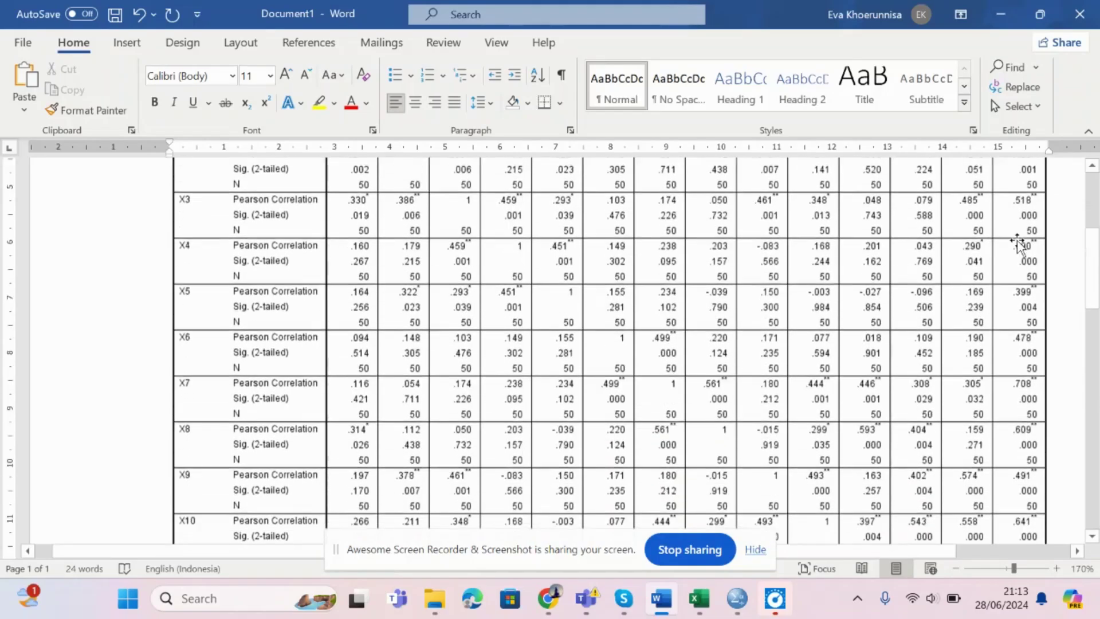
scroll(944, 280, "down", 1)
scroll(827, 270, "up", 3)
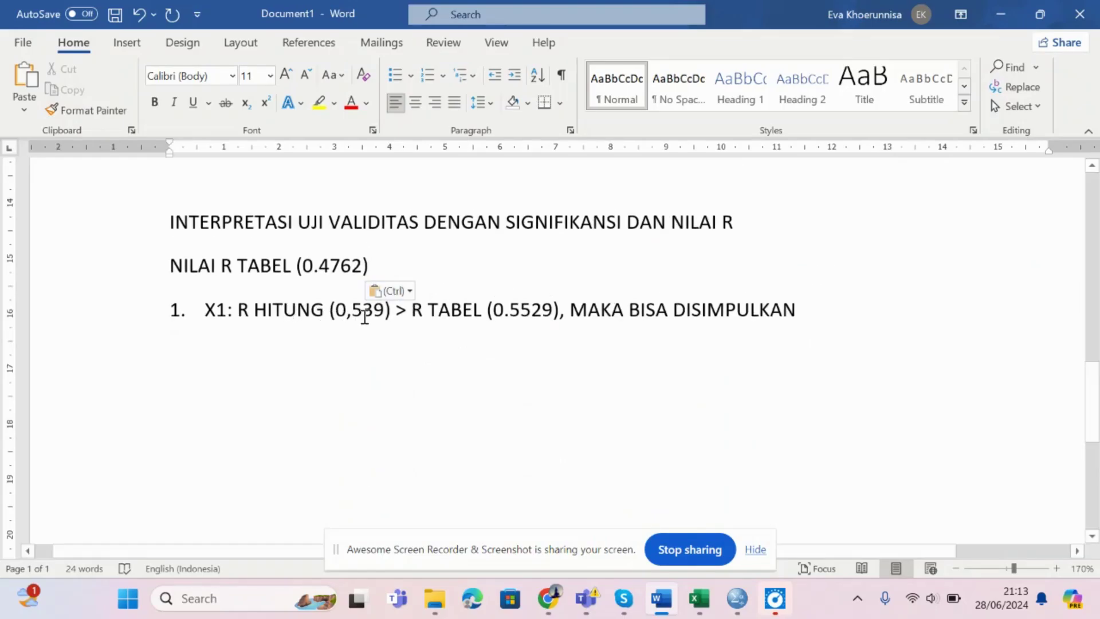
left_click(531, 309)
left_click_drag(554, 309, 493, 312)
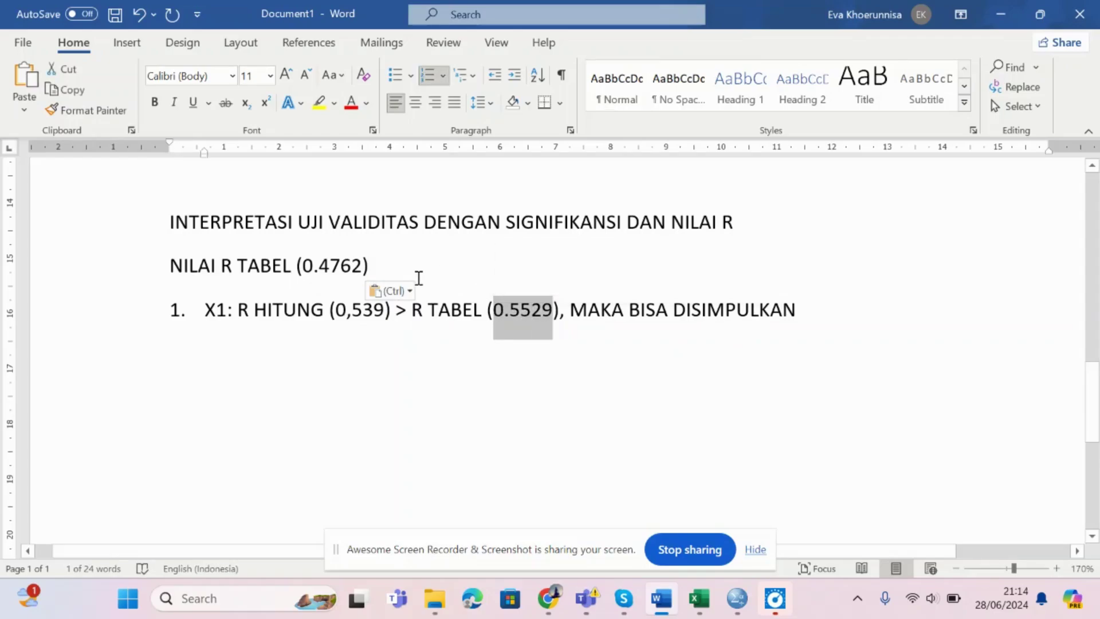
key("BackSpace")
left_click_drag(361, 264, 302, 267)
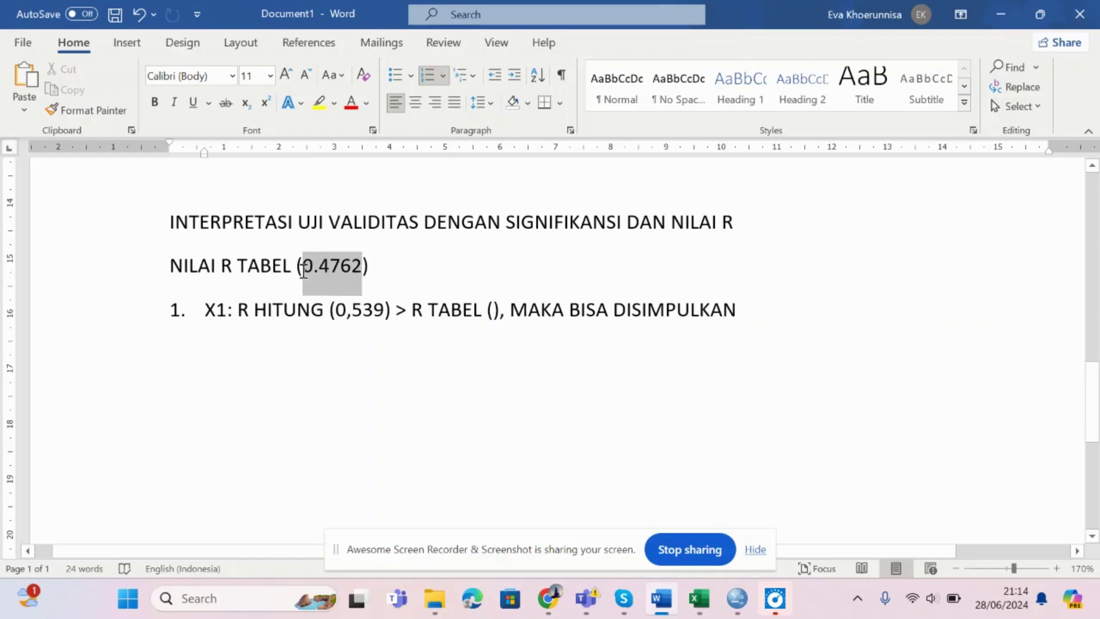
key("ctrl+c")
left_click(492, 311)
key("ctrl+v")
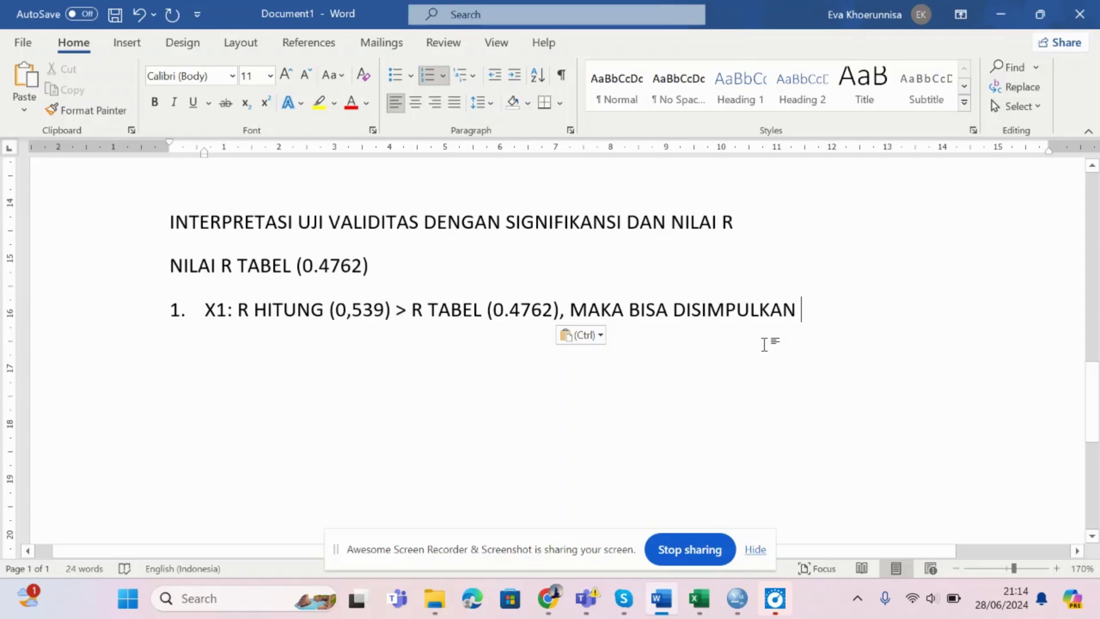
Step: Complete the X1 interpretation with the conclusion "BUTIR KUESIONER INI DIKATAKAN VALID"
type("BU")
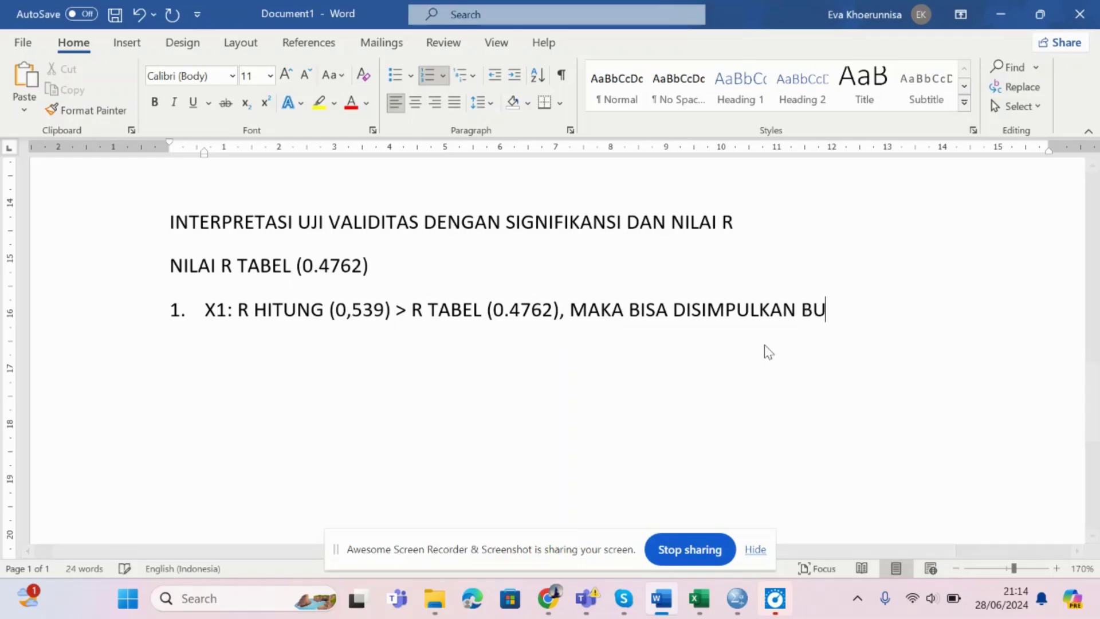
type("TIR KUESIO")
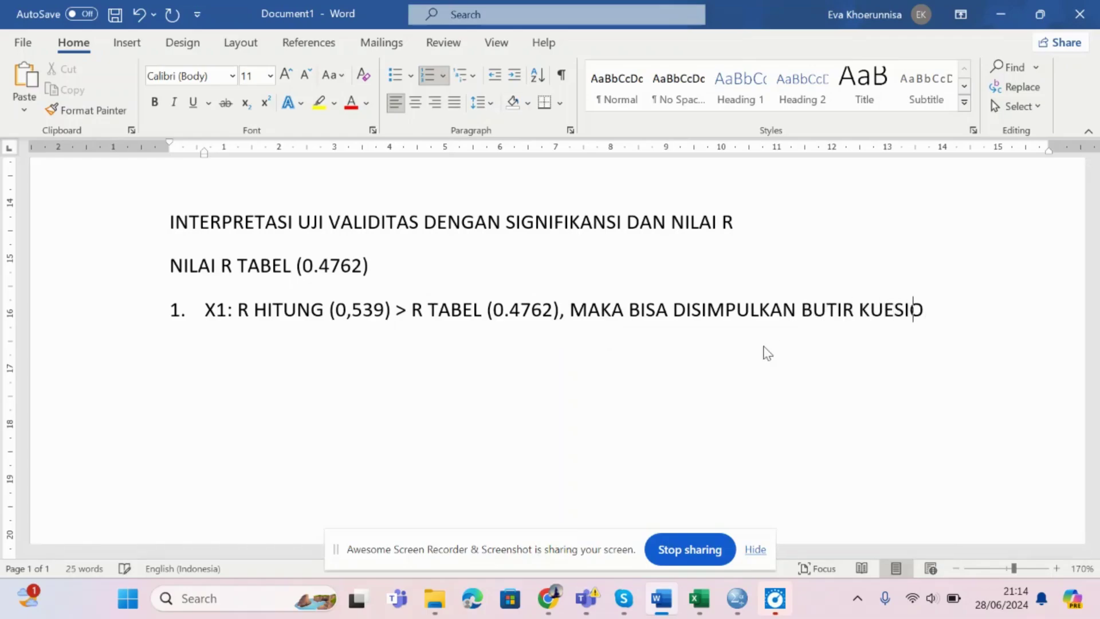
type("NER INI ")
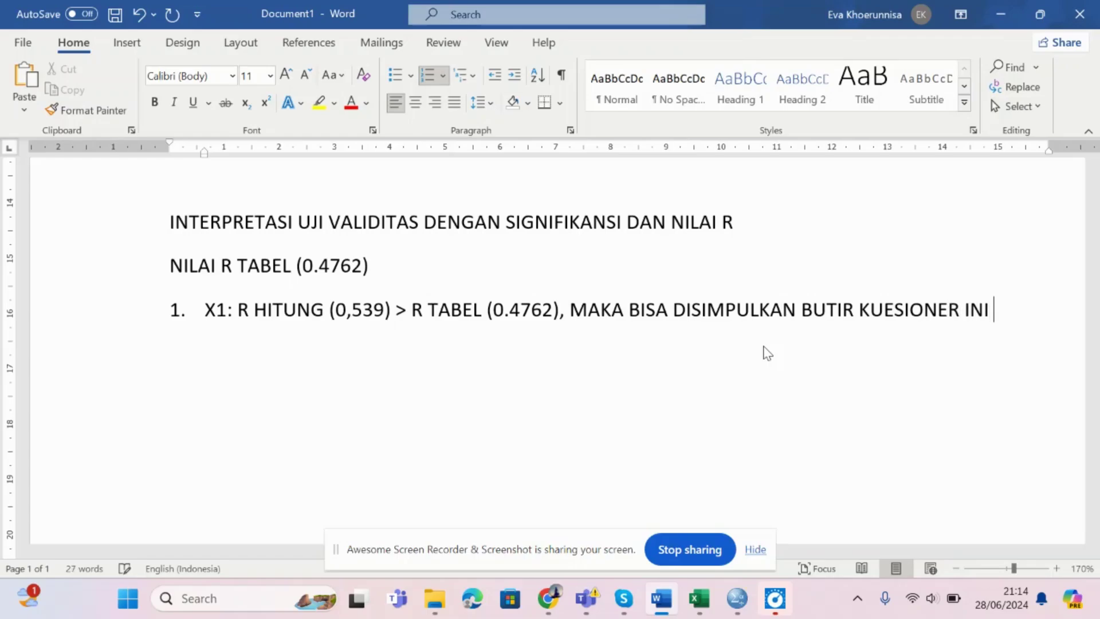
type("DIKATAKAN")
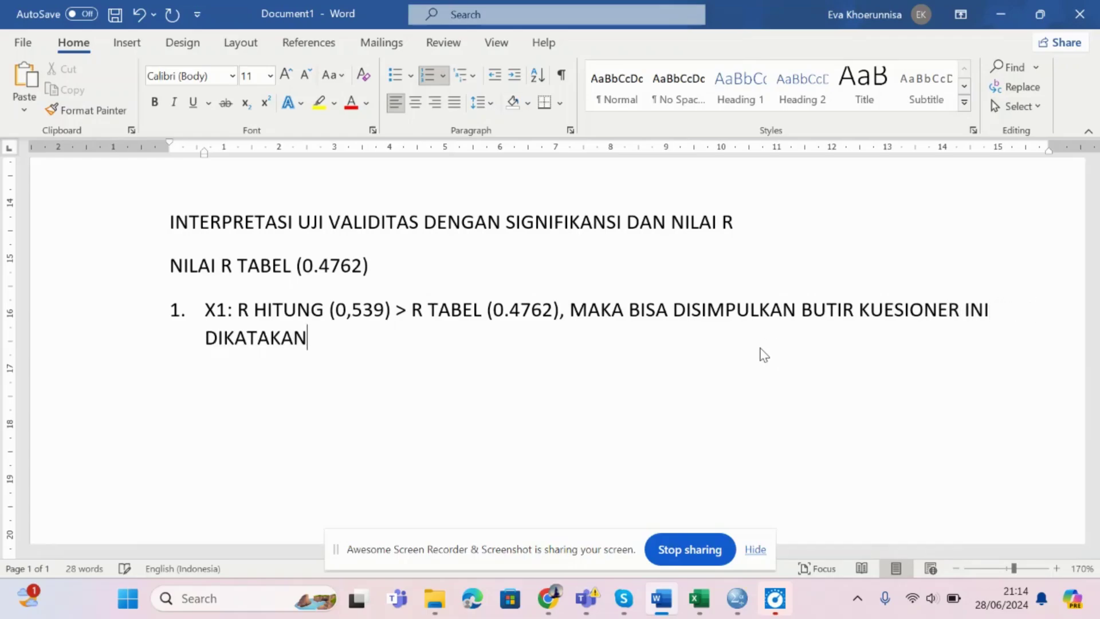
type(" VALID")
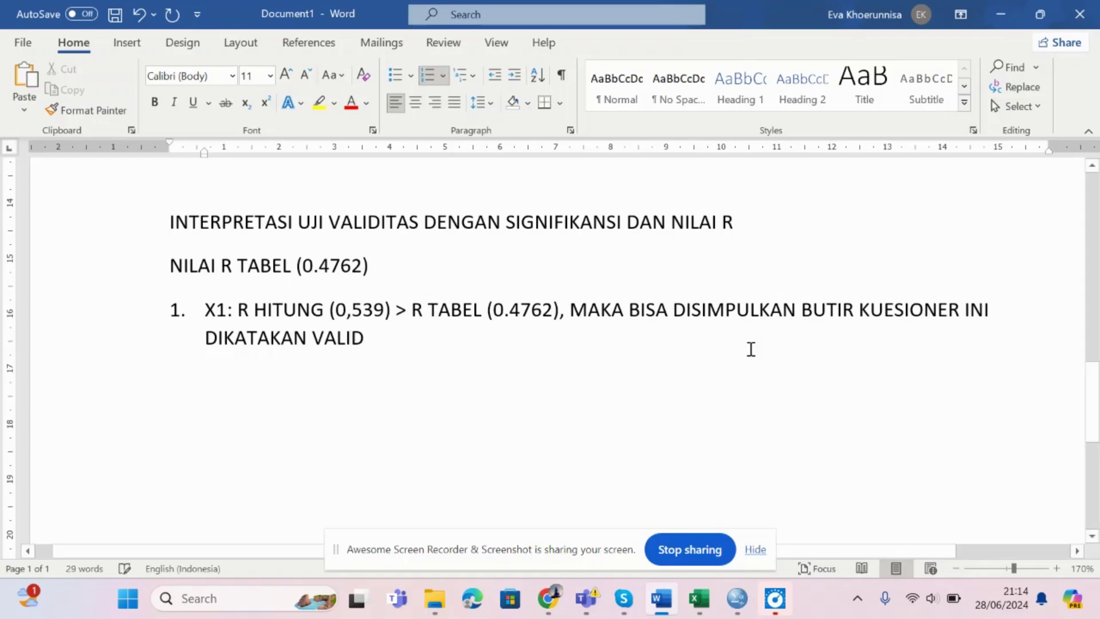
Step: Add a second numbered item beginning with "X2:" below the X1 interpretation
key("Return")
type("X2")
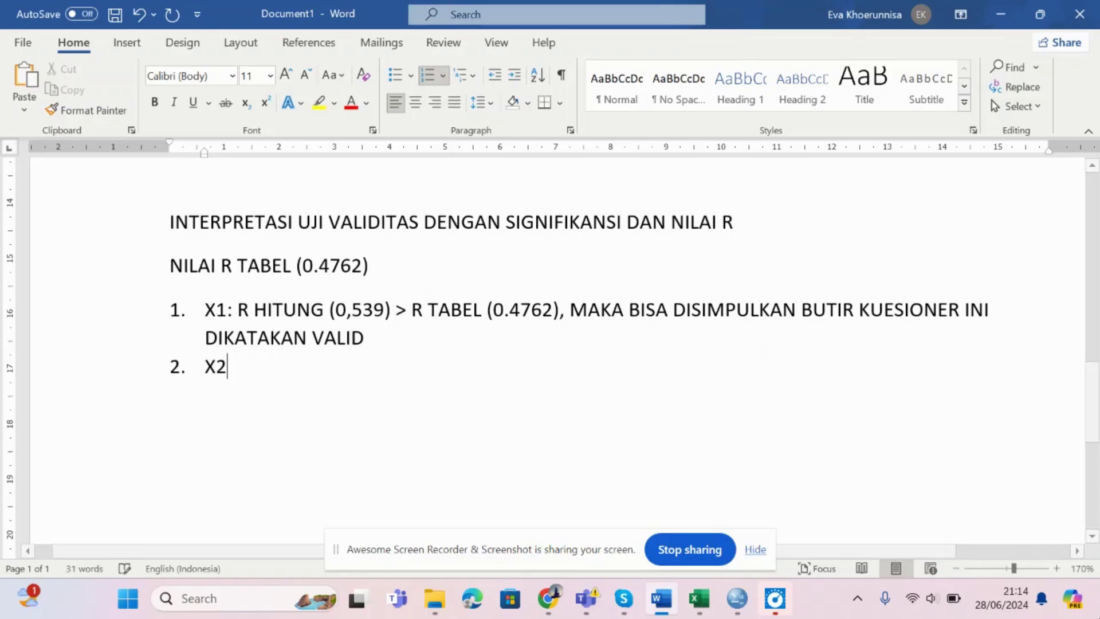
type(":")
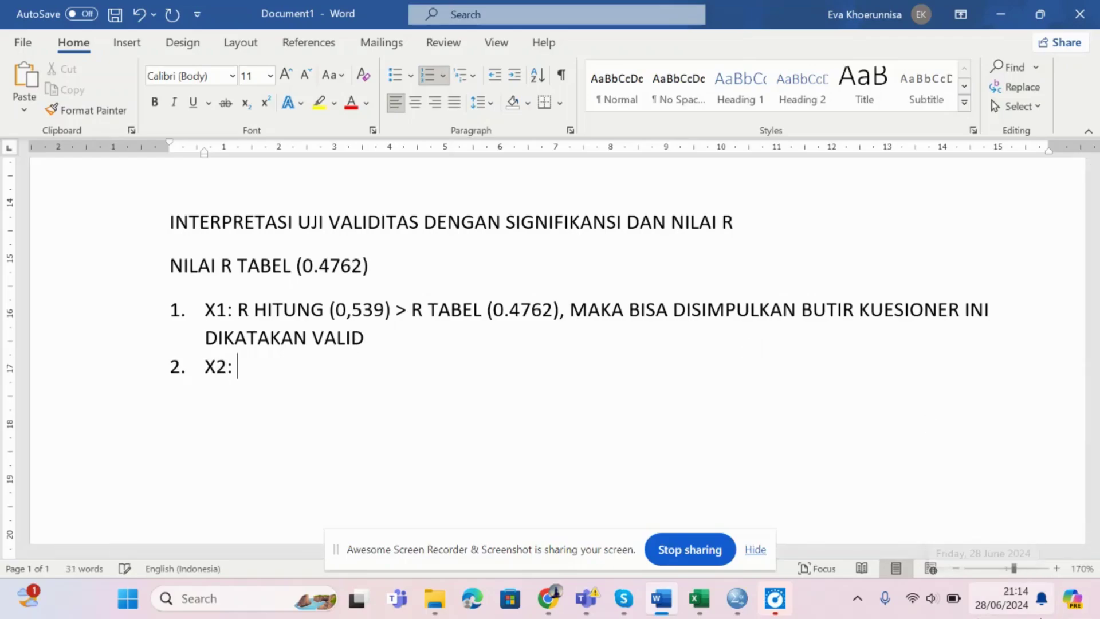
Step: Compare the Pearson correlation of X2 with X_TOTAL in the correlations table against the NILAI R TABEL value
scroll(719, 241, "up", 12)
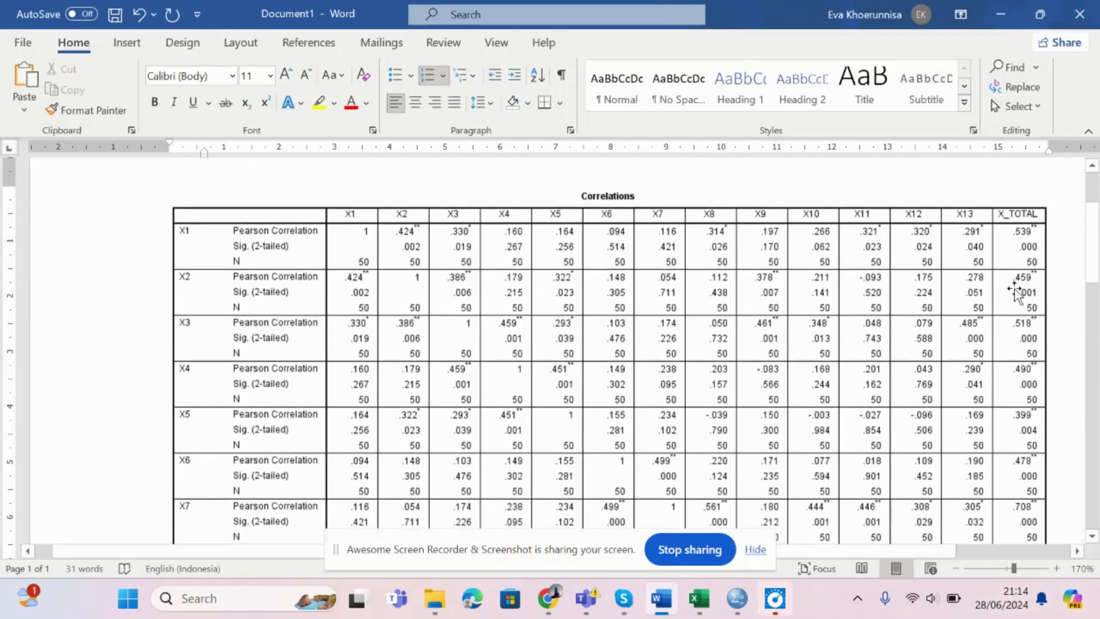
scroll(1012, 298, "down", 3)
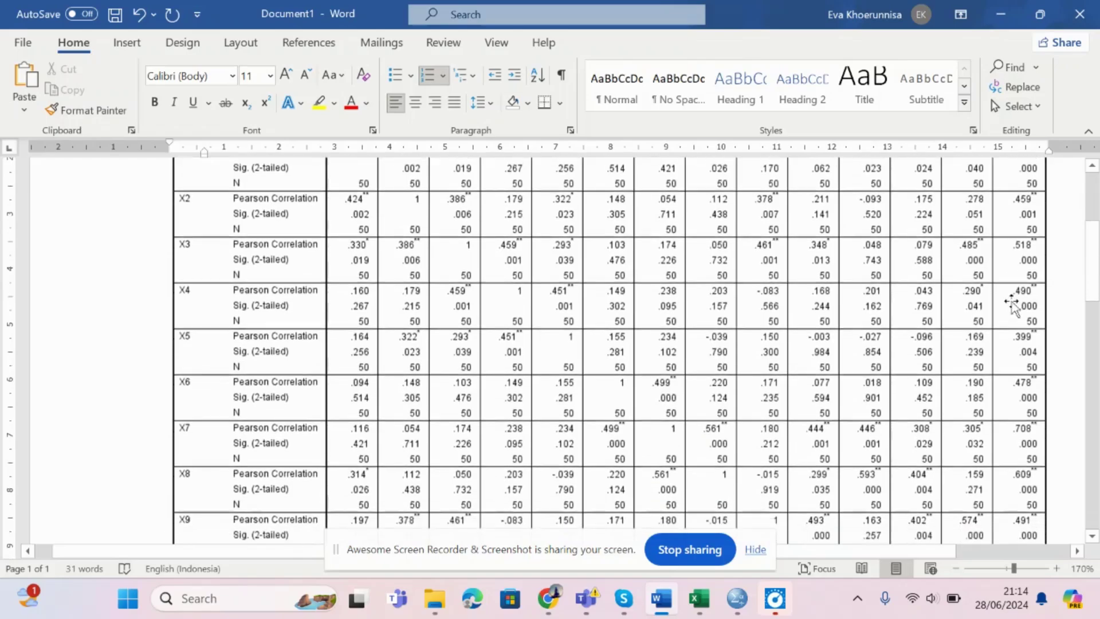
scroll(1013, 298, "down", 20)
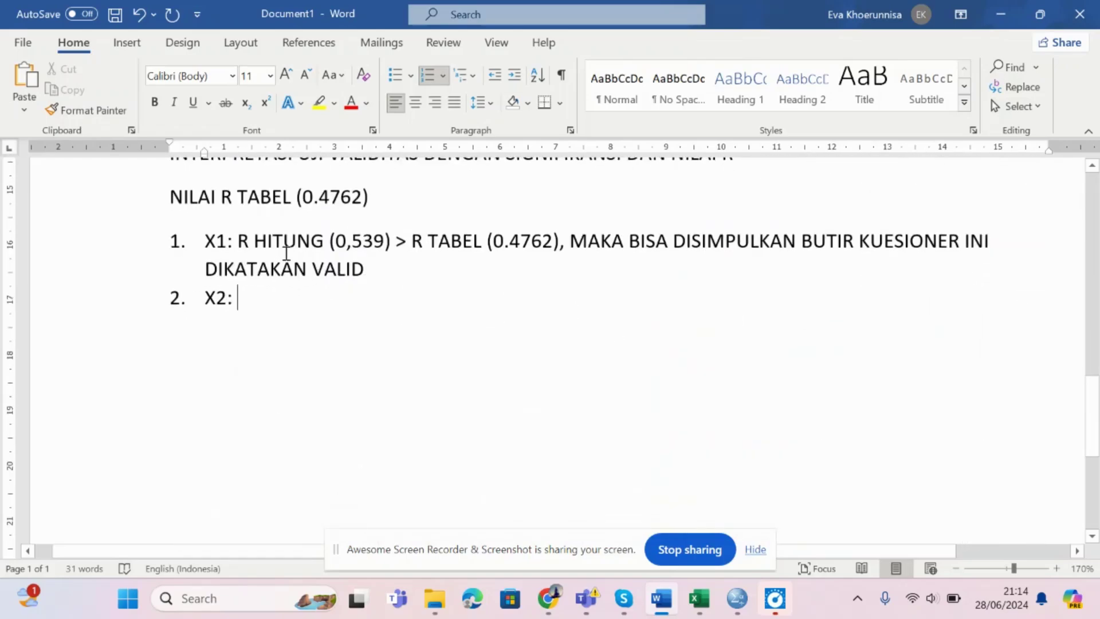
scroll(810, 258, "up", 20)
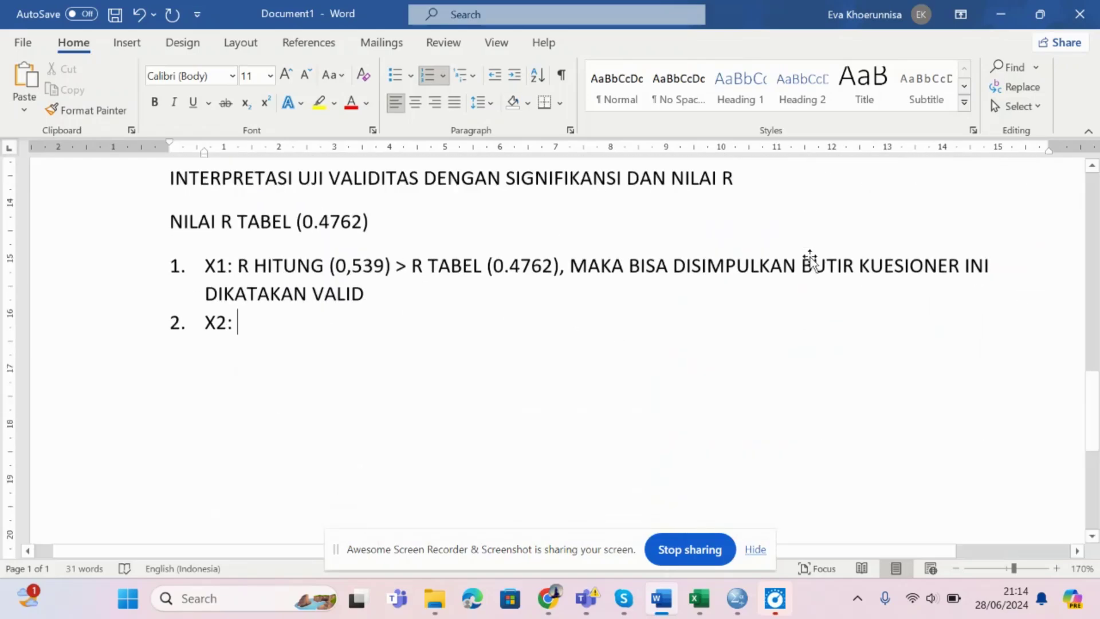
scroll(989, 252, "up", 3)
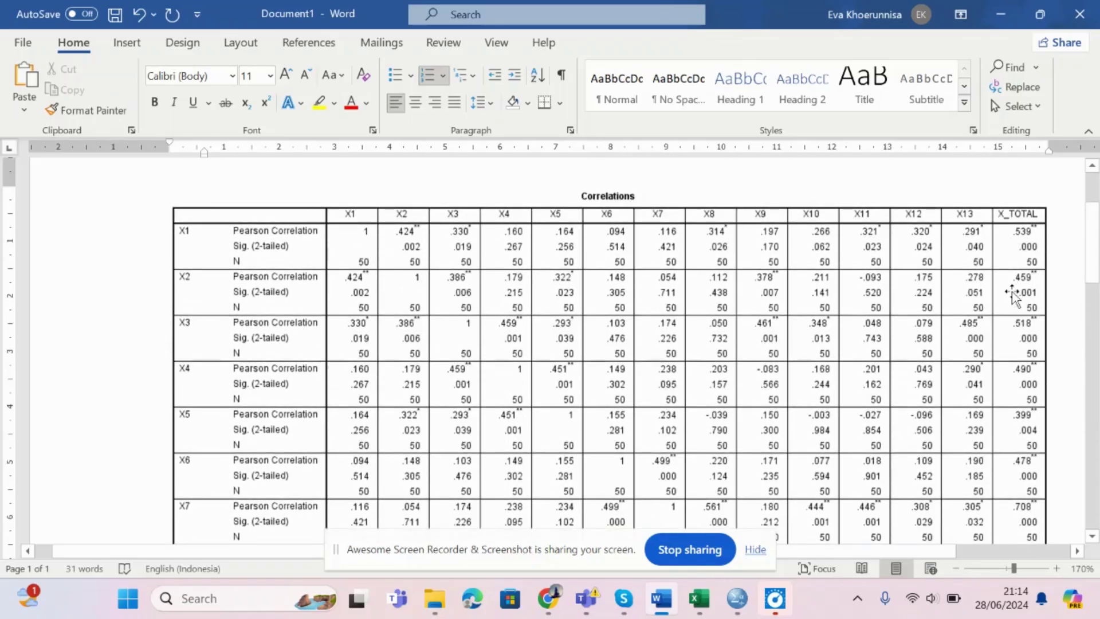
scroll(1012, 286, "down", 12)
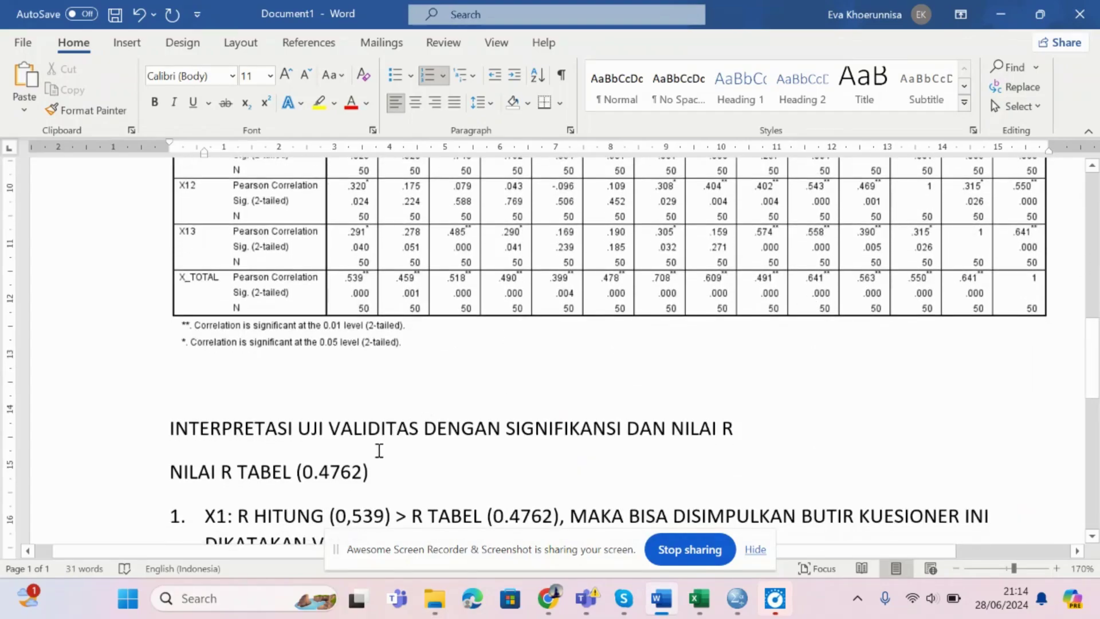
scroll(915, 315, "up", 12)
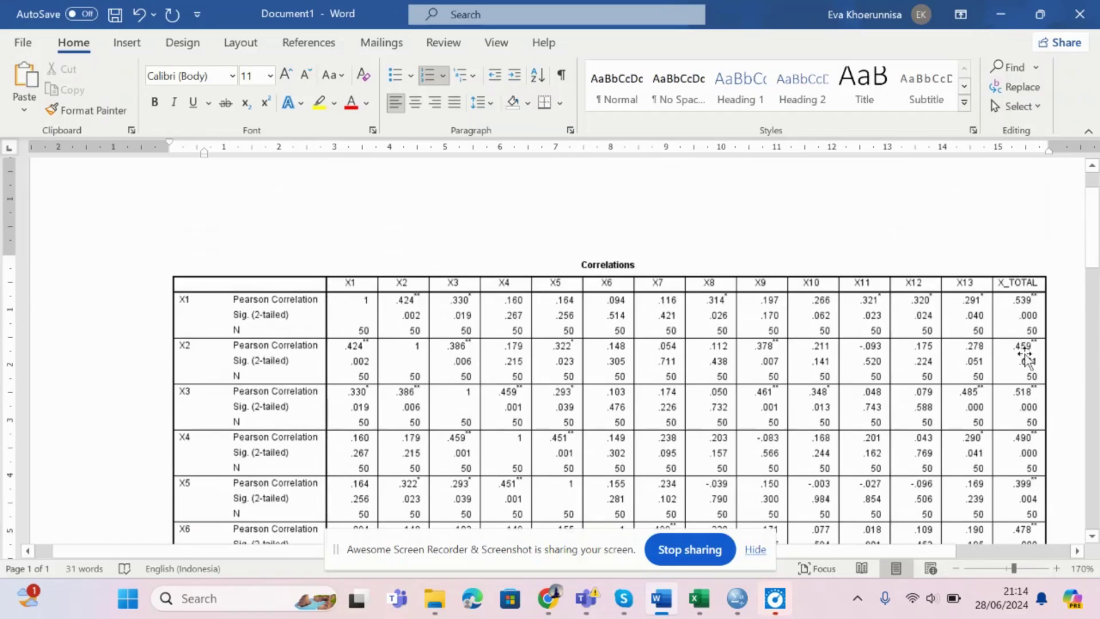
scroll(1025, 358, "down", 2)
scroll(1017, 341, "down", 3)
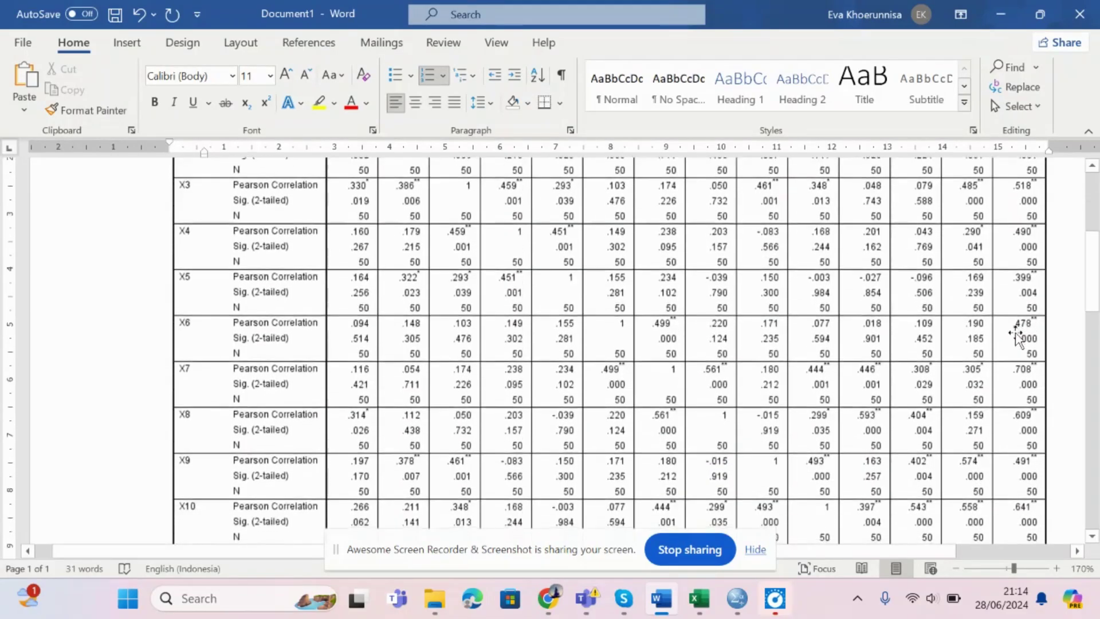
scroll(1016, 338, "down", 5)
scroll(773, 304, "up", 4)
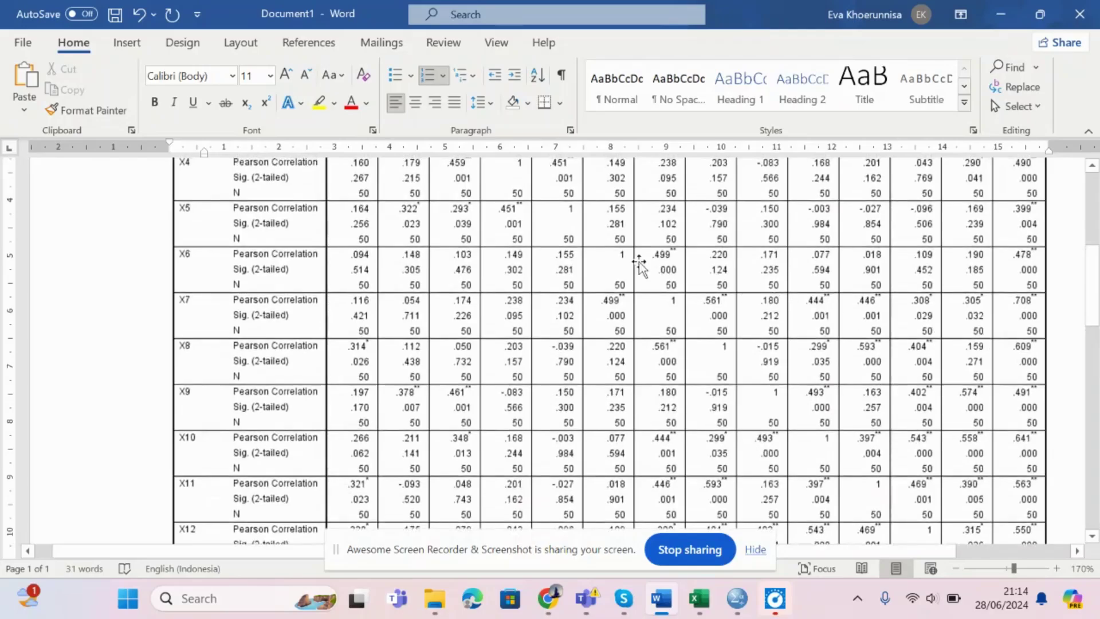
Step: Check the X_TOTAL correlations of items X3 and X4 against the r table value
scroll(214, 338, "up", 3)
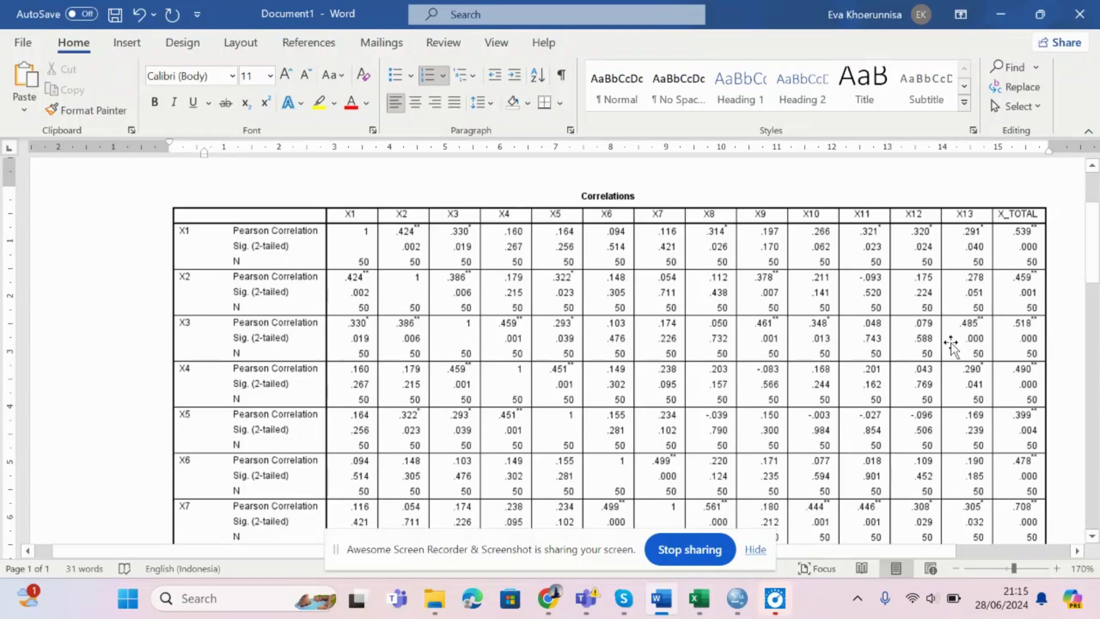
scroll(928, 350, "down", 8)
scroll(926, 350, "down", 3)
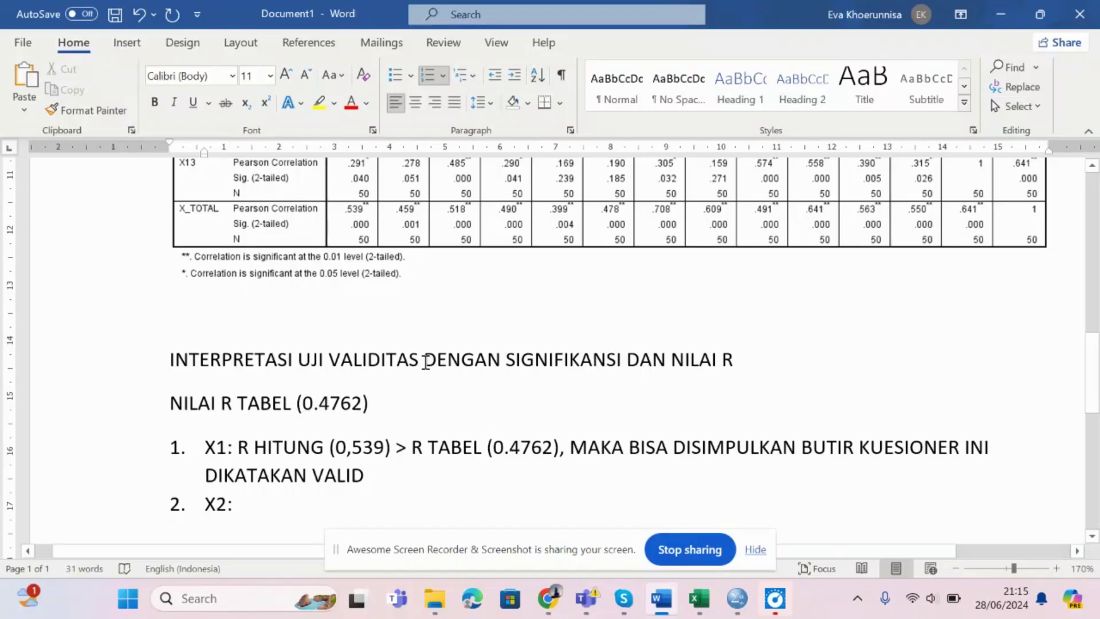
scroll(816, 384, "up", 12)
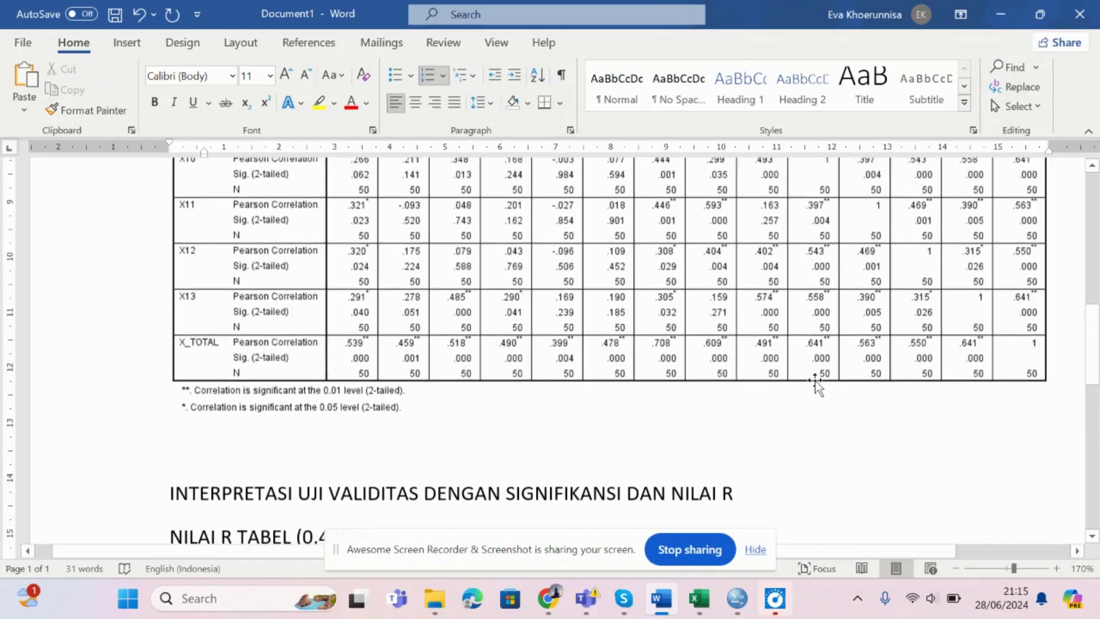
scroll(816, 381, "up", 1)
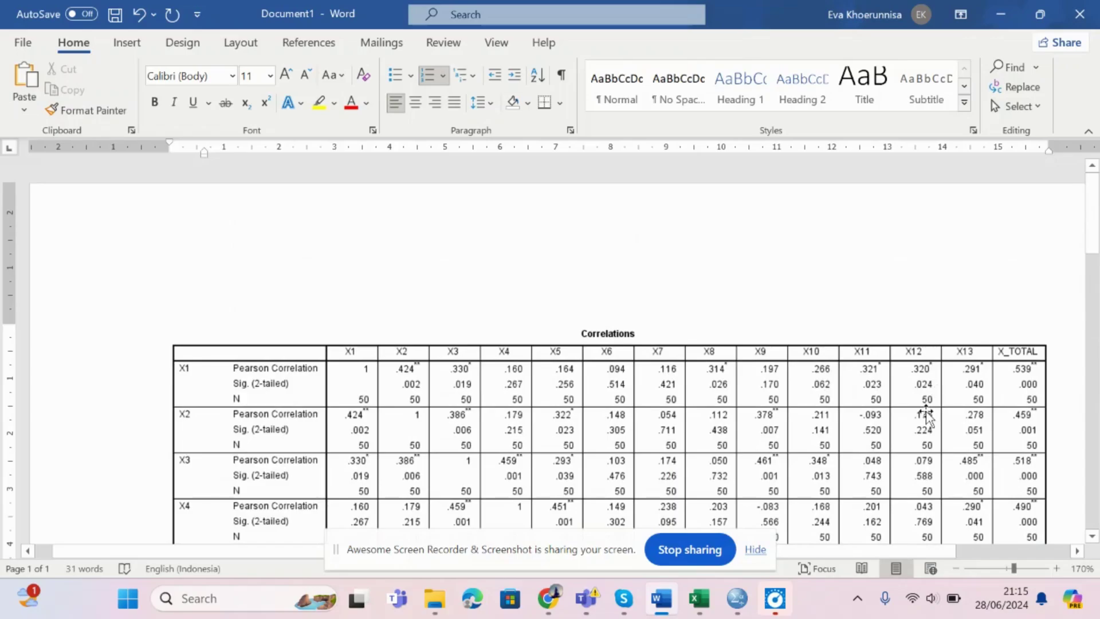
scroll(926, 415, "down", 3)
scroll(925, 416, "down", 1)
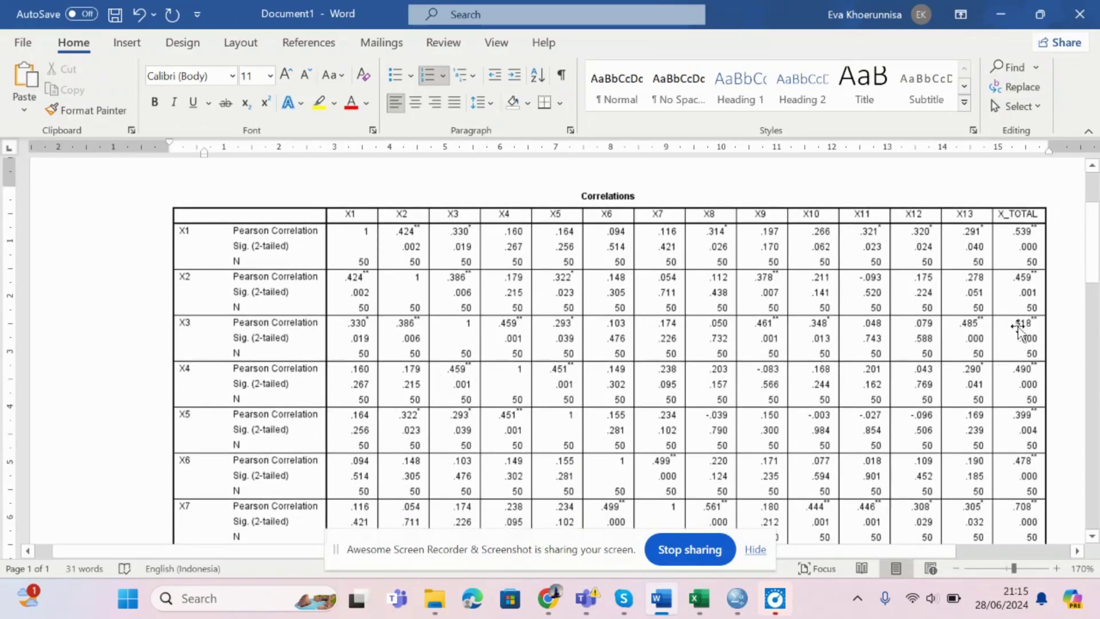
scroll(1017, 328, "down", 2)
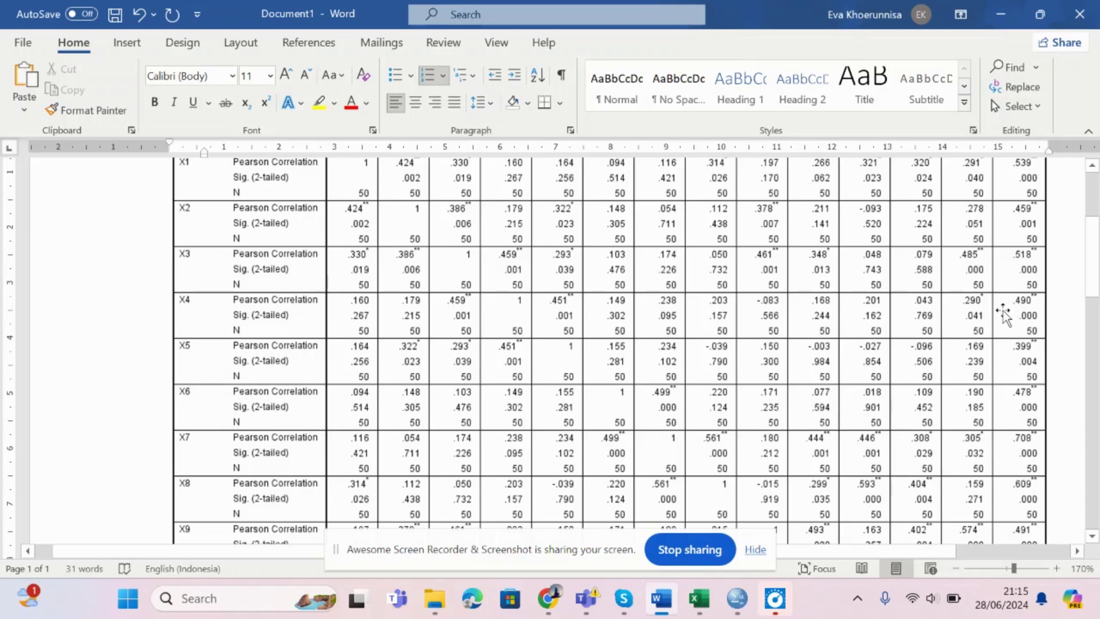
scroll(960, 334, "down", 12)
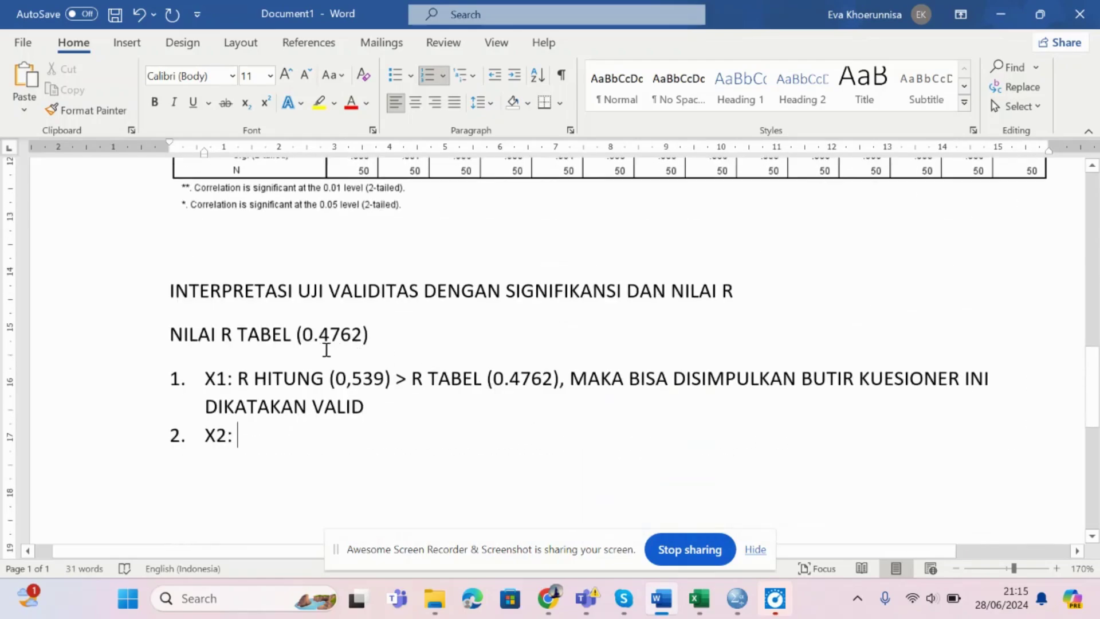
Step: Compare the X_TOTAL correlations of items X5 through X13 with the r table value
scroll(644, 363, "up", 10)
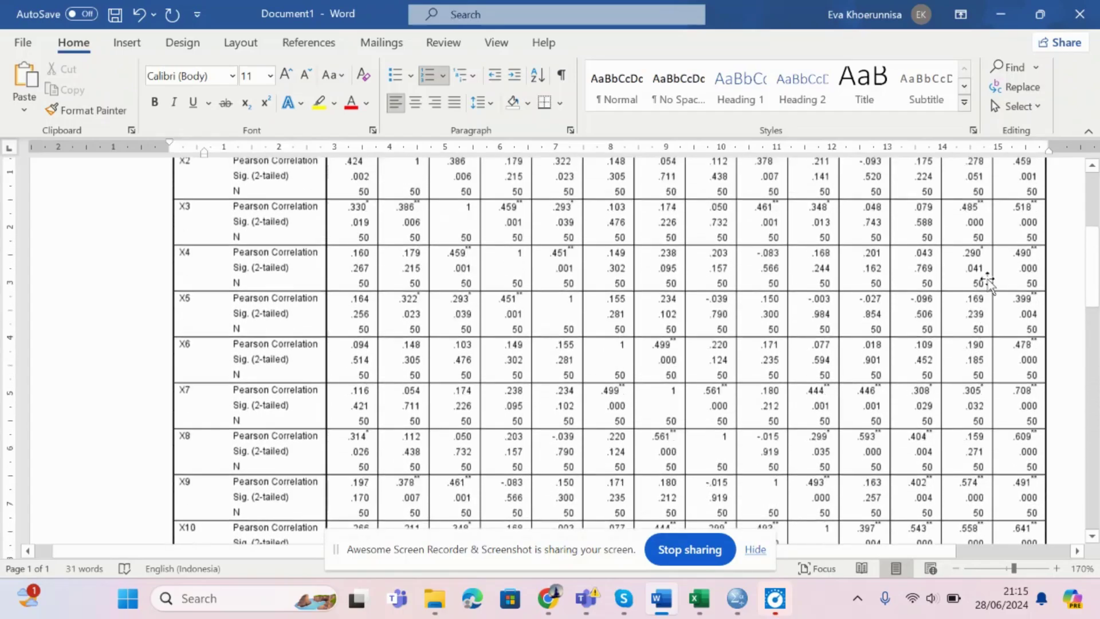
scroll(986, 280, "up", 1)
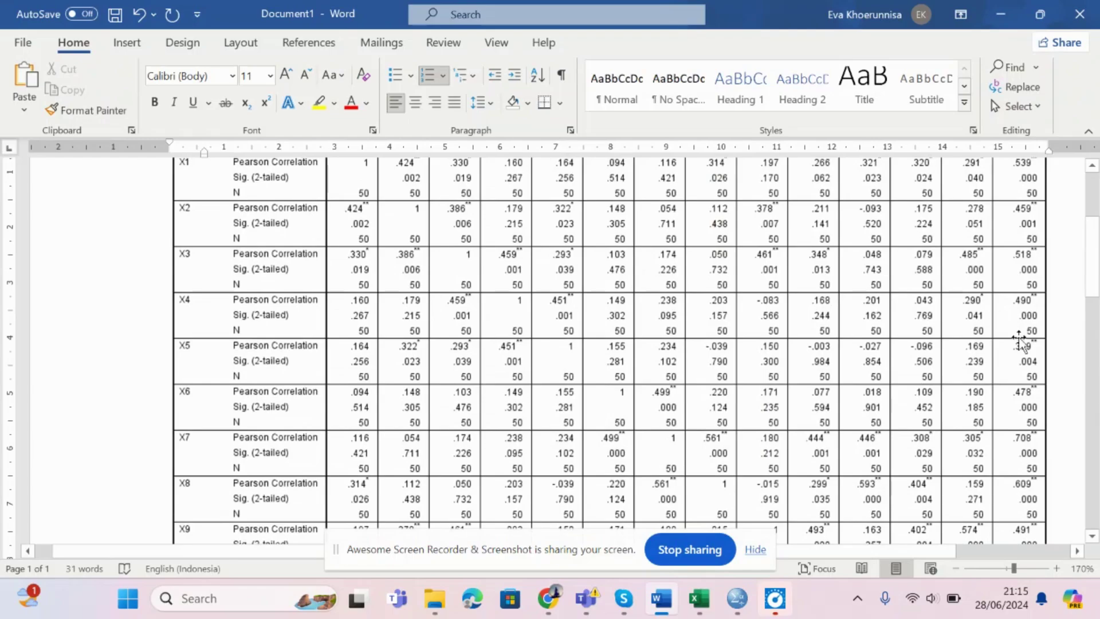
scroll(1019, 342, "down", 1)
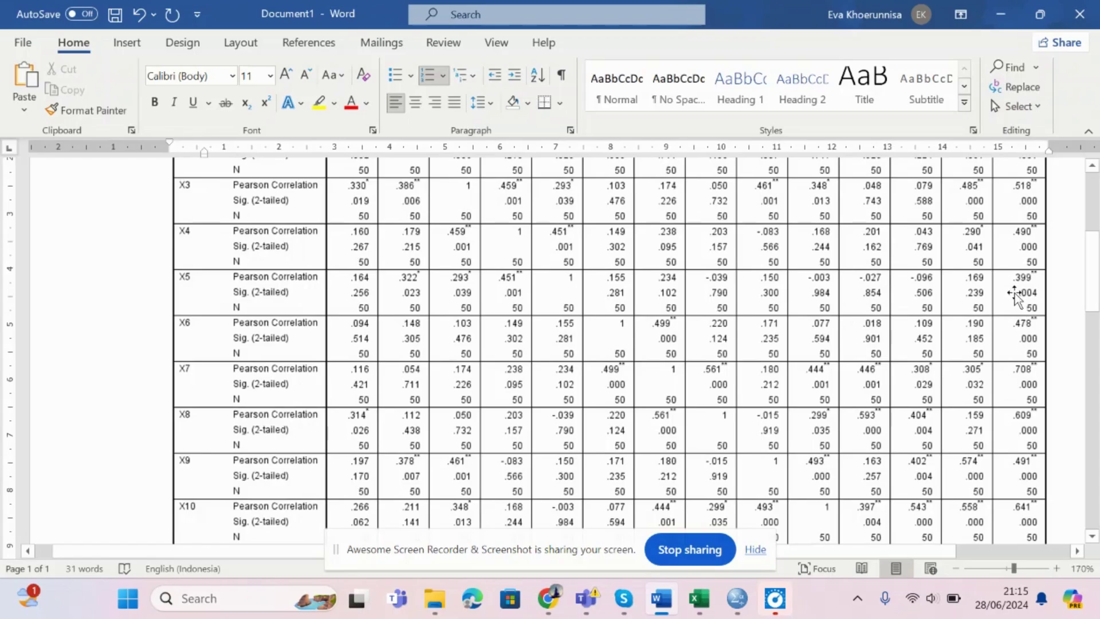
scroll(1011, 295, "down", 10)
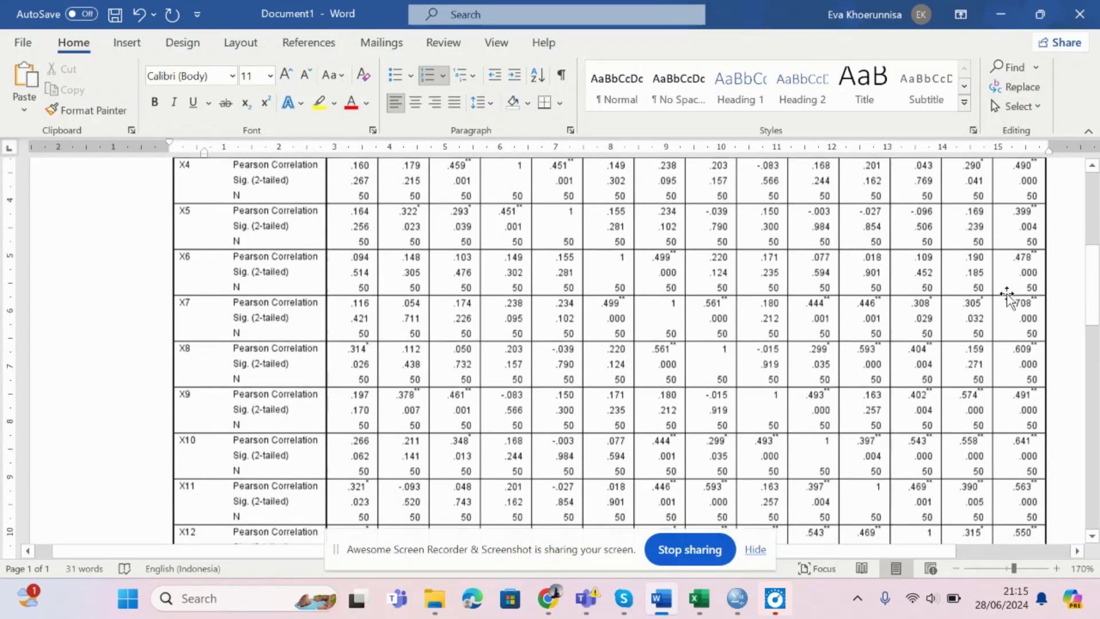
scroll(1004, 295, "down", 3)
scroll(1003, 295, "up", 9)
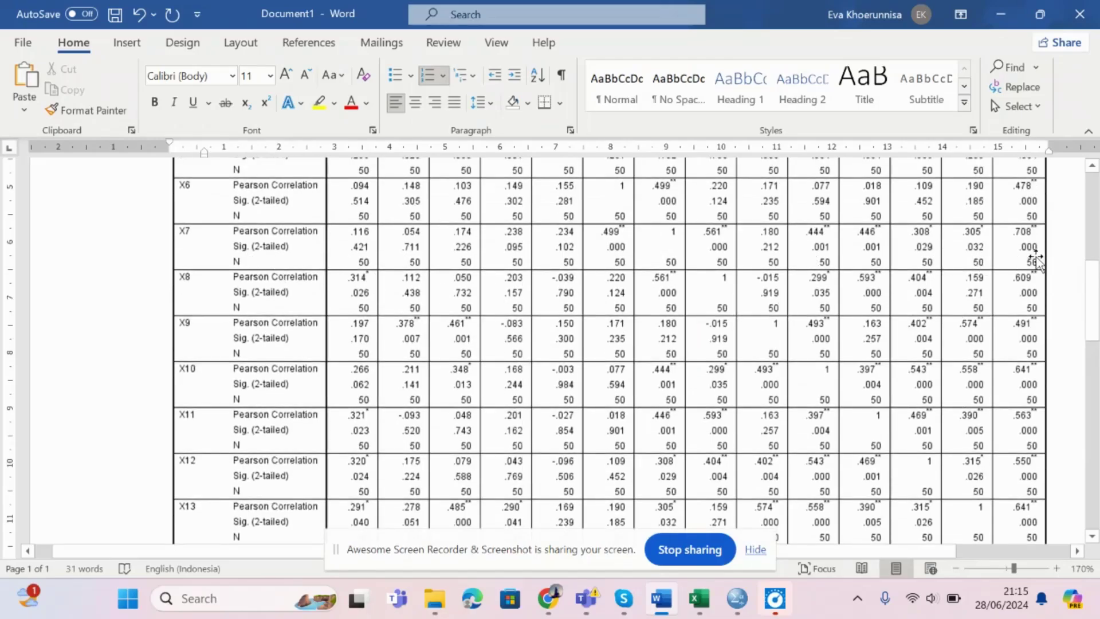
scroll(1031, 255, "up", 3)
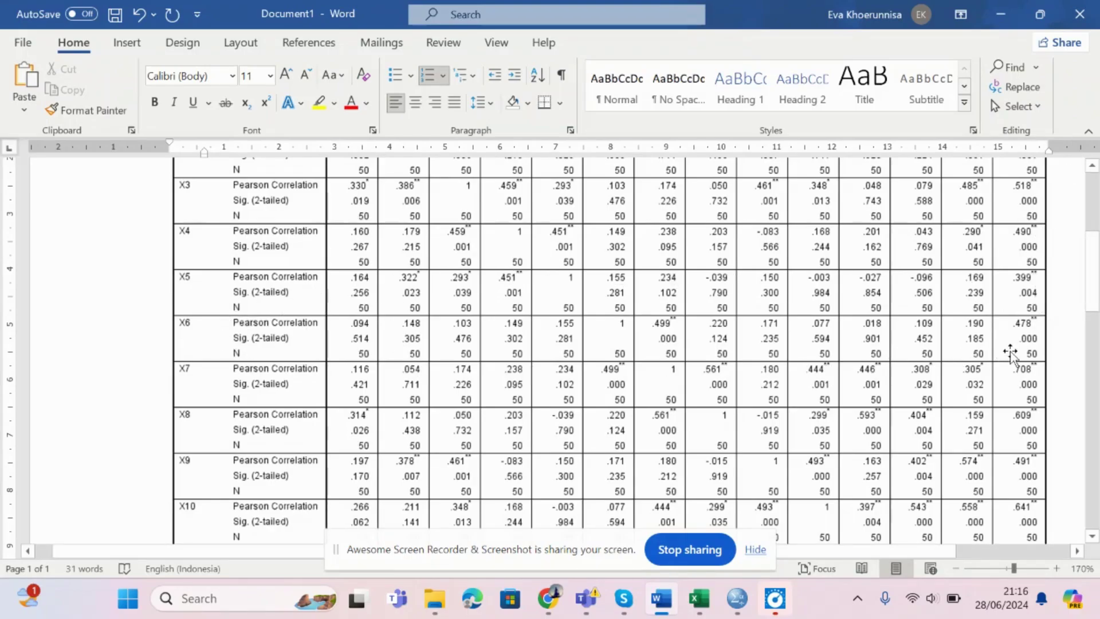
scroll(1016, 338, "down", 10)
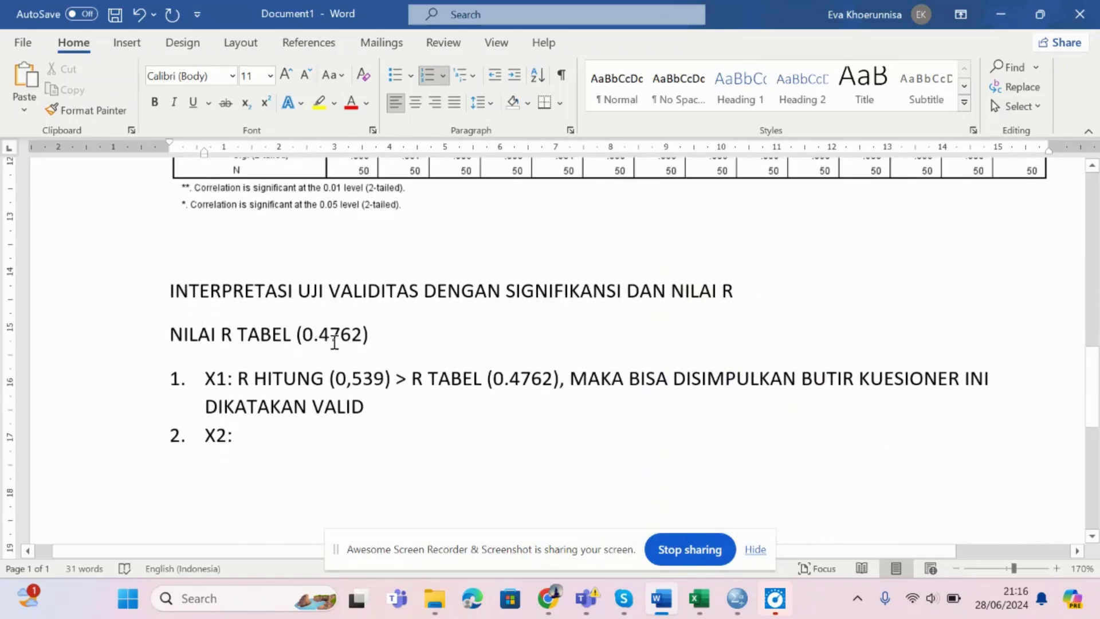
scroll(370, 336, "up", 4)
scroll(373, 338, "up", 5)
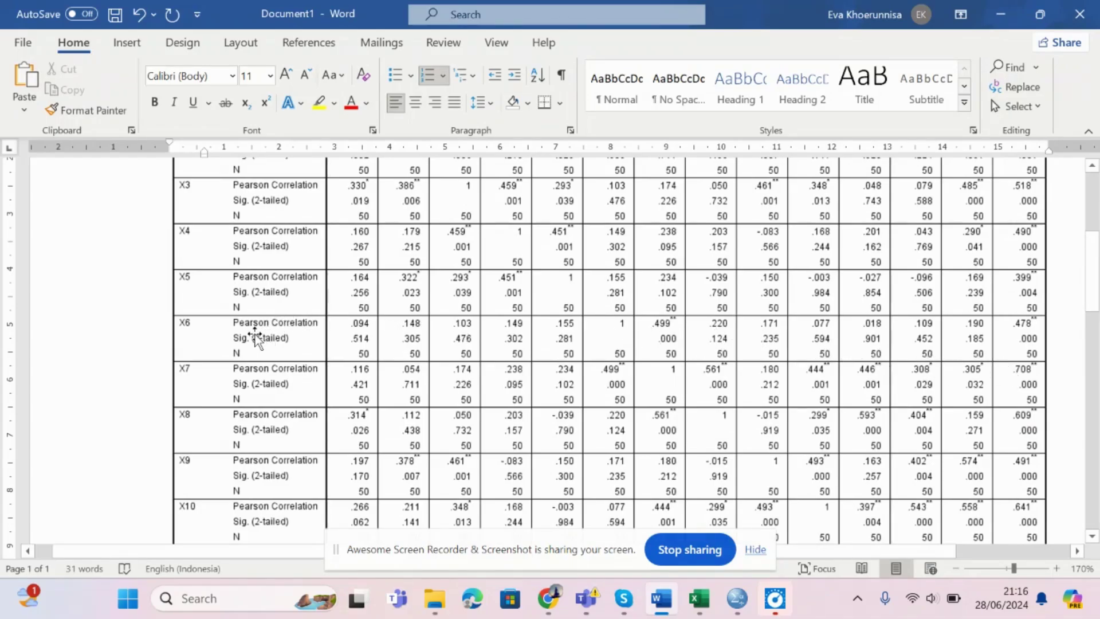
scroll(1046, 339, "down", 2)
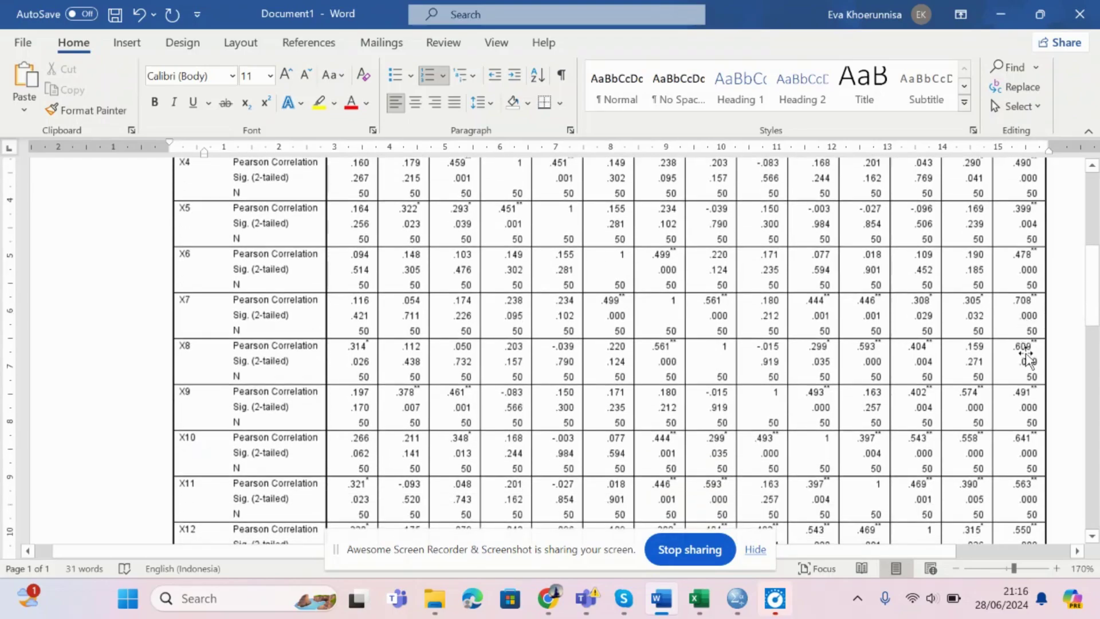
scroll(1017, 395, "down", 4)
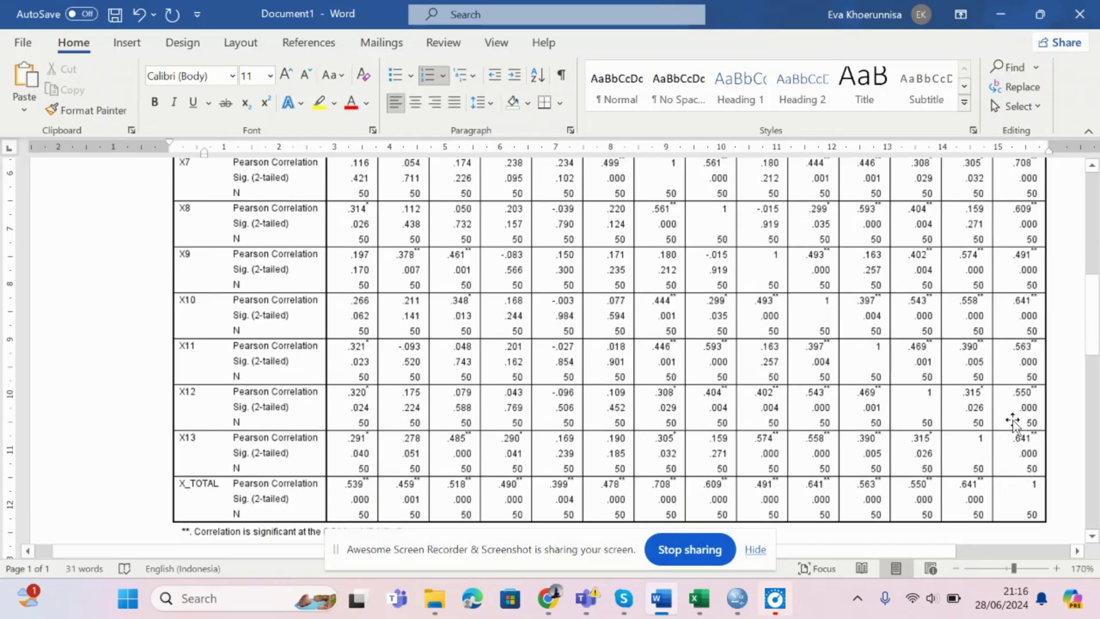
scroll(1075, 281, "down", 10)
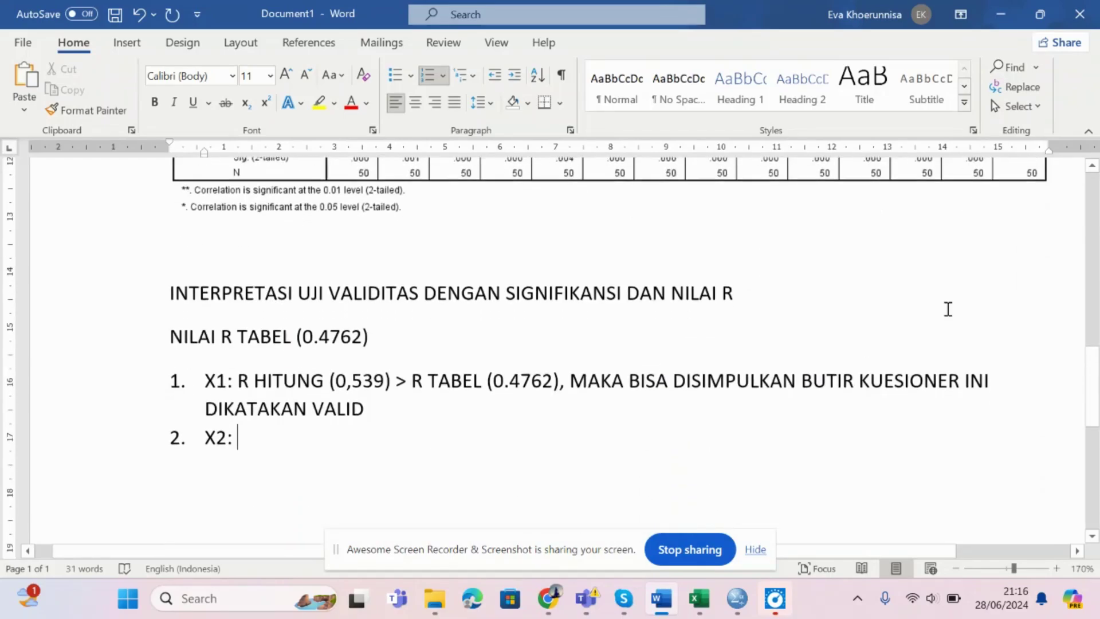
Step: Examine the Sig. (2-tailed) values in the X_TOTAL column for items X1 through X13
scroll(572, 277, "up", 3)
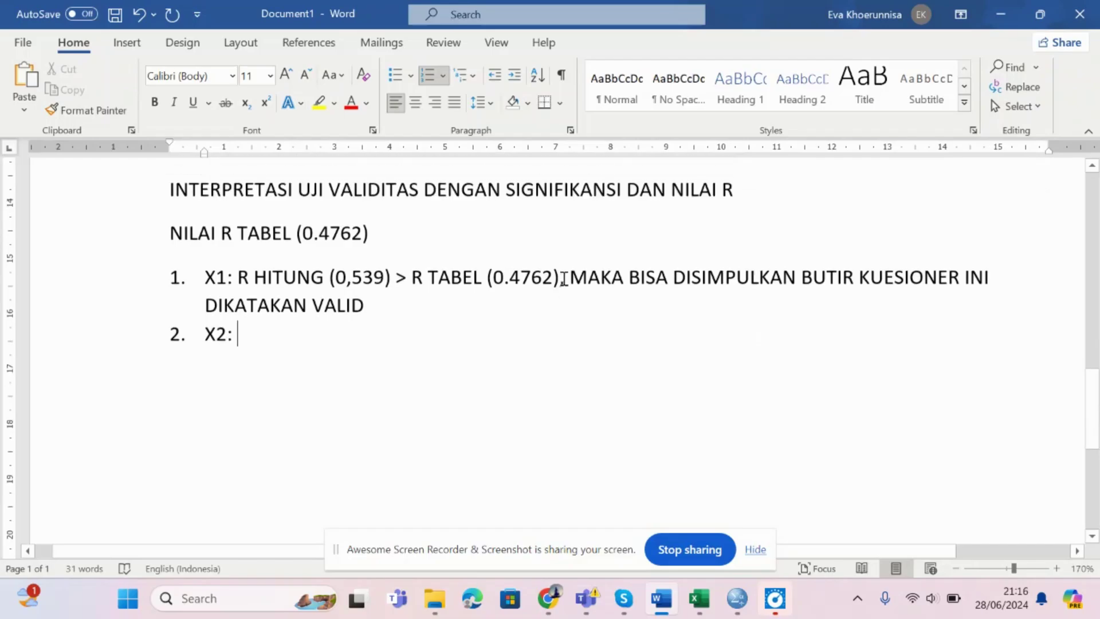
scroll(564, 278, "up", 8)
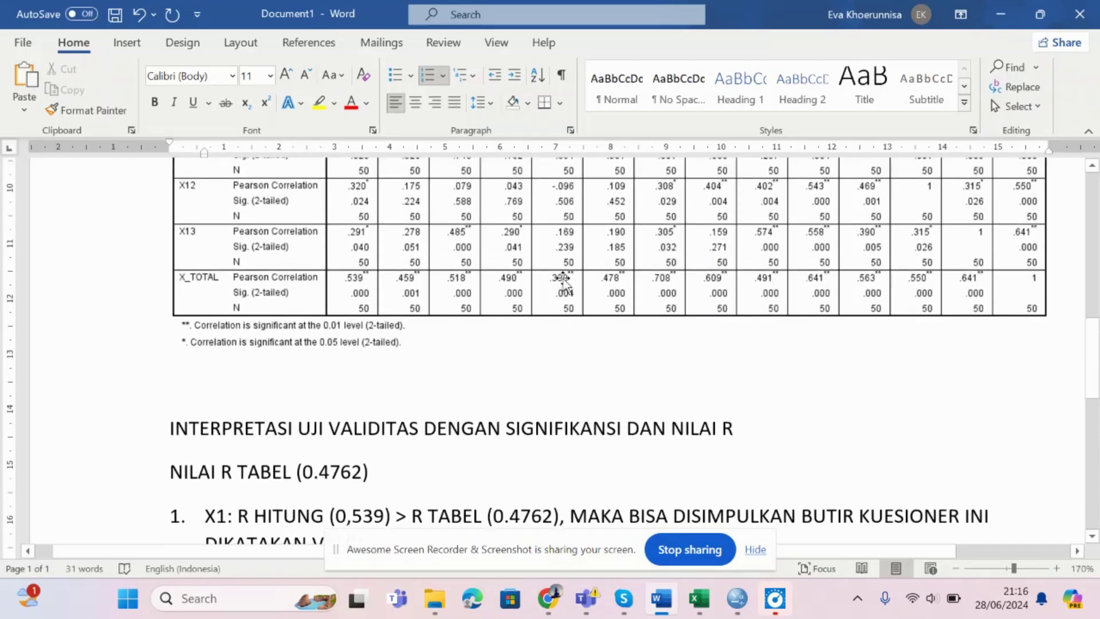
scroll(555, 284, "up", 5)
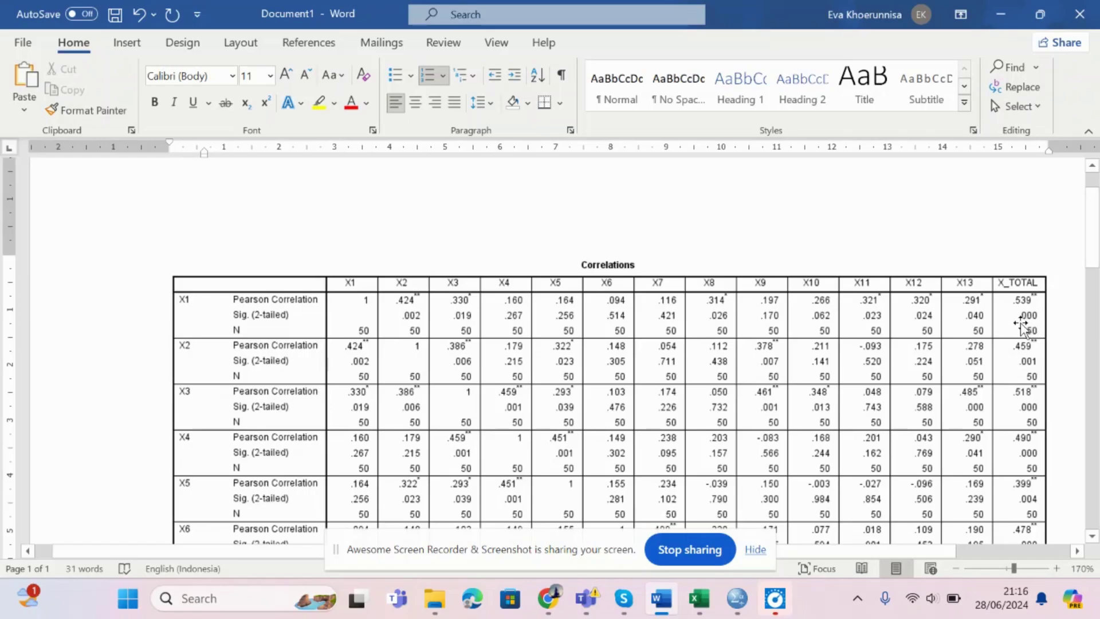
scroll(1022, 321, "down", 3)
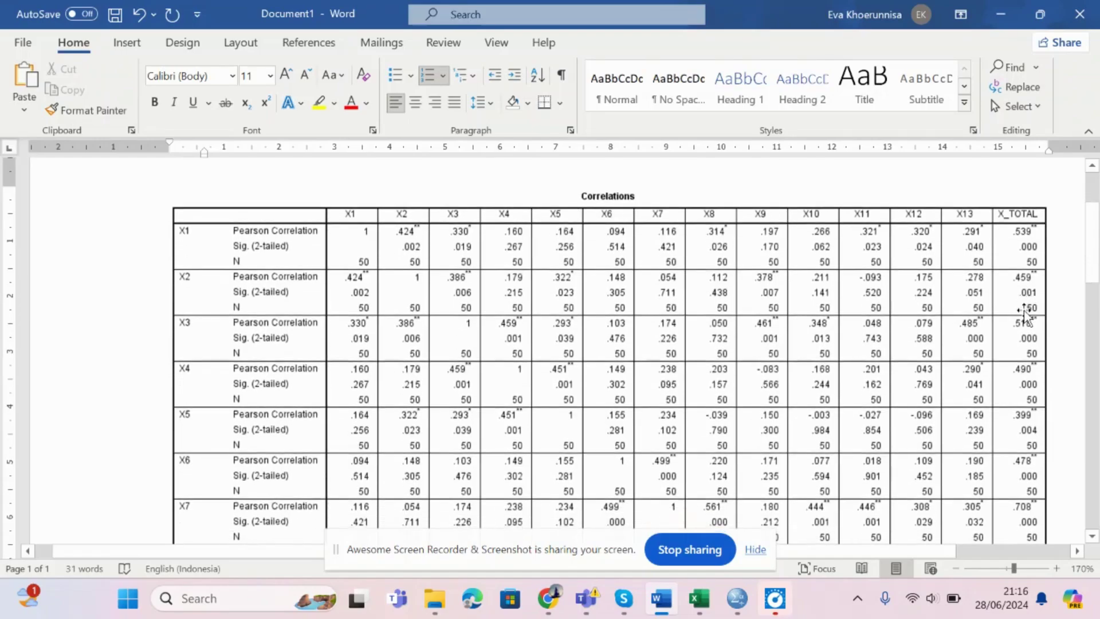
scroll(1027, 297, "down", 3)
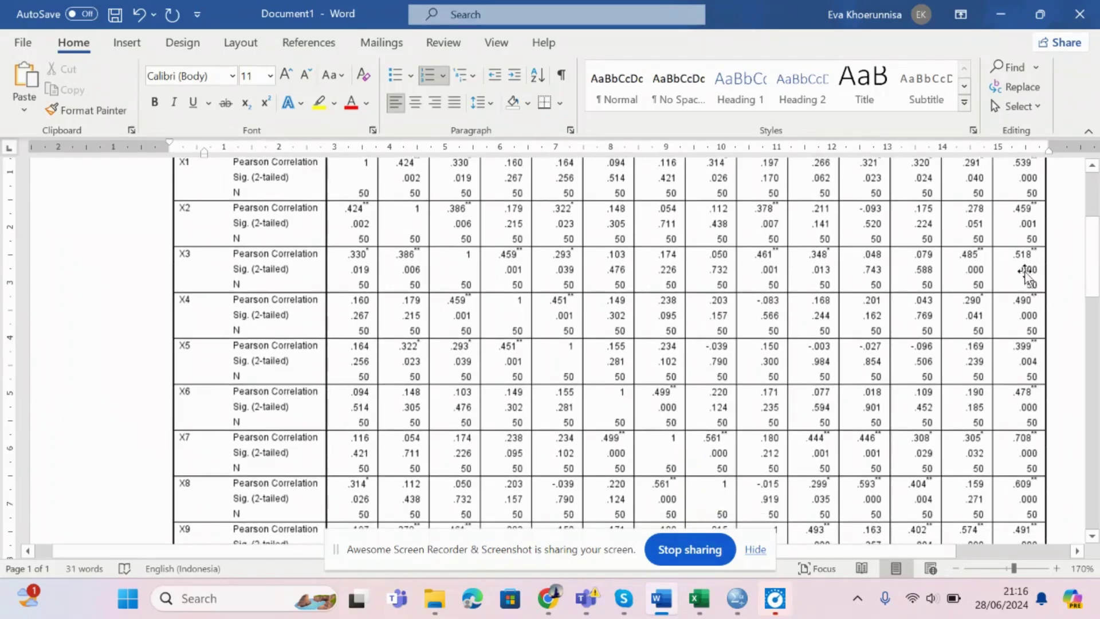
scroll(1025, 274, "down", 3)
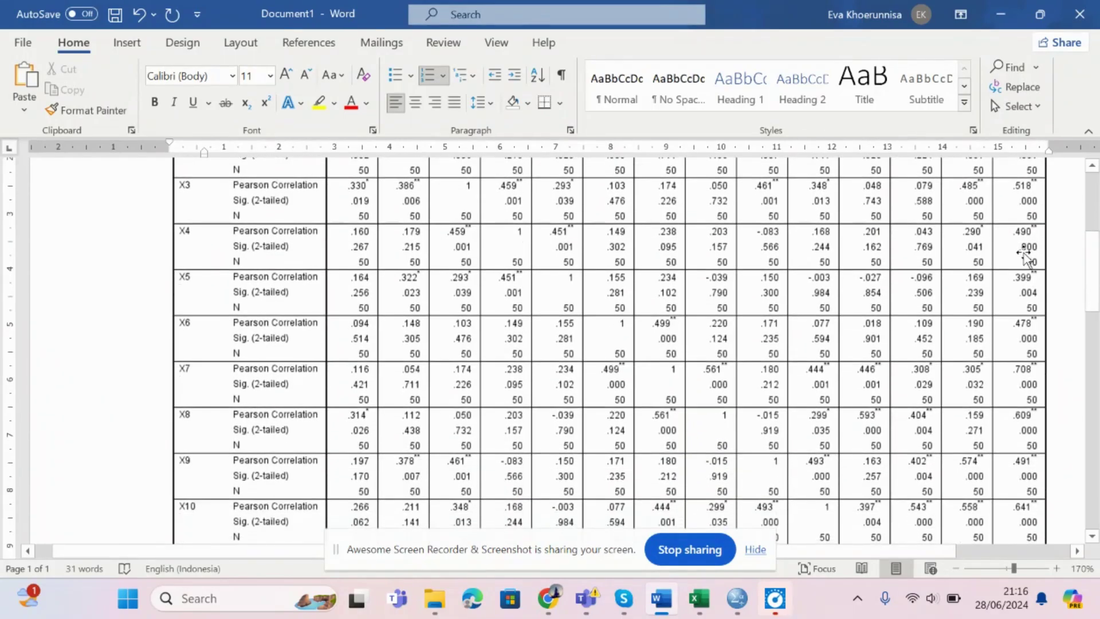
scroll(1025, 255, "down", 3)
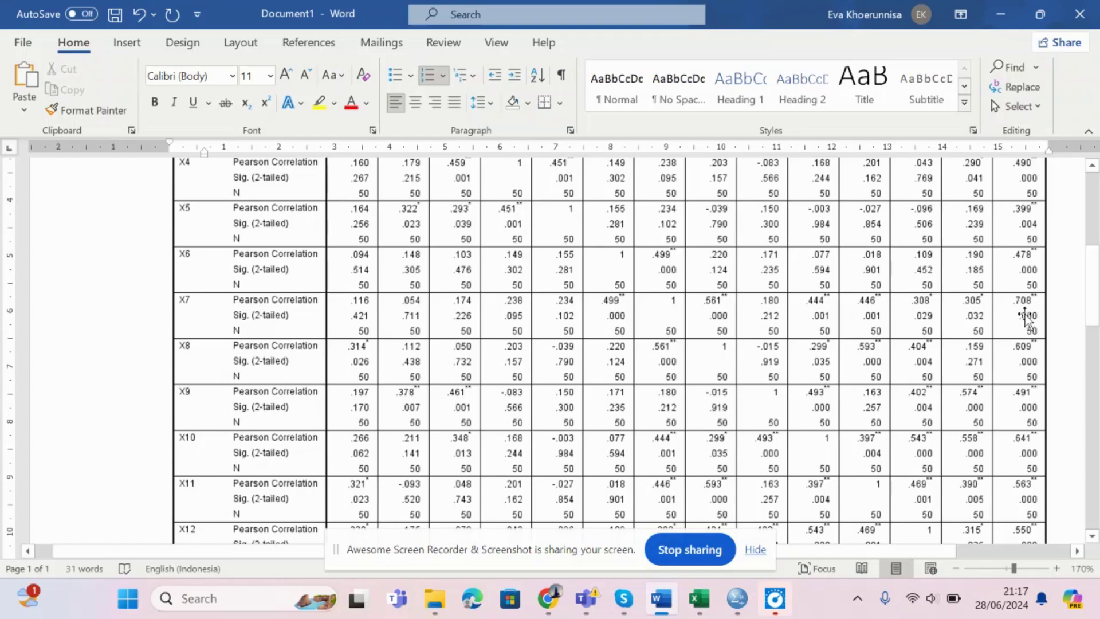
scroll(1024, 315, "down", 5)
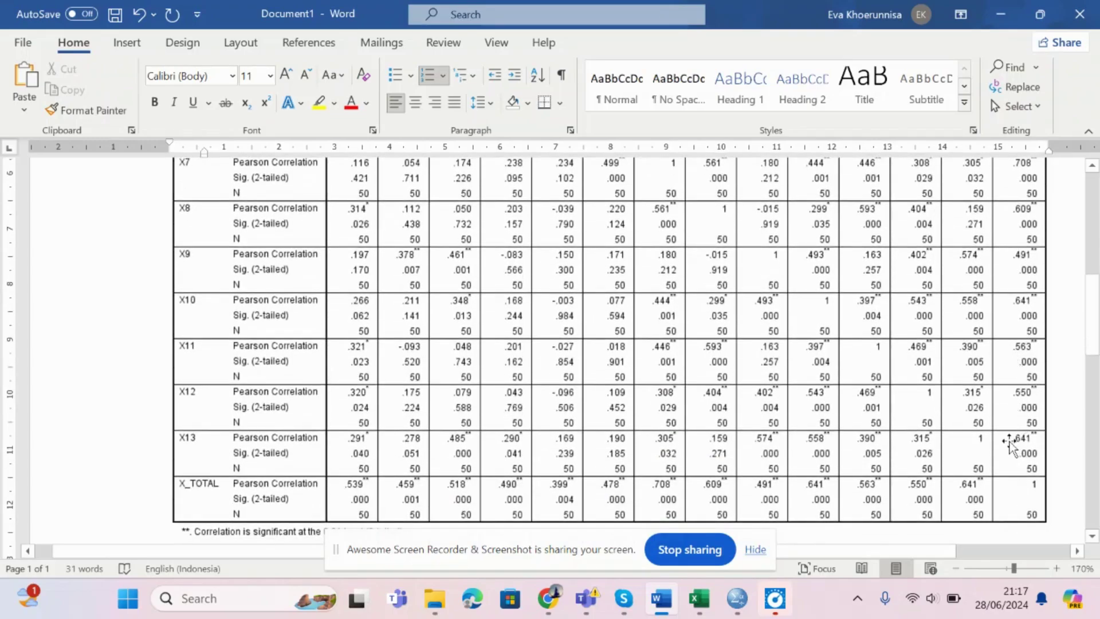
Step: Recheck the X_TOTAL correlations and Sig. (2-tailed) values for items X1 through X13 in the correlations table
scroll(1006, 444, "up", 10)
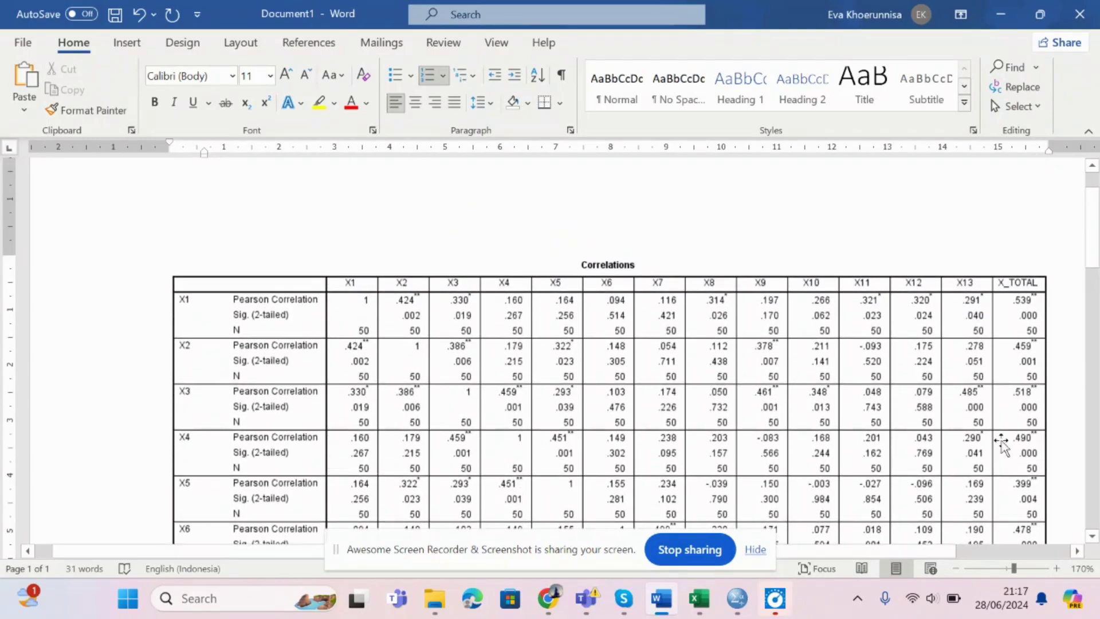
scroll(1001, 444, "down", 10)
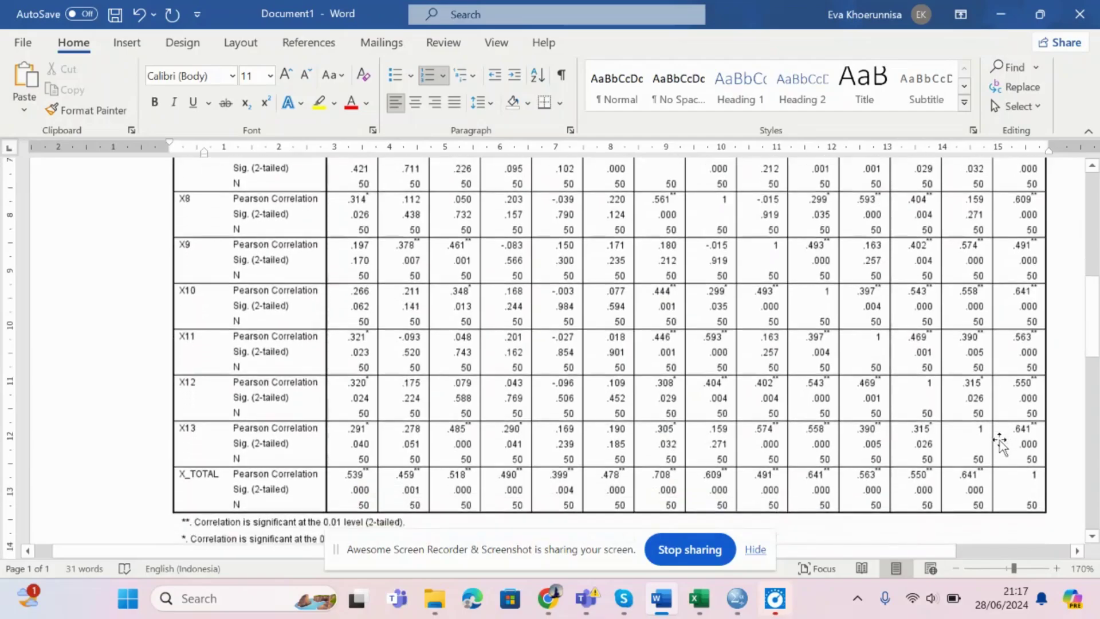
scroll(1000, 442, "down", 3)
scroll(1000, 443, "down", 3)
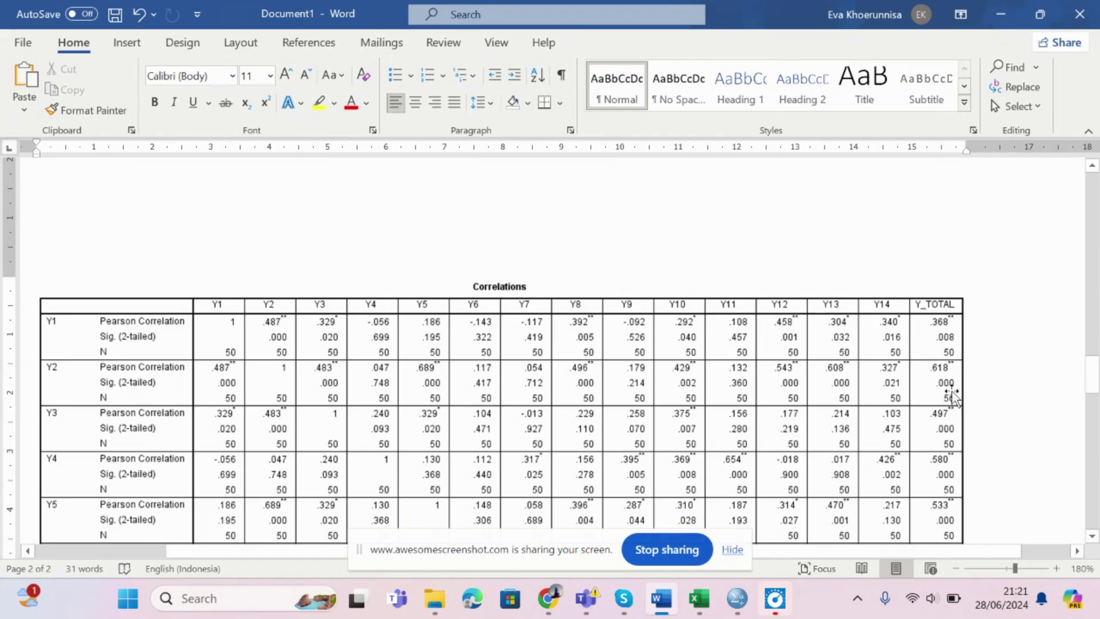
Step: Check the Pearson correlations and Sig. (2-tailed) values in the Y_TOTAL column for items Y1 through Y14
scroll(939, 433, "down", 3)
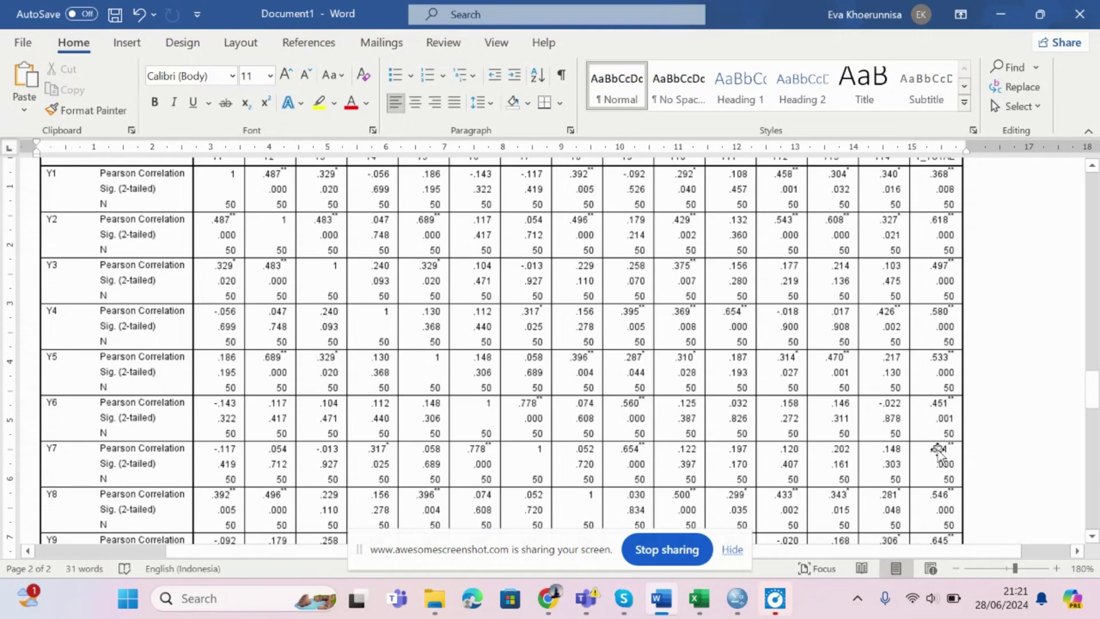
scroll(943, 461, "down", 3)
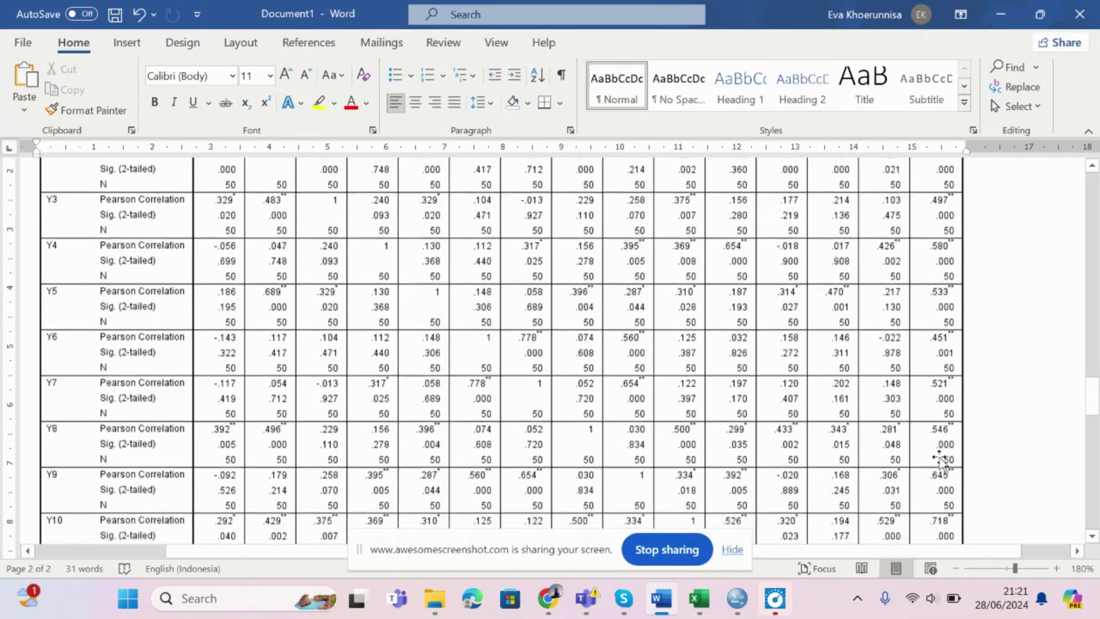
scroll(944, 435, "down", 9)
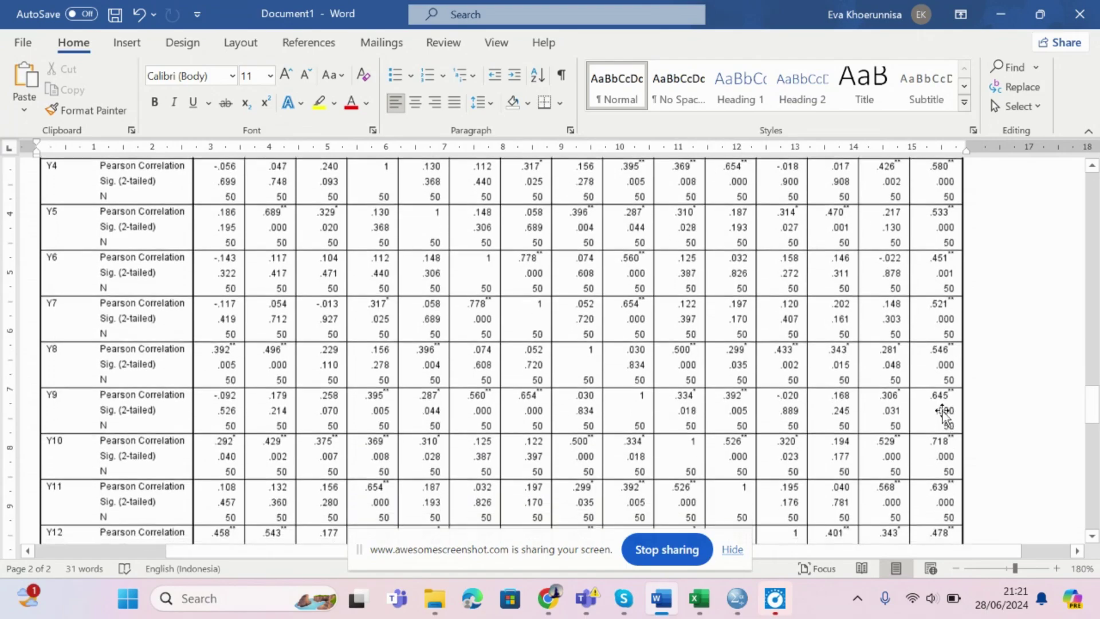
scroll(932, 417, "down", 3)
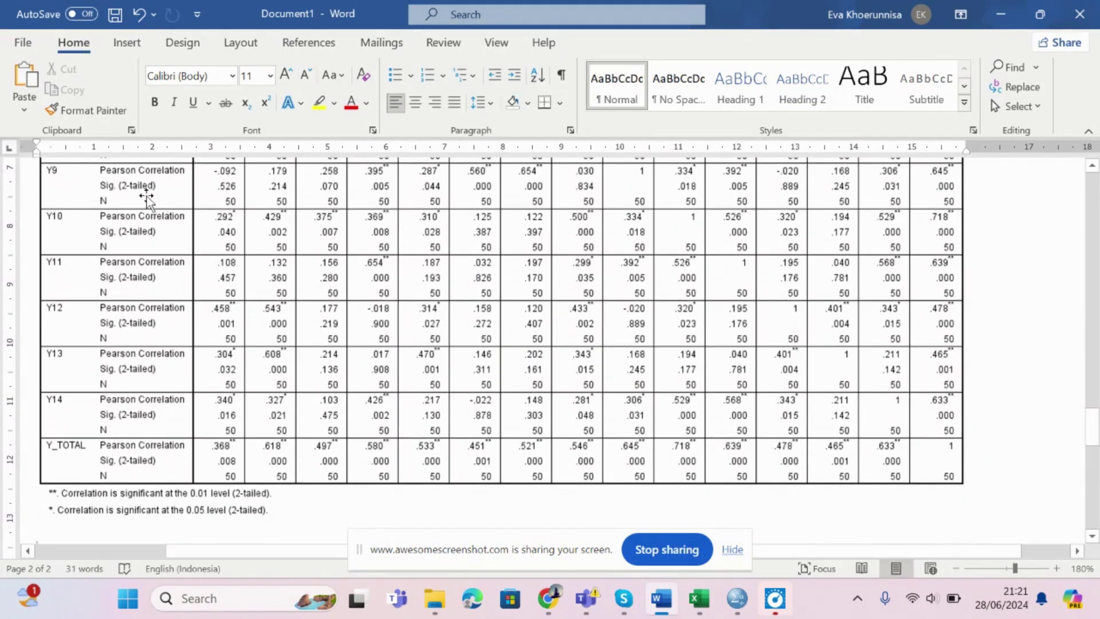
scroll(274, 327, "up", 12)
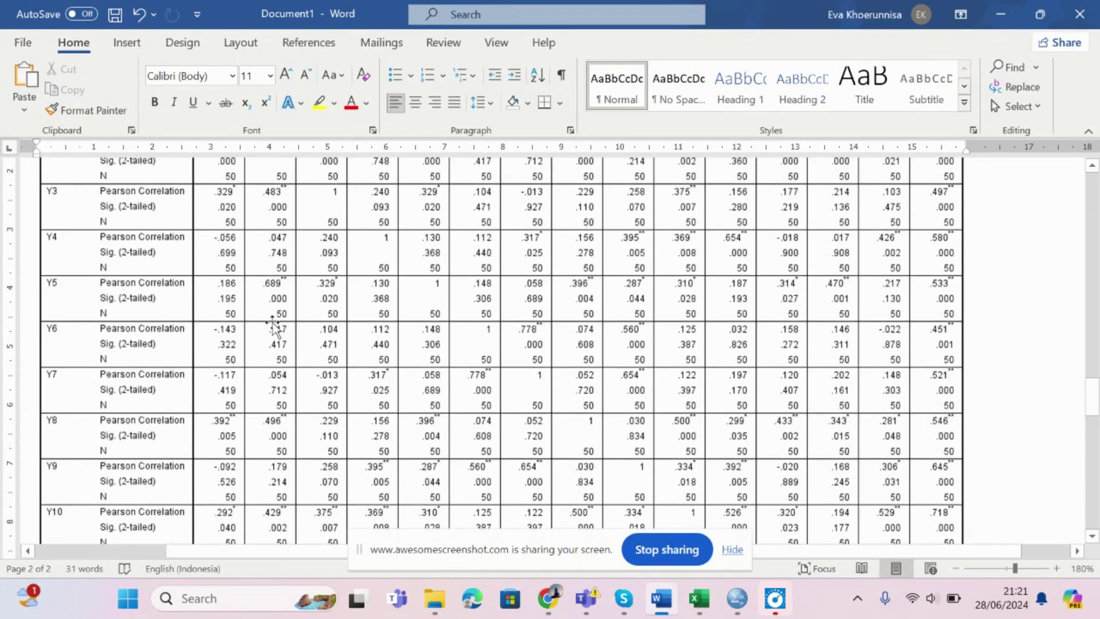
scroll(556, 435, "down", 3)
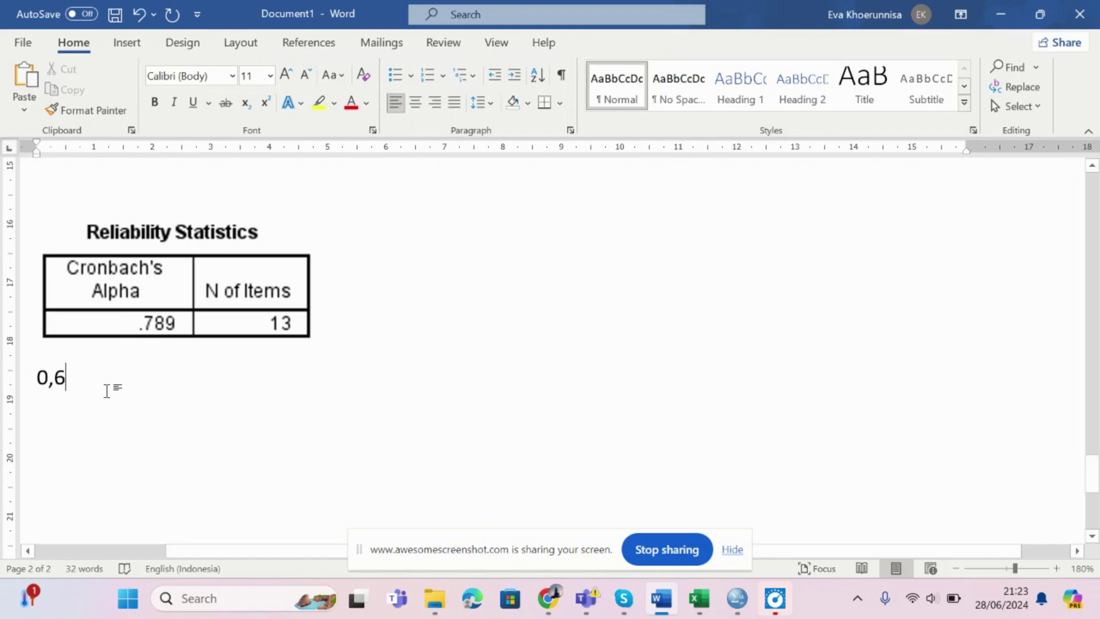
Step: Write the conclusion "CA (0.789) > 0,6, RELIABEL" on a new line below the 0,6 threshold
key("Return")
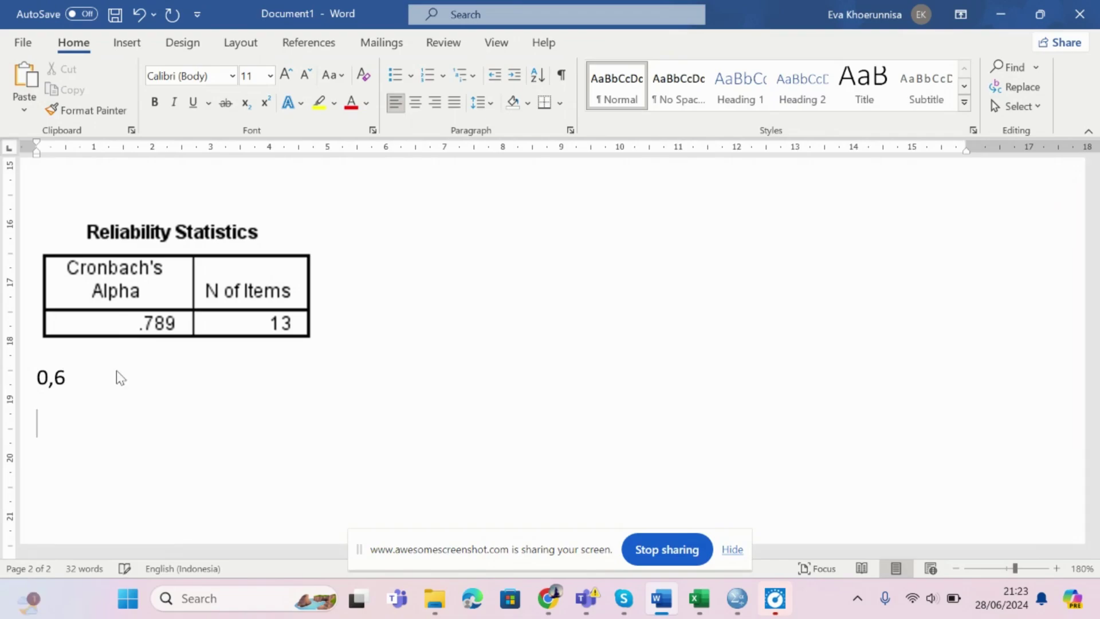
type("CA (")
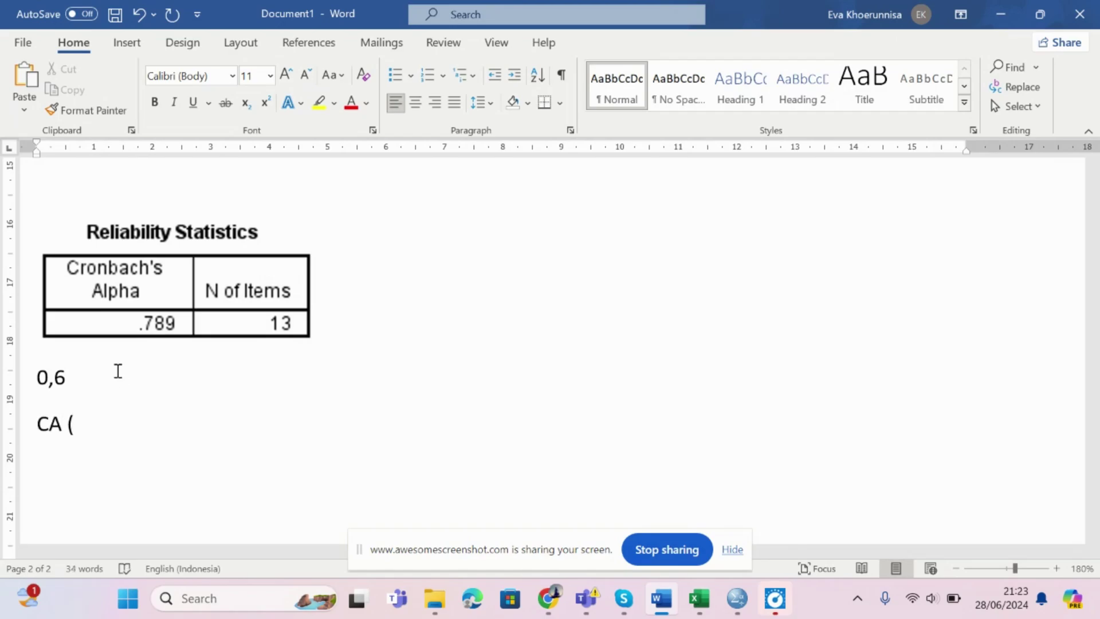
type("0.789) >")
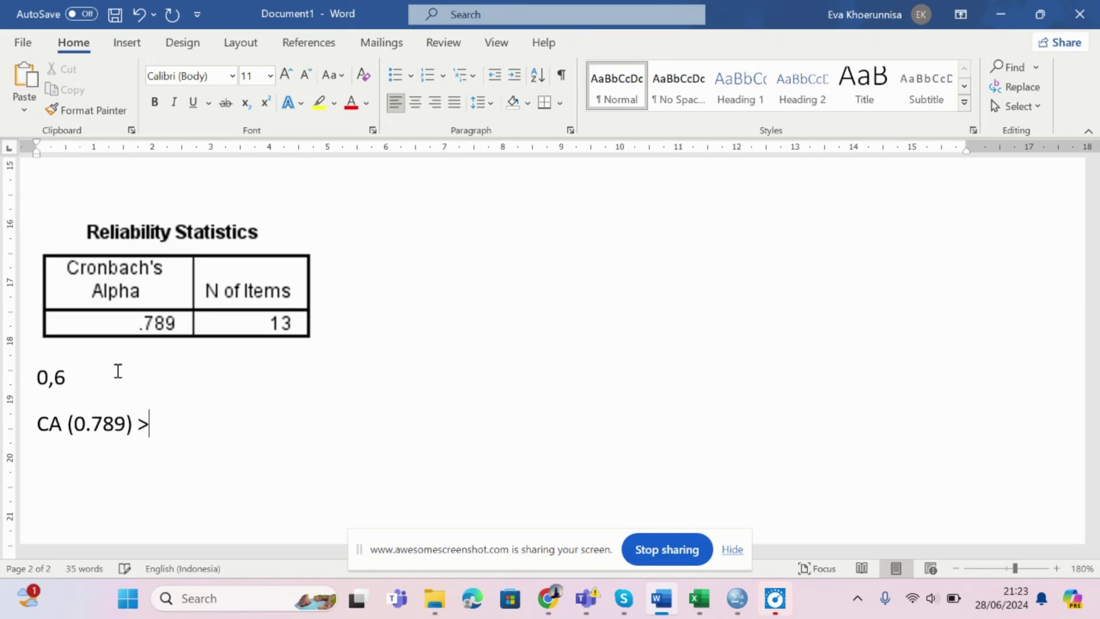
type(" 0,6")
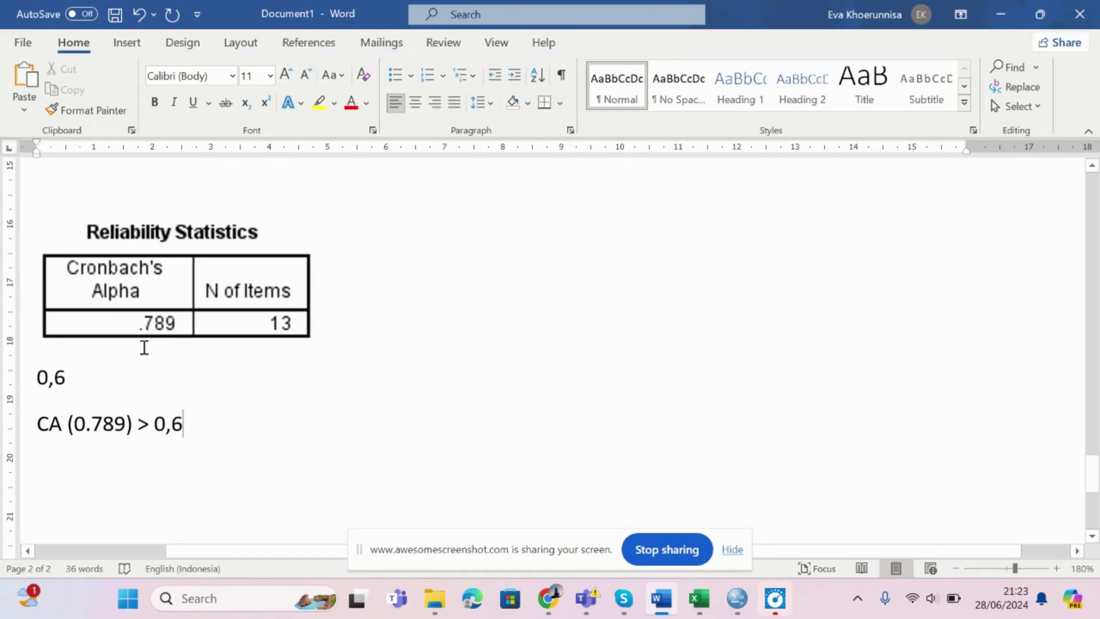
type(", ")
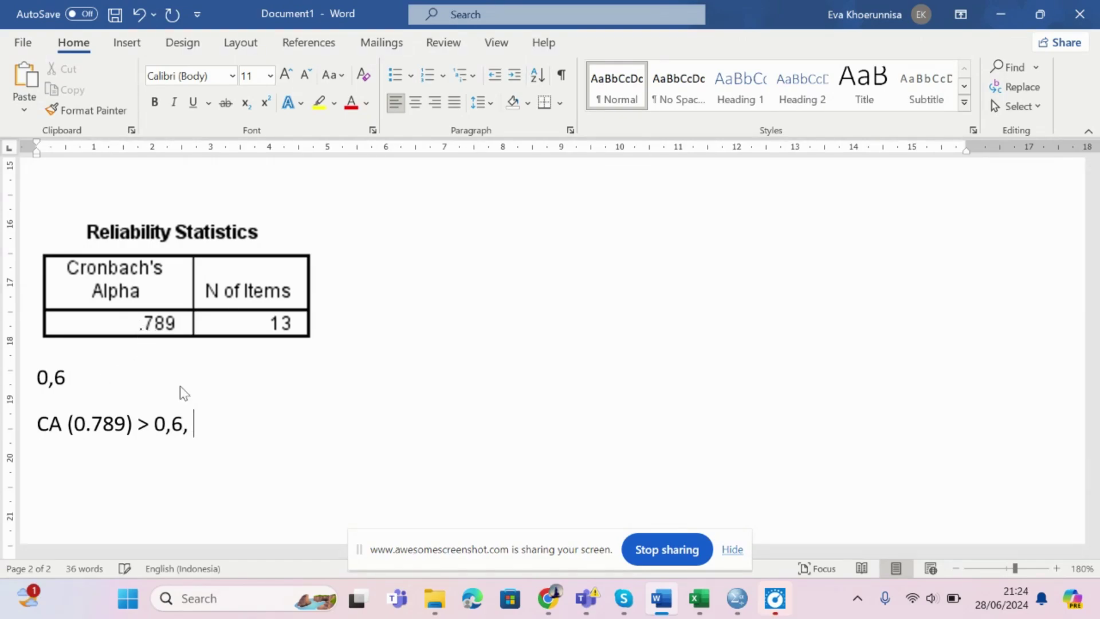
type("RELIABEL")
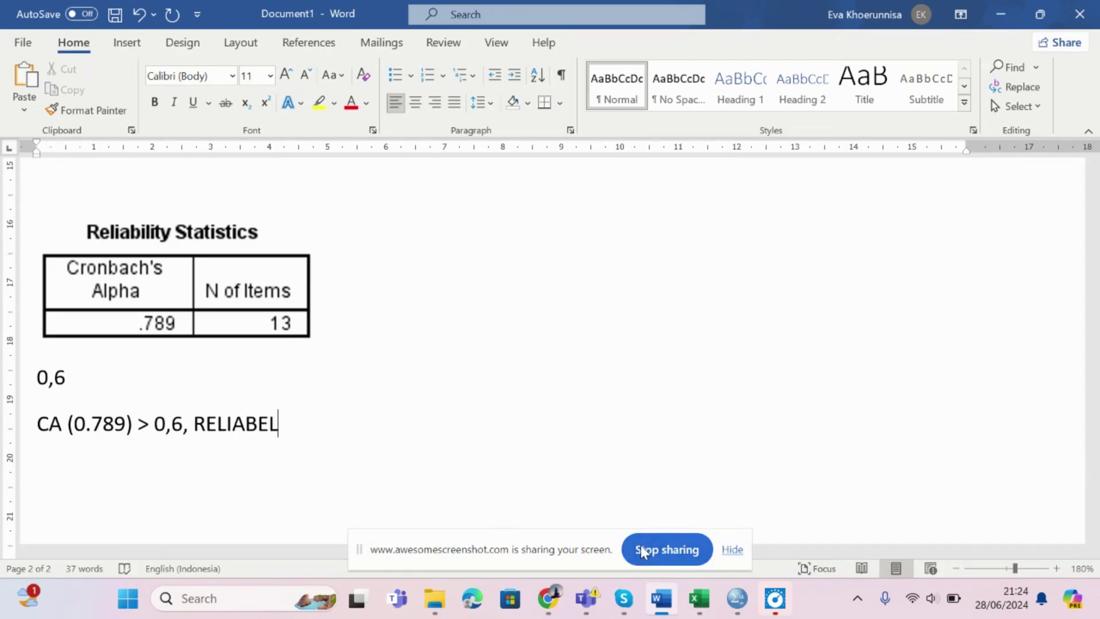
Step: Paste the 14-item Reliability Statistics table below the RELIABEL conclusion and compare its Cronbach's Alpha with the 0,6 threshold
key("ctrl+v")
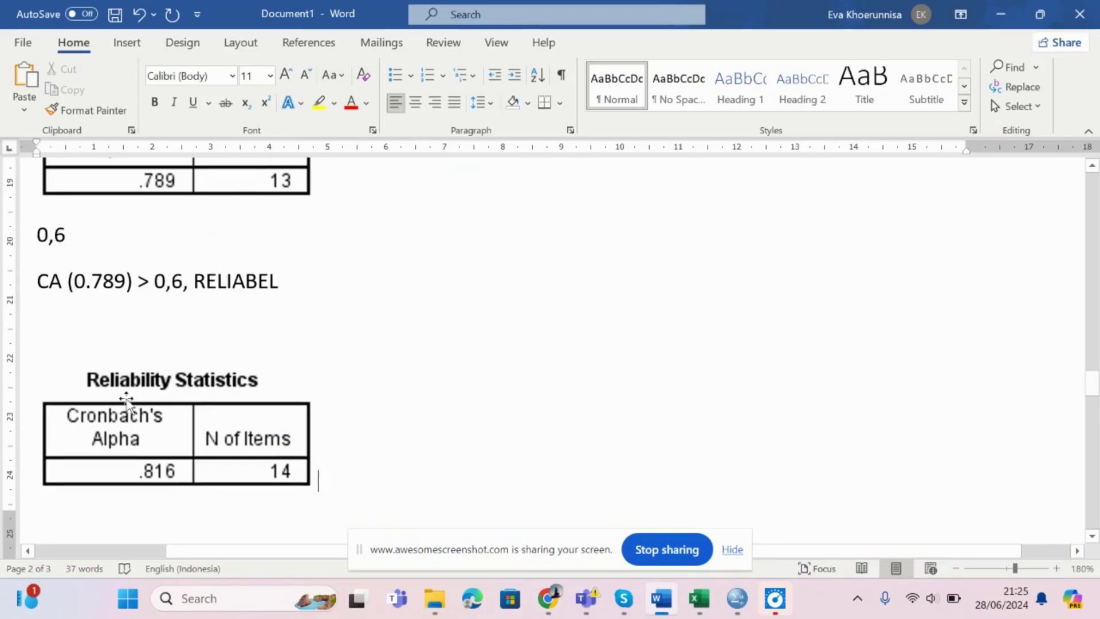
scroll(114, 390, "down", 1)
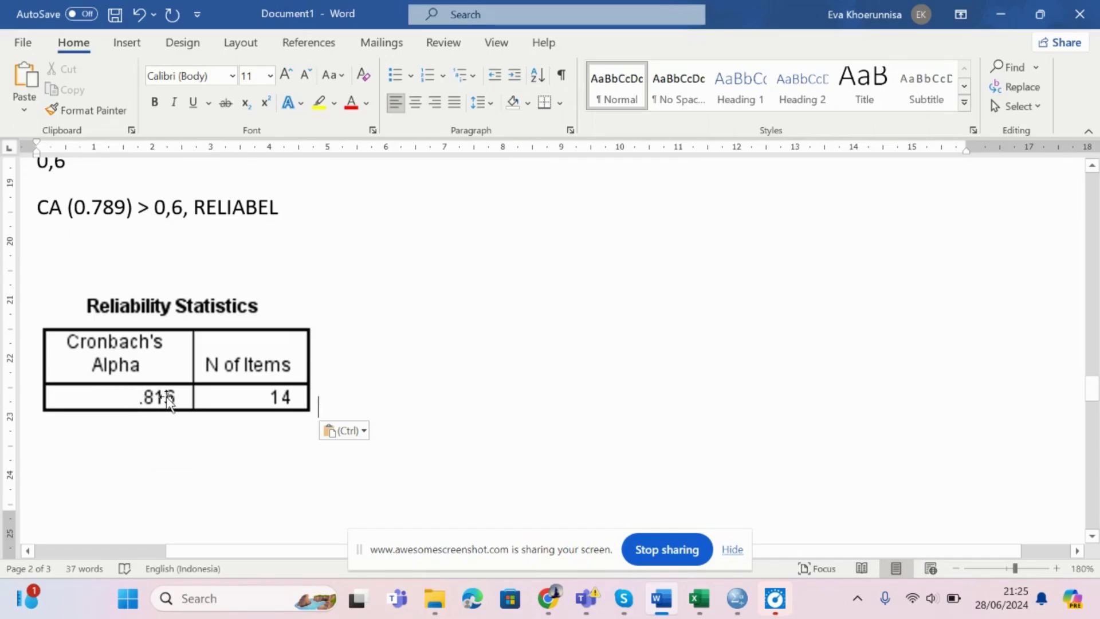
scroll(160, 380, "up", 2)
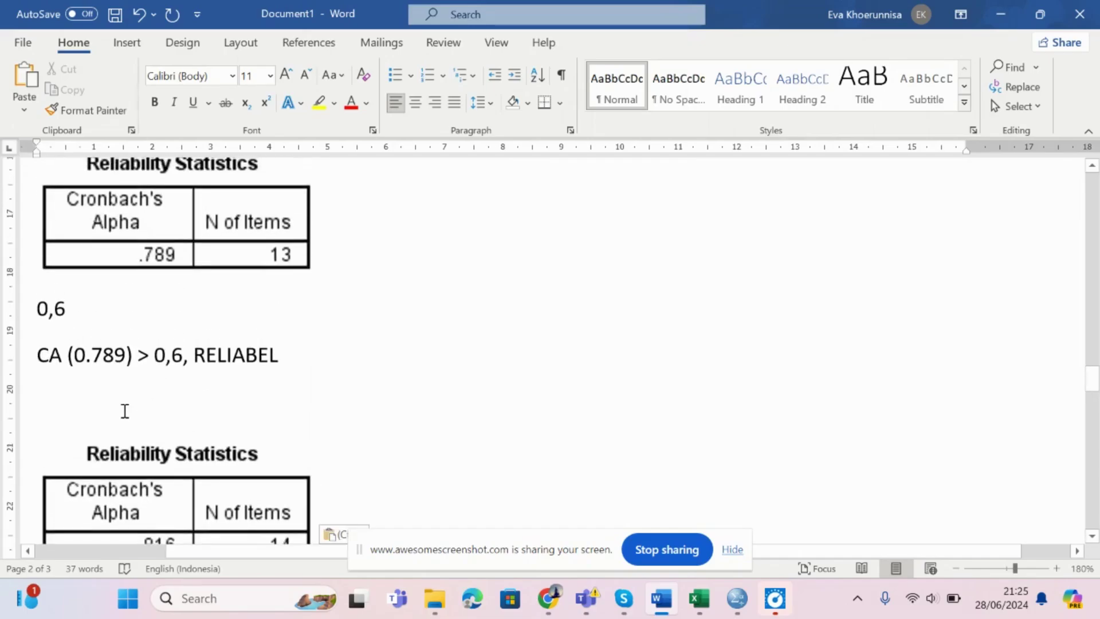
scroll(123, 410, "down", 2)
scroll(131, 395, "up", 2)
scroll(129, 447, "down", 1)
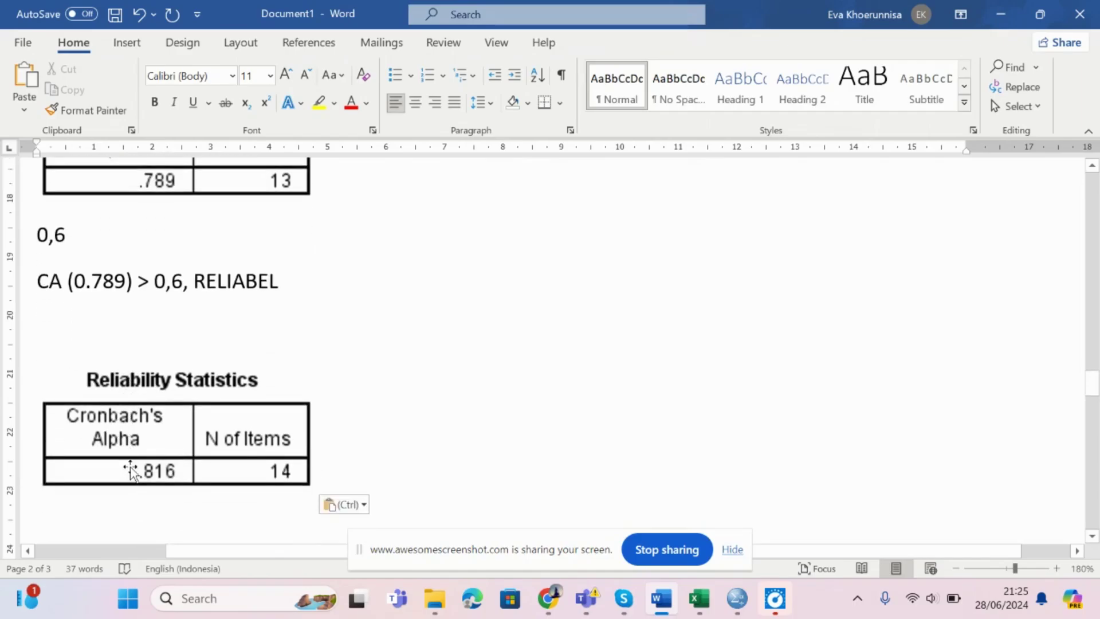
left_click(10, 238)
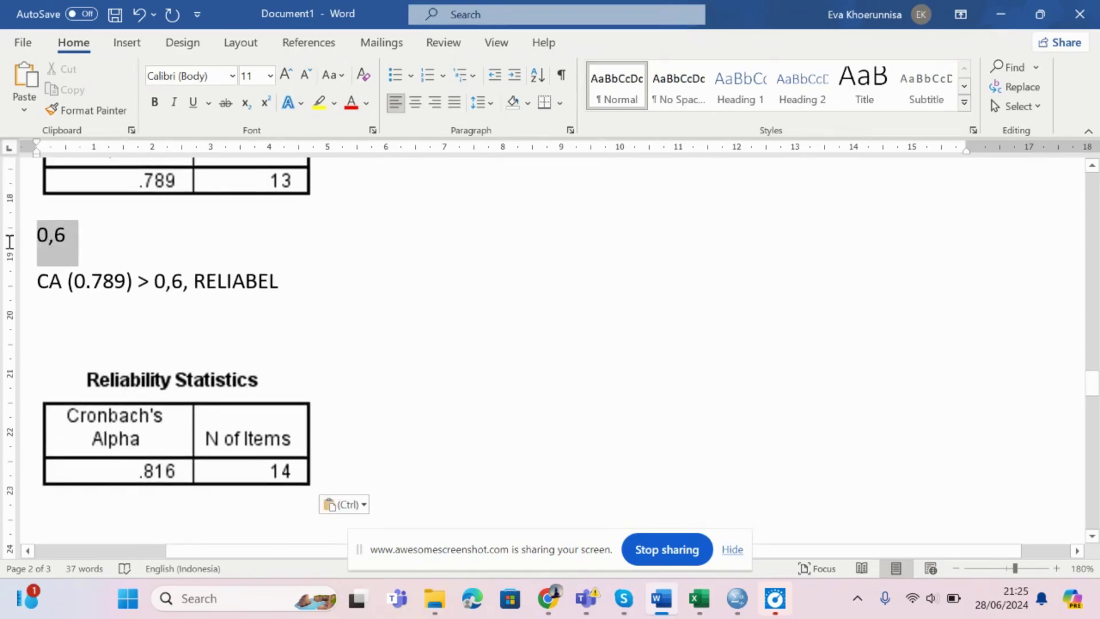
left_click(284, 377)
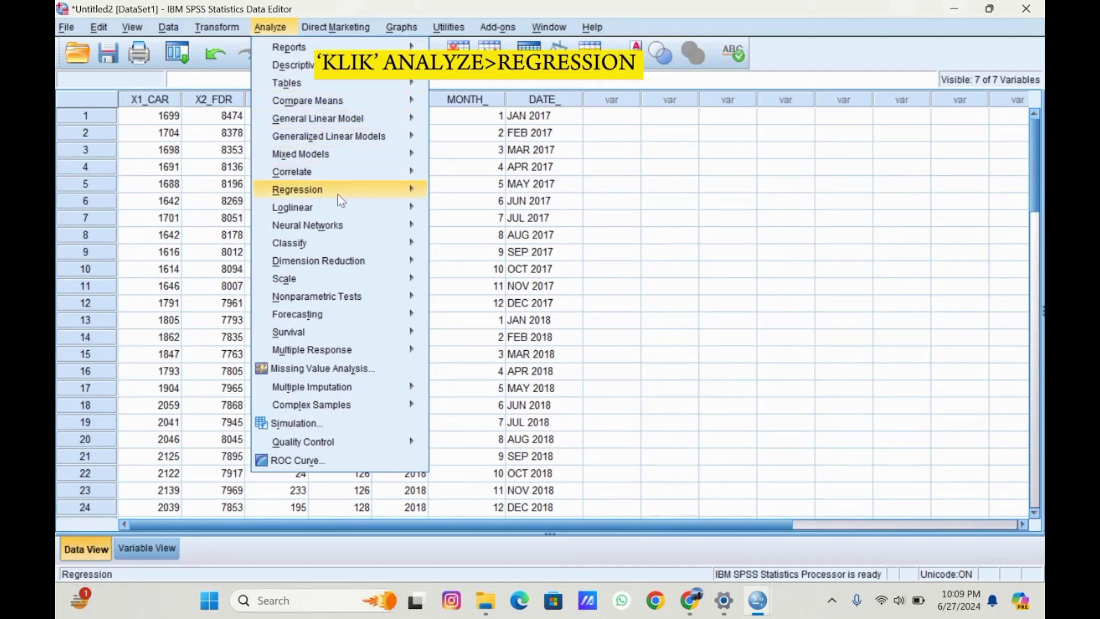
Step: Switch to SPSS and set up a linear regression with X1_CAR, X2_FDR and X3_NPF as independents and Y_ROA as dependent
mouse_move(401, 189)
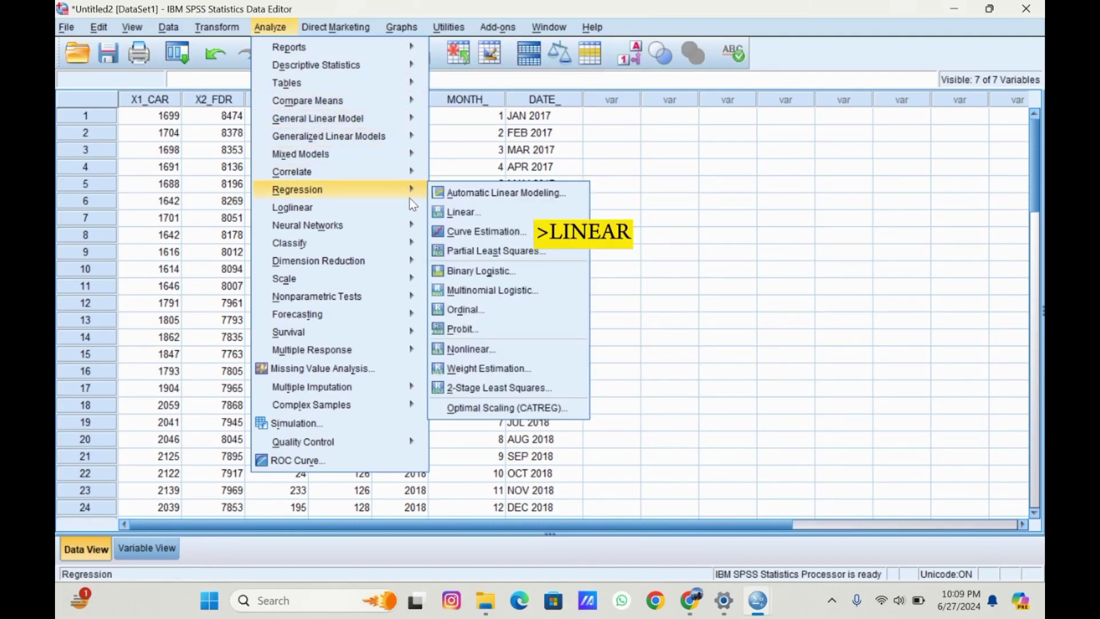
left_click(457, 212)
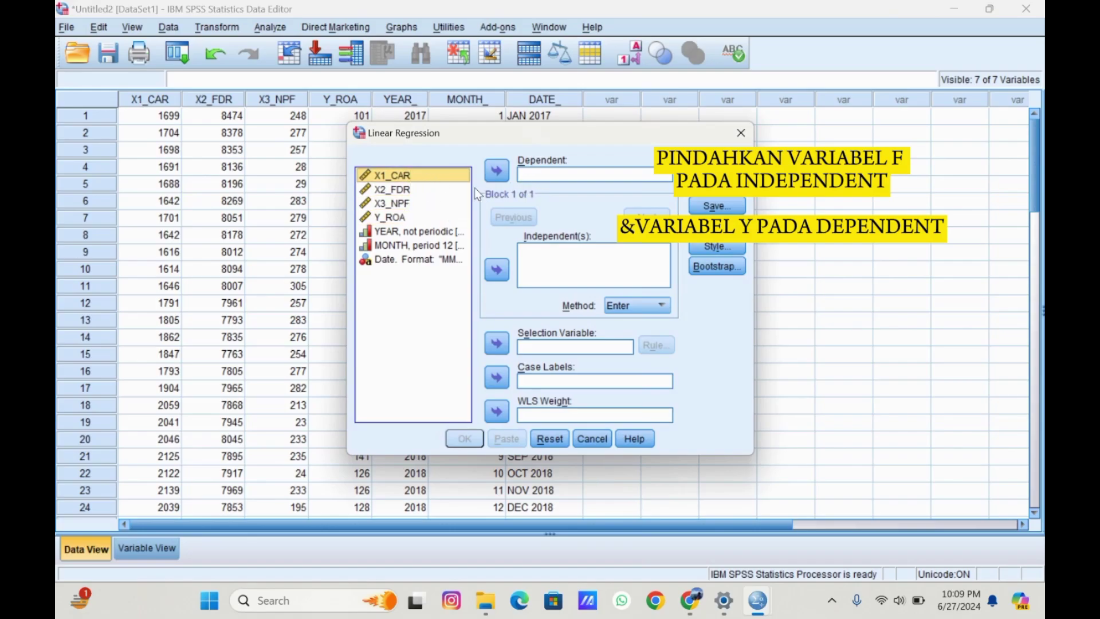
left_click(443, 201, "shift")
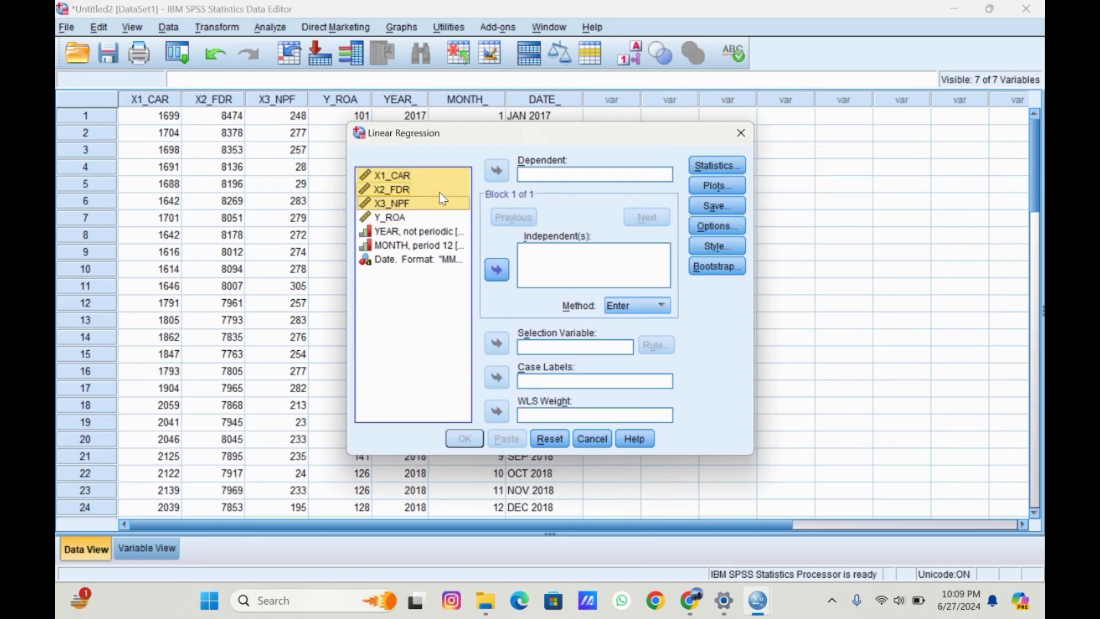
left_click(502, 269)
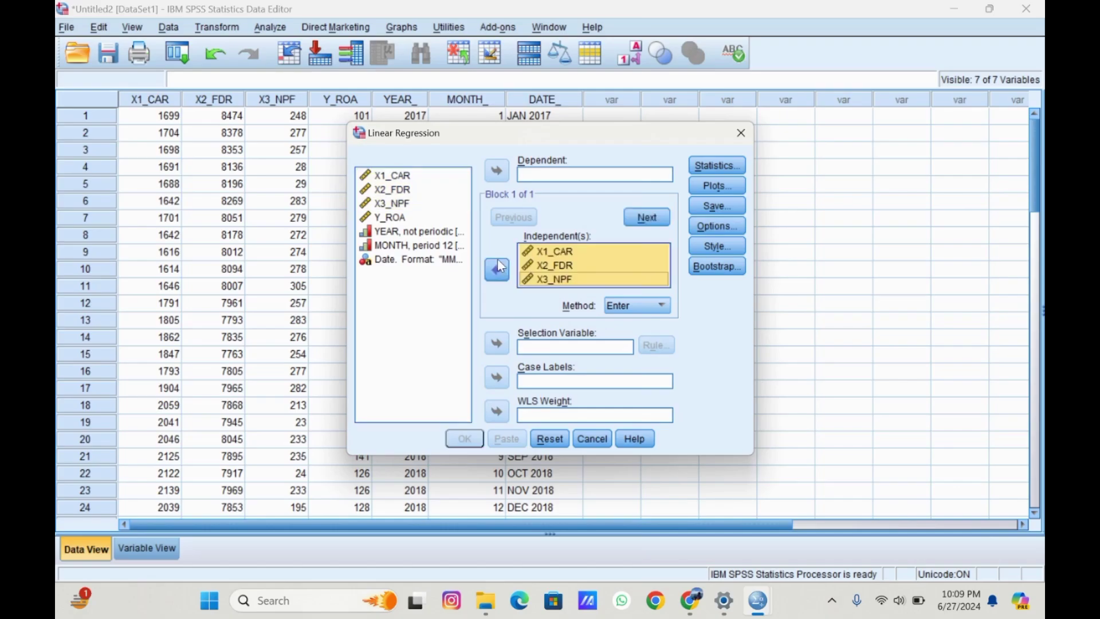
left_click(452, 216)
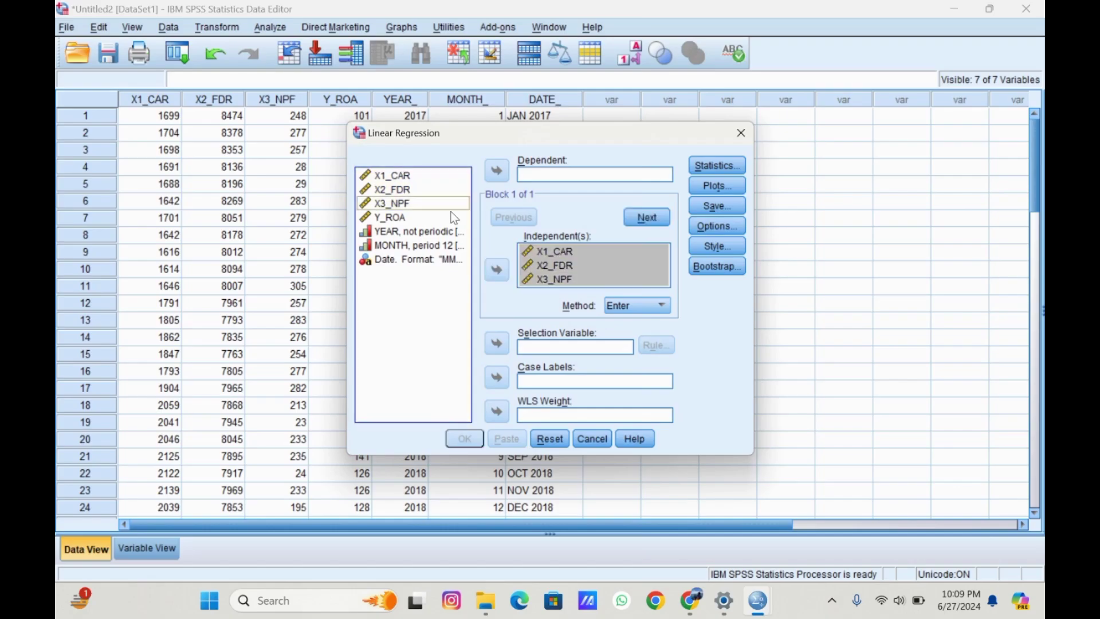
left_click(501, 171)
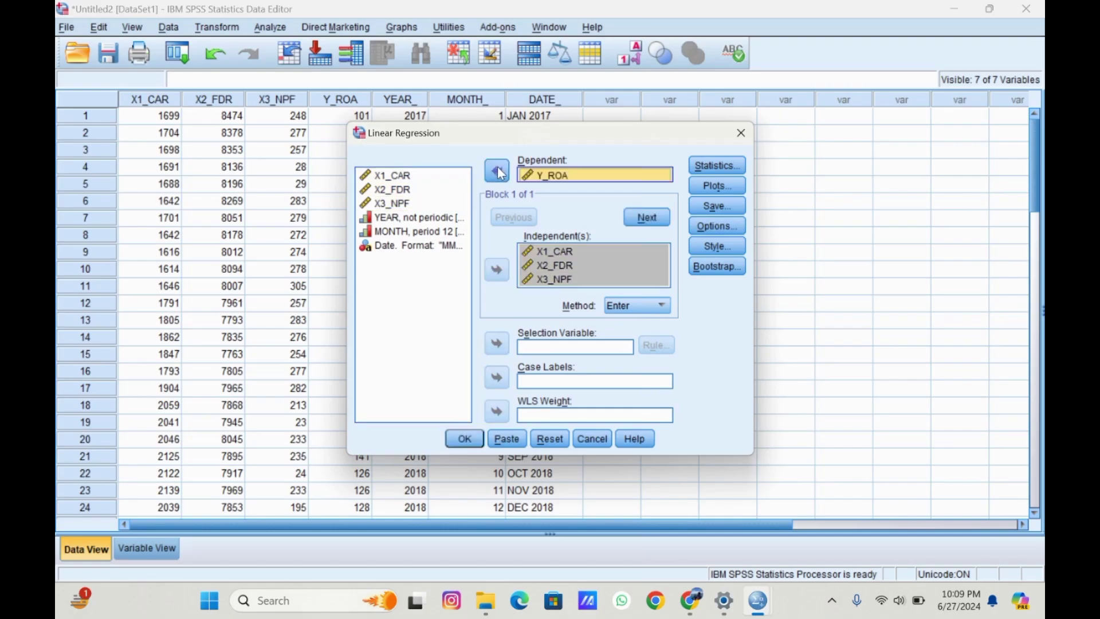
Step: Set the regression to save unstandardized residuals and run it
left_click(715, 205)
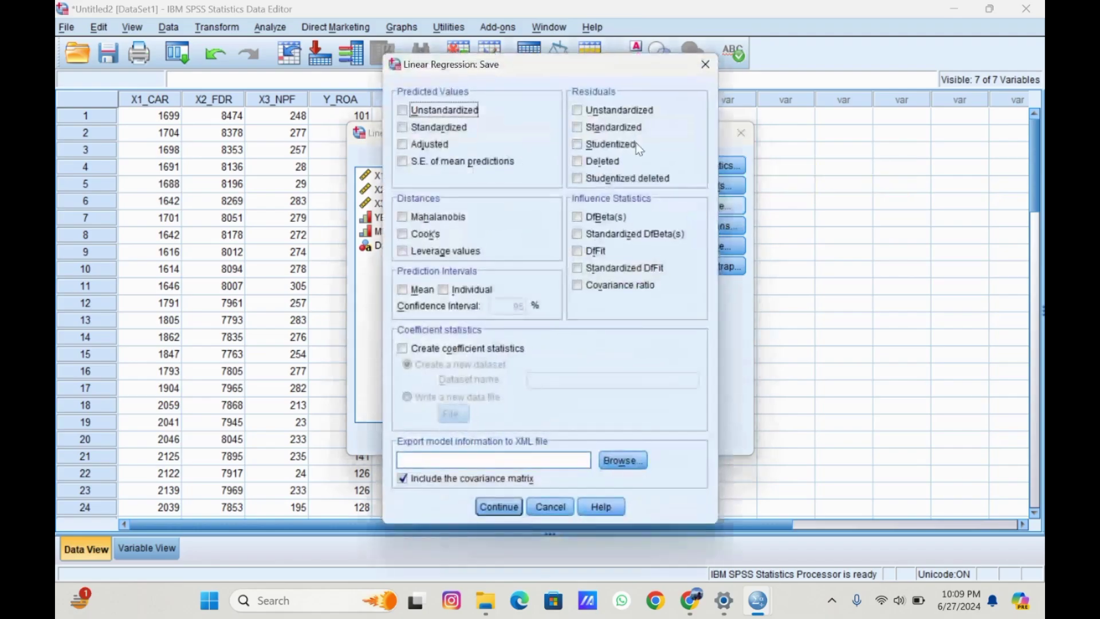
left_click(580, 112)
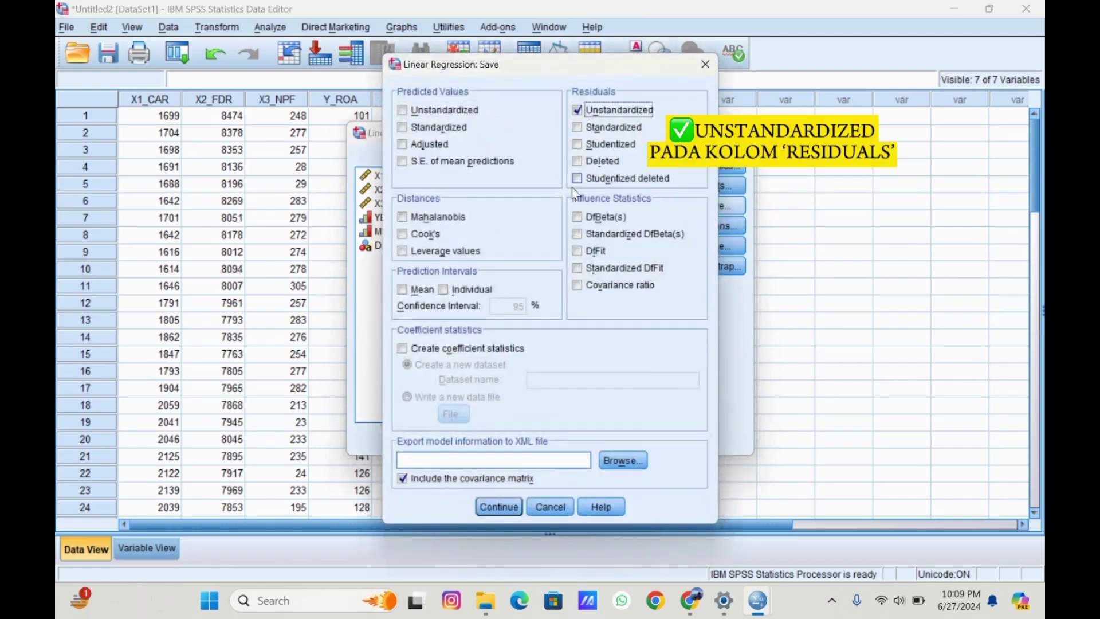
left_click(515, 507)
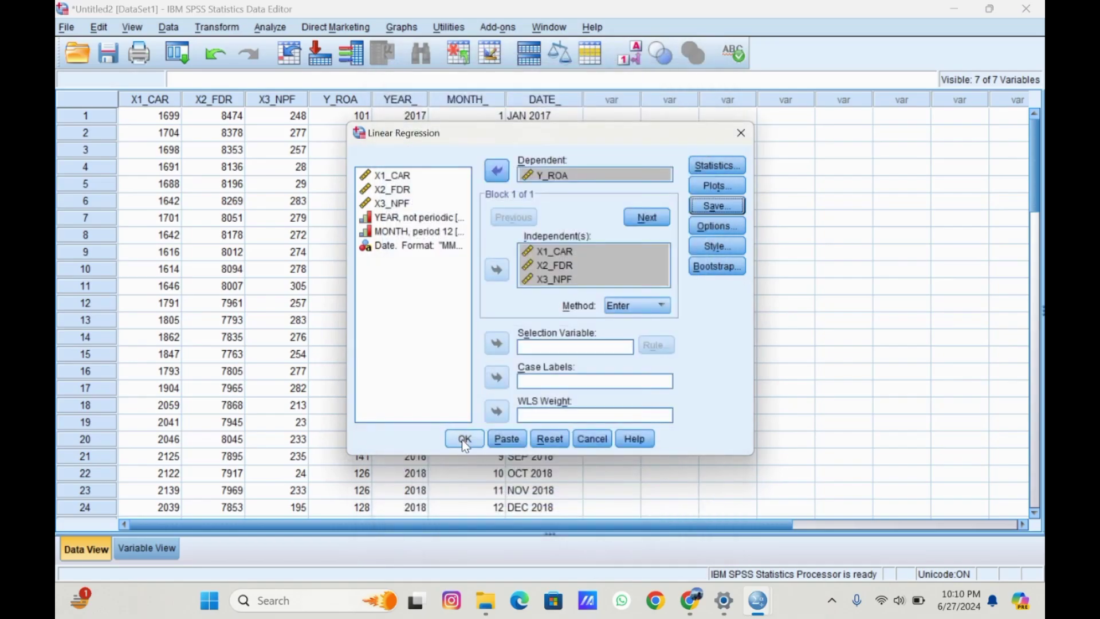
left_click(463, 439)
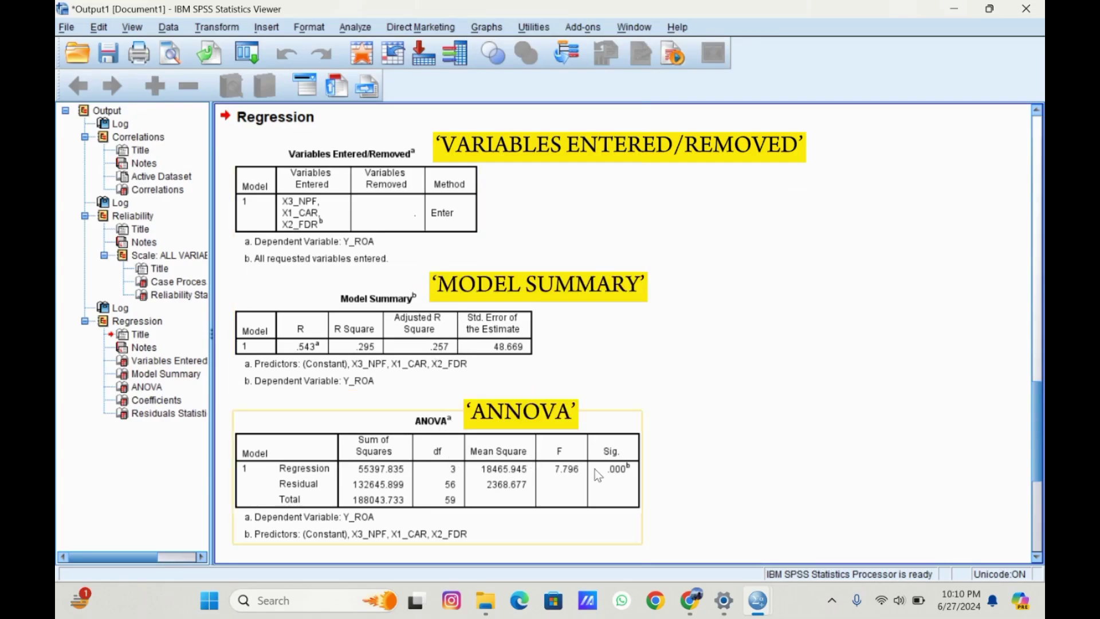
Step: Run a legacy one-sample Kolmogorov-Smirnov test against the normal distribution on the Unstandardized Residual variable of the Untitled2 dataset
mouse_move(755, 597)
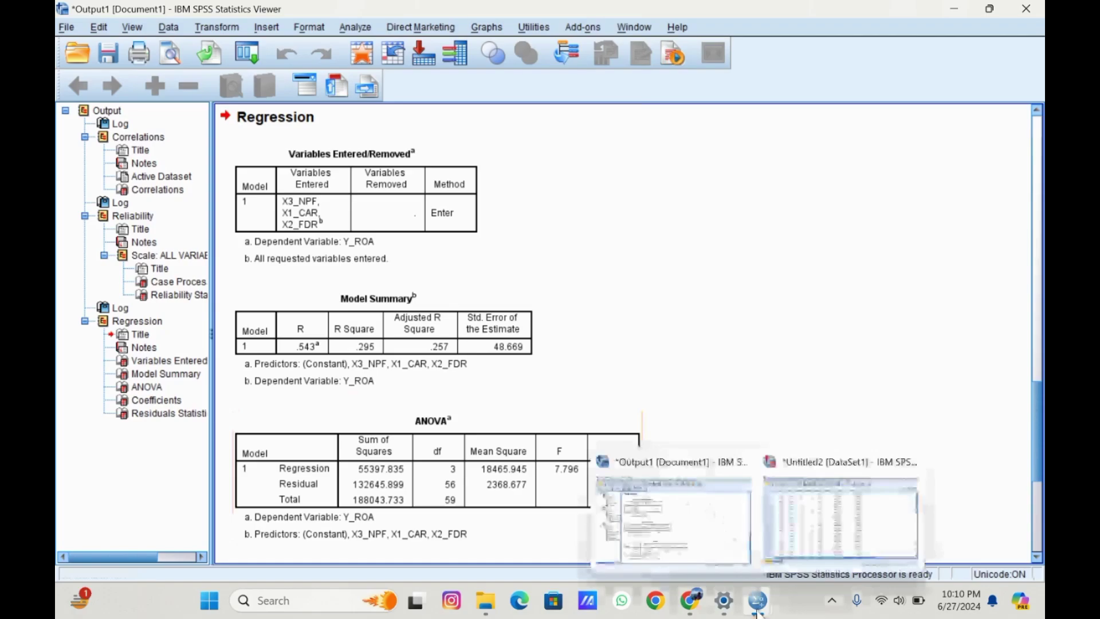
left_click(792, 534)
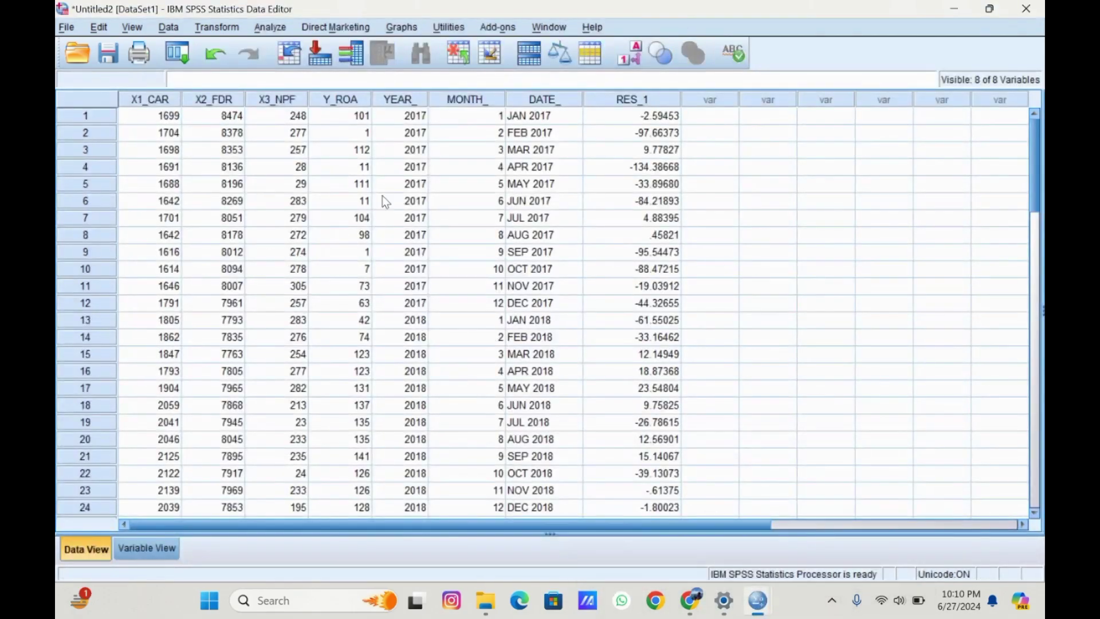
left_click(263, 28)
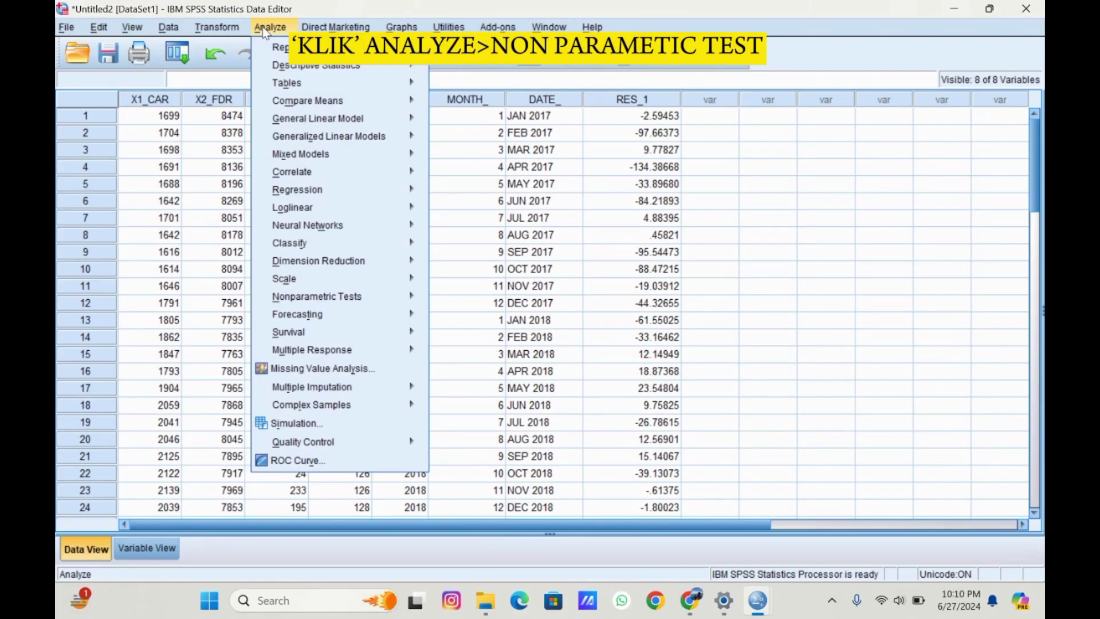
mouse_move(351, 299)
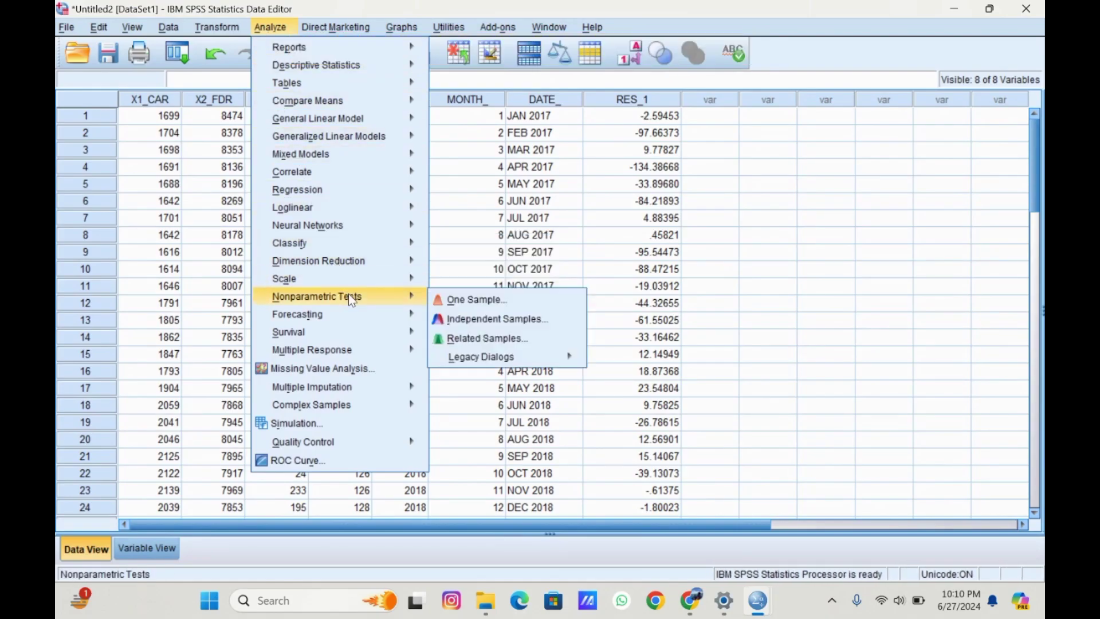
mouse_move(465, 356)
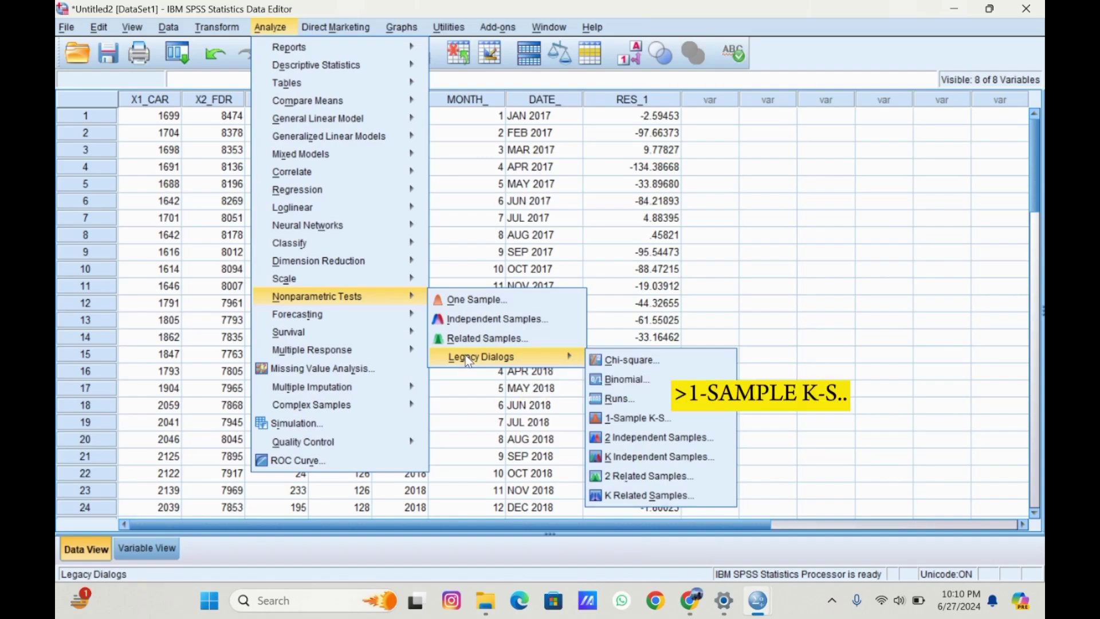
left_click(651, 418)
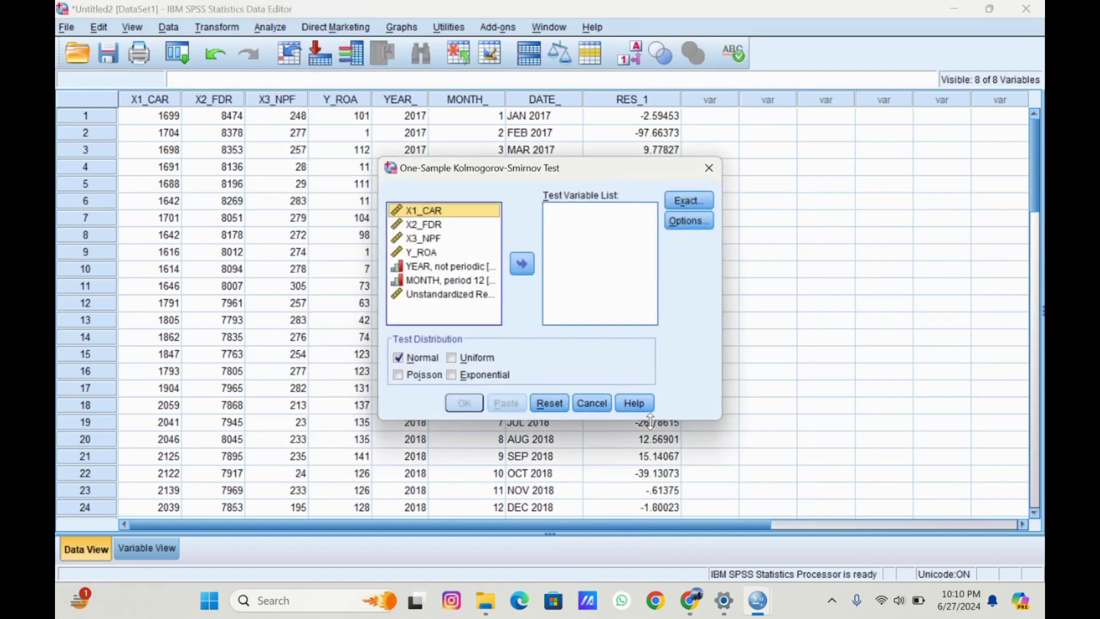
left_click(466, 296)
left_click(523, 265)
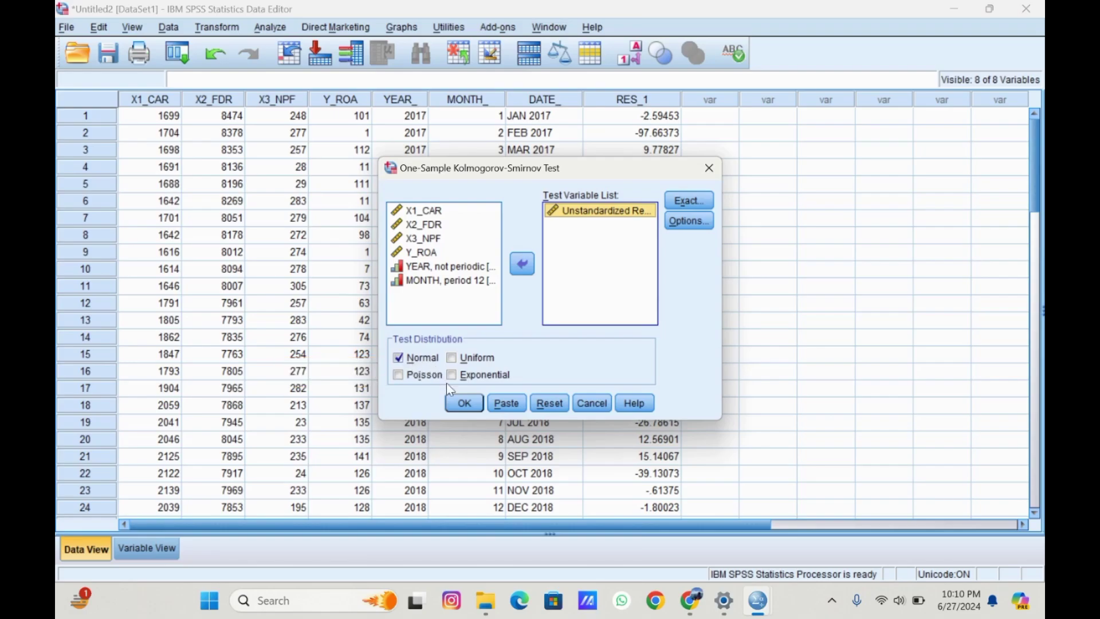
left_click(465, 404)
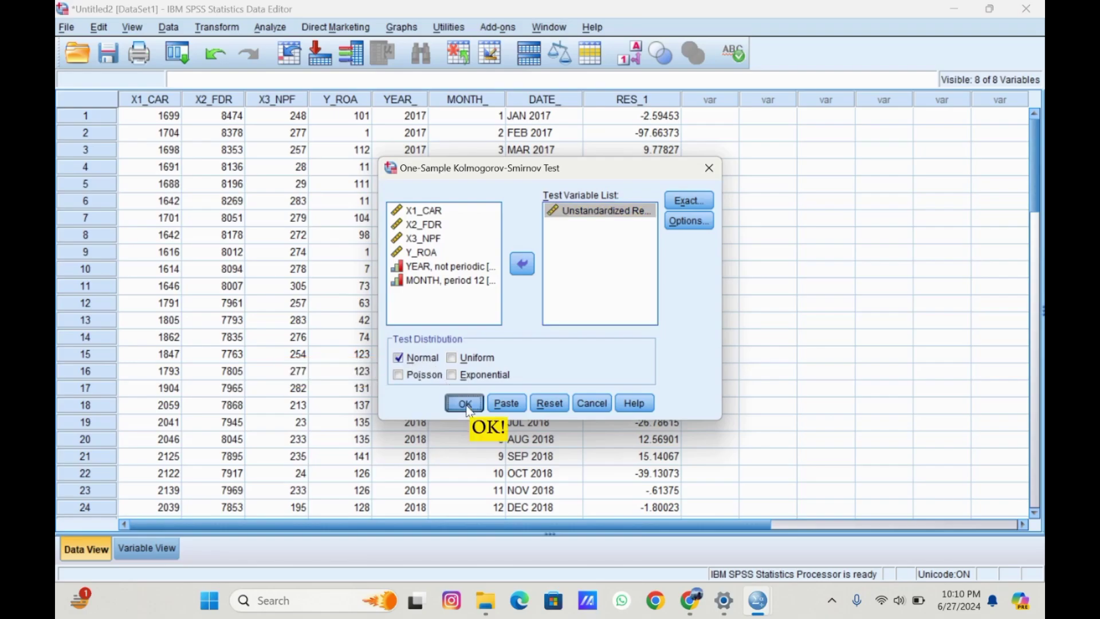
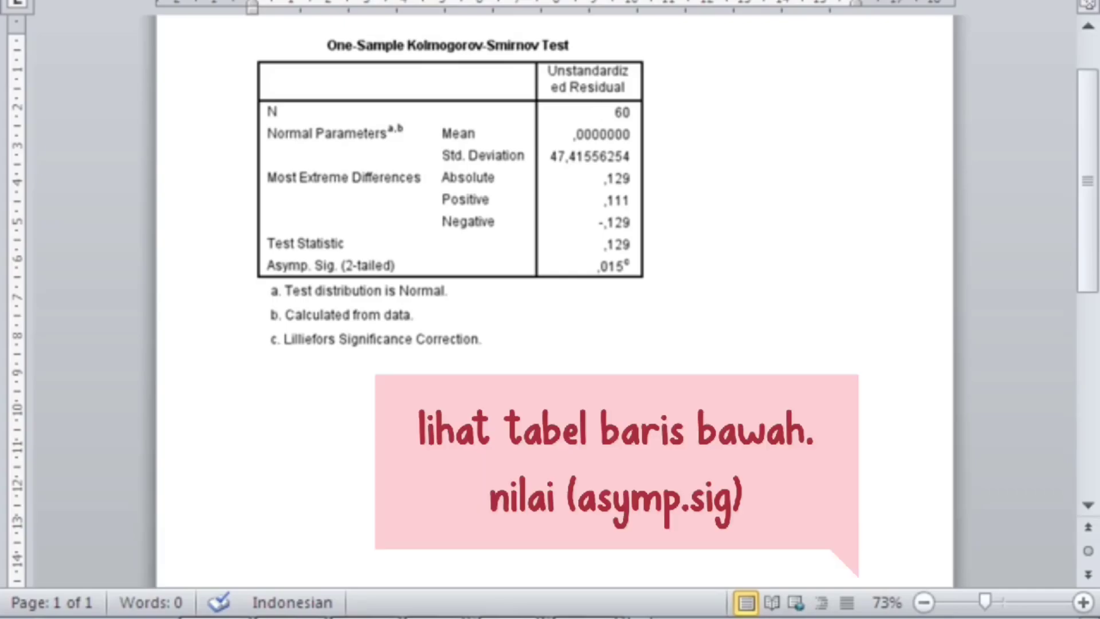
Step: In Word, write below the Kolmogorov-Smirnov table "Perlu diketahui jika nilai signifikansi lebih dari 0,05 maka data terdistibusi normal"
type("Perl")
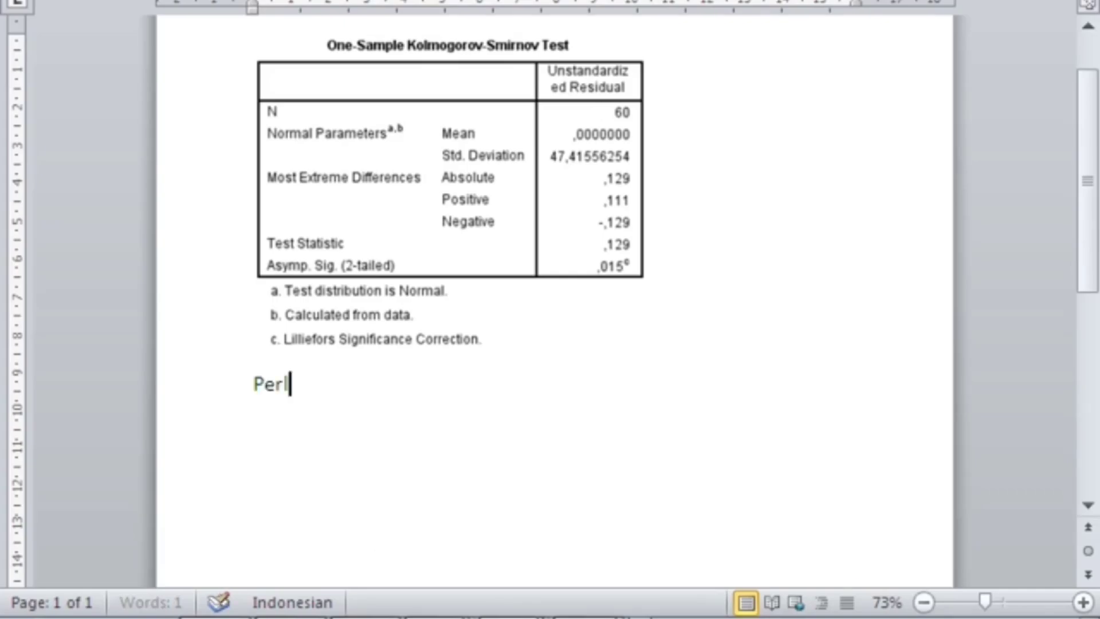
type("u diketahui")
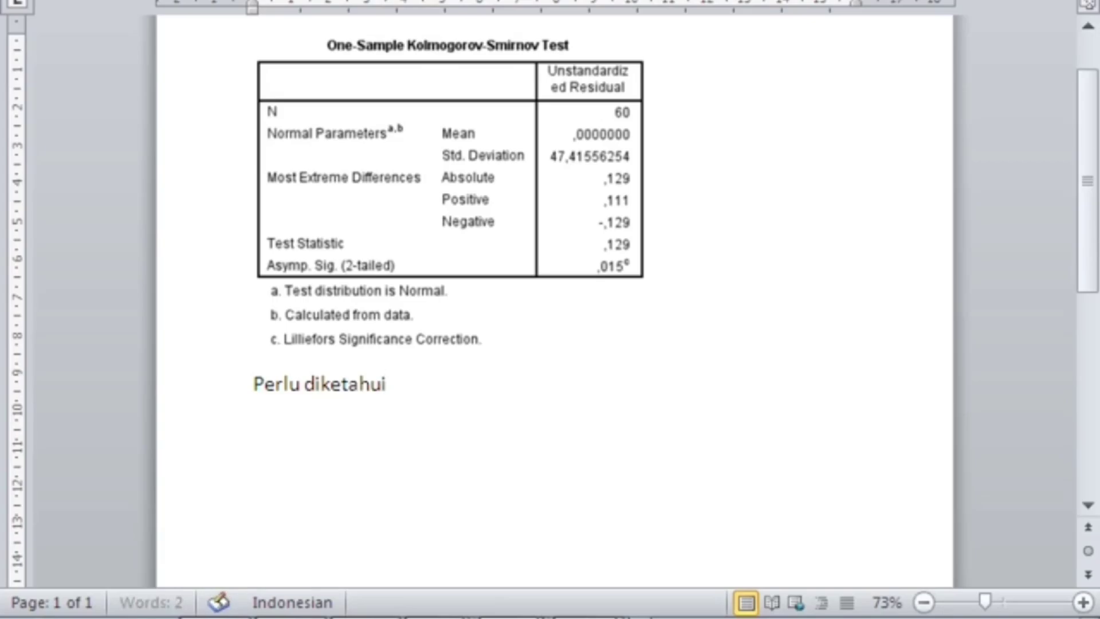
type(" jika nilai signif")
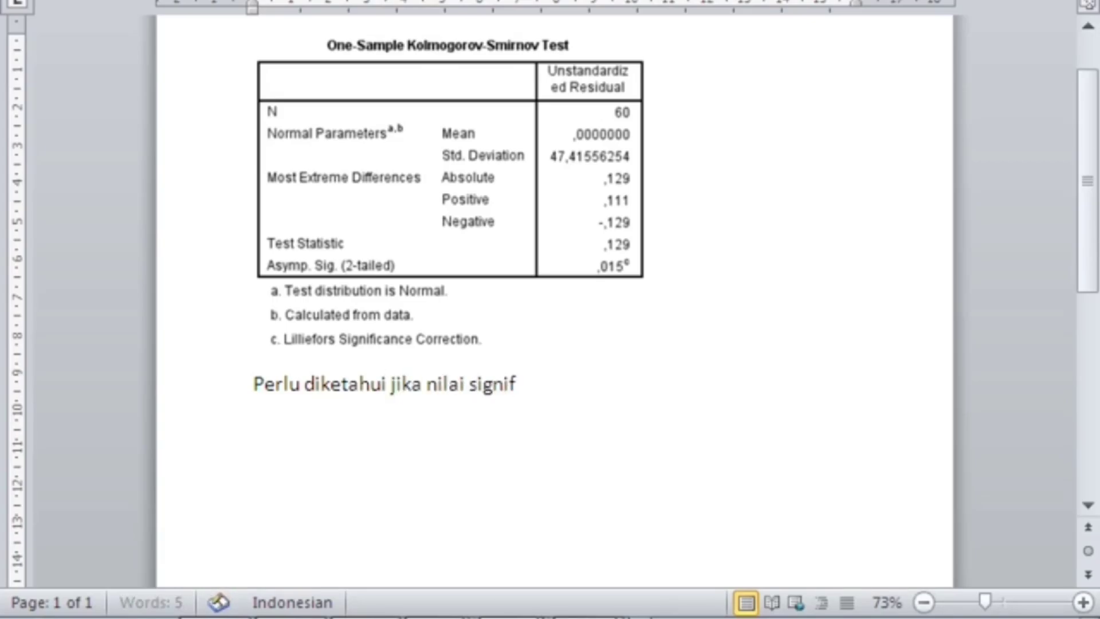
type("ikansi lebih da")
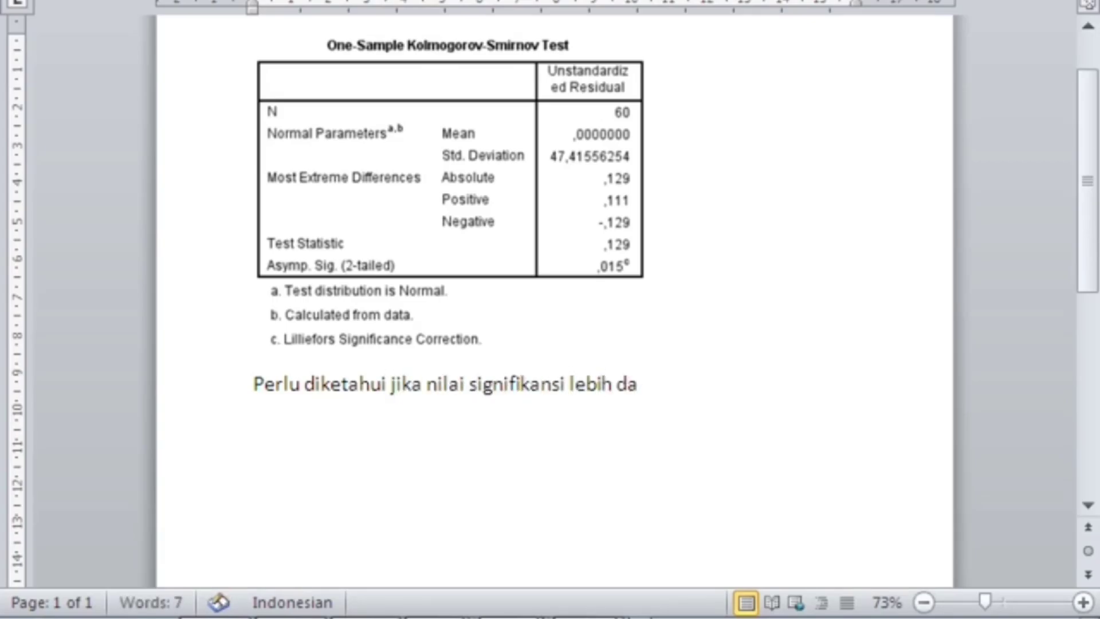
type("ri 0,05 ")
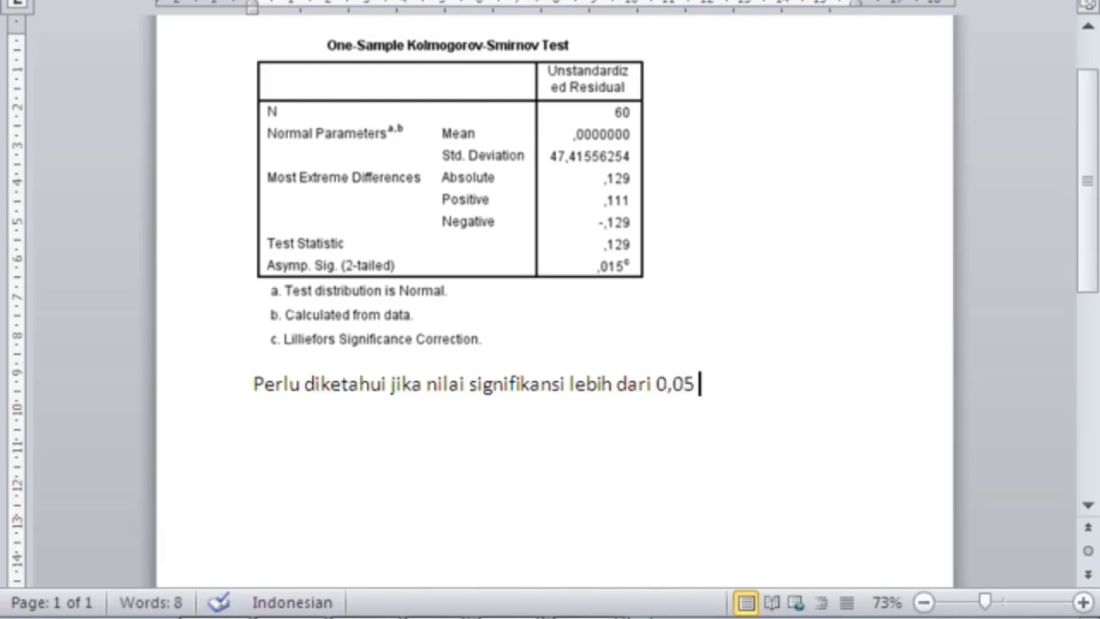
type("maka data terdist")
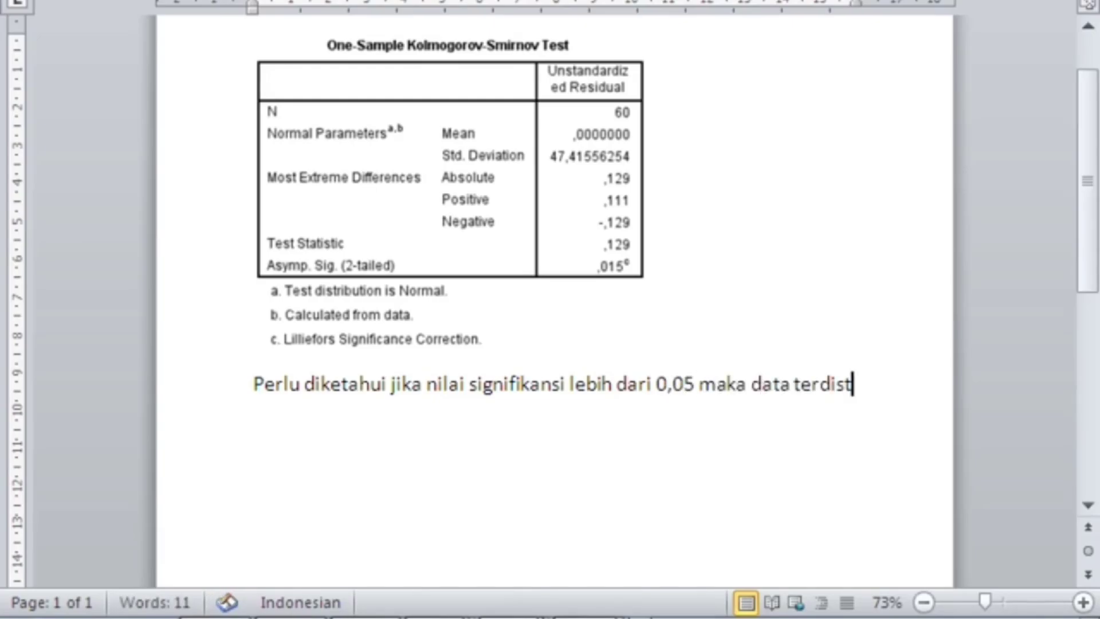
type("ibusi normal")
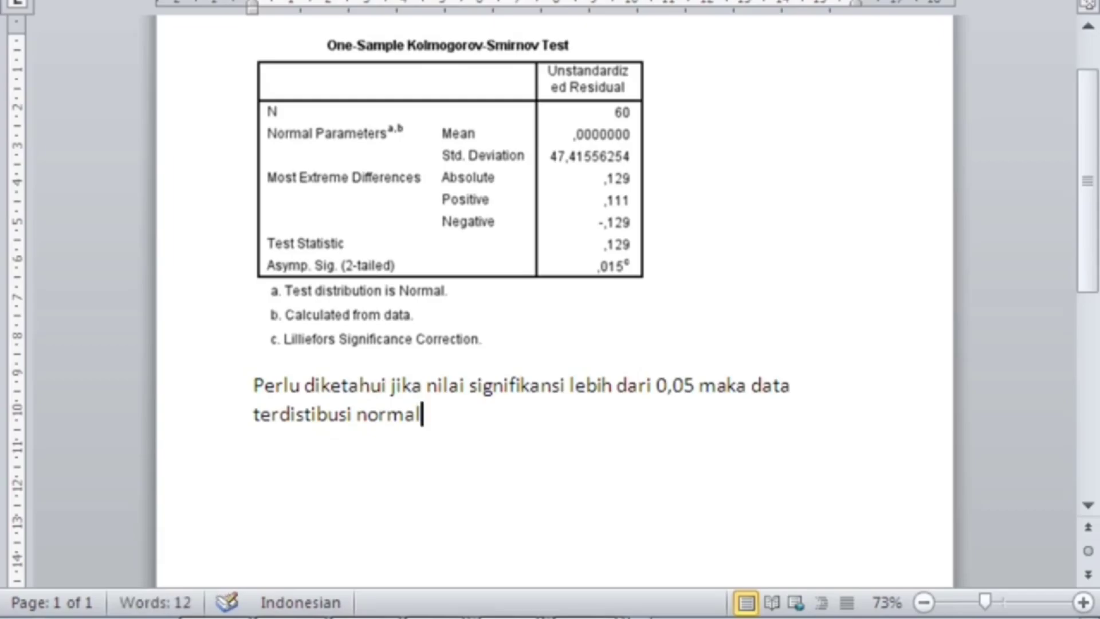
Step: Continue the sentence with ", jika nilai signifikansi kurang dari 0,05 maka data tidak terdistribusi dengan normal."
type(", jika n")
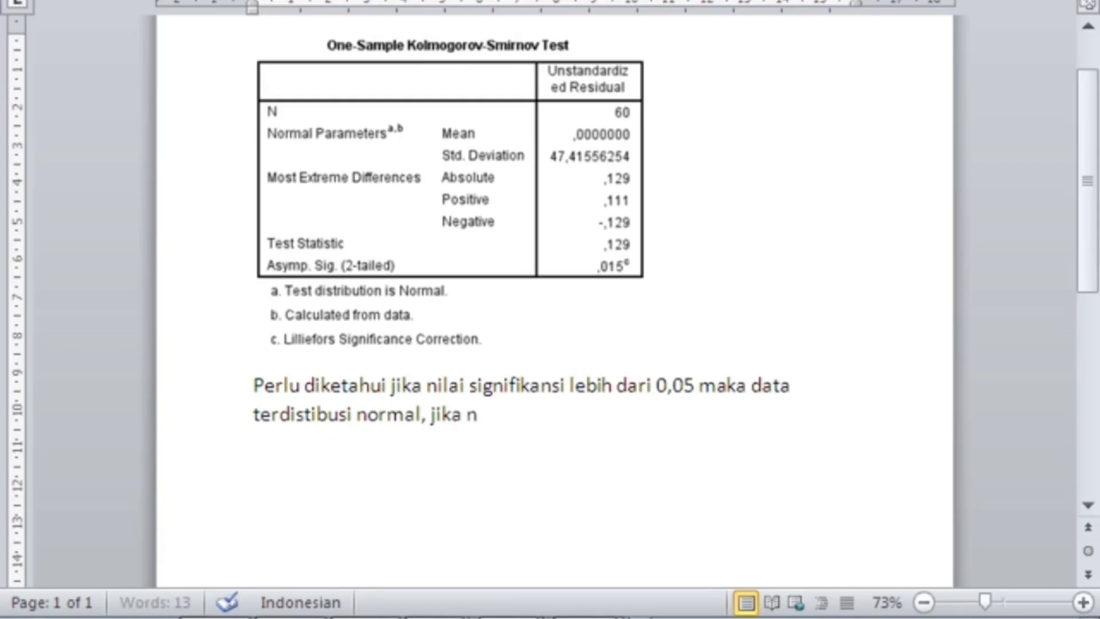
type("ilai signifikansi")
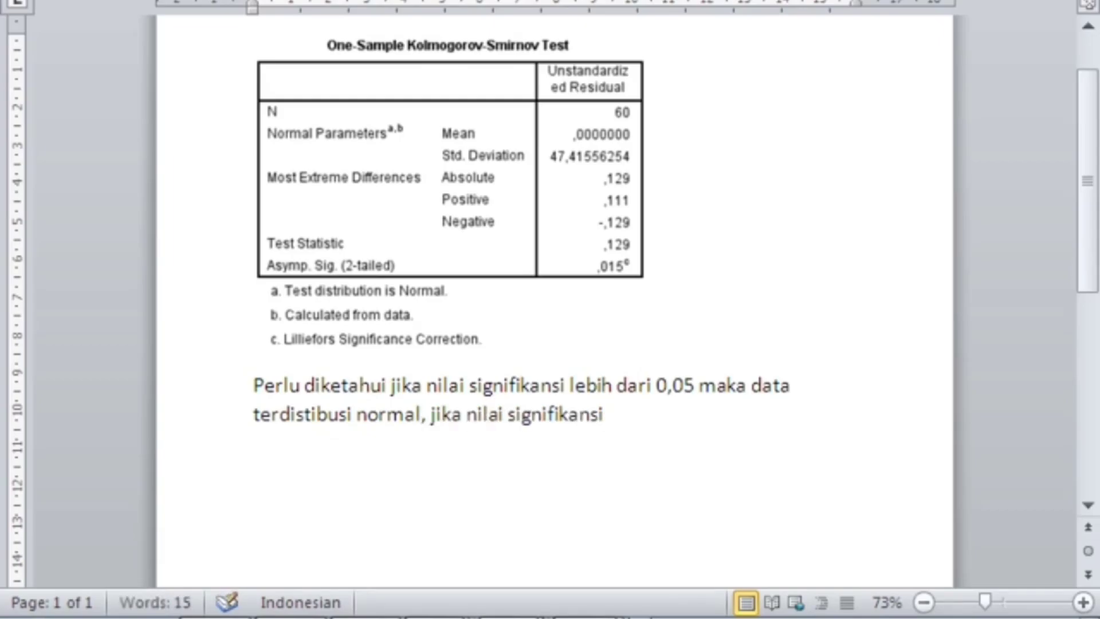
type(" kurang dari ")
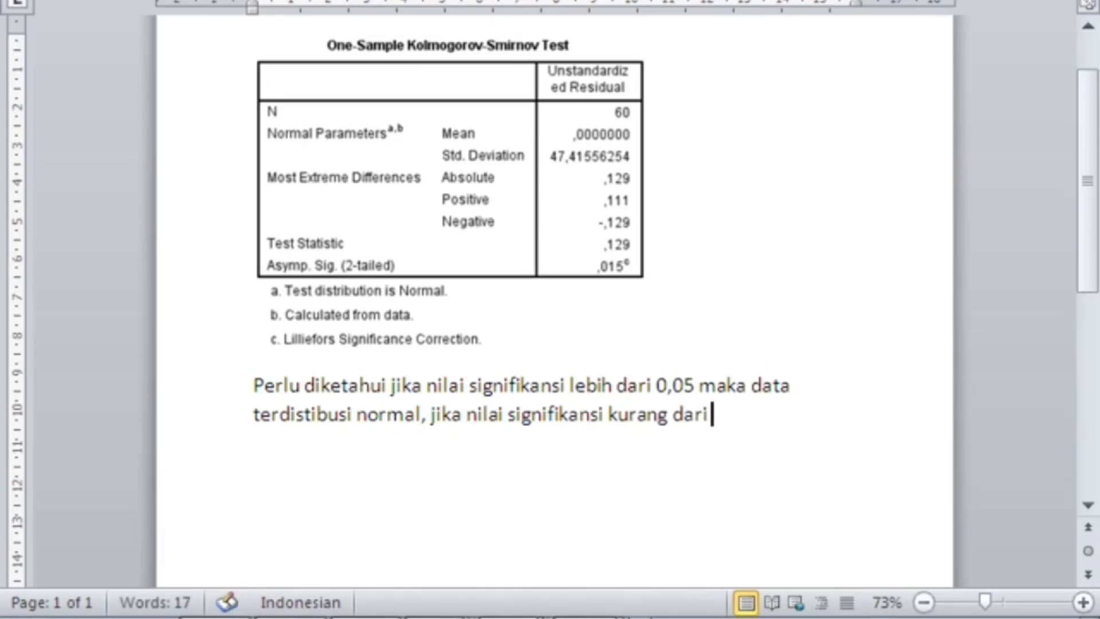
type("0,05 maka data")
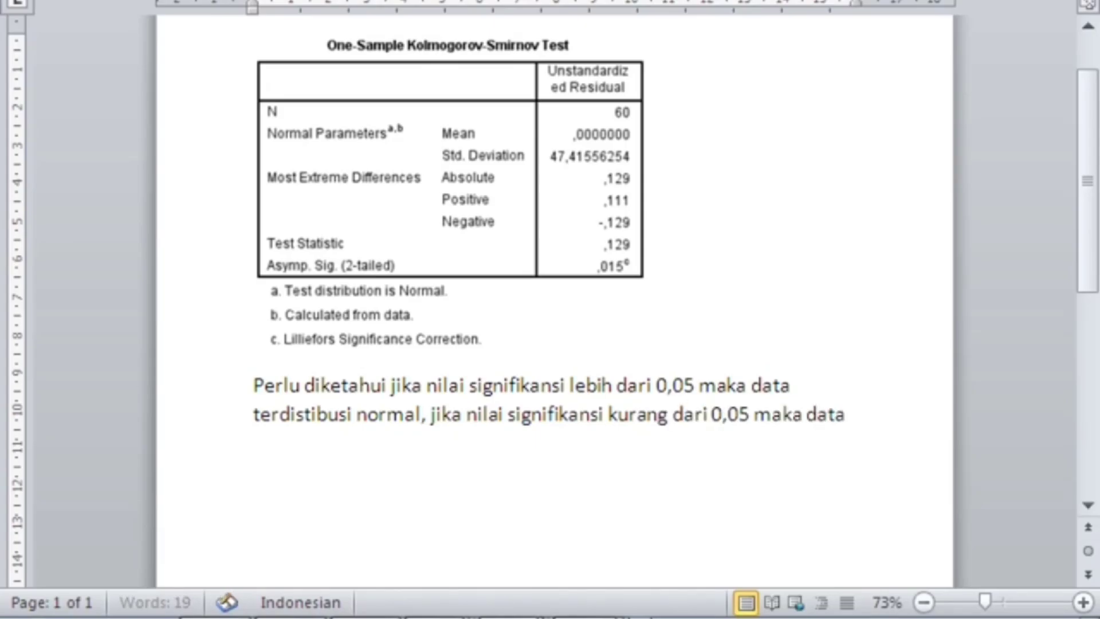
type(" tidak terdist")
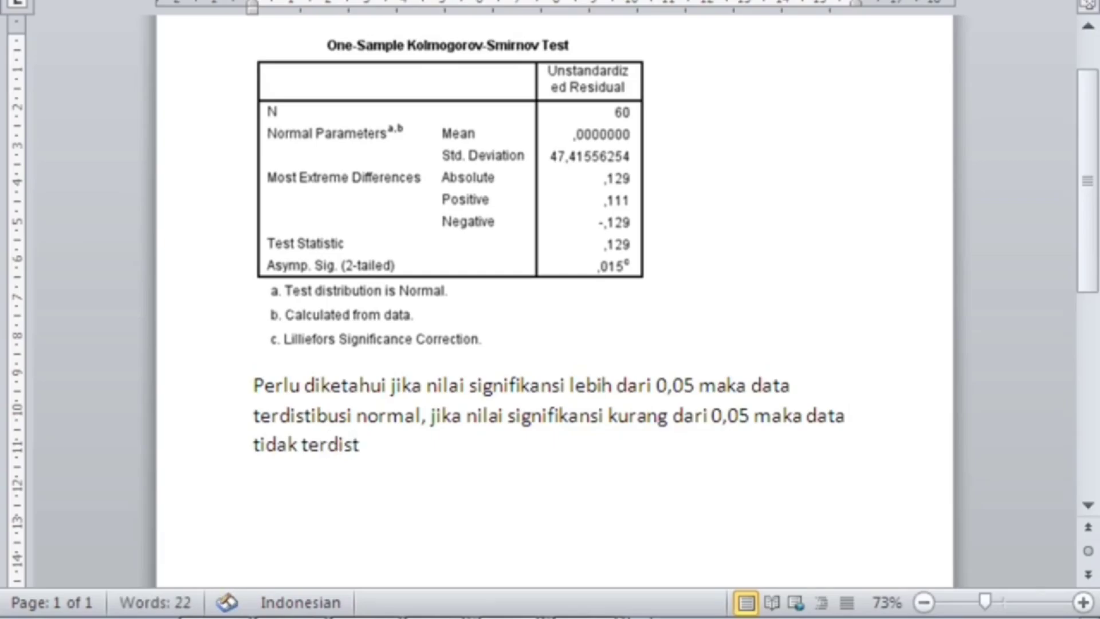
type("ribusi dengan nor")
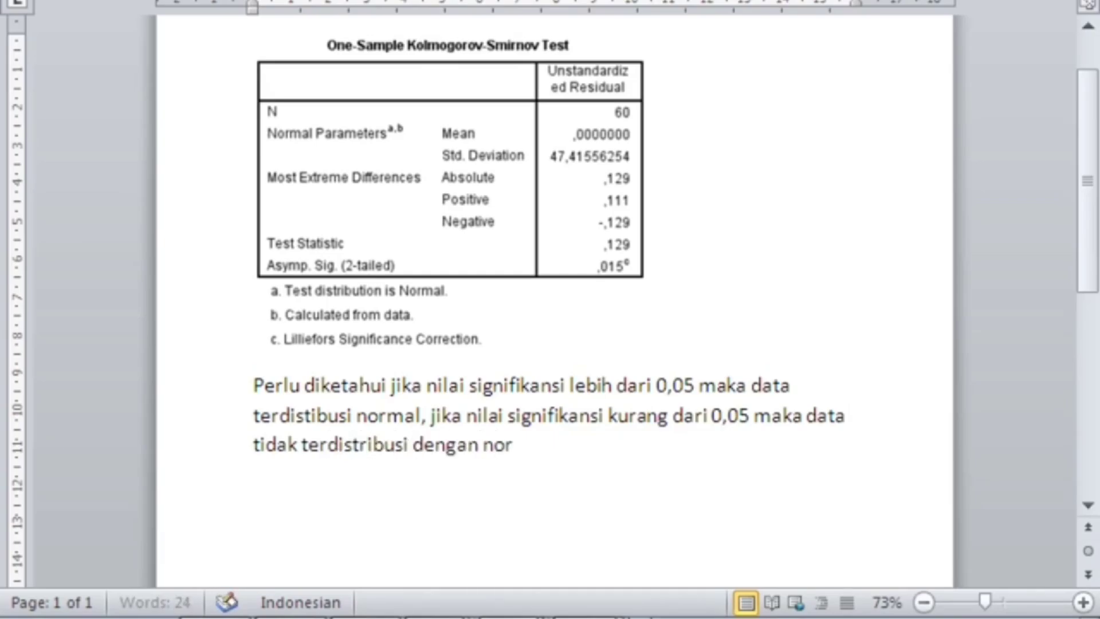
type("mal.")
Step: Add and bold the conclusion "Jadi dapat disimpulkan bahwa data di atas bernilai 0,015 yang artinya data tersebut tidak terdistribusi dengan normal karena nilai signifikansi kurang dari 0,05."
key("Return")
type("Jadi dapat d")
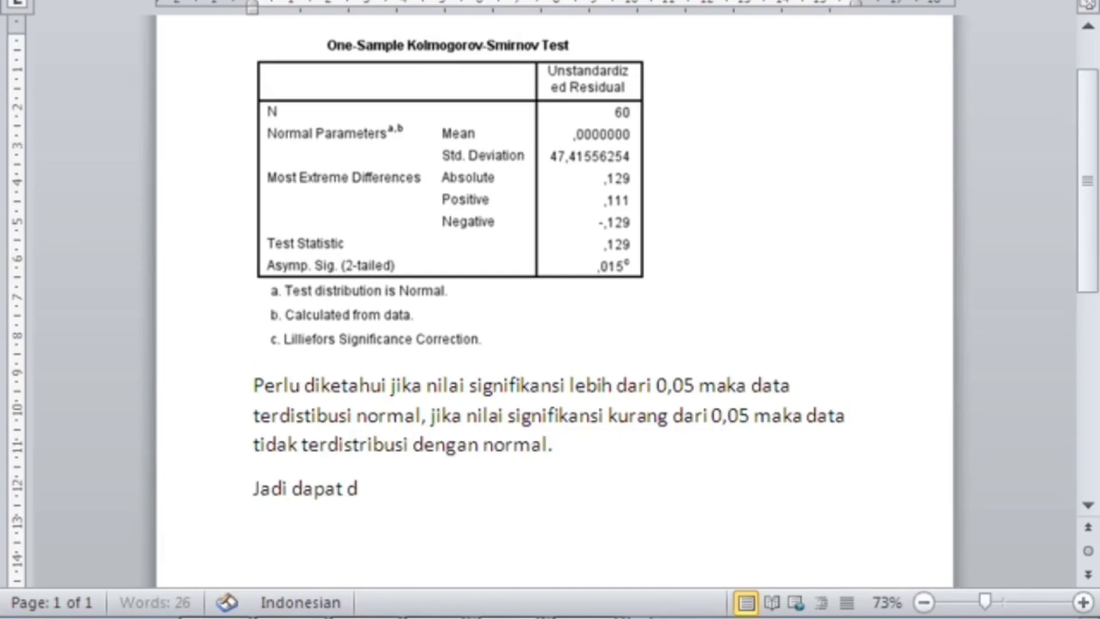
type("isimpulkan bahwa data di atas")
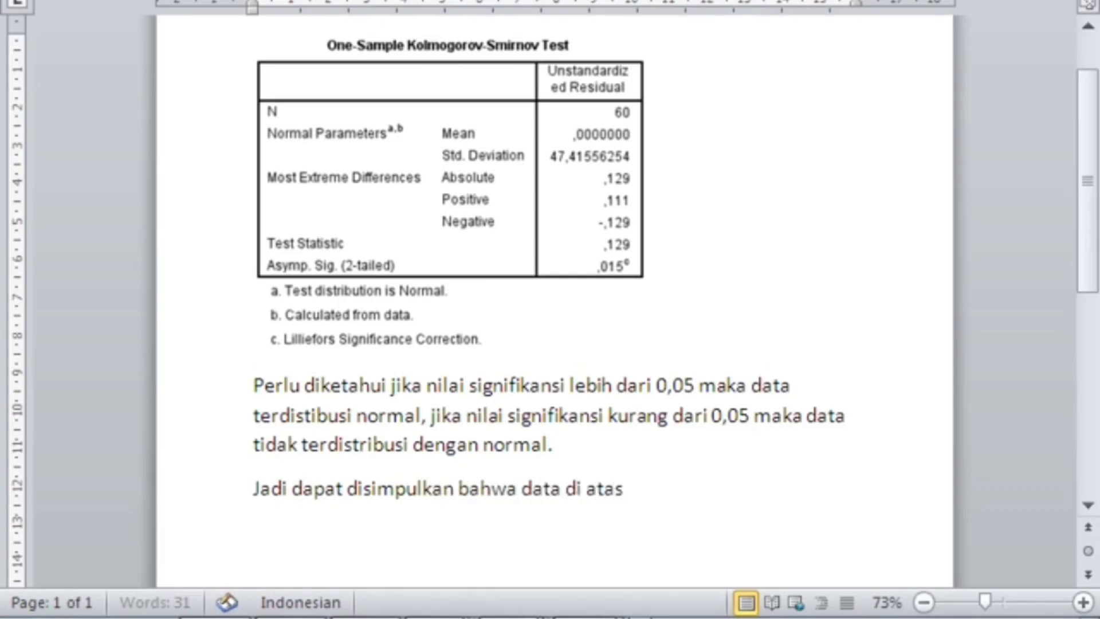
type(" bernilai 0,015")
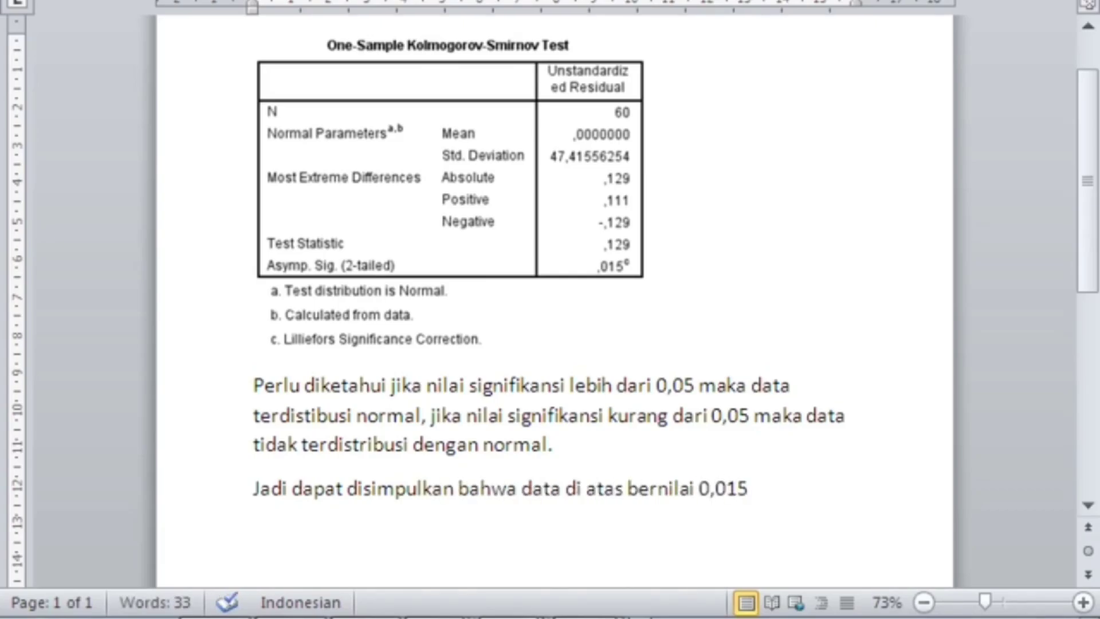
type(" yang artinya data t")
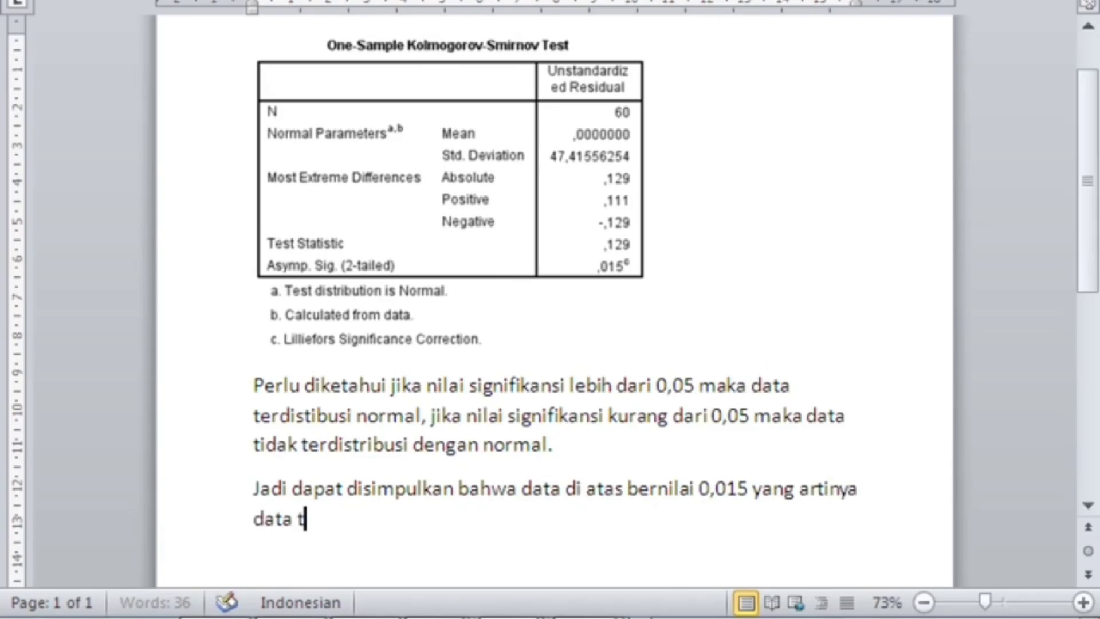
type("ersebut tidak terdistri")
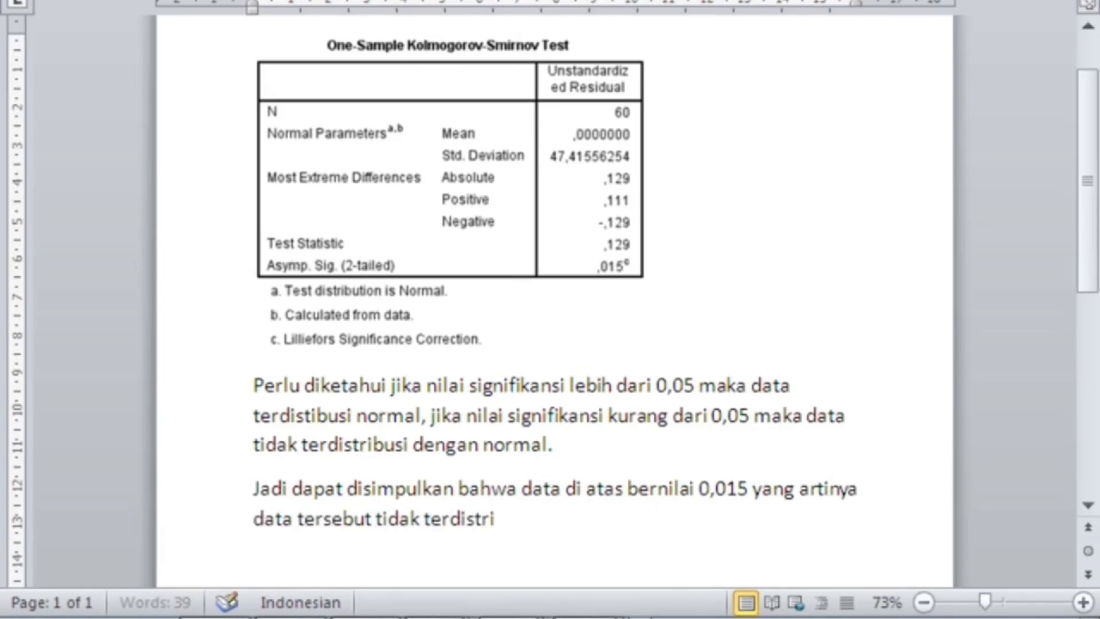
type("busi dengan normal k")
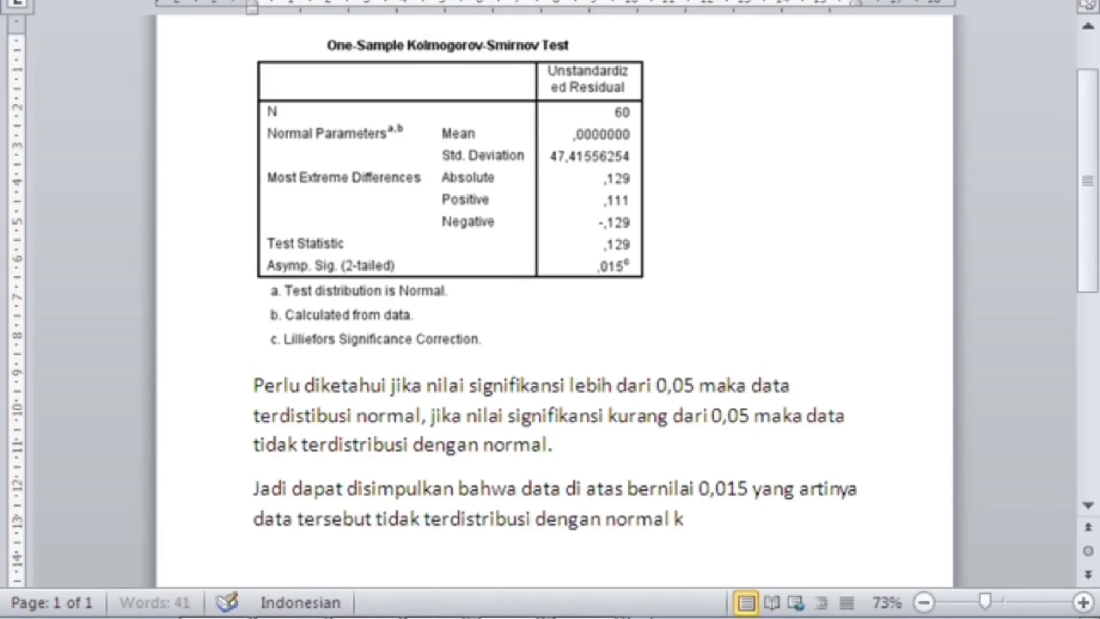
type("arena nilai signifikansi ku")
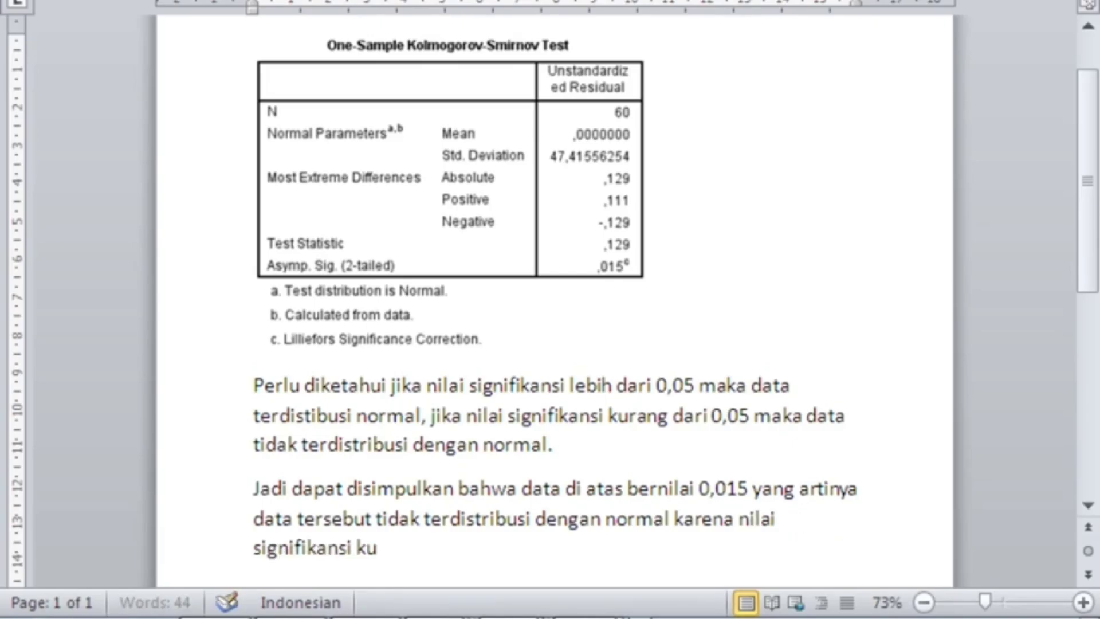
type("rang dari 0,05")
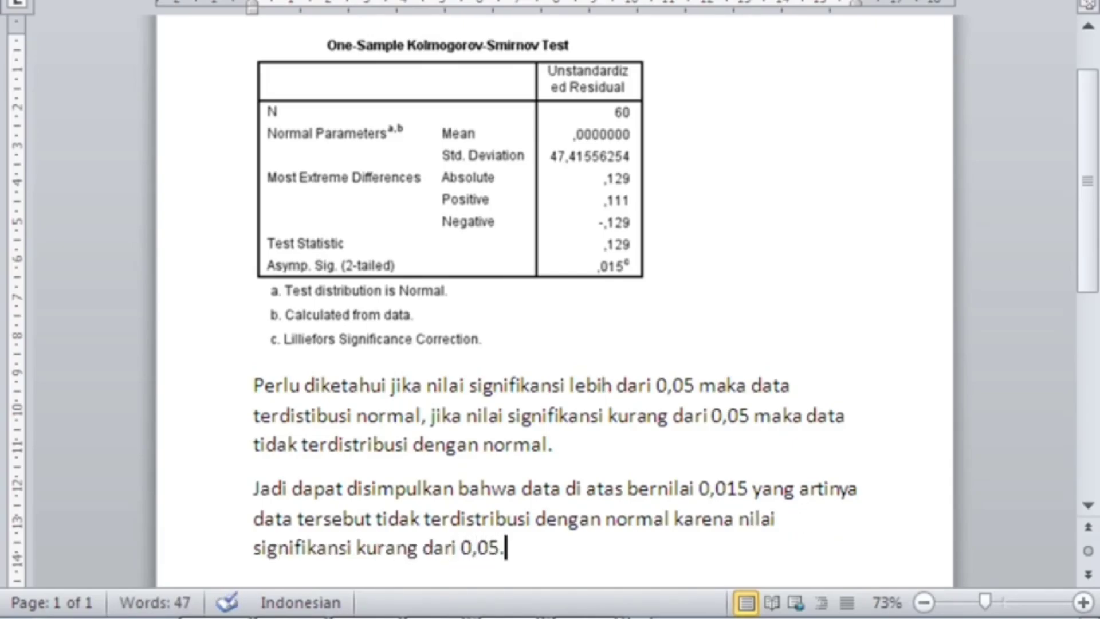
type(".")
key("ctrl+shift+Up")
key("ctrl+b")
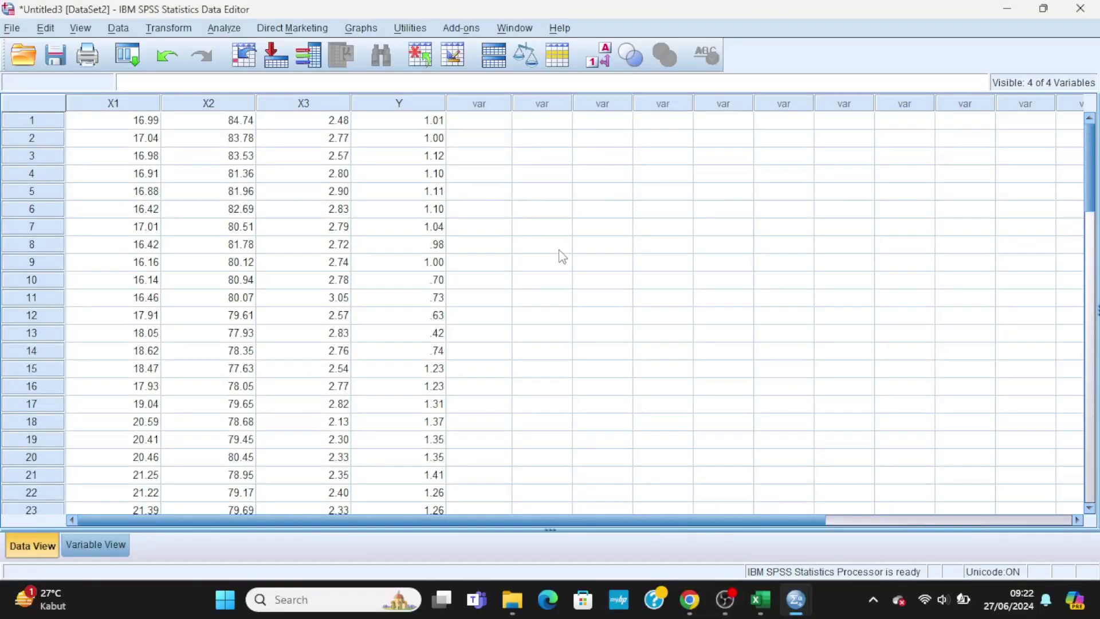
Step: Set up date definitions for the Untitled3 dataset as years and months, with 2017 as the first case's year
left_click(119, 27)
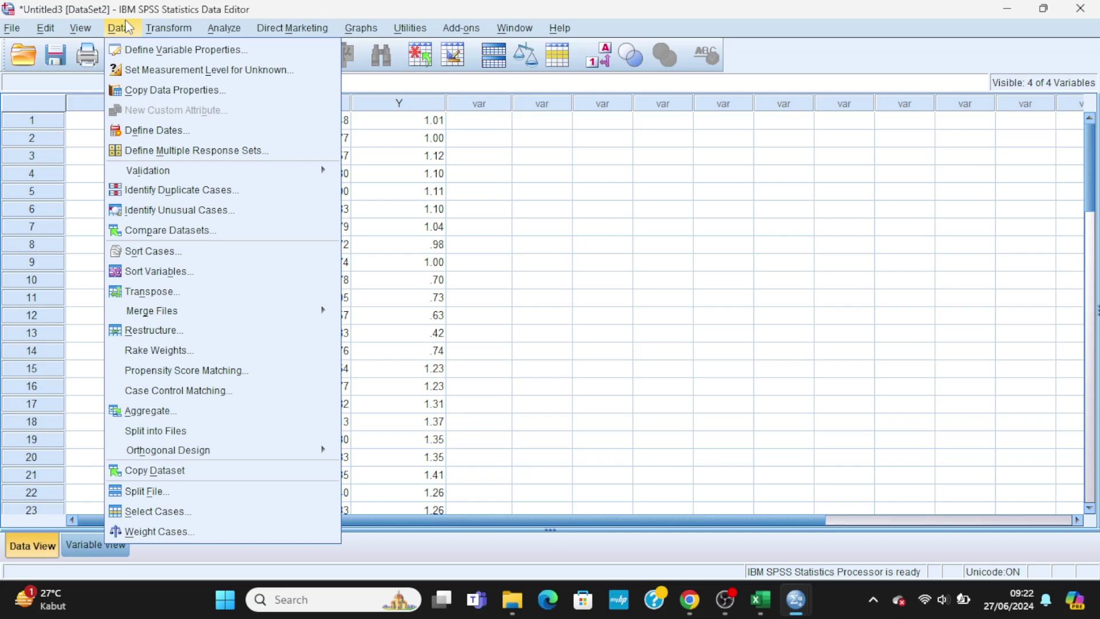
left_click(167, 131)
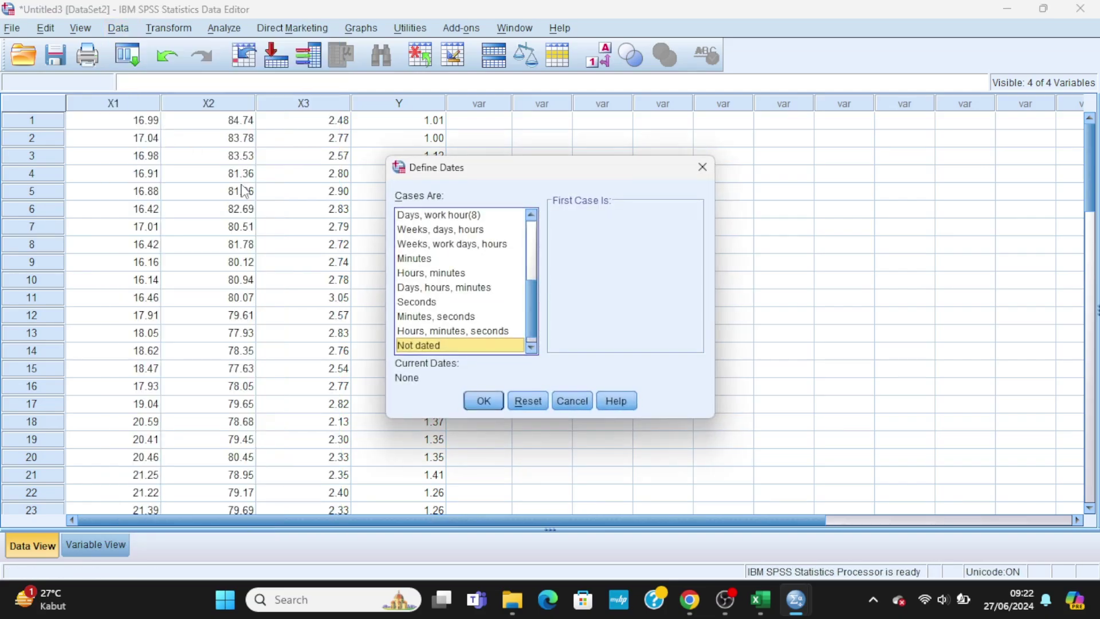
left_click_drag(531, 314, 533, 254)
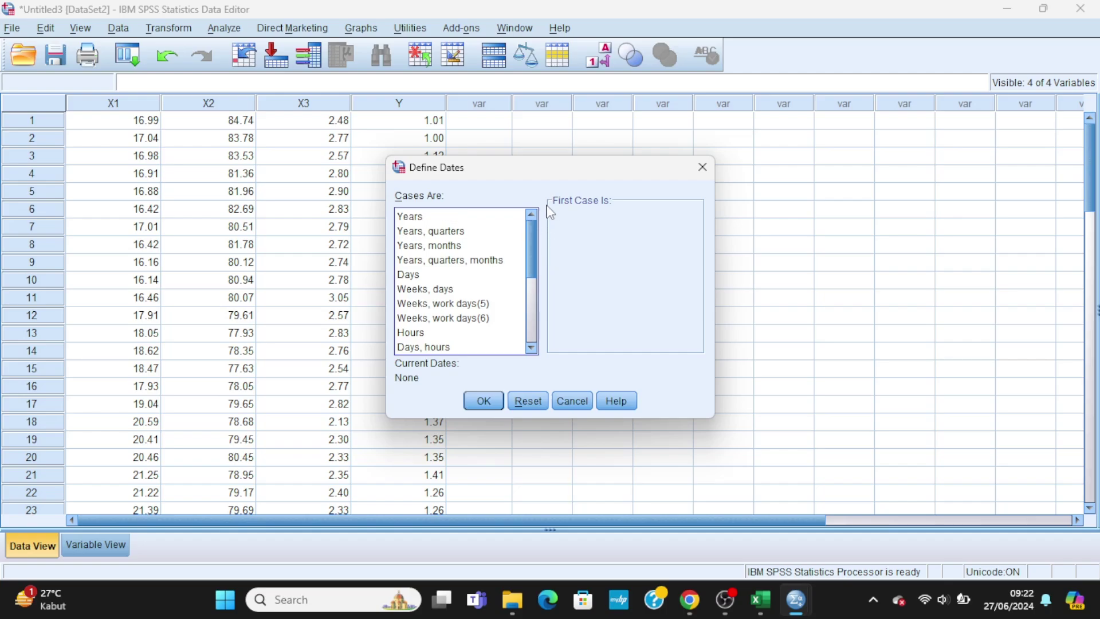
left_click(437, 250)
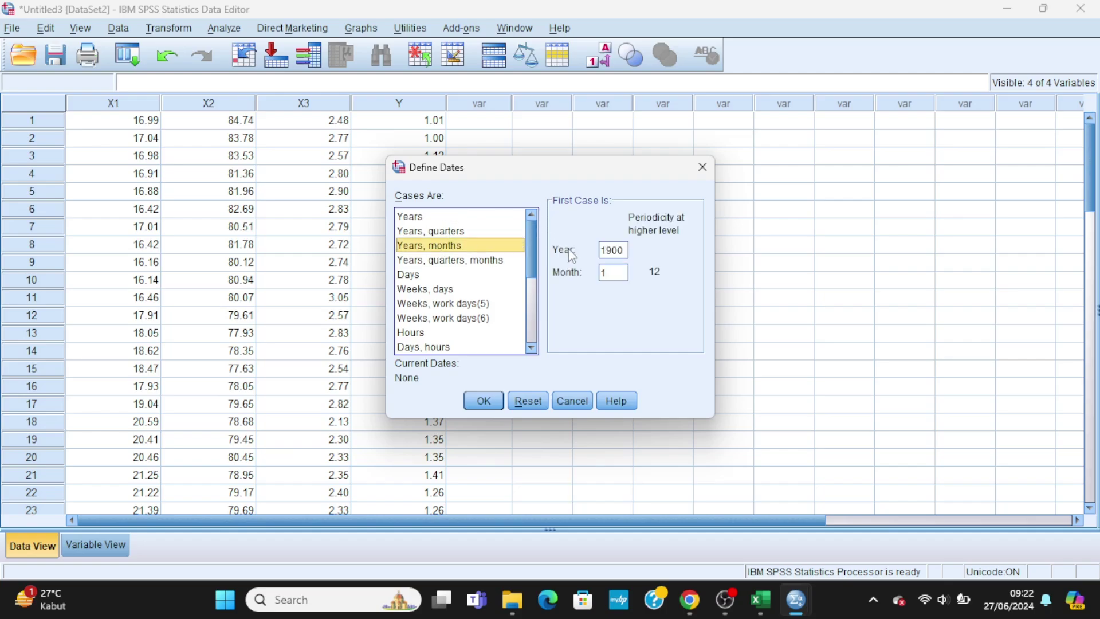
left_click(601, 250)
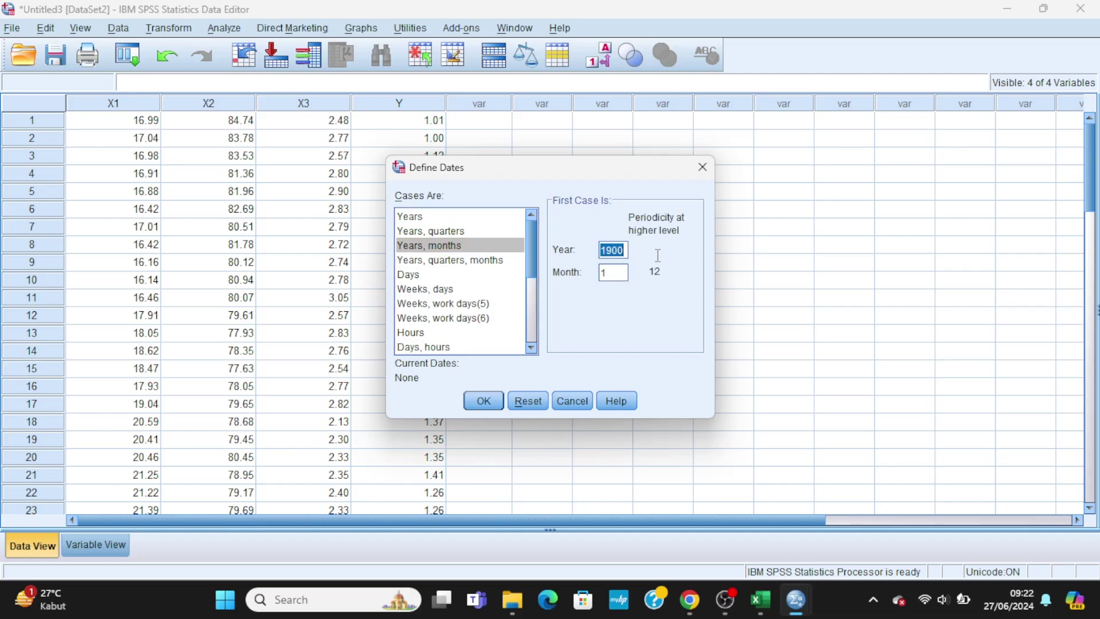
type("2017")
Step: Check the starting period in the Excel sheet Dataset Latihan 4, and apply the date definition back in SPSS
left_click(762, 601)
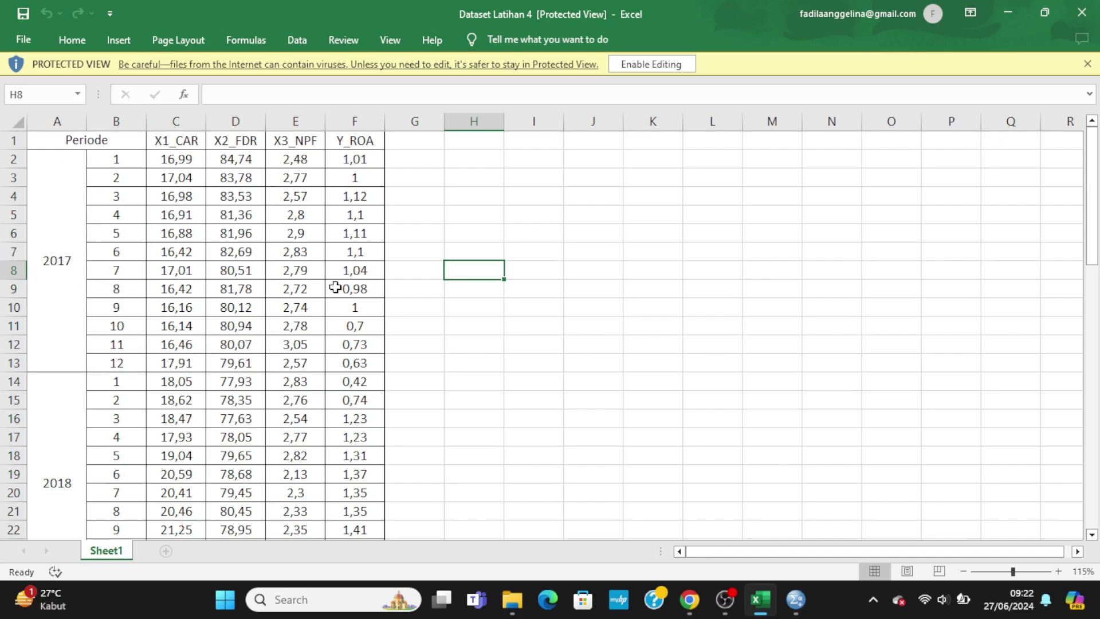
mouse_move(789, 607)
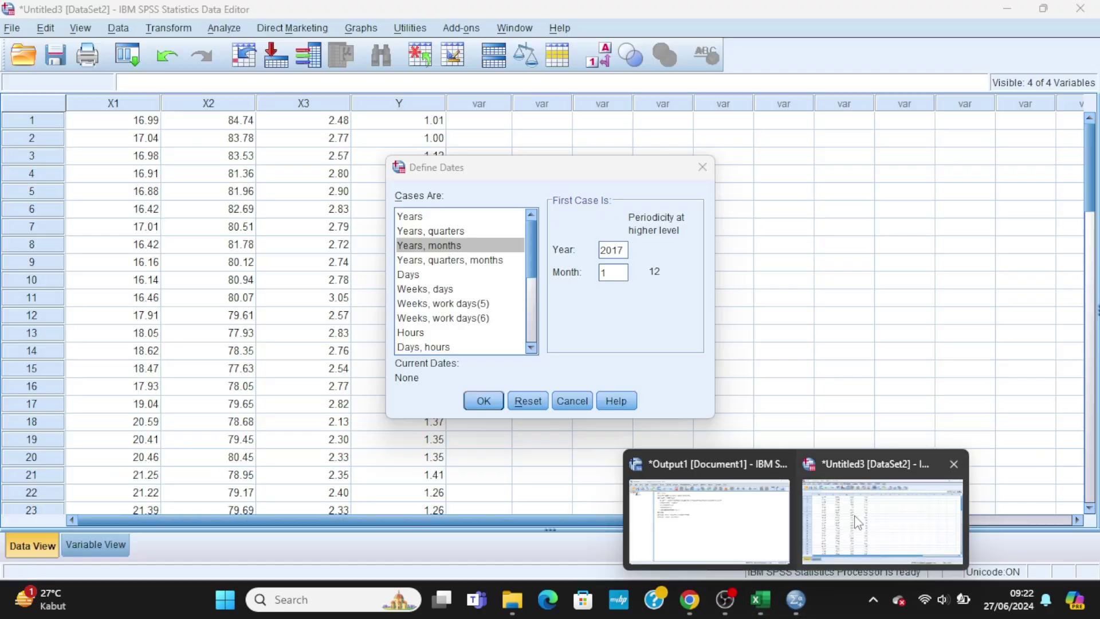
left_click(853, 514)
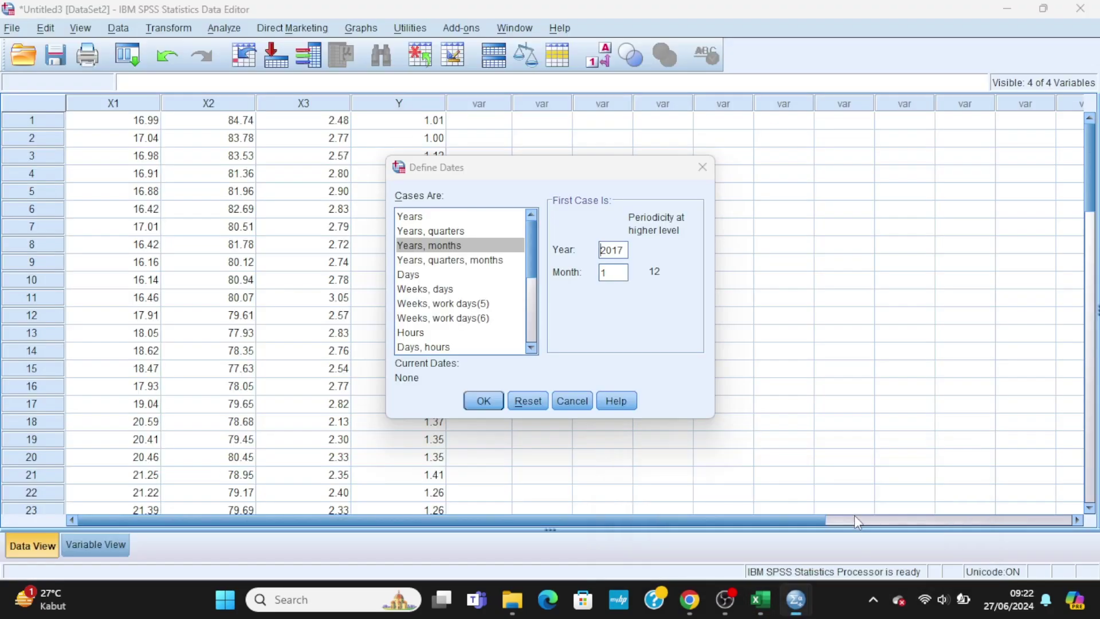
left_click(484, 401)
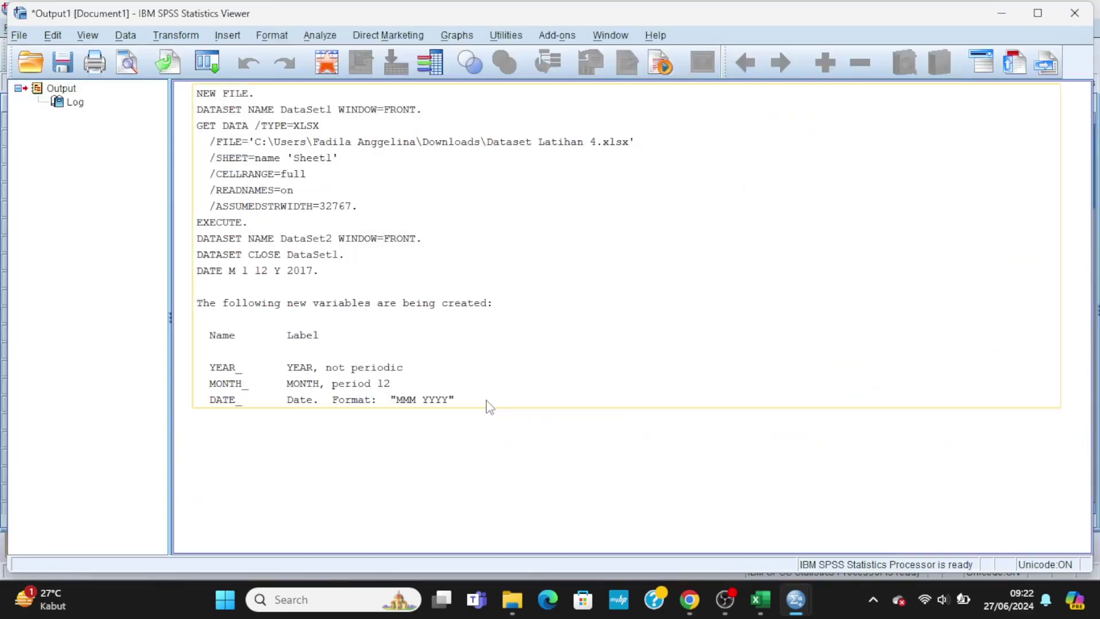
mouse_move(767, 604)
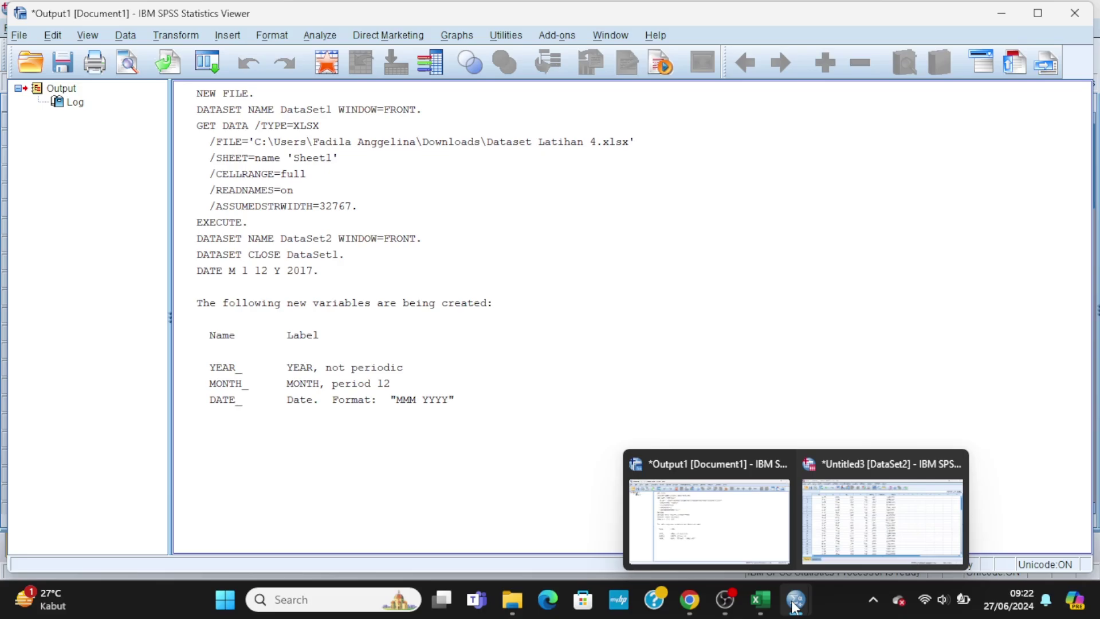
Step: Switch to the SPSS Data Editor and set up a linear regression with CAR, FDR and NPF as independents and ROA as dependent
left_click(836, 538)
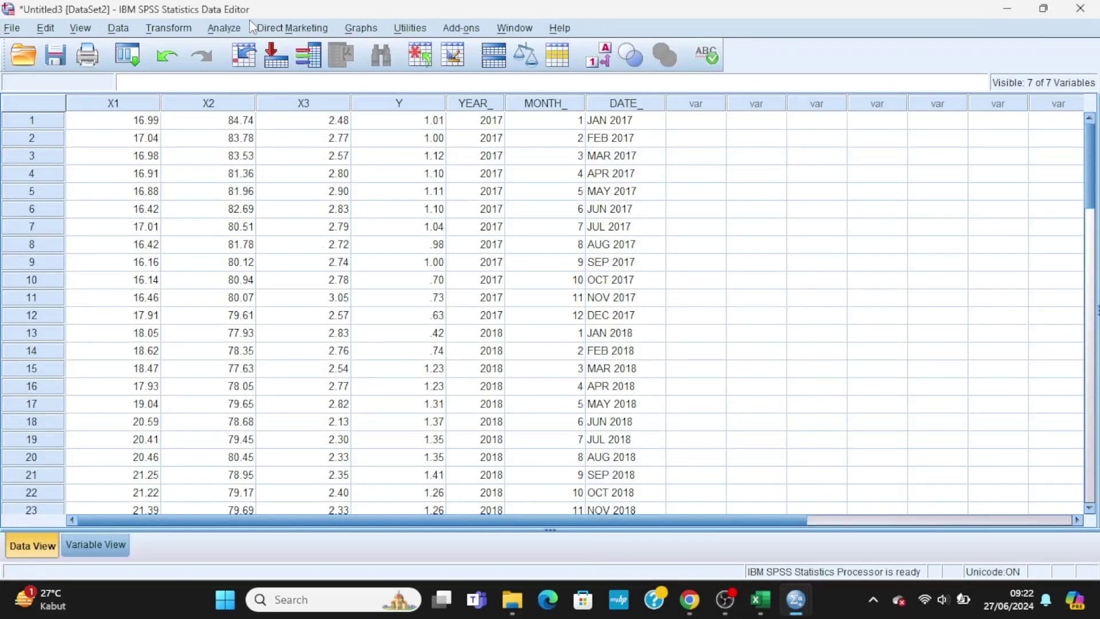
left_click(229, 30)
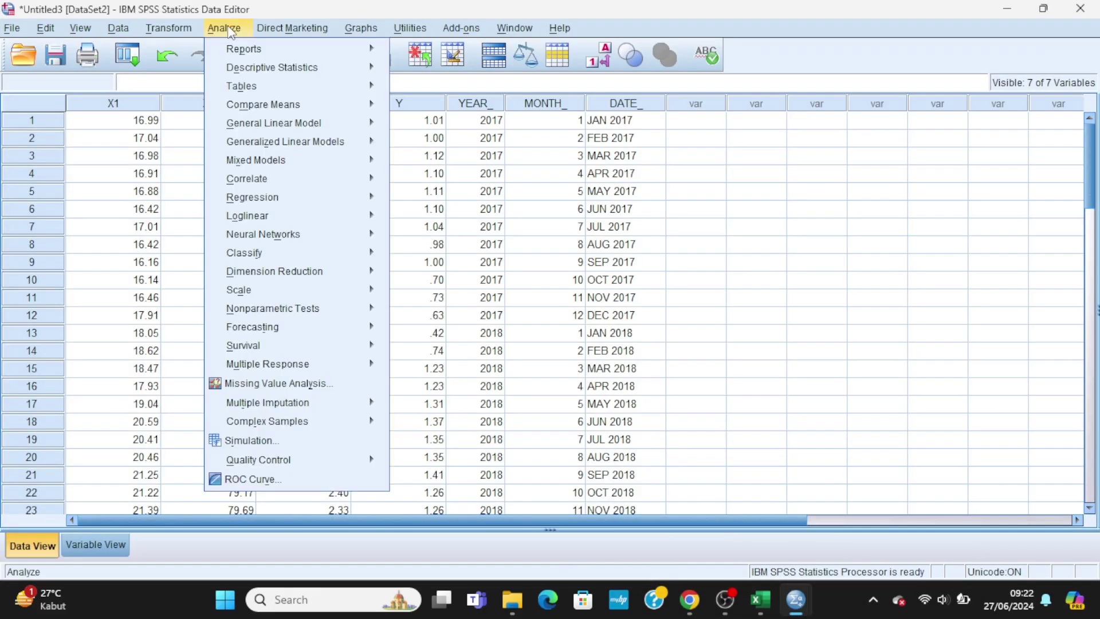
mouse_move(290, 200)
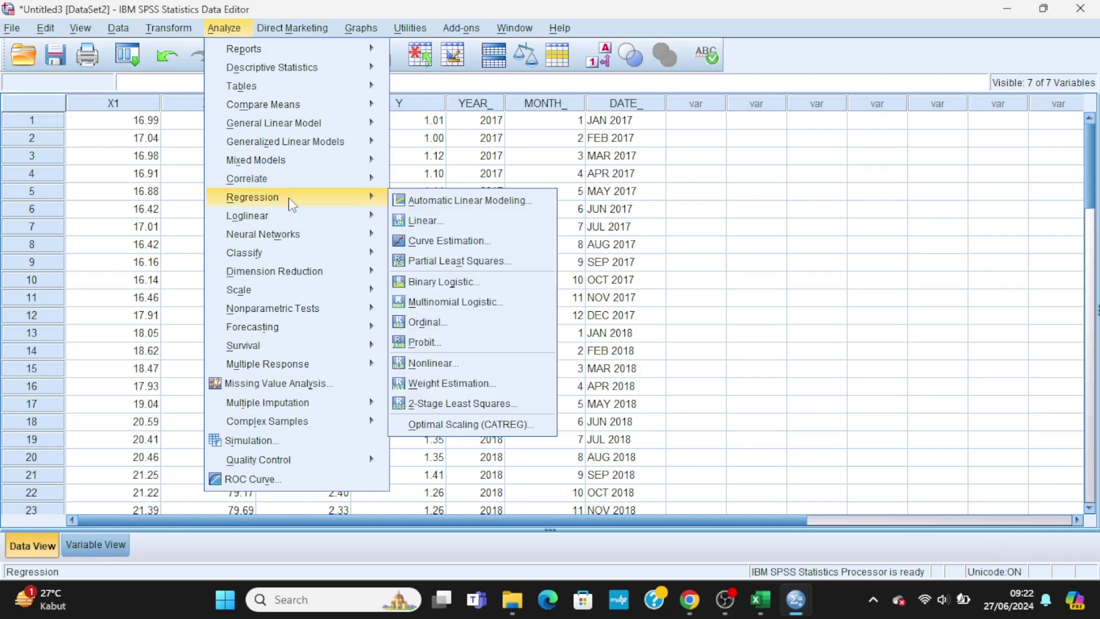
left_click(413, 223)
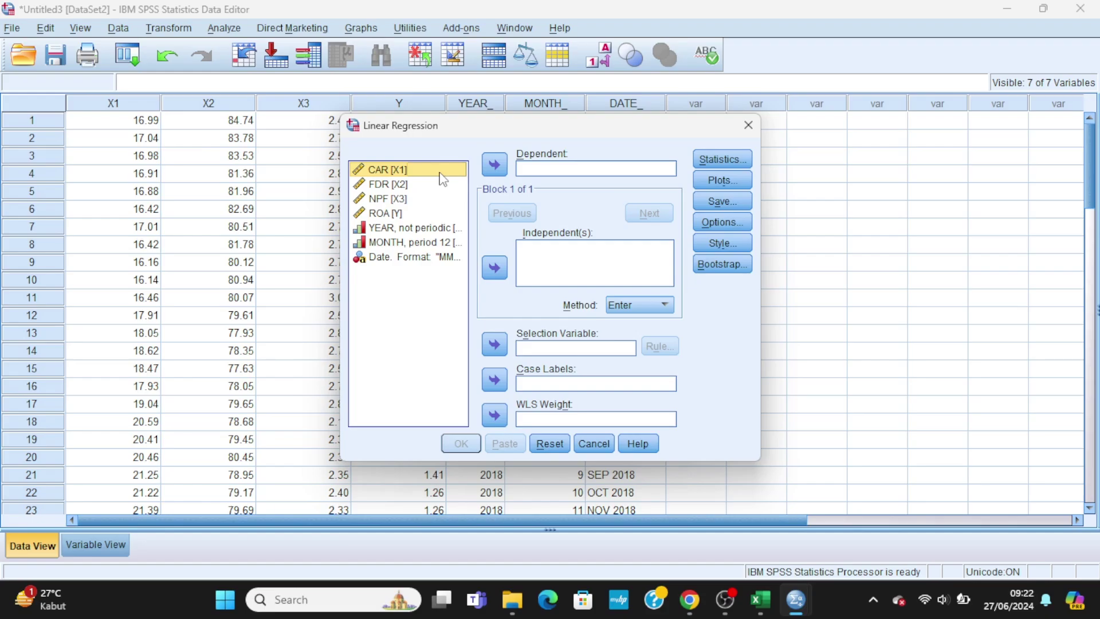
key("shift+Down")
key("shift+Down")
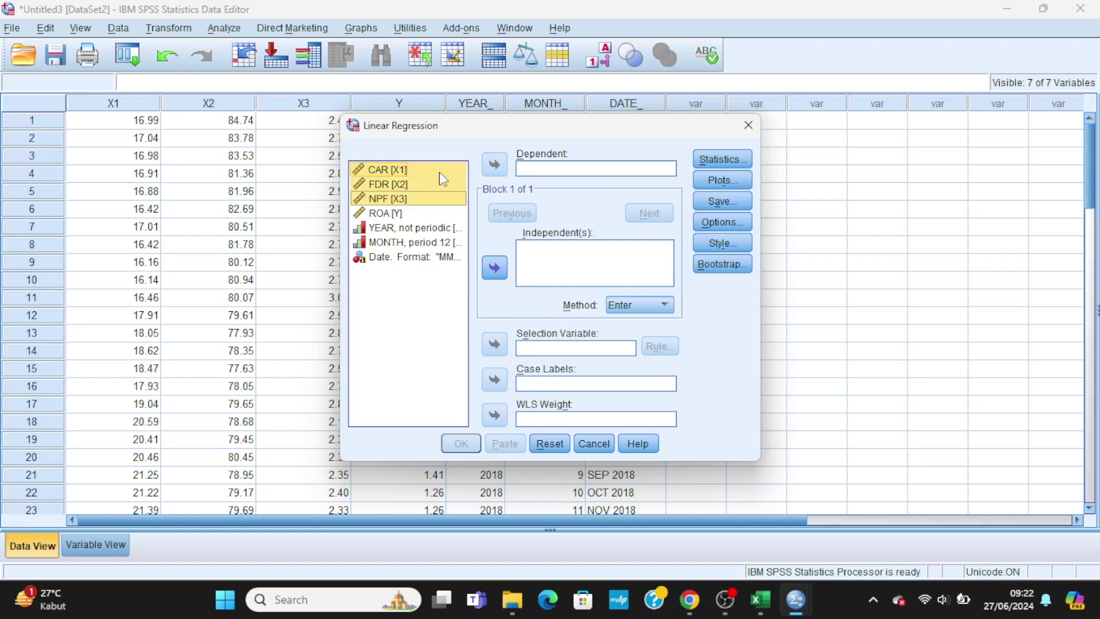
left_click(494, 267)
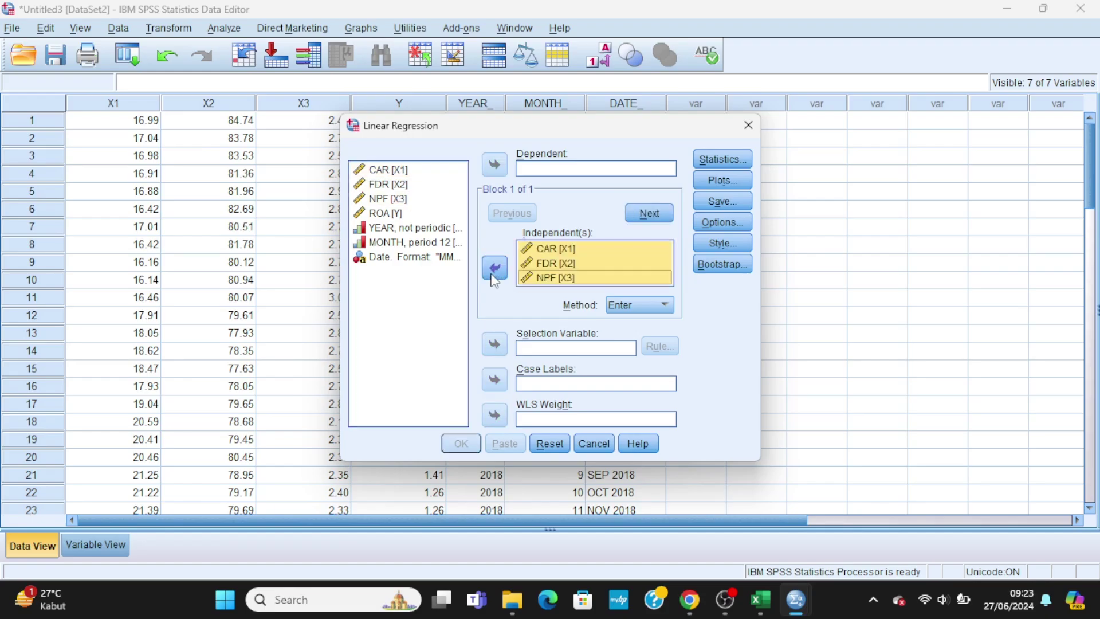
left_click(433, 213)
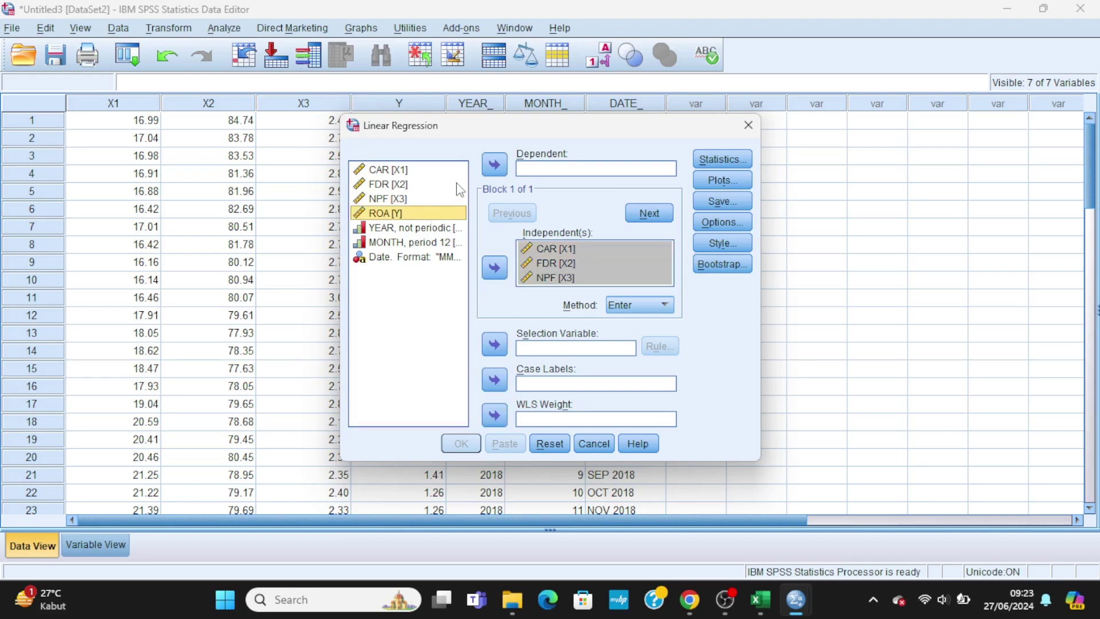
left_click(495, 166)
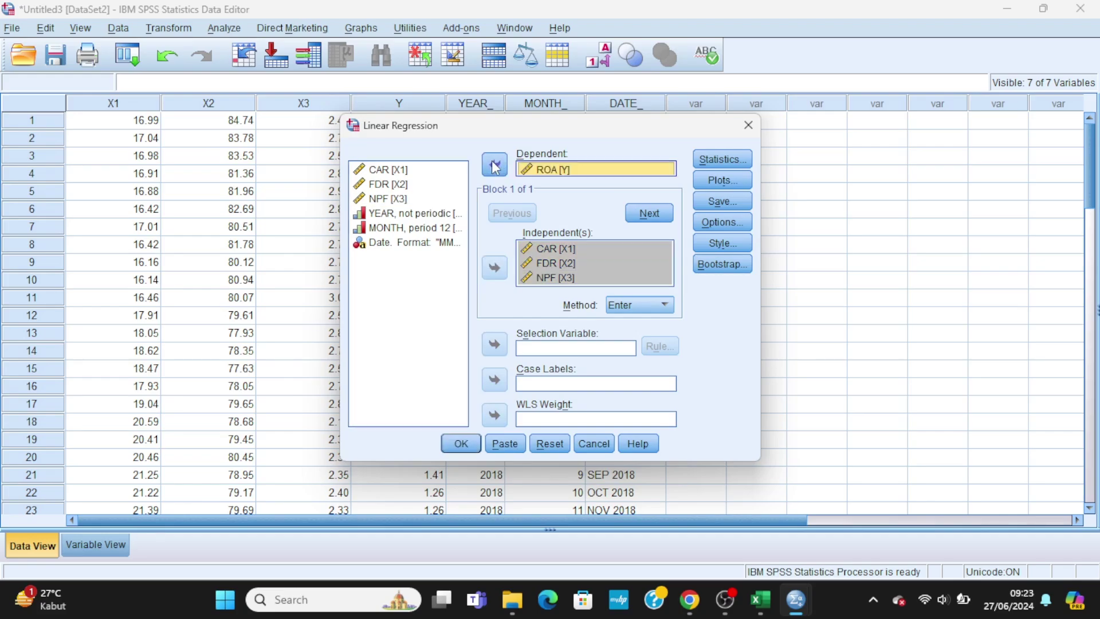
Step: Add collinearity diagnostics and the Durbin-Watson statistic to the regression, run it and look through the output
left_click(711, 161)
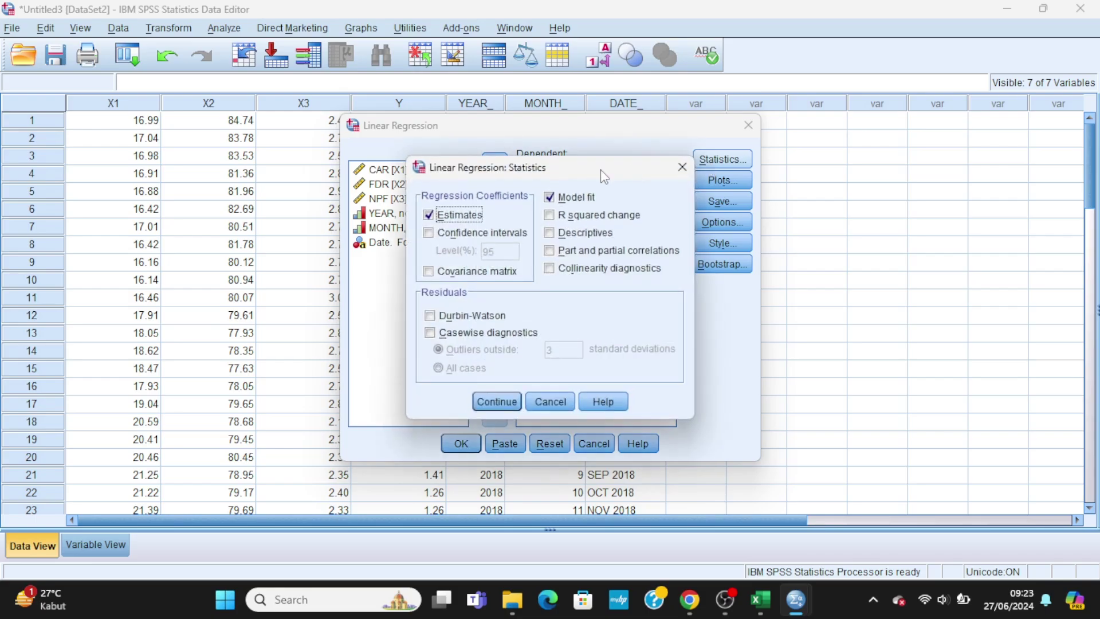
left_click(553, 275)
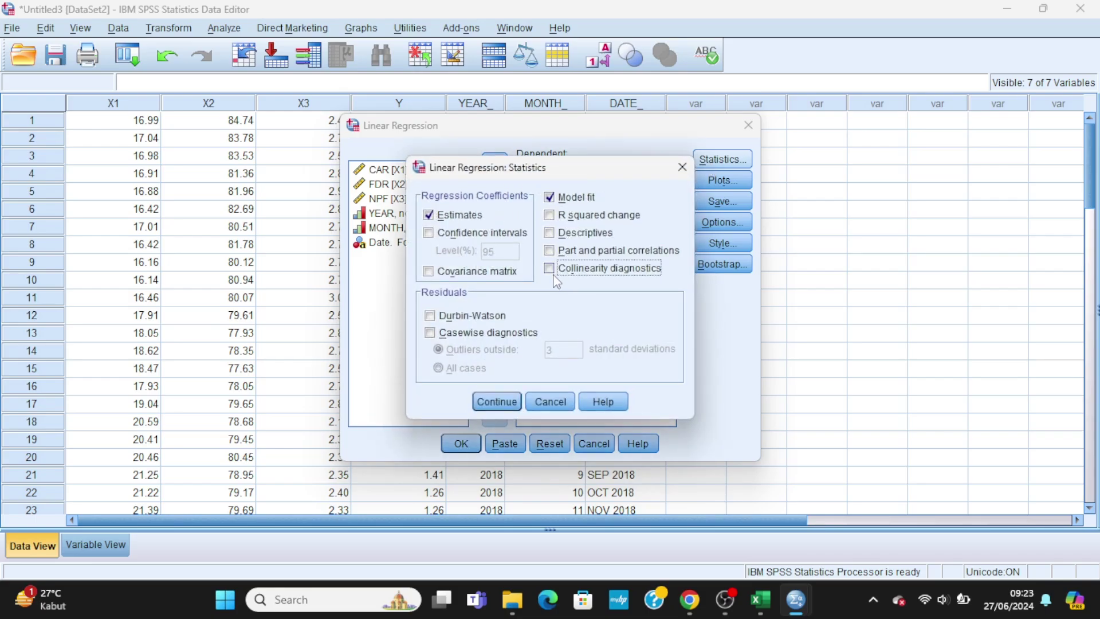
left_click(452, 317)
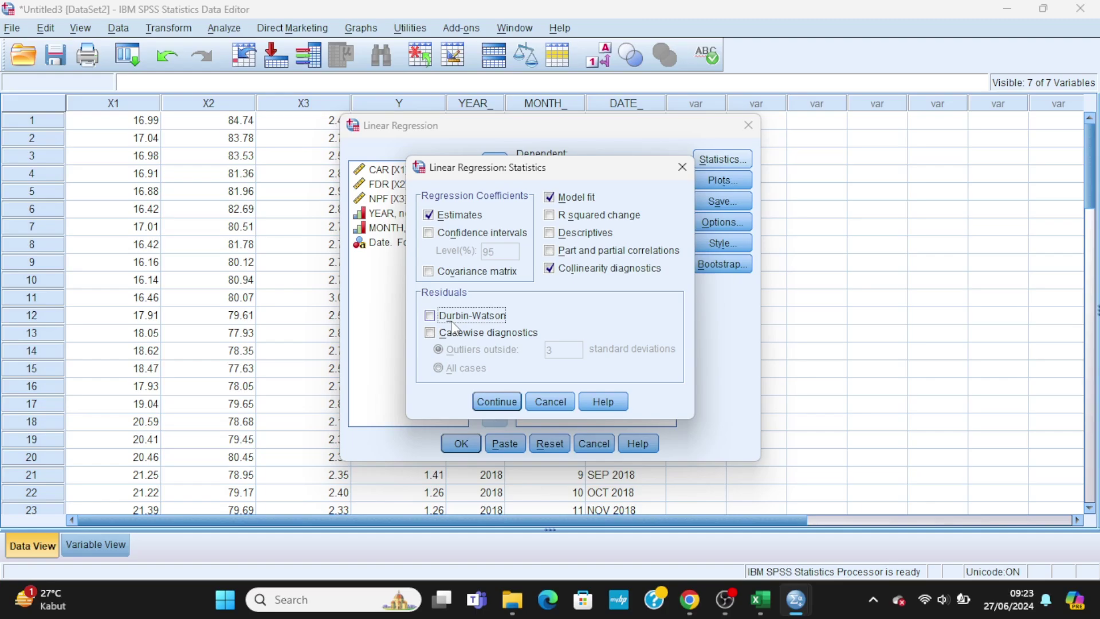
left_click(497, 403)
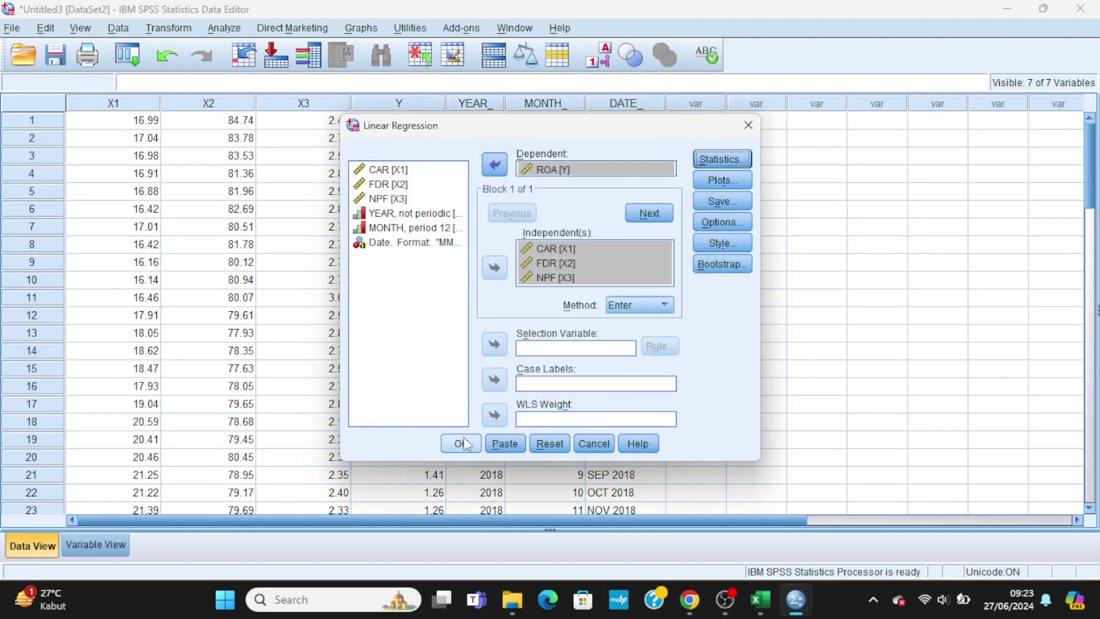
left_click(461, 444)
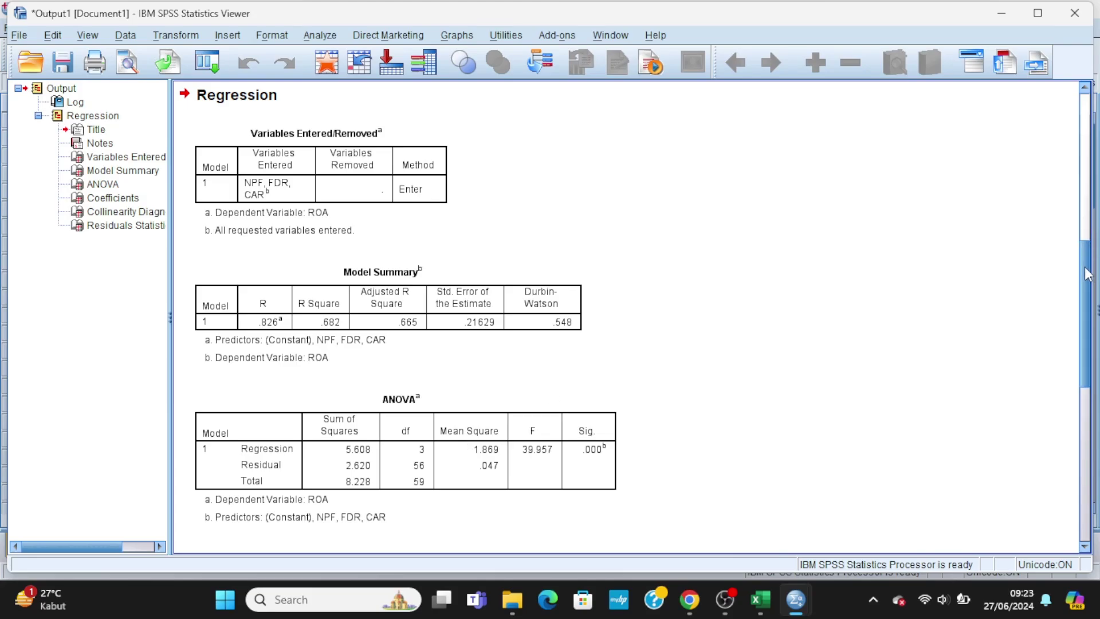
mouse_move(1088, 274)
left_mouse_down()
mouse_move(1097, 426)
mouse_move(1096, 272)
left_mouse_up()
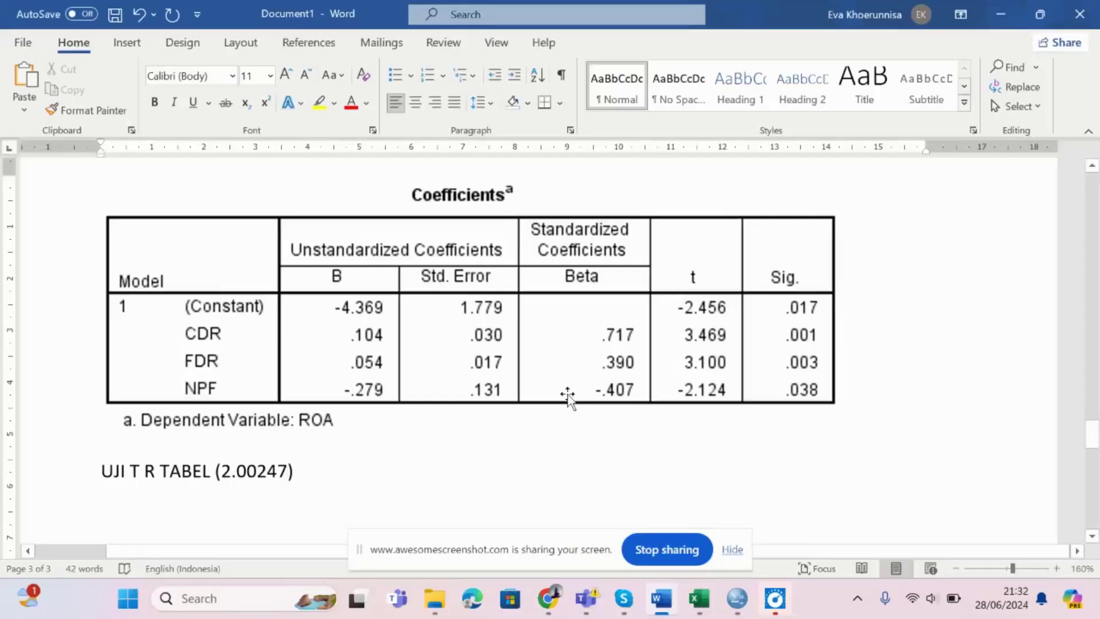
Step: In the Word document, split the line below the Coefficients table into "UJI T" and "T TABEL (2.00247)"
scroll(516, 400, "down", 3)
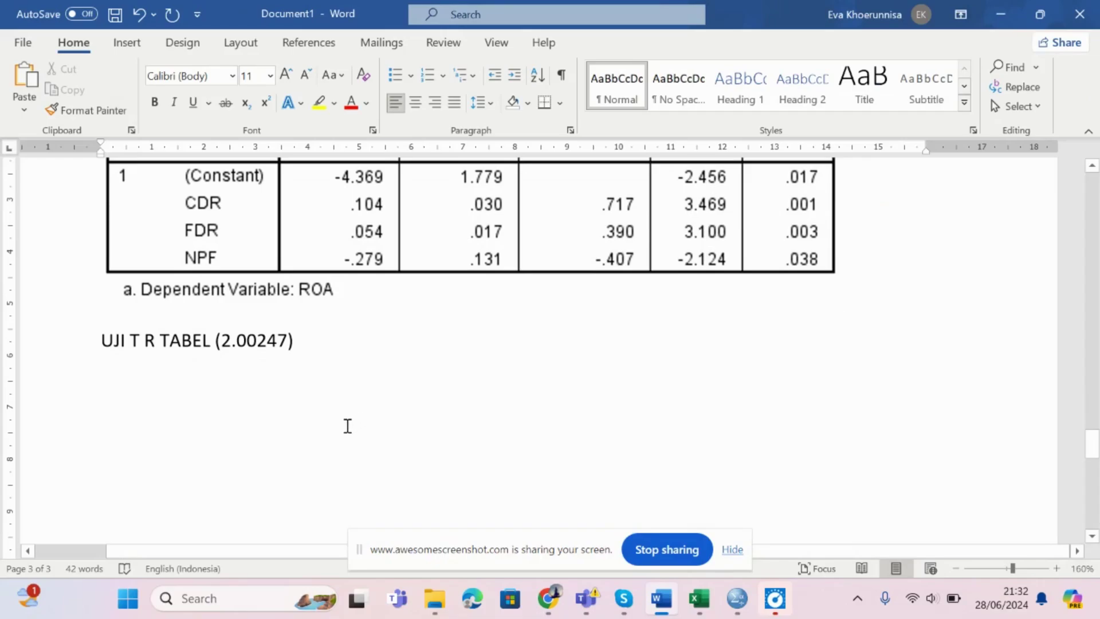
left_click(166, 342)
key("Return")
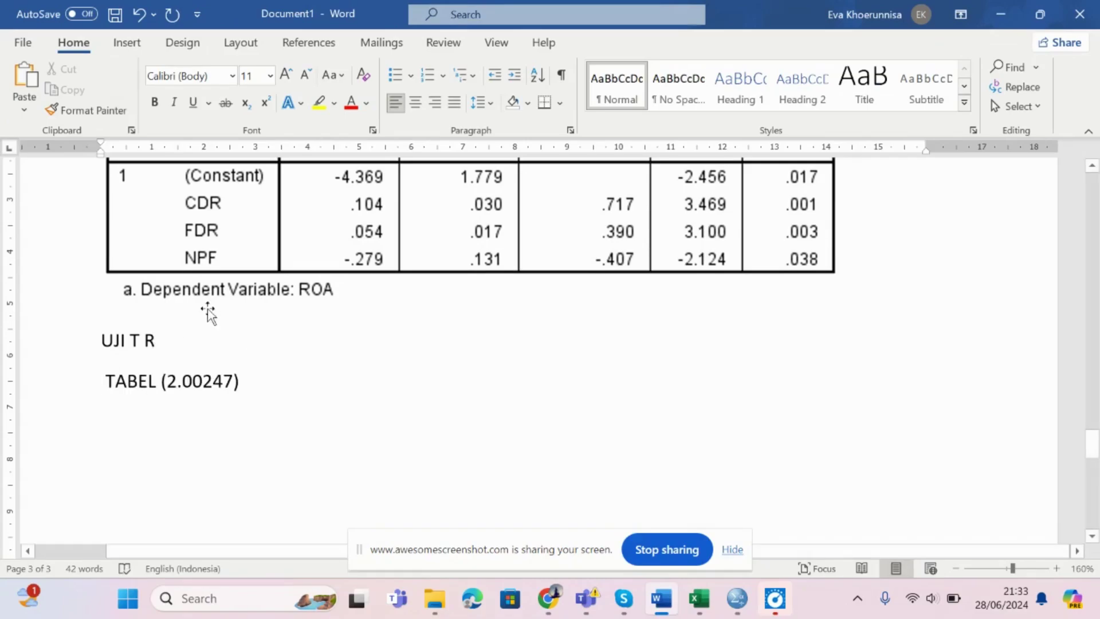
double_click(149, 341)
key("BackSpace")
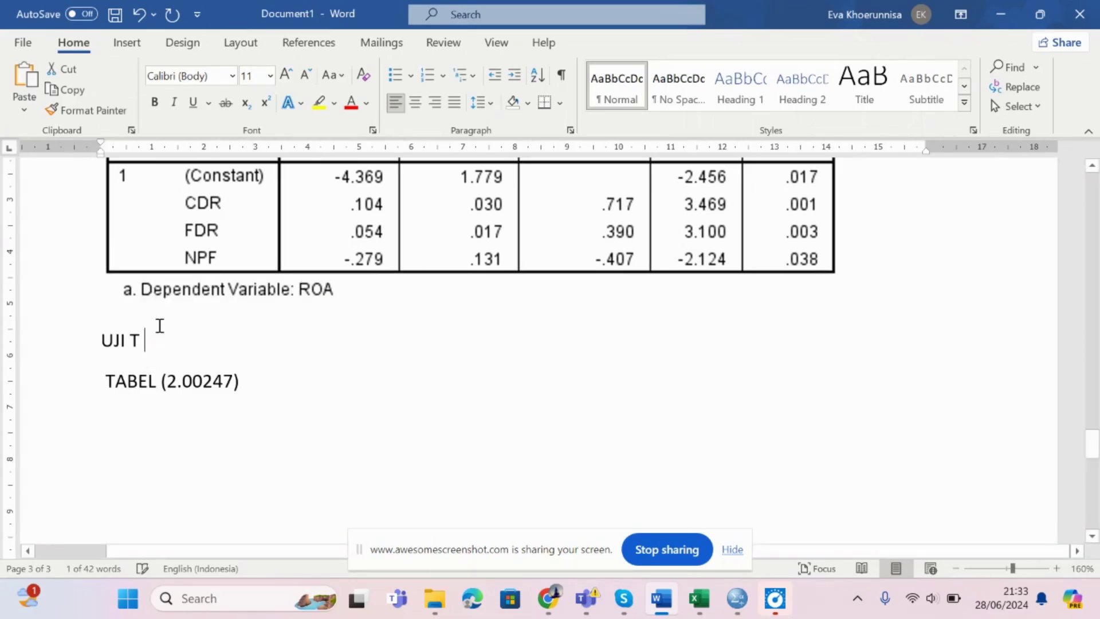
left_click(97, 382)
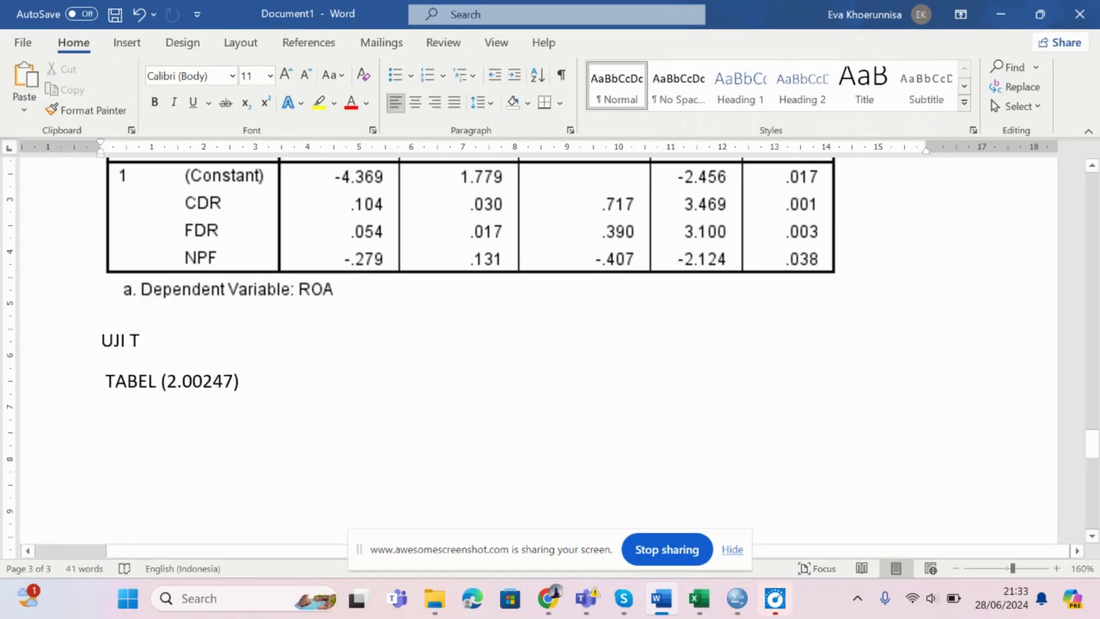
type("T")
left_click(276, 383)
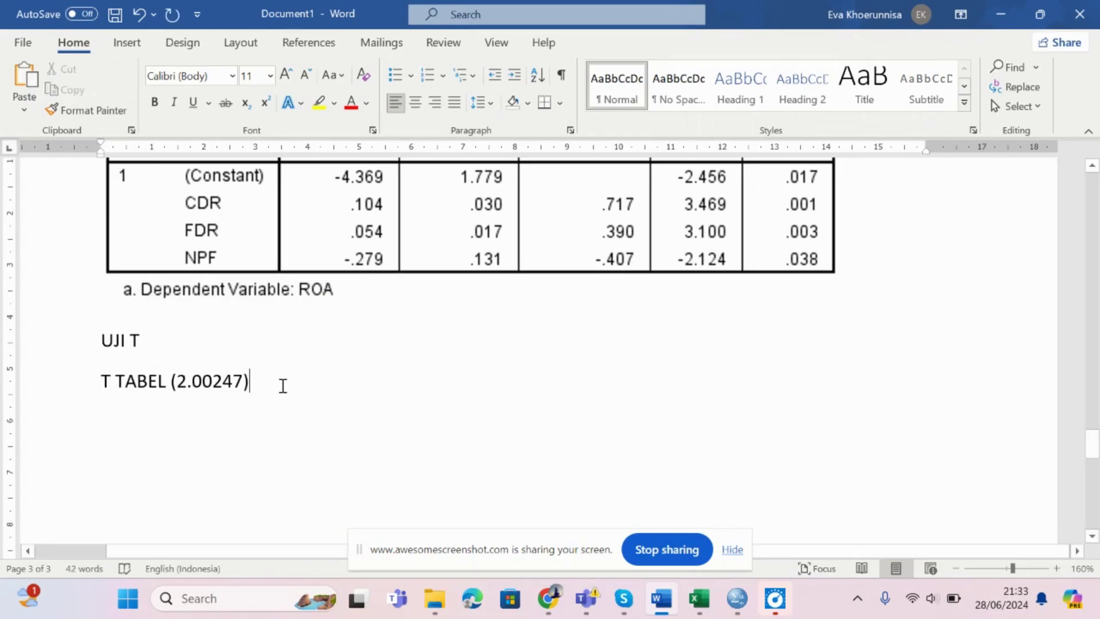
Step: Consult the t column of the Coefficients table and add the line "T HITUNG ( 3.469)" below the T TABEL line
scroll(283, 385, "up", 3)
scroll(479, 378, "down", 1)
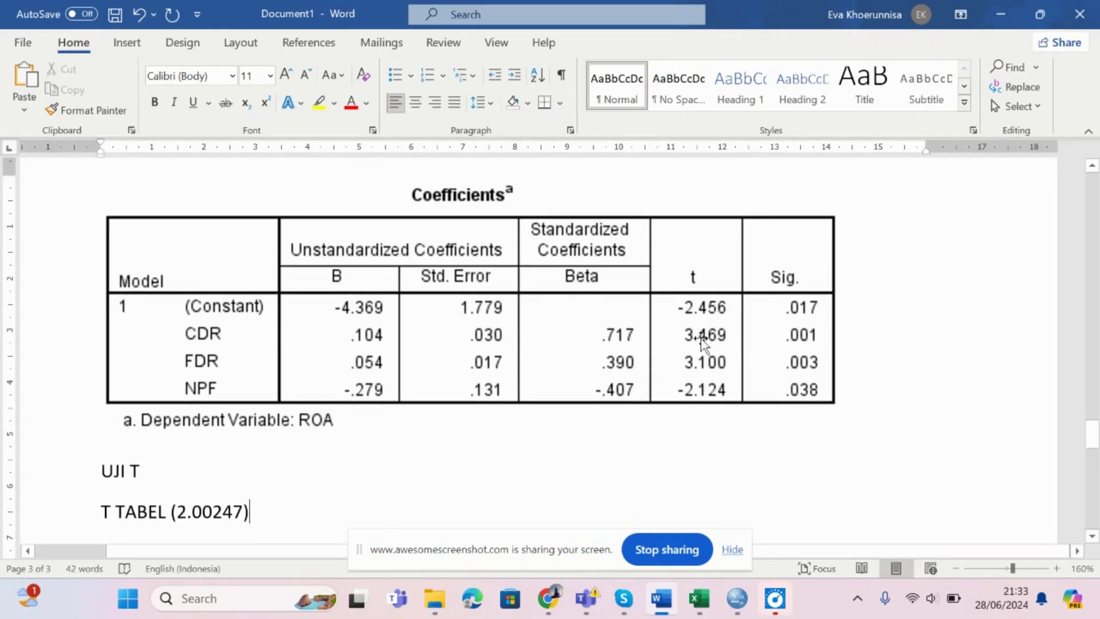
scroll(687, 349, "down", 1)
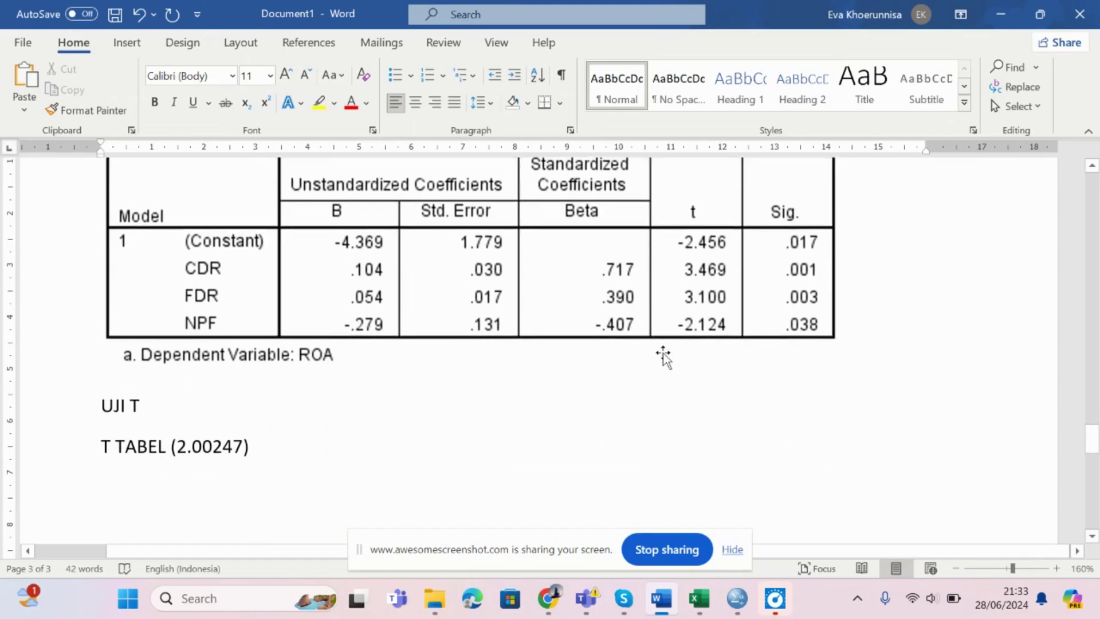
left_click(203, 467)
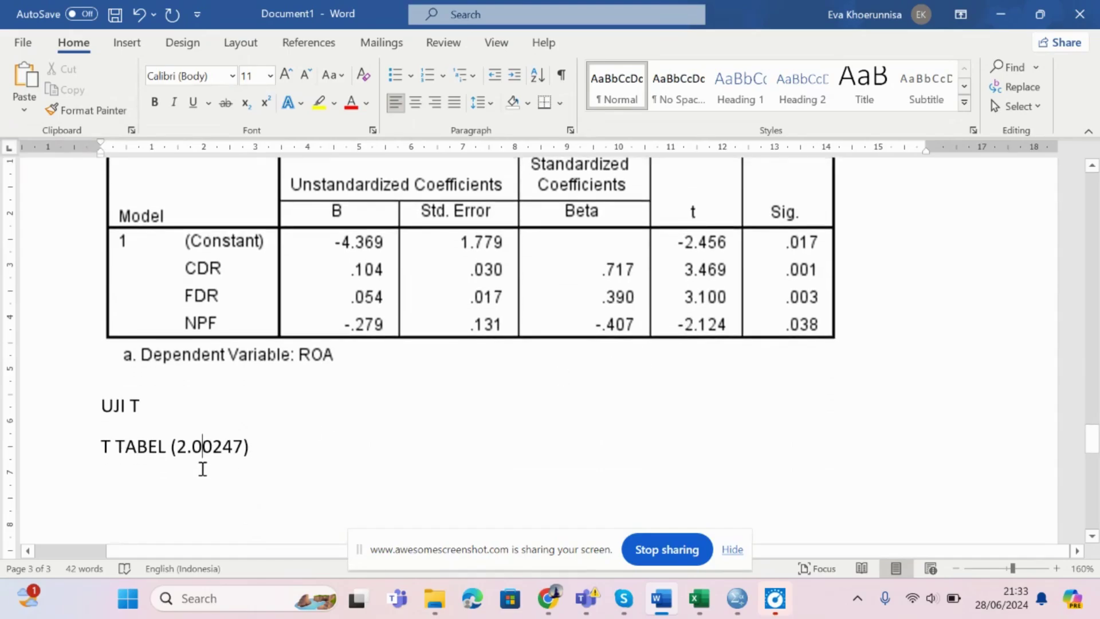
left_click(312, 495)
type("T H")
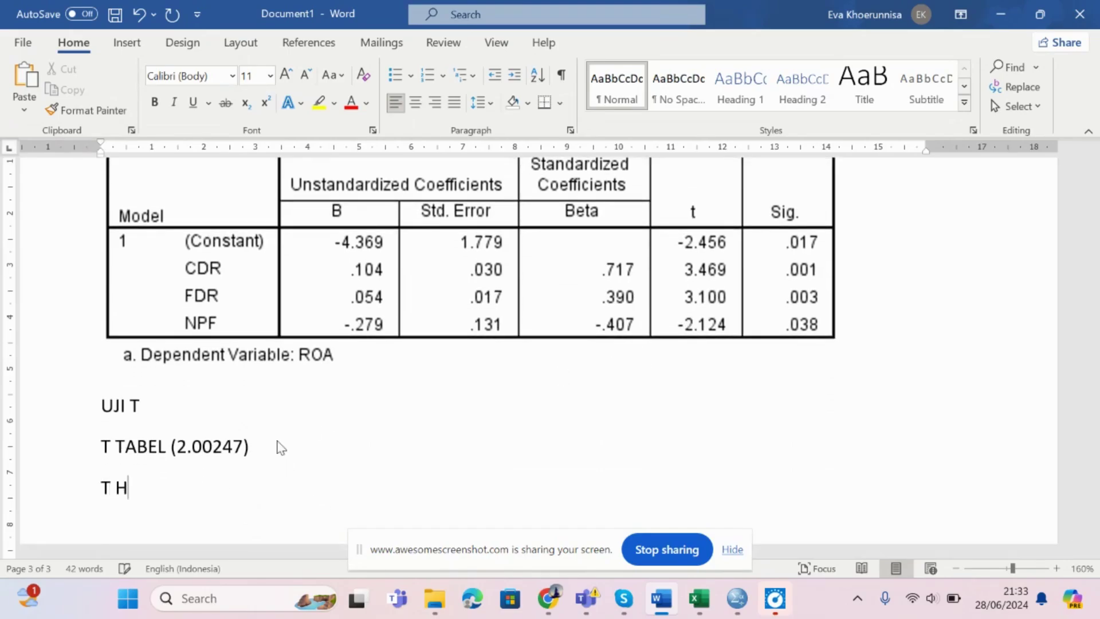
type("ITUNG (")
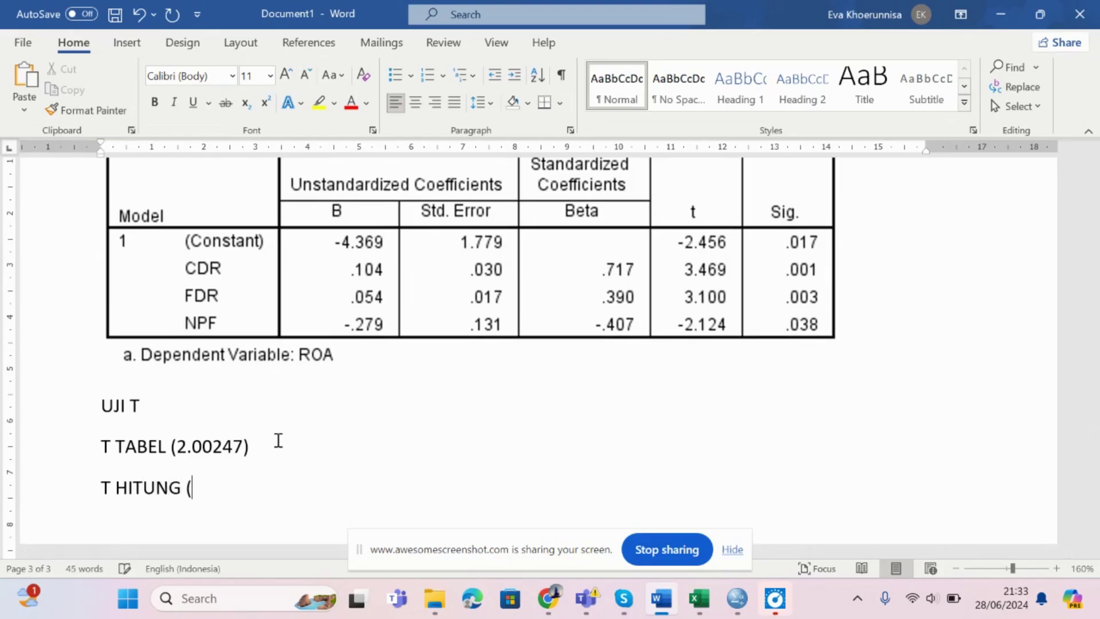
type(" 3.469)")
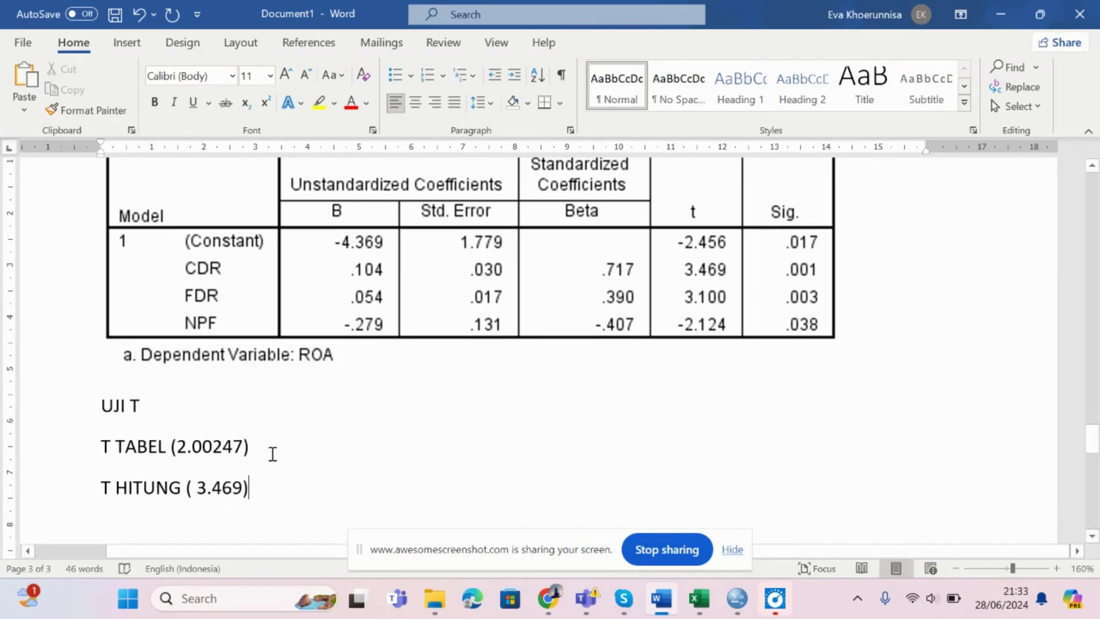
Step: Extend the T HITUNG line with ", DATA TERSEBUT DIKATAKAN SIGNIFIKAN SECARA SIMULTAN"
left_click(274, 453)
left_click_drag(274, 490, 180, 491)
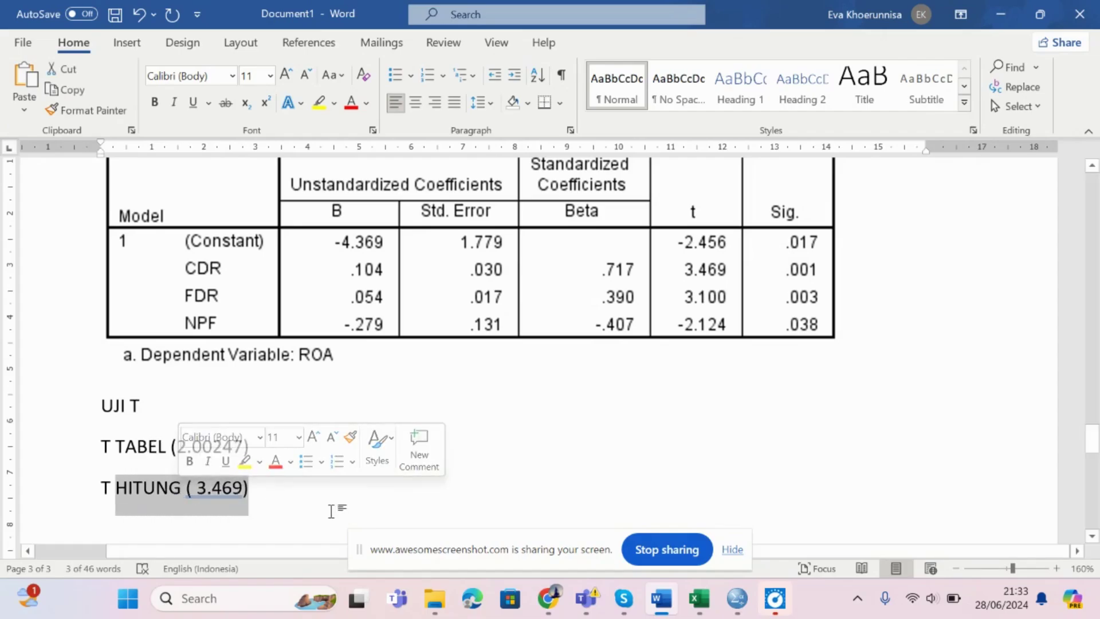
left_click(324, 484)
type(", ")
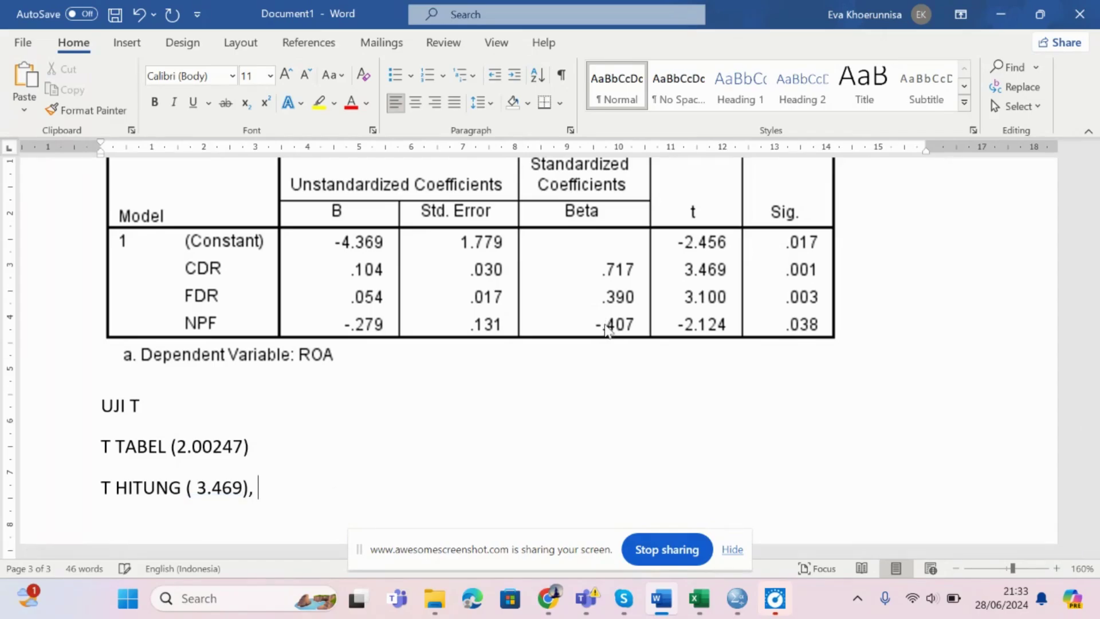
type("DATA TERSEBI")
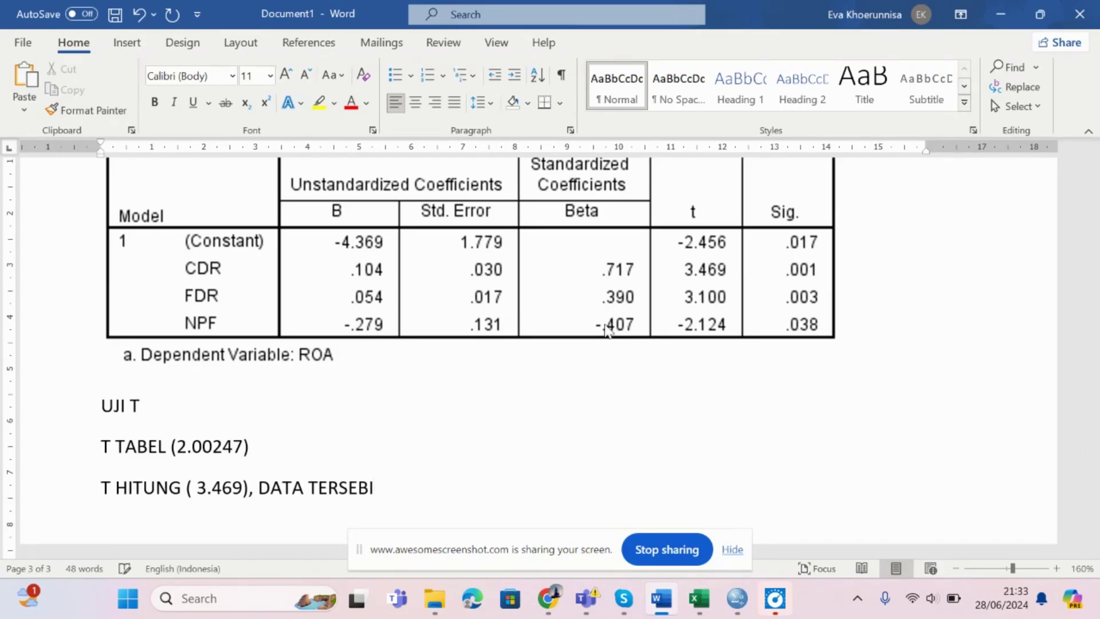
key("BackSpace")
type("UT DIKATAN")
key("BackSpace")
type("KAN")
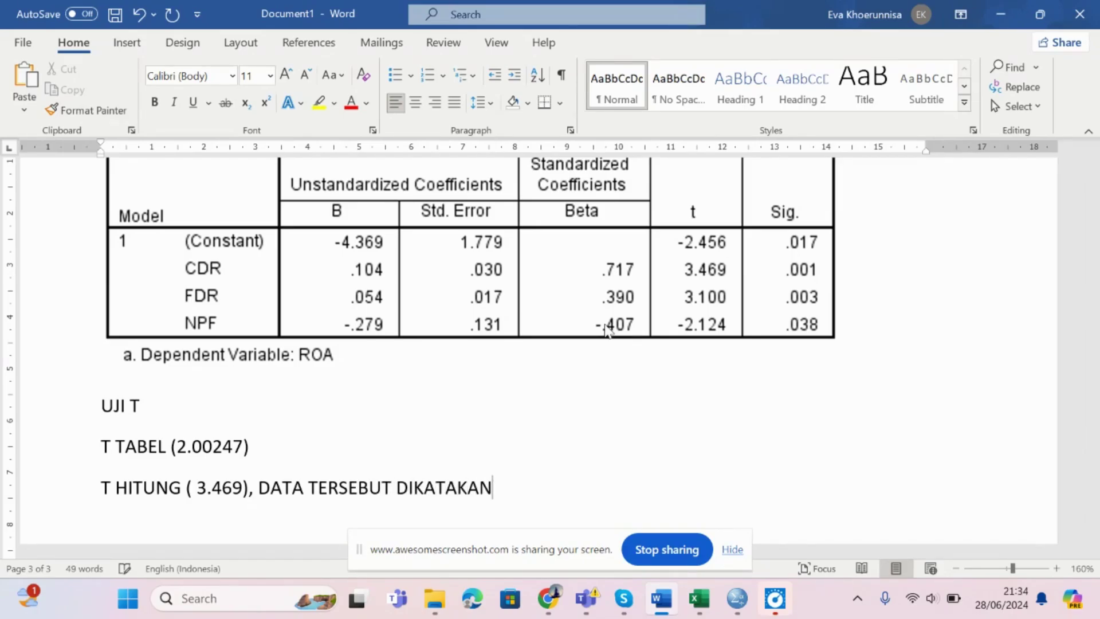
type(" SIGNIF")
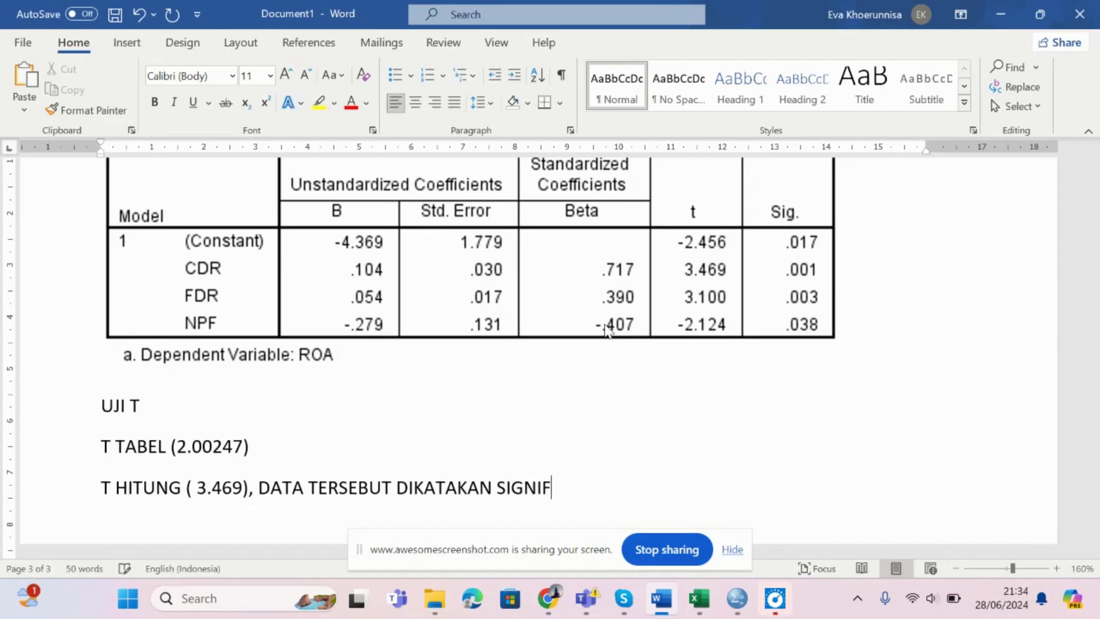
type("IKAN SECARA")
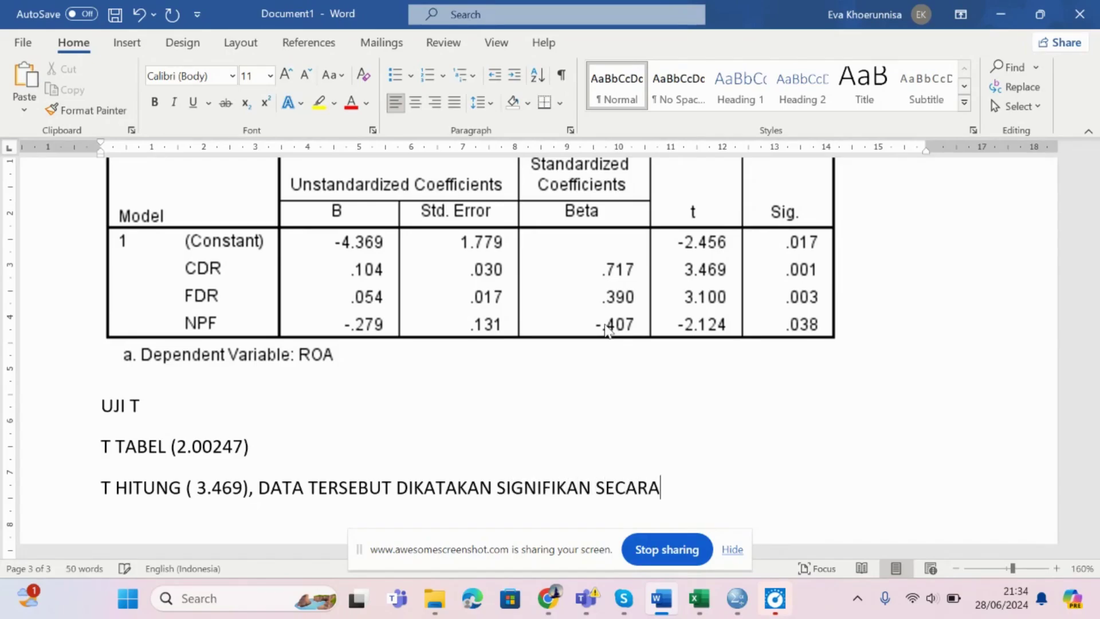
type(" SIMULTAN")
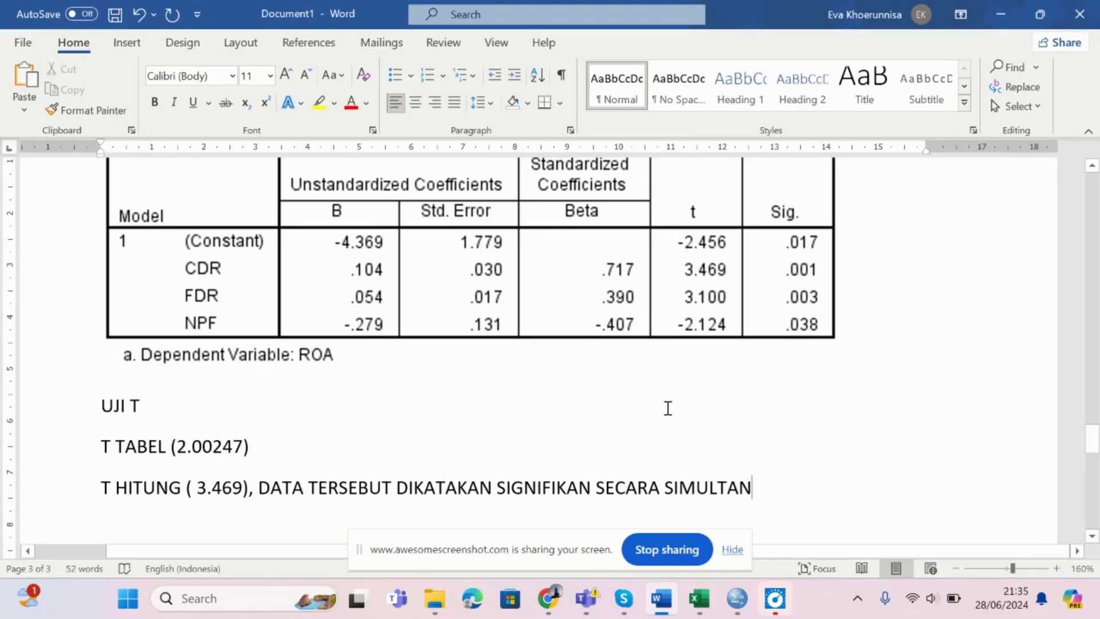
Step: Add the general regression equation "Y= B0+B1X1+B2X2+B3X3" below the T HITUNG line
scroll(607, 418, "down", 1)
scroll(555, 426, "down", 1)
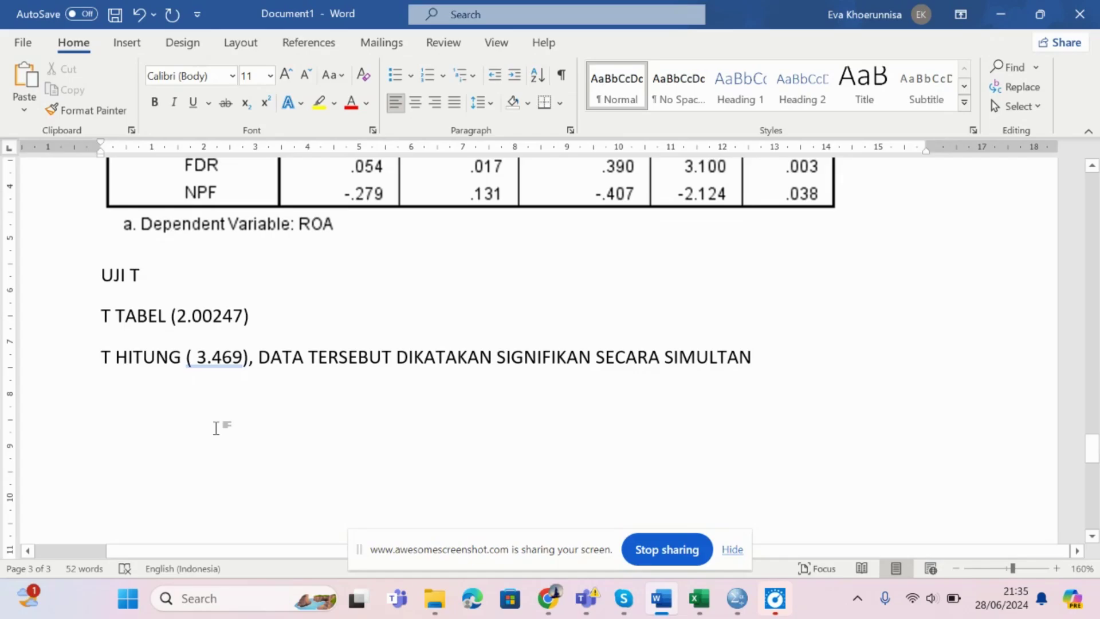
left_click(216, 429)
type("Y")
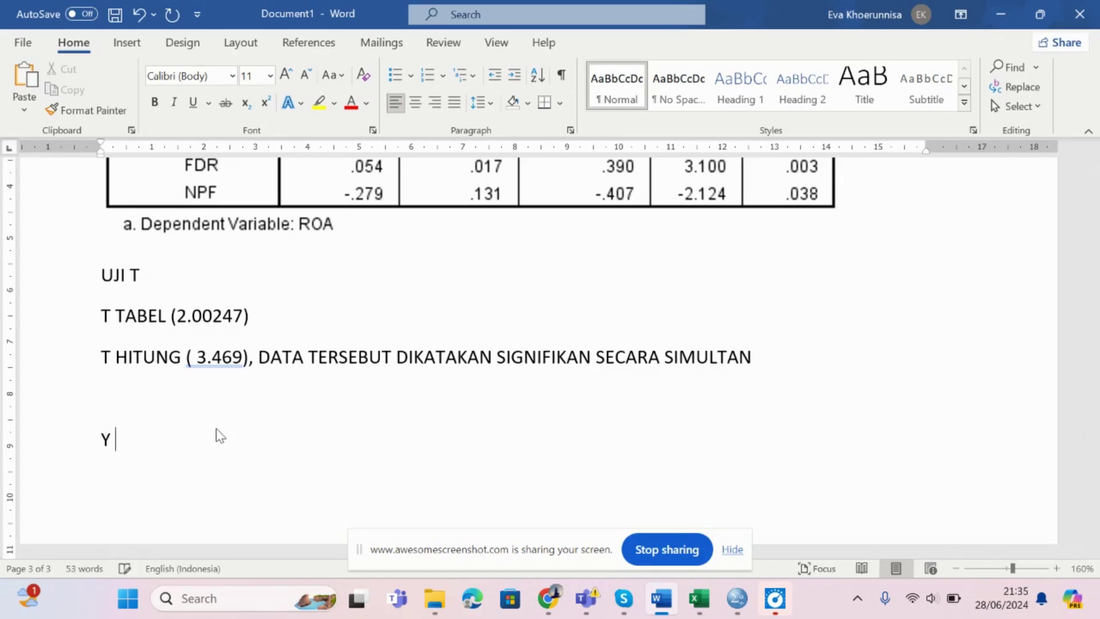
type("= B0+B1X1")
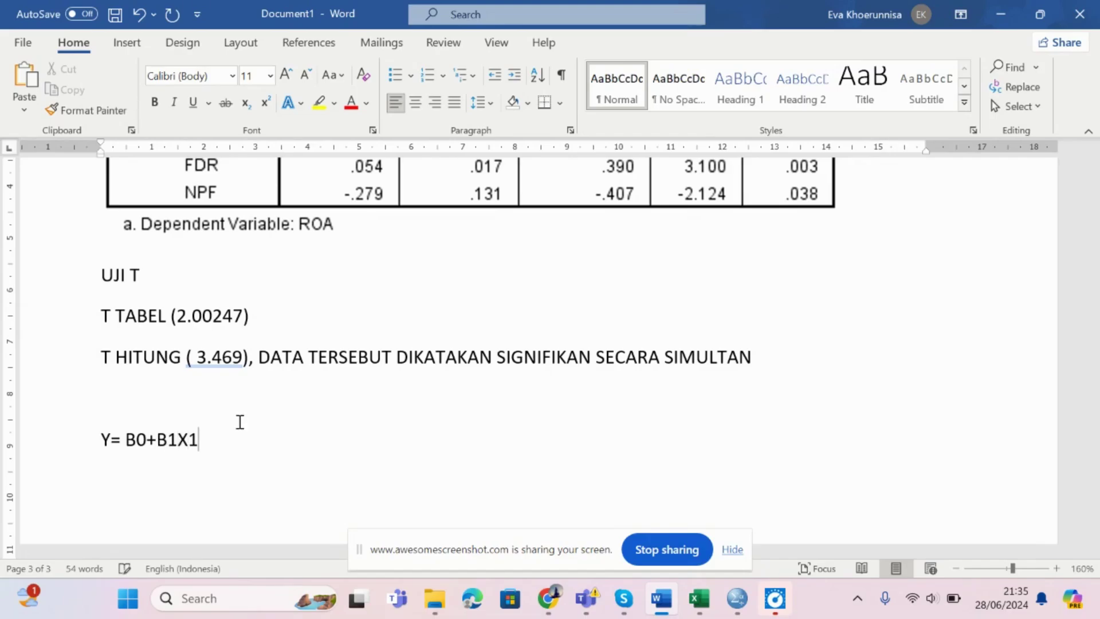
type("+B2")
type("X")
type("2")
type("=")
type("b")
key("BackSpace")
key("BackSpace")
type("+B3X3 ")
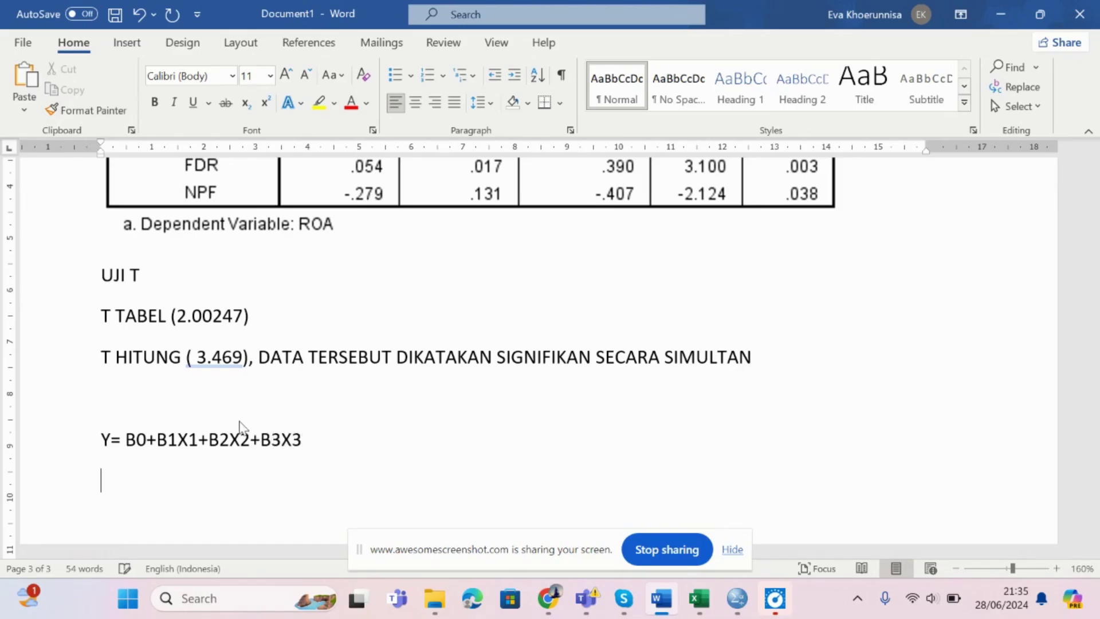
Step: Consult the B column of the Coefficients table and start a second equation line with "Y= - 4.39"
type("Y=")
scroll(192, 260, "up", 2)
scroll(192, 264, "up", 5)
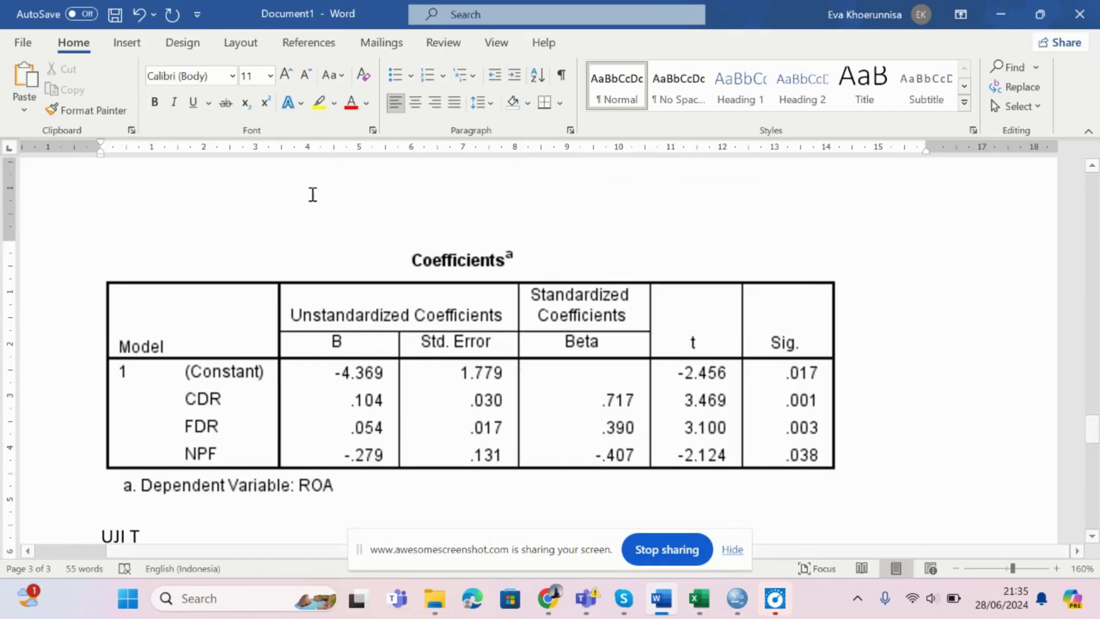
scroll(343, 327, "down", 2)
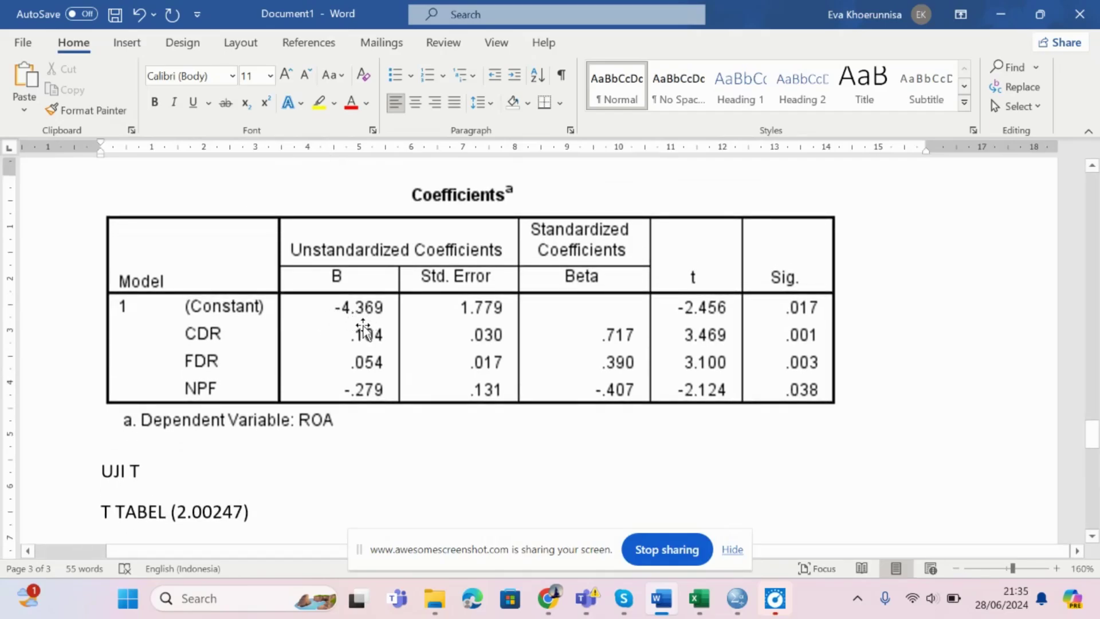
scroll(344, 330, "down", 3)
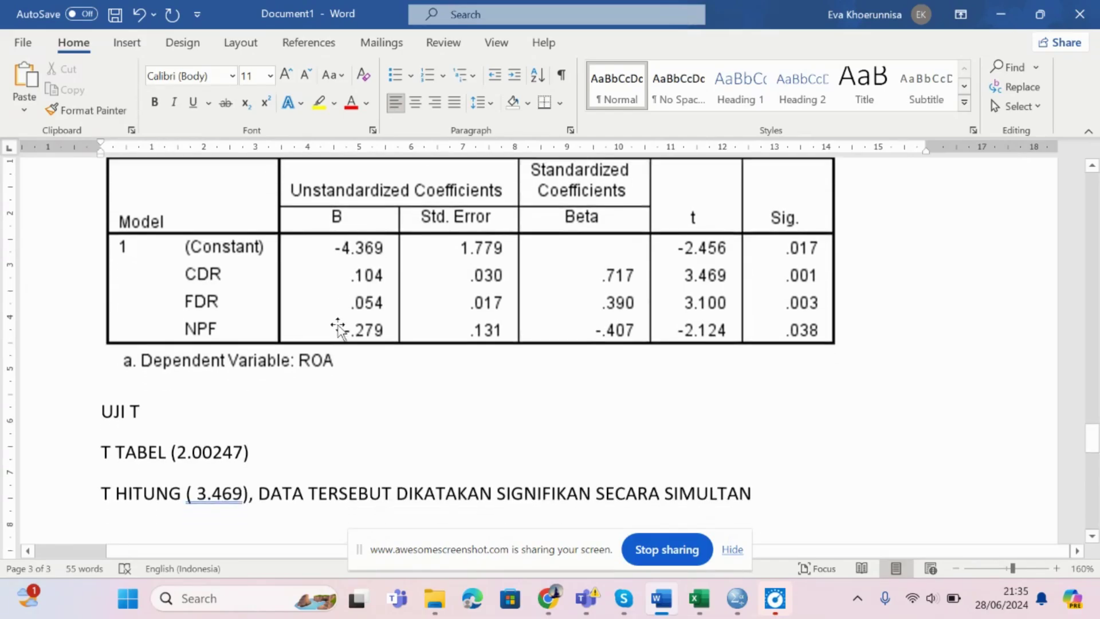
scroll(335, 338, "down", 1)
scroll(270, 326, "up", 3)
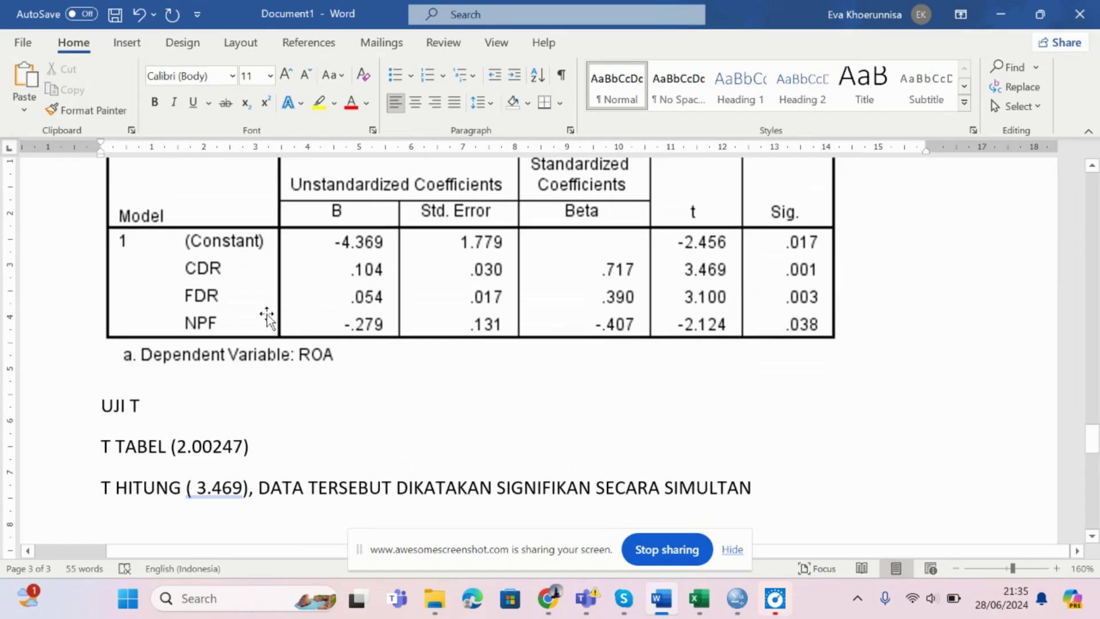
scroll(295, 351, "down", 3)
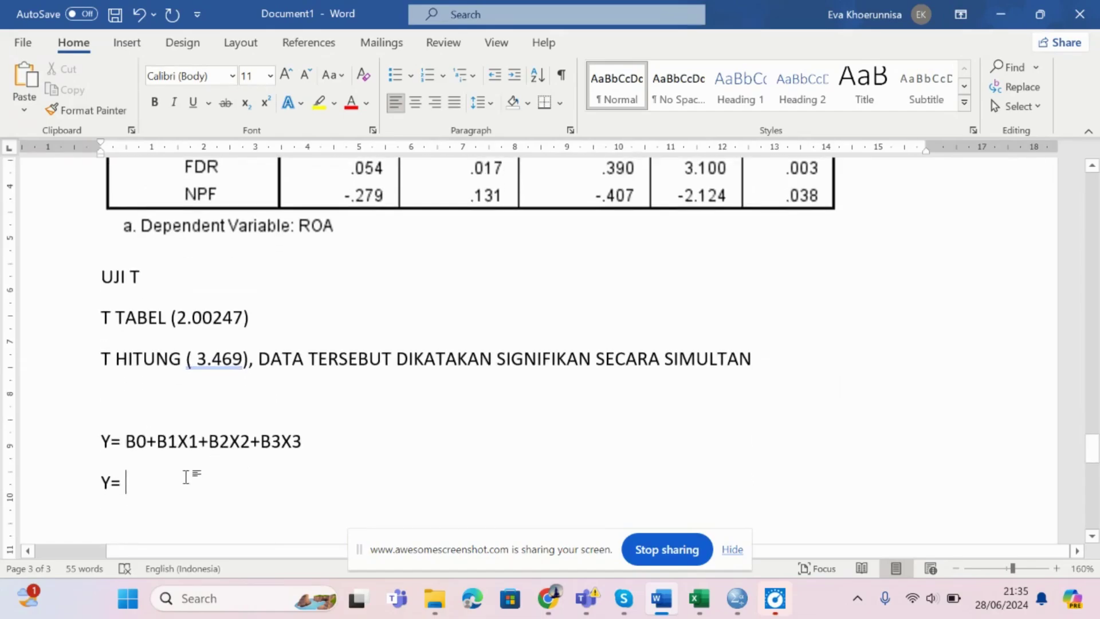
type("- 4")
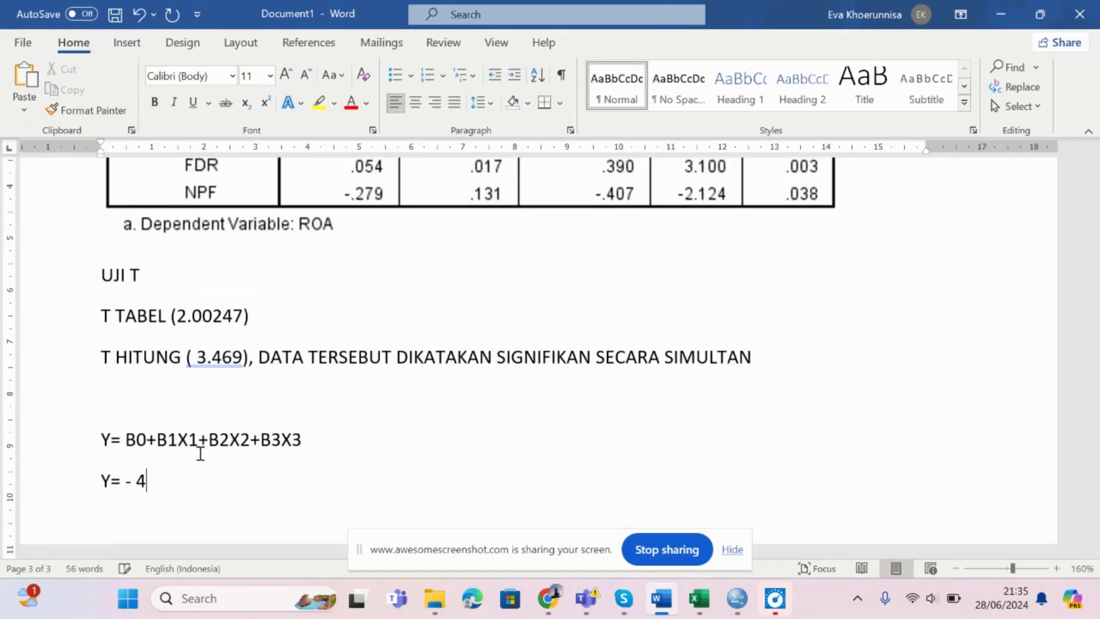
type(".39")
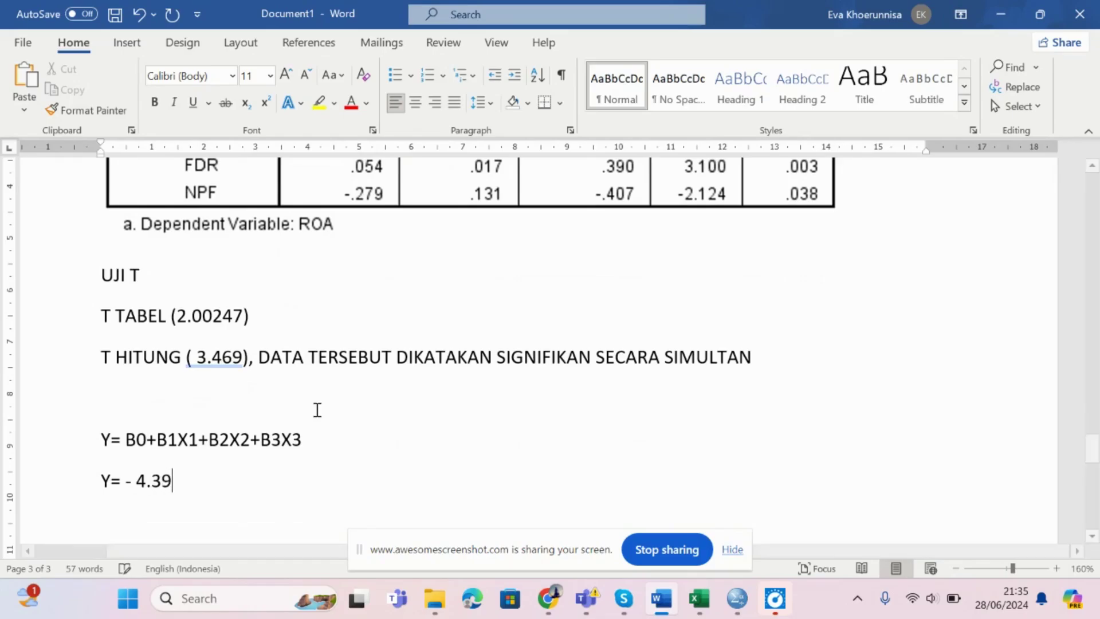
Step: Check the constant in the Coefficients table, correct the second equation's constant to 4.369 and append "+"
scroll(330, 429, "up", 3)
scroll(329, 429, "up", 3)
scroll(201, 500, "down", 4)
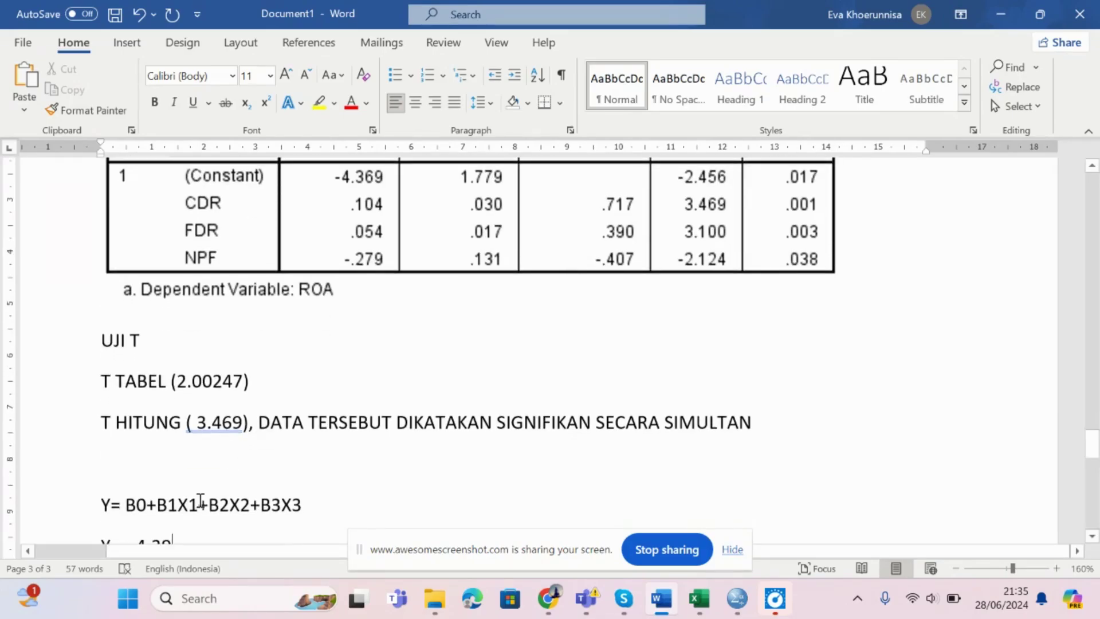
scroll(170, 518, "down", 2)
left_click(164, 488)
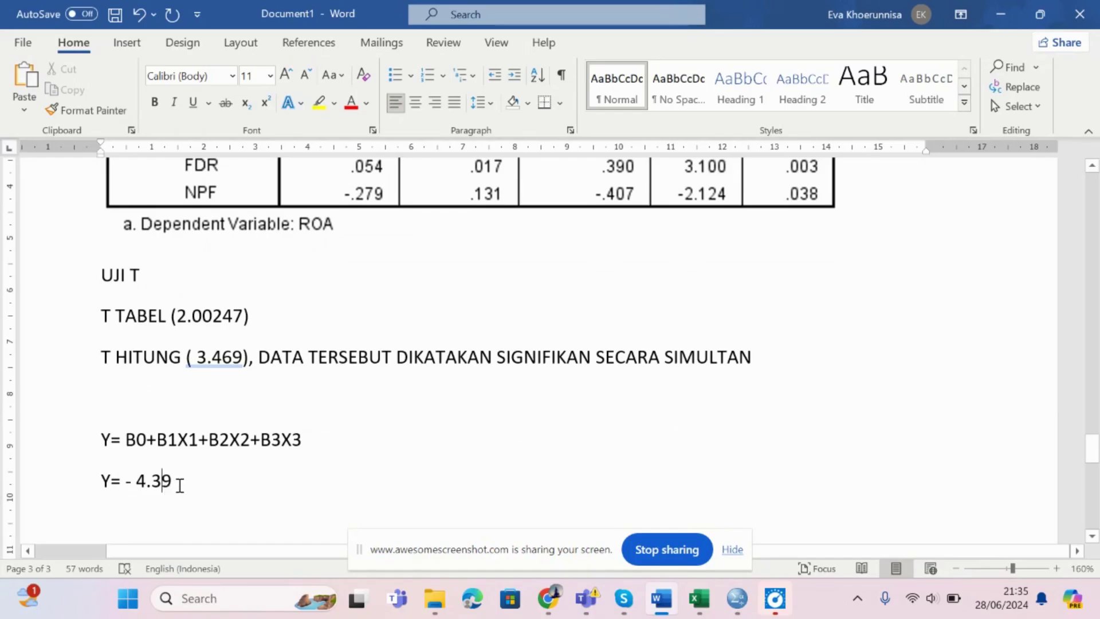
type("69+")
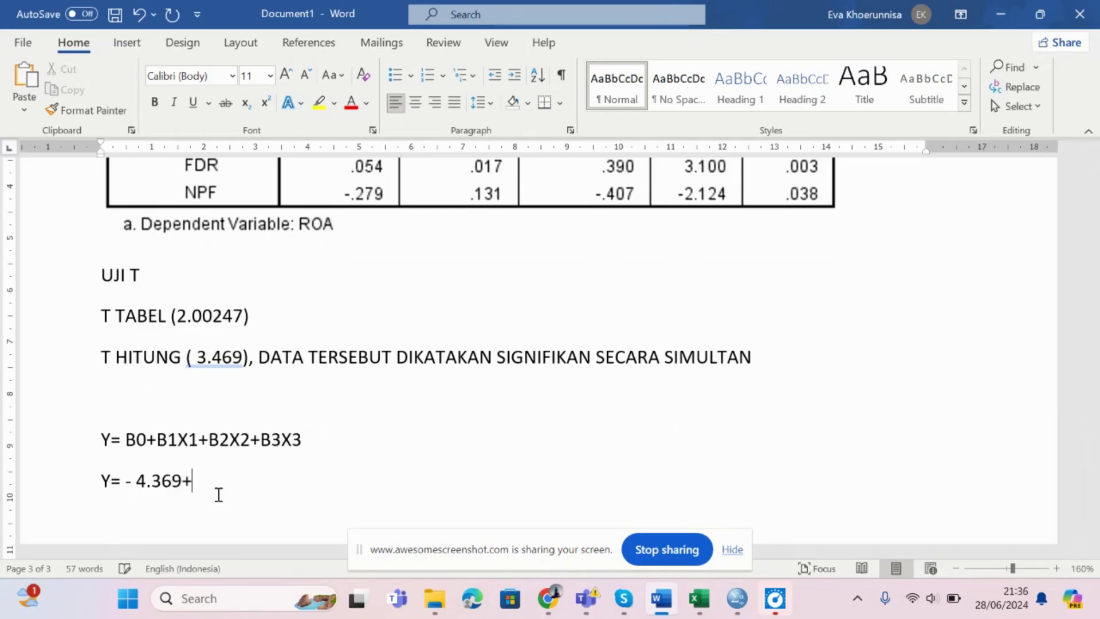
Step: Look up the CDR coefficient in the B column and append "0.104+" to the second equation
scroll(277, 429, "up", 3)
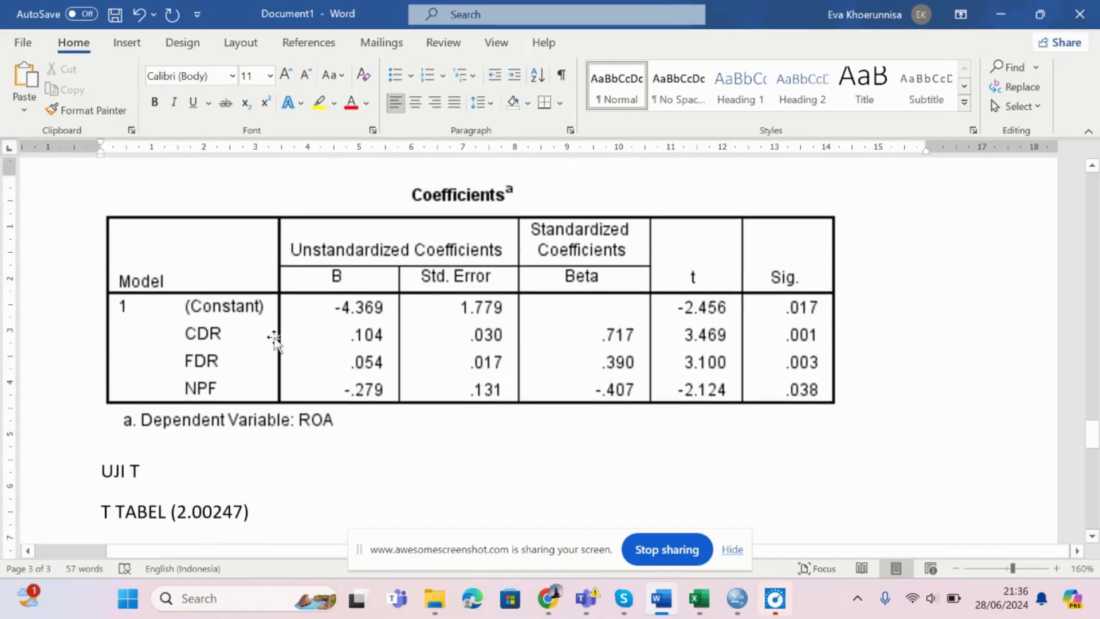
scroll(360, 347, "down", 3)
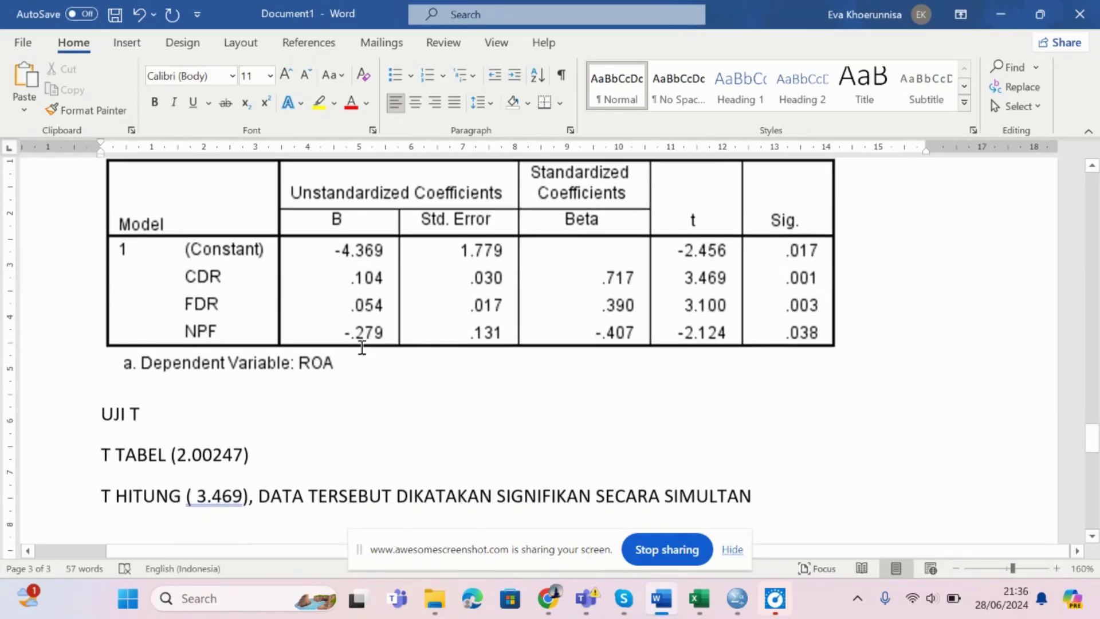
type("0")
scroll(343, 445, "down", 1)
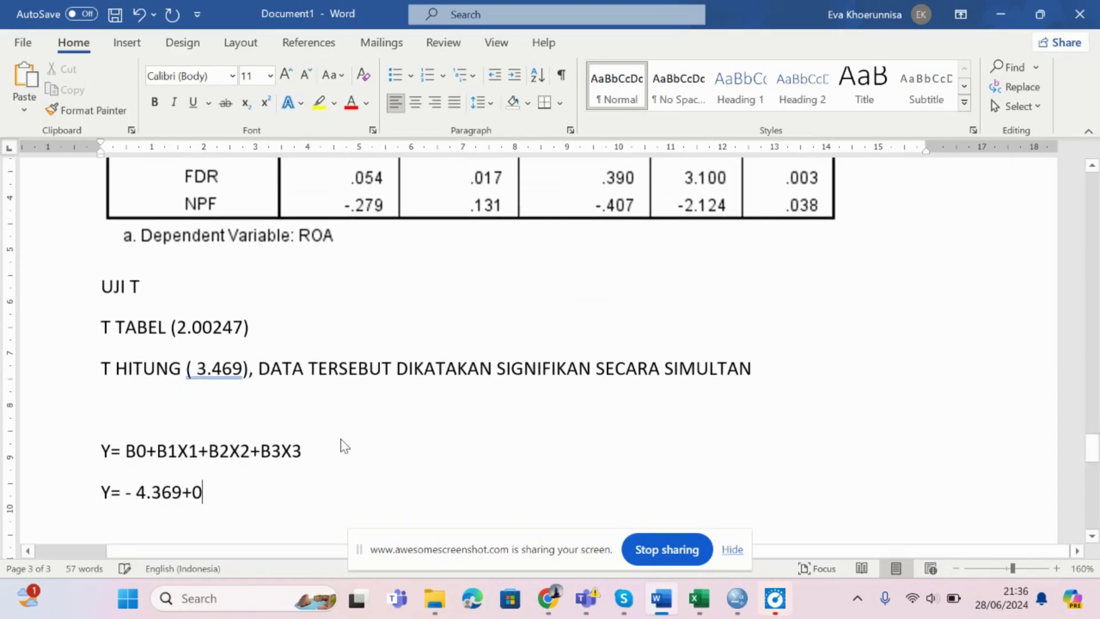
type(".104")
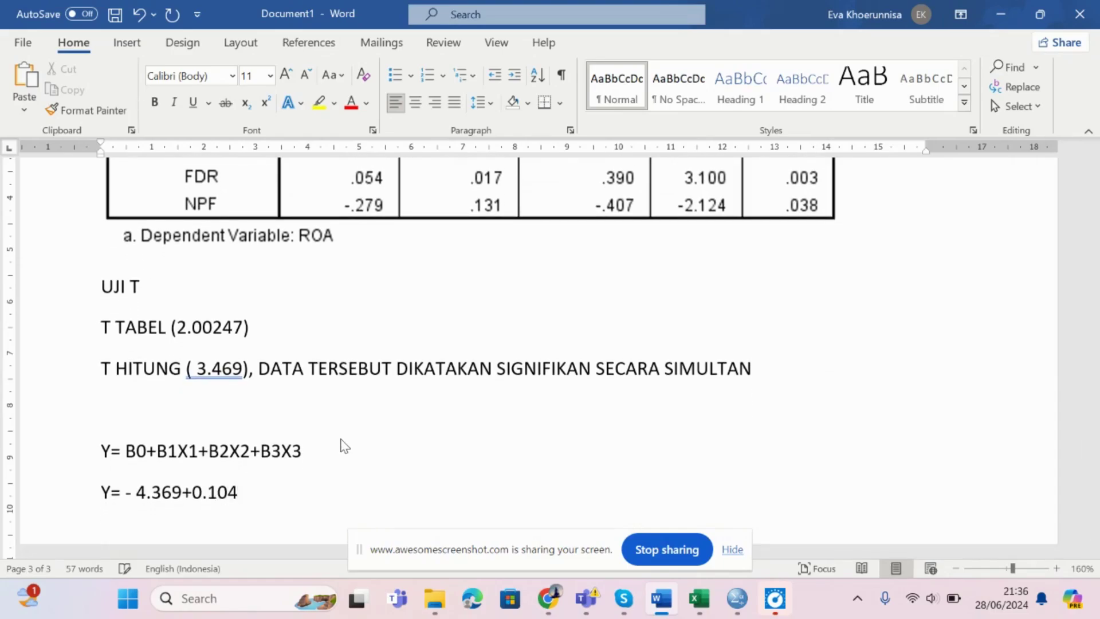
type("+")
Step: Look up the FDR and NPF coefficients in the B column and complete the second equation with "0,54-0.279"
scroll(390, 418, "up", 3)
scroll(304, 422, "down", 3)
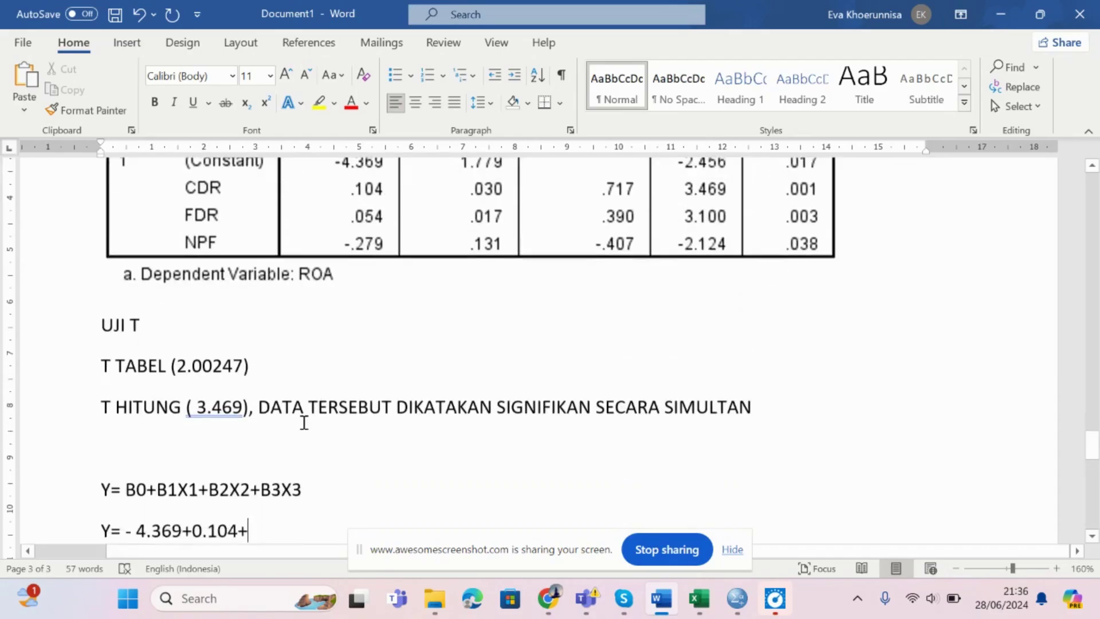
type("0,")
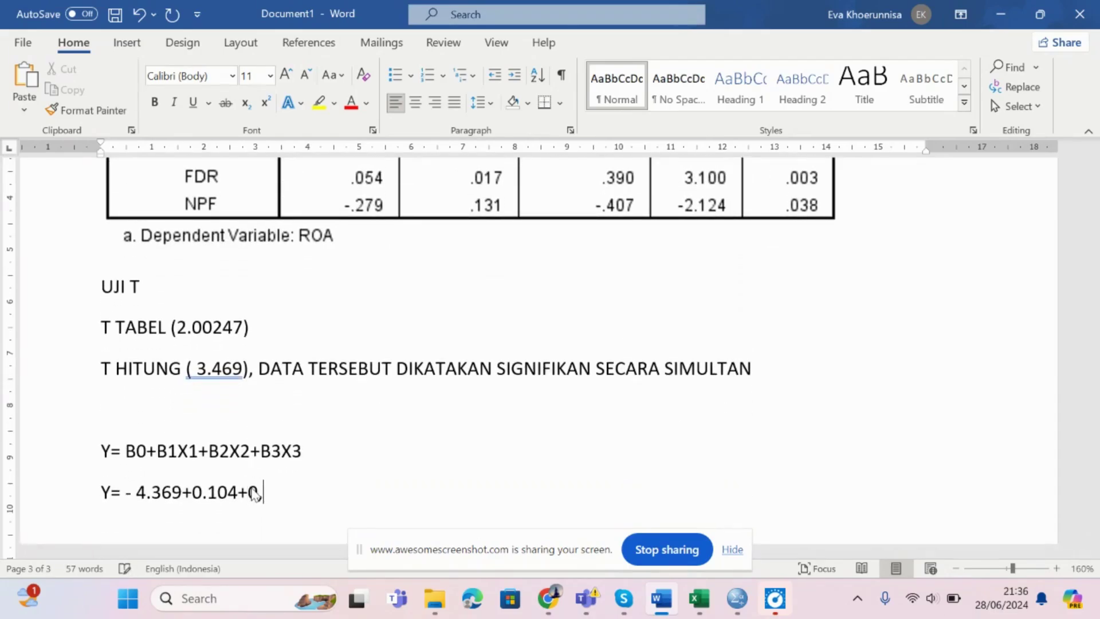
type(".54")
type("-")
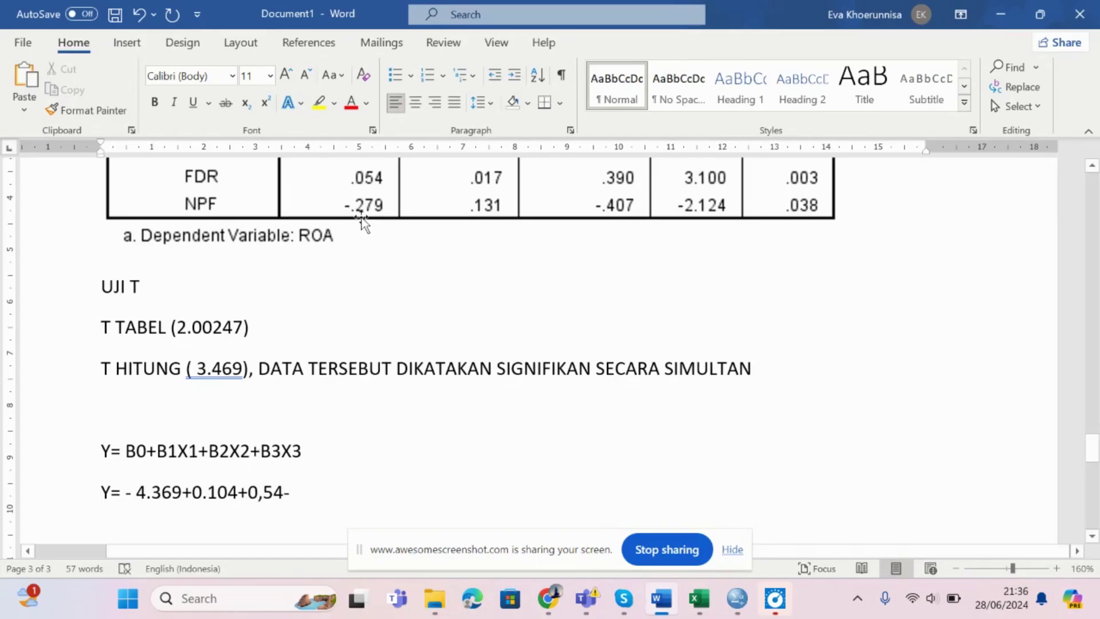
type("0")
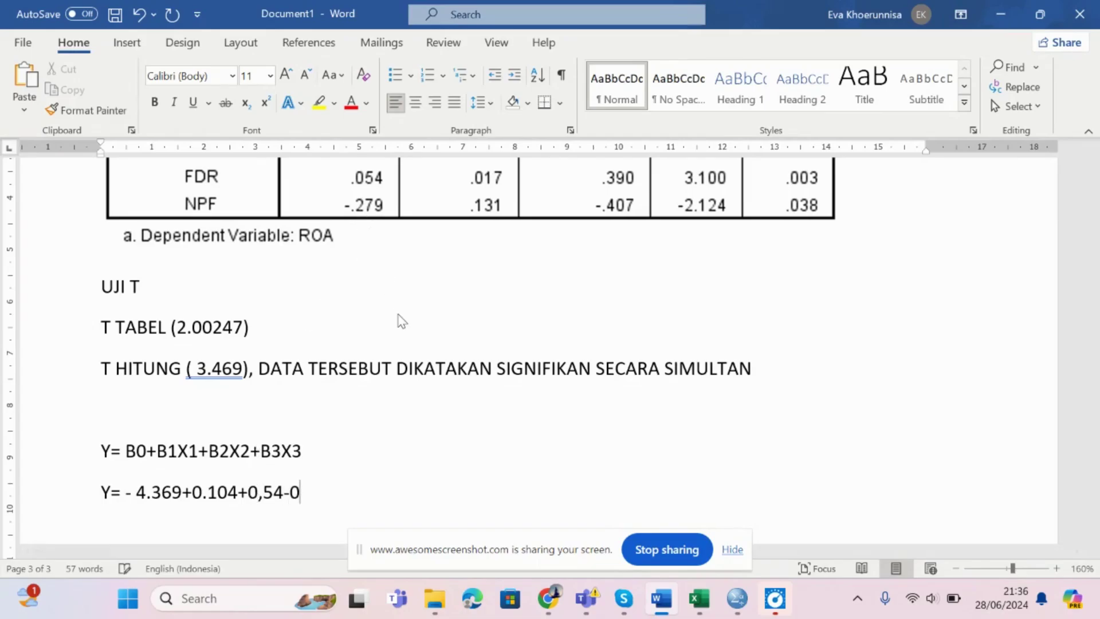
type(".279")
Step: Highlight the 0.104 and 0,54 terms of the second equation in turn to review them
scroll(319, 420, "down", 1)
scroll(258, 438, "down", 1)
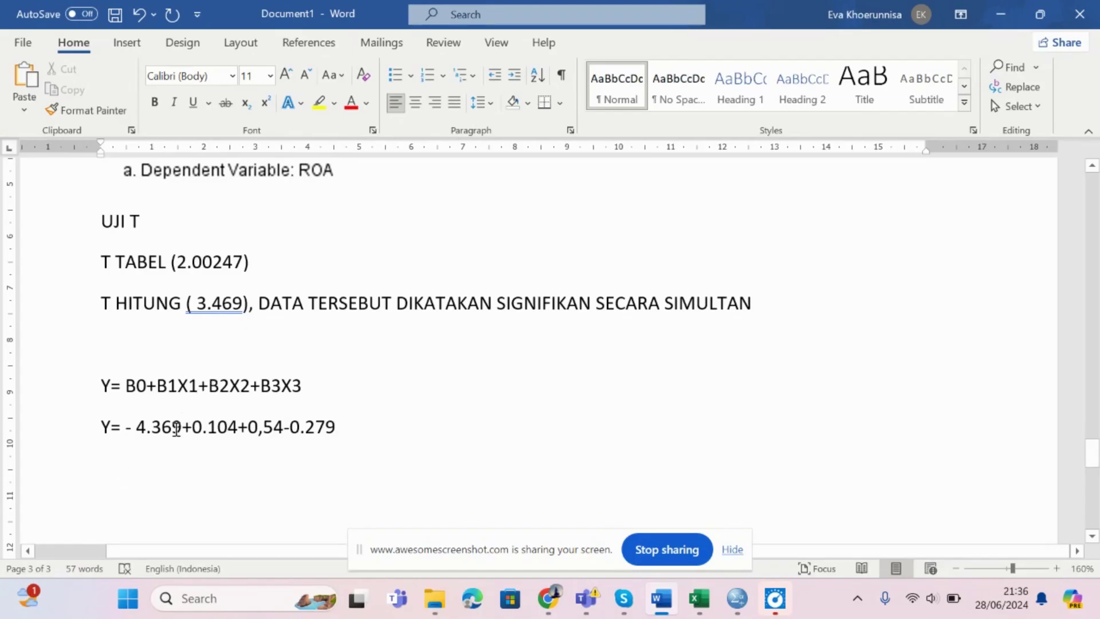
double_click(221, 427)
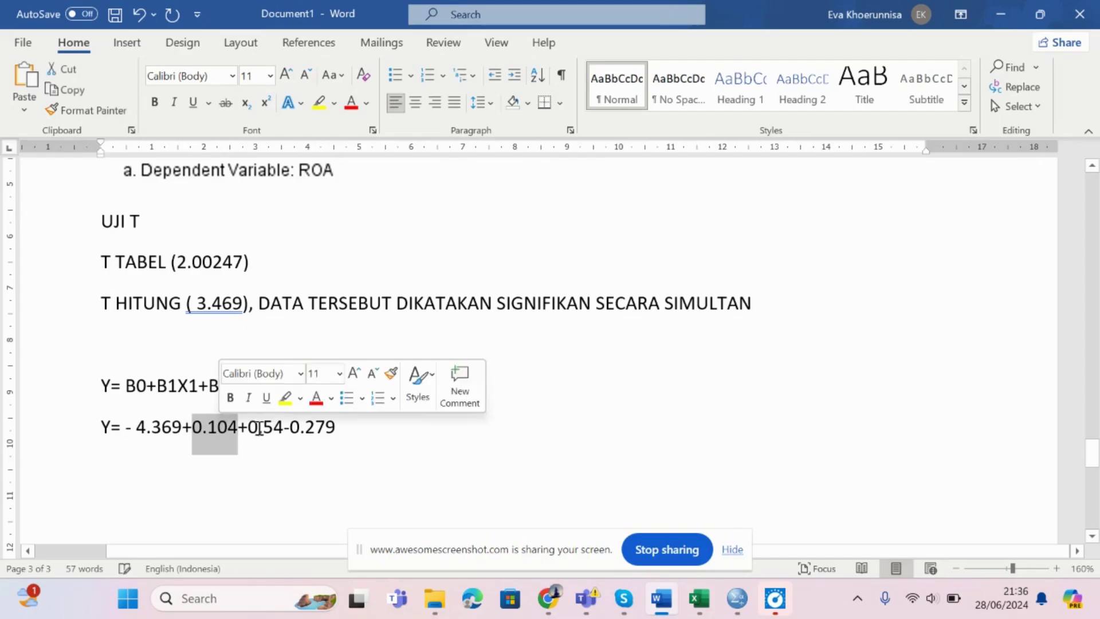
left_click_drag(248, 427, 269, 434)
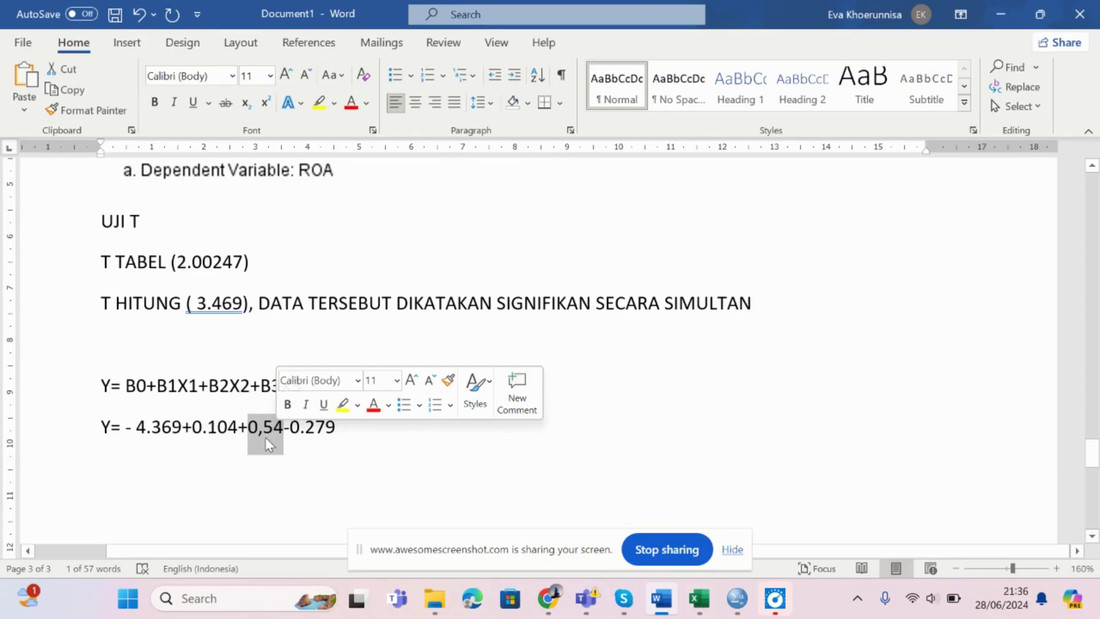
left_click(285, 427)
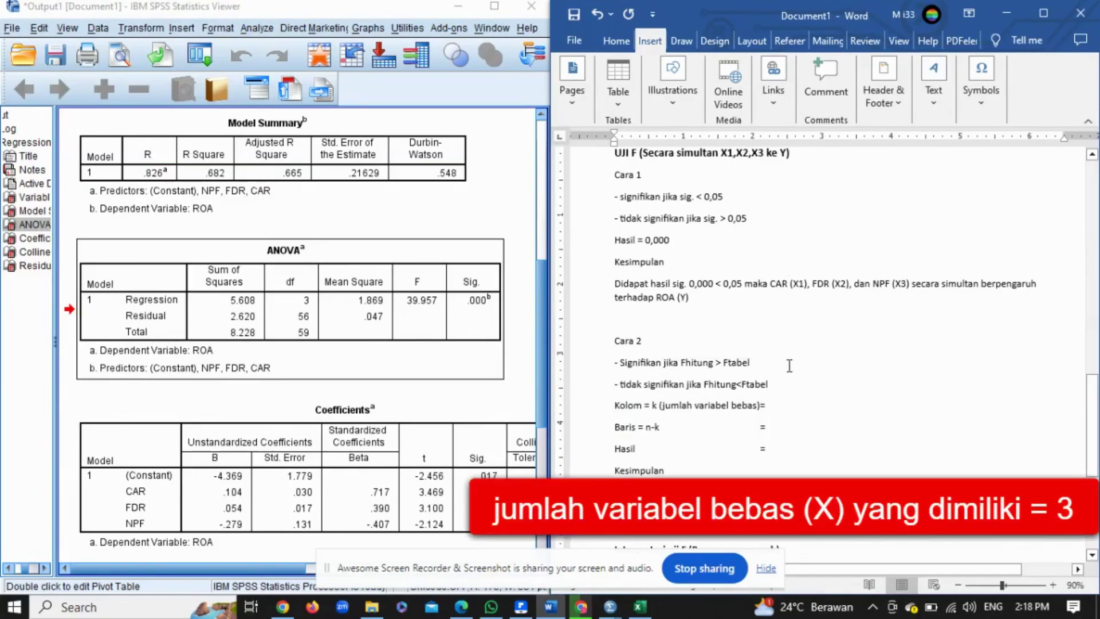
Step: Consult the predictors under the SPSS ANOVA table and enter 3 on the "Kolom = k (jumlah variabel bebas)" line under Cara 2
left_click(273, 373)
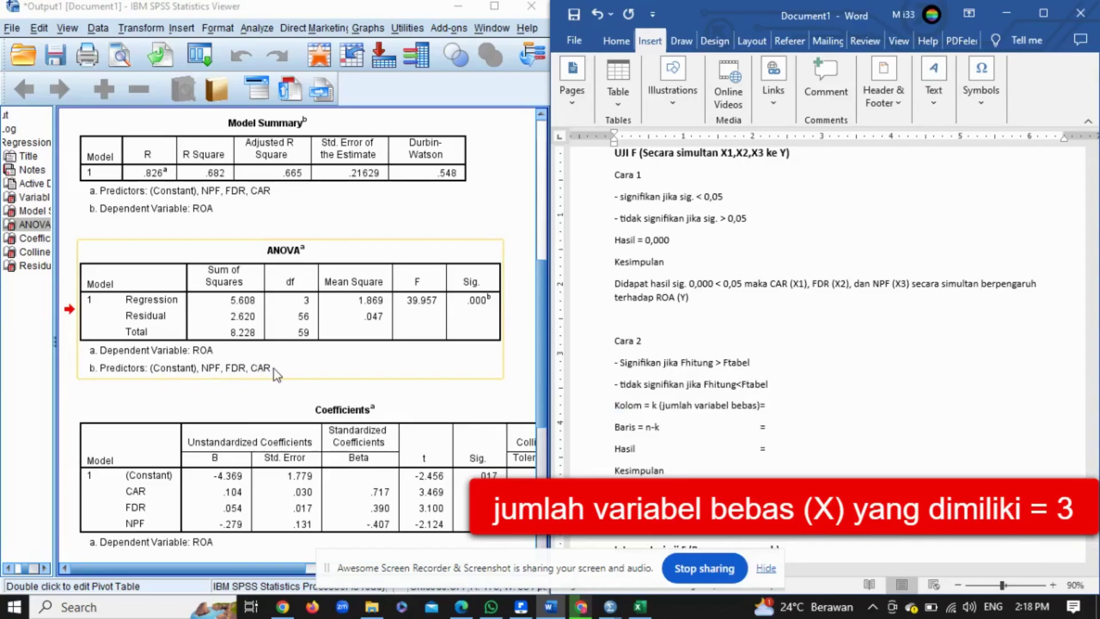
left_click(772, 409)
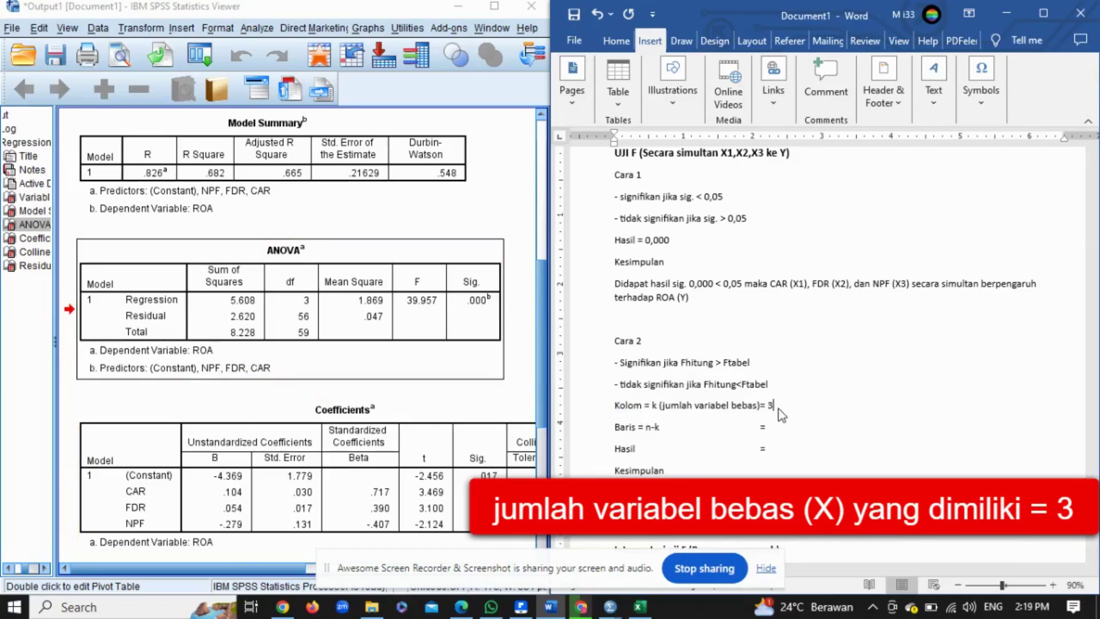
type("3")
Step: Check the number of data rows in the Dataset Latihan 4 workbook and fill in "Baris = n-k" with "60-3 = 57"
left_click(778, 426)
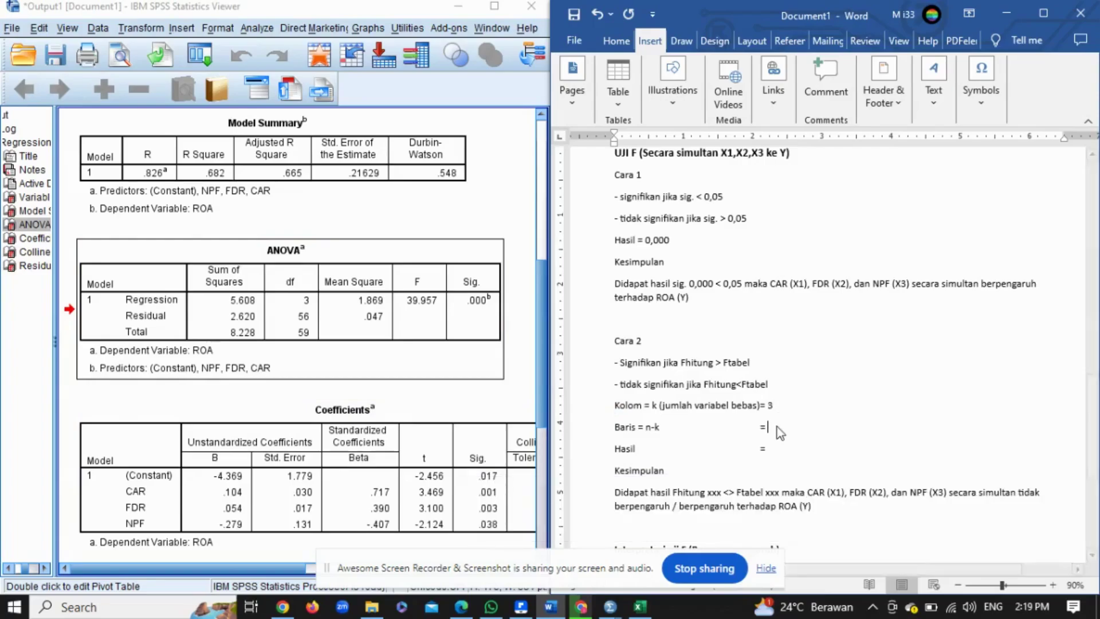
key("alt+Tab")
scroll(565, 405, "down", 15)
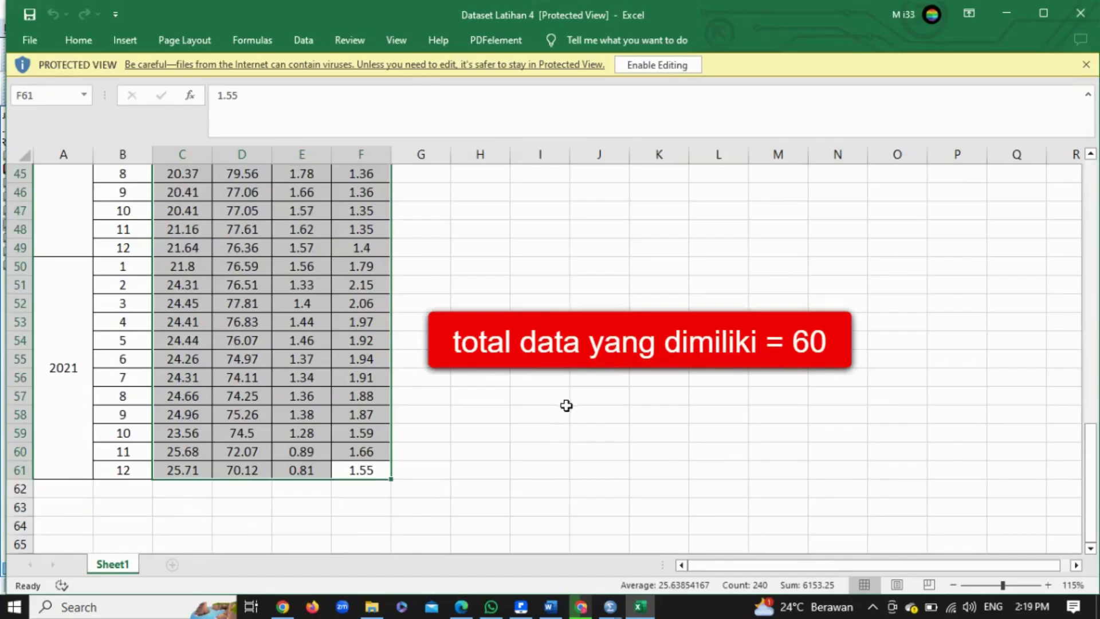
scroll(567, 436, "up", 4)
scroll(567, 436, "up", 1)
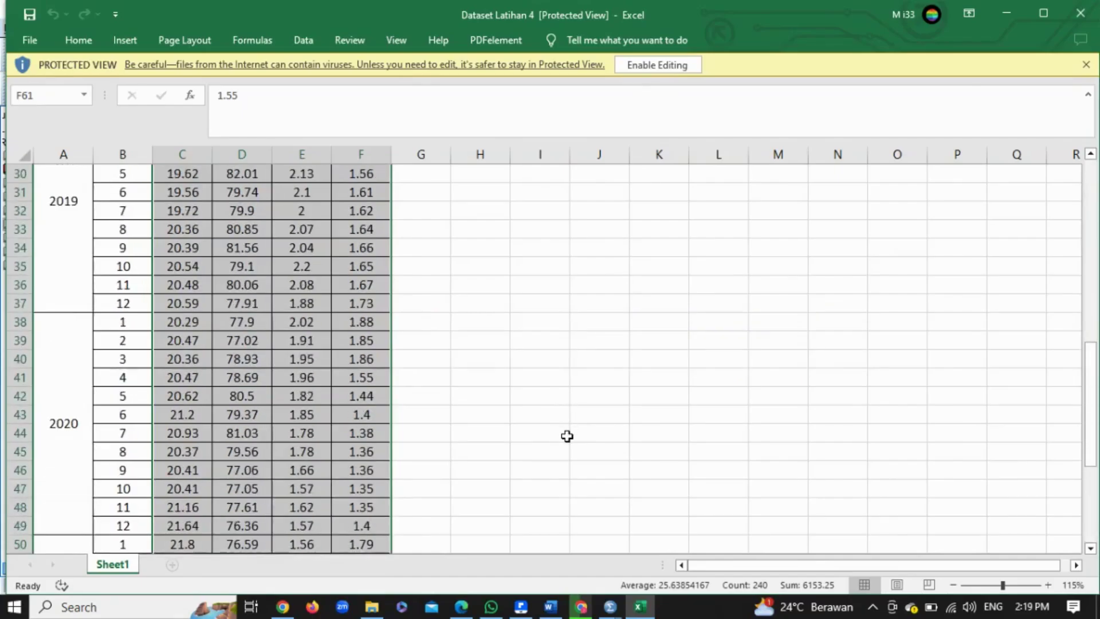
key("alt+Tab")
type("6")
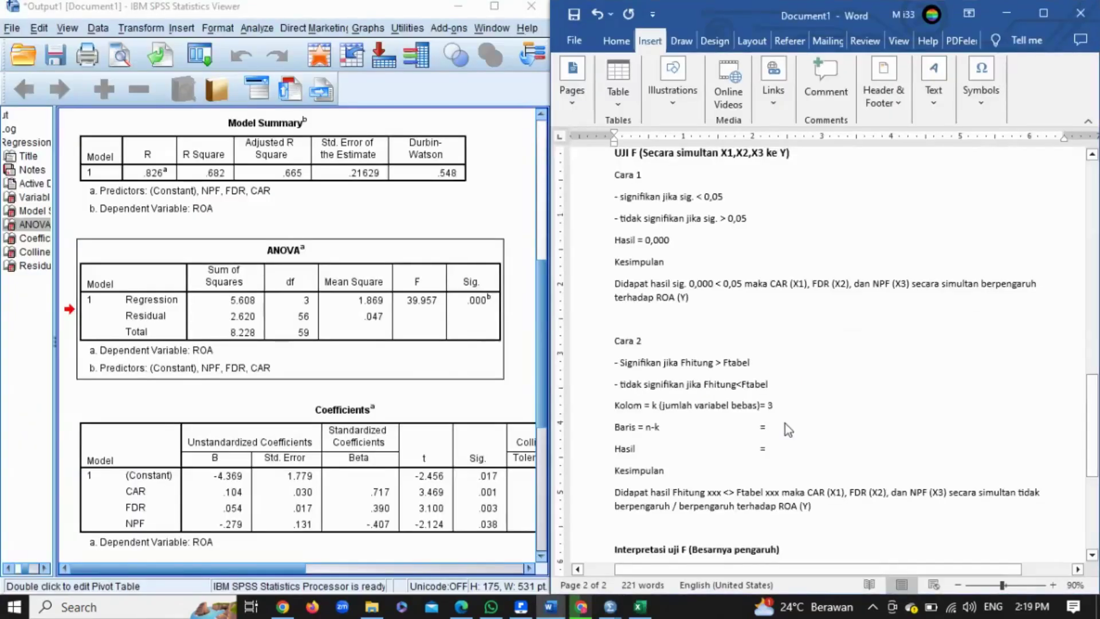
type("0-3")
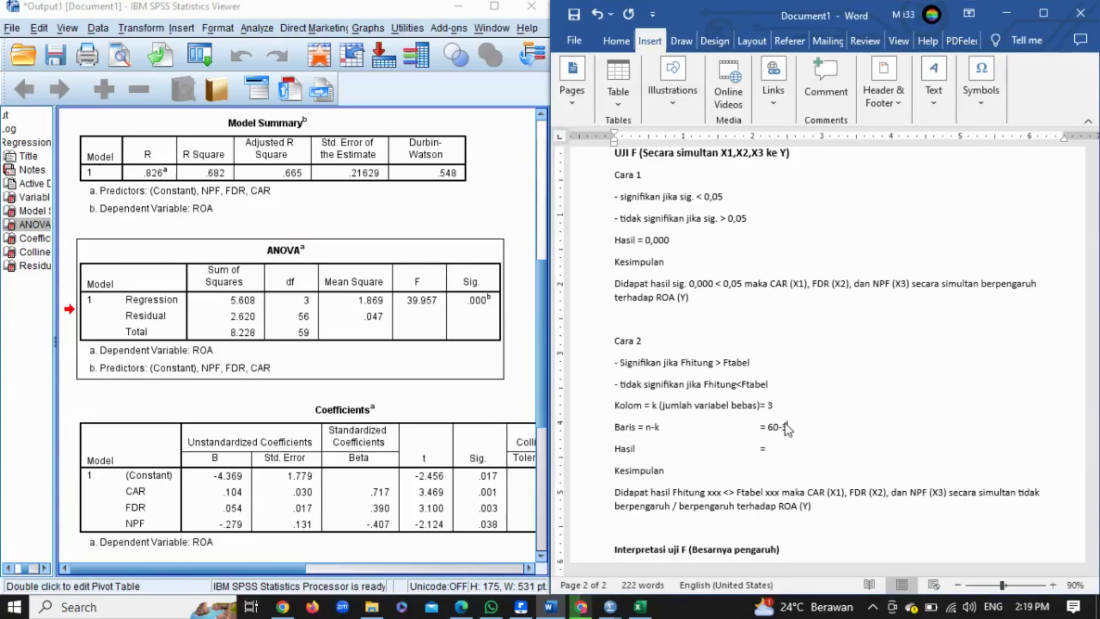
type(" = 57")
Step: Look up column 3, row 57 in the Tabel Uji F PDF and enter "ftabel 2,766" on the Hasil line in Word
scroll(846, 170, "down", 1)
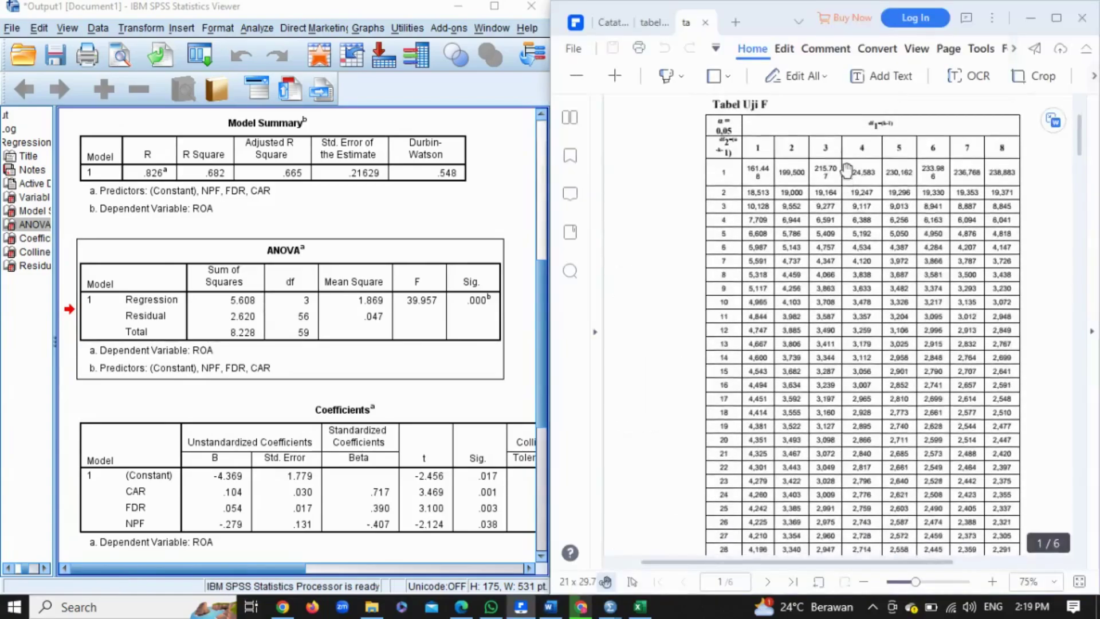
scroll(847, 171, "up", 2)
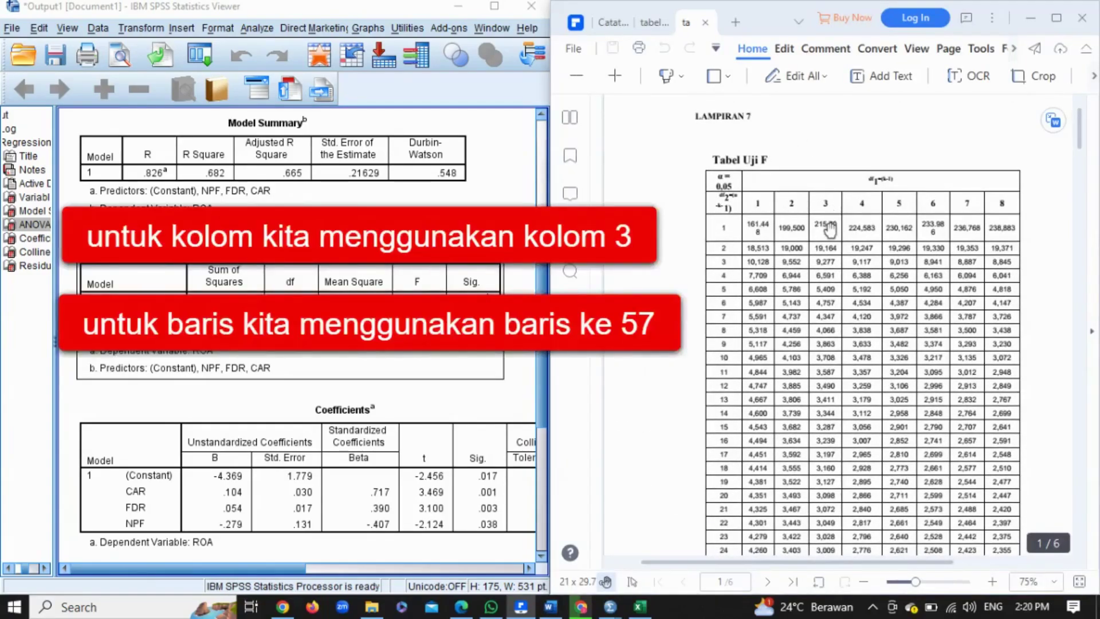
scroll(834, 222, "up", 1)
scroll(830, 229, "down", 1)
scroll(829, 228, "down", 10)
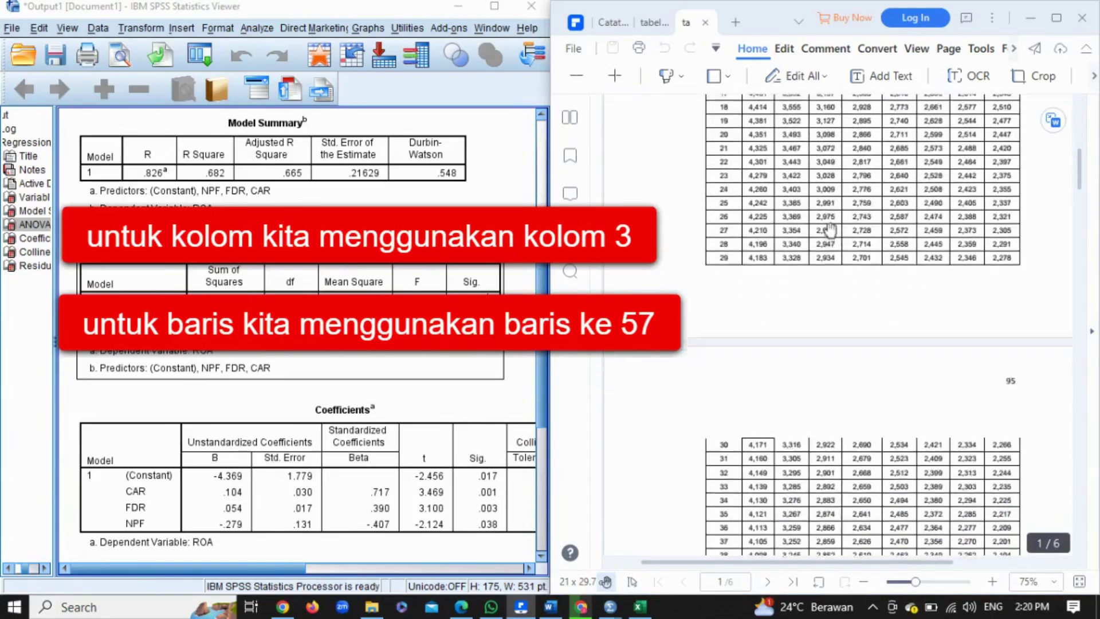
scroll(828, 229, "down", 3)
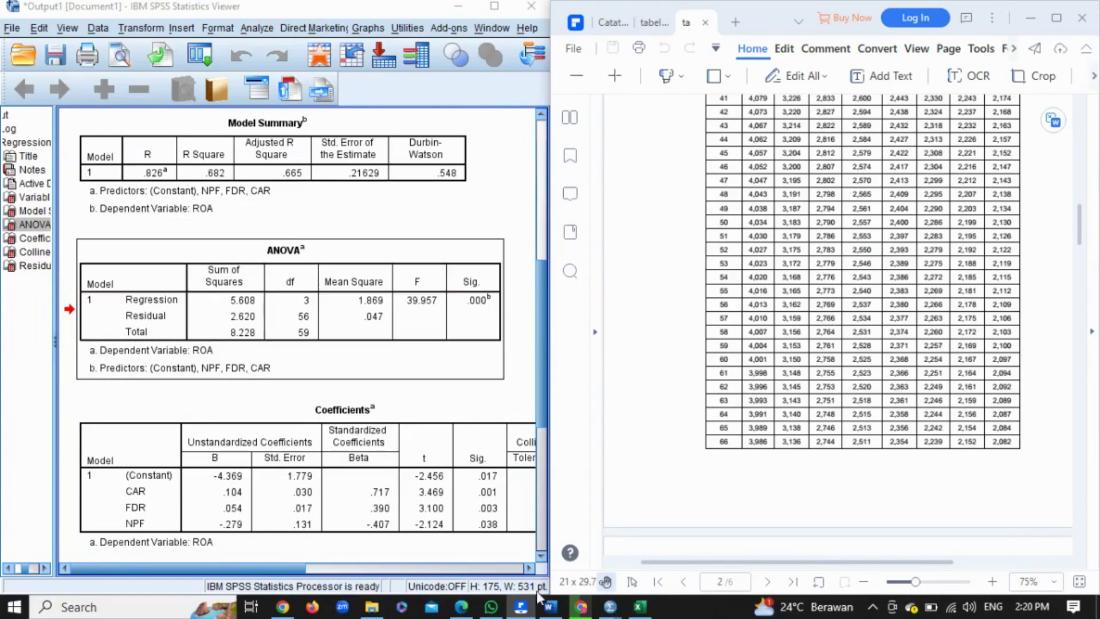
left_click(549, 606)
left_click(786, 458)
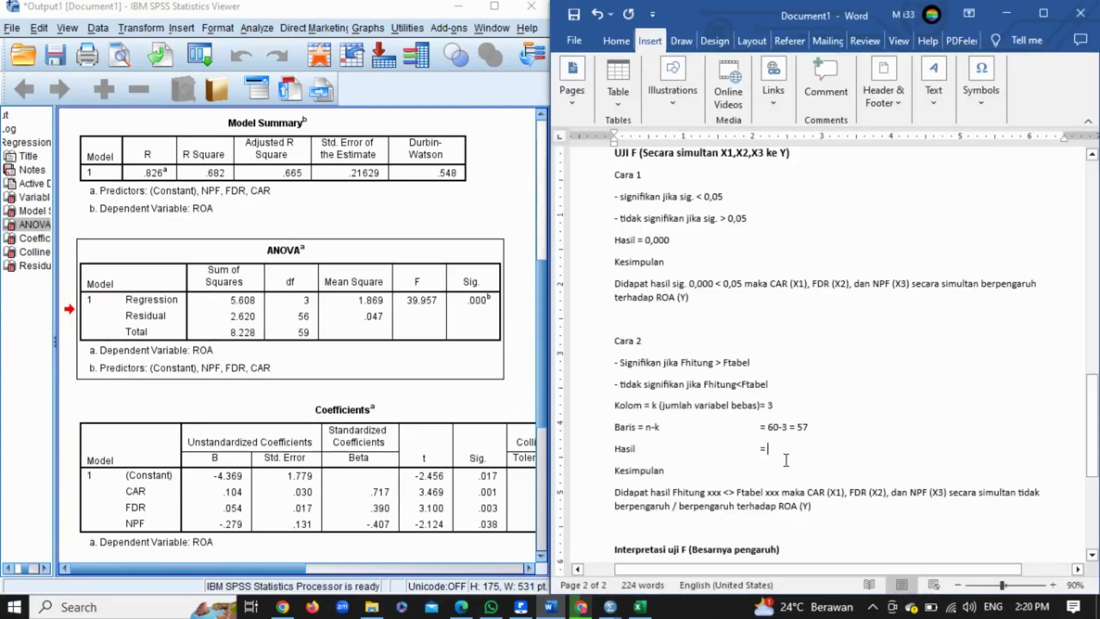
type("2")
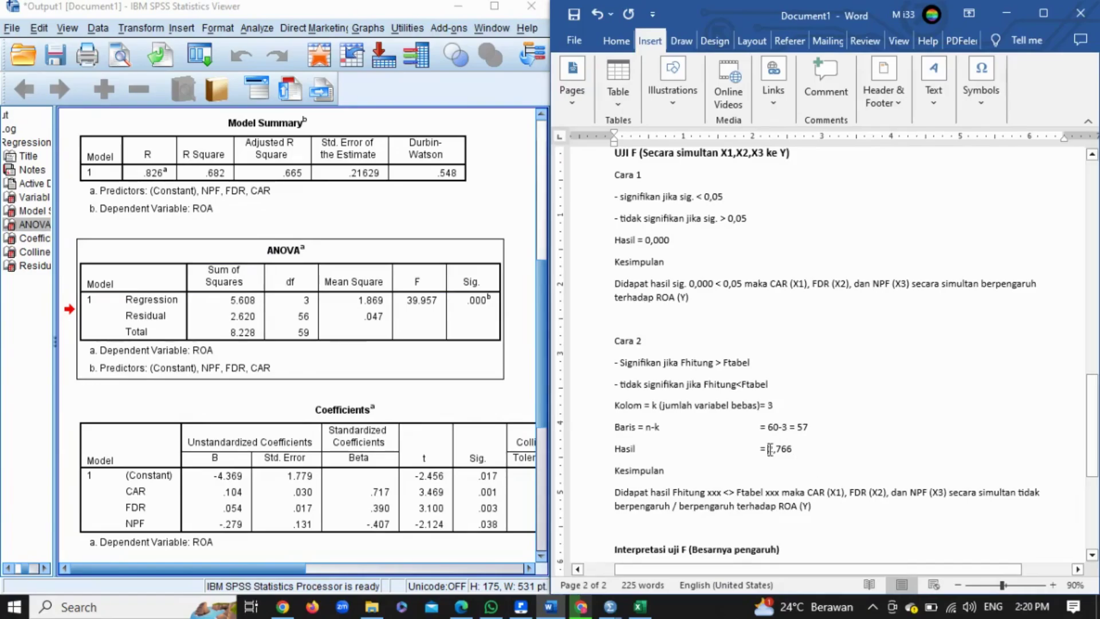
left_click(770, 448)
type("ftabel")
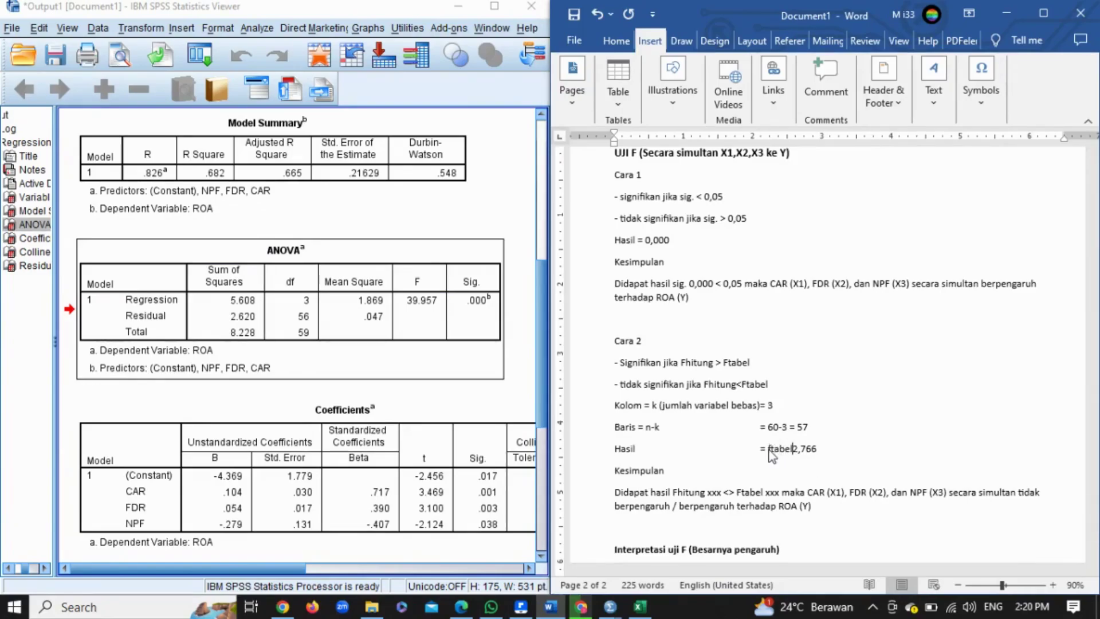
Step: Consult the F value in the SPSS ANOVA table and append ", fhitung 39,957" to the Hasil line under Cara 2
left_click(833, 451)
type(", f")
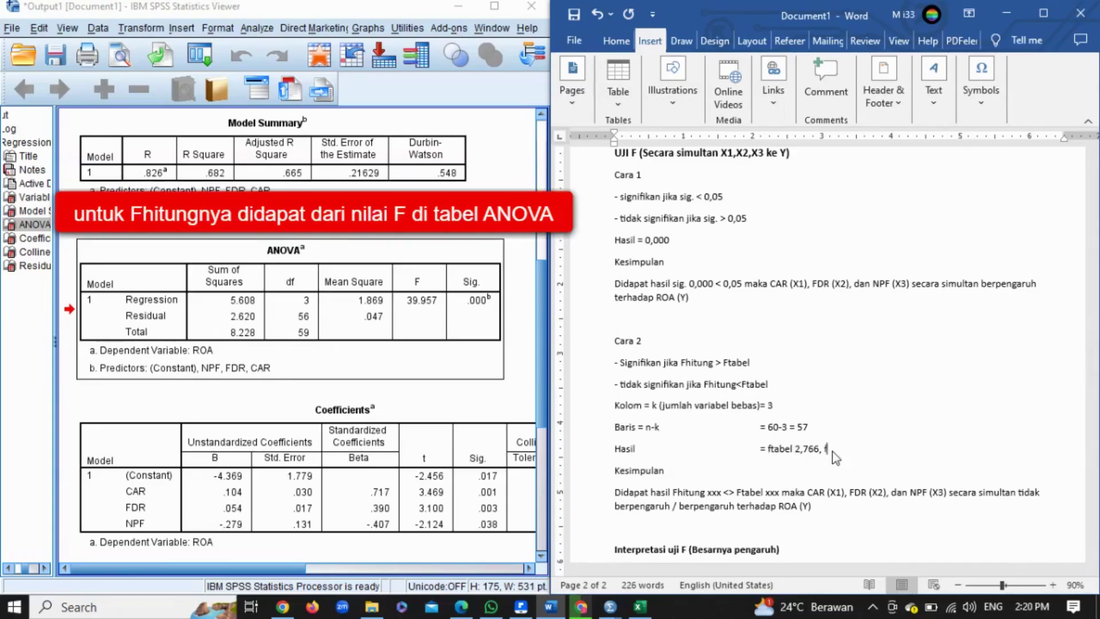
type("hitung")
left_click(433, 300)
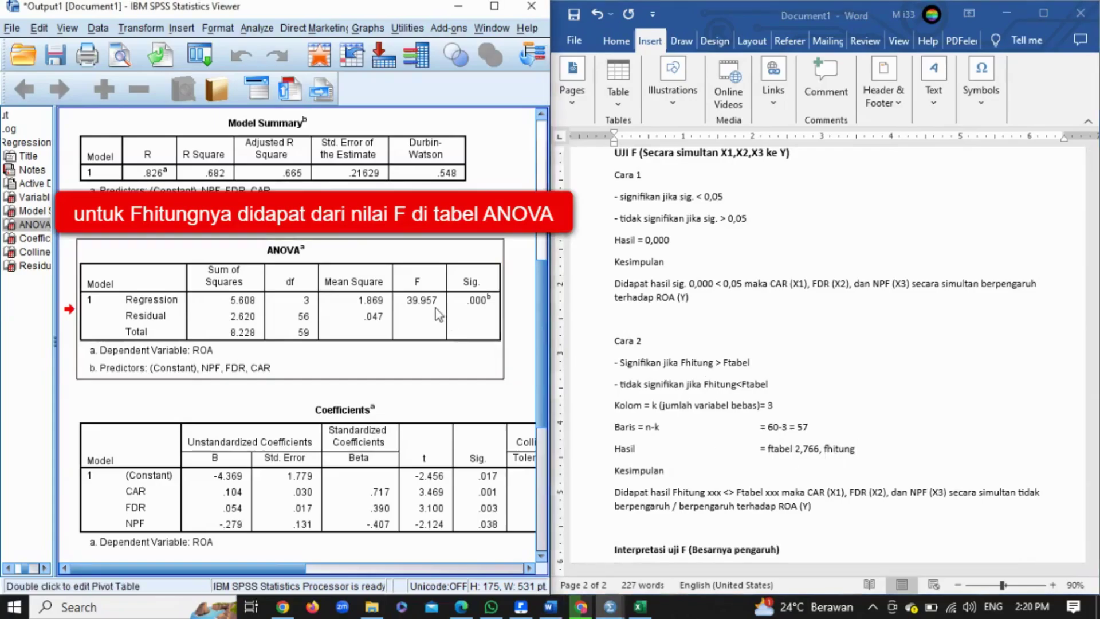
left_click(822, 453)
left_click(877, 448)
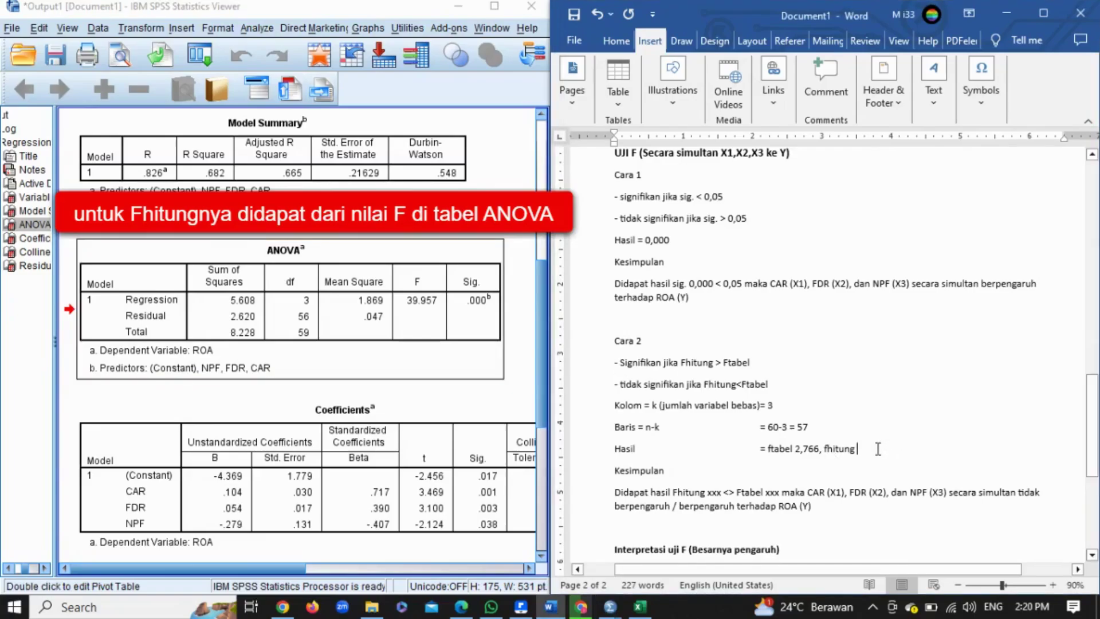
type("39,")
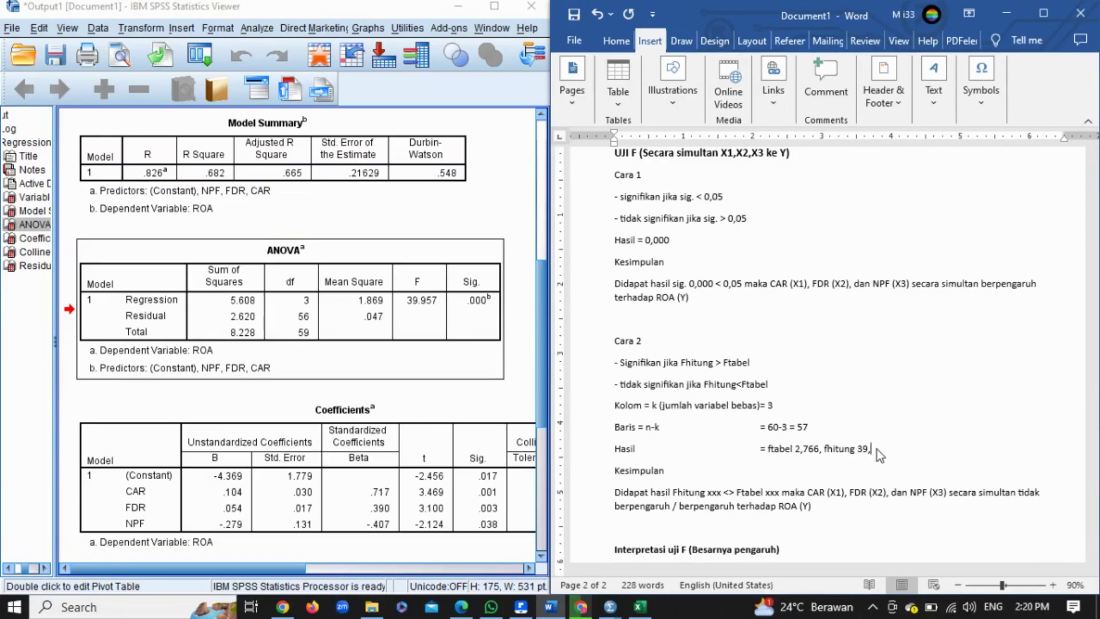
type("8")
key("BackSpace")
type("957")
Step: In the Cara 2 conclusion, replace the Fhitung placeholder with 39,957 and reduce the "<>" comparison to ">"
left_click(721, 494)
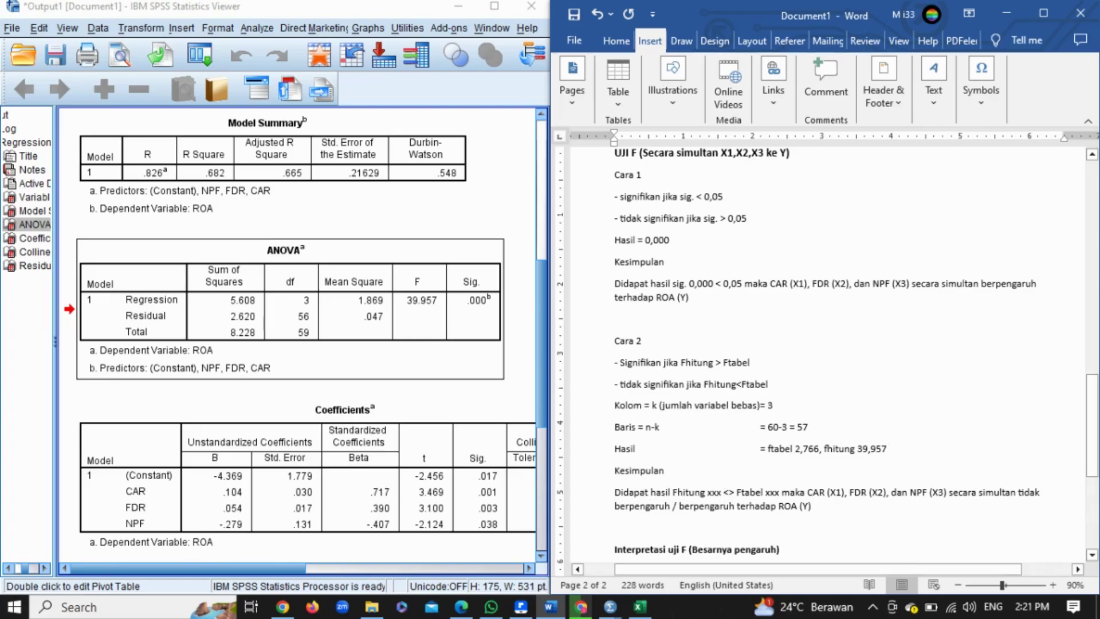
key("BackSpace")
key("BackSpace")
key("BackSpace")
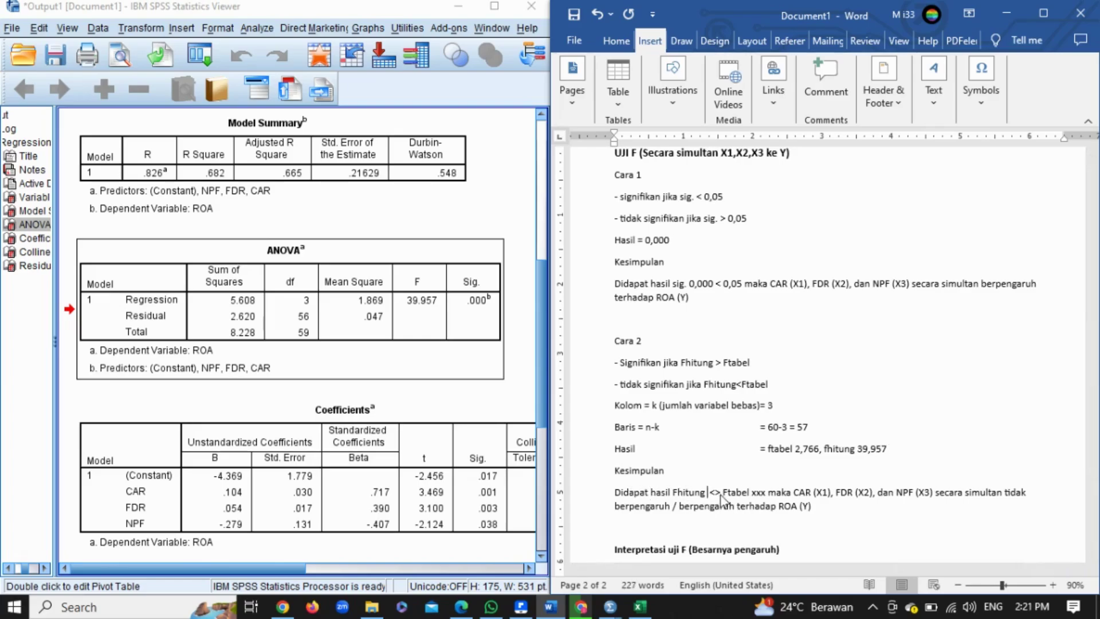
type("39,")
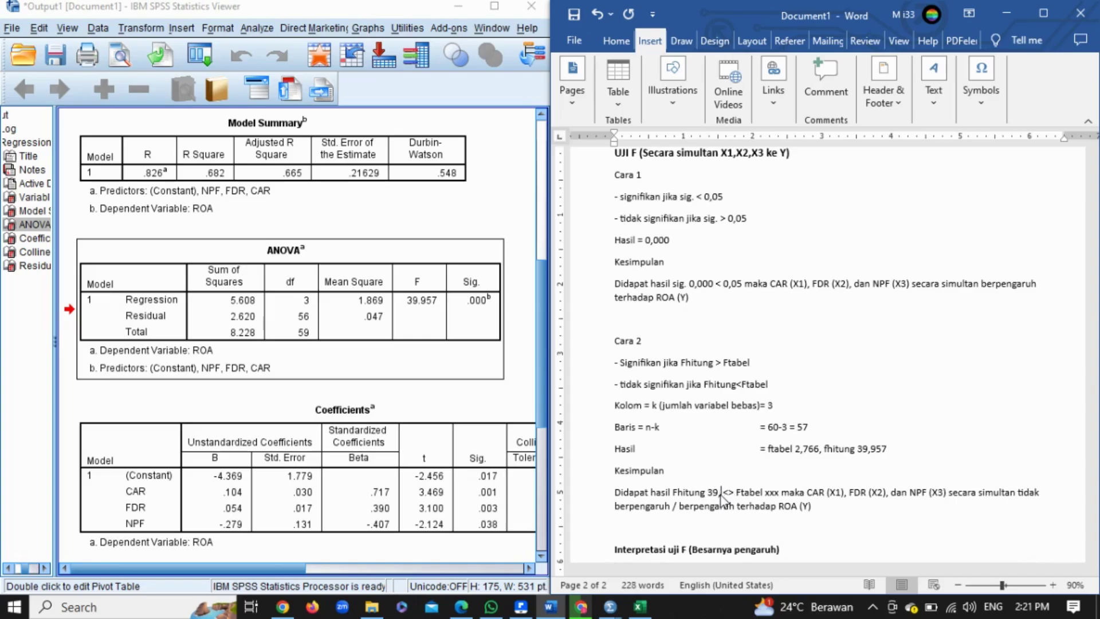
type("957")
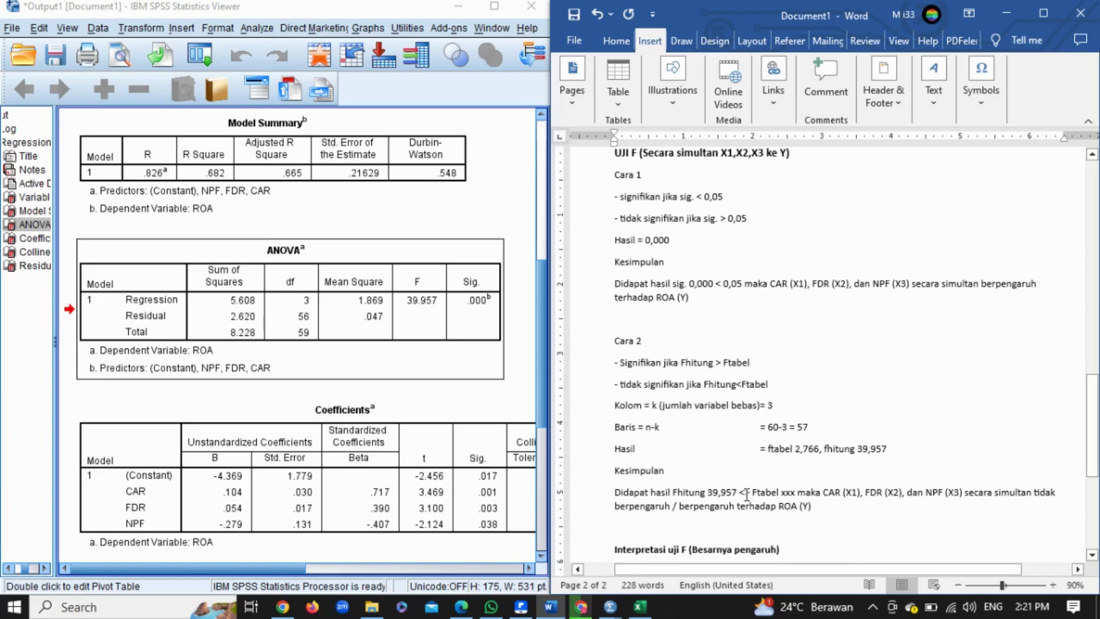
left_click(747, 493)
key("BackSpace")
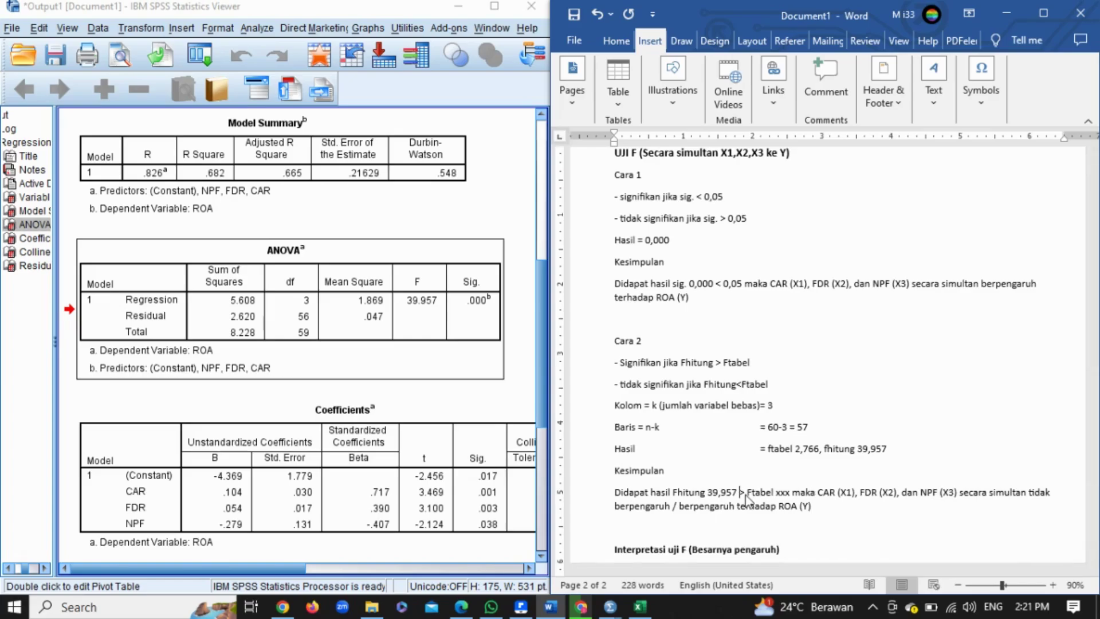
Step: Replace the Ftabel placeholder in the Cara 2 conclusion with 2,766 and delete the words "tidak berpengaruh /"
left_click(790, 492)
key("BackSpace")
key("BackSpace")
key("BackSpace")
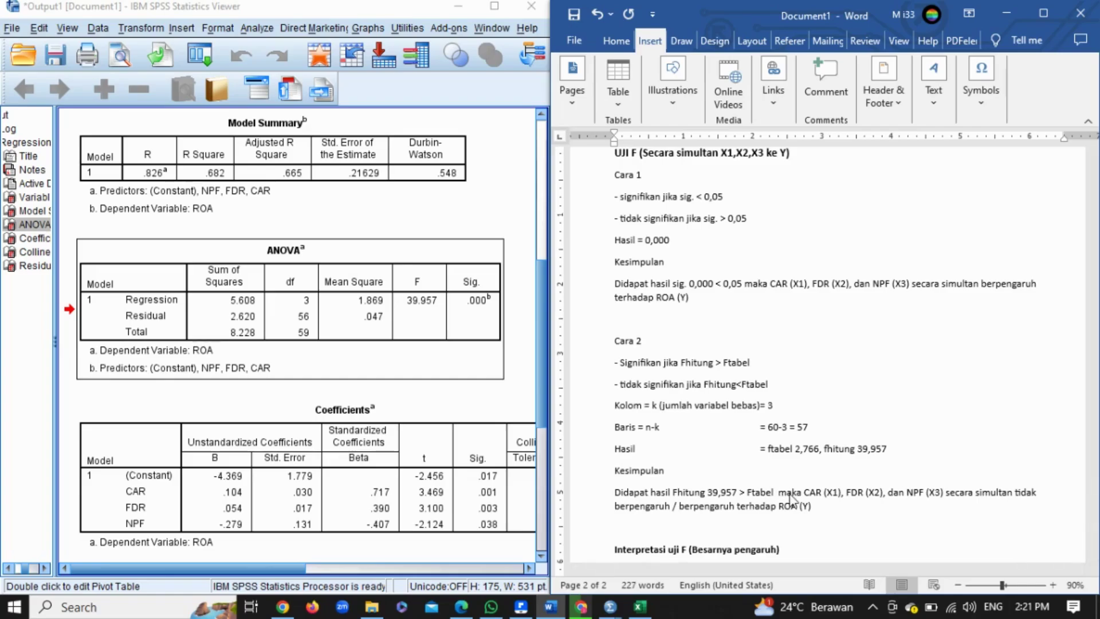
type("2,766")
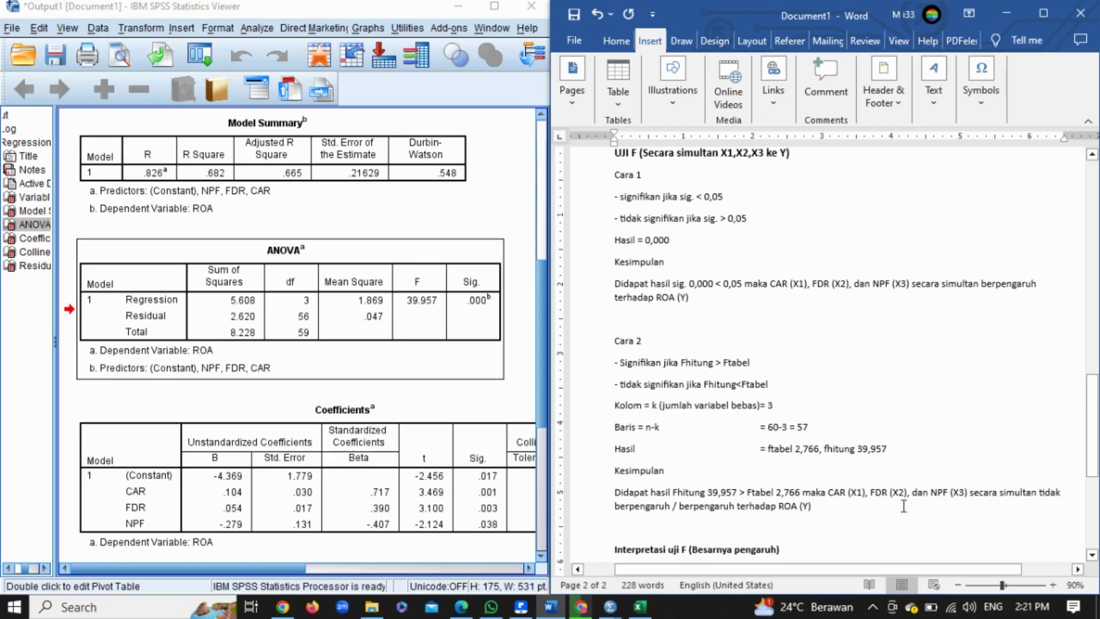
left_click_drag(679, 508, 1039, 493)
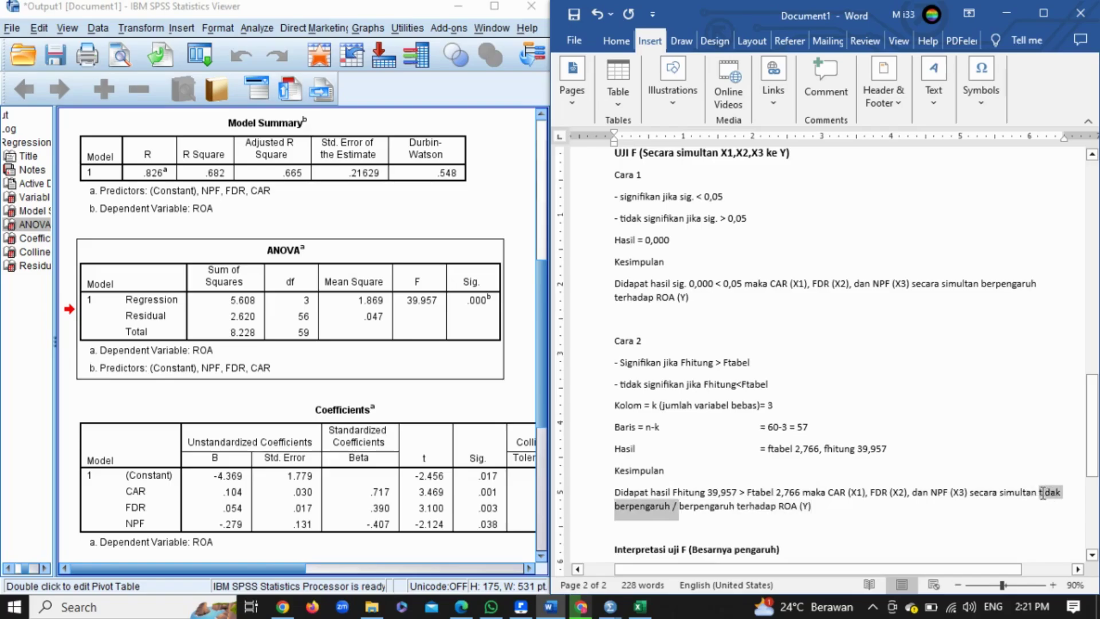
key("Delete")
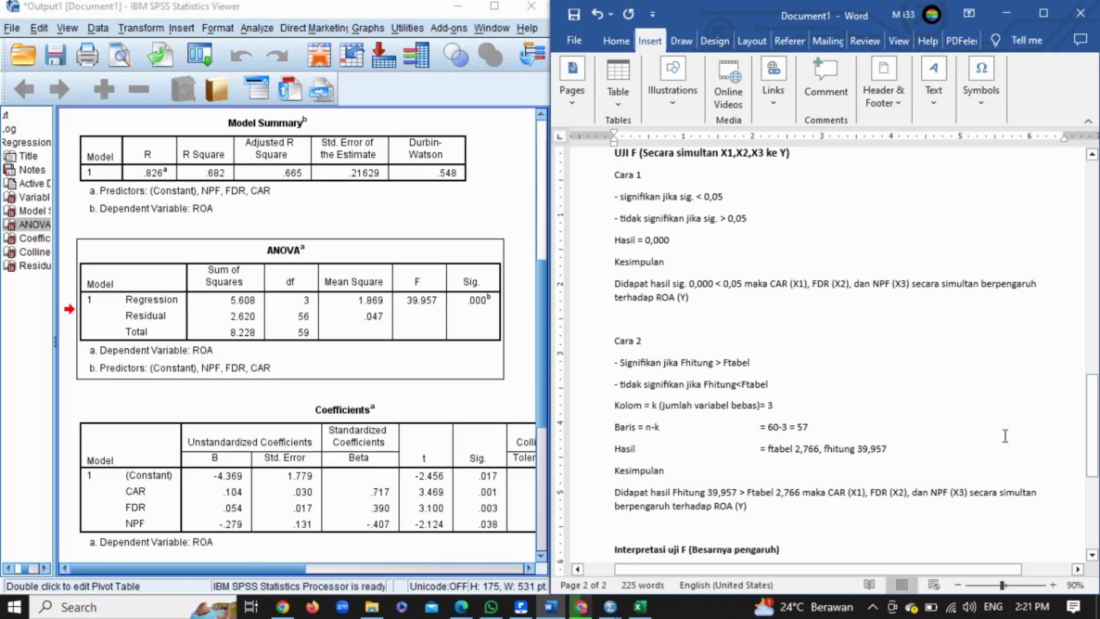
Step: Consult R Square in the SPSS Model Summary table and begin the R² value under "Interpretasi uji F" with 0
left_click_drag(1092, 415, 1091, 468)
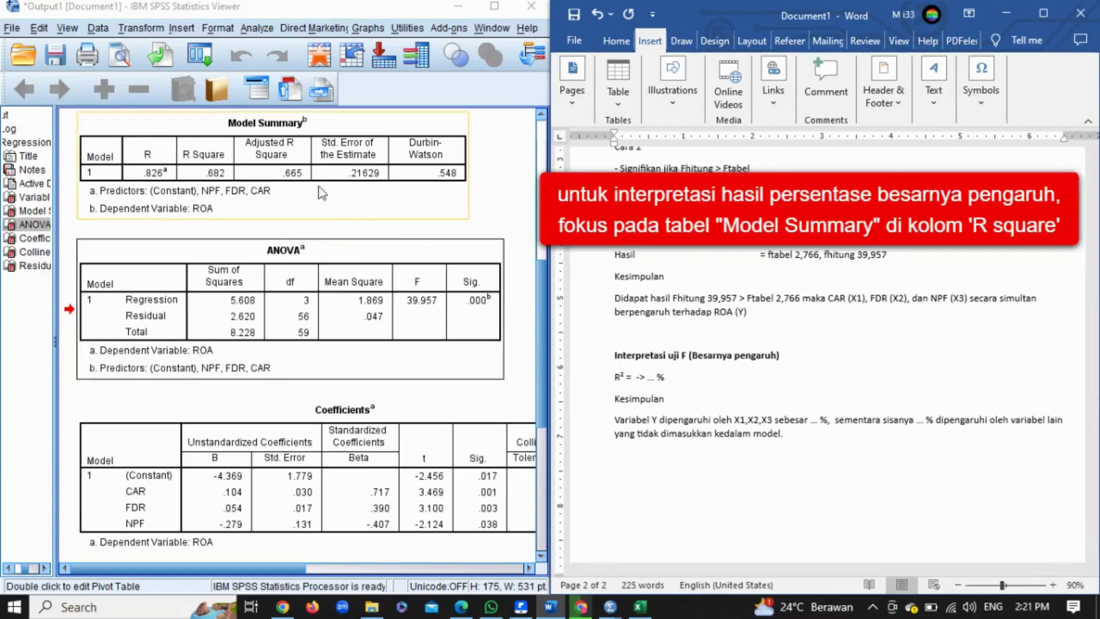
left_click(287, 152)
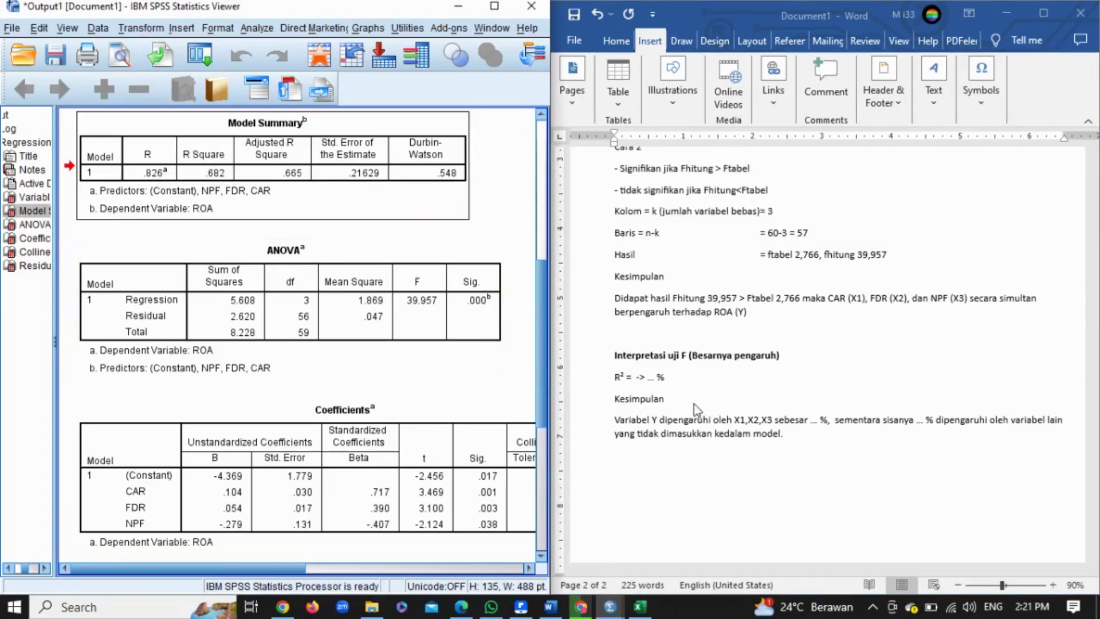
left_click(651, 382)
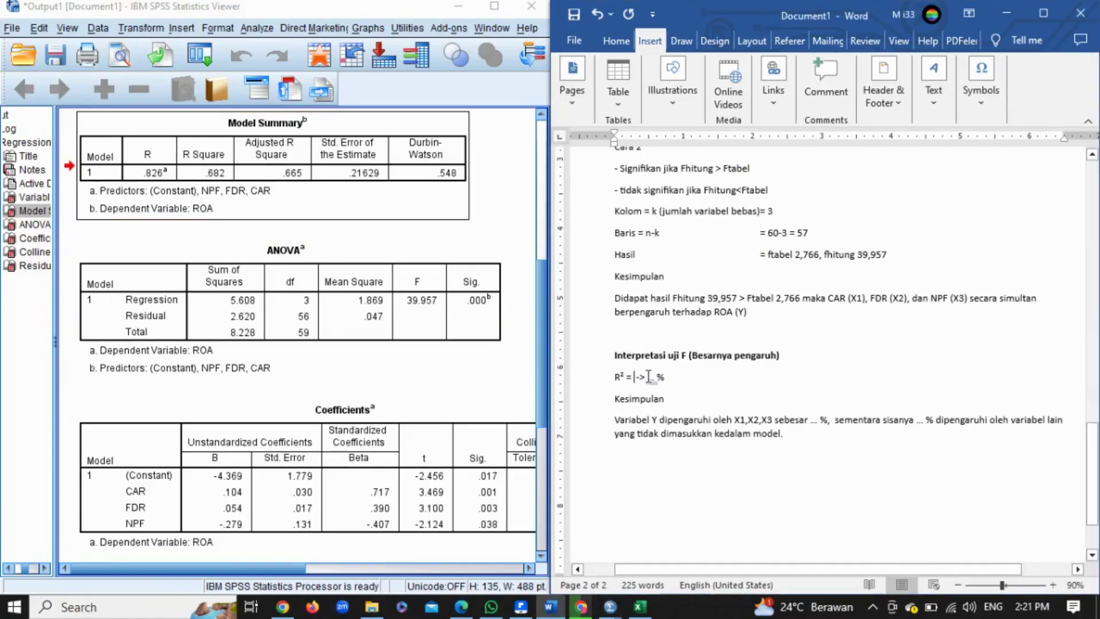
type("0")
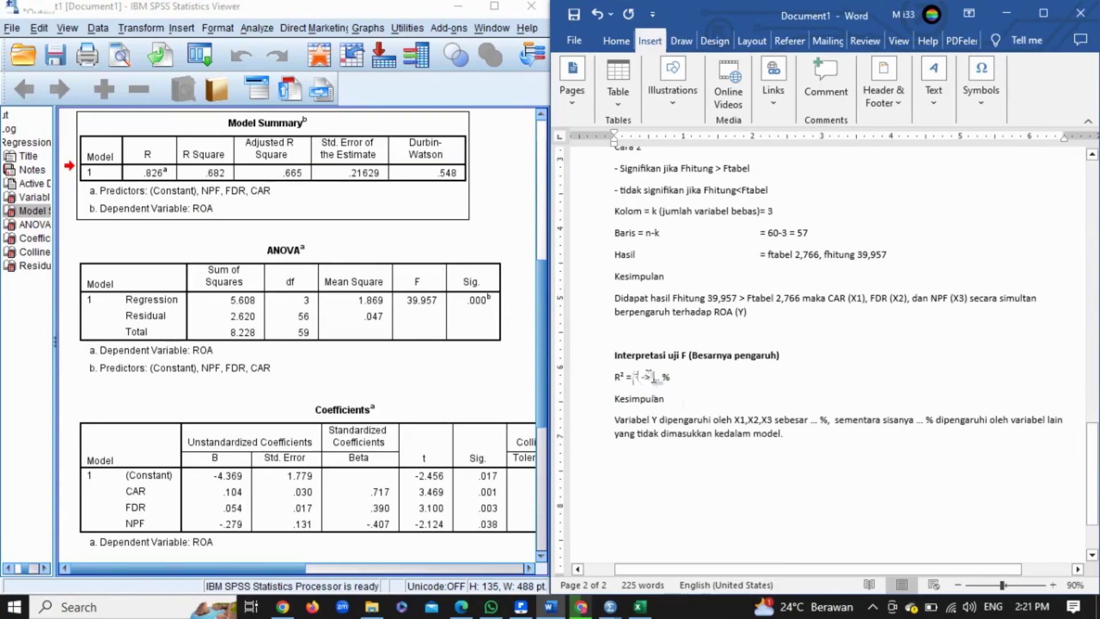
type("0")
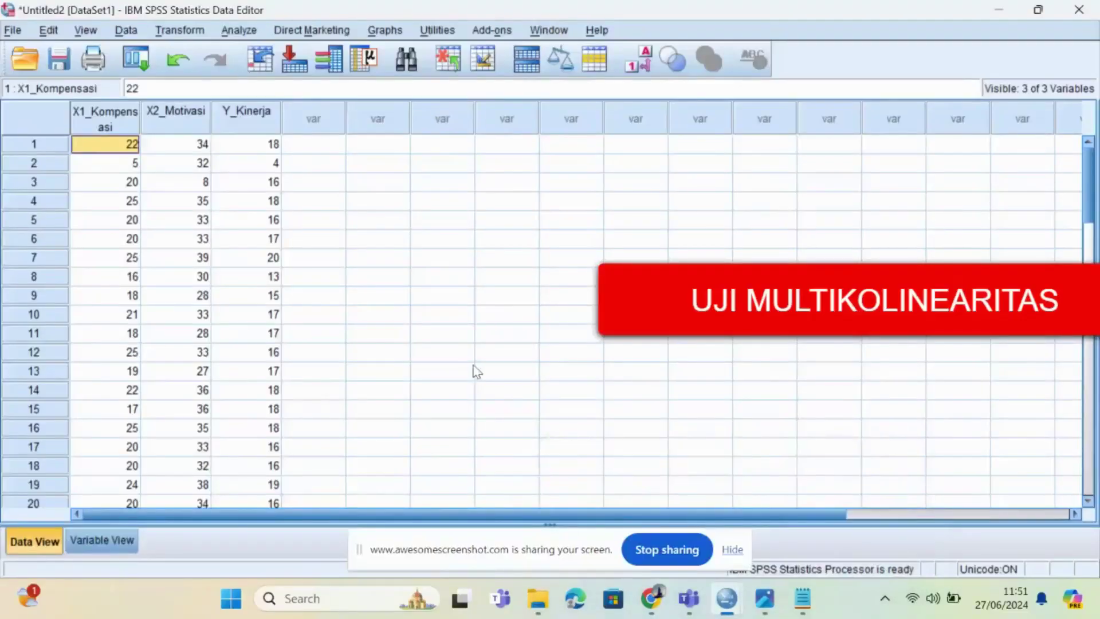
Step: Set up a linear regression in SPSS with X1_Kompensasi and X2_Motivasi as independents and Y_Kinerja as the dependent variable
left_click(239, 31)
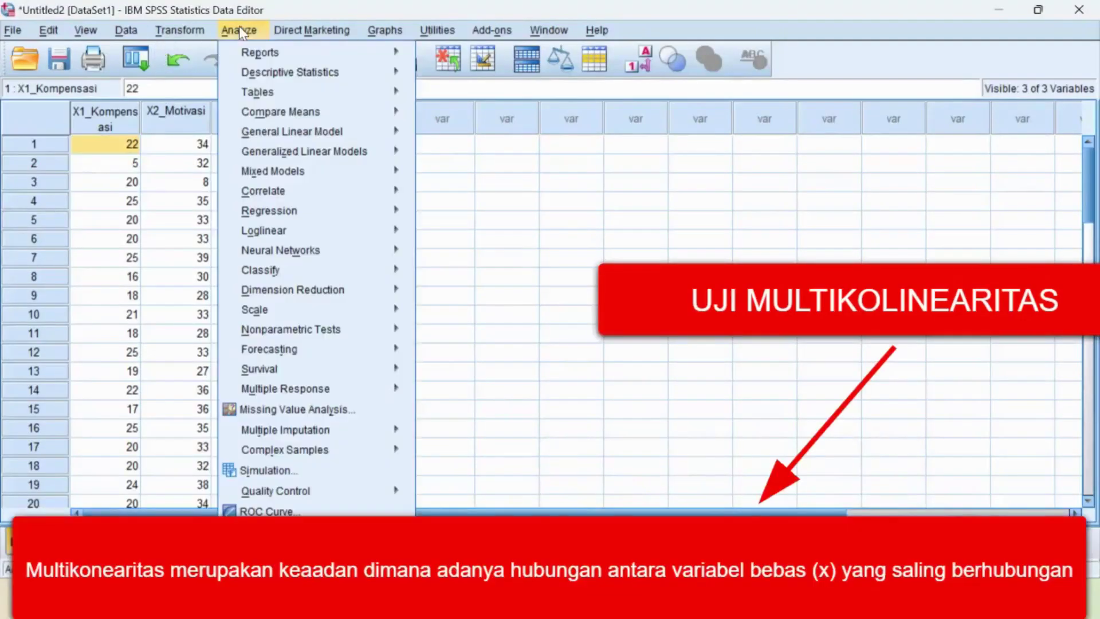
mouse_move(371, 215)
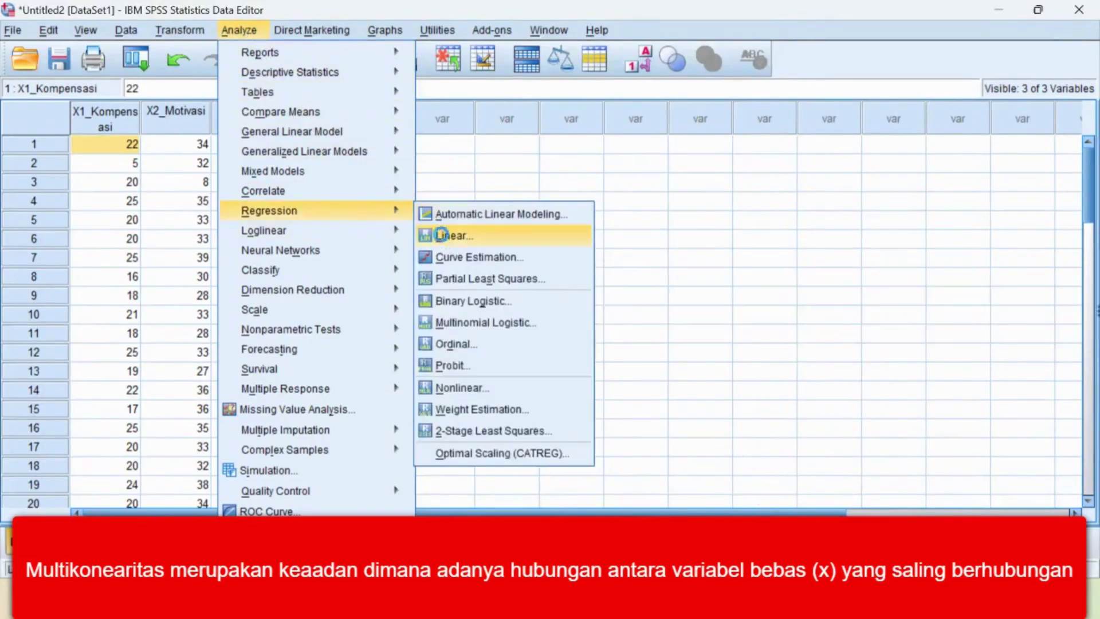
left_click(444, 238)
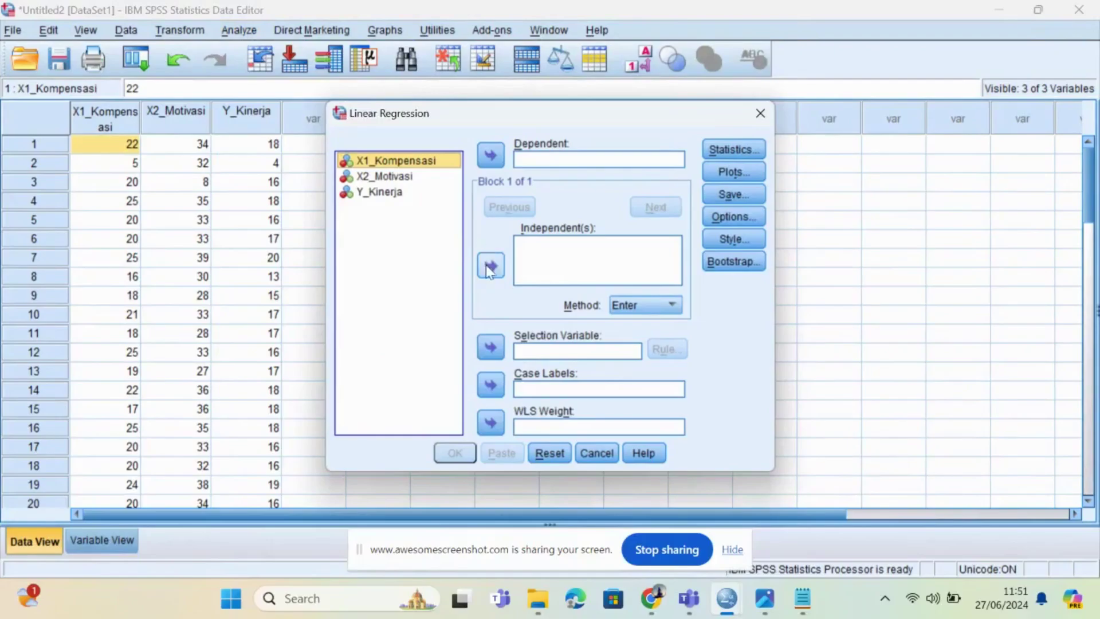
left_click(489, 265)
left_click(430, 176)
left_click(490, 265)
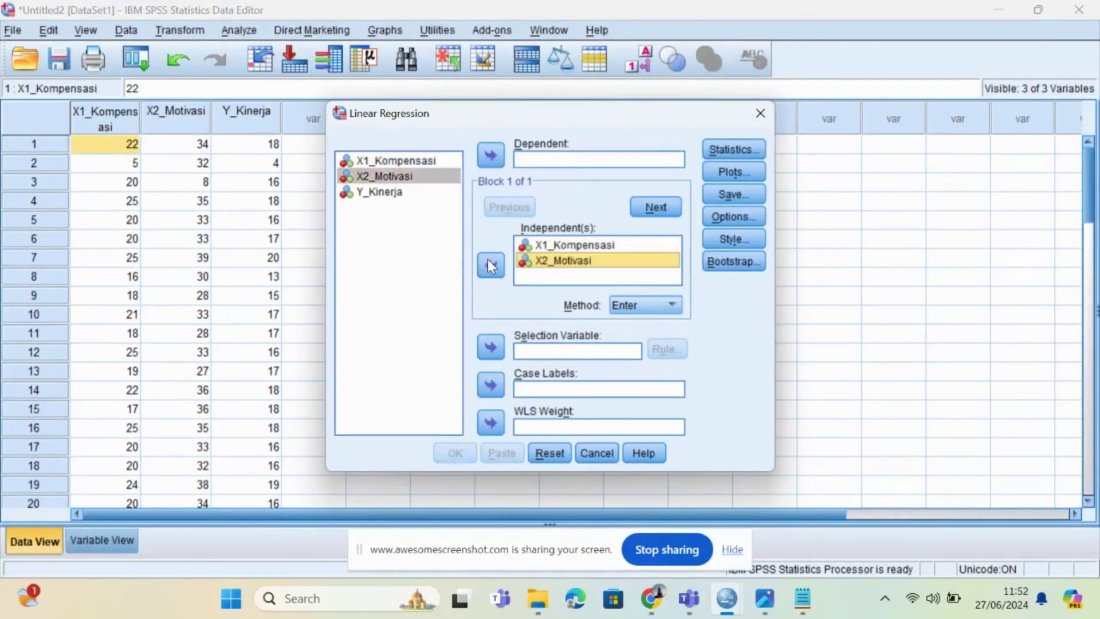
left_click(428, 195)
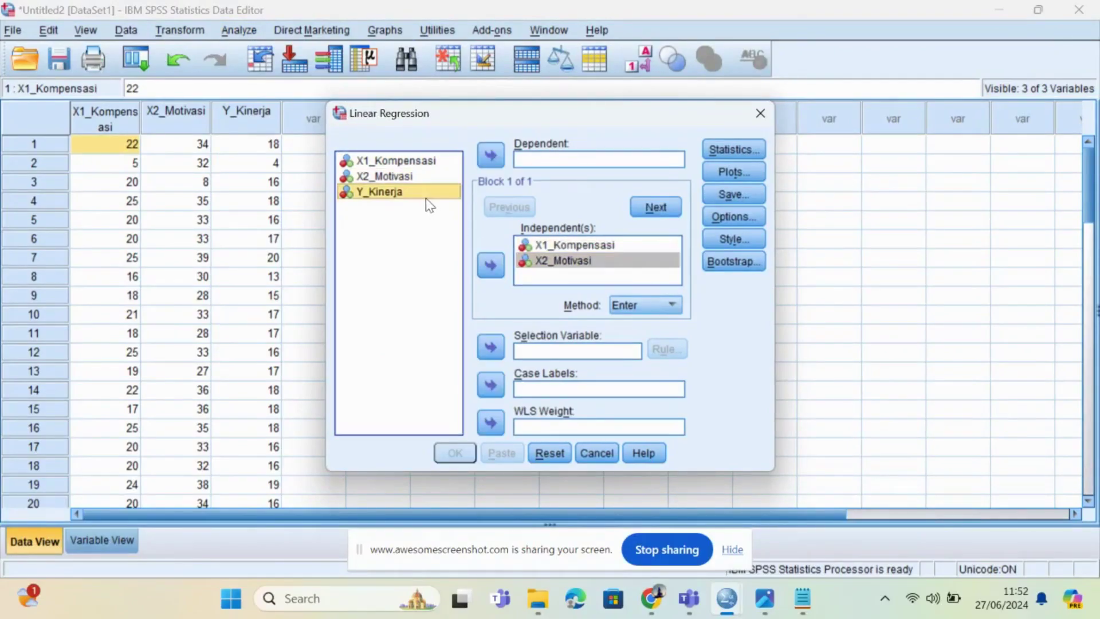
left_click(490, 153)
Step: Add collinearity diagnostics to the regression statistics and run the analysis
left_click(733, 146)
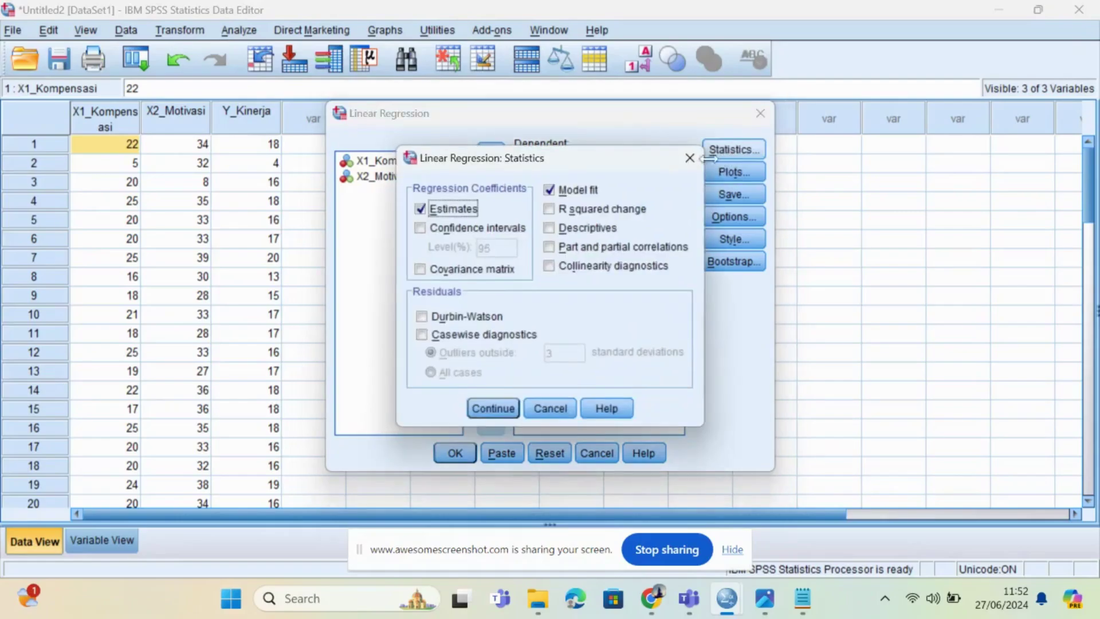
left_click(549, 266)
left_click(496, 408)
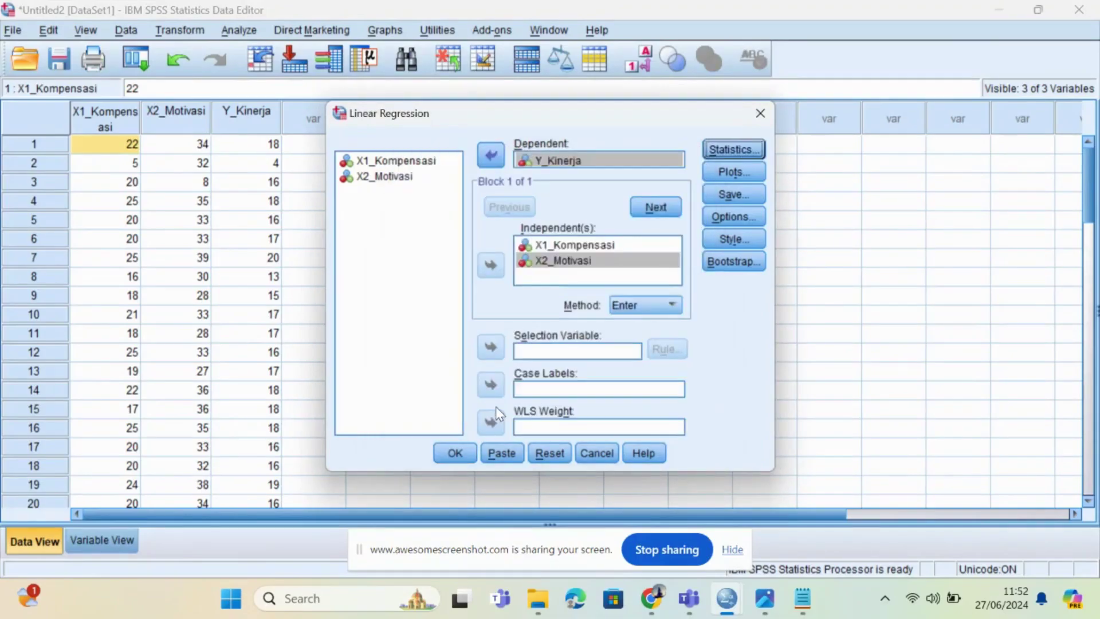
left_click(469, 452)
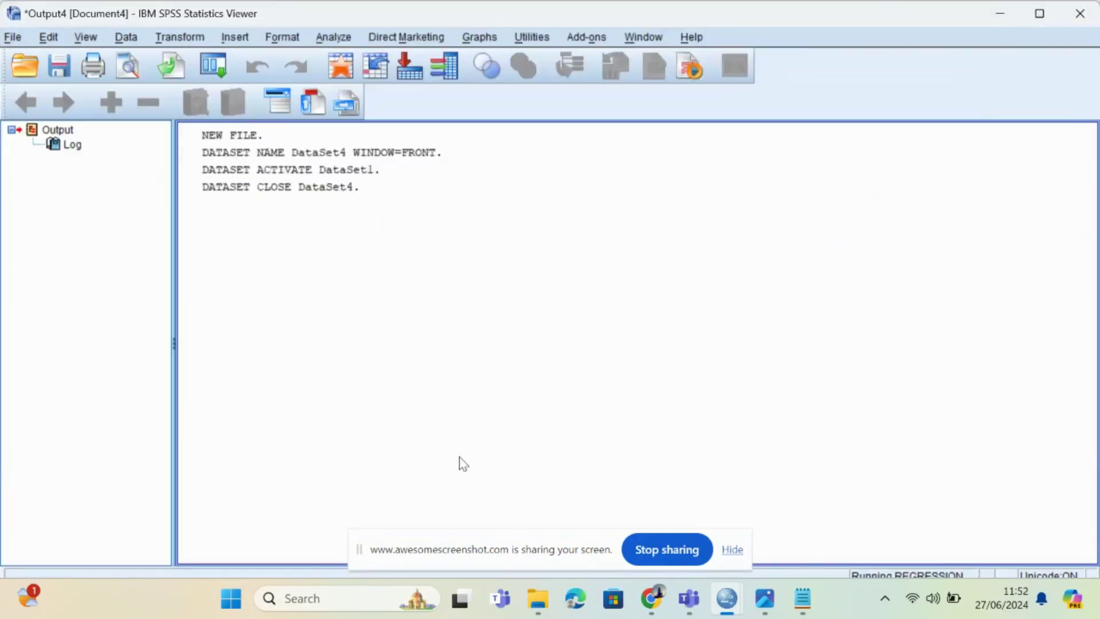
Step: Consult the collinearity statistics in the SPSS Coefficients table, switch to Notepad and note "VIF : 1.408" in readme.txt
scroll(484, 428, "down", 3)
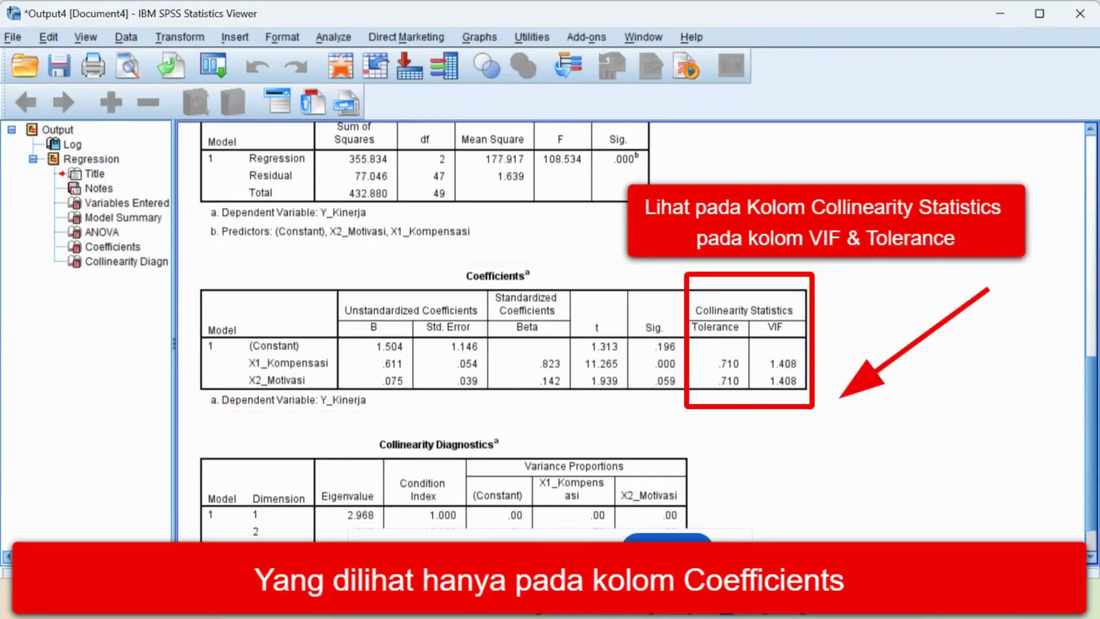
mouse_move(802, 598)
left_click(797, 539)
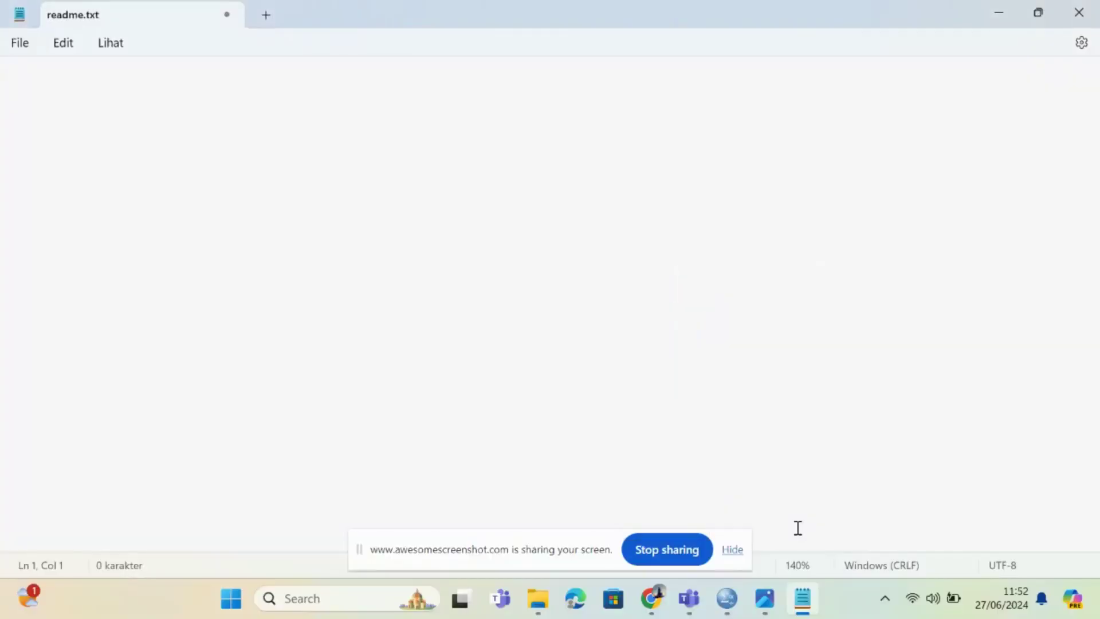
type("vI")
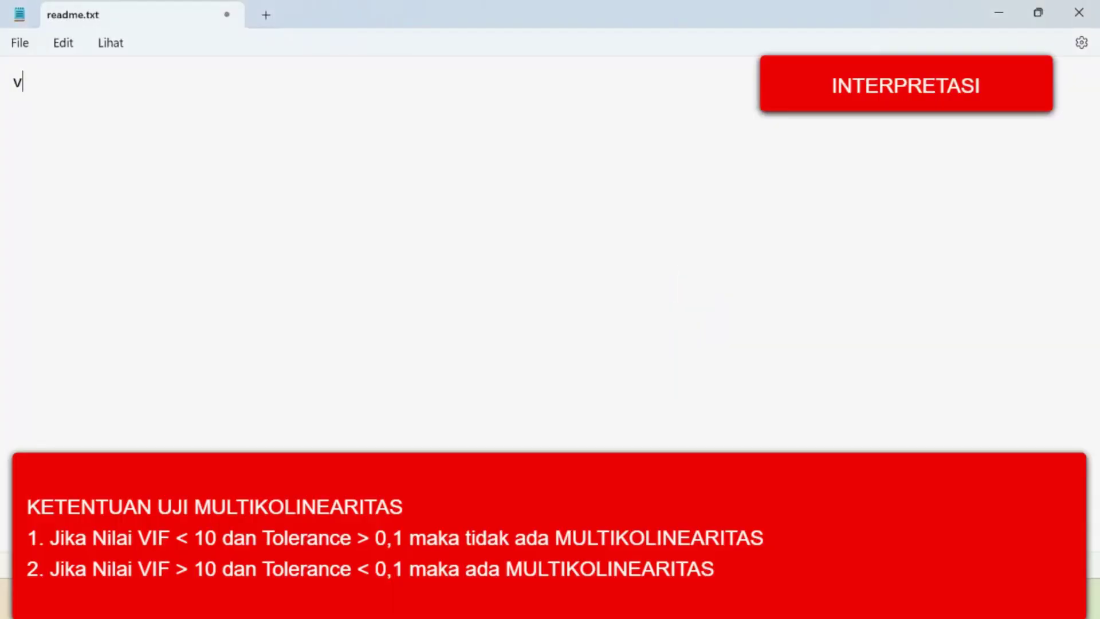
type("F")
key("BackSpace")
key("BackSpace")
key("BackSpace")
type("VIF : 1.4")
key("BackSpace")
type(".408")
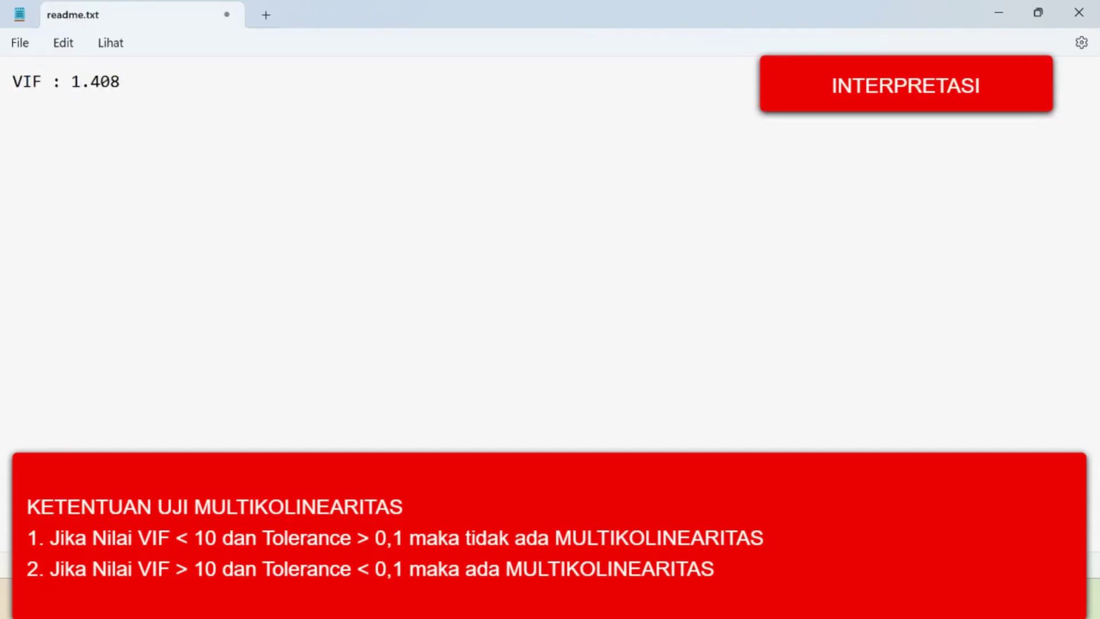
Step: Add the line "TOLERANCE : 0.710" below the VIF value
key("Return")
type("TOLERANC")
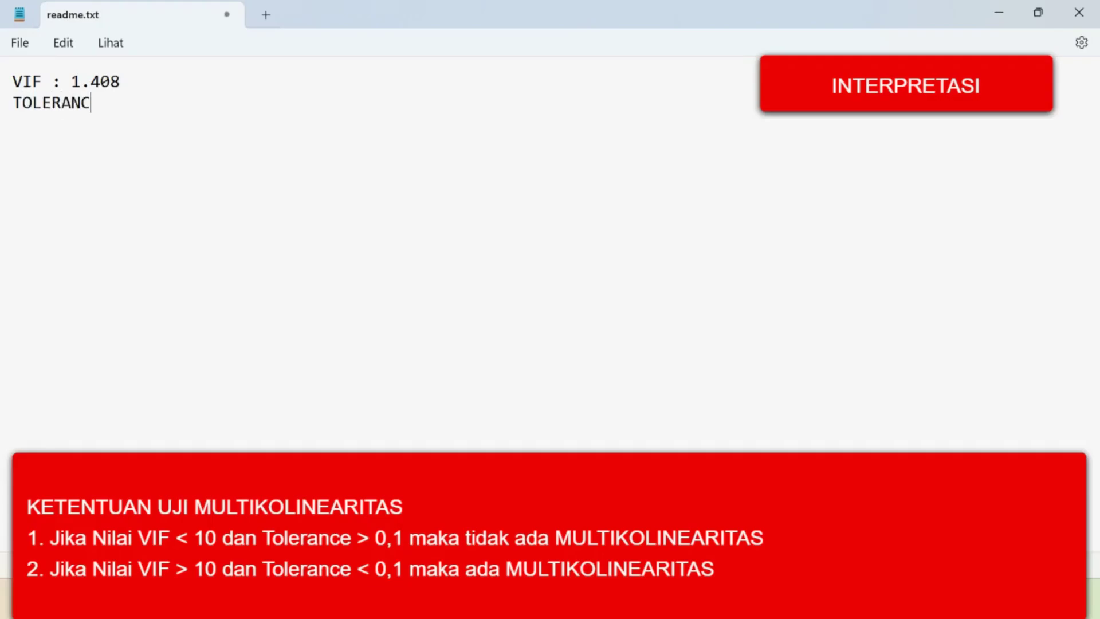
type("E : 0.710")
key("Return")
Step: Leave a blank line and write the comparison "JADI, NILAI VIF 1.408 < 10 DAN TOLERANCE 0.710 > 0.1"
key("Return")
type("JADI")
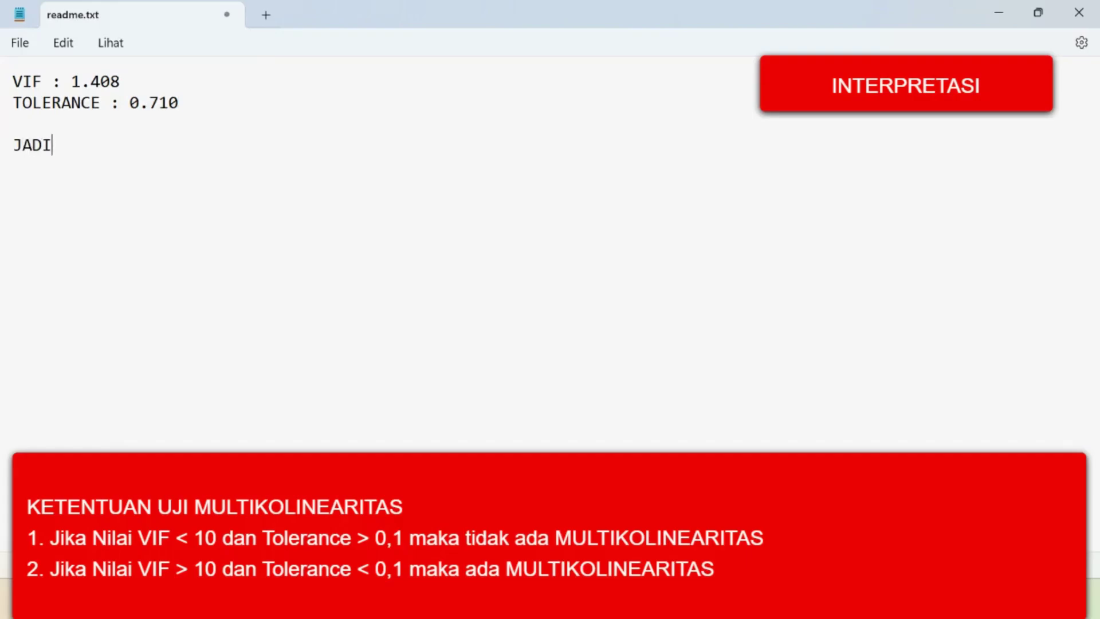
type(", NILAI V")
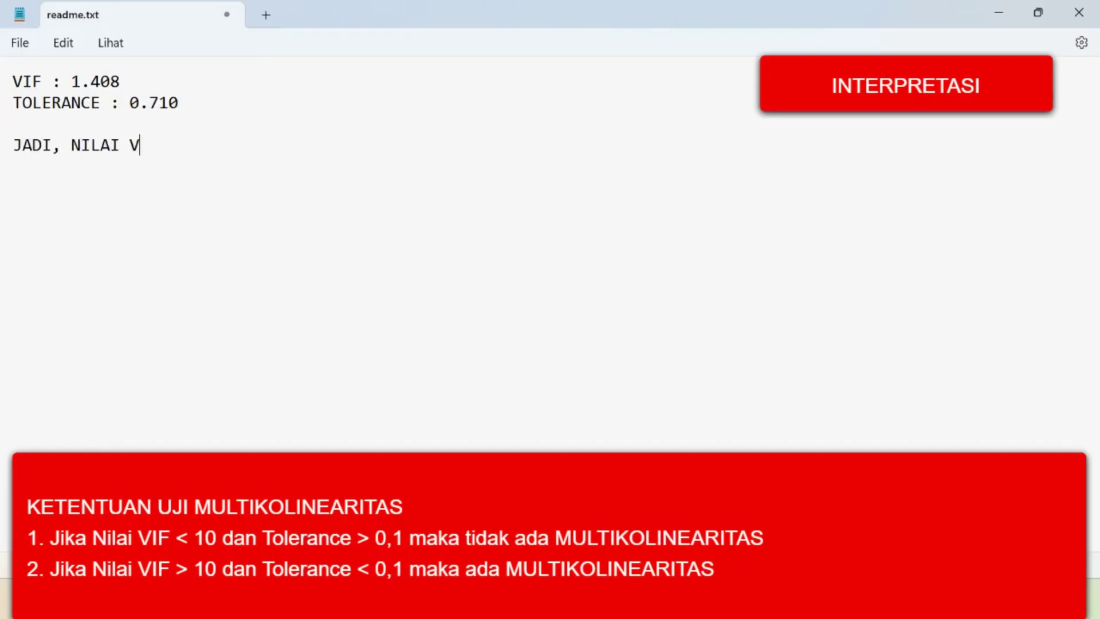
type("IF 1.408 < 10")
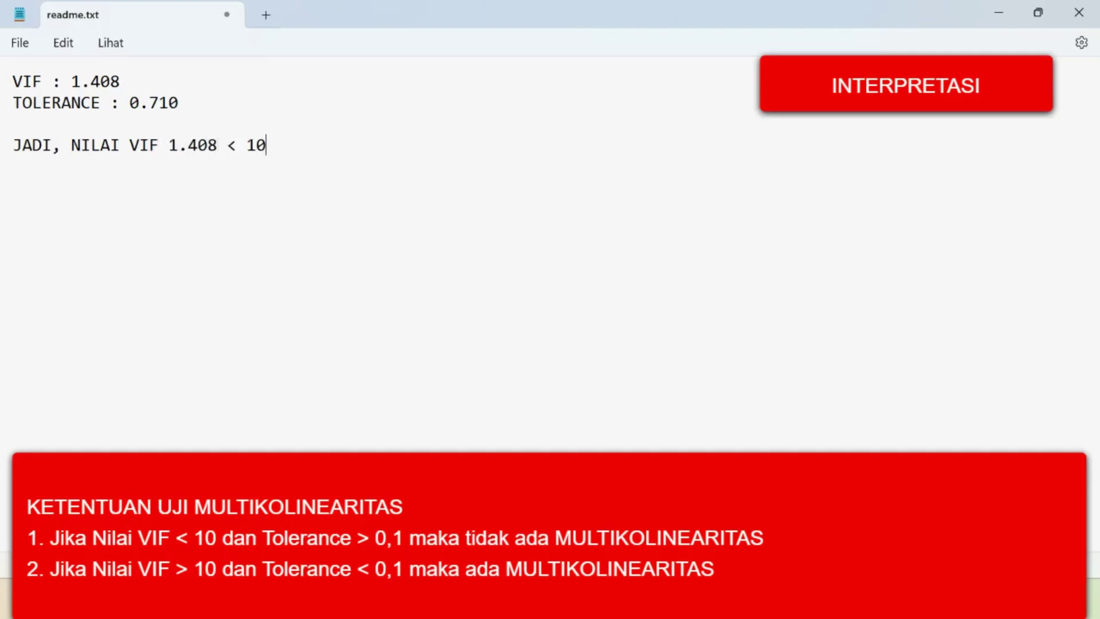
type(" DAN TOLERANCE ")
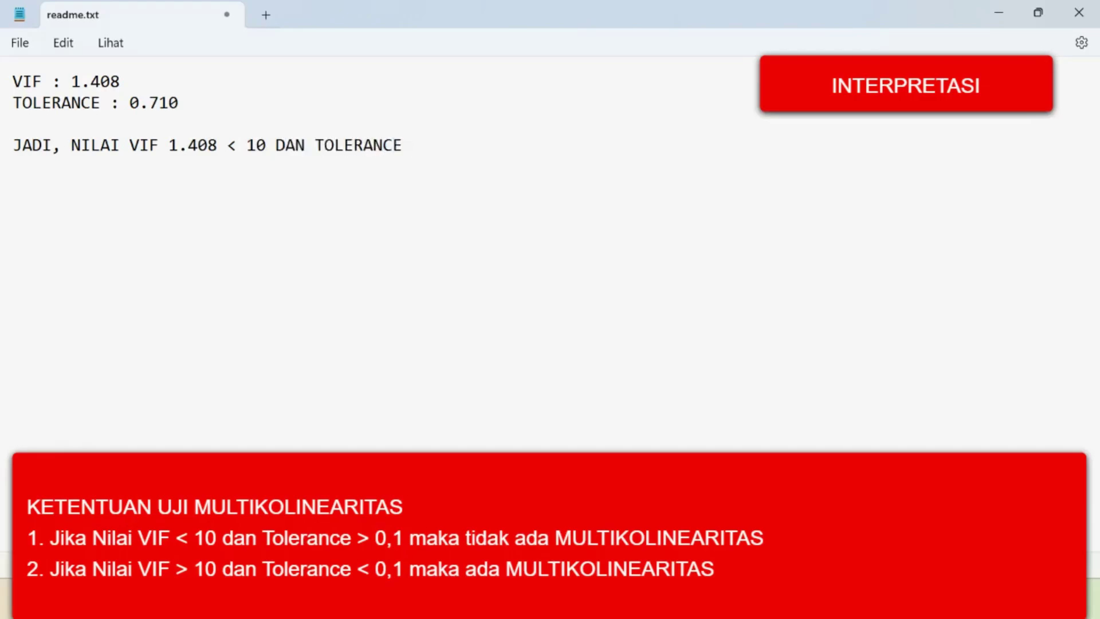
type("0.710 > 0.1")
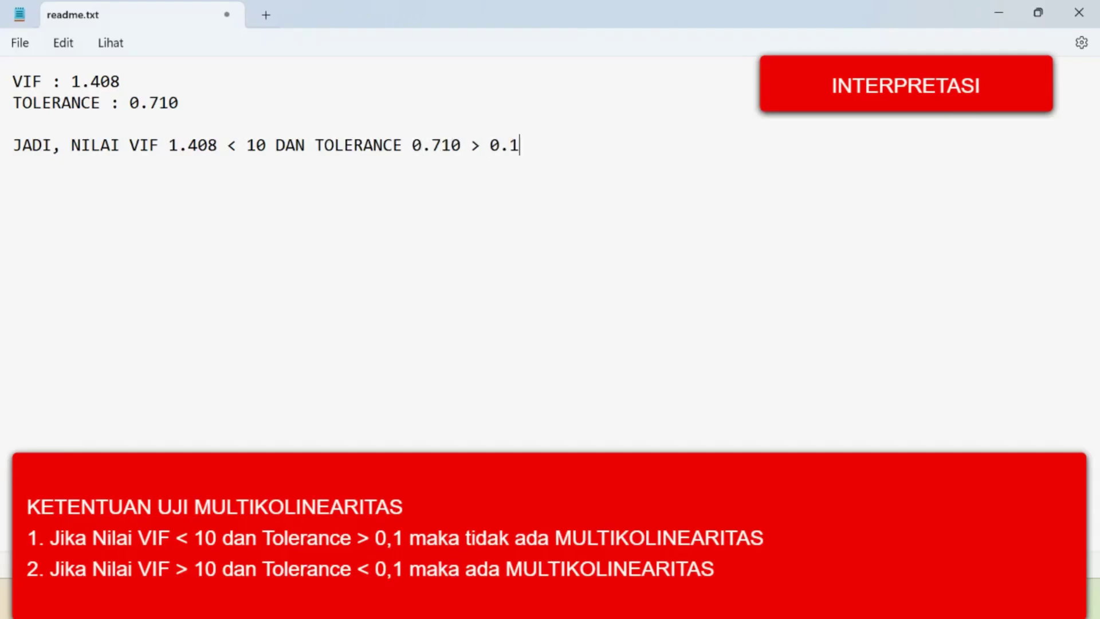
Step: Add the conclusion line "MAKA MODEL TIDAK TERKENA MULTIKONEARITAS YANG BERARTI TIDAK ADA HUBUNGAN ANTARA KOMPENSASI DAN MOTIVASI KERJA"
key("Return")
type("MAKA MO")
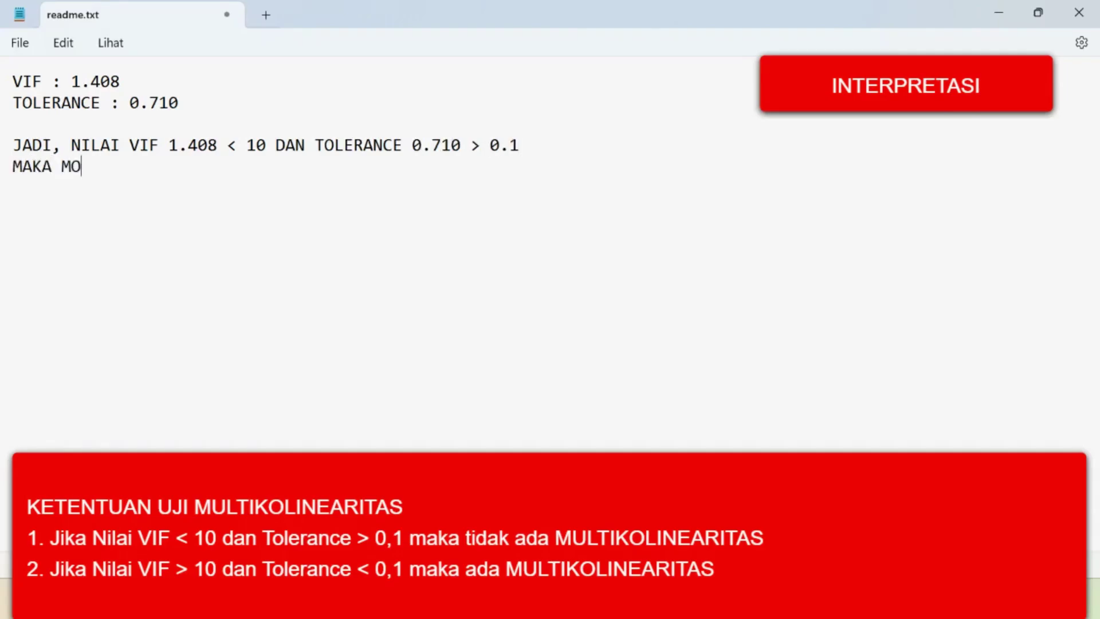
type("DEL TIDAK TERKENA MUL")
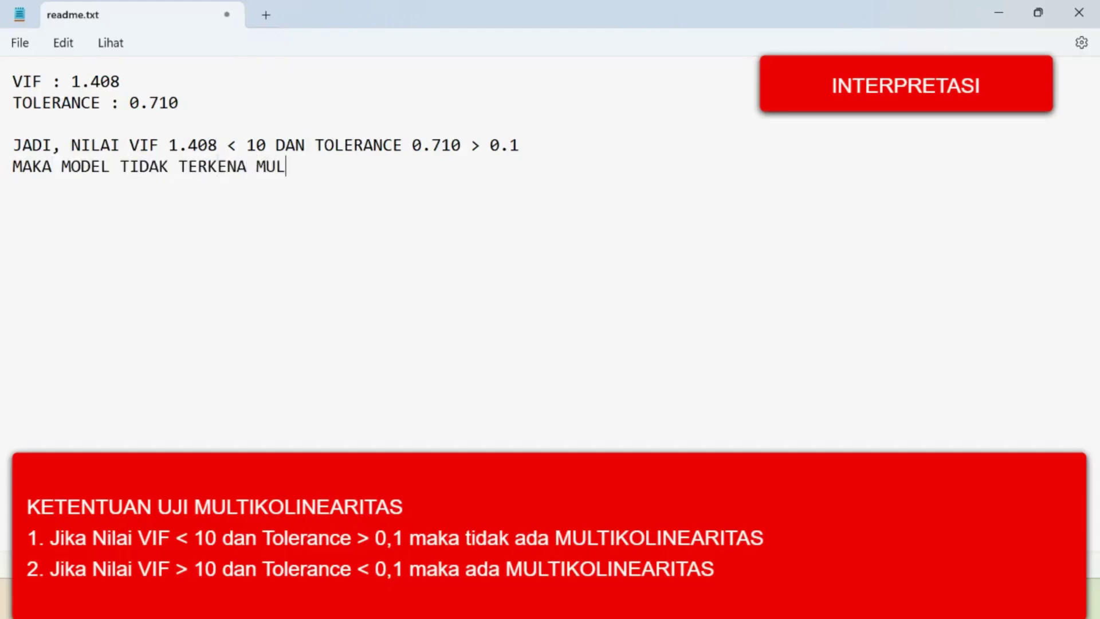
type("TIKONEARI")
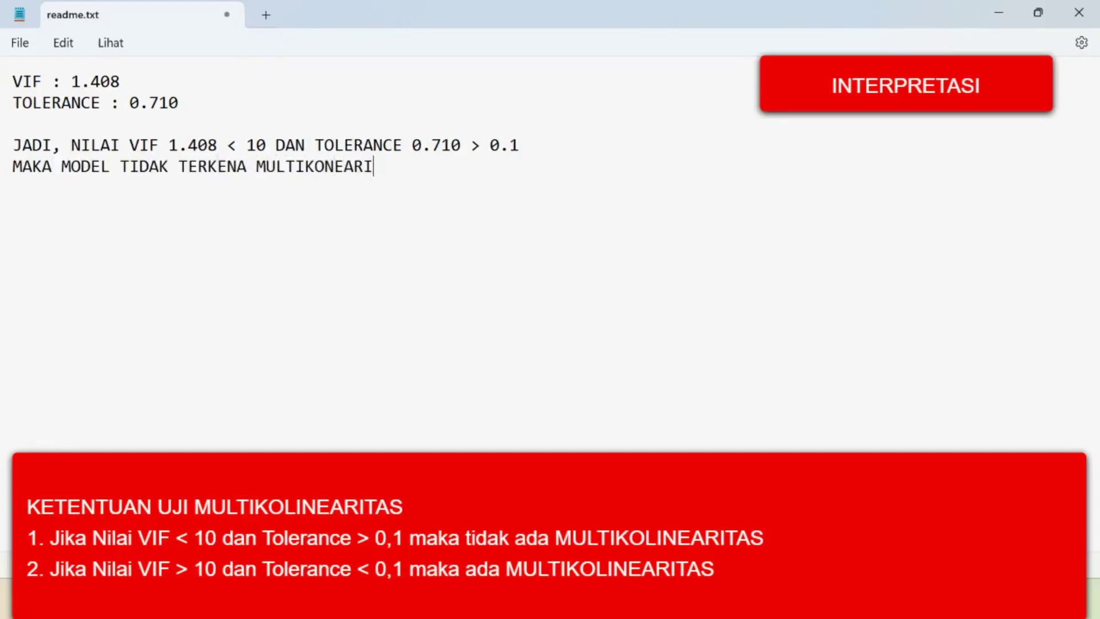
type("TAS YANG BERARTI ")
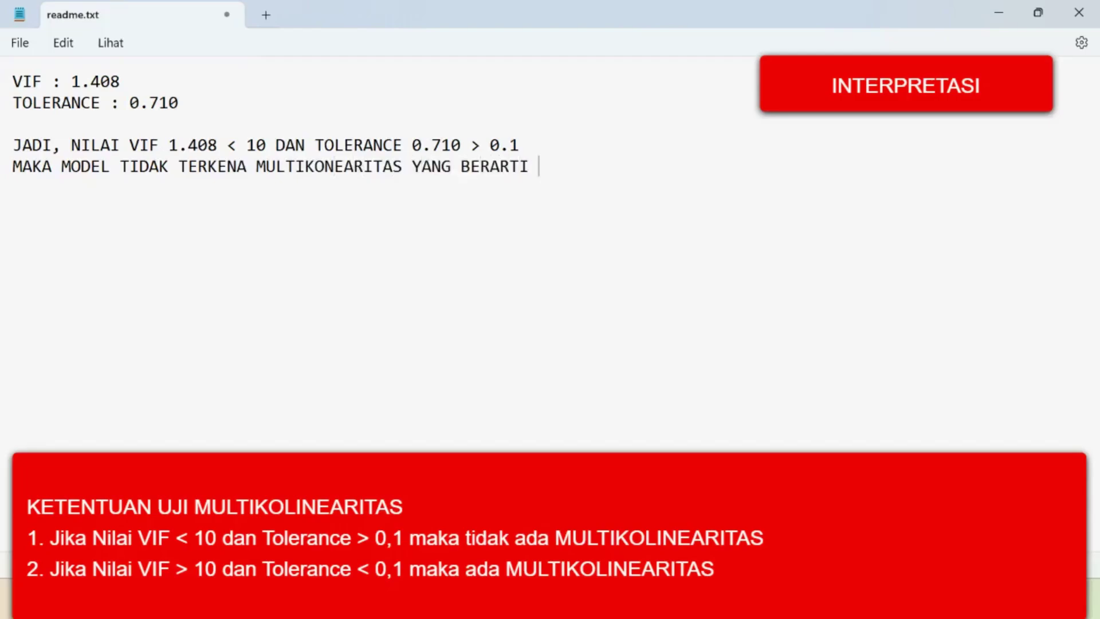
type("TIDAK ADA HUBUNGAN ANATAR")
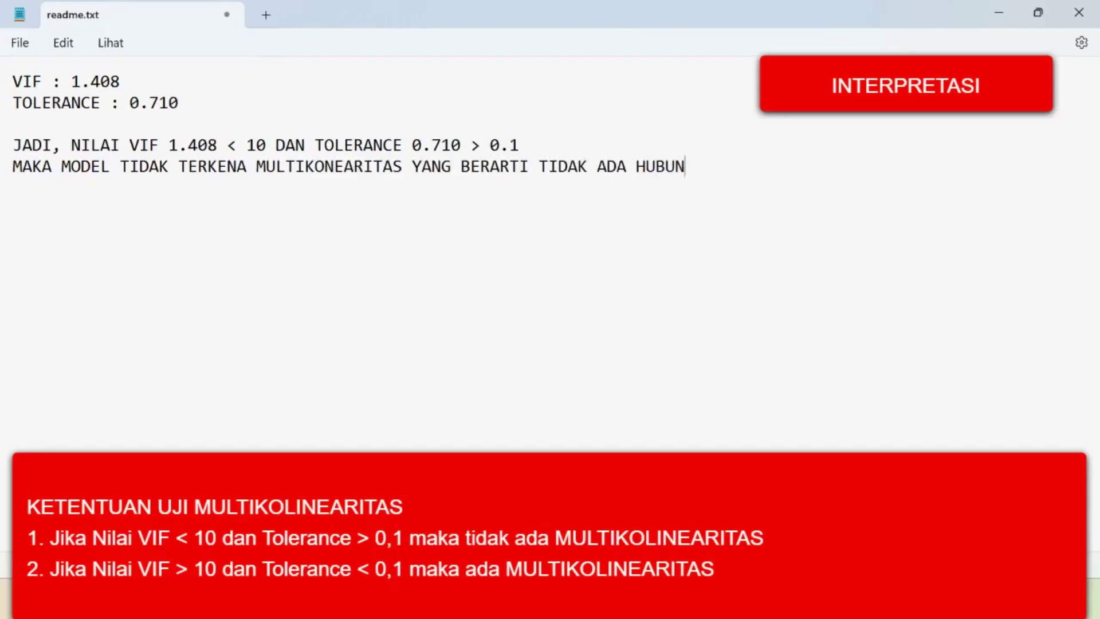
key("BackSpace")
key("BackSpace")
key("BackSpace")
type("NTARA")
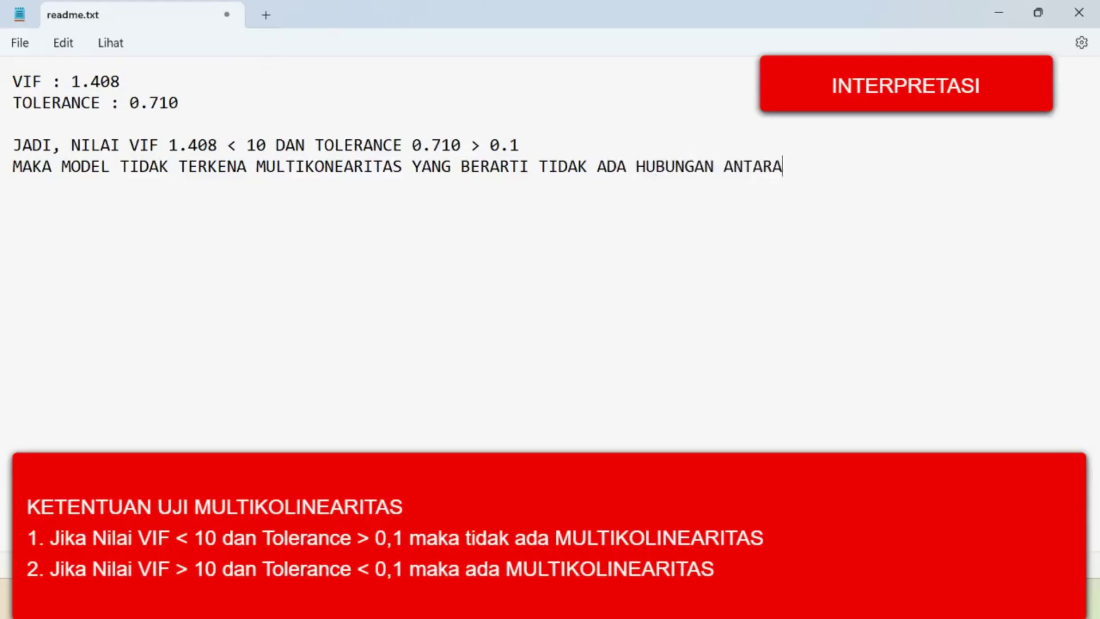
type(" KOMPENSASI DAN MOTIVA")
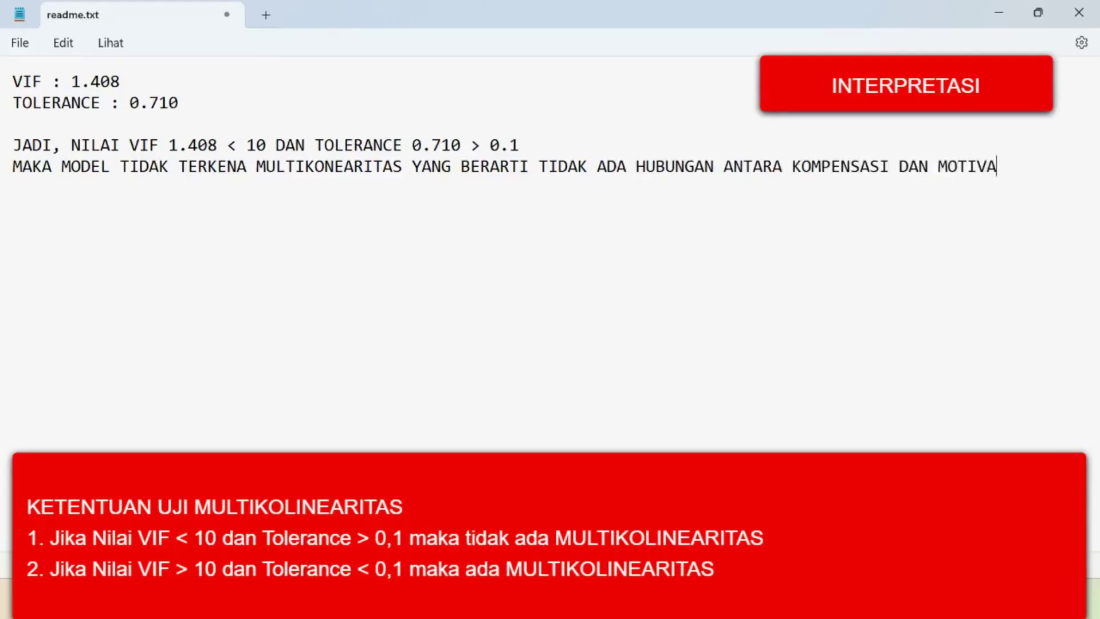
type("SI KERJA")
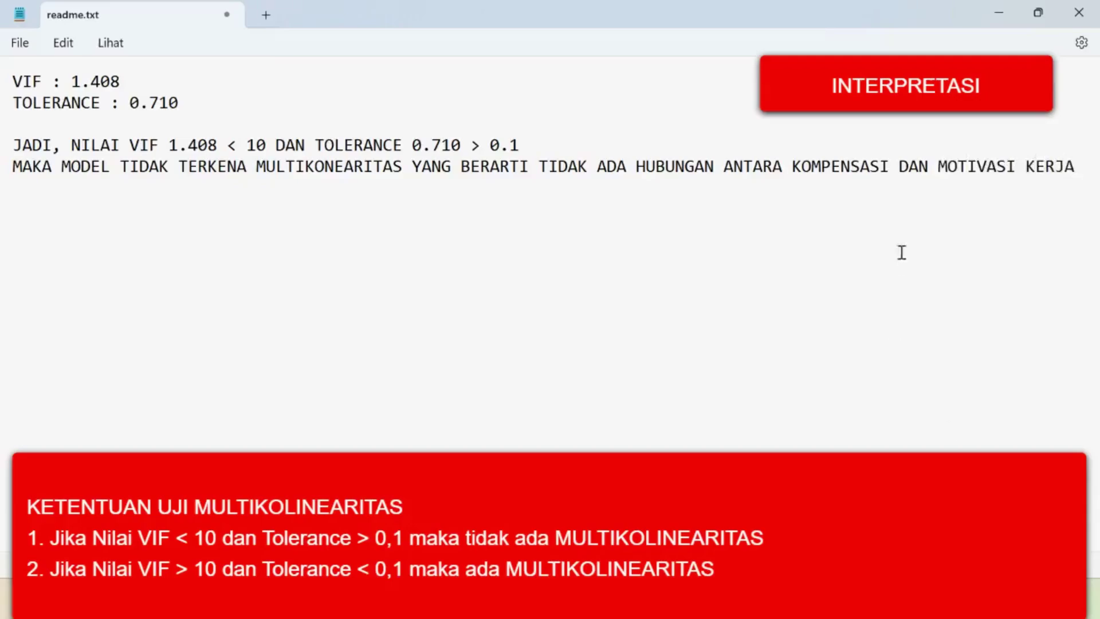
Step: Insert the variable labels "(X1)" after KOMPENSASI and "(X2)" after MOTIVASI KERJA in the conclusion
left_click(890, 166)
type("(X1 ")
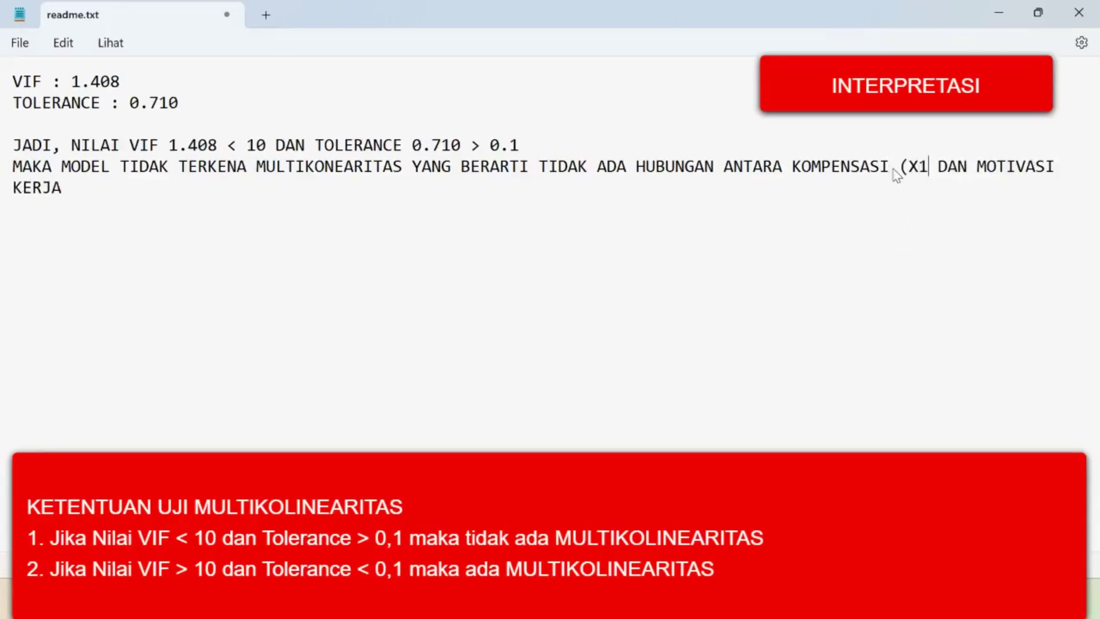
type(")")
left_click(106, 192)
type("(")
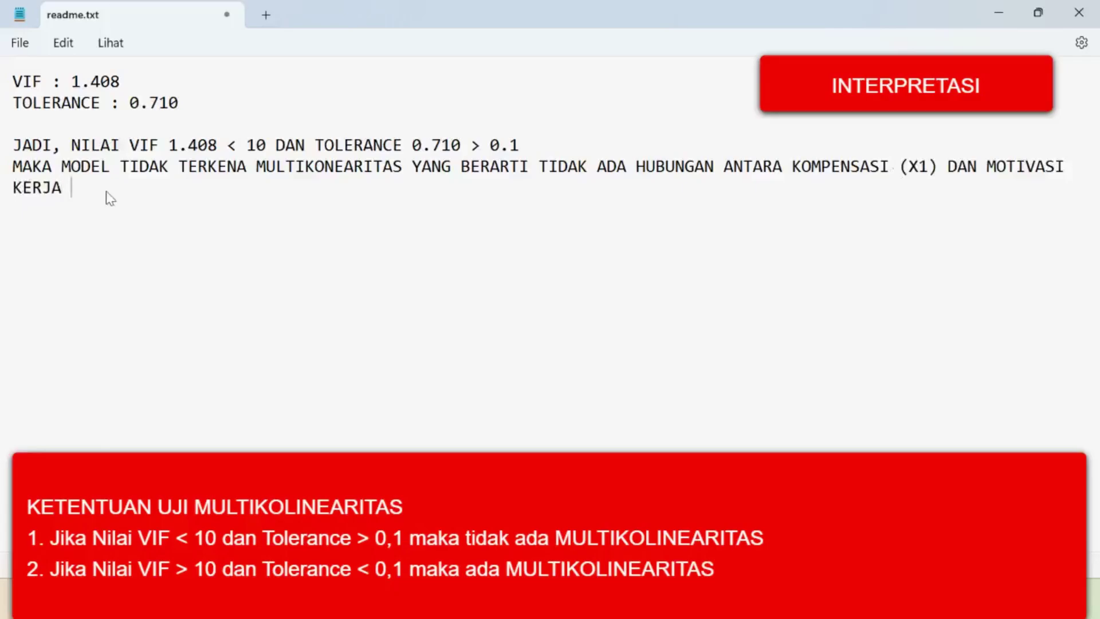
type("X2)")
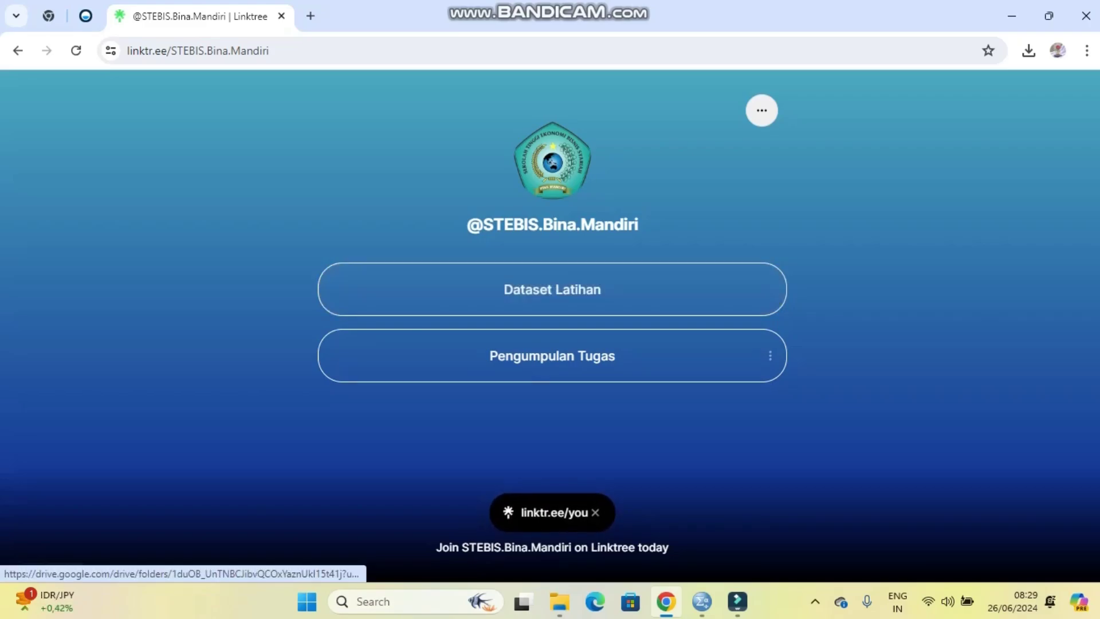
Step: Open Dataset Latihan 6.xlsx from the Dataset Latihan Drive folder linked on Linktree and copy its data range B2:D51
left_click(551, 289)
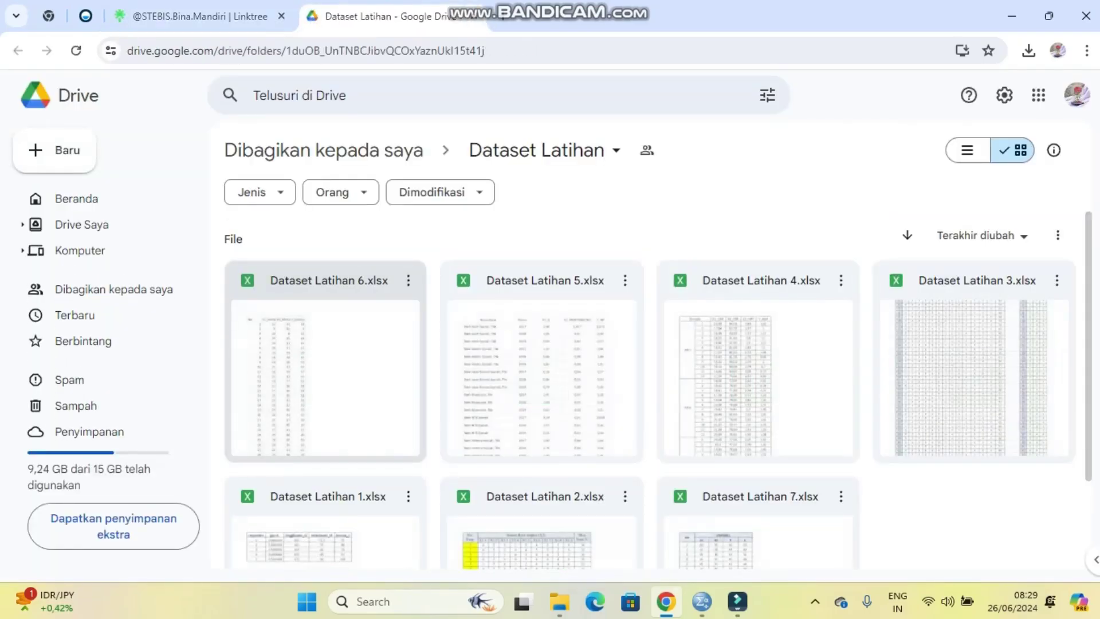
left_click(325, 366)
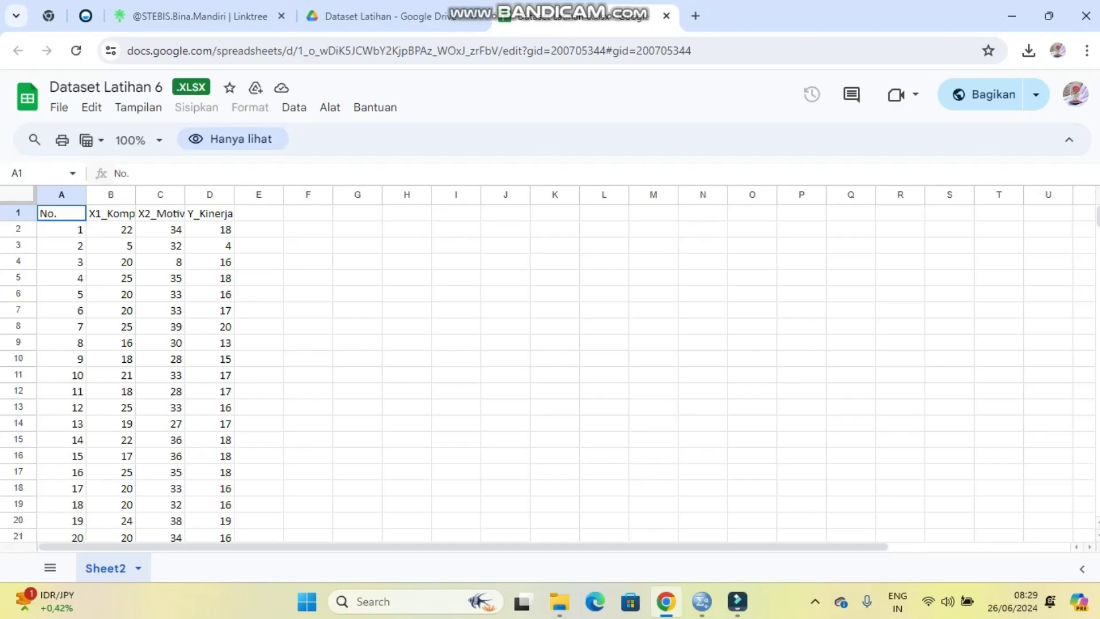
left_click(111, 229)
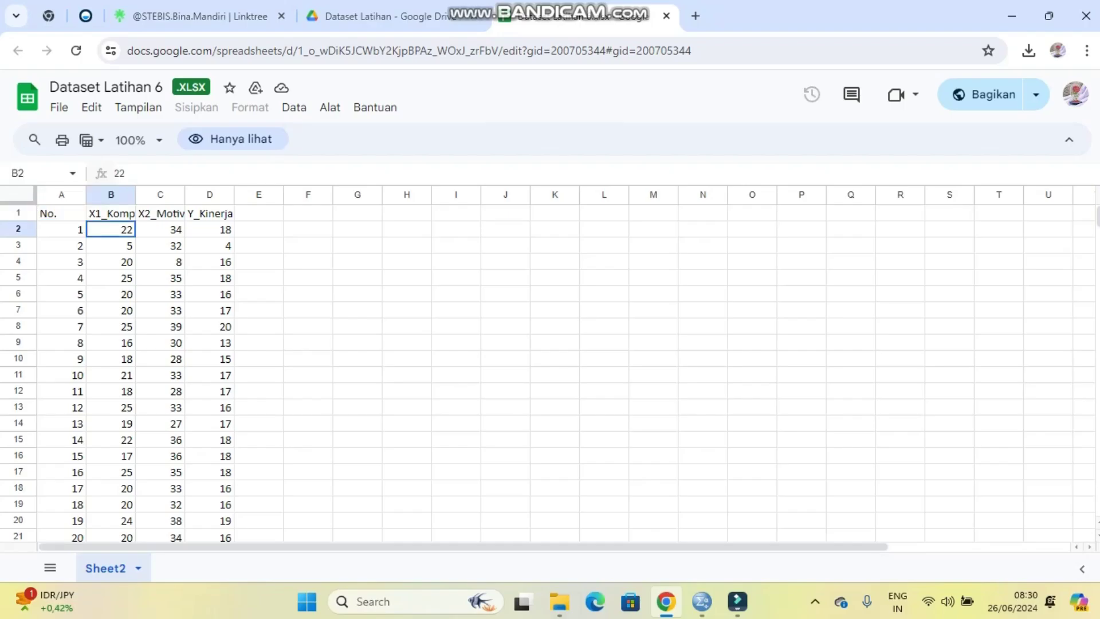
left_click_drag(111, 229, 209, 535)
key("shift+Down")
key("shift+Down")
key("shift+Down")
key("shift+Down")
key("shift+Down")
key("shift+Down")
key("shift+Down")
key("shift+Down")
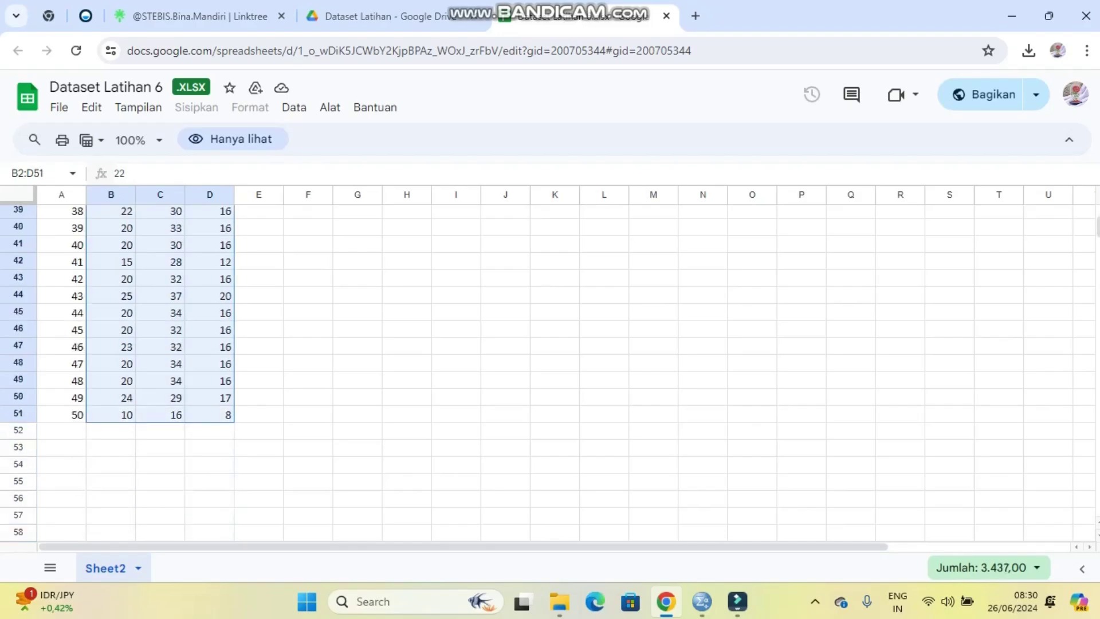
key("shift+F10")
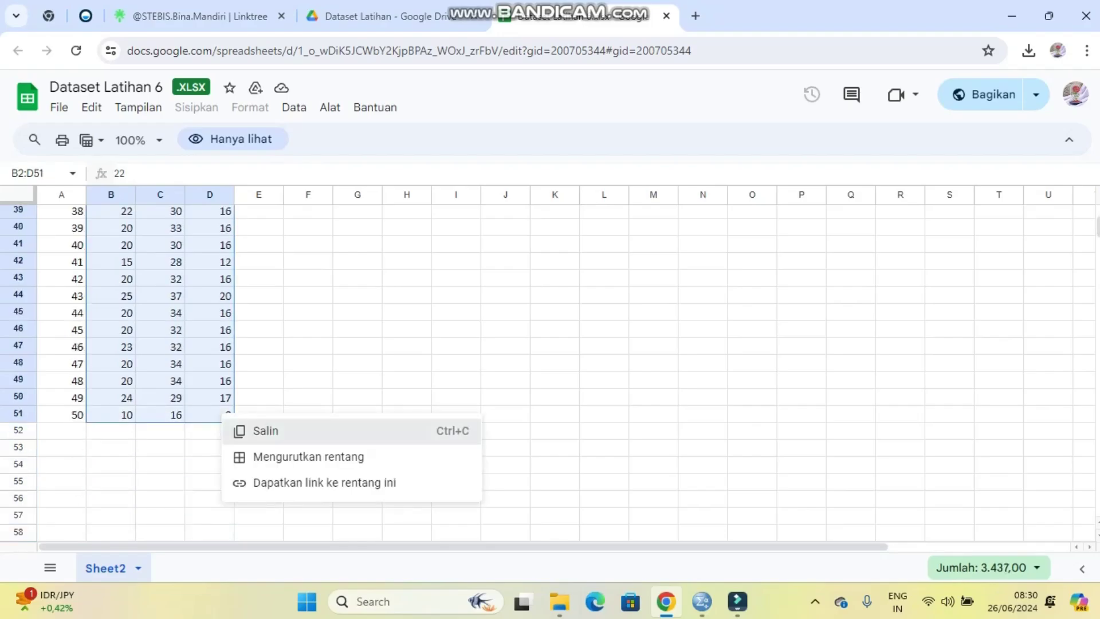
key("Return")
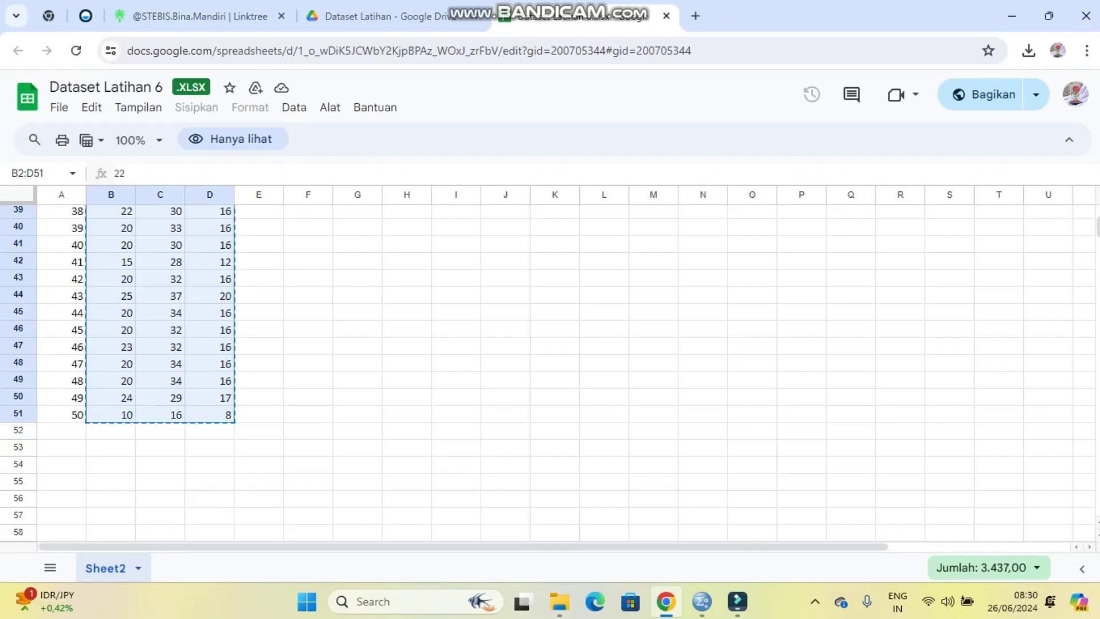
Step: Switch to the empty SPSS Data Editor and paste the copied data starting at row 1 of the first column
left_click(702, 601)
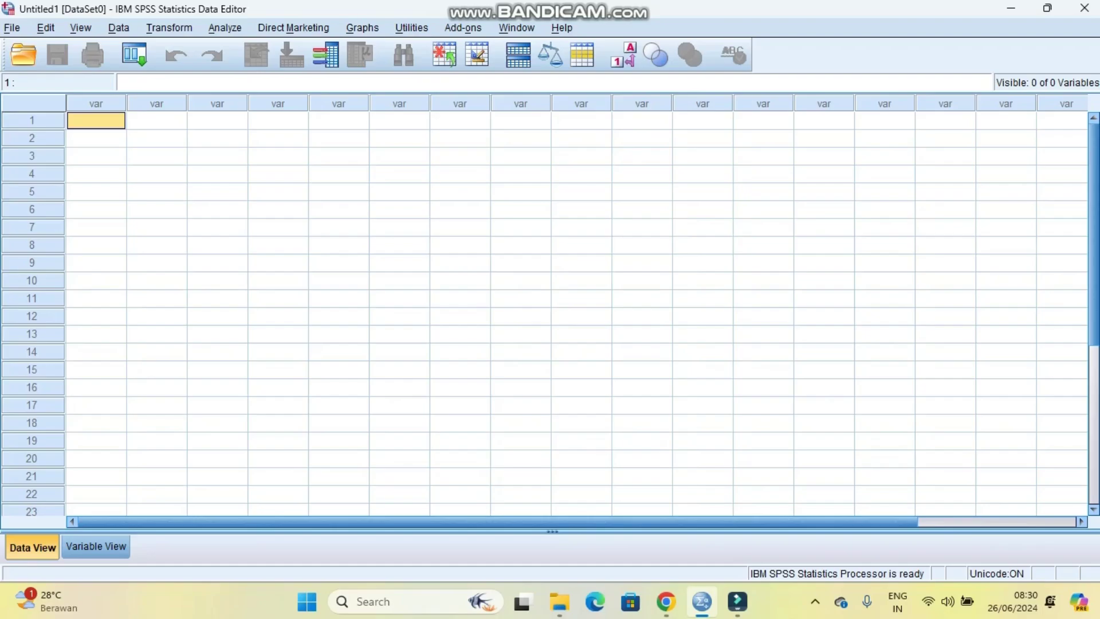
right_click(101, 121)
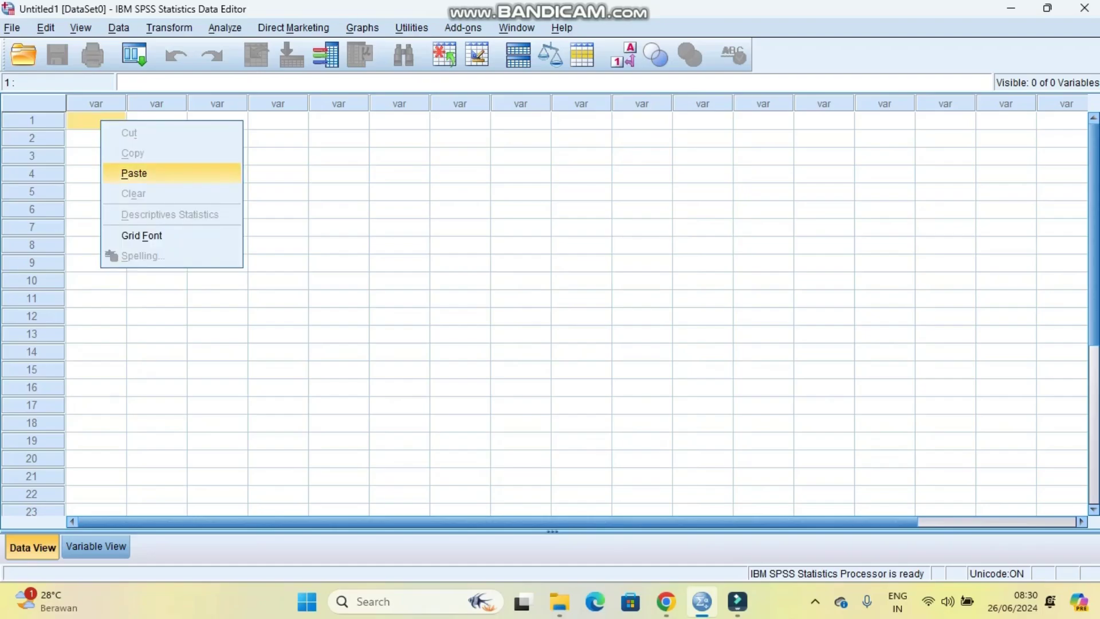
left_click(134, 173)
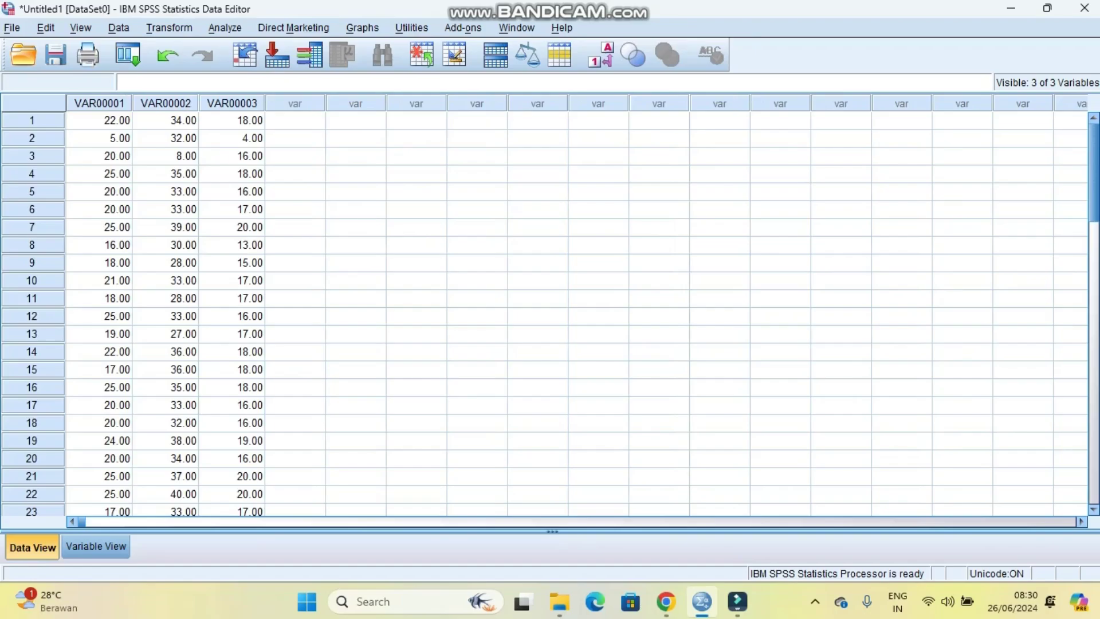
Step: Return to the Dataset Latihan 6 spreadsheet in Chrome and check the full variable names in header cells B1, C1 and D1
left_click(666, 601)
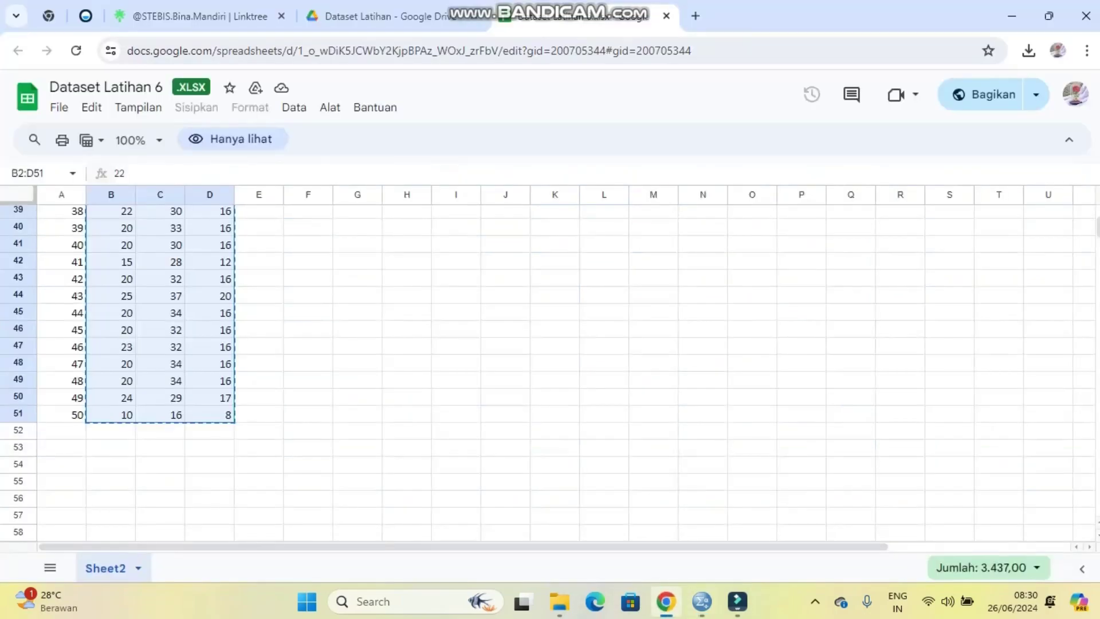
left_click_drag(308, 294, 851, 277)
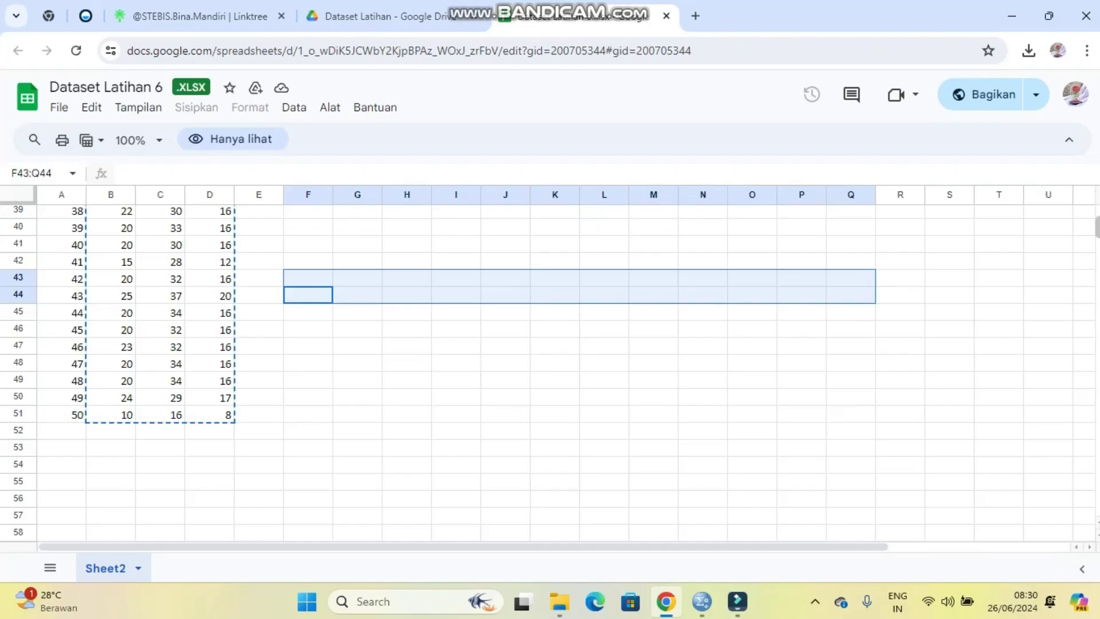
scroll(550, 372, "up", 12)
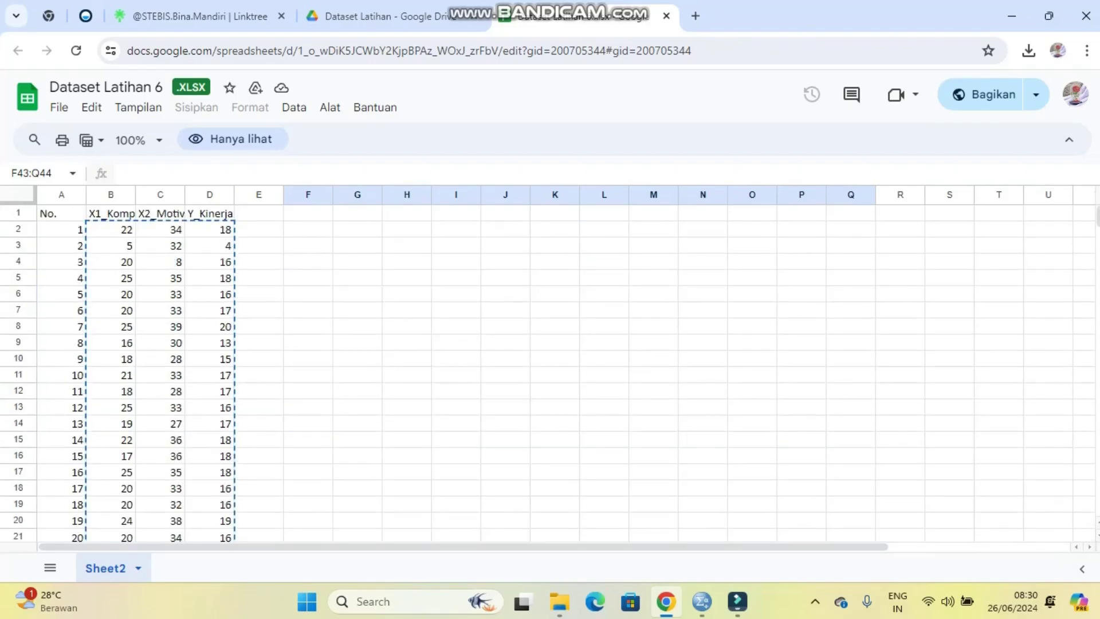
left_click(110, 213)
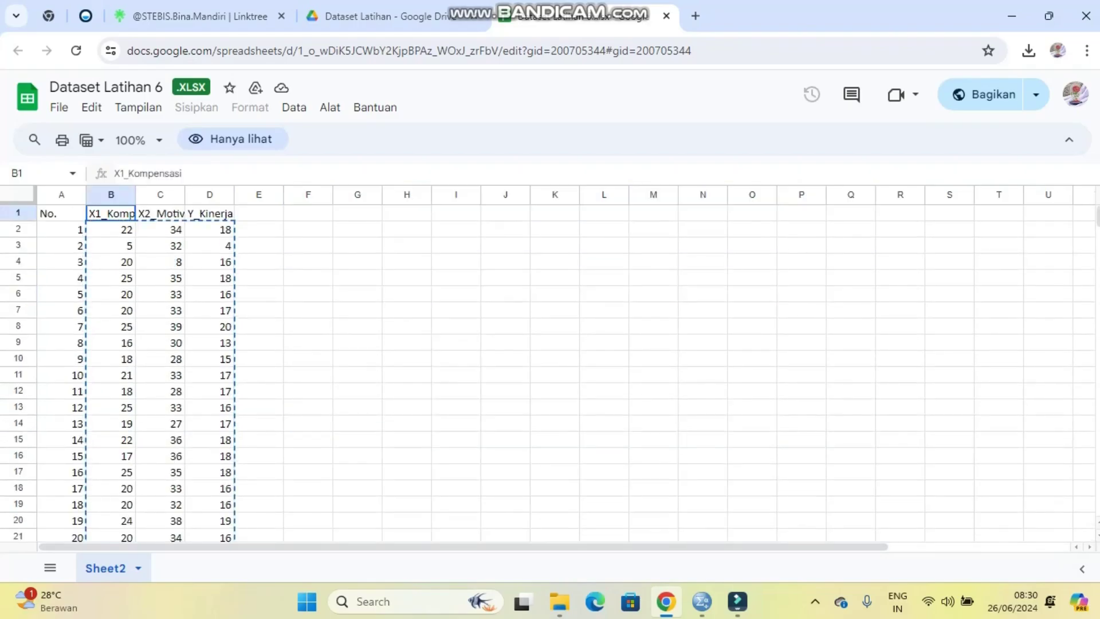
left_click(160, 213)
left_click(209, 213)
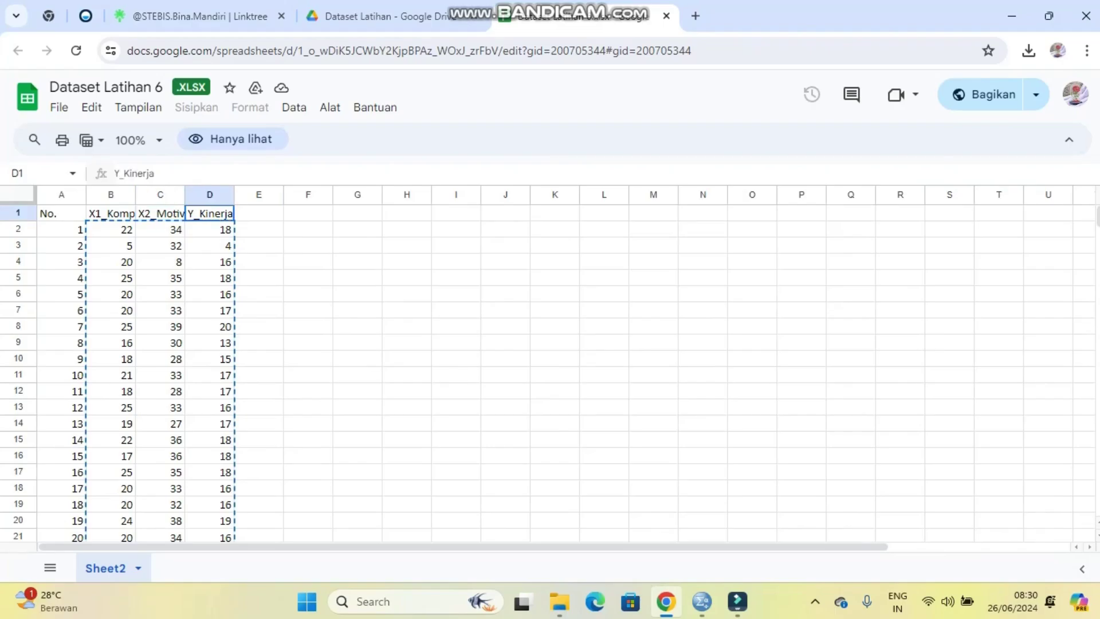
Step: Recheck headers B1 and D1 in the spreadsheet, then switch to SPSS and rename the first variable X1_KONPENSASI
left_click(111, 213)
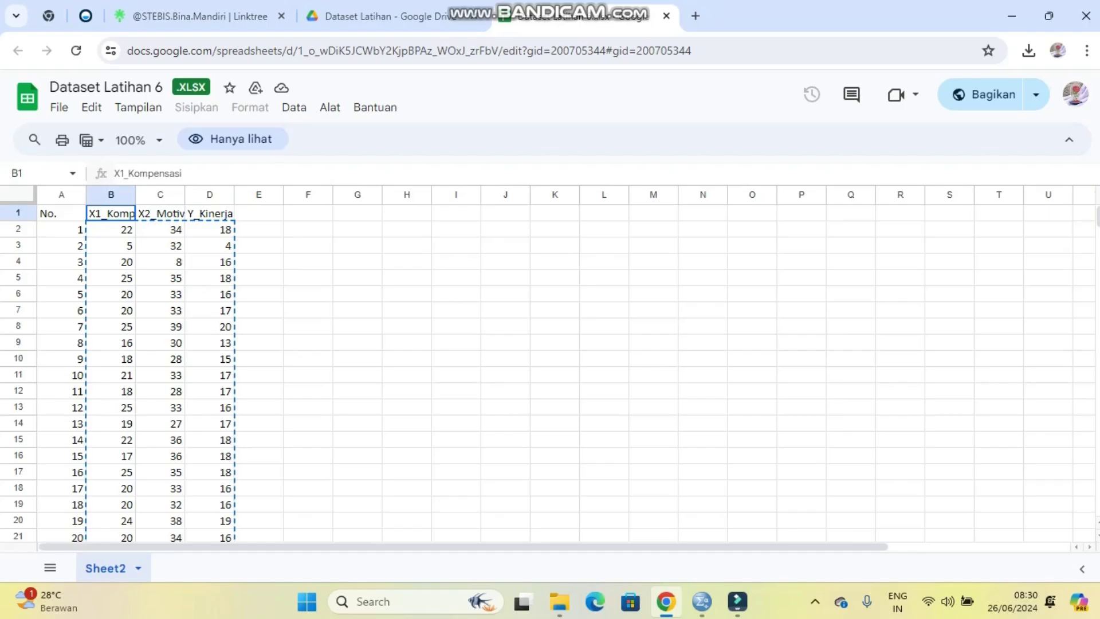
left_click(210, 213)
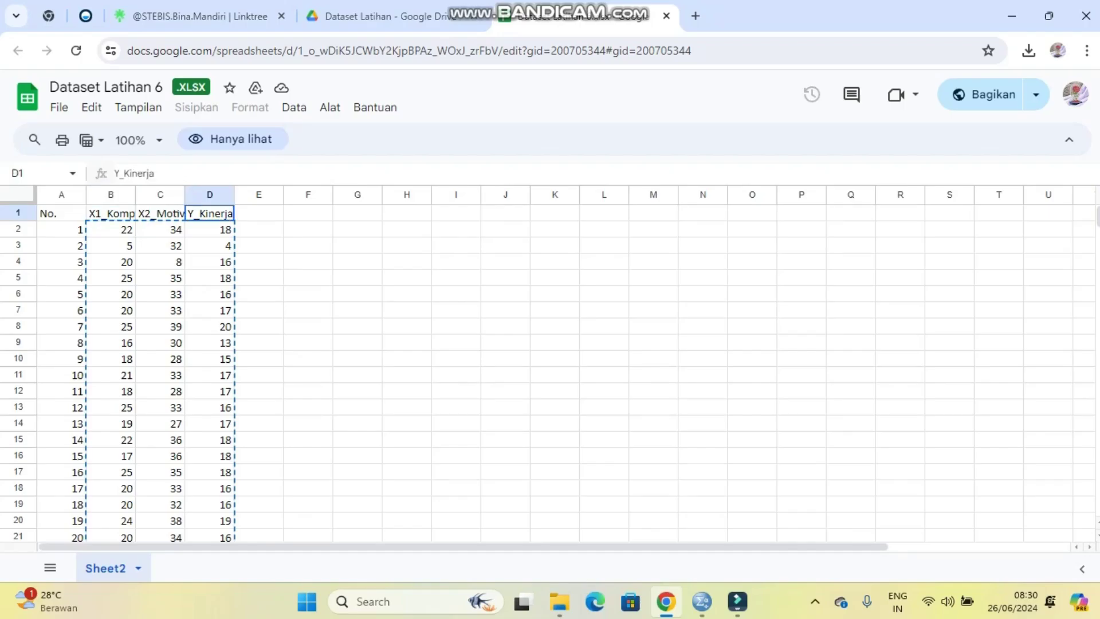
left_click(701, 601)
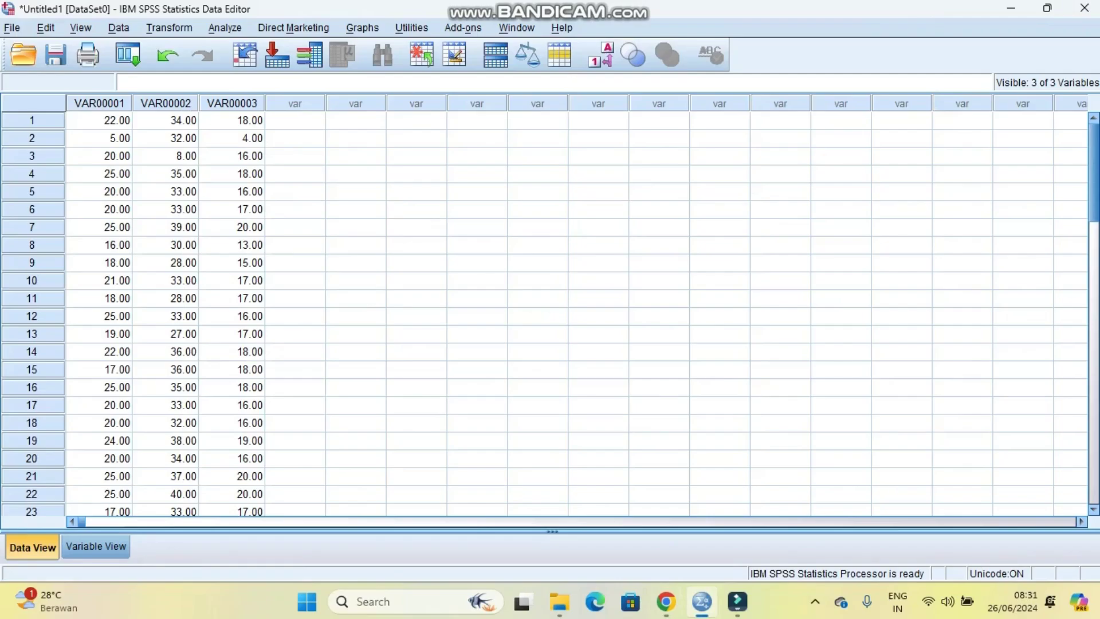
left_click(96, 546)
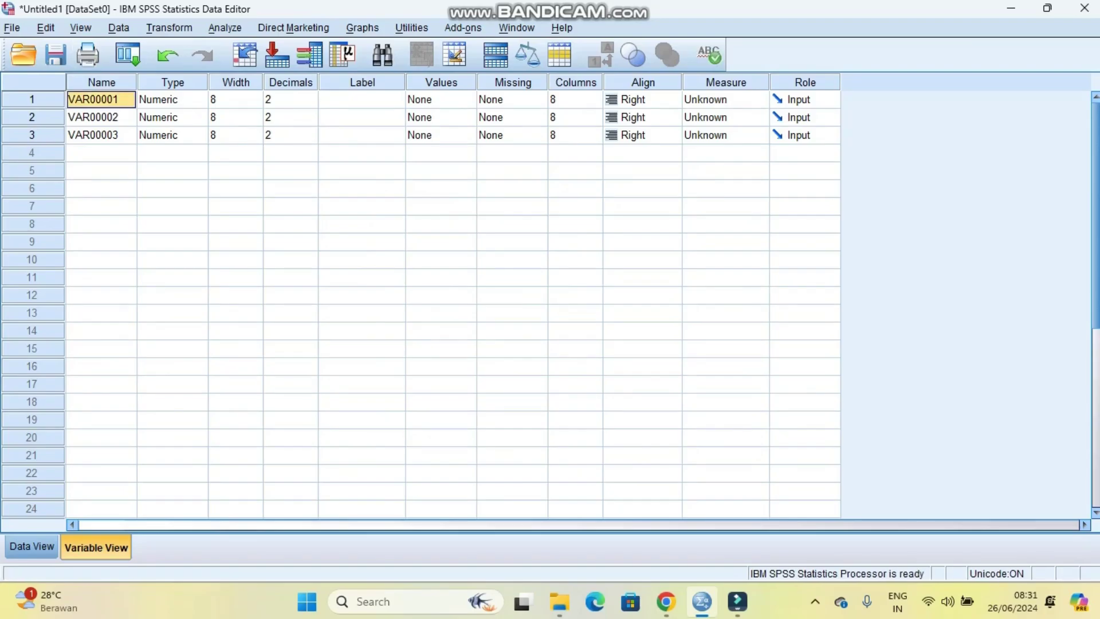
type("X1_")
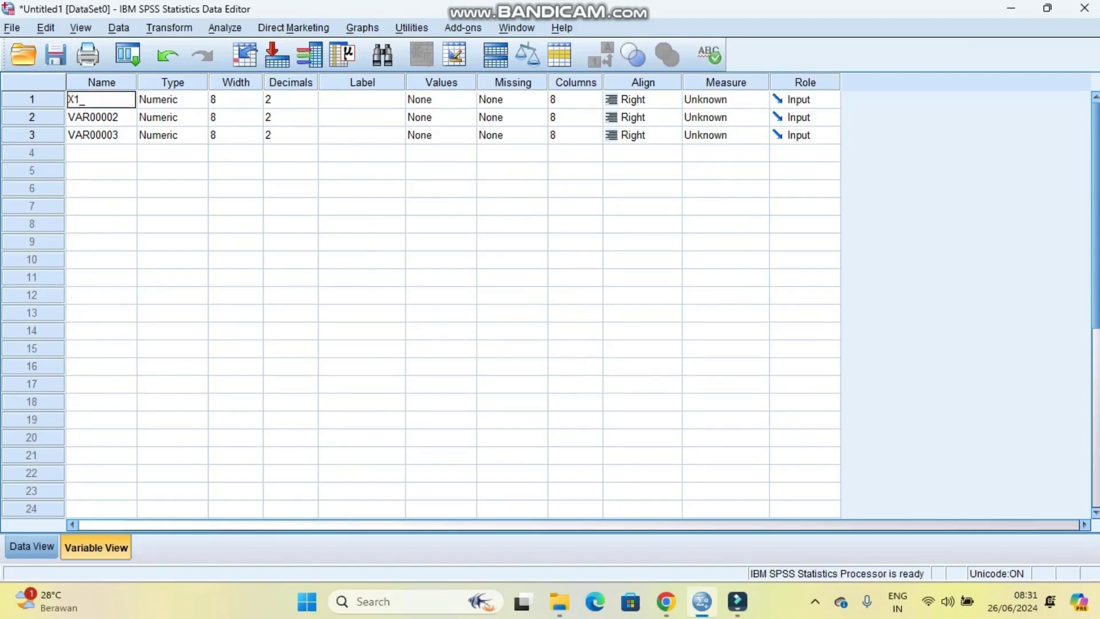
type("KON")
type("PENSASI")
key("Return")
Step: Rename the second variable X2_MOTIVASI_KERJA and the third variable Y_KINERJA
type("X")
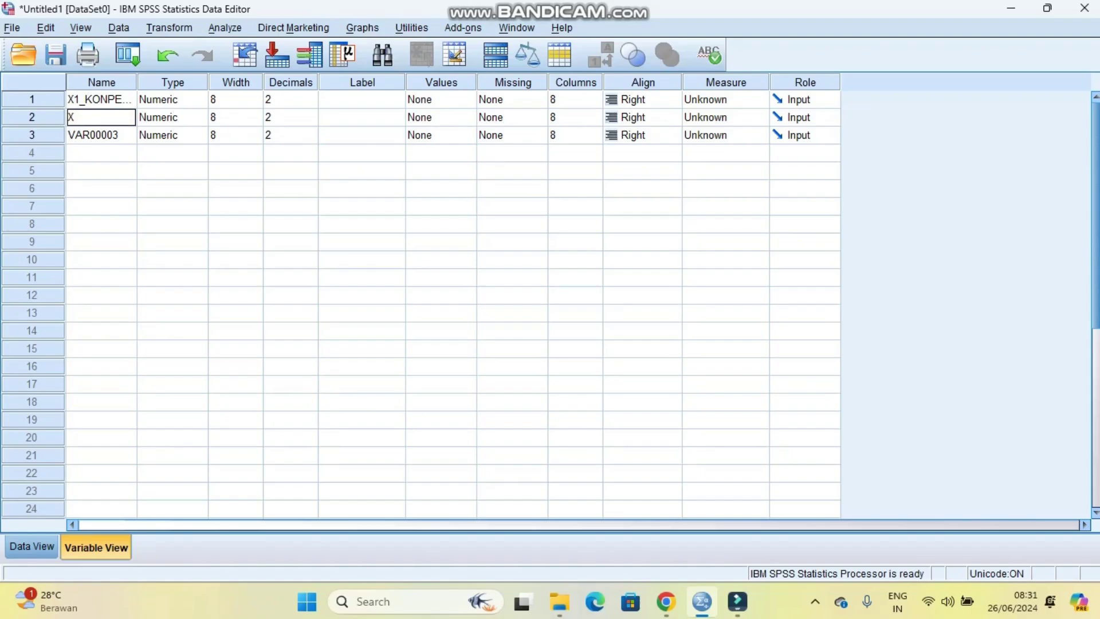
type("2")
type("_MOTIVASI")
type("_KERJ")
type("A")
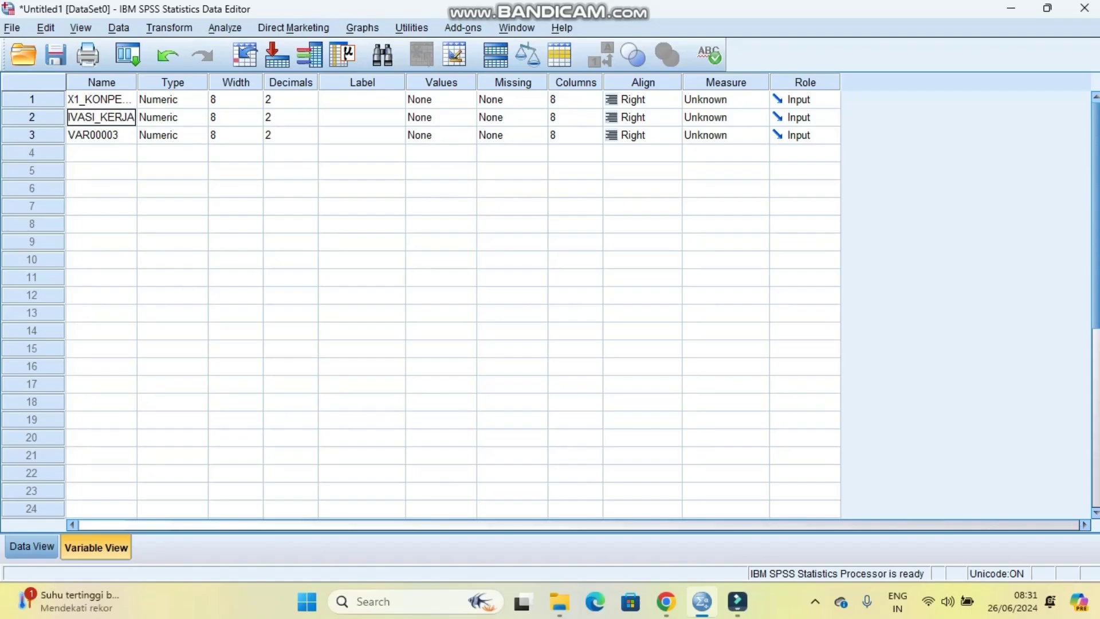
key("Return")
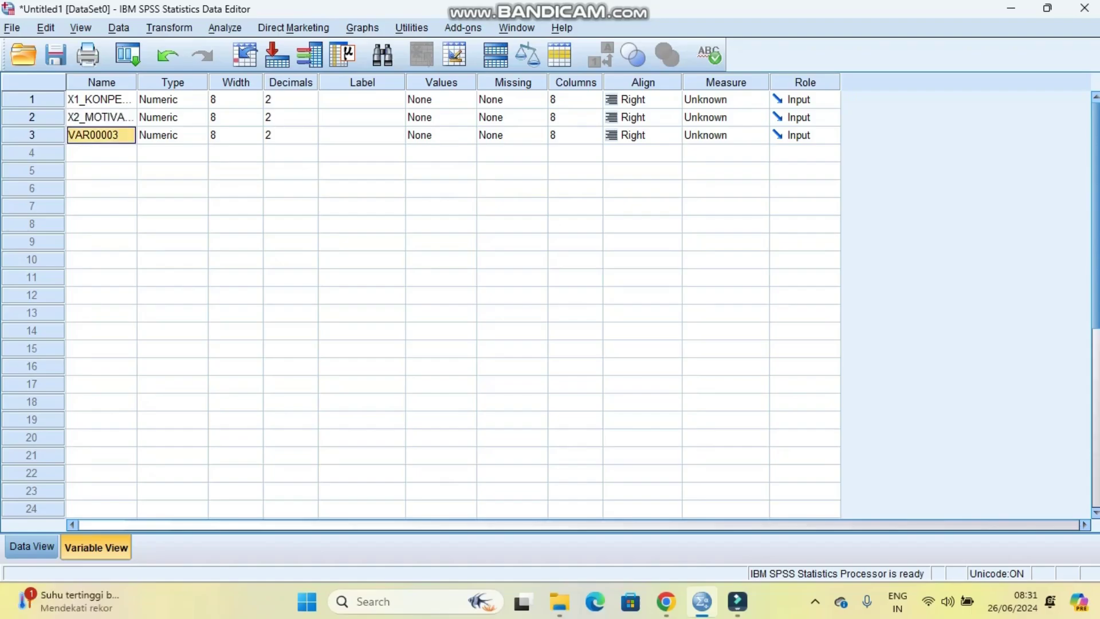
type("Y_KINERJA")
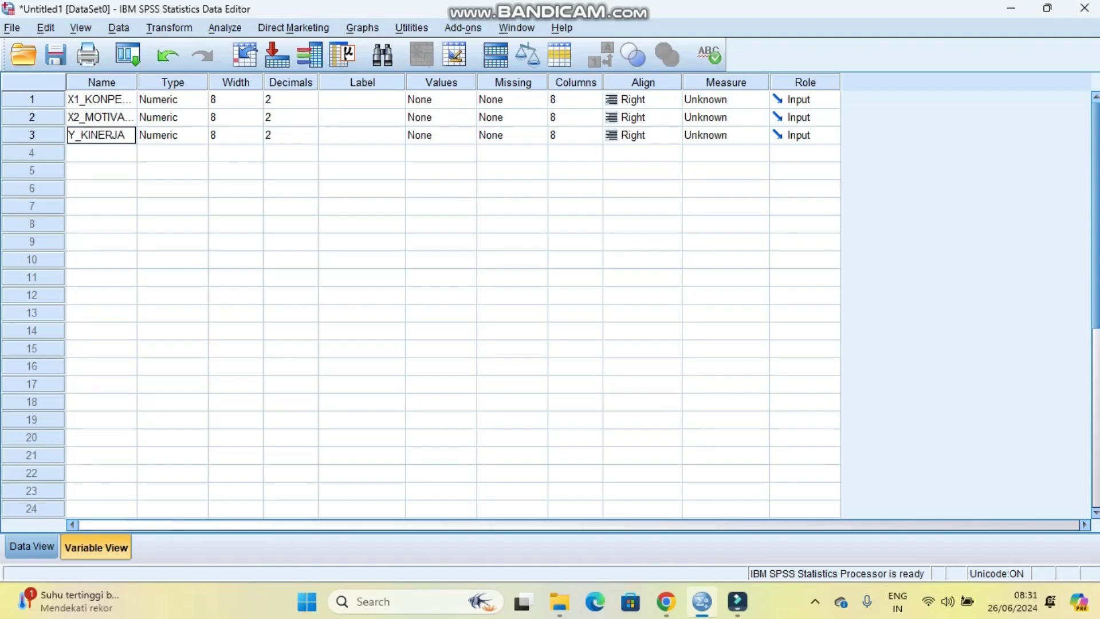
Step: Set the decimals of all three variables to 0
left_click(292, 100)
left_click(311, 104)
left_click(311, 104)
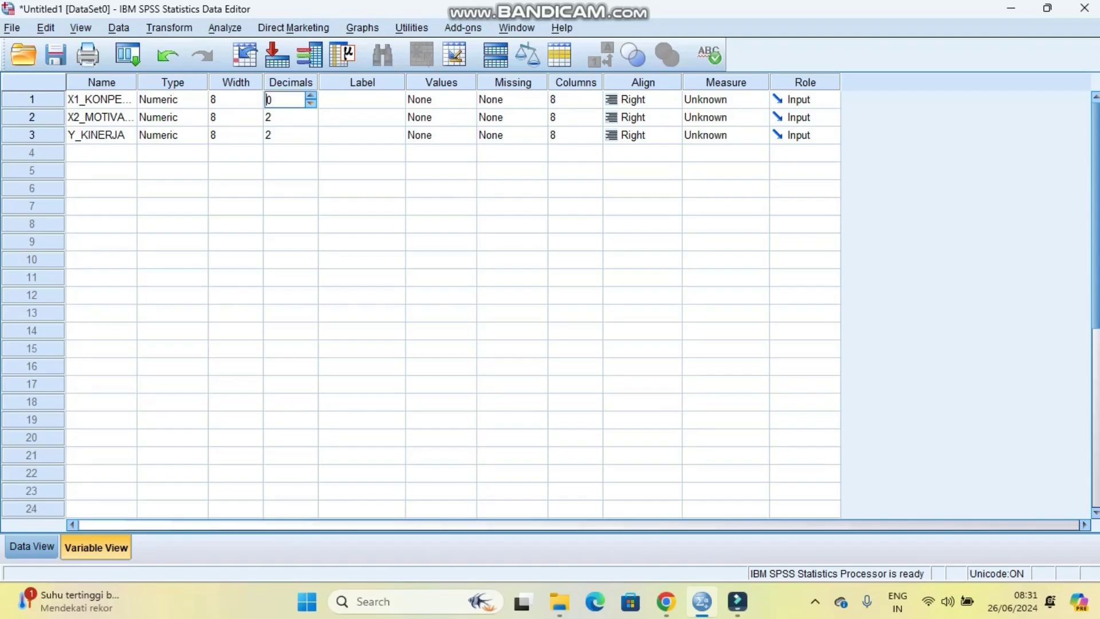
left_click(310, 118)
left_click(310, 118)
left_click(310, 118)
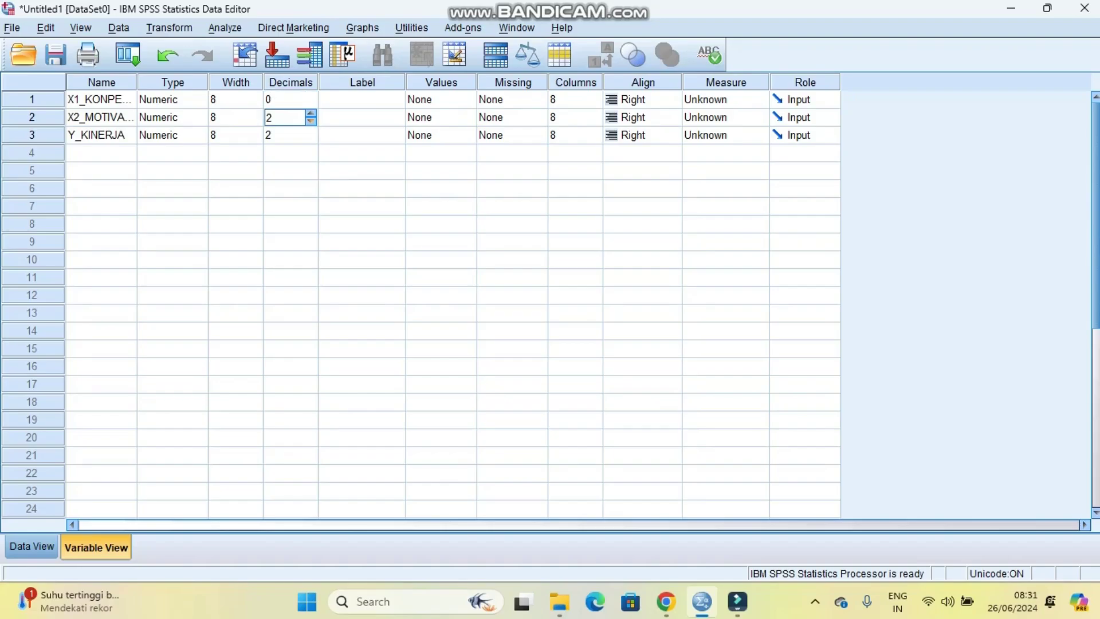
left_click(310, 120)
left_click(310, 120)
left_click(310, 136)
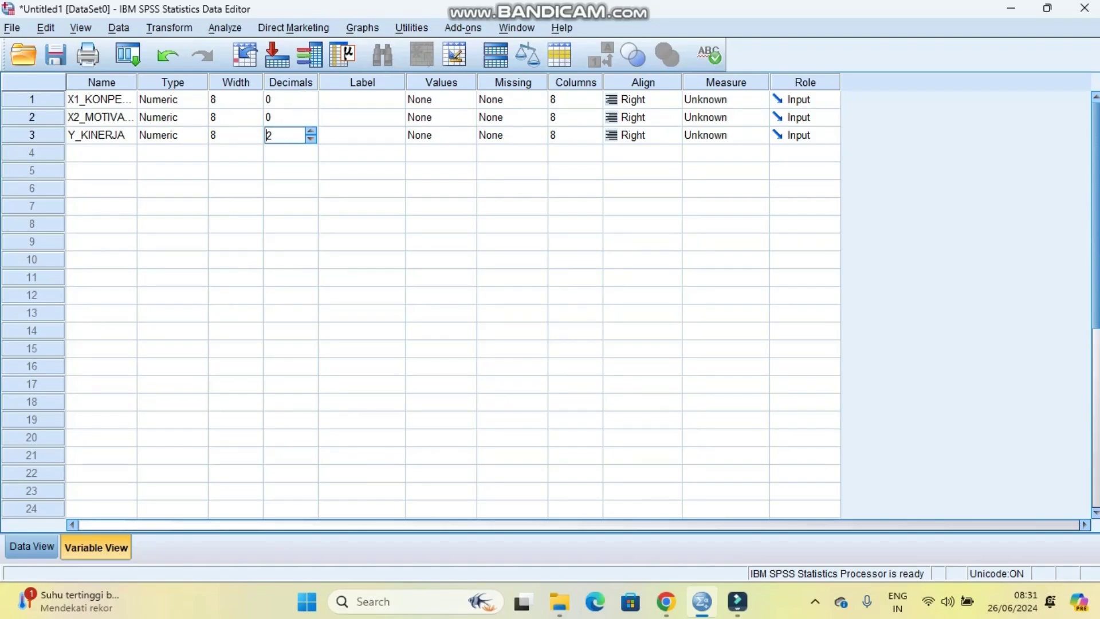
left_click(311, 139)
left_click(311, 139)
left_click(235, 206)
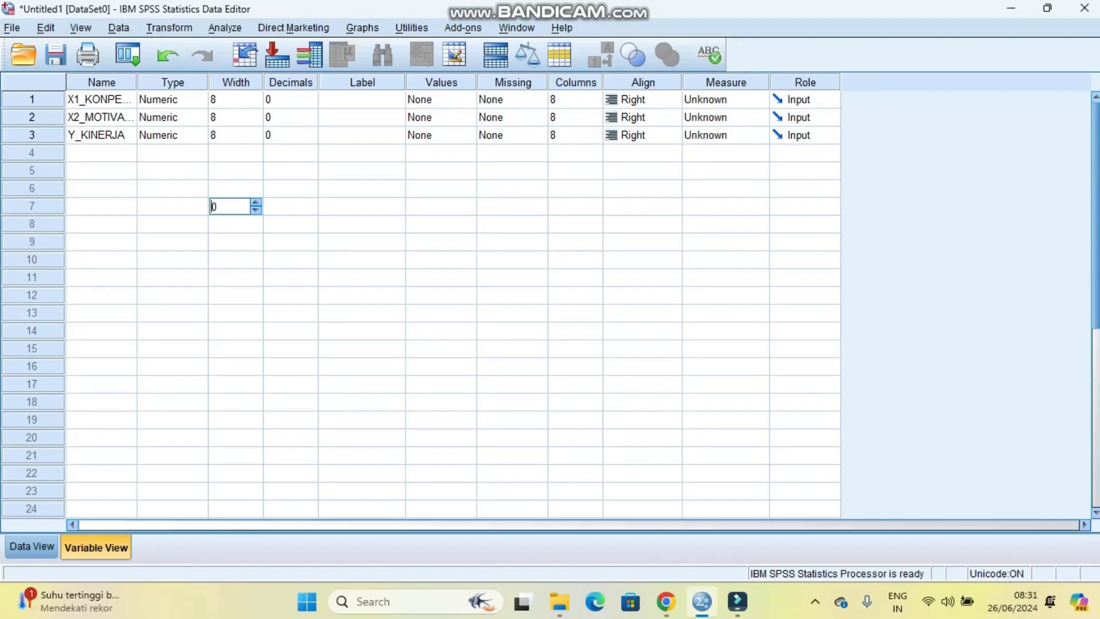
Step: Set up a linear regression with Y_KINERJA as dependent and X1_KONPENSASI and X2_MOTIVASI_KERJA as independent variables
left_click(31, 546)
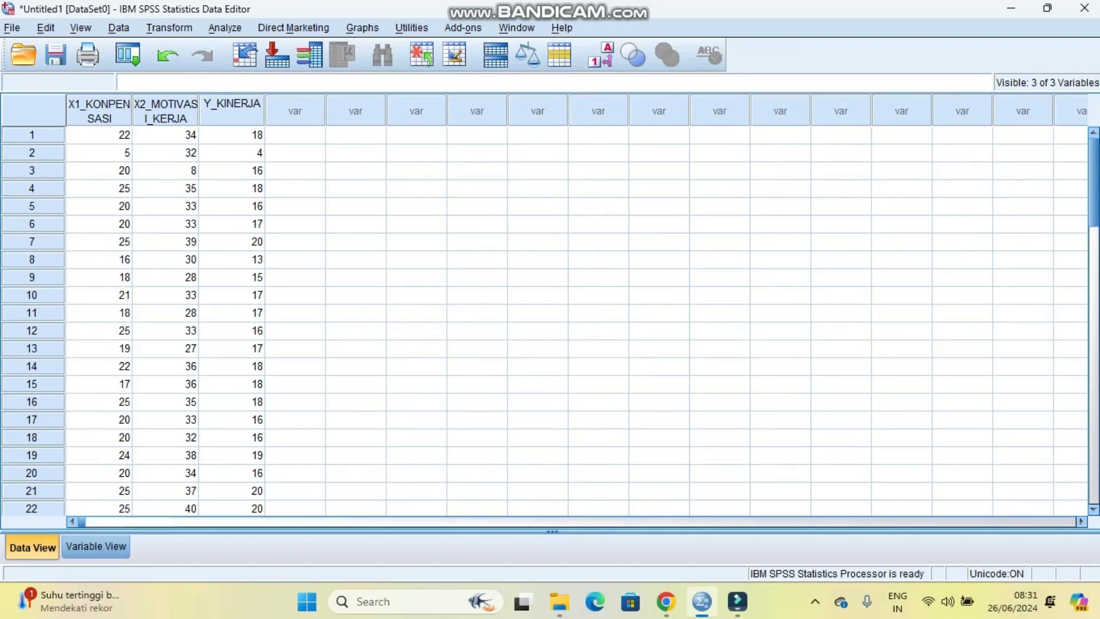
left_click(224, 28)
mouse_move(254, 197)
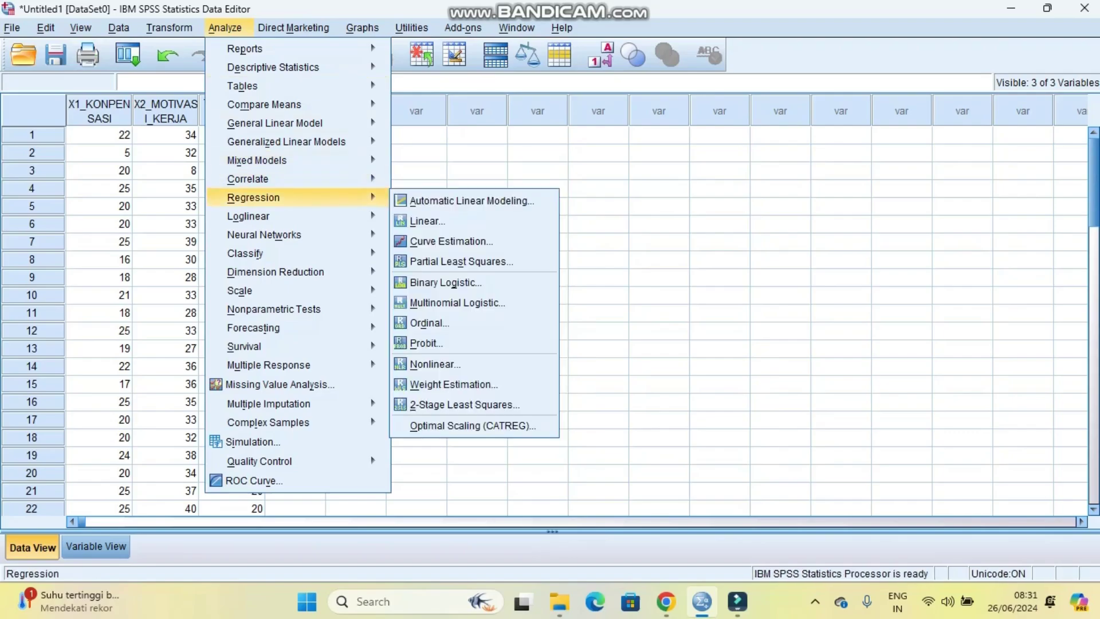
left_click(427, 221)
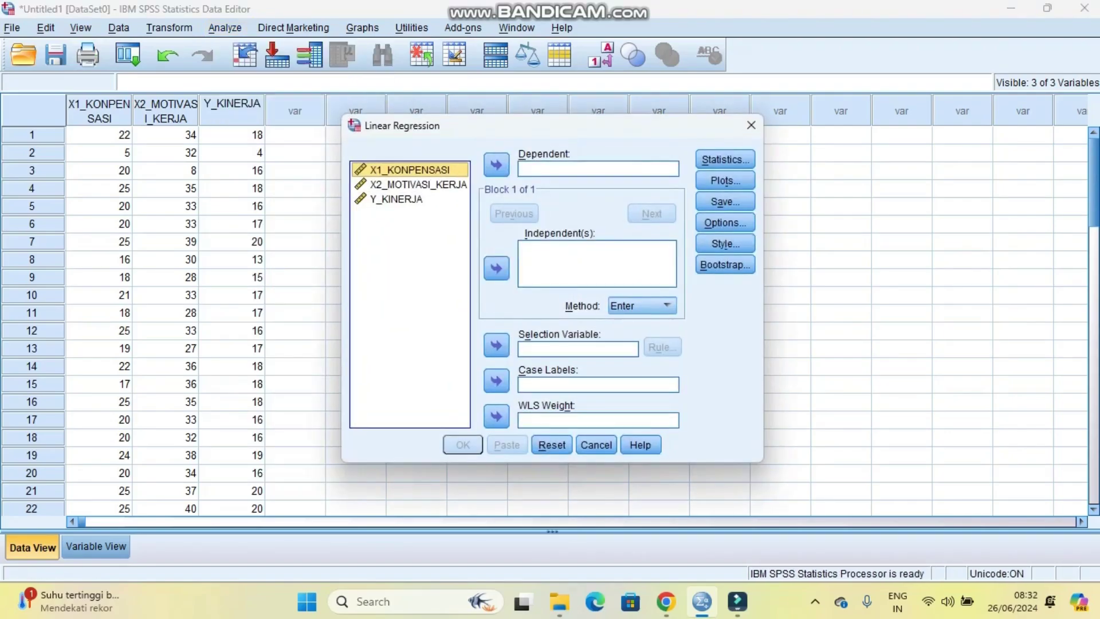
left_click(395, 198)
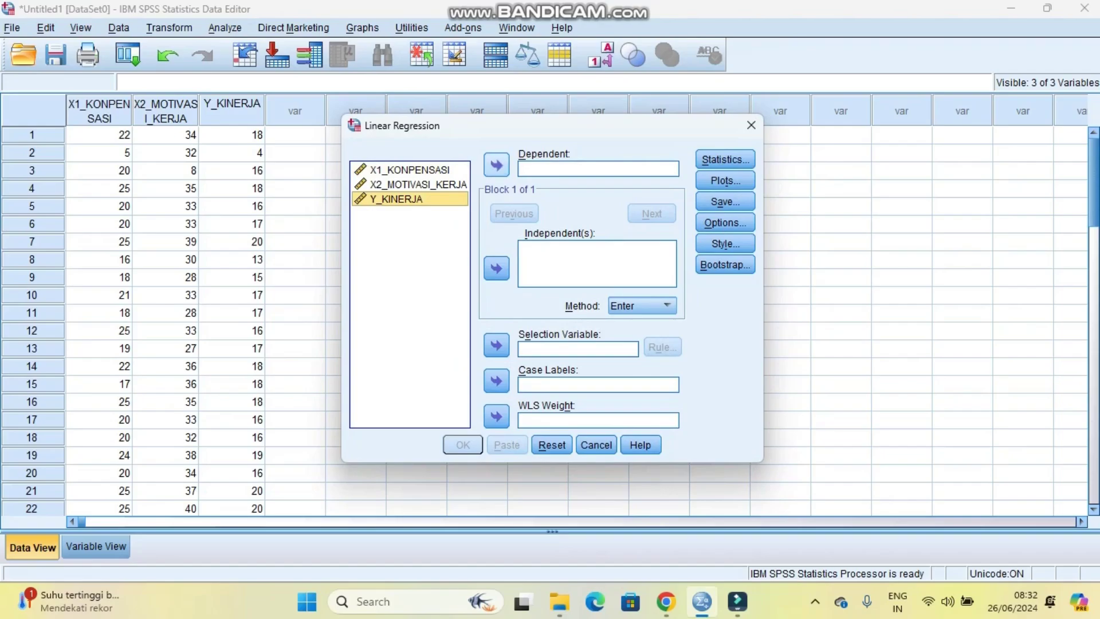
left_click(496, 165)
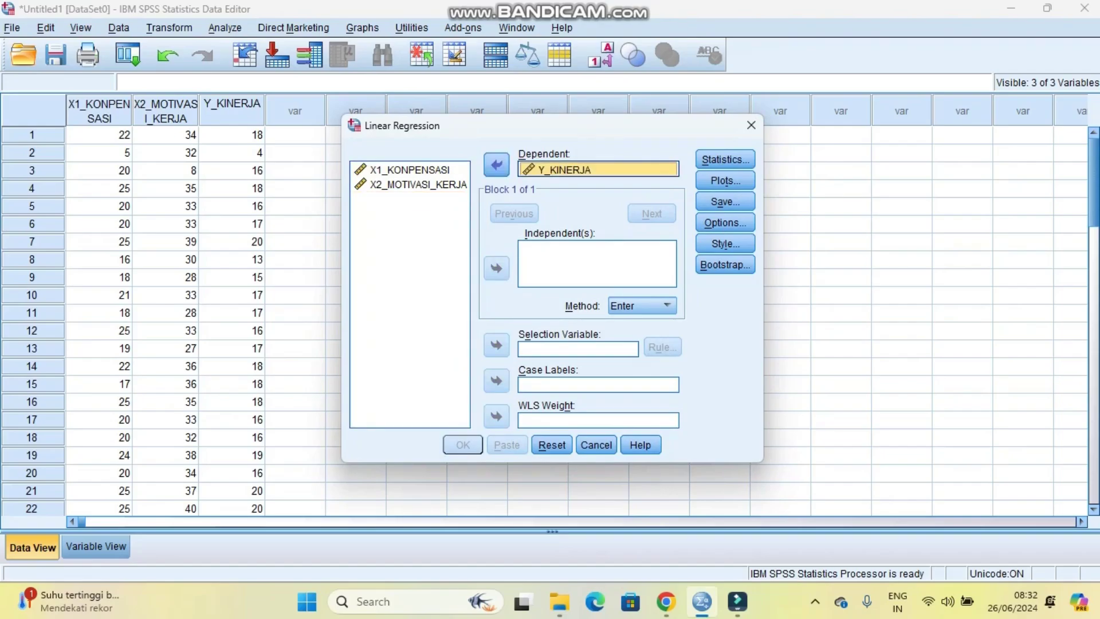
left_click(410, 170)
left_click(496, 268)
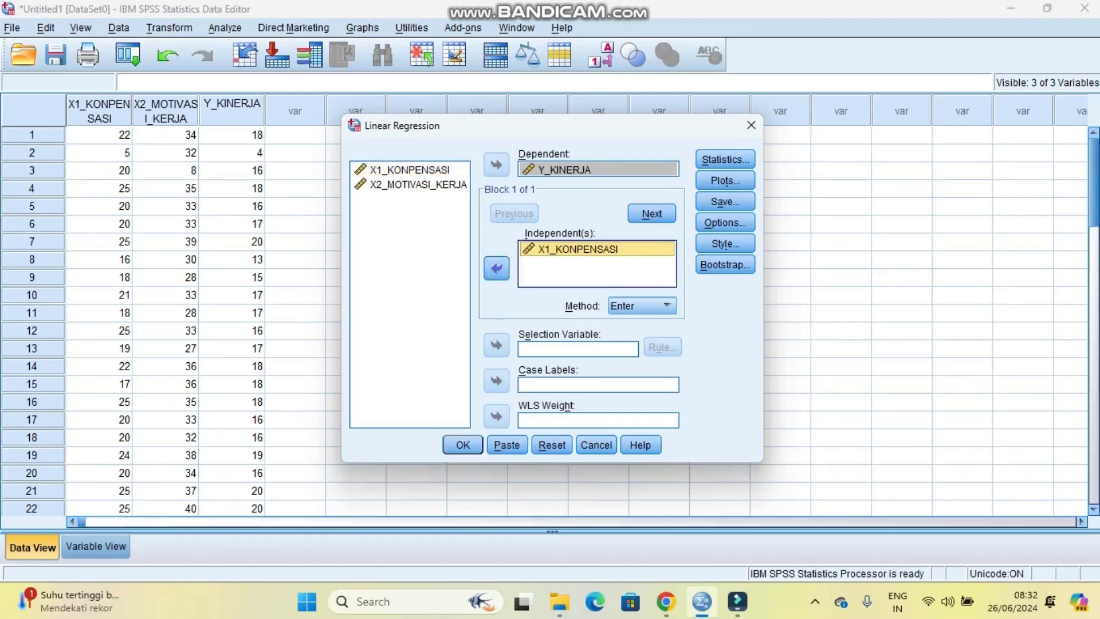
left_click(418, 184)
left_click(496, 268)
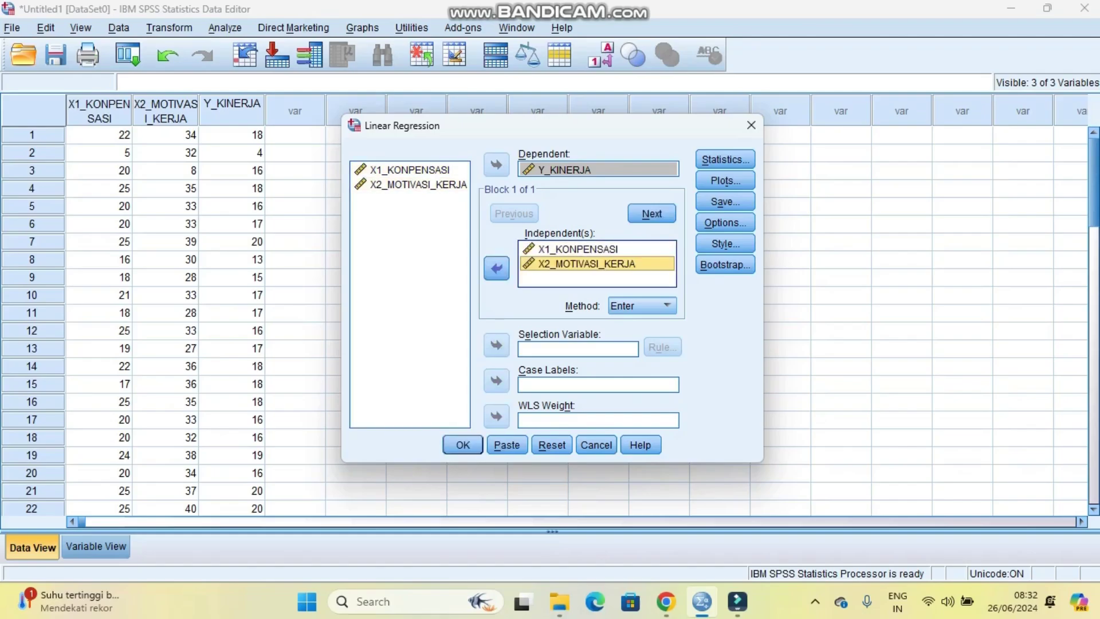
Step: Run the regression with unstandardized residuals saved to the dataset, and close its output without saving
left_click(725, 202)
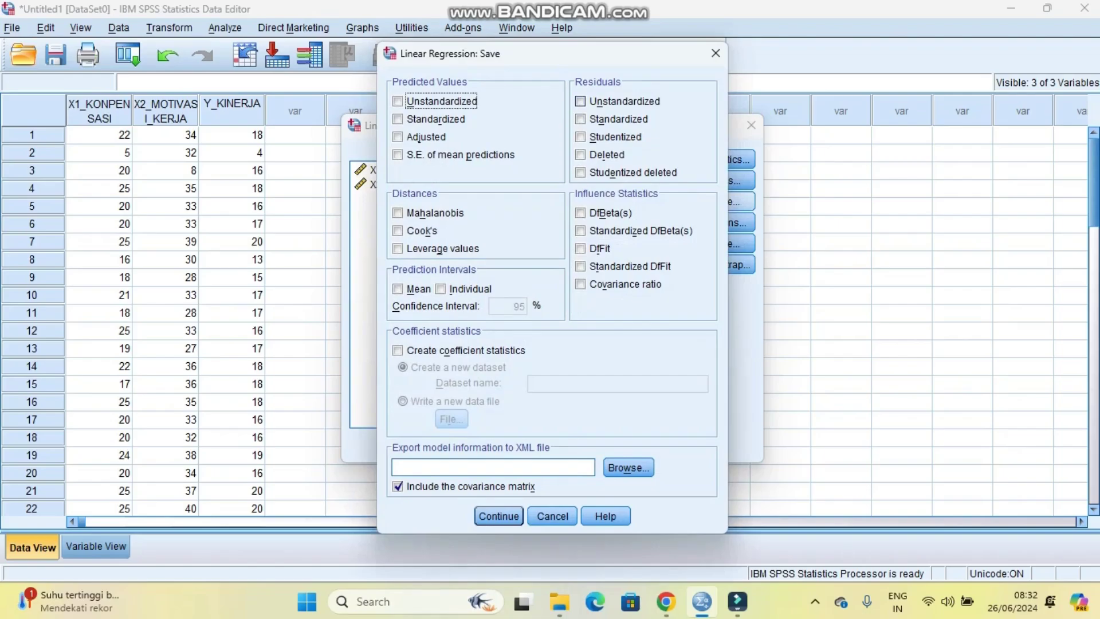
left_click(580, 101)
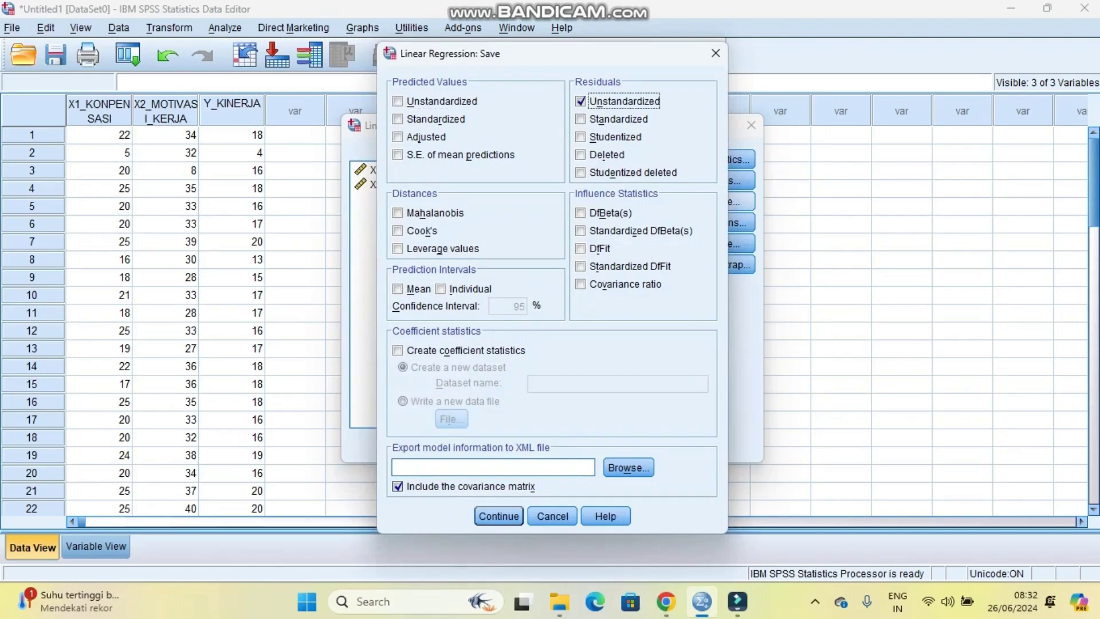
left_click(498, 515)
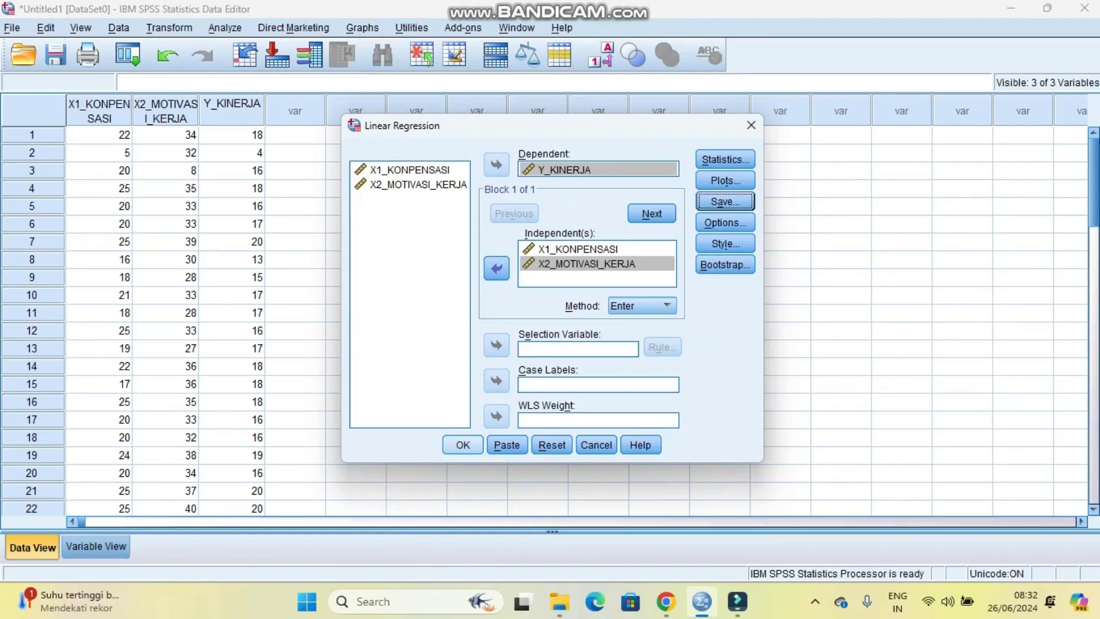
key("Return")
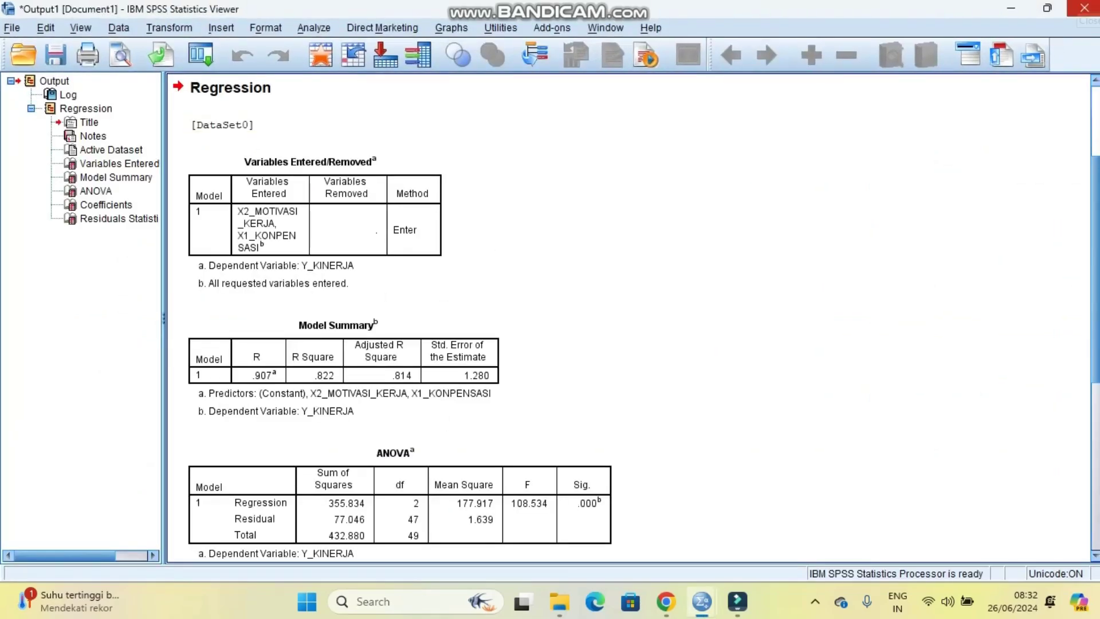
left_click(1084, 8)
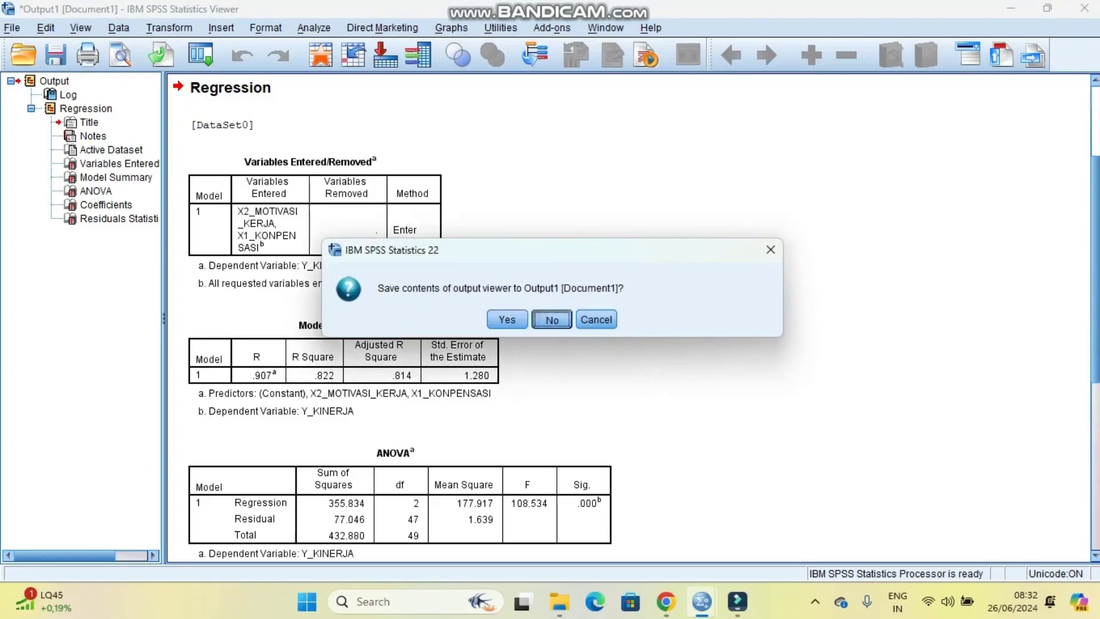
left_click(551, 319)
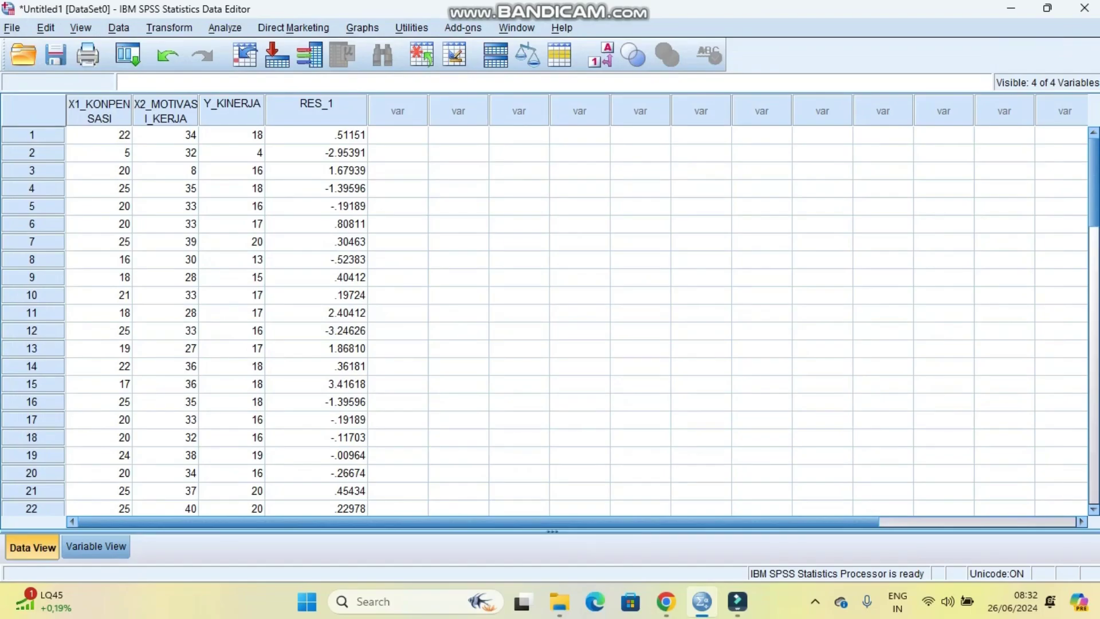
Step: Start a Compute Variable transformation with ABS_RES as the target variable
left_click(397, 135)
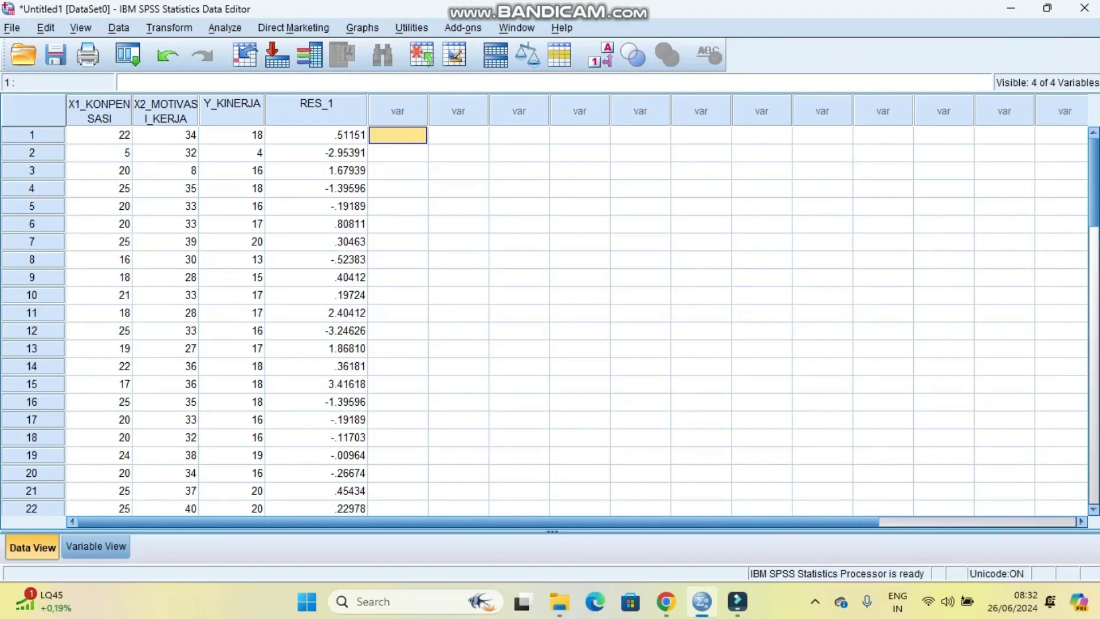
key("alt+t")
key("Down")
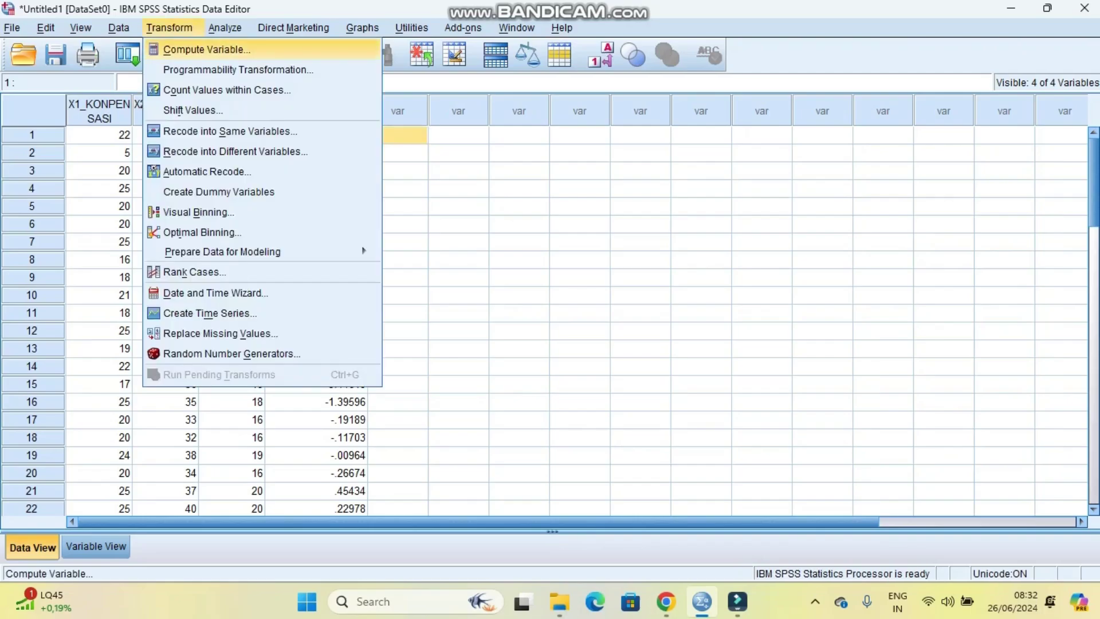
key("Return")
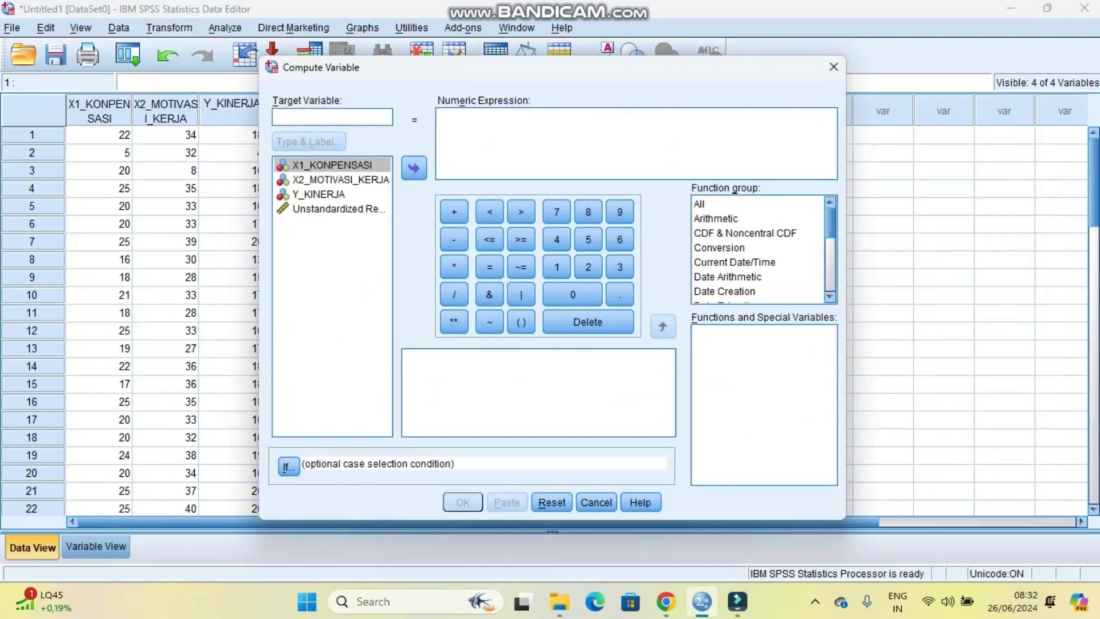
type("A")
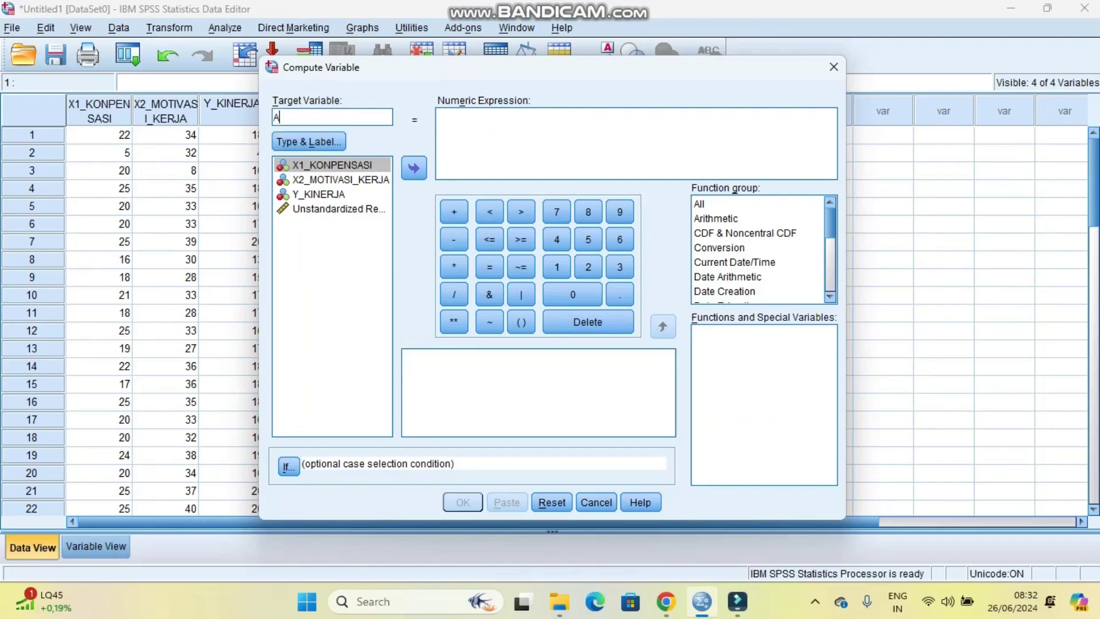
type("BS_RES")
Step: Define the numeric expression as ABS(RES_1) using the unstandardized residual and run the computation
left_click(700, 204)
left_click(702, 421)
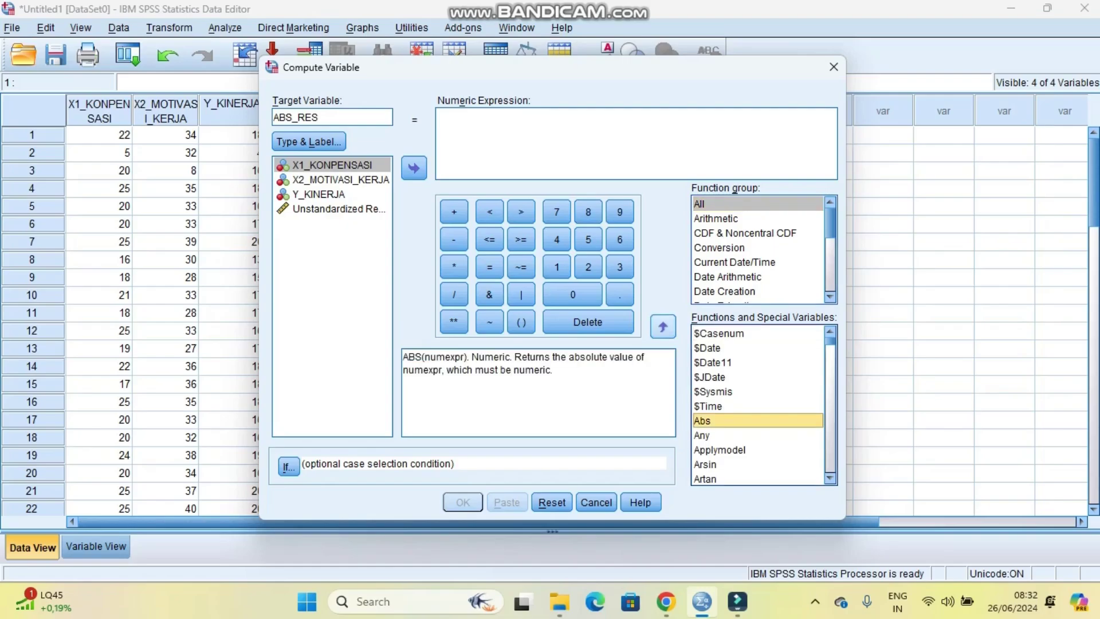
left_click(662, 326)
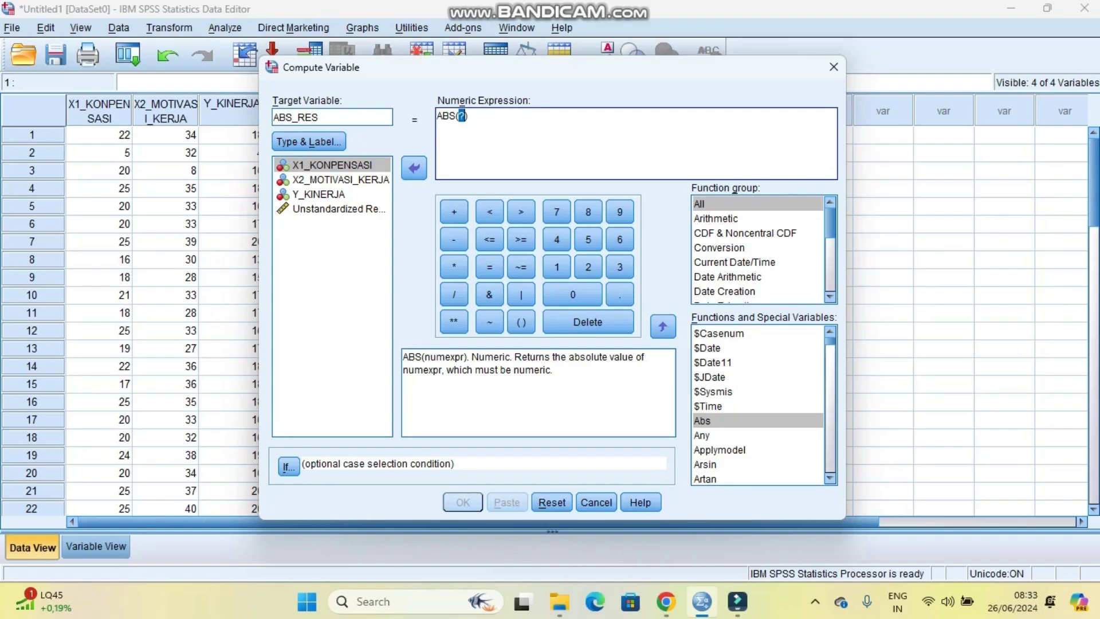
left_click(338, 209)
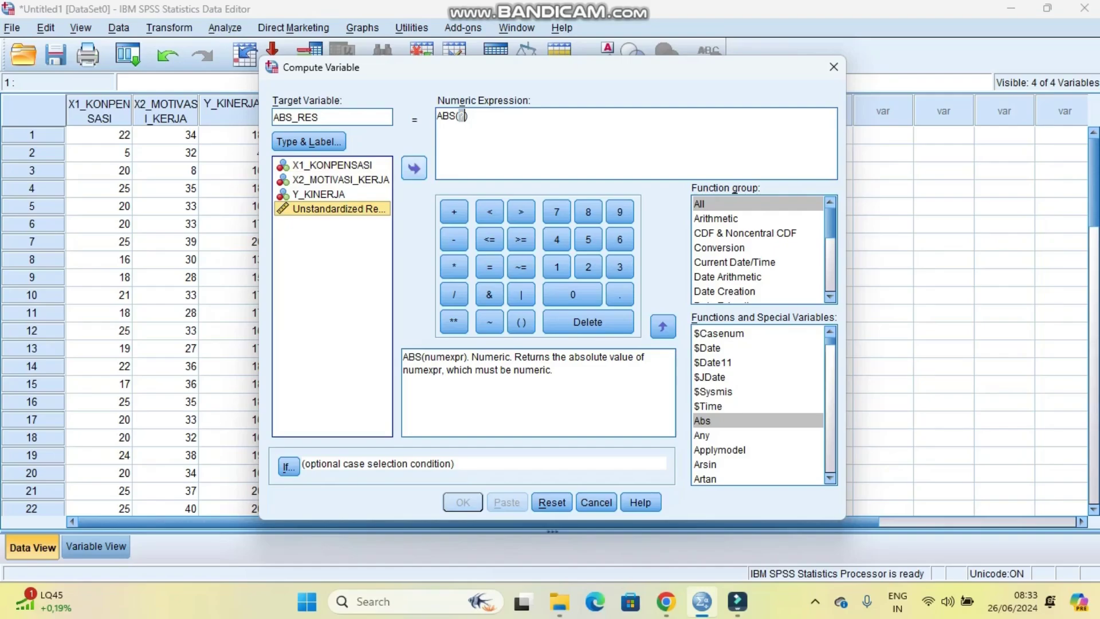
left_click(414, 167)
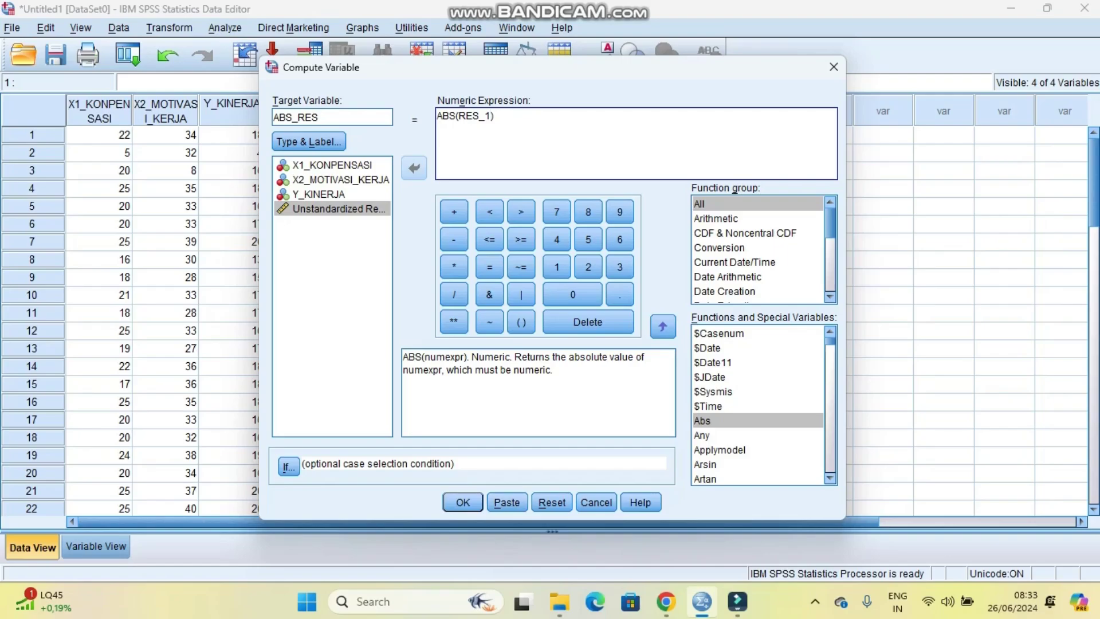
key("Return")
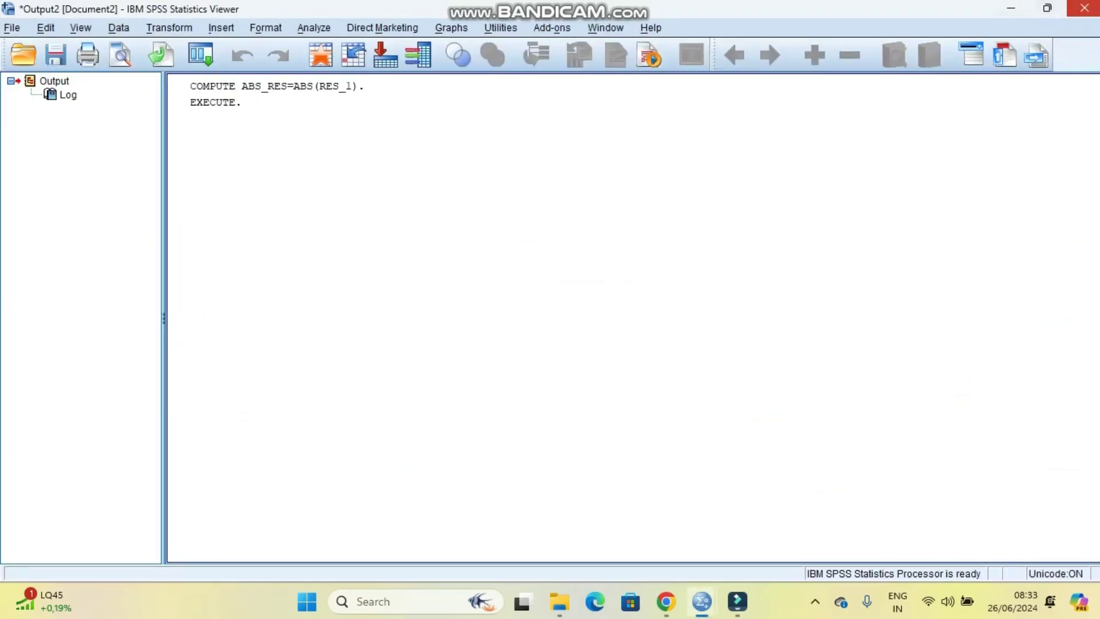
Step: Close the computation's output without saving it and open the Linear Regression analysis
left_click(1084, 9)
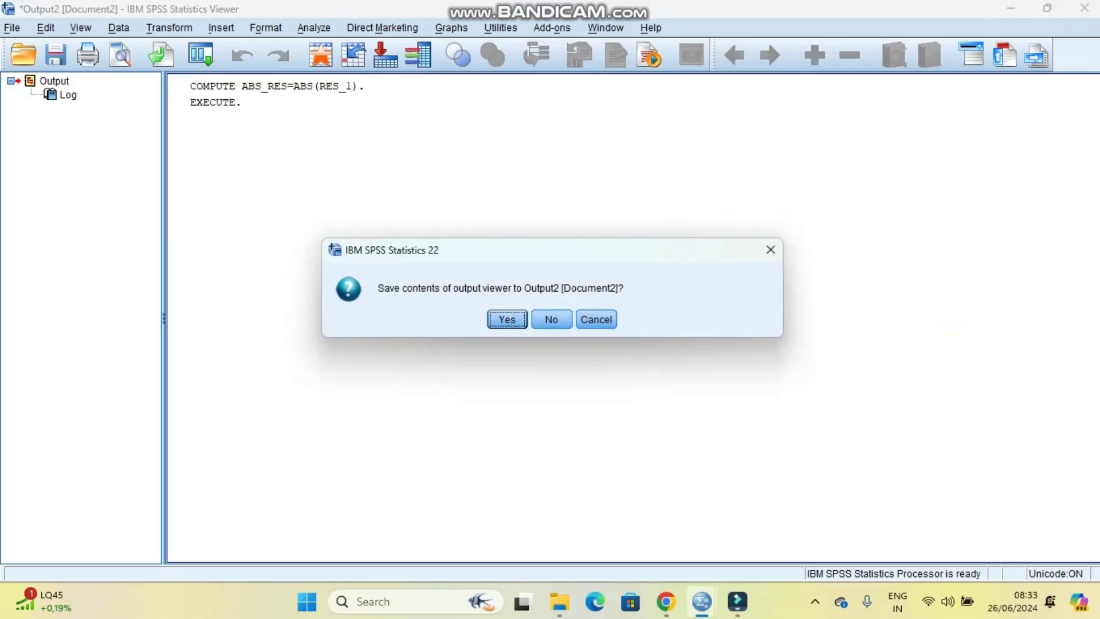
left_click(551, 319)
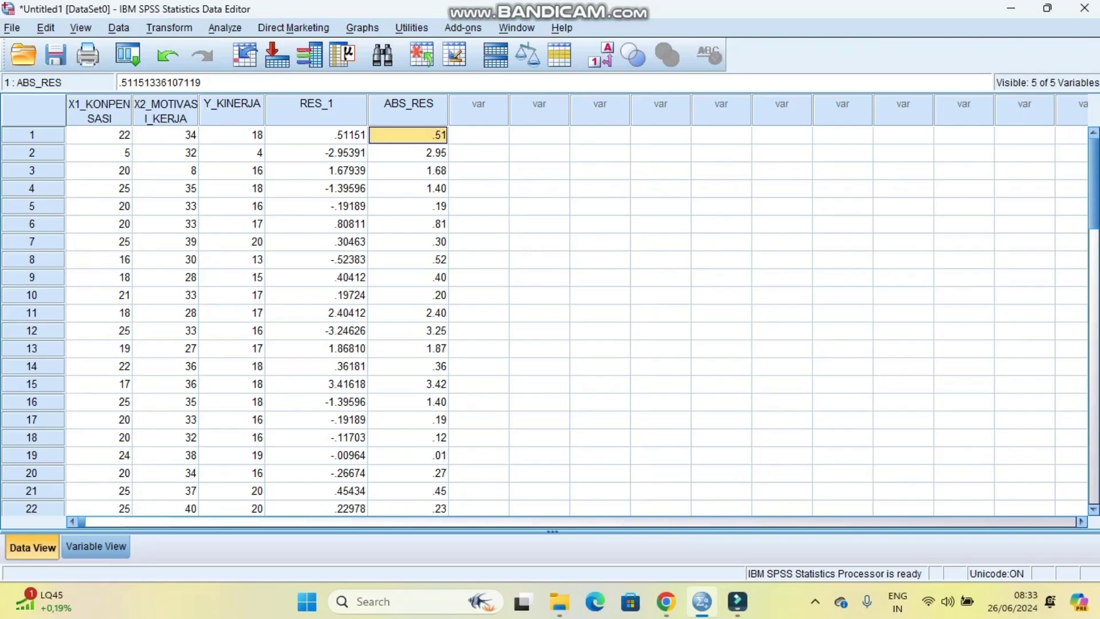
key("alt+a")
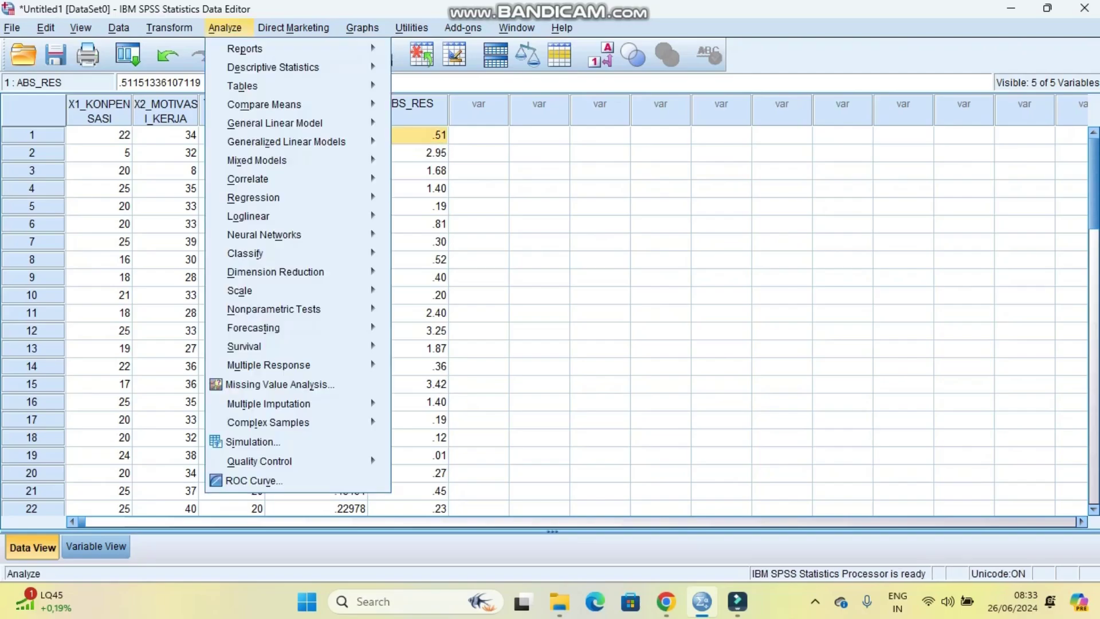
key("Down")
key("Down")
key("Down")
key("Down")
key("Down")
key("Up")
key("Up")
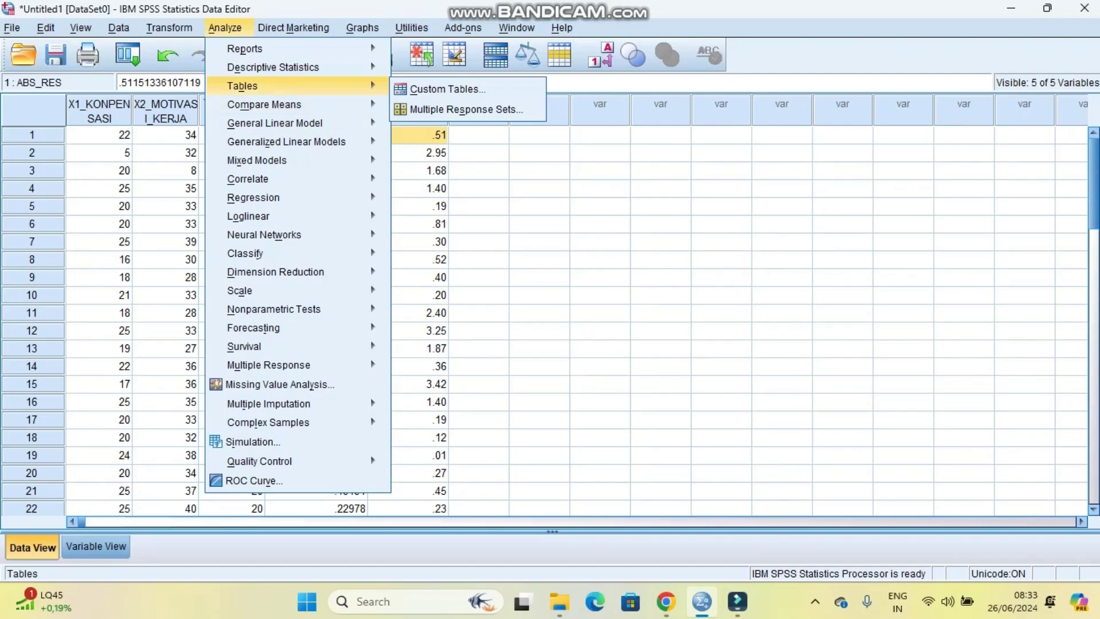
key("Down")
key("Down")
key("Down")
key("Down")
key("Down")
key("Down")
key("Down")
key("Up")
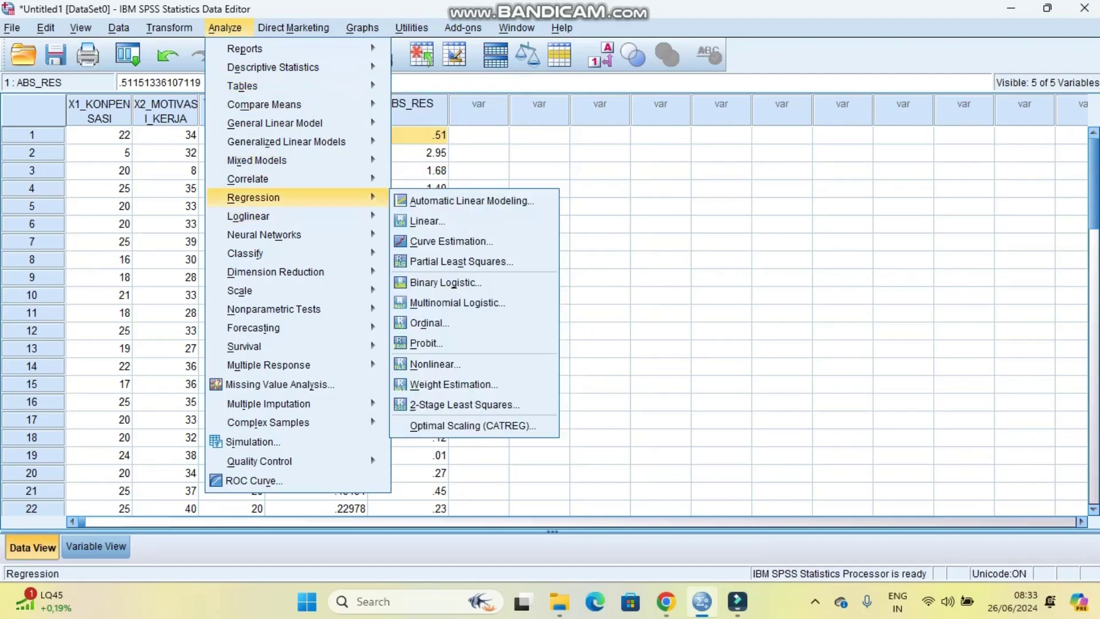
key("Right")
key("Down")
key("Return")
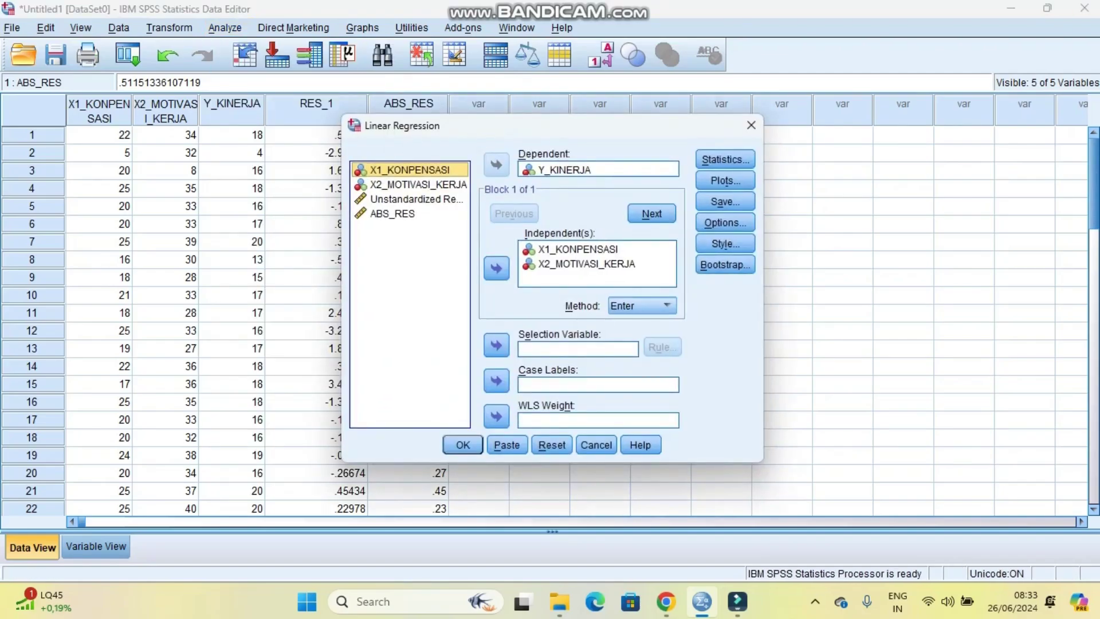
Step: Reset the previous regression settings and assign ABS_RES as the dependent variable
key("Tab")
key("Tab")
key("Tab")
key("space")
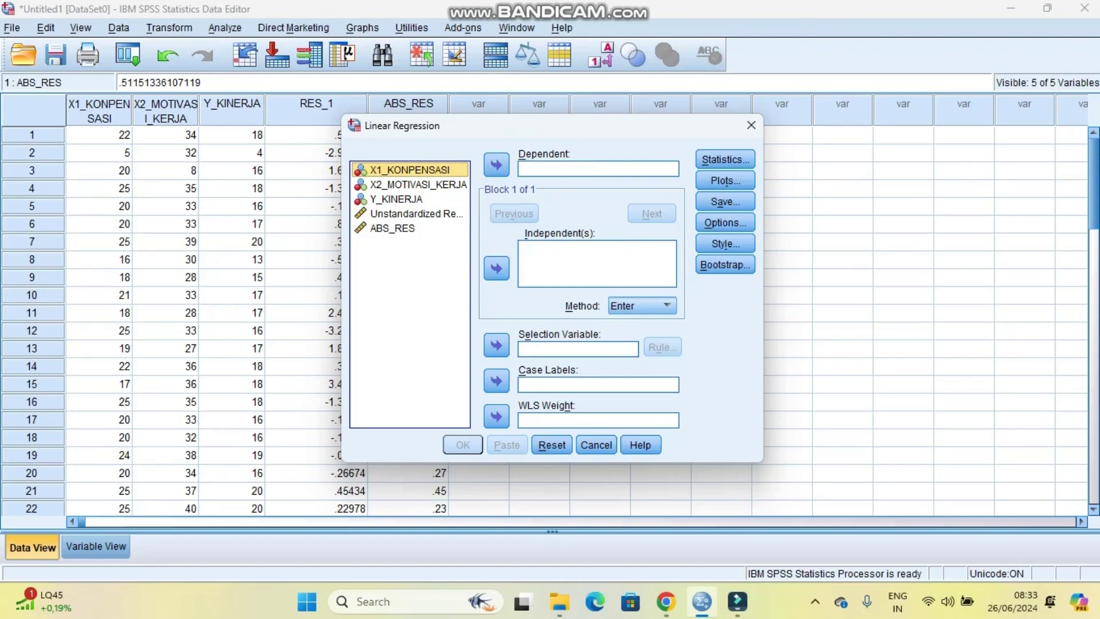
left_click(392, 227)
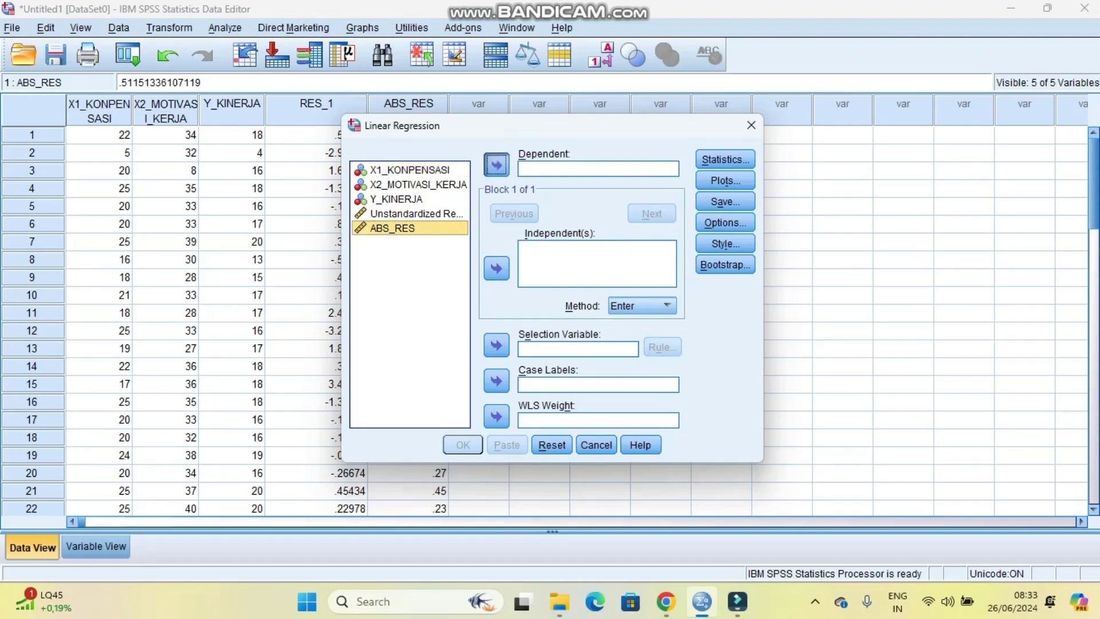
left_click(496, 165)
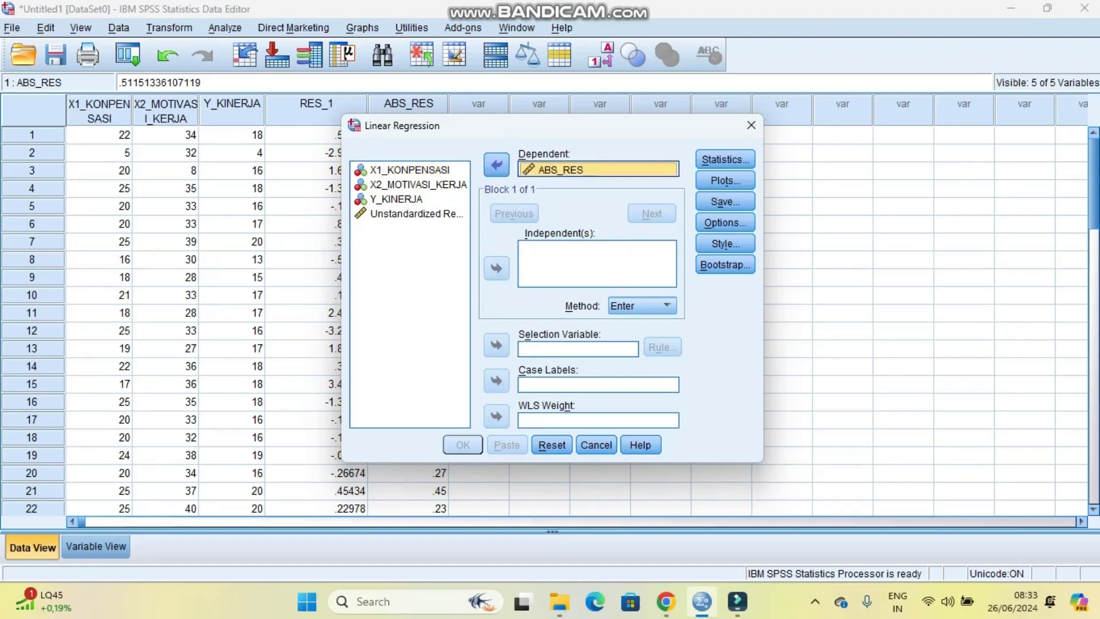
Step: Run the regression with X1_KONPENSASI and X2_MOTIVASI_KERJA as independent variables, and select the Coefficients table in the output
left_click(409, 169)
left_click(496, 267)
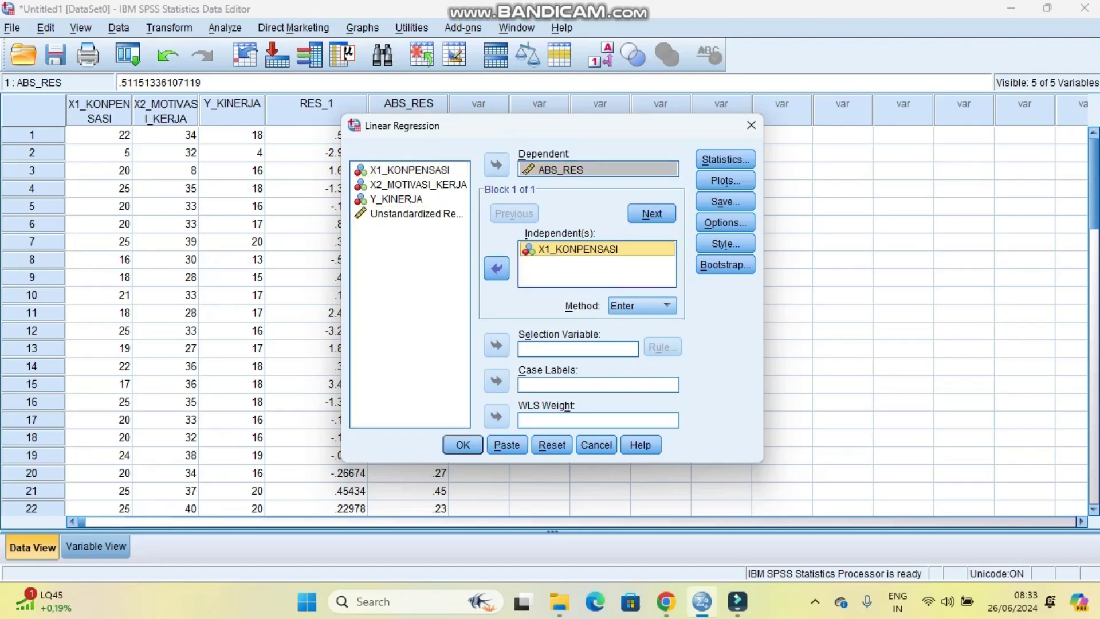
left_click(418, 184)
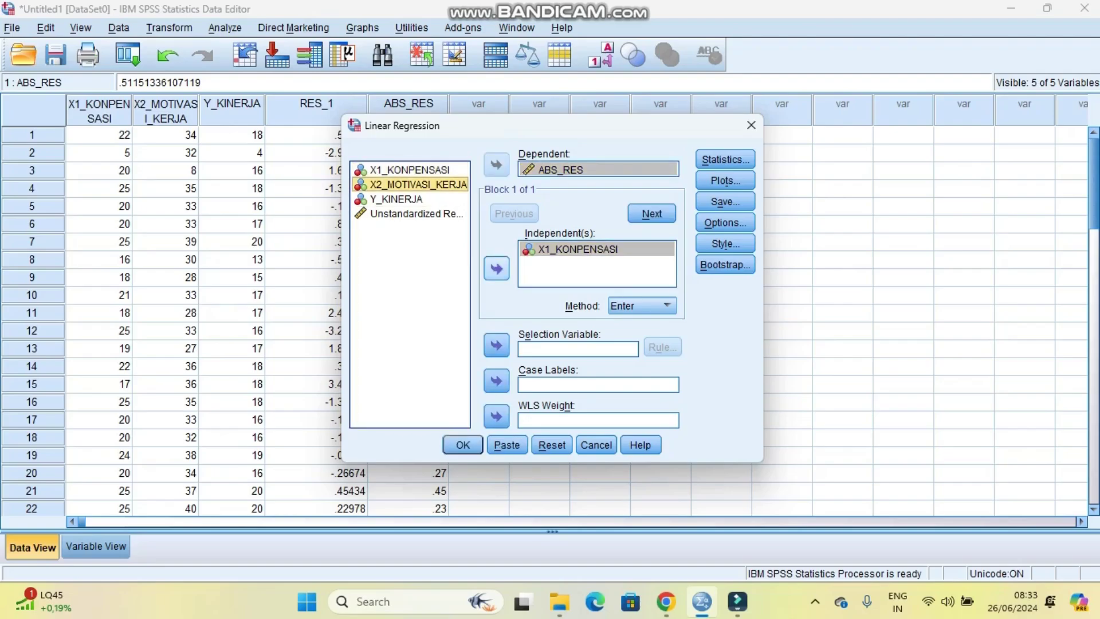
left_click(496, 267)
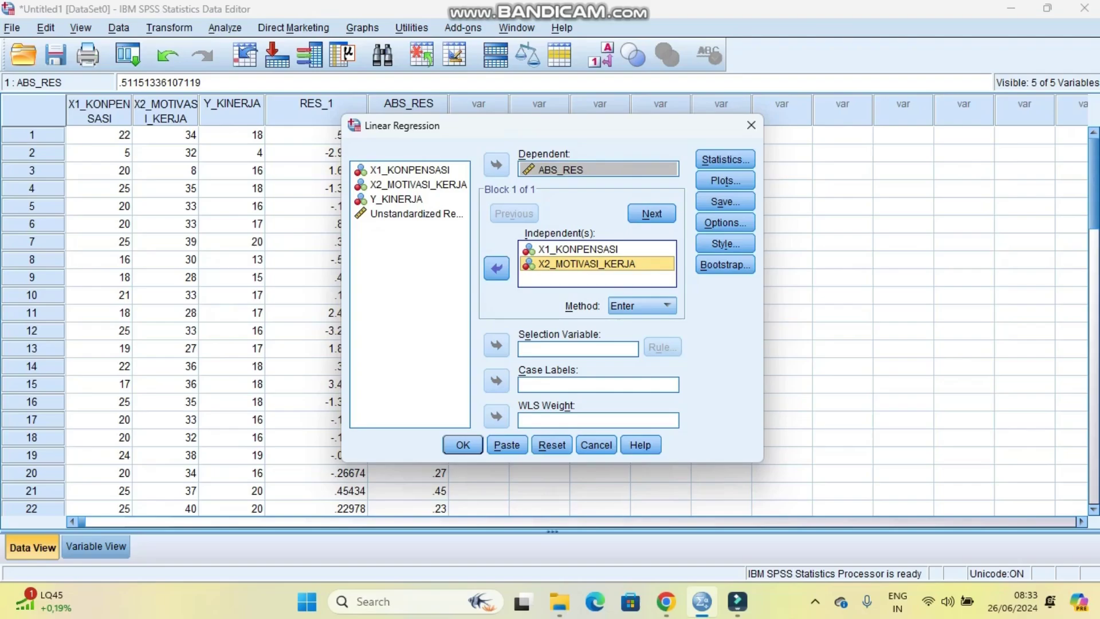
key("Return")
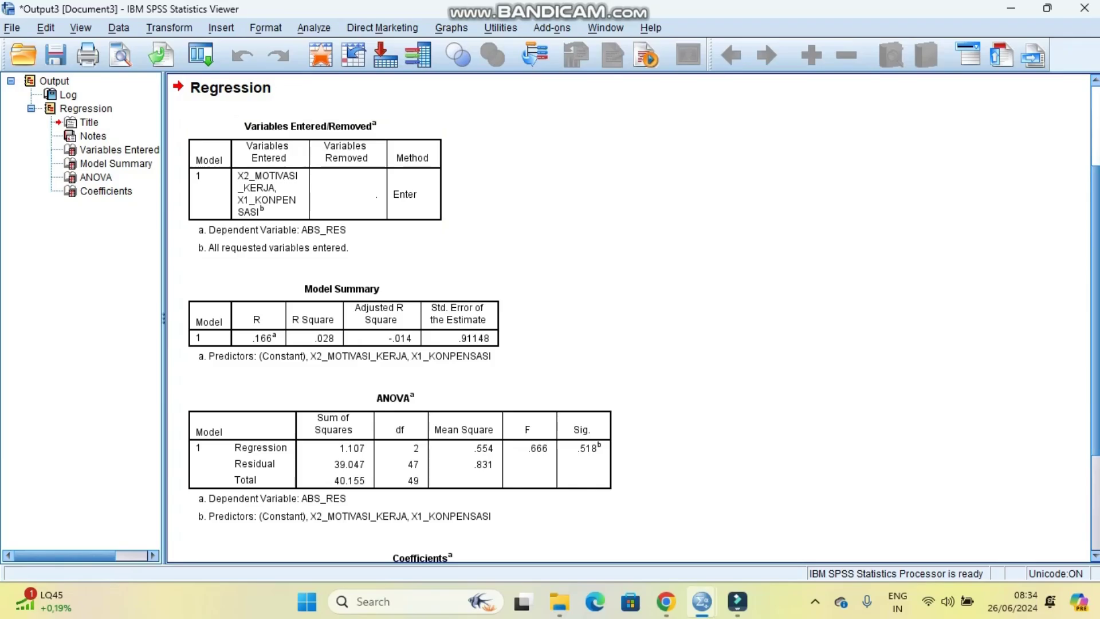
scroll(630, 318, "down", 5)
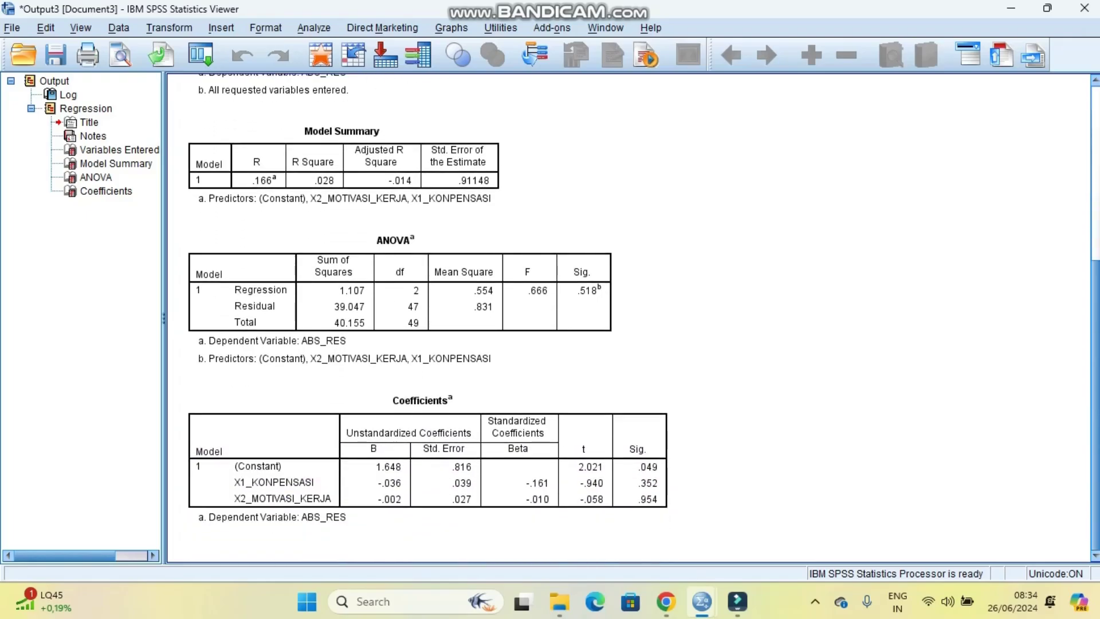
left_click(427, 459)
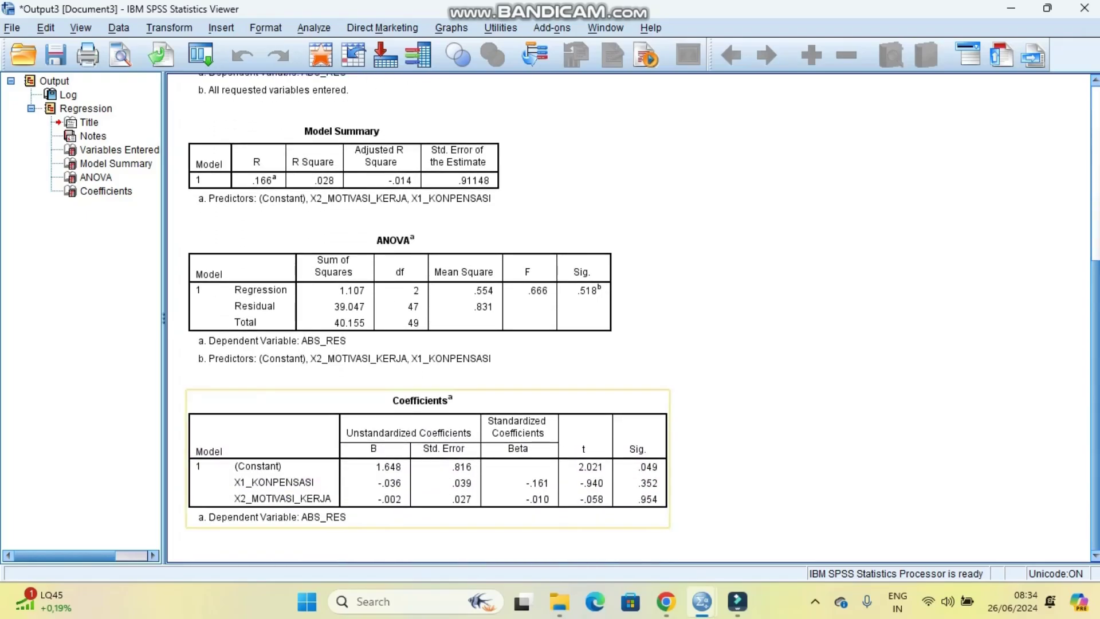
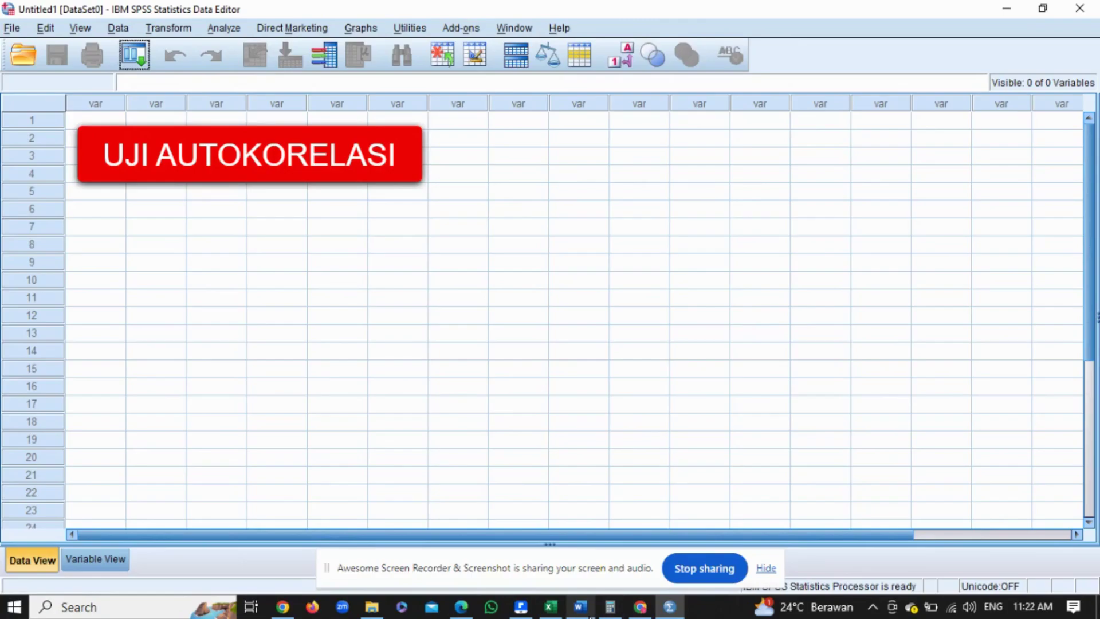
Step: Switch to the Dataset Latihan 4 workbook in Excel and copy the X1_CAR to Y_ROA values in C2:F61, without headers
mouse_move(591, 614)
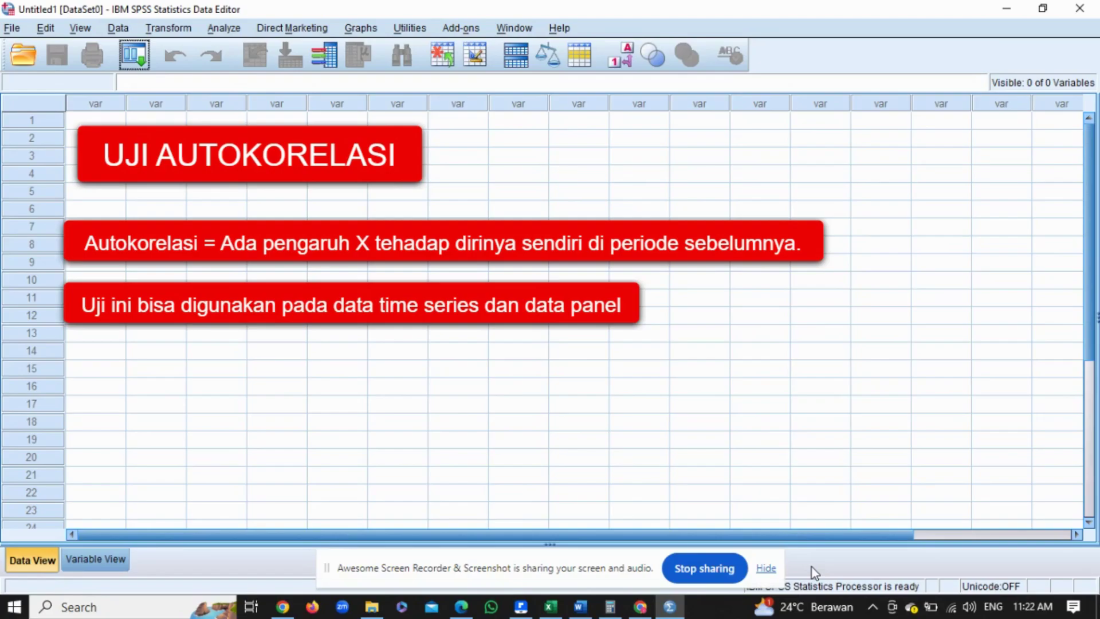
left_click(550, 606)
left_click(273, 289)
left_click_drag(189, 198, 189, 199)
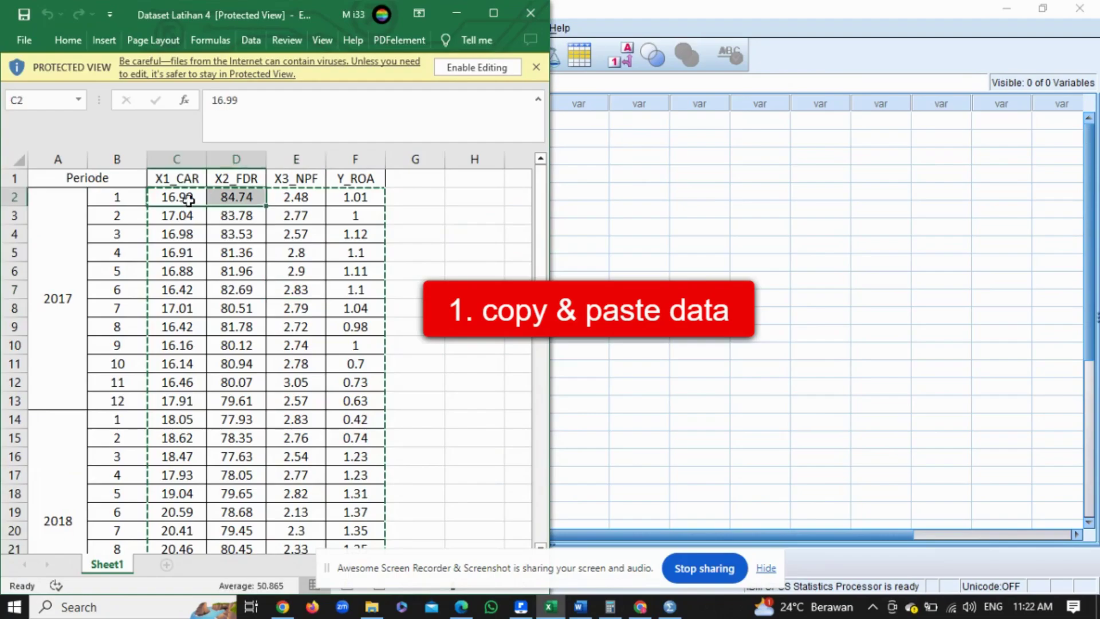
key("shift+Right")
key("shift+Right")
key("shift+Down")
key("shift+Down")
key("shift+Down")
key("shift+Down")
key("shift+Down")
key("shift+Down")
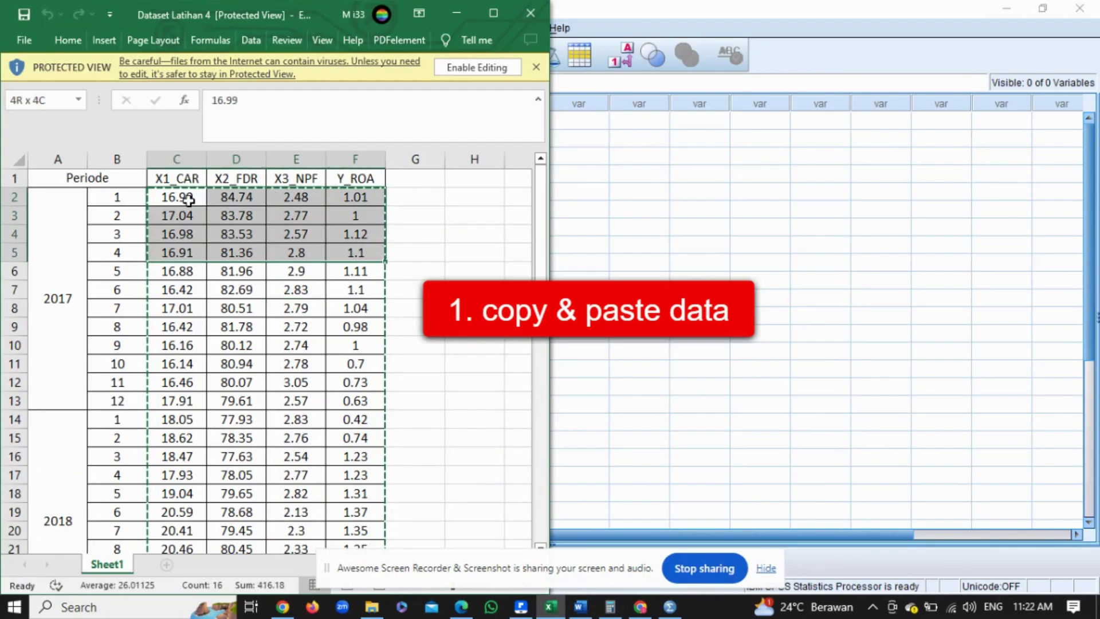
key("shift+Down")
key("shift+Down")
key("shift+Down")
key("shift+Down")
key("shift+Down")
key("shift+Down")
key("shift+Down")
key("shift+Down")
key("shift+Down")
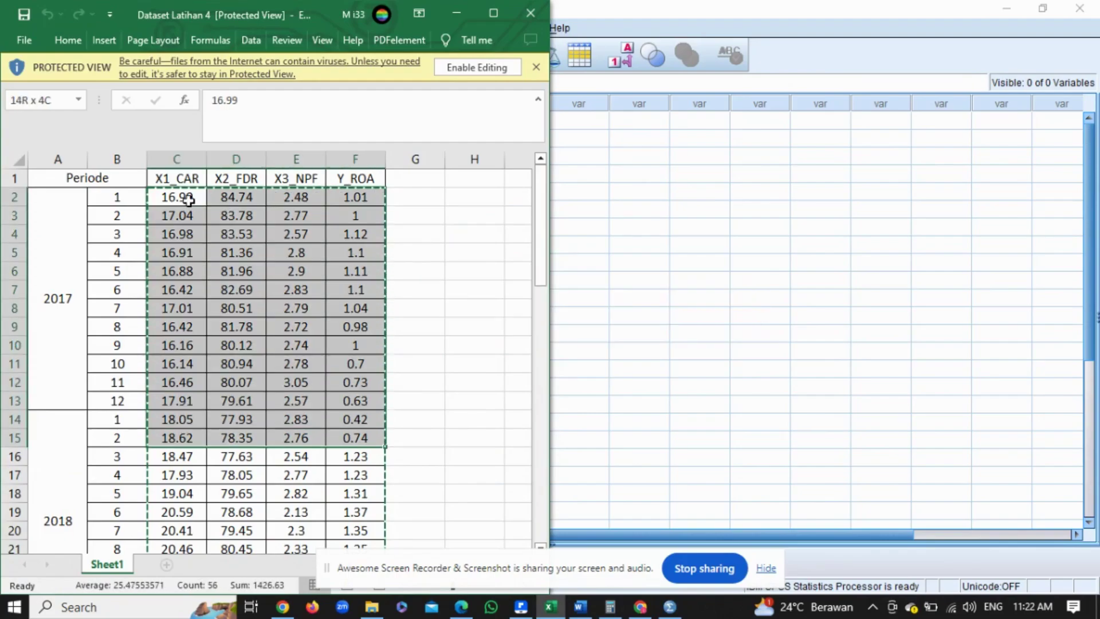
key("shift+Down")
key("shift+Down")
key("shift+Down")
key("shift+Down")
key("shift+Down")
key("shift+Down")
key("shift+Down")
key("shift+Down")
key("shift+Down")
key("shift+Down")
key("shift+Down")
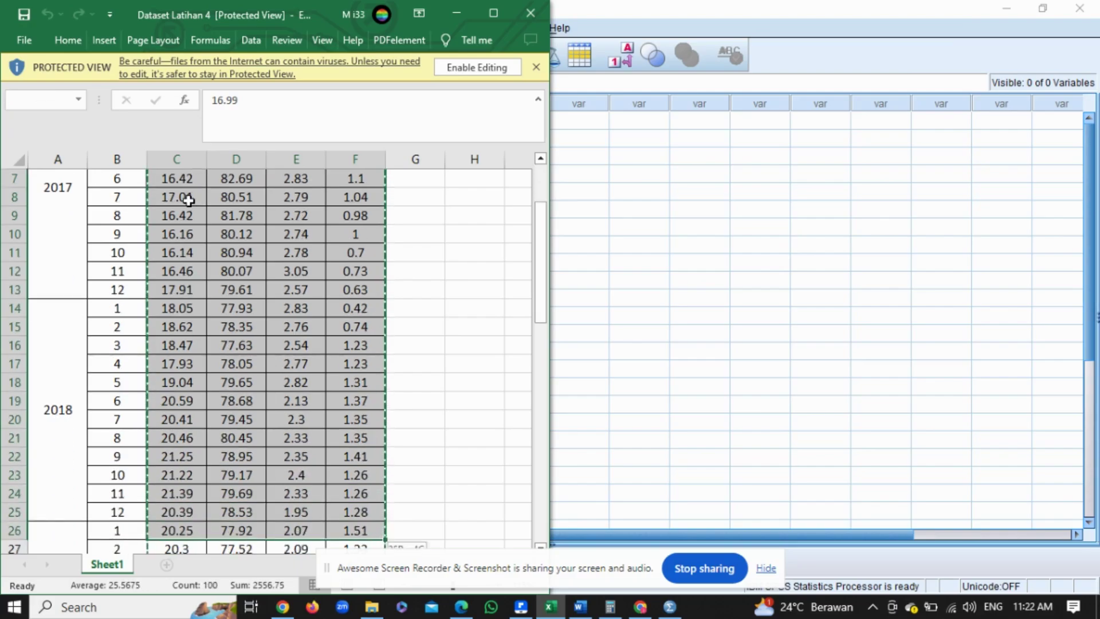
key("shift+Down")
key("shift+Down")
key("shift+Down")
key("shift+Down")
key("shift+Down")
key("shift+Down")
key("shift+Down")
key("shift+Down")
key("shift+Down")
key("shift+Down")
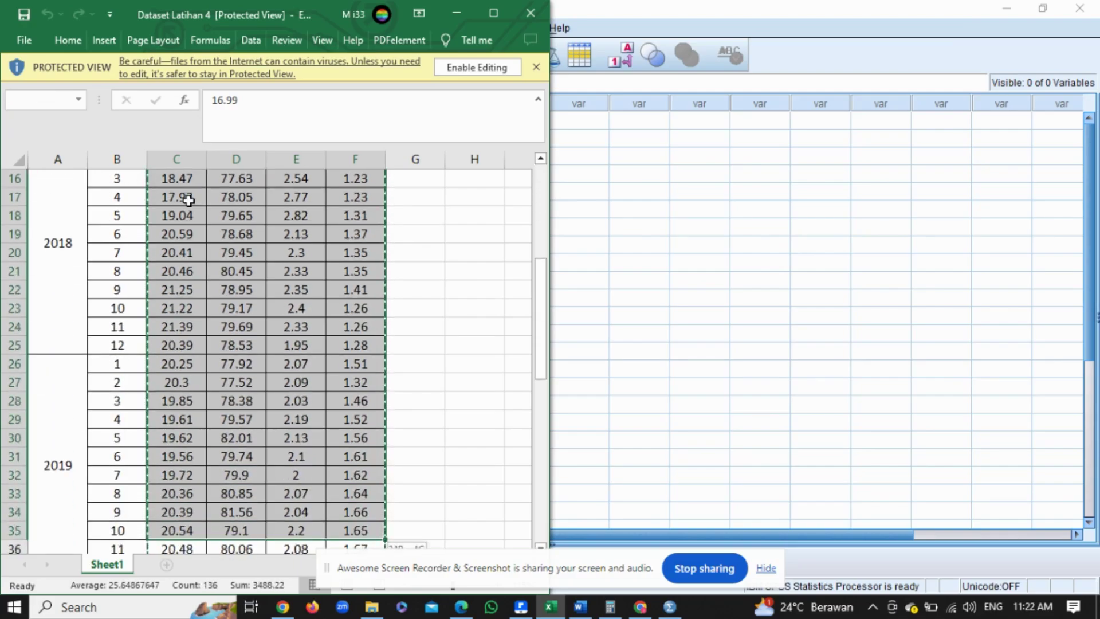
key("shift+Down")
key("shift+Down")
key("shift+Down")
key("shift+Down")
key("shift+Down")
key("shift+Down")
key("shift+Down")
key("shift+Down")
key("shift+Down")
key("shift+Down")
key("shift+Down")
key("shift+Down")
key("shift+Down")
key("shift+Down")
key("shift+Down")
key("shift+Down")
key("shift+Down")
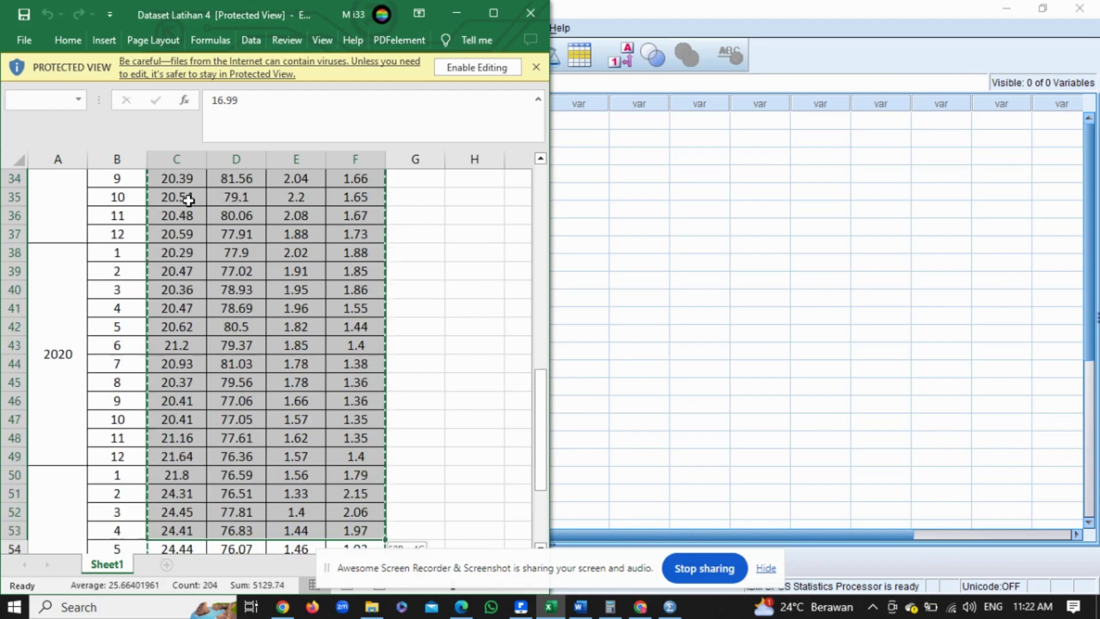
key("shift+Down")
key("shift+Down")
key("shift+Down")
key("shift+Down")
key("shift+Down")
key("shift+Down")
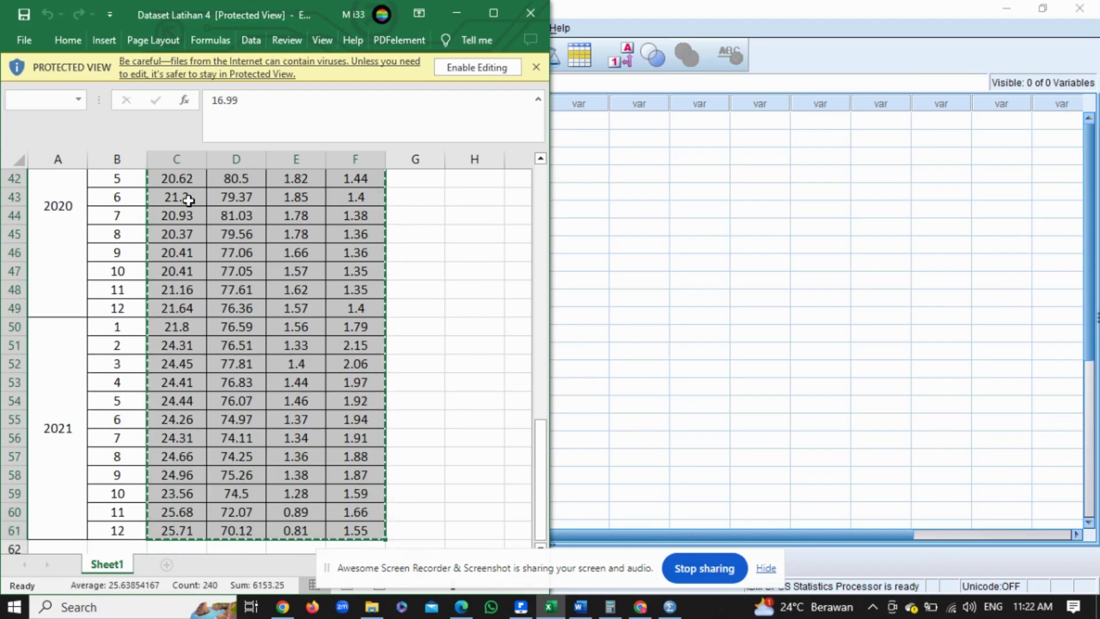
right_click(316, 324)
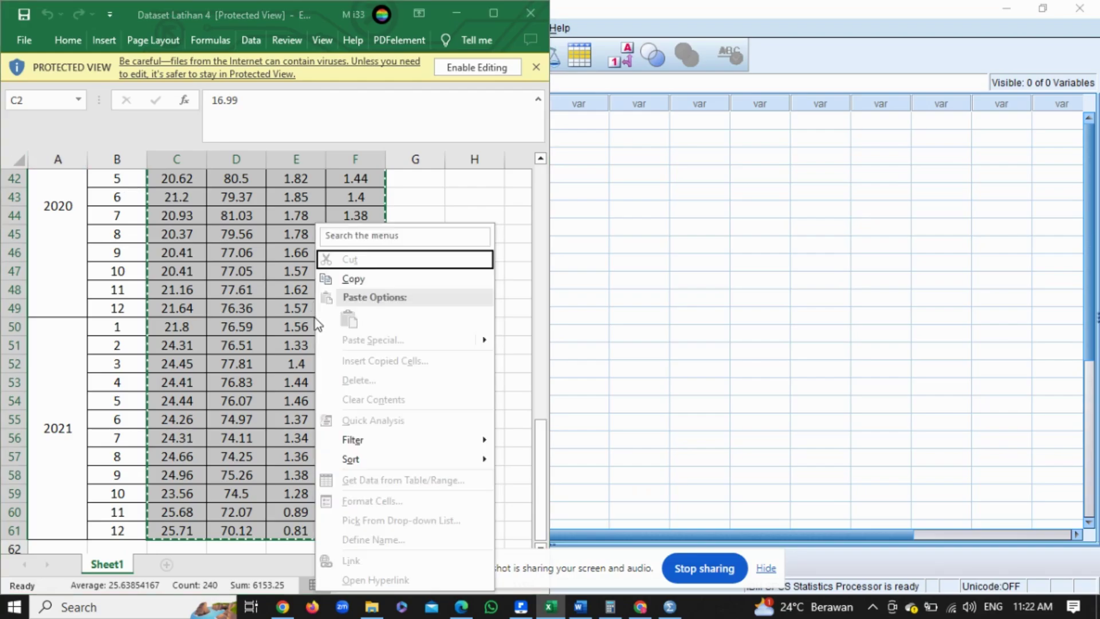
left_click(352, 280)
Step: Return to the SPSS data editor and paste the copied values starting at row 1 of the first column
scroll(356, 290, "up", 14)
left_click(737, 351)
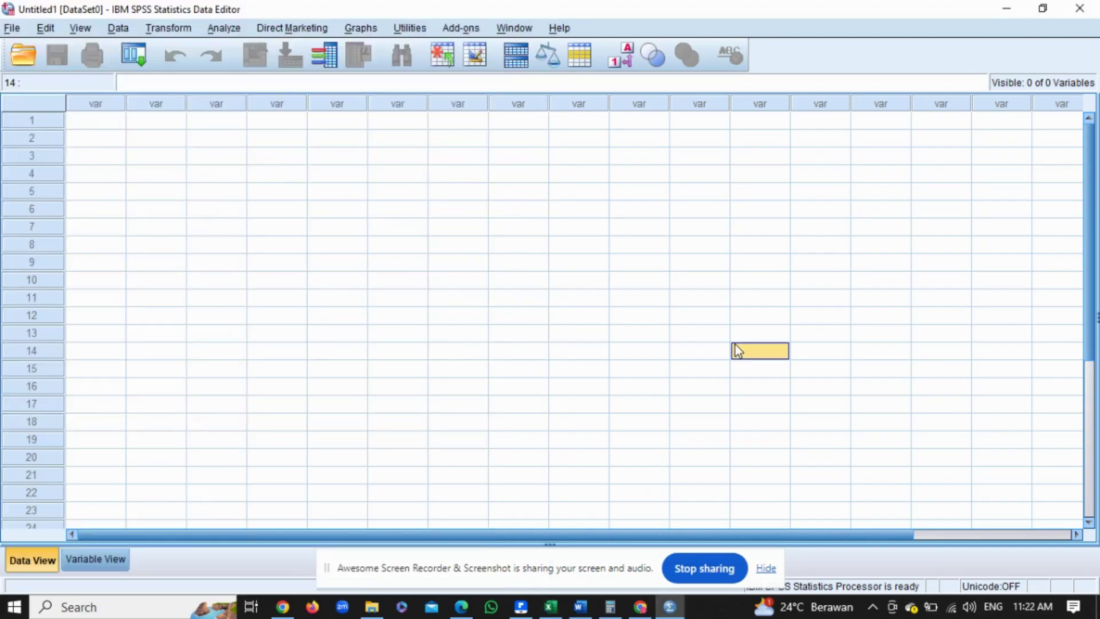
right_click(92, 120)
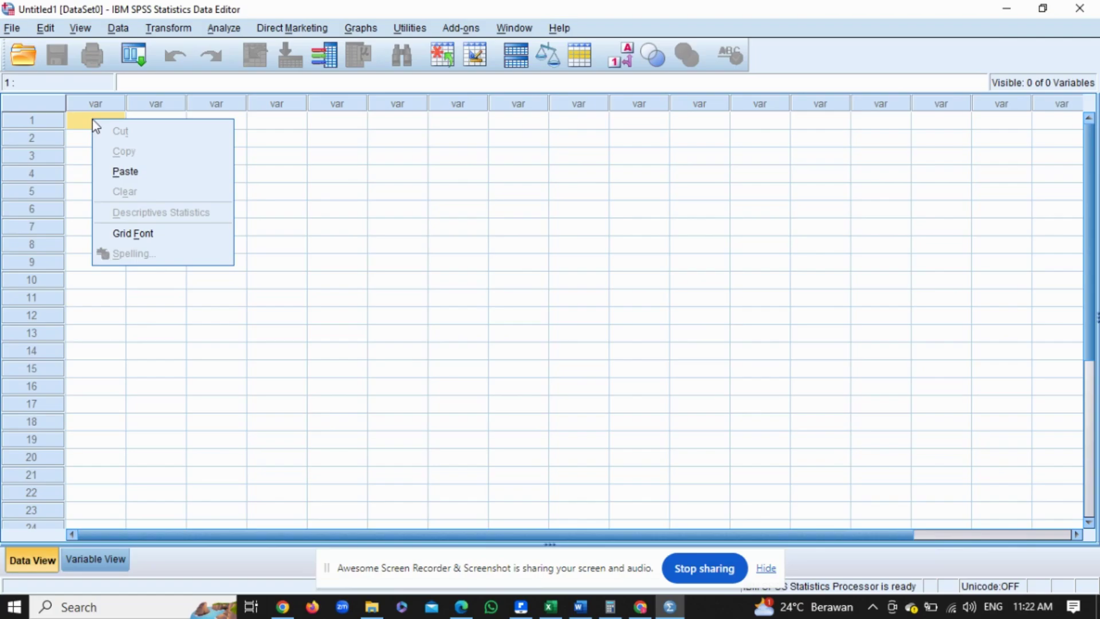
left_click(129, 179)
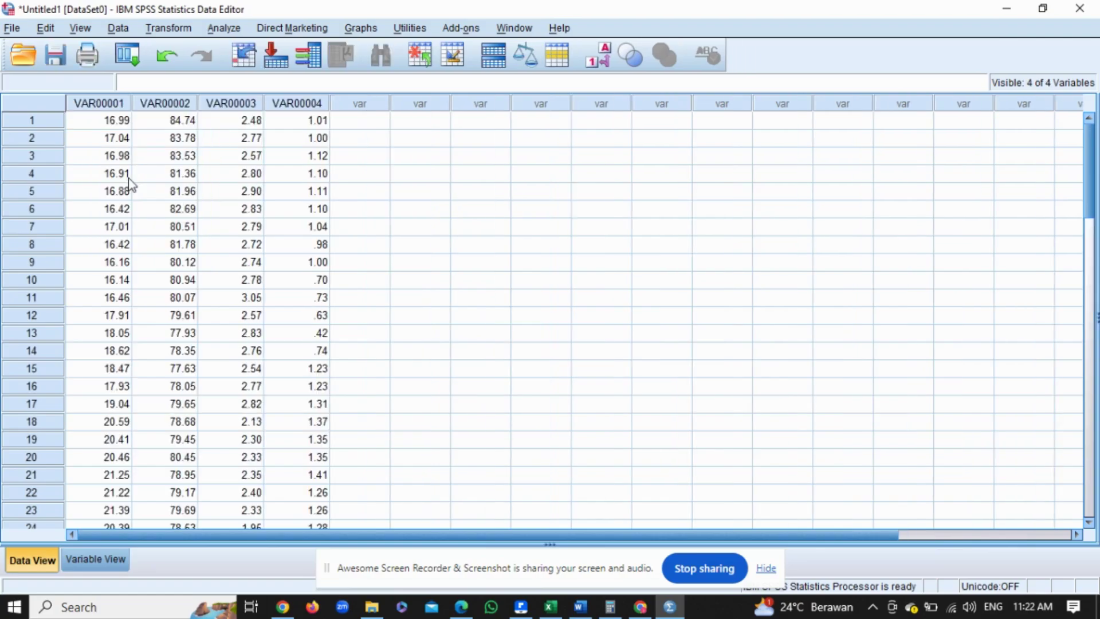
Step: Rename the four variables as X1, X2, X3 and Y in the variable definitions
left_click(109, 556)
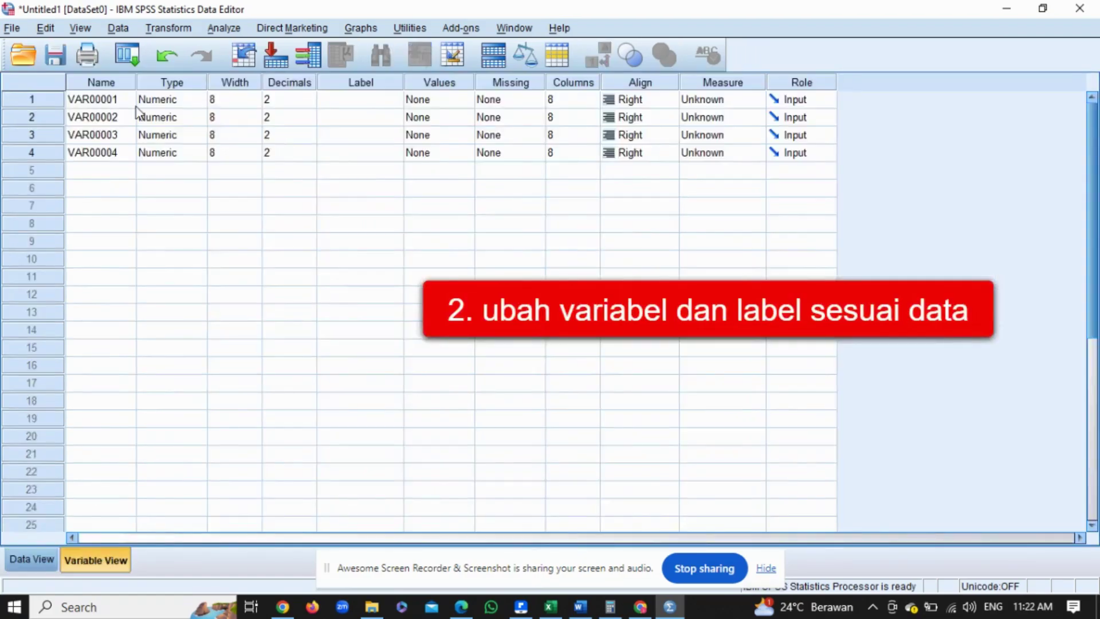
left_click(114, 103)
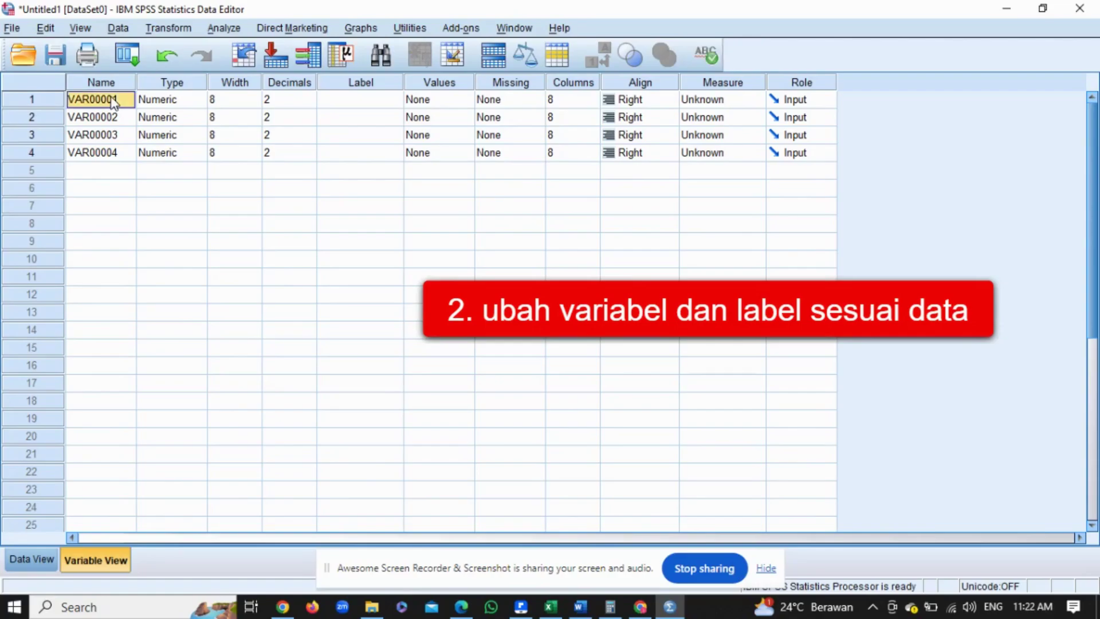
type("X1")
key("Return")
type("X")
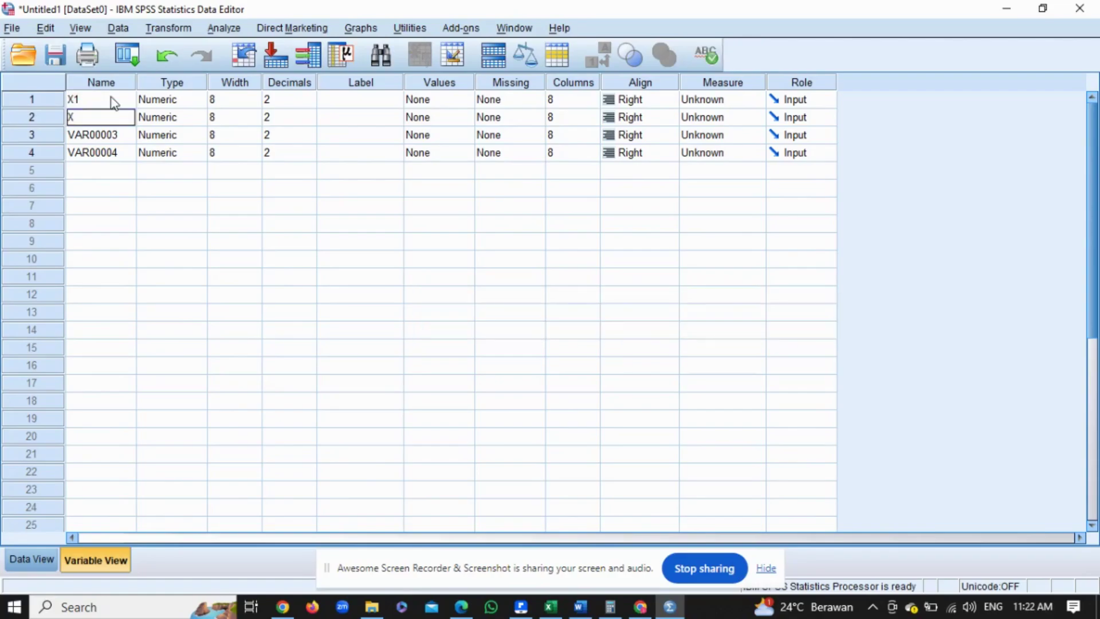
type("2")
key("Return")
type("X3")
key("Return")
type("Y")
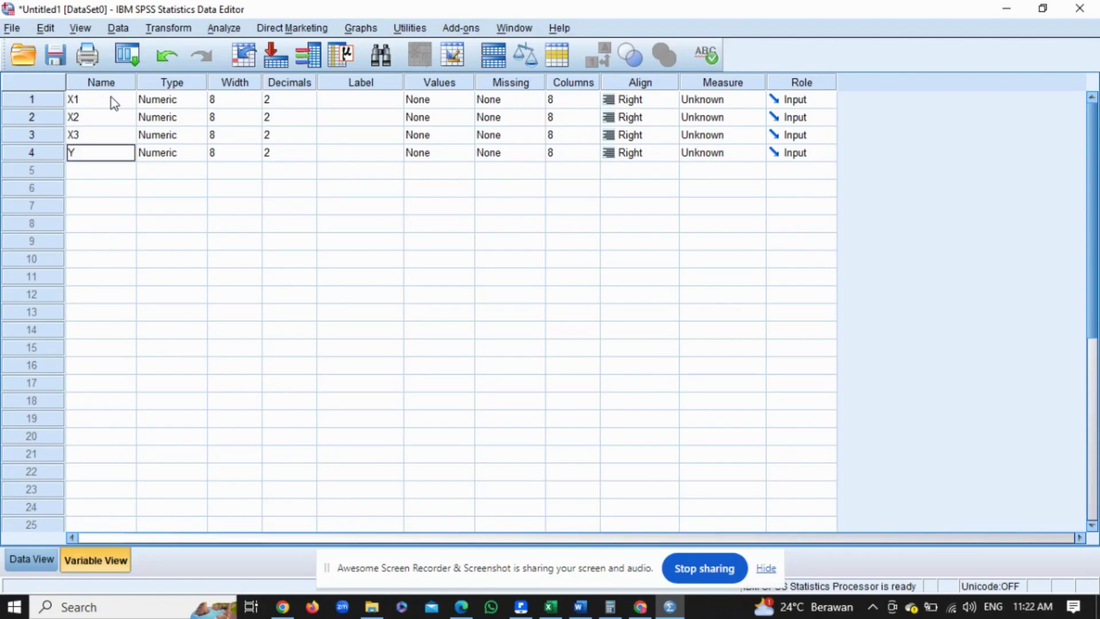
Step: Label the variables X1, X2, X3 and Y as CAR, FDR, NPF and ROA in the variable definitions
left_click(354, 100)
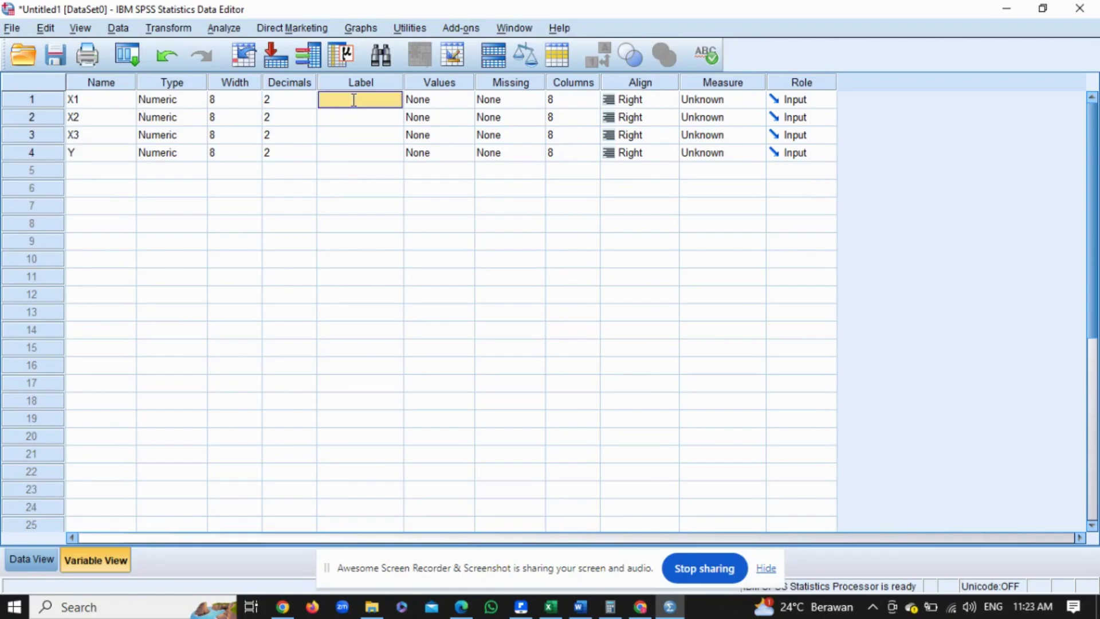
type("CAR")
key("Return")
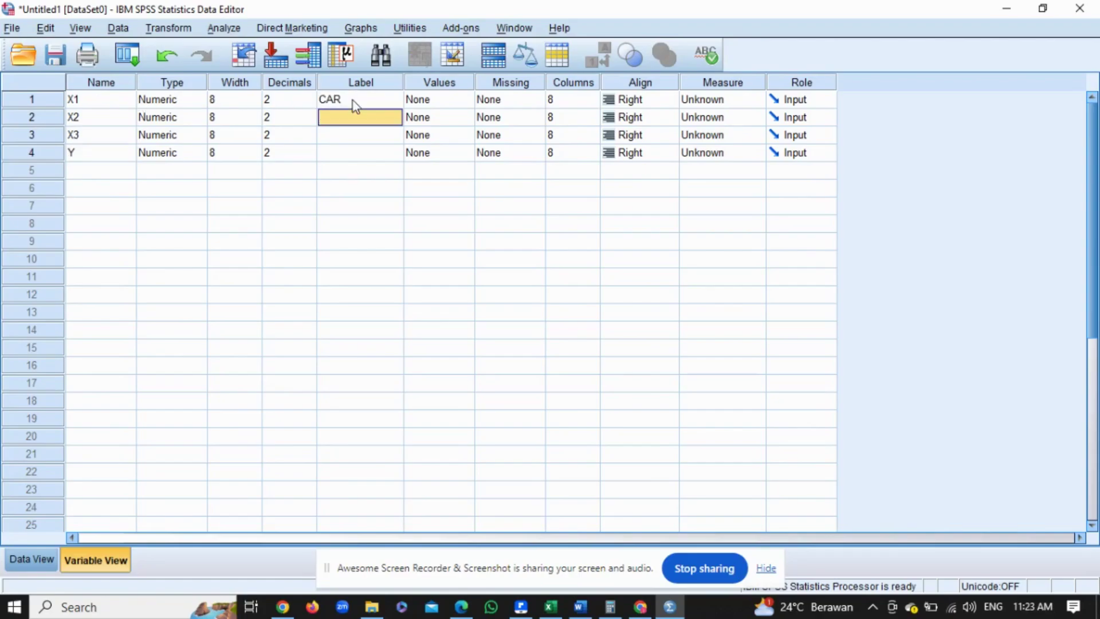
type("FDR")
key("Return")
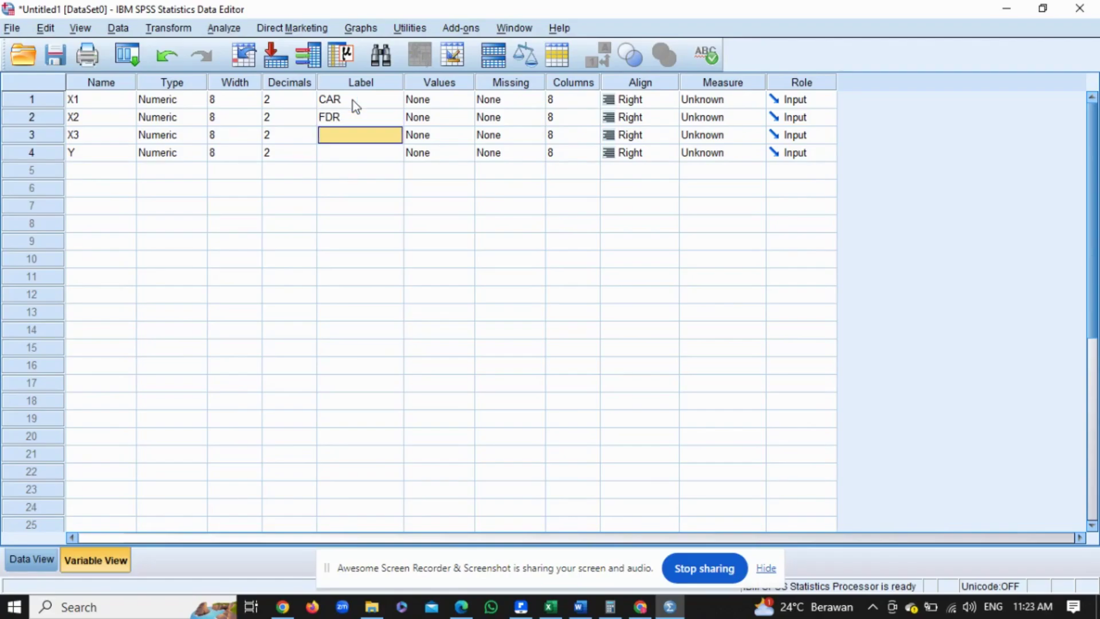
type("NPF")
key("Return")
type("ROA")
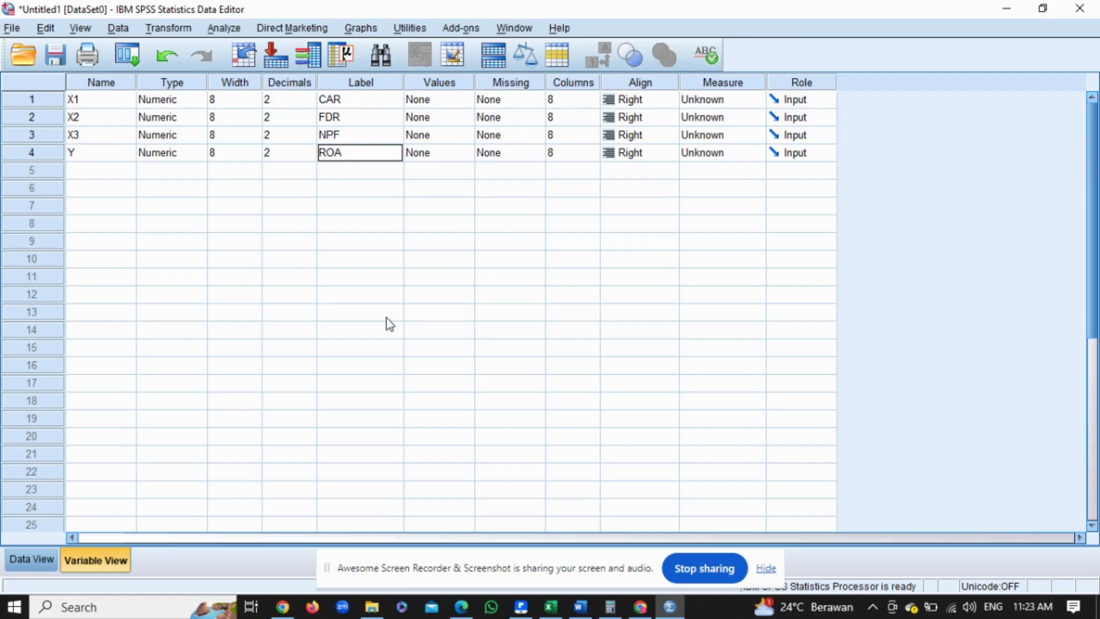
Step: Define the case dates as Years, months with the first case at year 2017, month 1, and return to the data
left_click(23, 566)
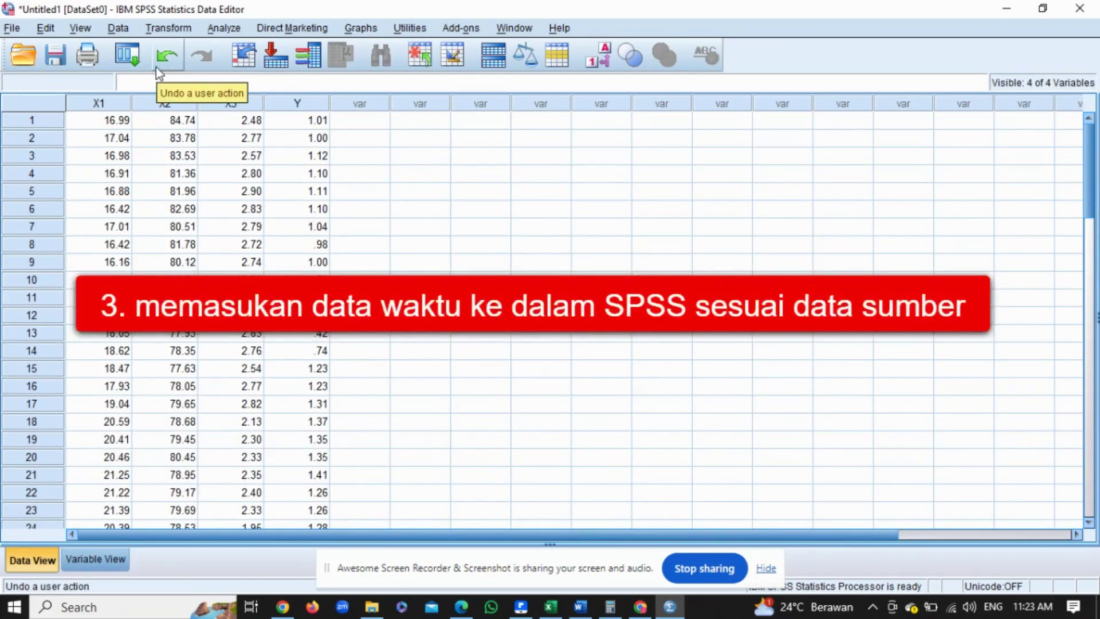
left_click(122, 32)
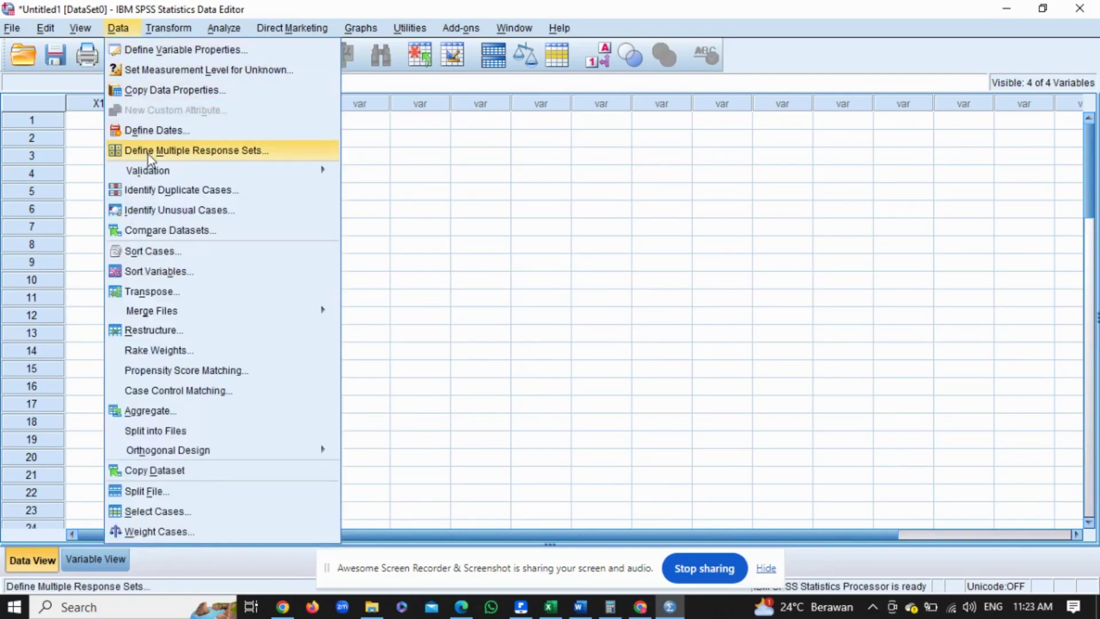
left_click(146, 129)
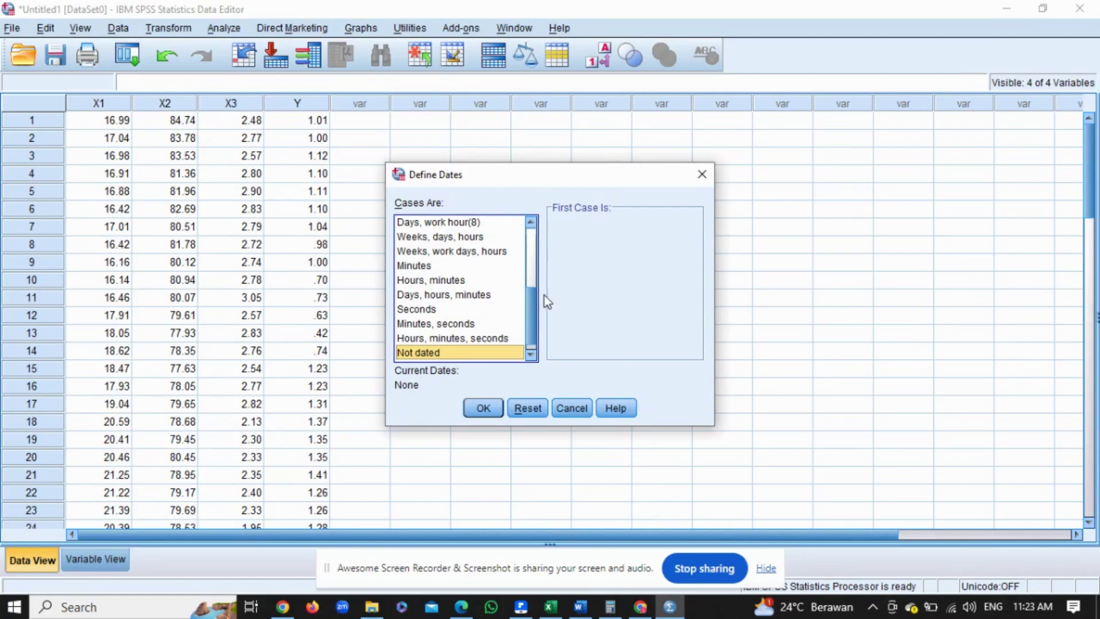
left_click_drag(531, 294, 539, 234)
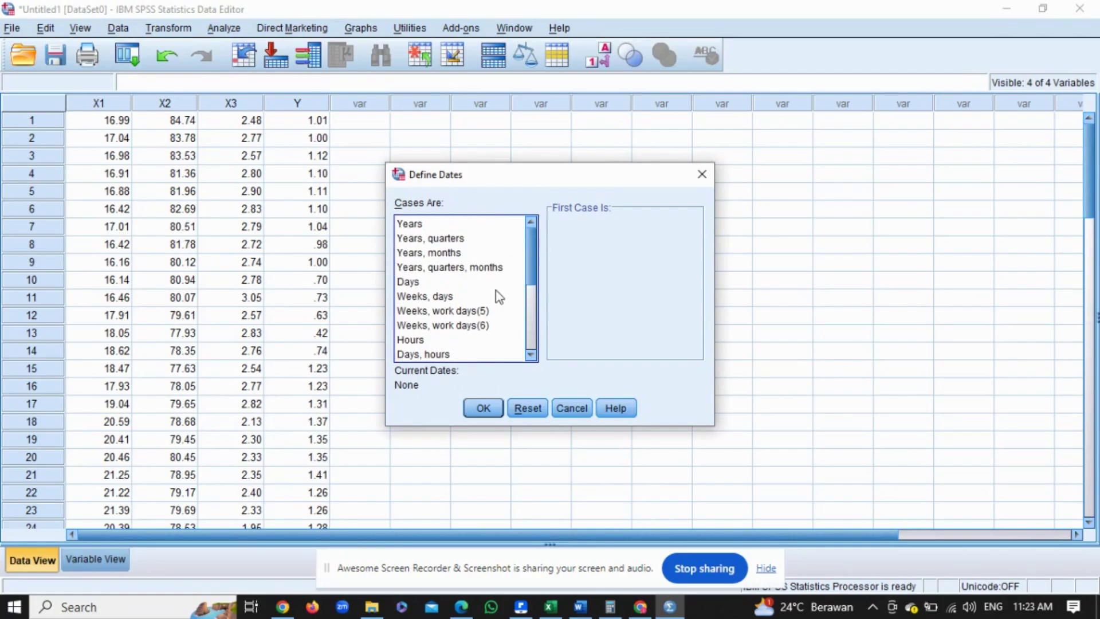
left_click(551, 606)
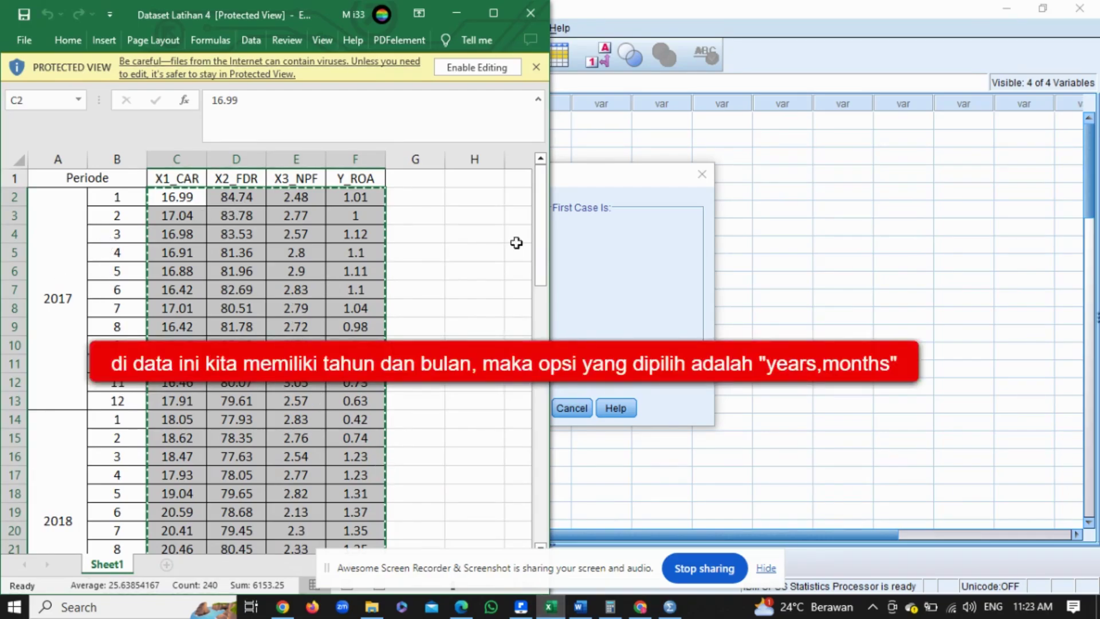
left_click(637, 236)
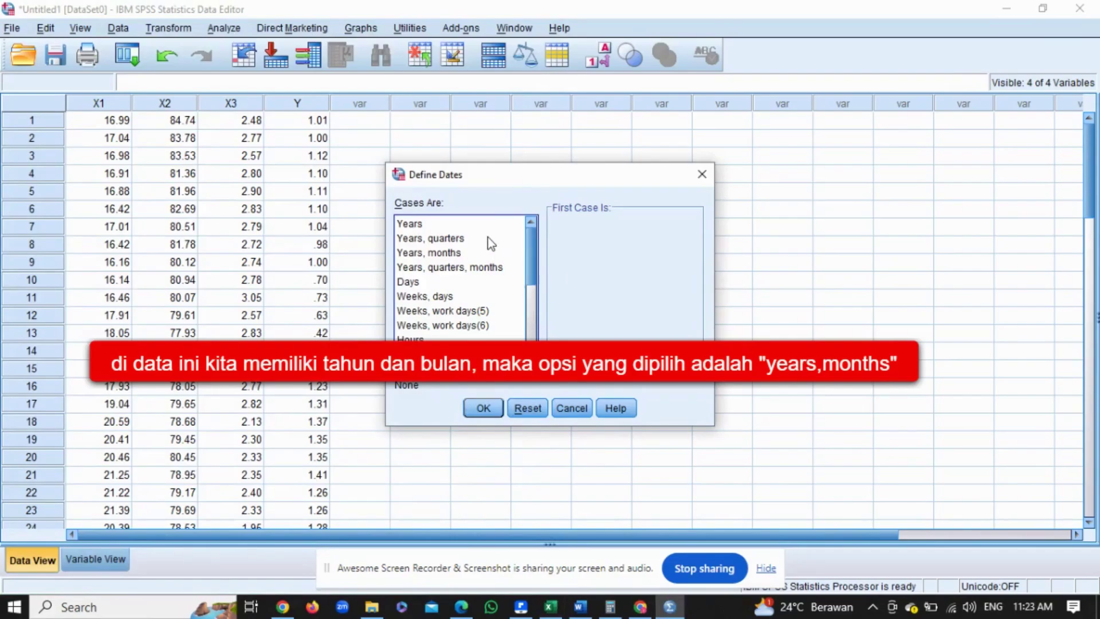
left_click(439, 252)
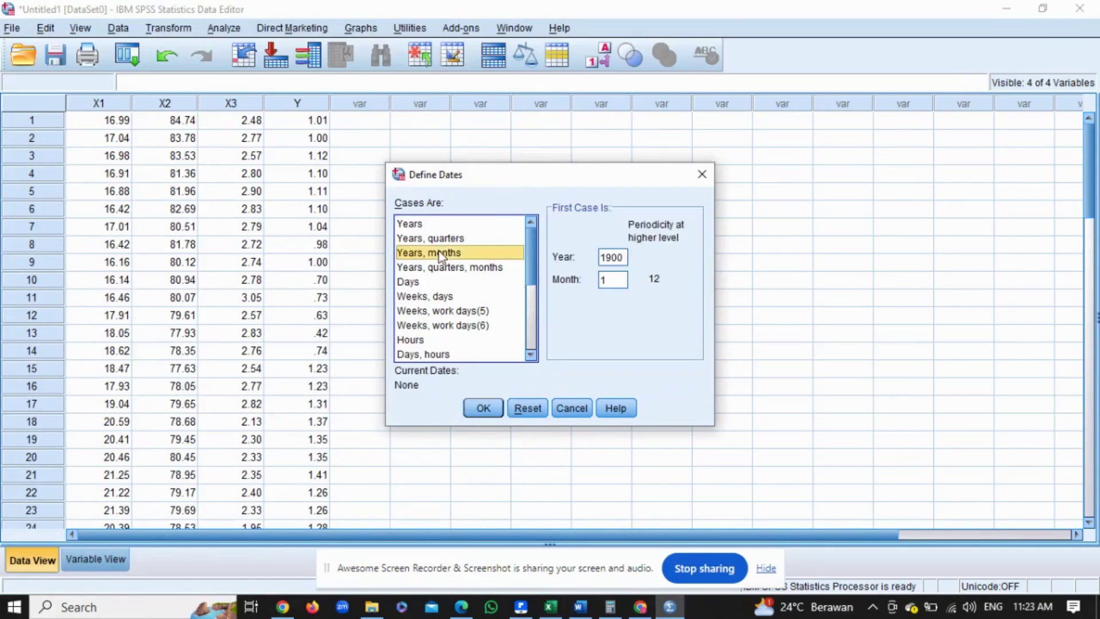
left_click(623, 257)
left_click_drag(623, 259, 599, 259)
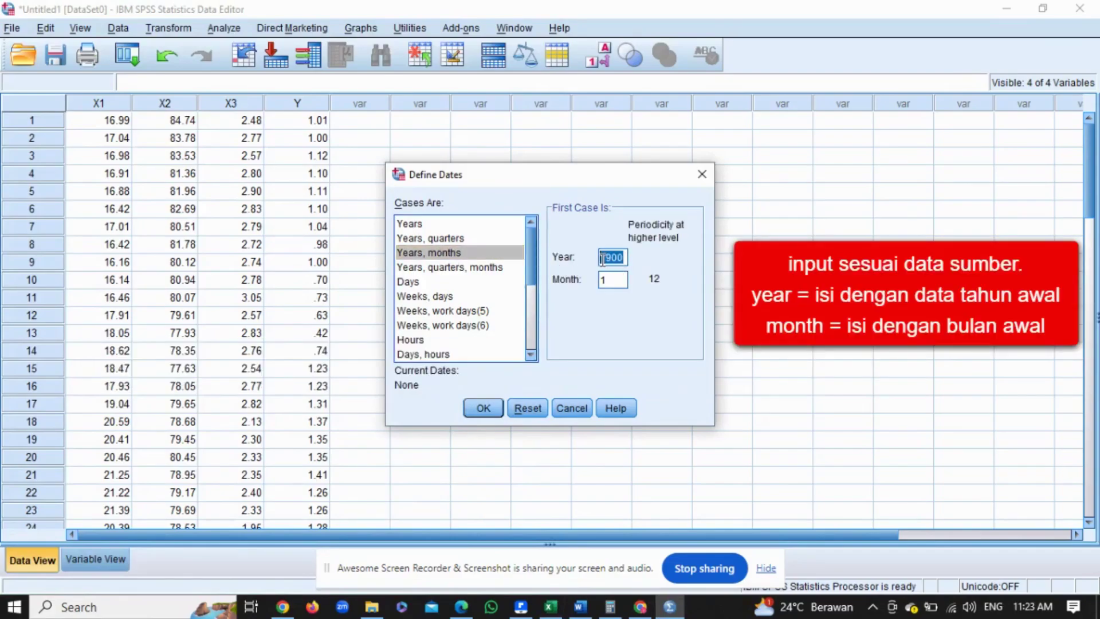
type("2017")
left_click(486, 409)
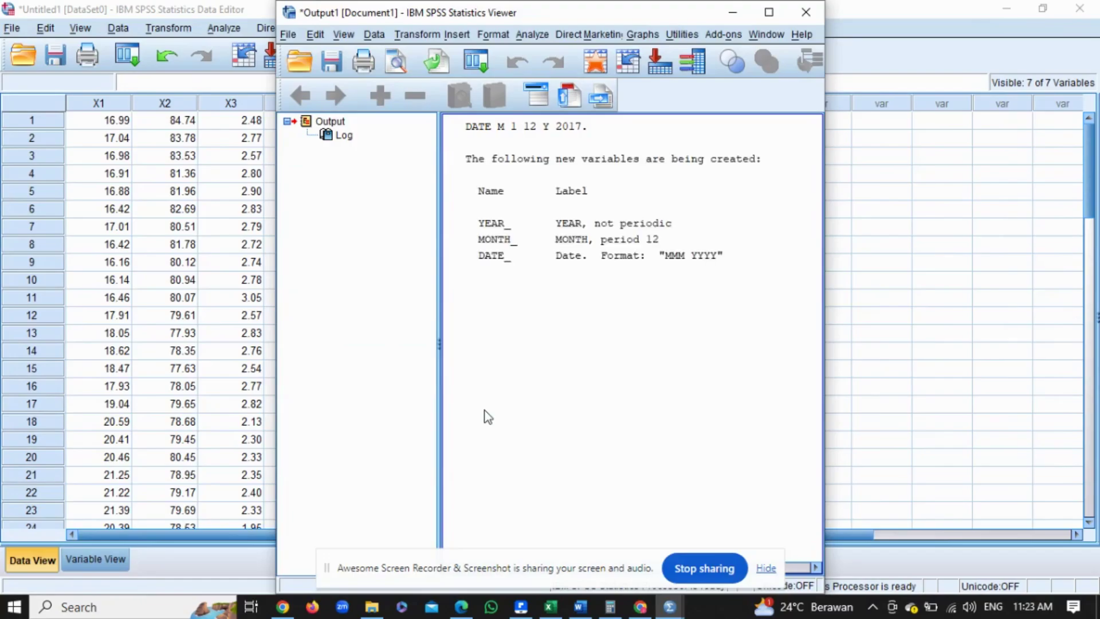
left_click(736, 17)
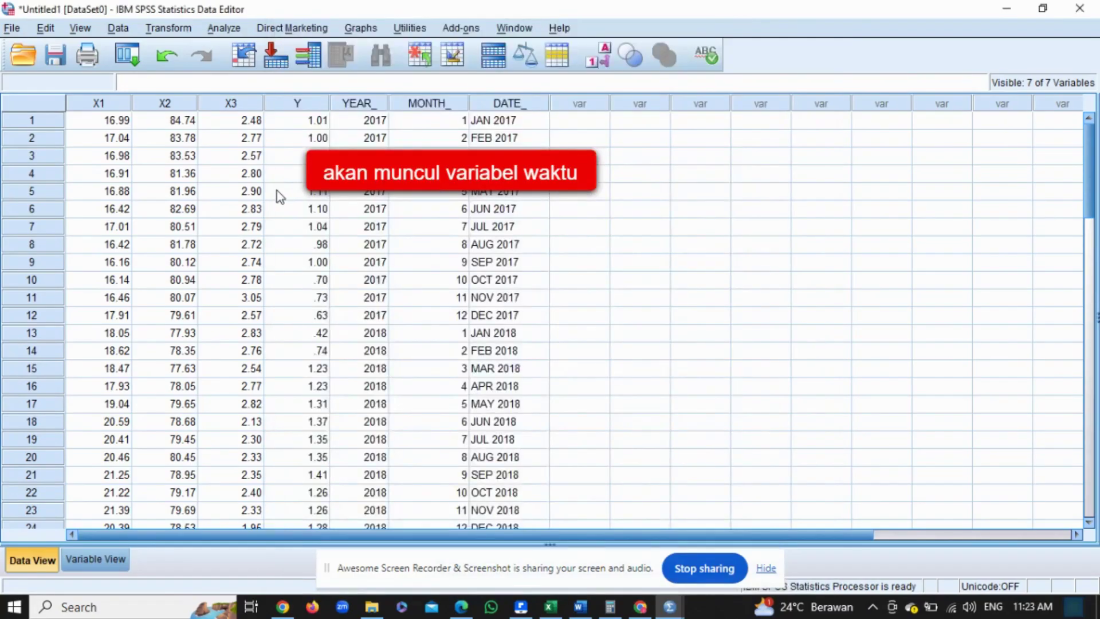
Step: Set up a linear regression with ROA [Y] as dependent and CAR [X1], FDR [X2] and NPF [X3] as independent variables
left_click(223, 27)
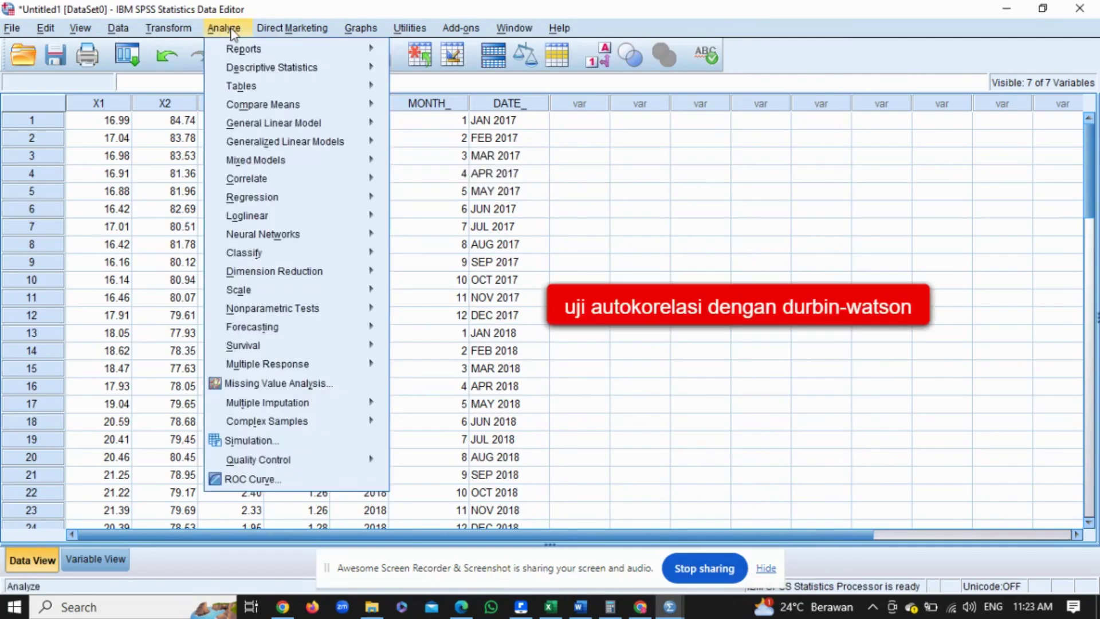
mouse_move(263, 162)
mouse_move(259, 198)
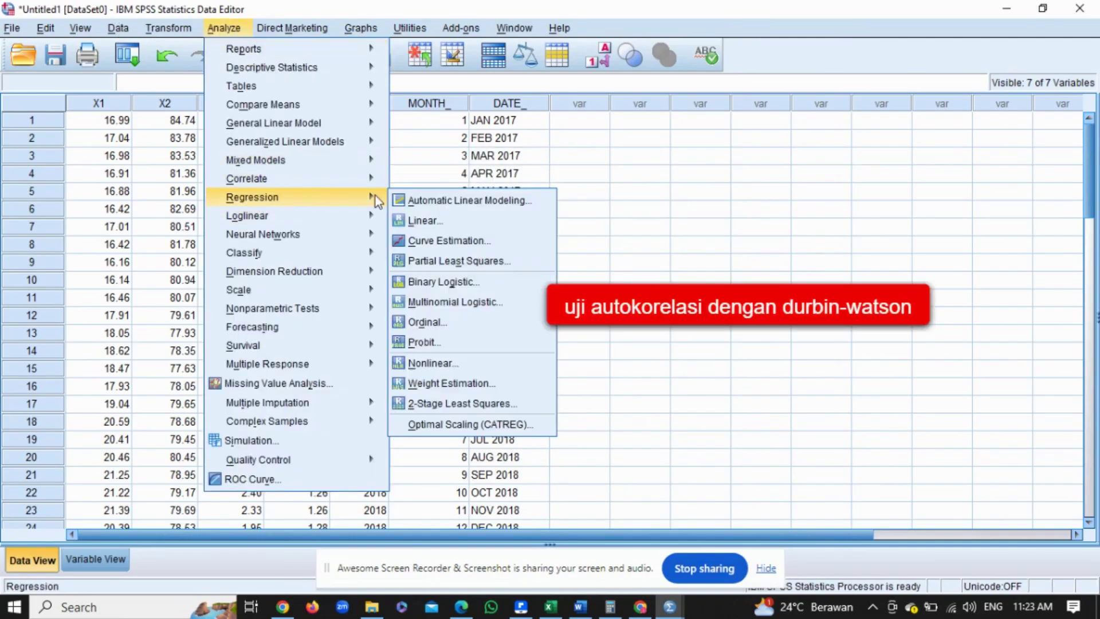
left_click(432, 220)
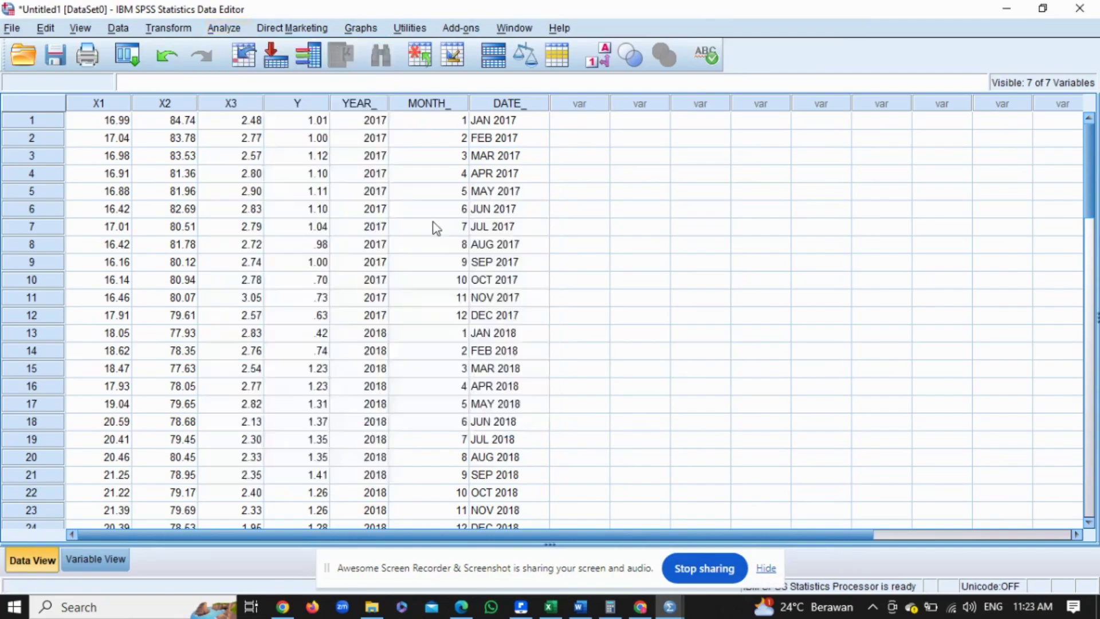
left_click(281, 172)
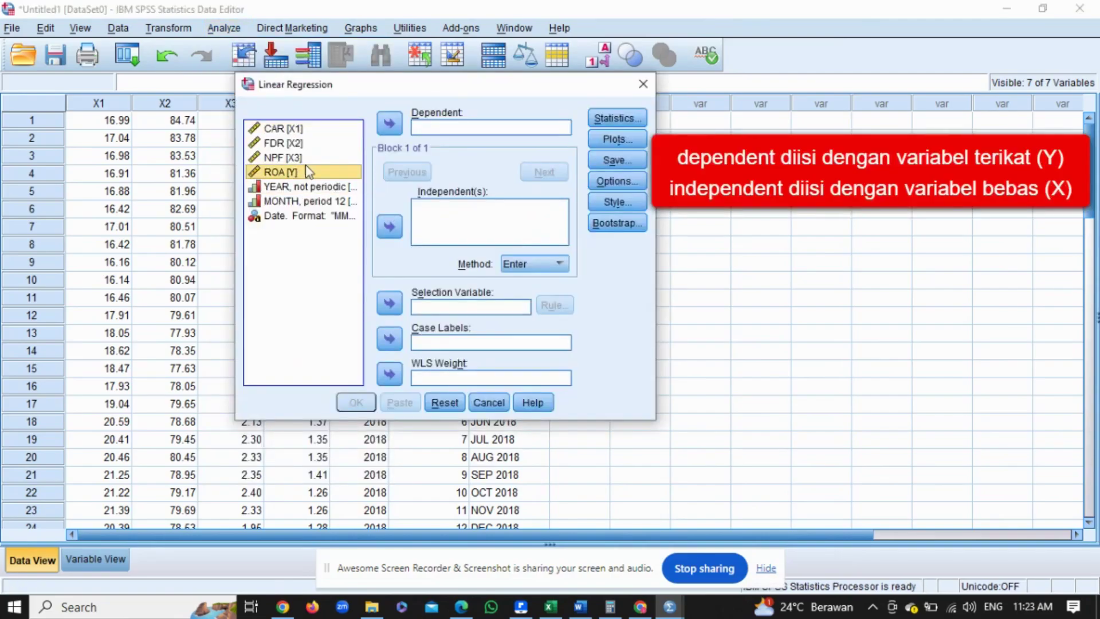
left_click(389, 123)
left_click_drag(290, 130, 290, 157)
left_click(389, 226)
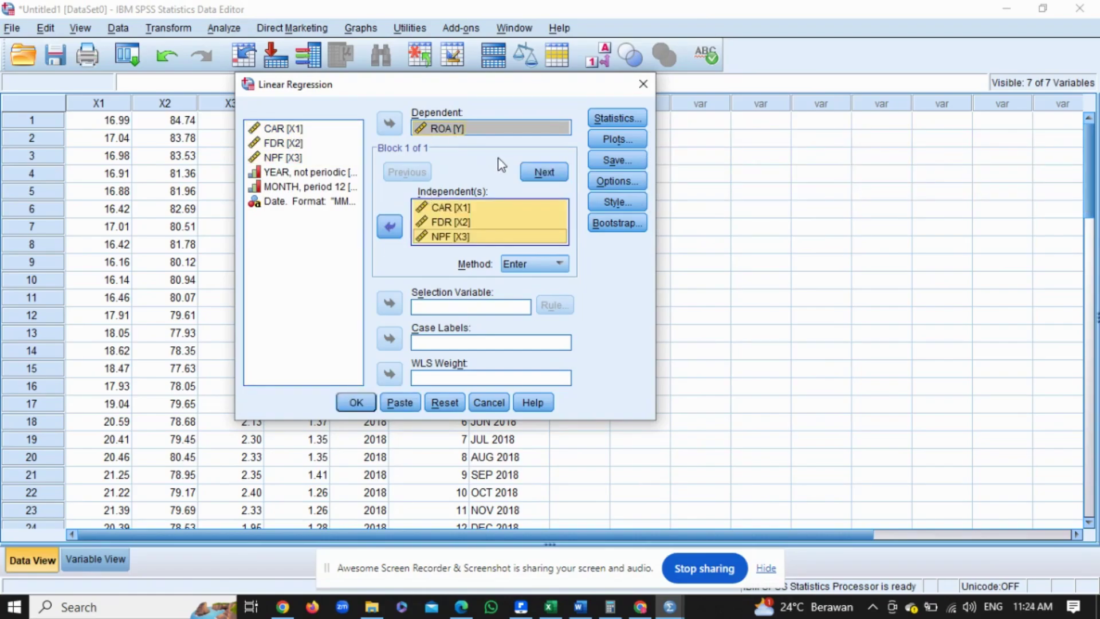
Step: Add the Durbin-Watson residual statistic to the regression, run it, and maximize the output window
left_click(635, 119)
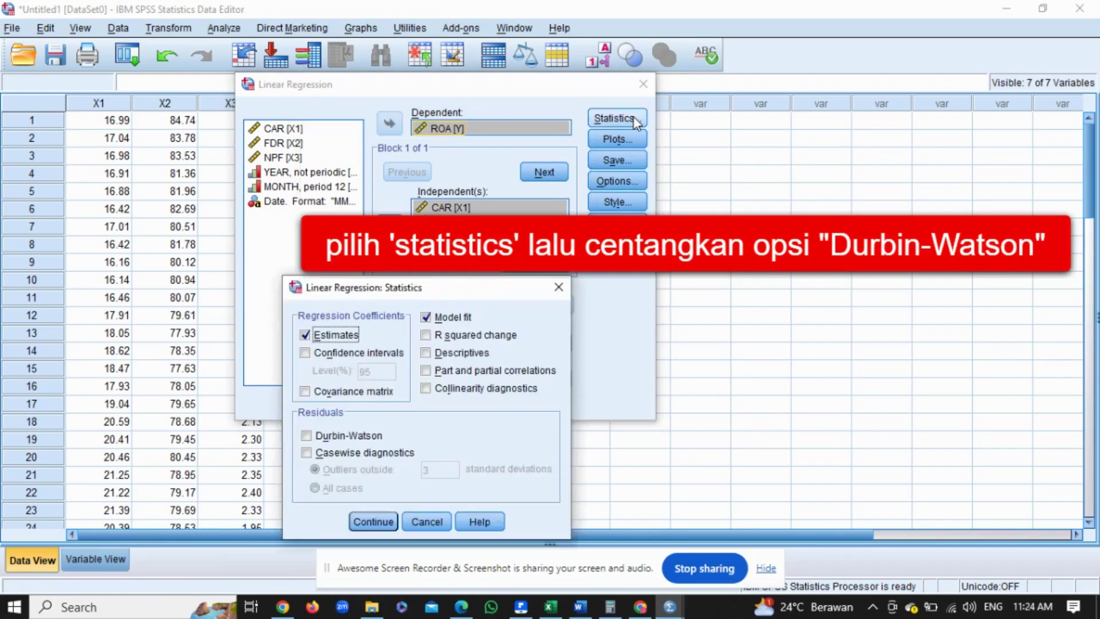
left_click(342, 438)
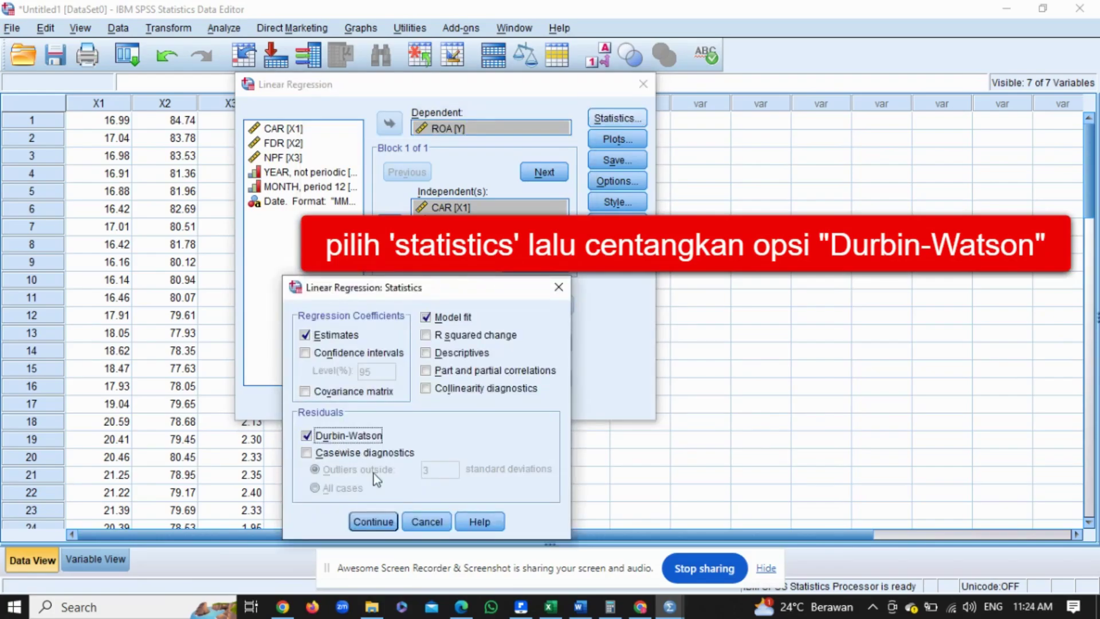
left_click(379, 523)
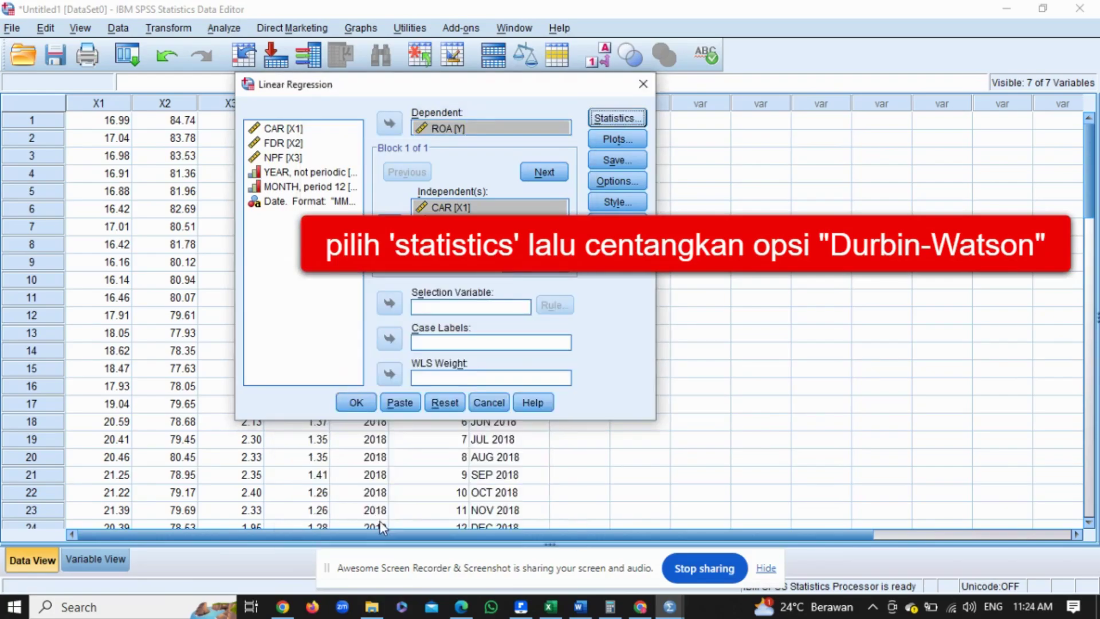
left_click(355, 402)
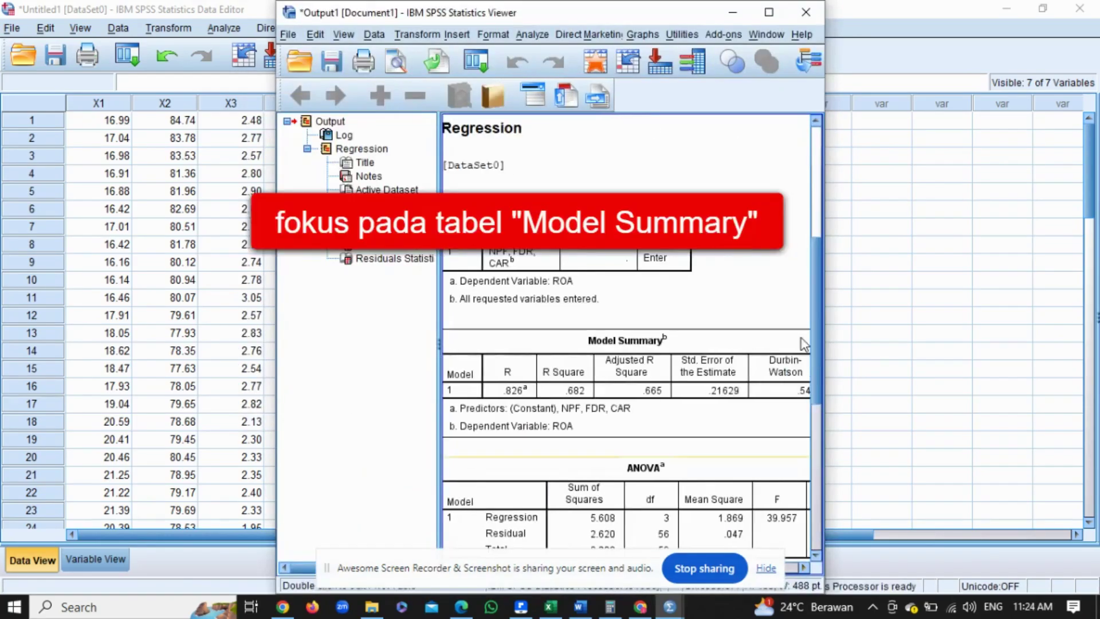
left_click(768, 12)
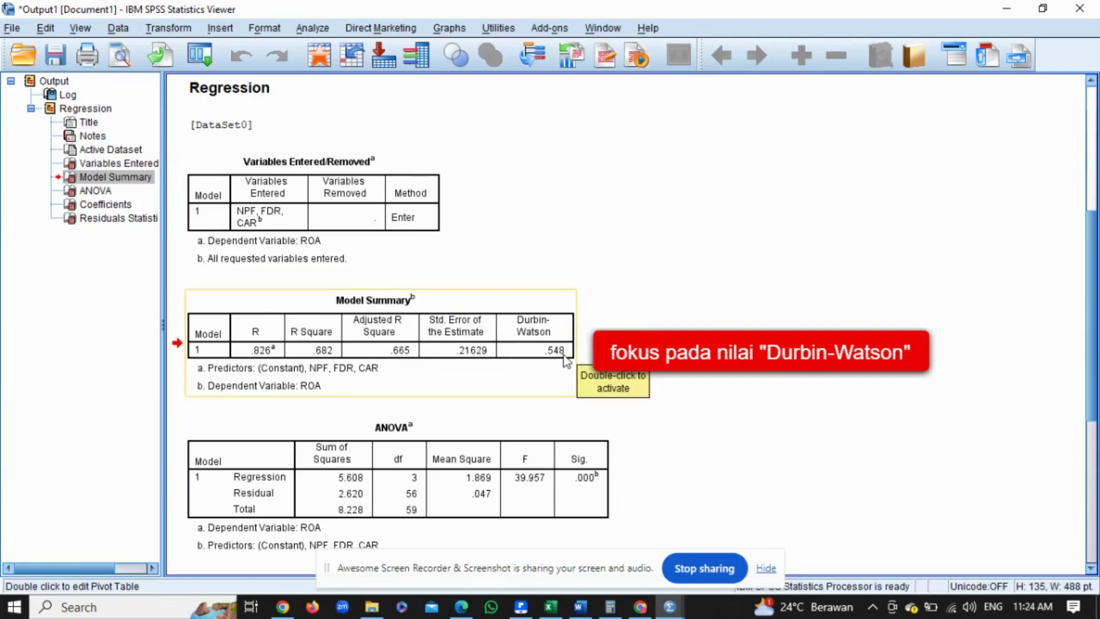
Step: Switch to the Word autocorrelation notes, check the dataset's last row in Excel, and enter N (jumlah data) as 60
left_click(580, 607)
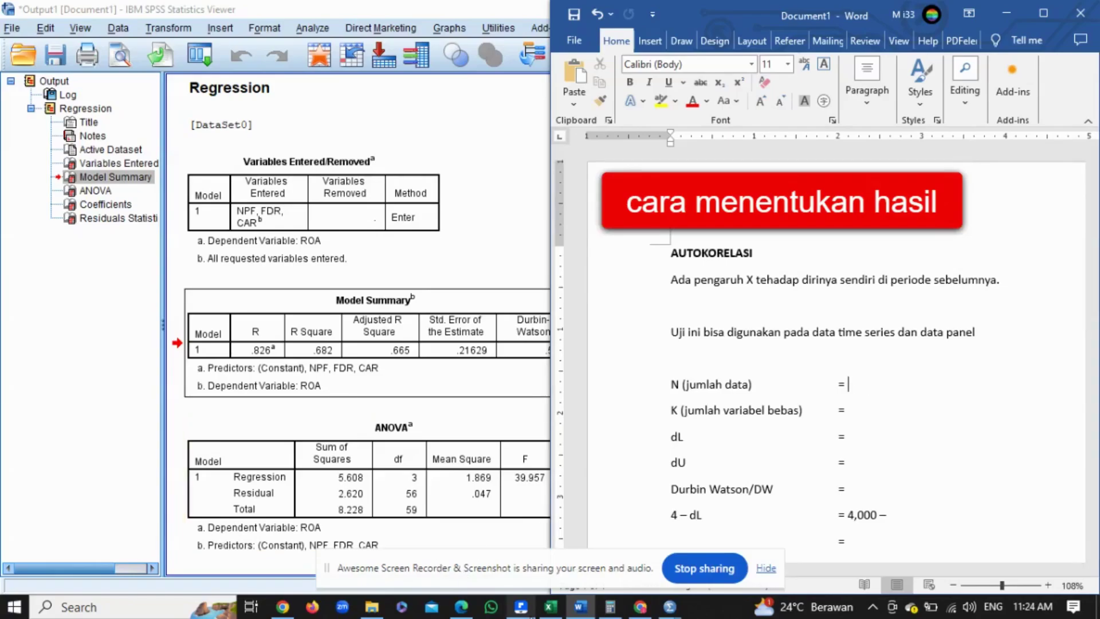
left_click(550, 607)
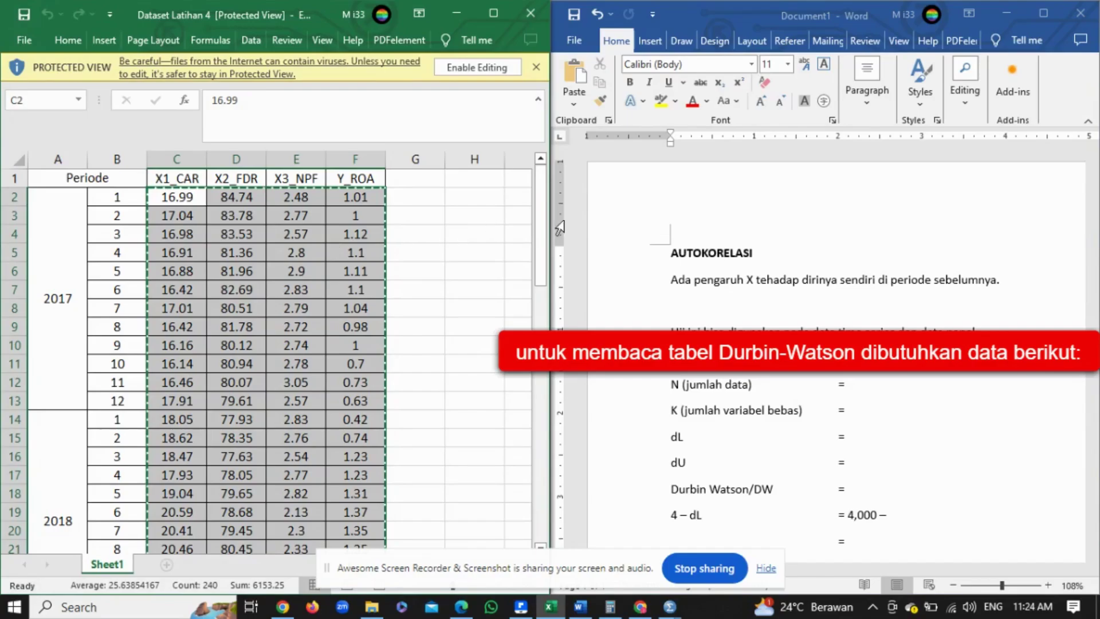
left_click_drag(540, 224, 545, 496)
left_click(882, 390)
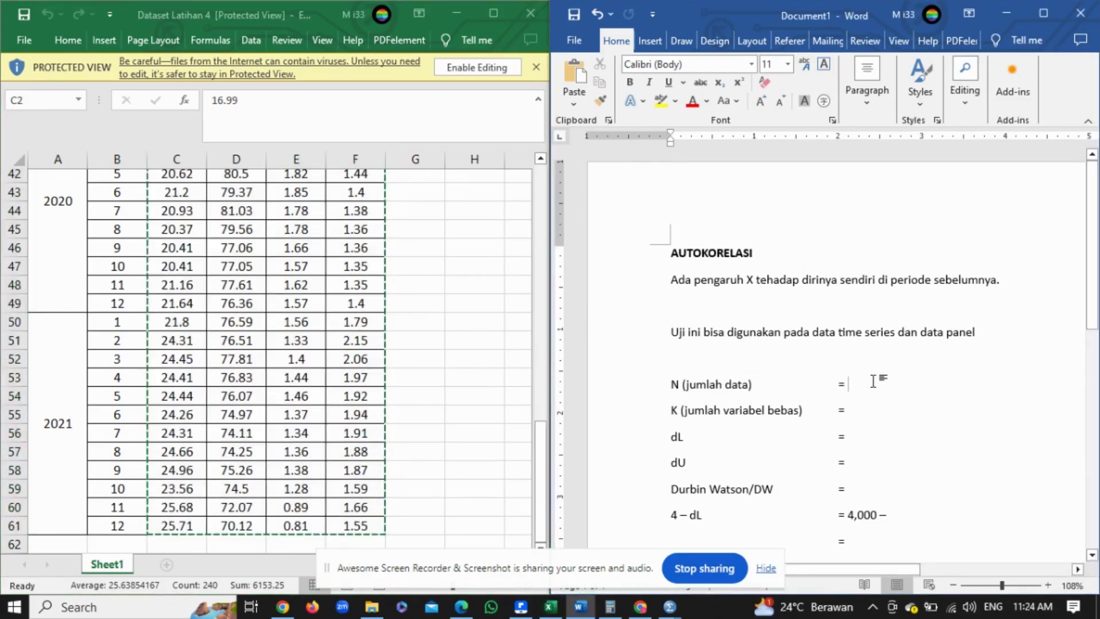
type("60")
Step: Check the X columns in the Excel dataset and enter K (jumlah variabel bebas) as 3 in the Word notes
left_click(860, 415)
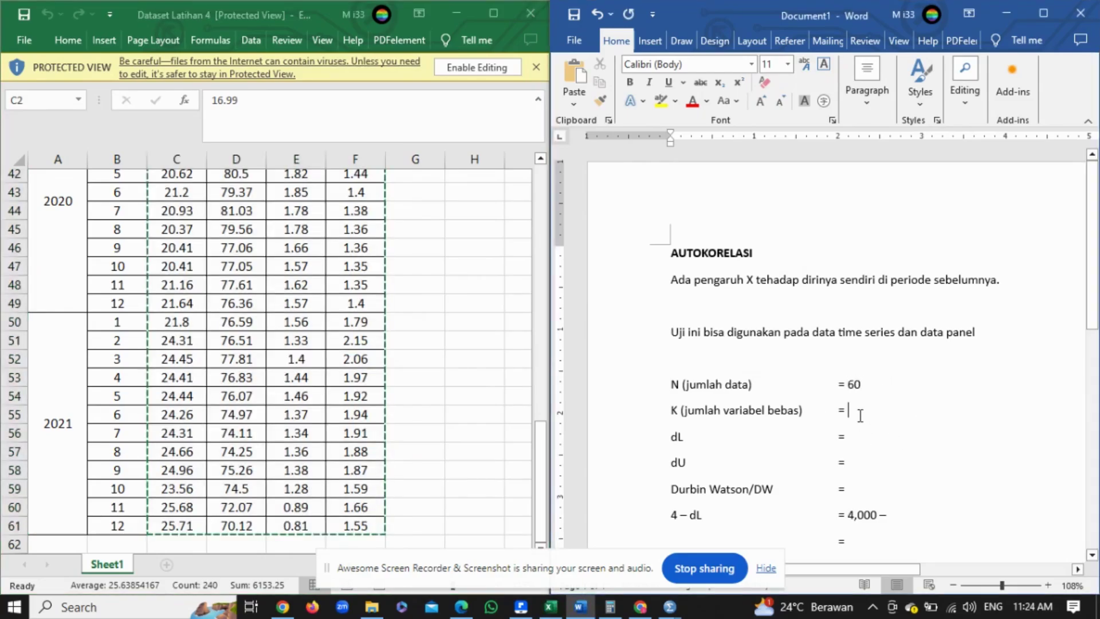
left_click(542, 506)
left_click_drag(541, 433, 476, 122)
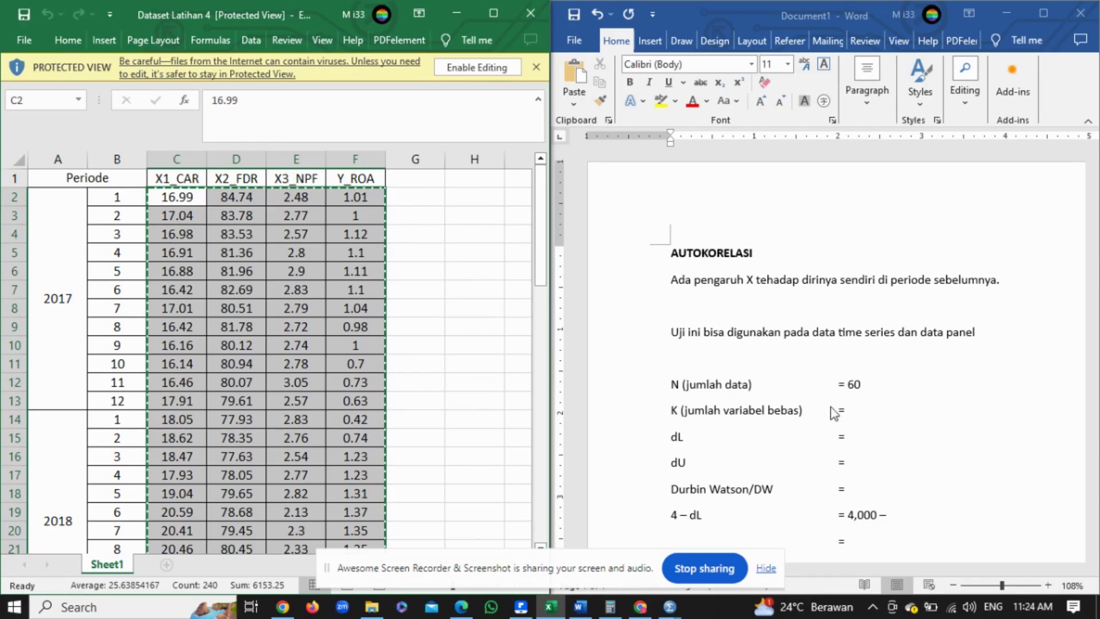
left_click(869, 408)
type("3")
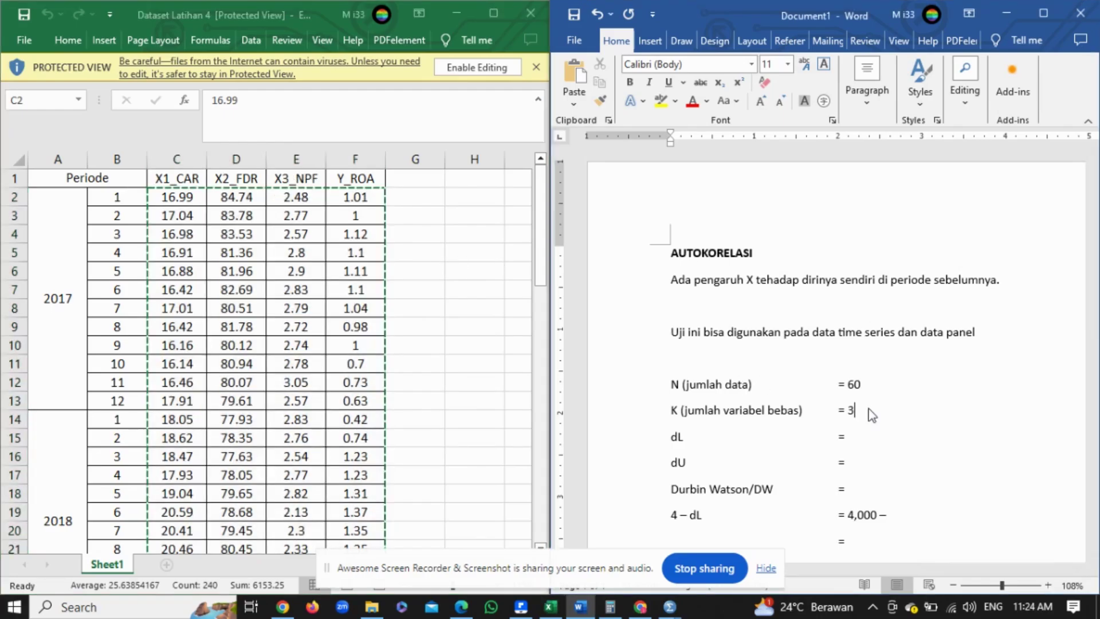
Step: Check the Durbin-Watson statistic in the SPSS Model Summary and enter Durbin Watson/DW as 0,548 in the Word notes
left_click(854, 467)
left_click(860, 491)
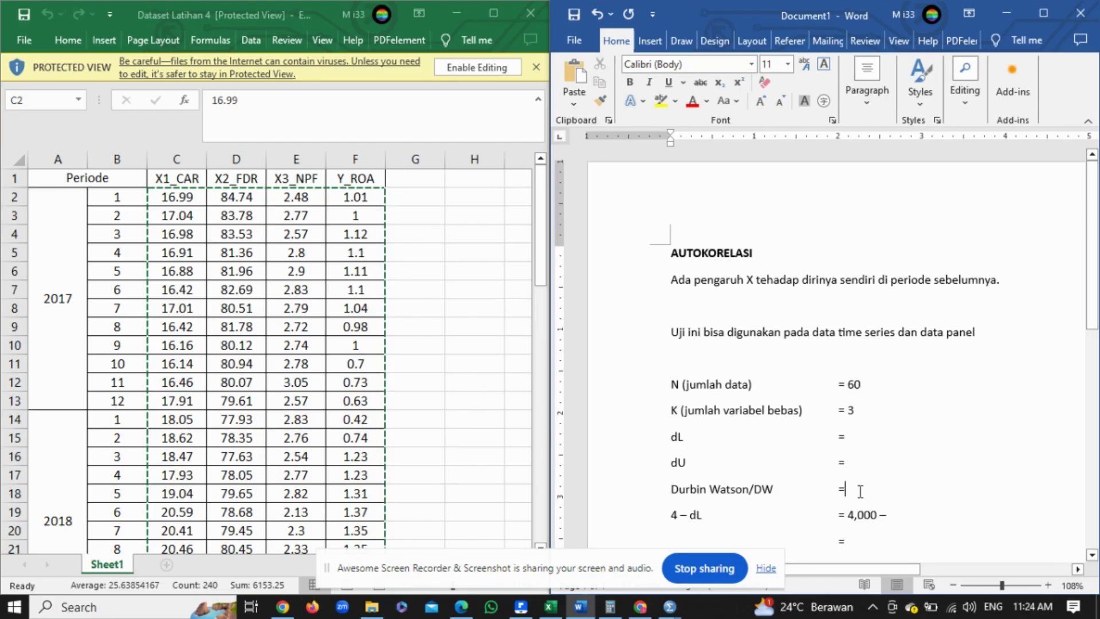
left_click(474, 16)
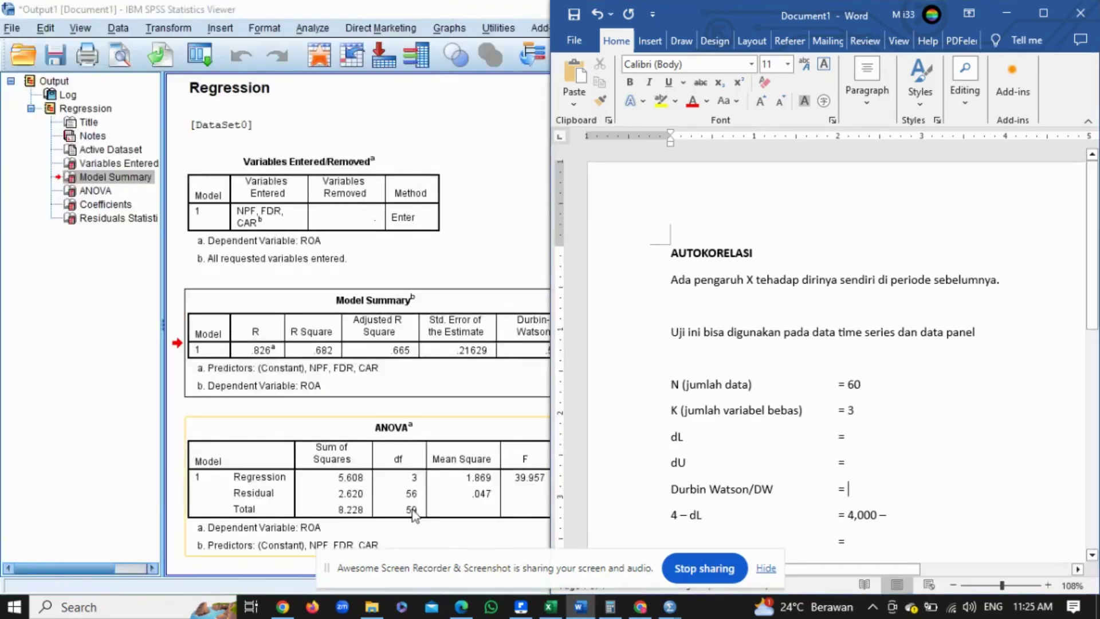
left_click(486, 523)
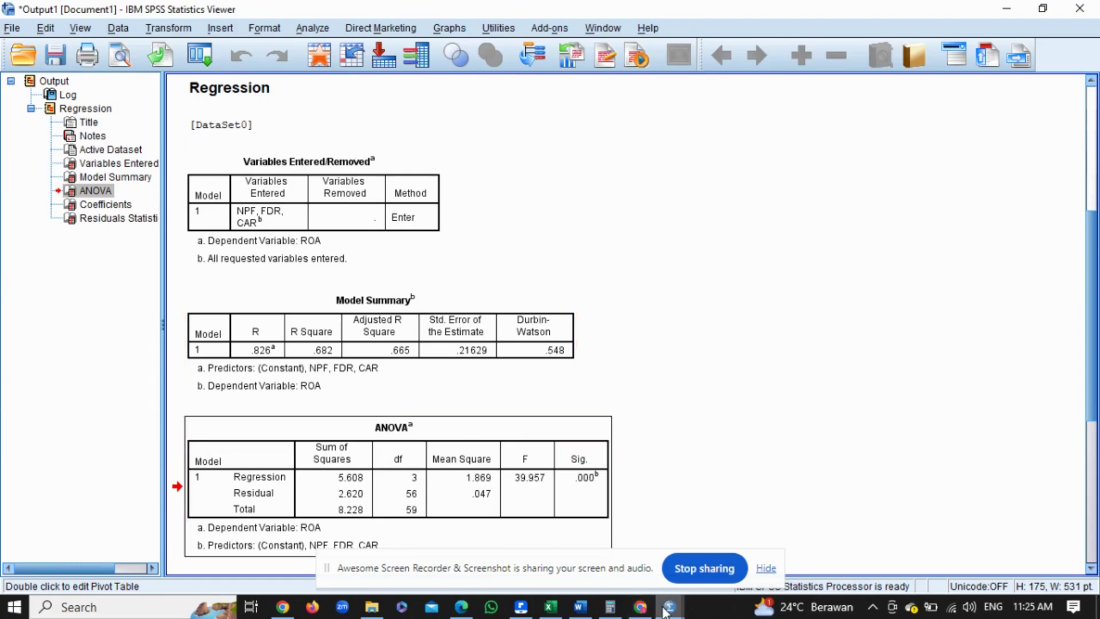
key("alt+Tab")
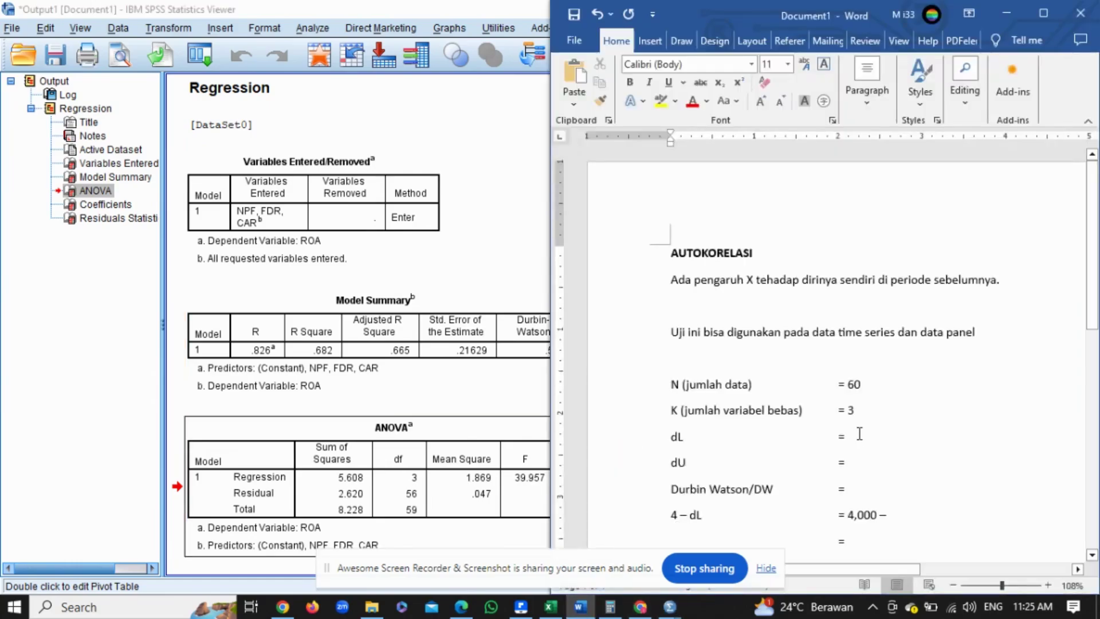
type("0.")
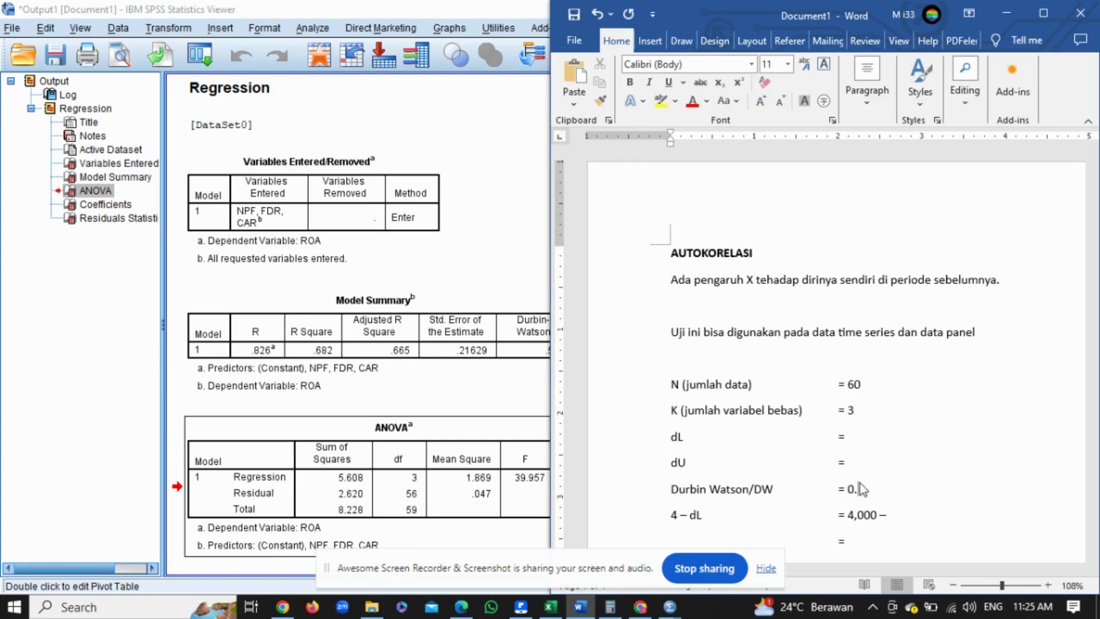
type("148")
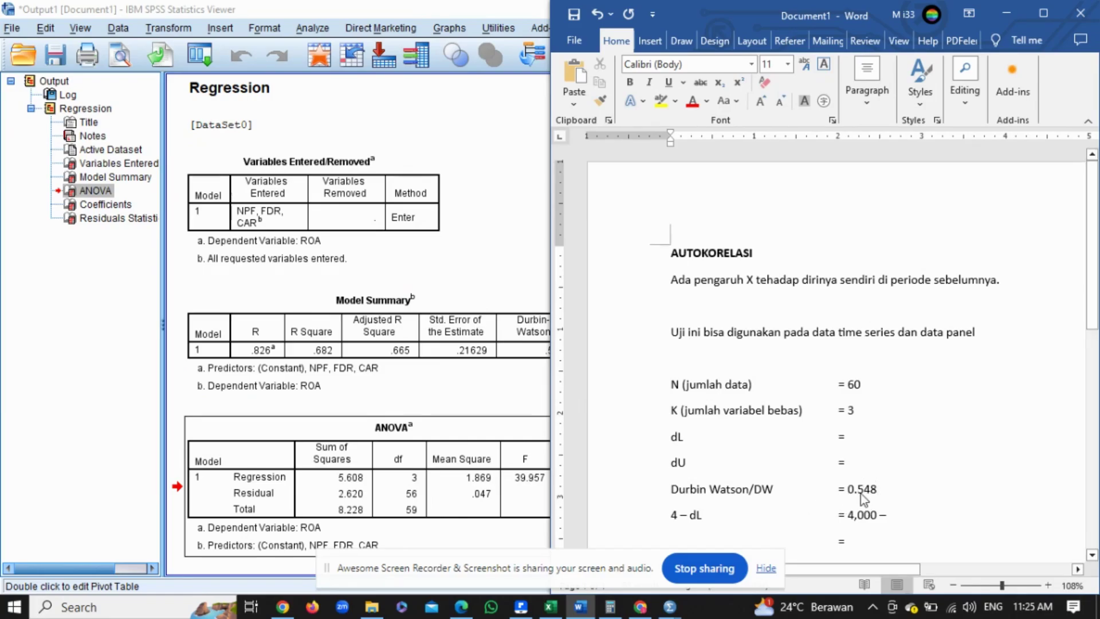
key("BackSpace")
Step: Switch to the Durbin-Watson table PDF and highlight the dL and dU values for n = 60 and k = 3
key("alt+Tab")
scroll(854, 193, "down", 10)
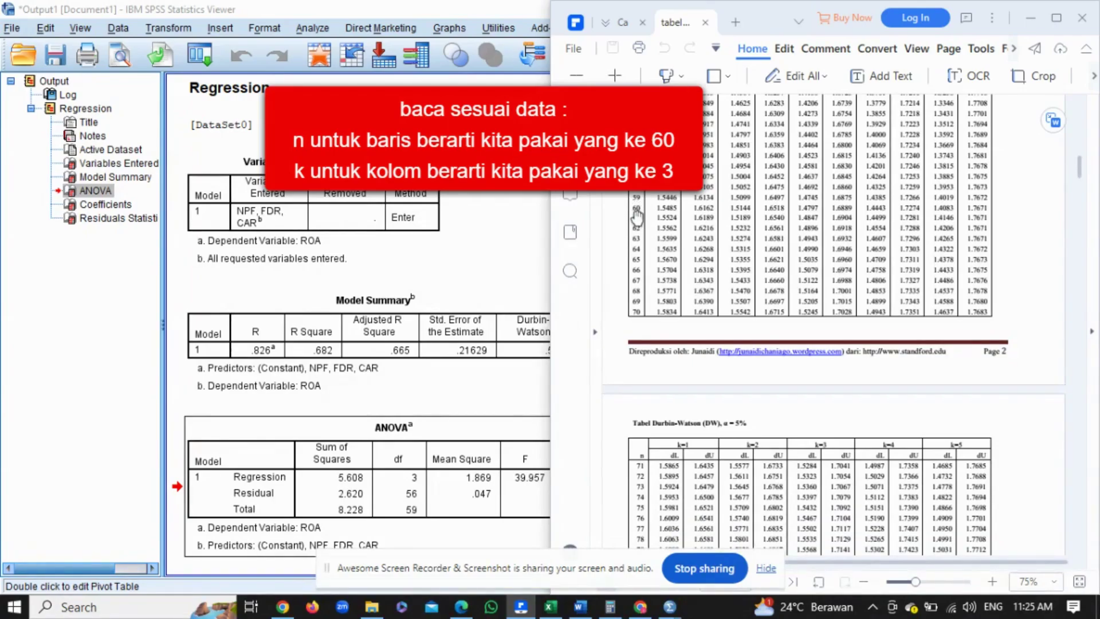
scroll(647, 171, "up", 2)
left_click(666, 75)
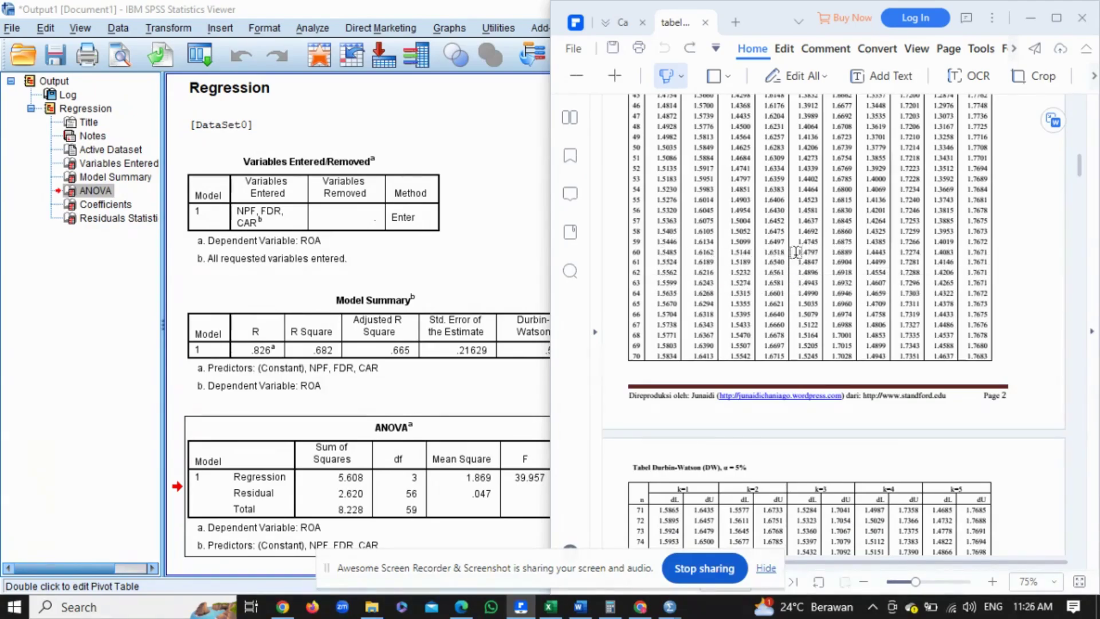
left_click_drag(798, 253, 852, 250)
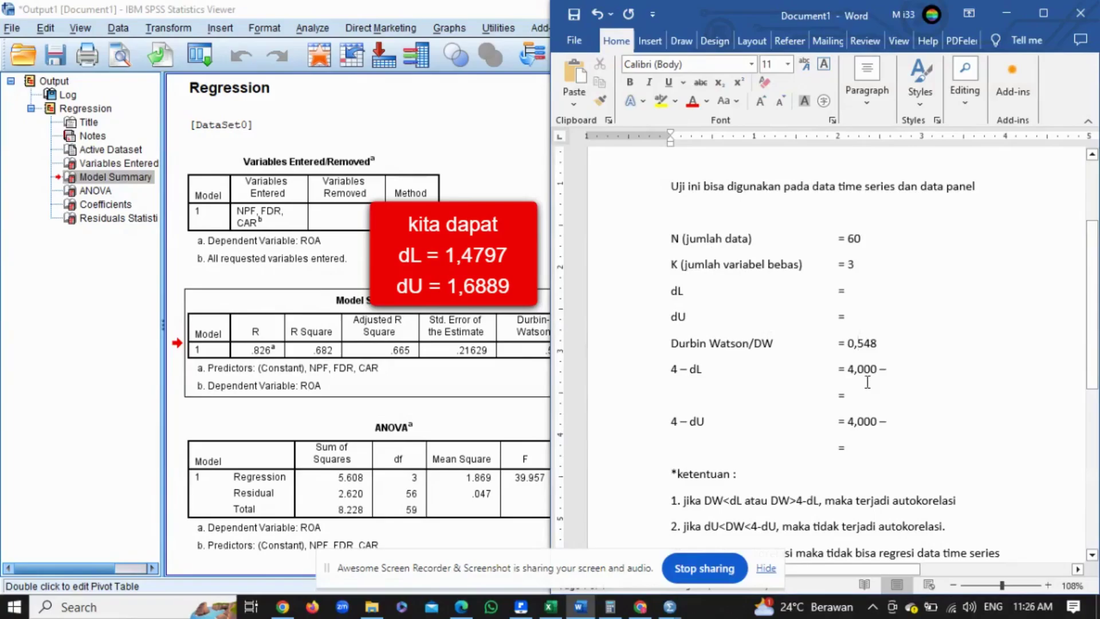
Step: Enter dL as 1,4797 and dU as 1,6889 in the Word autocorrelation notes
left_click(862, 291)
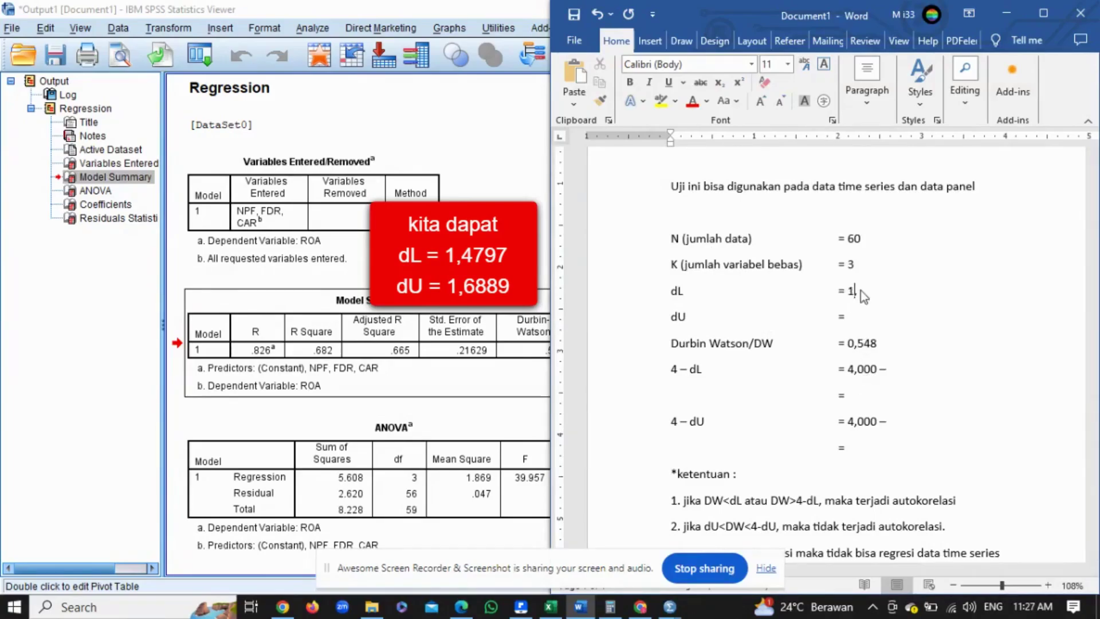
type("1,4797")
key("Return")
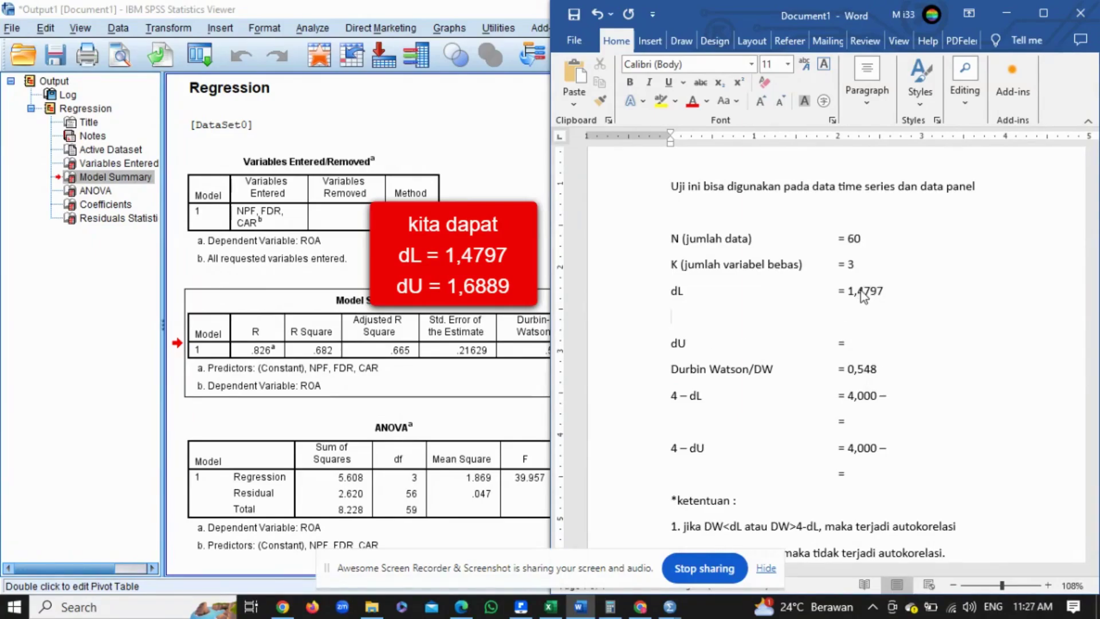
key("BackSpace")
left_click(840, 318)
type("1,")
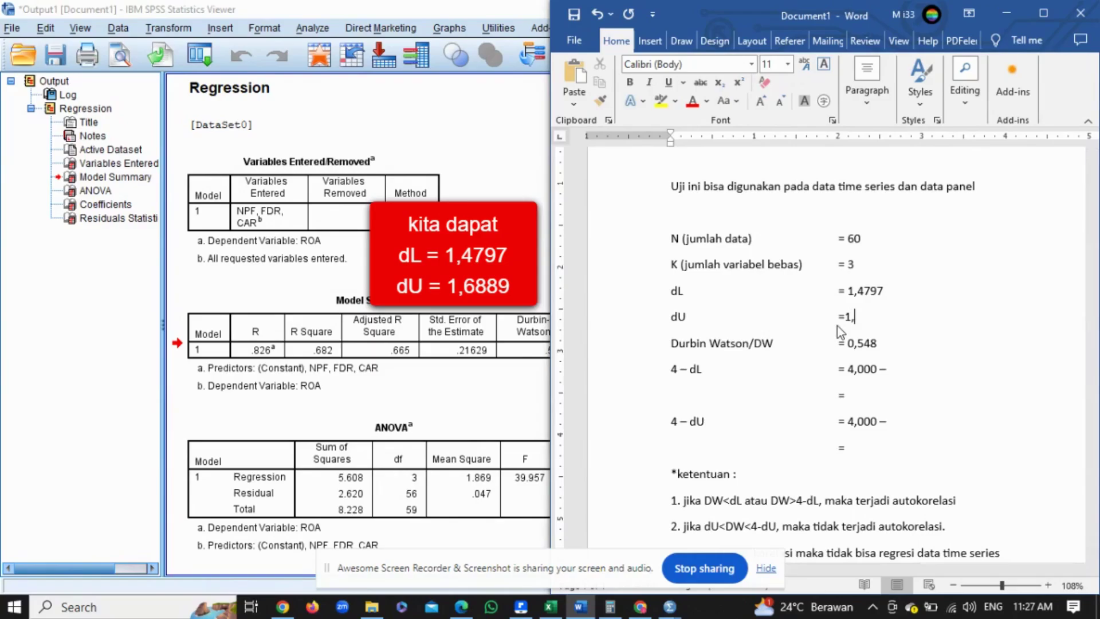
type("6889")
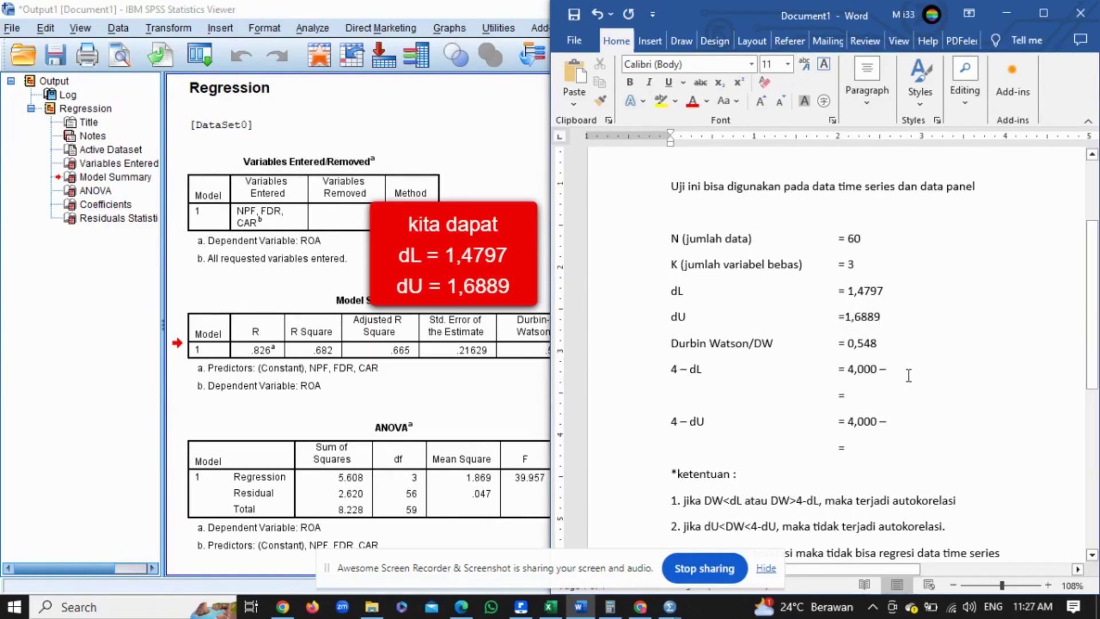
Step: Complete the subtractions in the notes: 4,000 – 1,4797 for 4 – dL and 4,000 – 1,6889 for 4 – dU
key("Down")
key("Down")
type("1,")
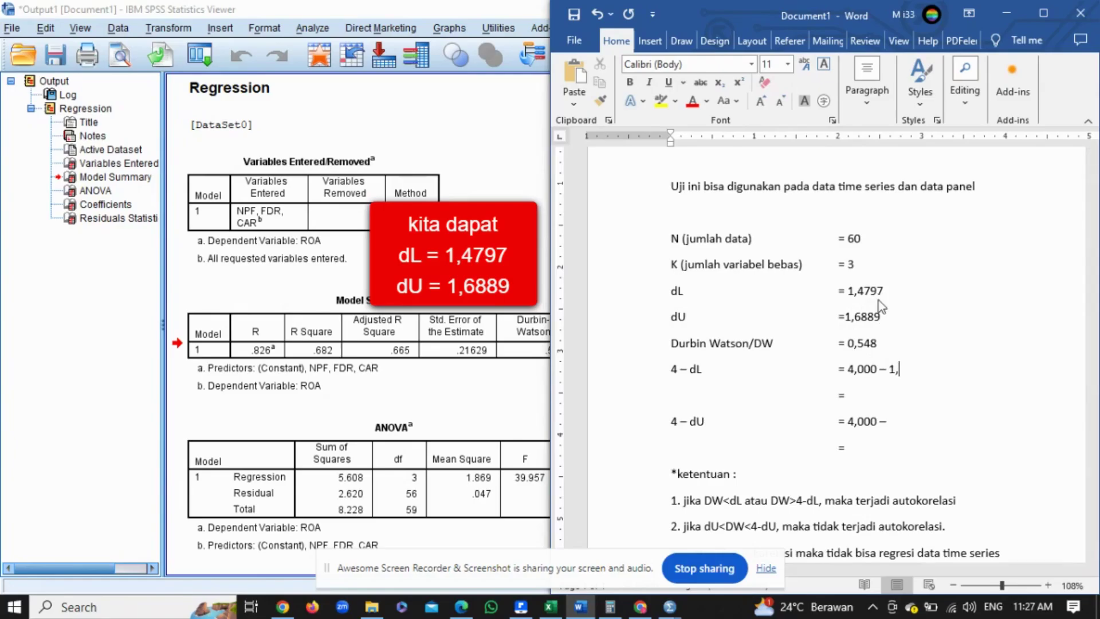
type("47")
key("BackSpace")
type("97")
left_click(894, 421)
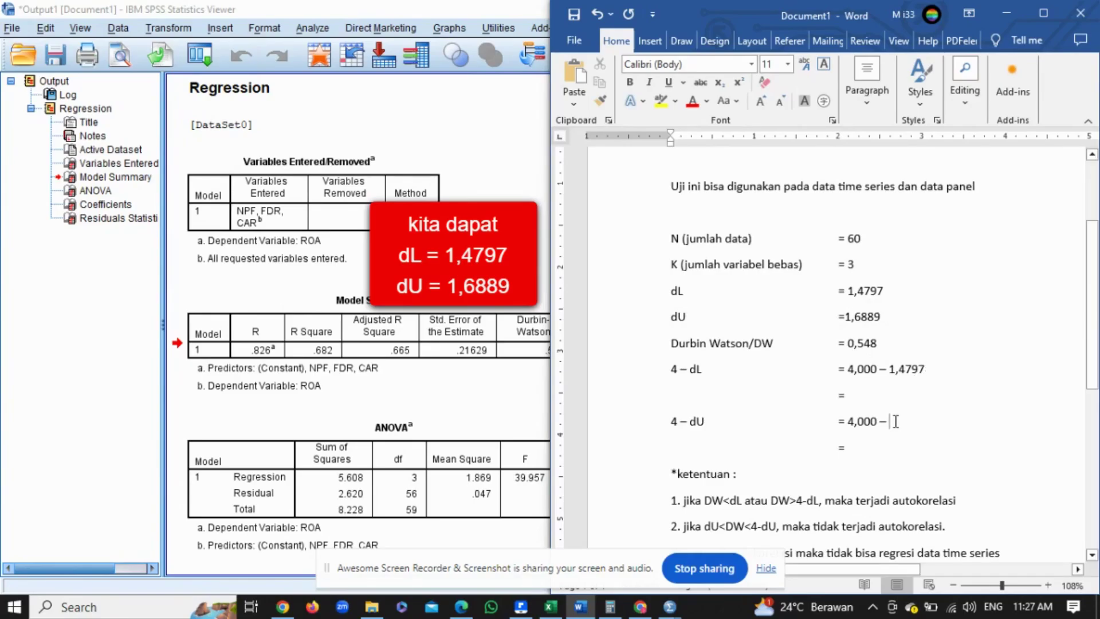
type("1")
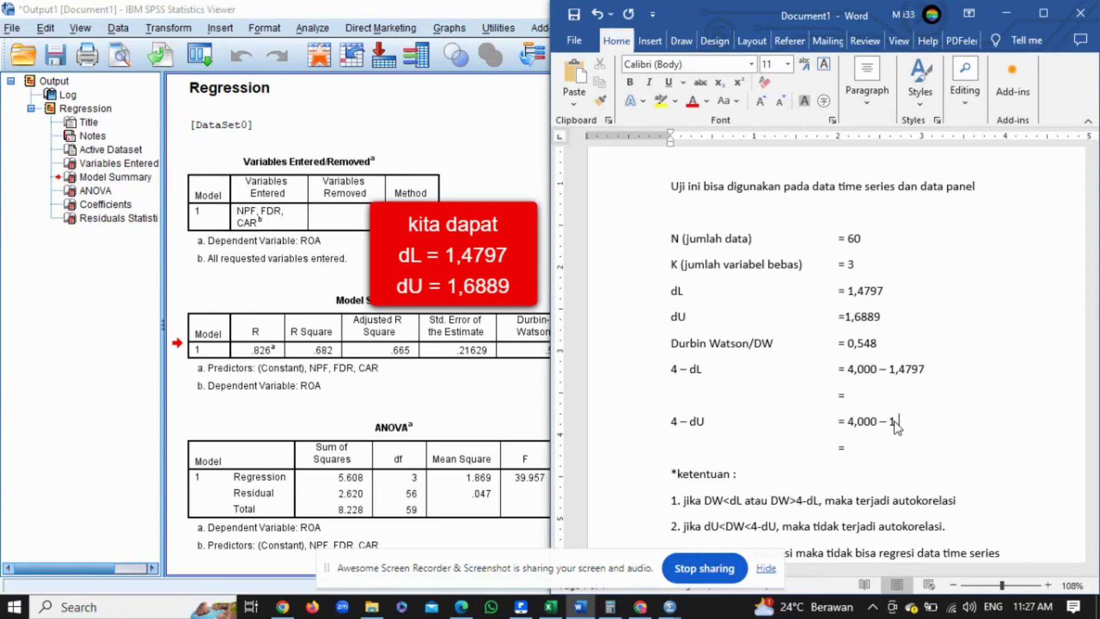
type(",6889")
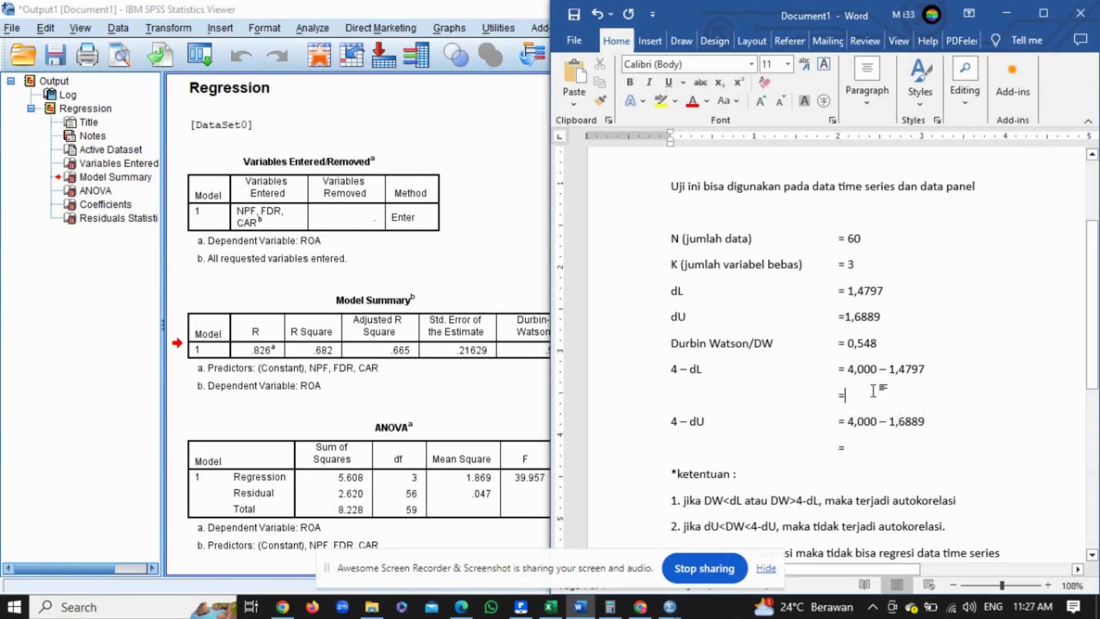
Step: Open Calculator and compute 4 − 1.4797
left_click(609, 606)
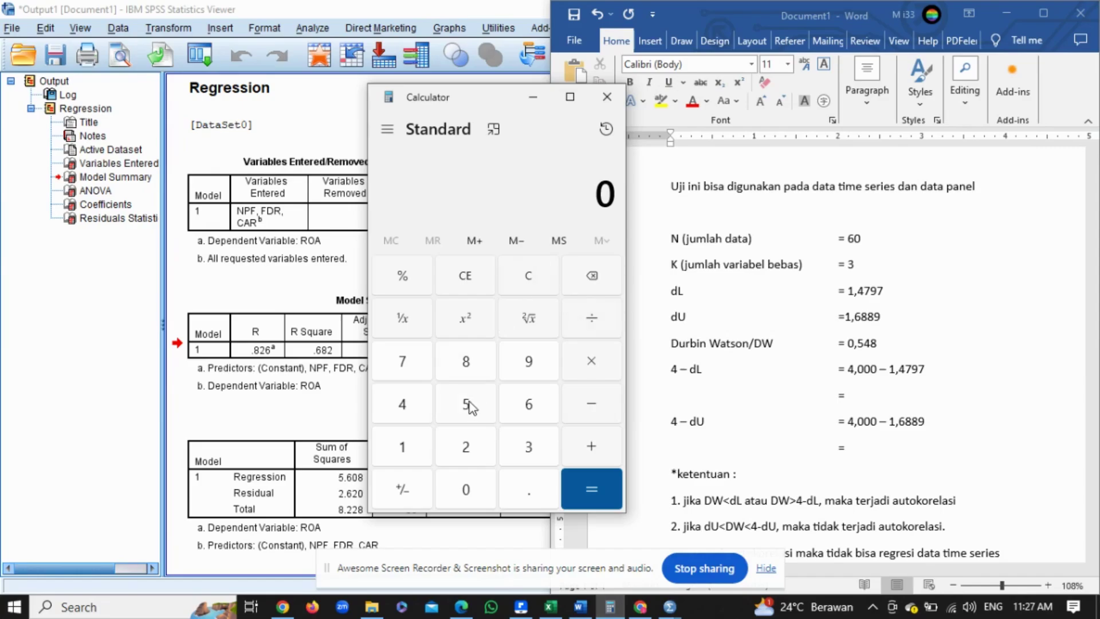
left_click(407, 405)
left_click(413, 445)
left_click(527, 490)
left_click(409, 404)
left_click(413, 369)
left_click(512, 370)
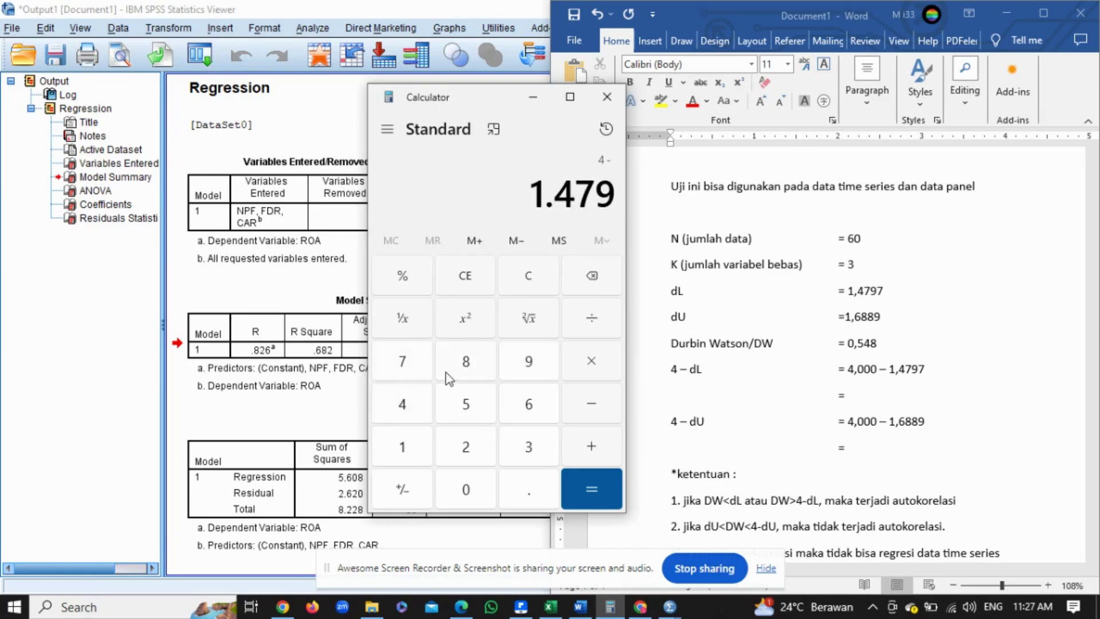
left_click(420, 369)
left_click(596, 487)
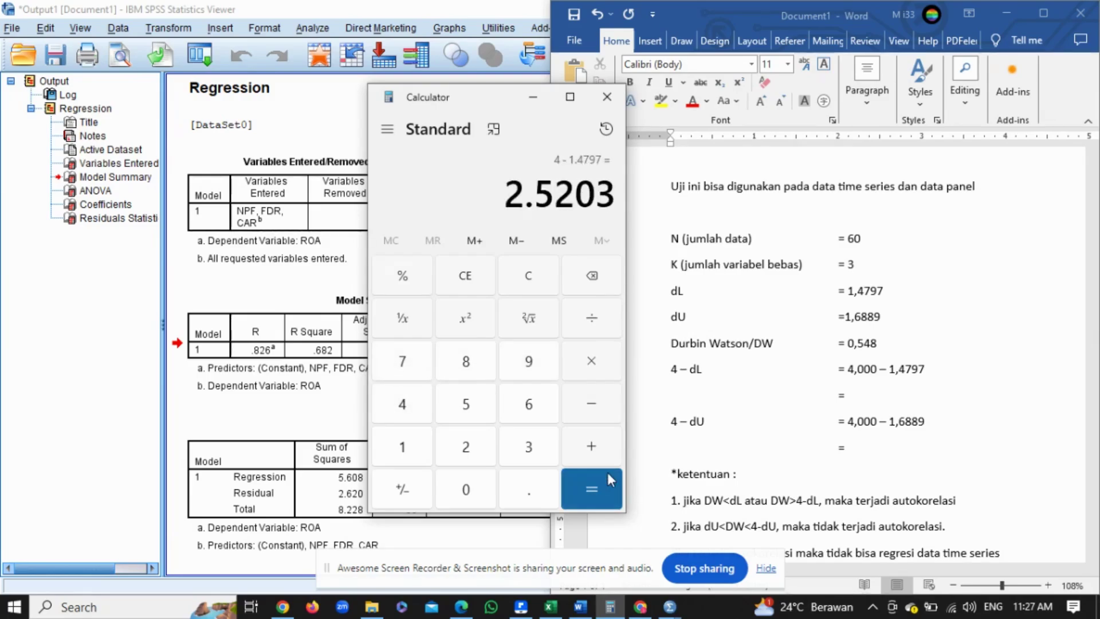
Step: Move Calculator clear of the Word document, clear its entry and compute 4 − 1.4797 again
left_click(903, 401)
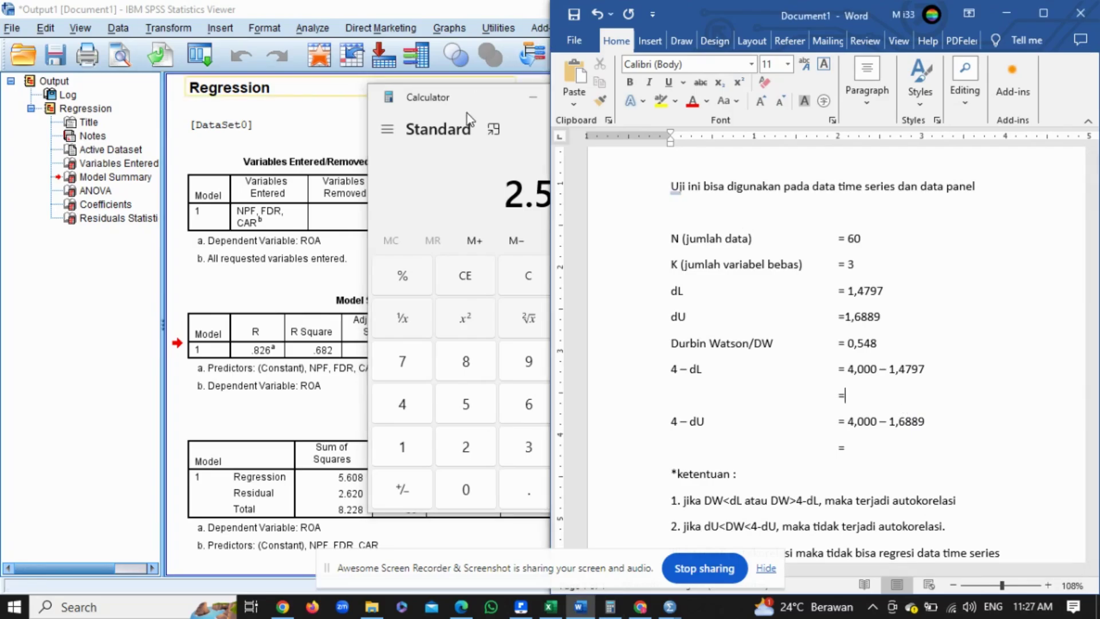
left_click_drag(478, 103, 323, 115)
key("2")
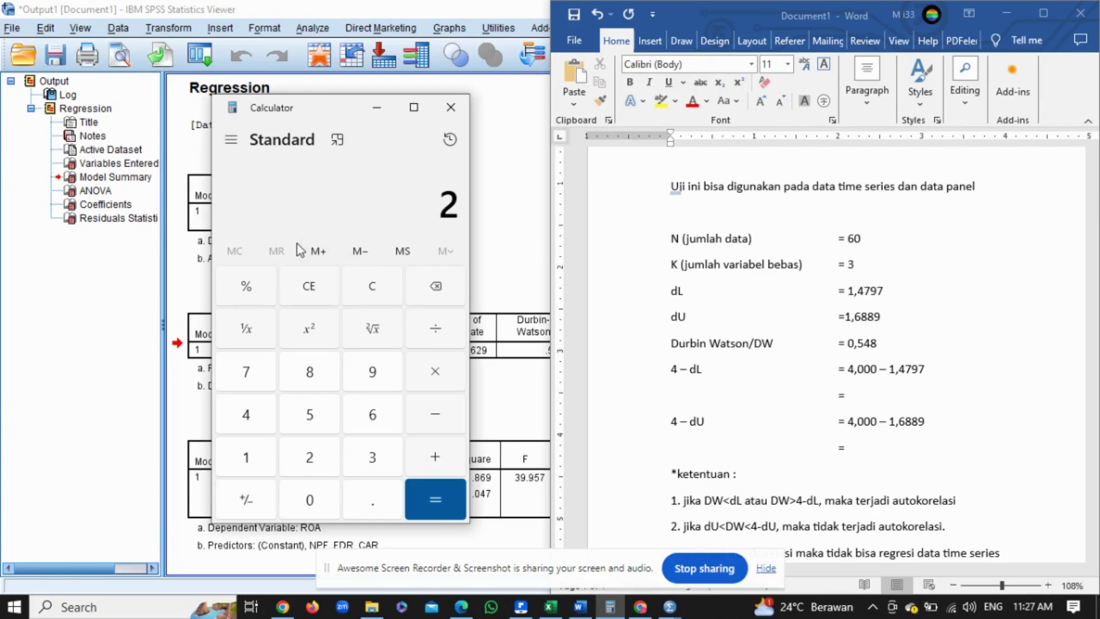
left_click(425, 289)
left_click(246, 416)
left_click(437, 429)
left_click(252, 457)
left_click(362, 503)
left_click(252, 421)
left_click(259, 389)
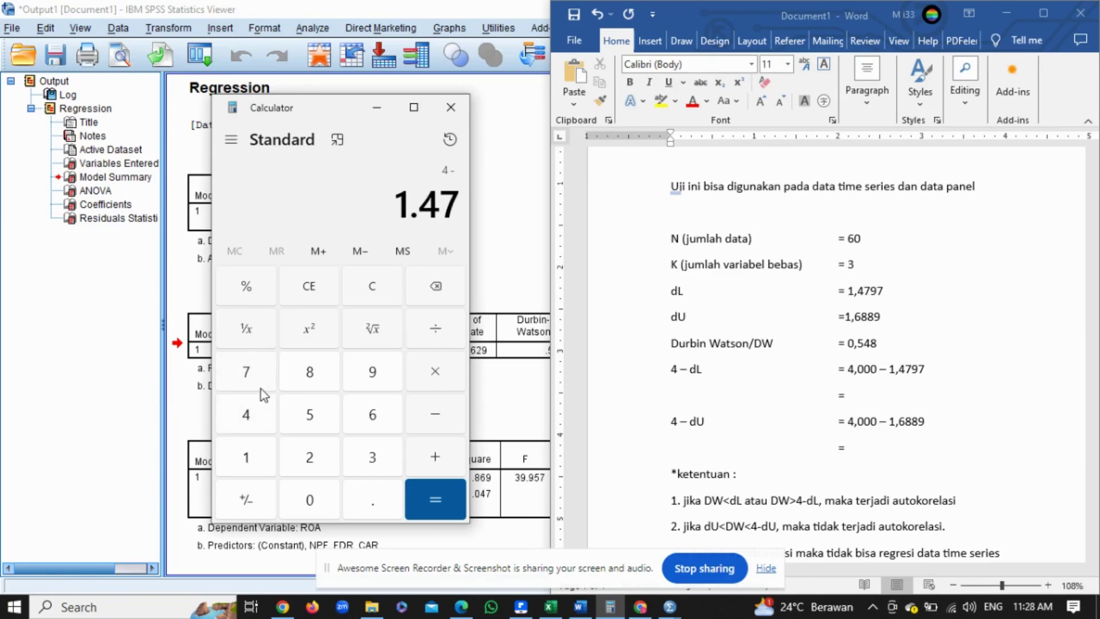
left_click(374, 374)
left_click(246, 373)
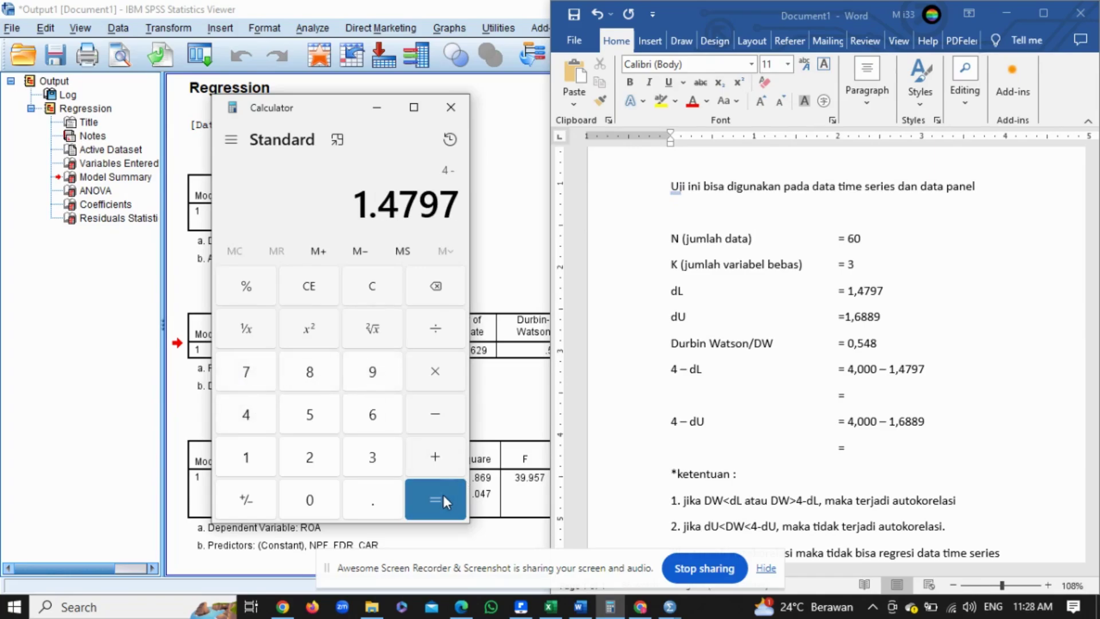
left_click(442, 494)
Step: Copy the calculated 2.5203 into the result line under 4 – dL in Word
left_click_drag(454, 205, 337, 208)
key("ctrl+c")
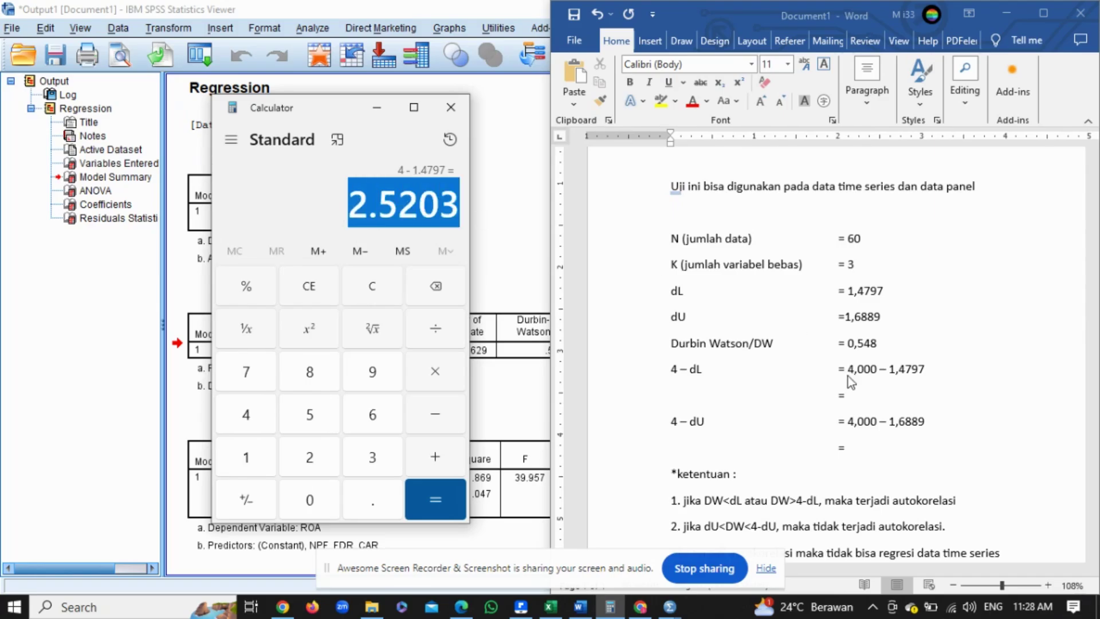
left_click(858, 390)
key("ctrl+v")
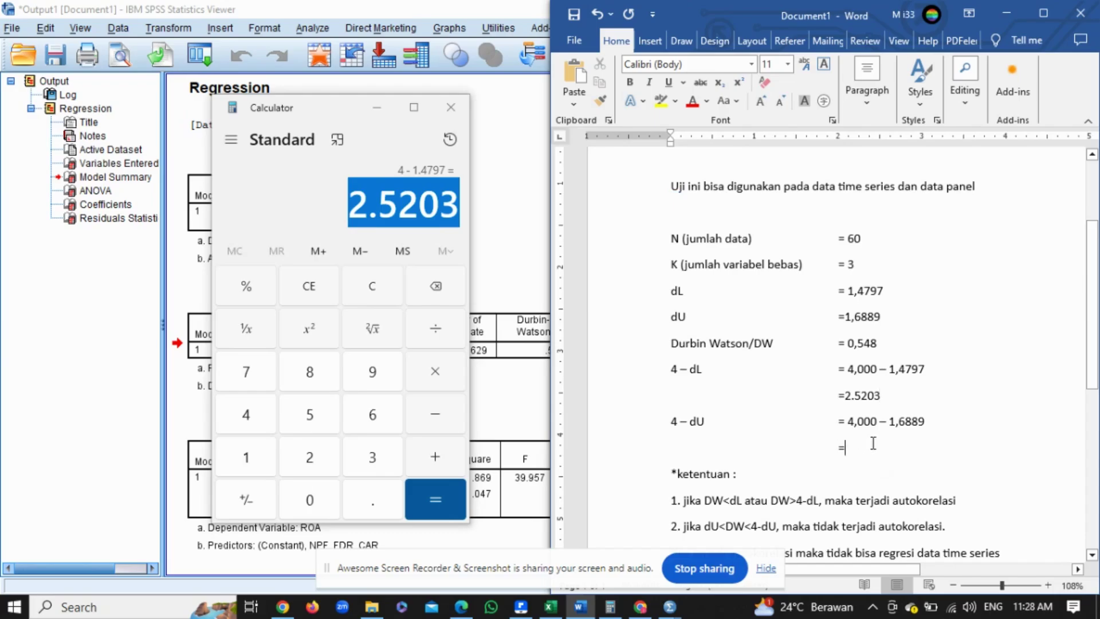
Step: Compute 4 − 1.6889 in Calculator
left_click(268, 415)
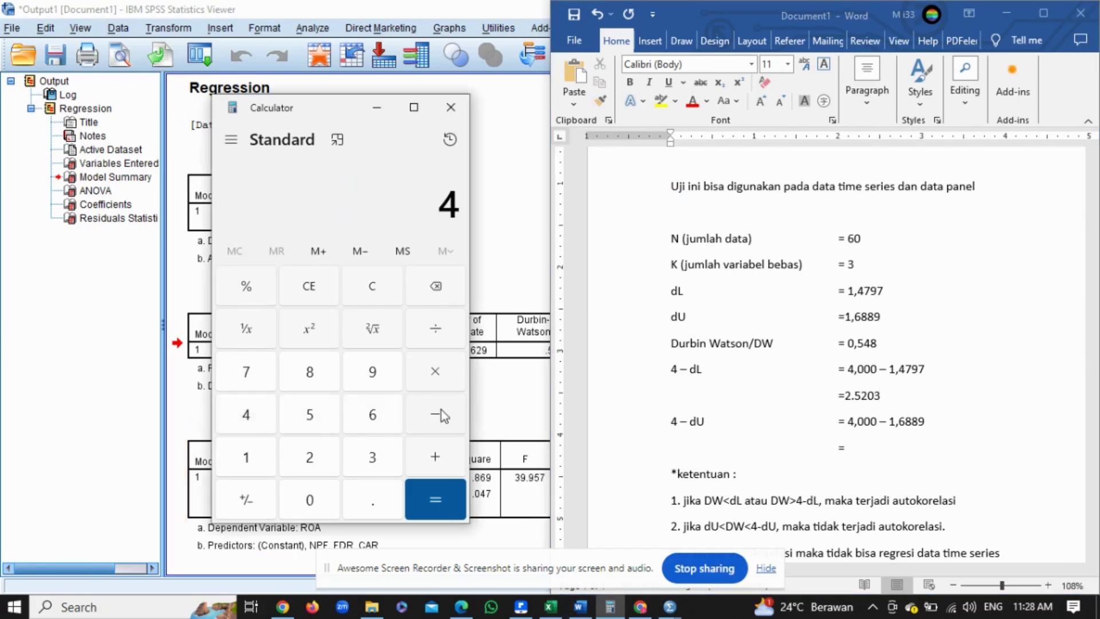
left_click(421, 427)
type("16,889")
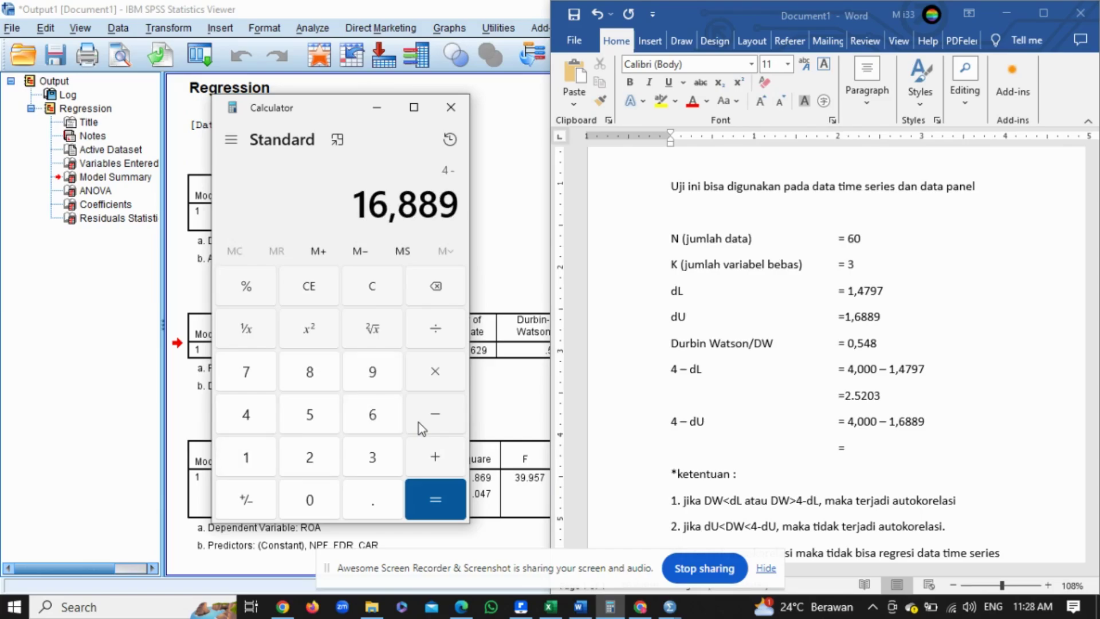
key("BackSpace")
key("BackSpace")
key("BackSpace")
key("BackSpace")
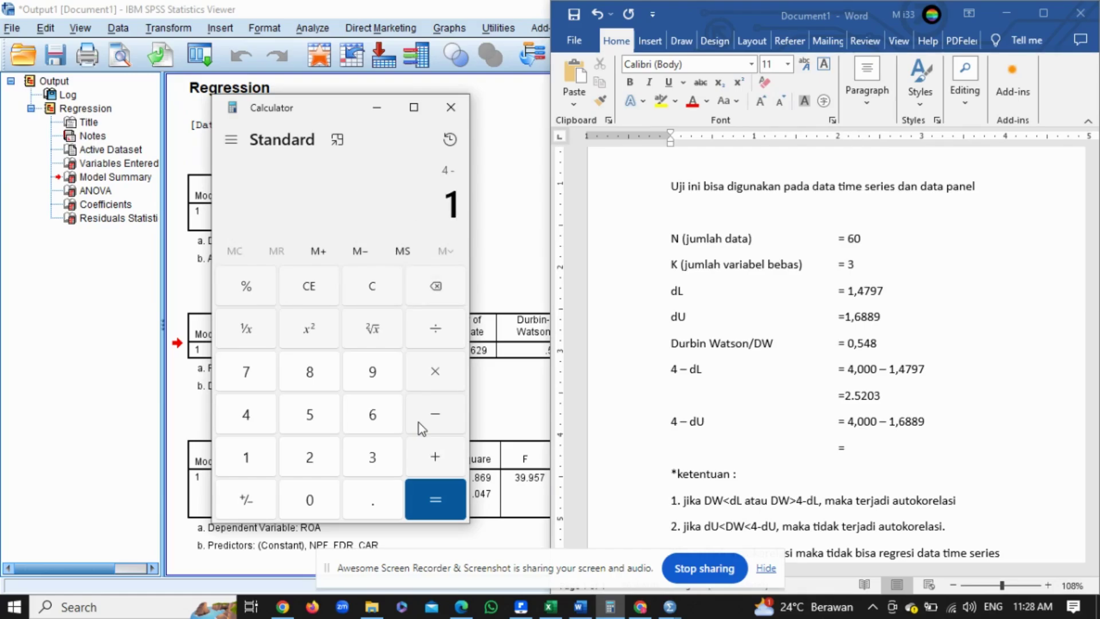
type("6")
key("BackSpace")
left_click(368, 503)
type("6")
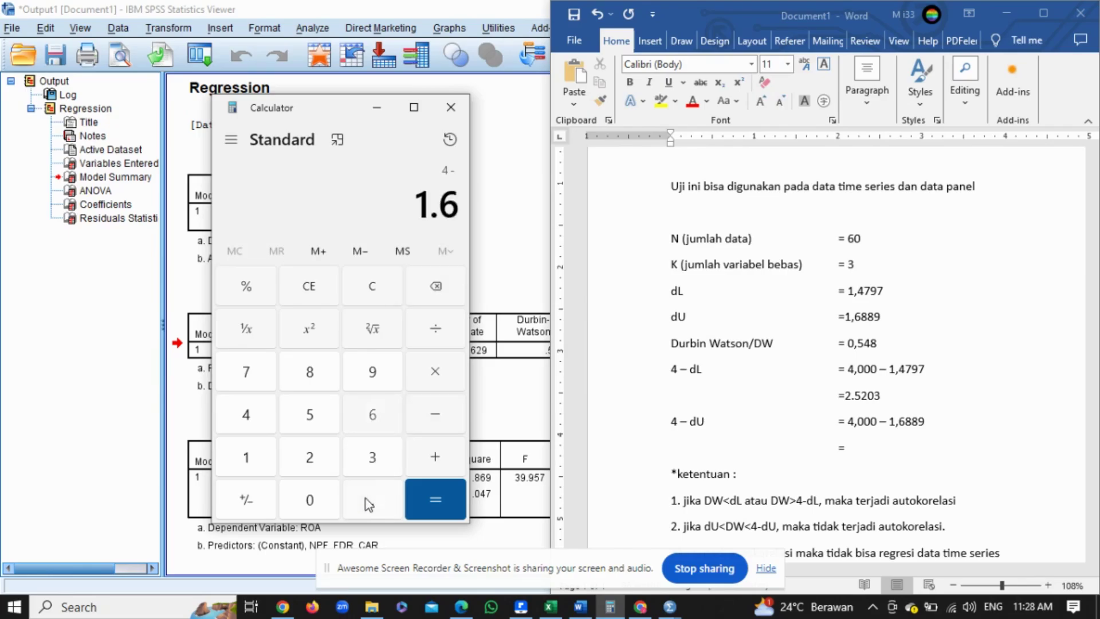
type("889")
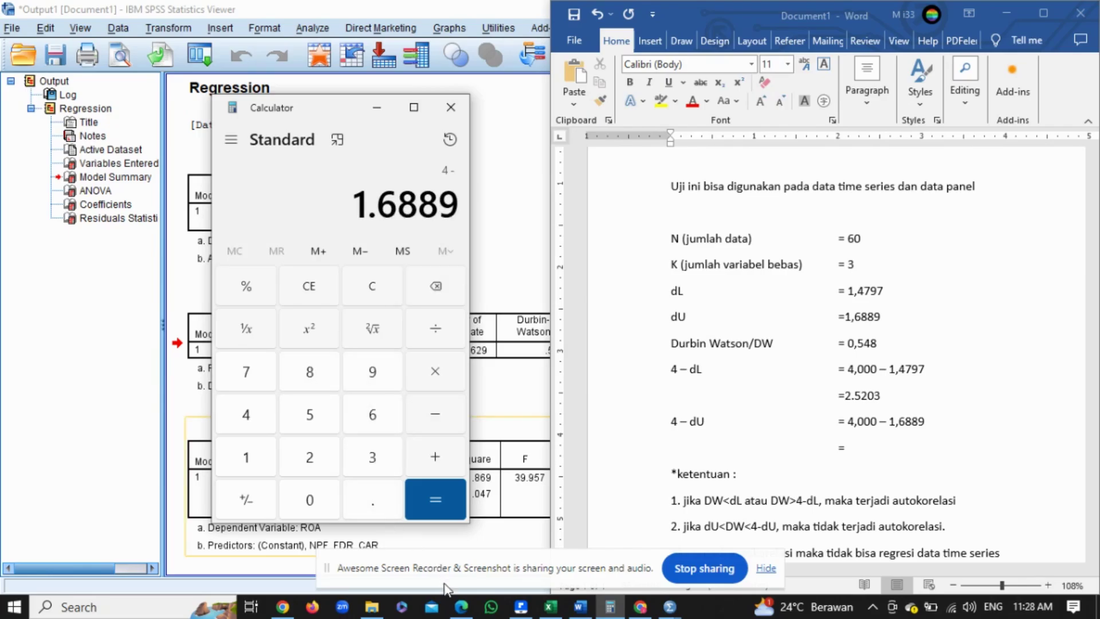
left_click(438, 502)
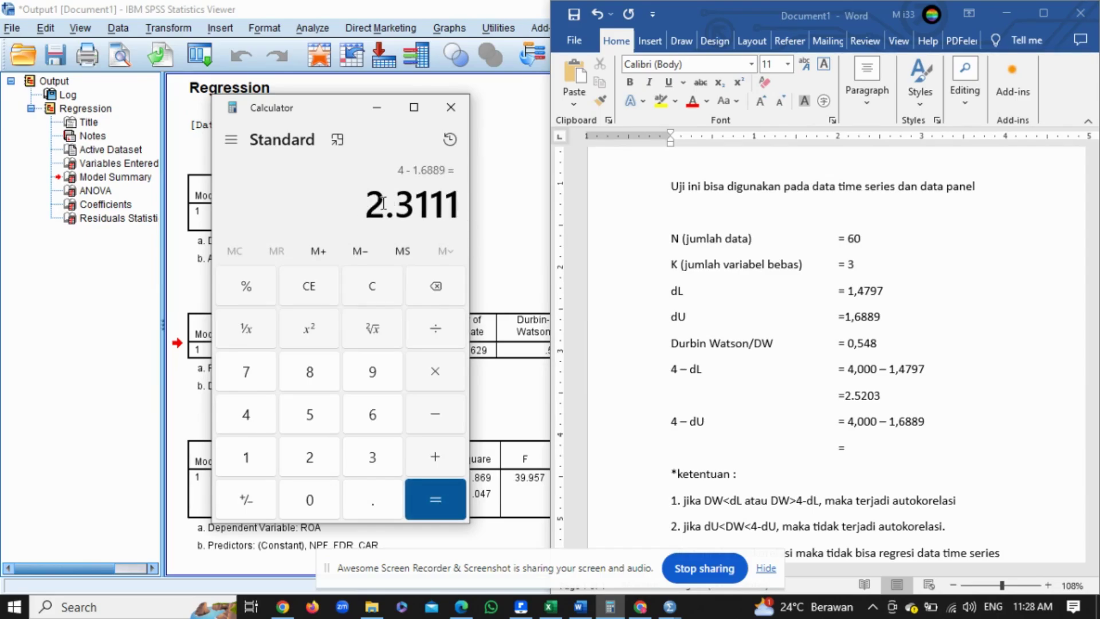
Step: Copy the calculated 2.3111 into the 4 – dU result line and change both results to decimal commas, 2,5203 and 2,3111
left_click_drag(383, 203, 480, 218)
key("ctrl+c")
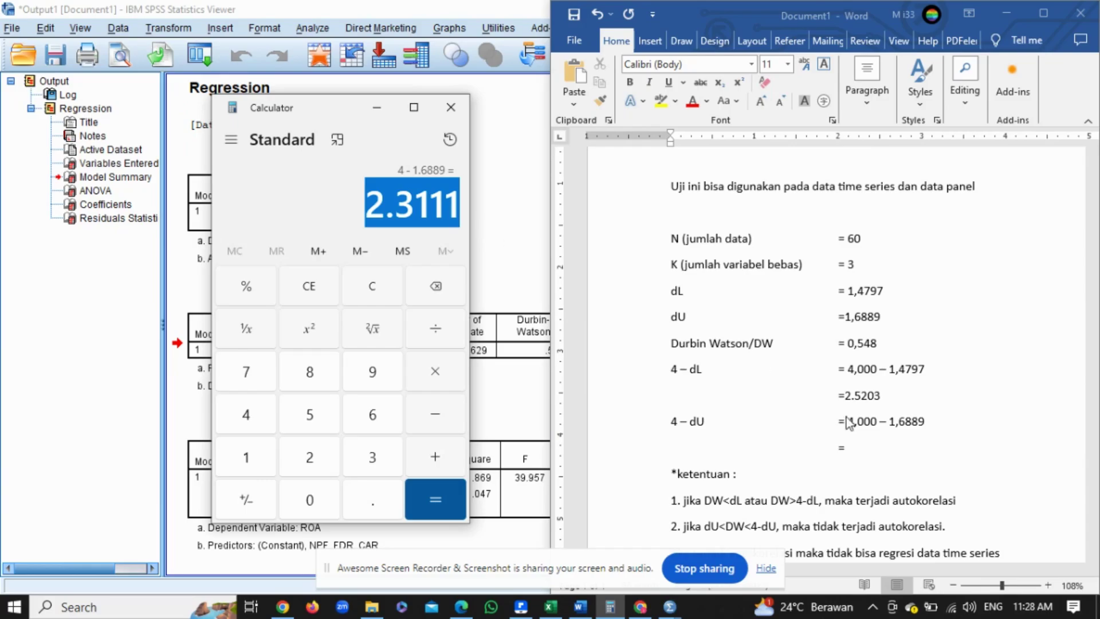
left_click(860, 452)
key("ctrl+v")
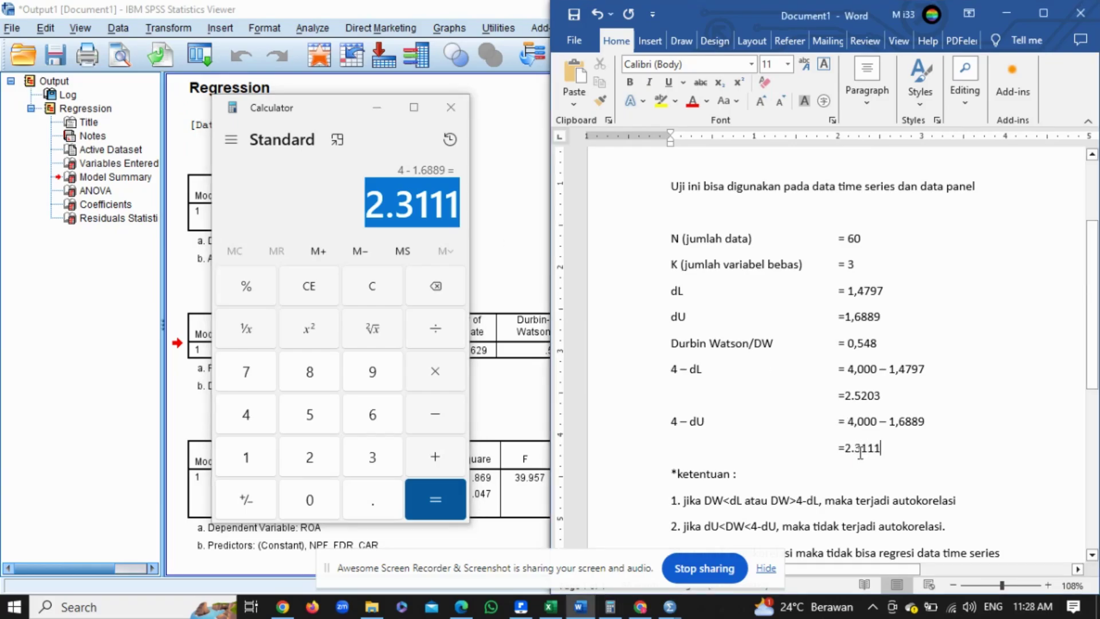
key("BackSpace")
type(",")
scroll(1031, 469, "down", 3)
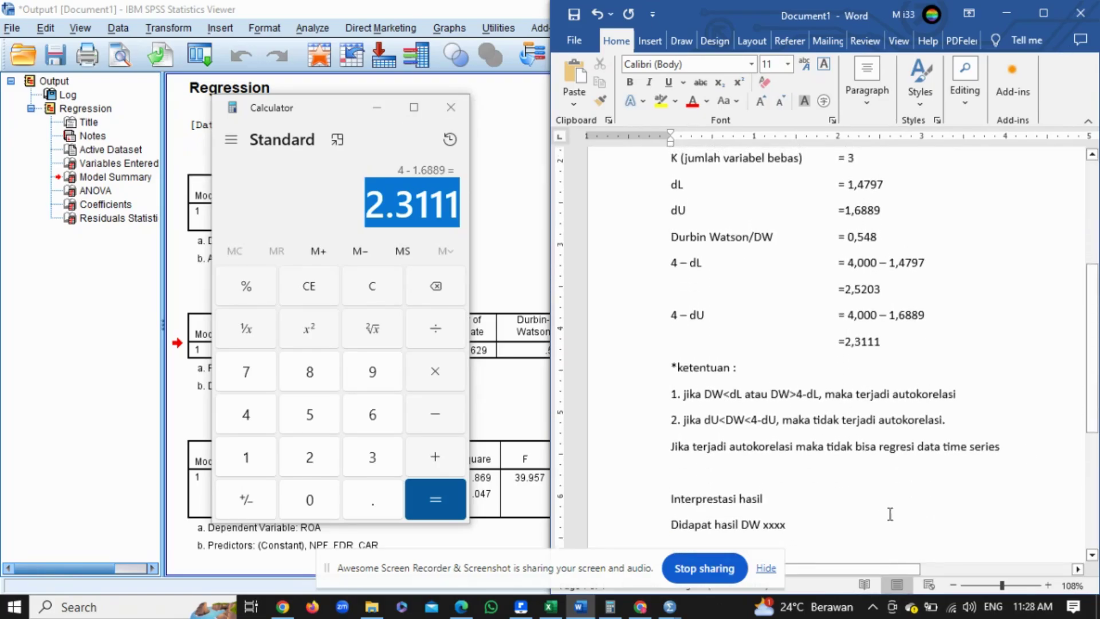
Step: Close Calculator and replace the xxxx placeholder after "Didapat hasil DW" with the recorded Durbin-Watson value 0,548
left_click(451, 107)
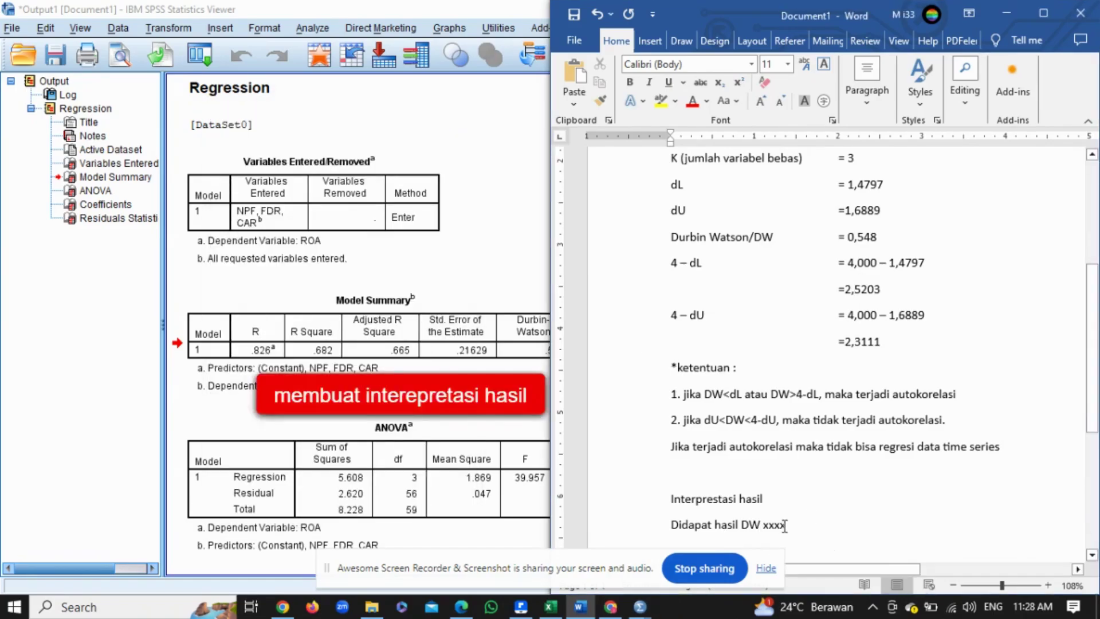
double_click(851, 235)
key("ctrl+c")
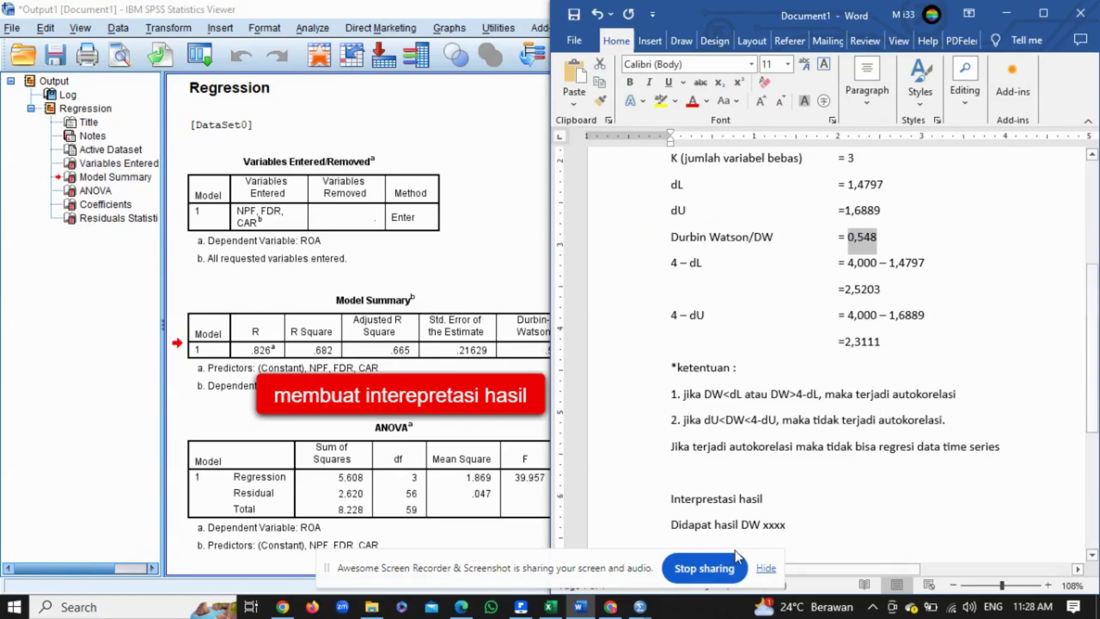
left_click_drag(785, 525, 764, 525)
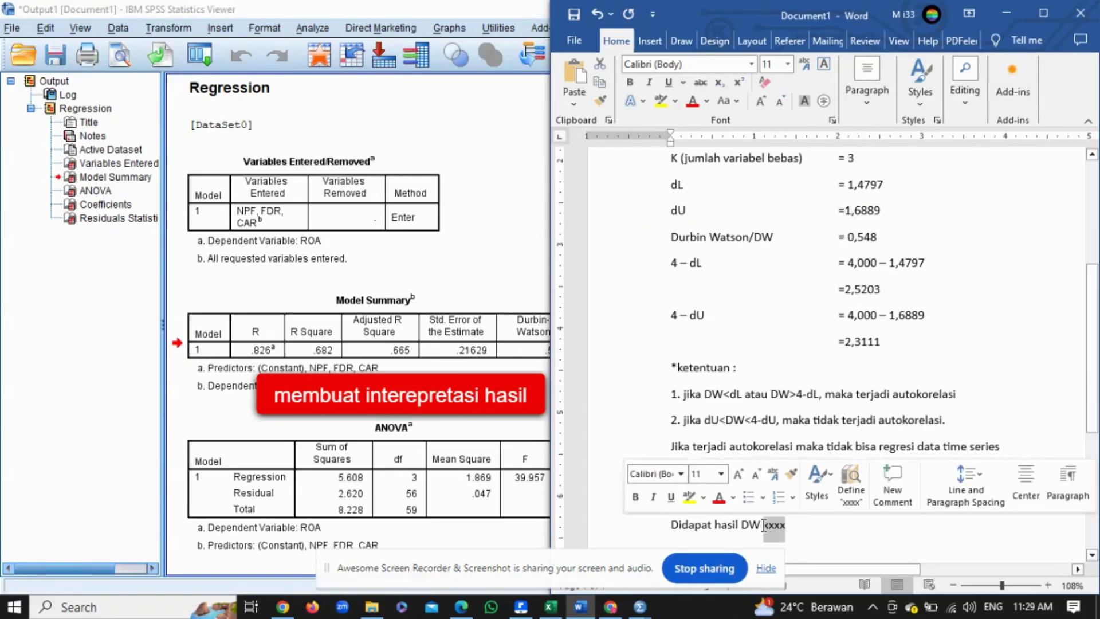
key("ctrl+v")
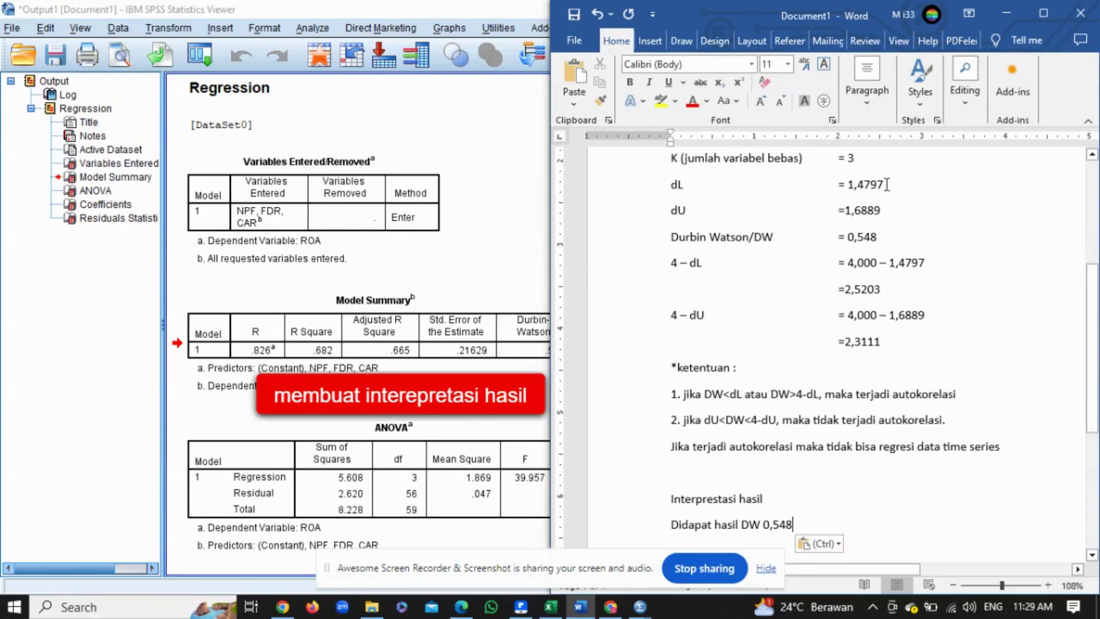
Step: Complete the interpretation sentence after 0,548 with "< dL 1,4797 maka terjadi autokorelasi", using the recorded dL value
left_click_drag(885, 184, 848, 184)
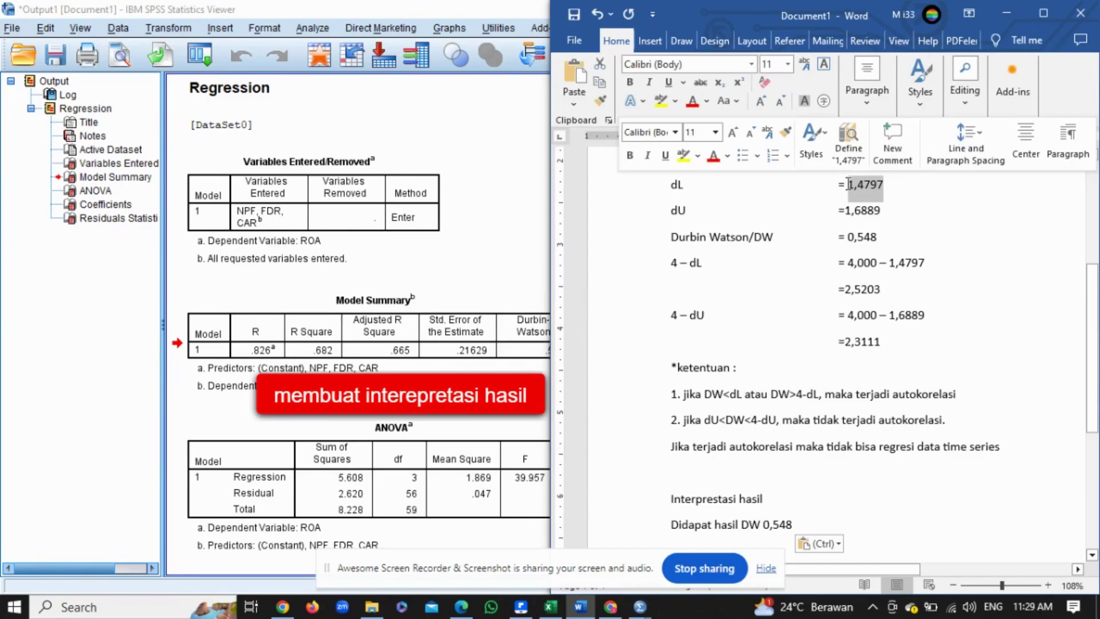
left_click(824, 523)
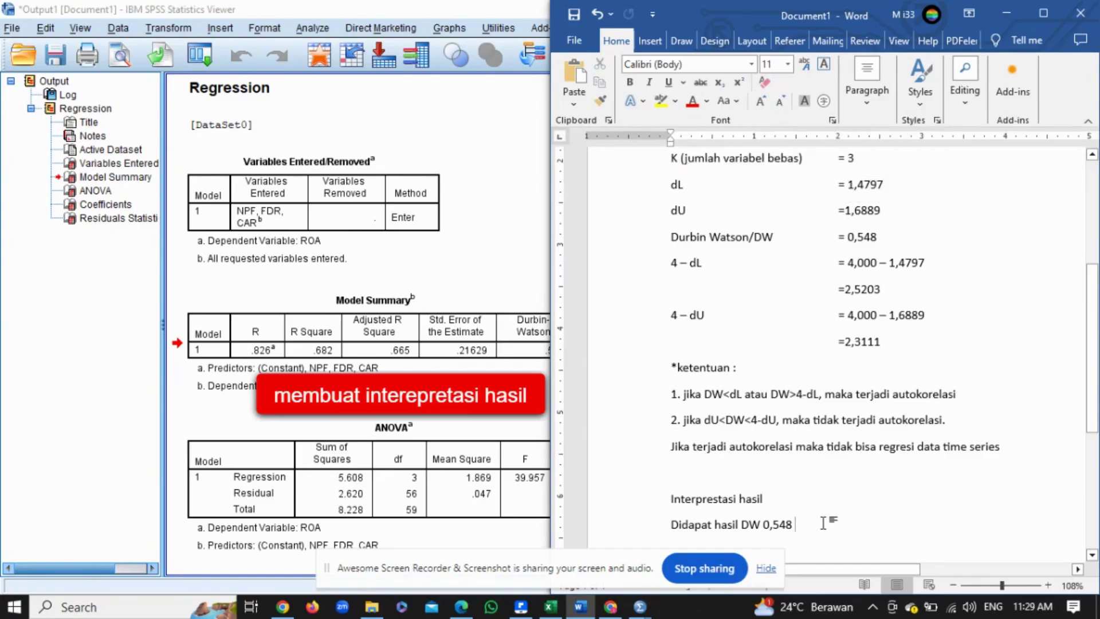
type("<")
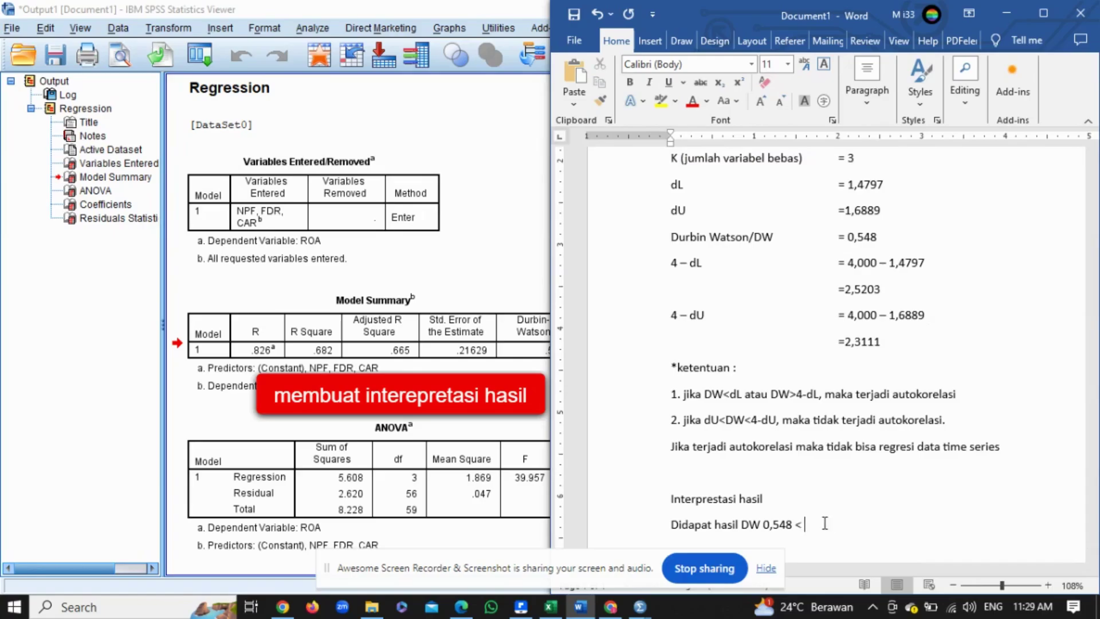
type(" dL")
type("1,4797")
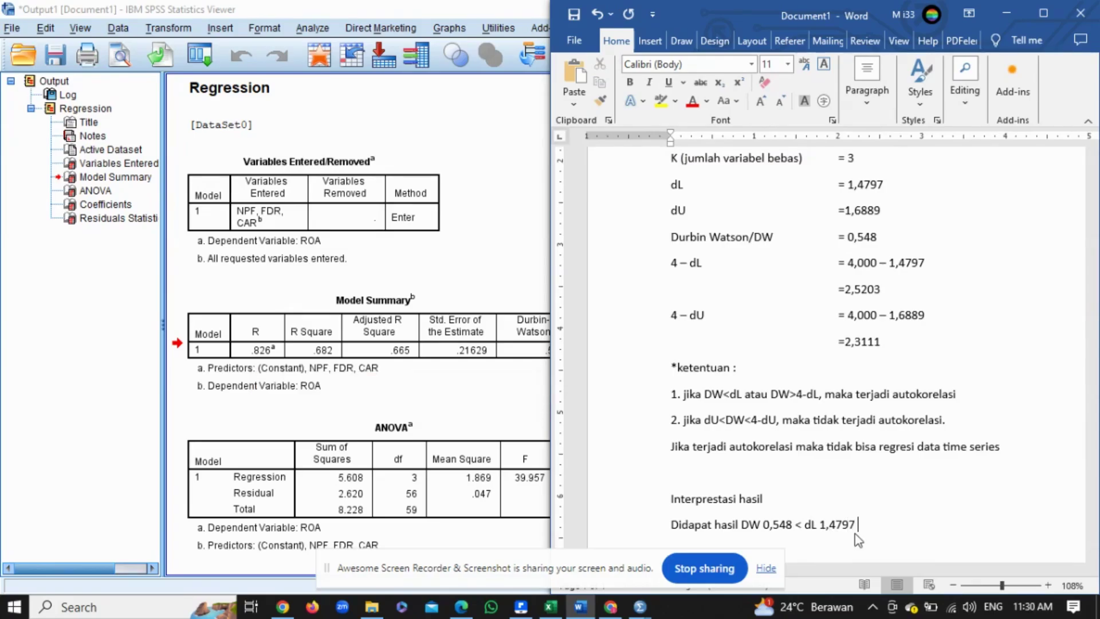
type(" maka terjadi autokorelasi")
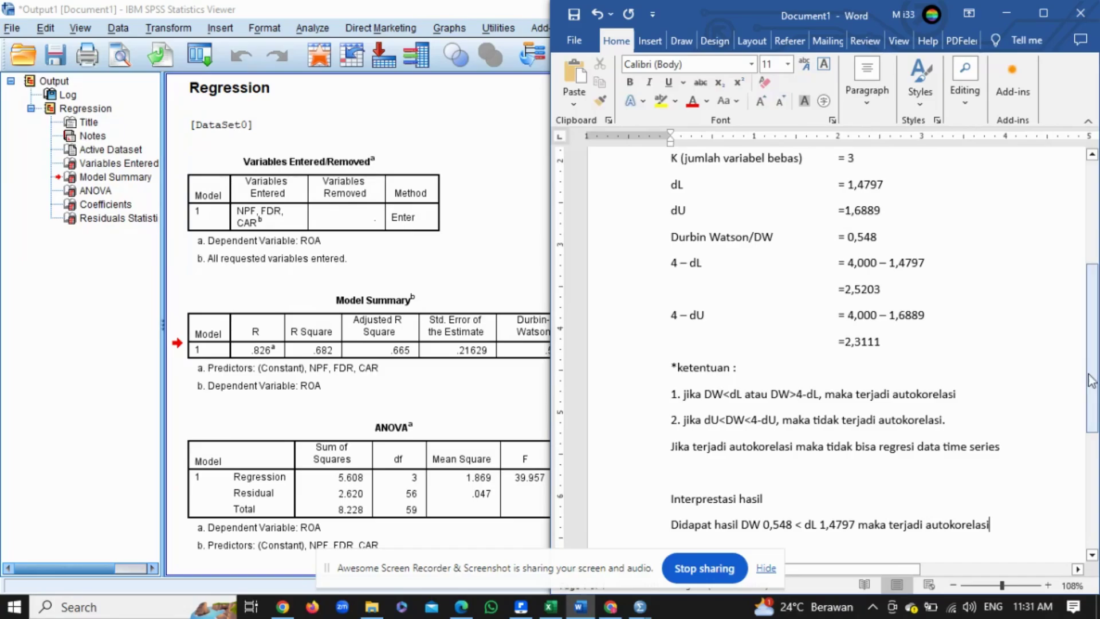
scroll(1092, 410, "down", 1)
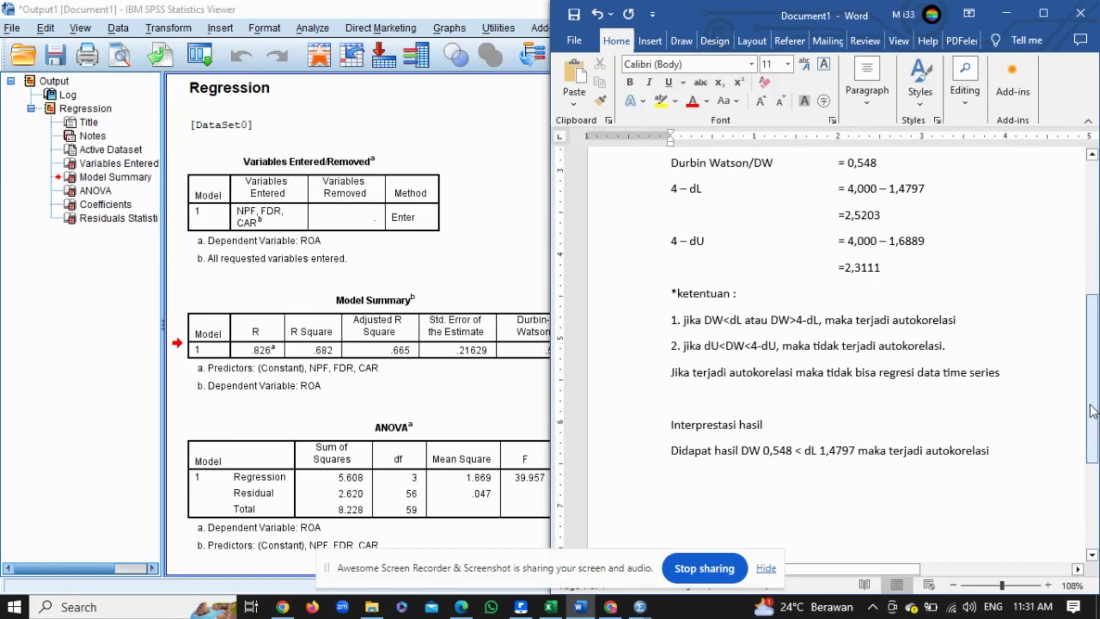